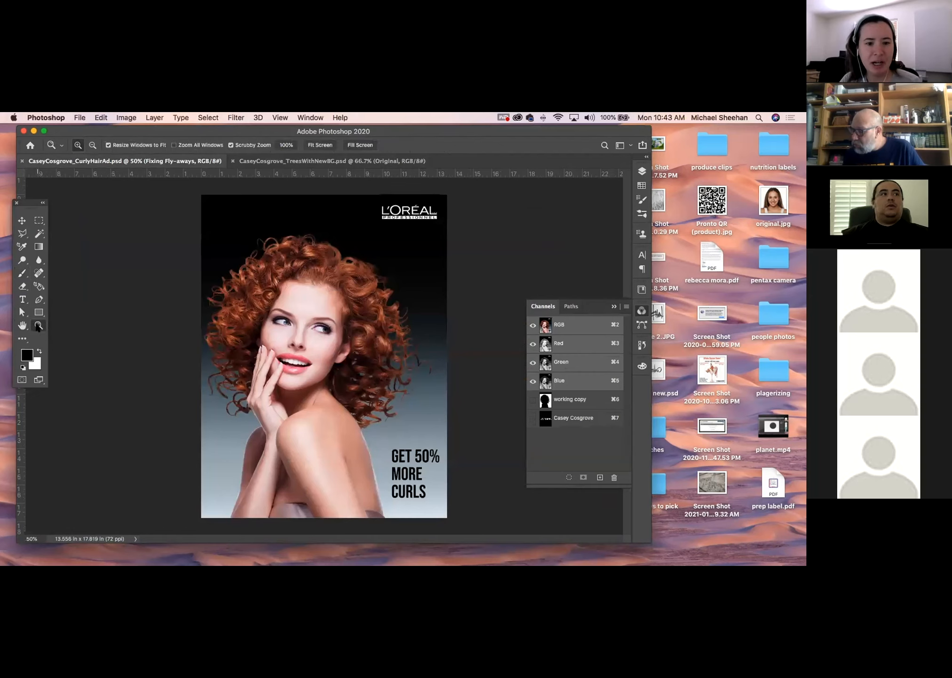
Step: Examine the cut-out edges and fly-away hairs around the woman's curls in the curly hair ad up close
click(23, 220)
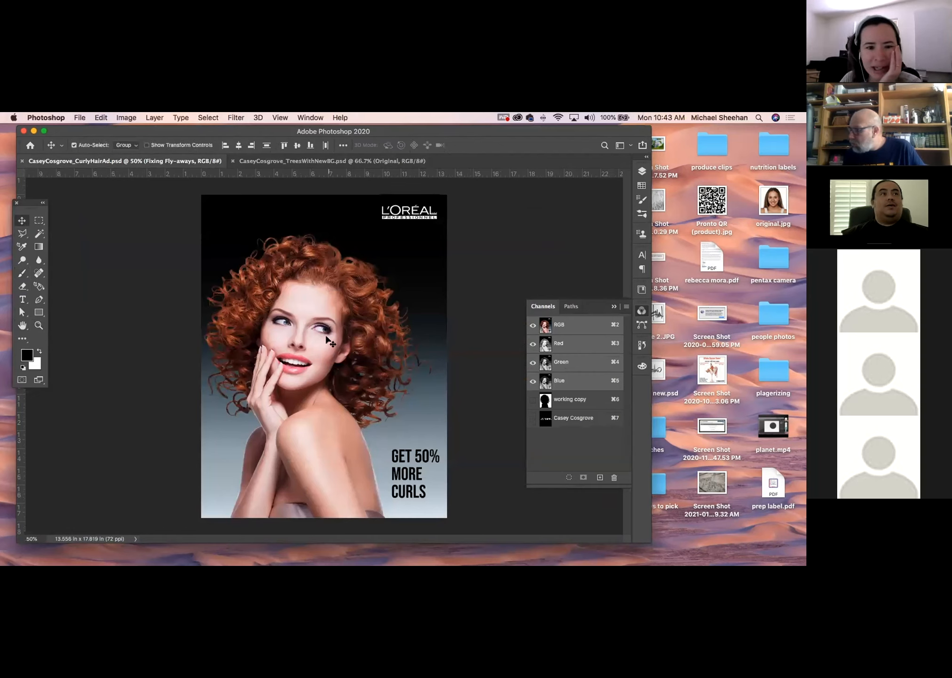
click(38, 325)
drag(347, 313, 365, 330)
key(space)
drag(329, 267, 323, 306)
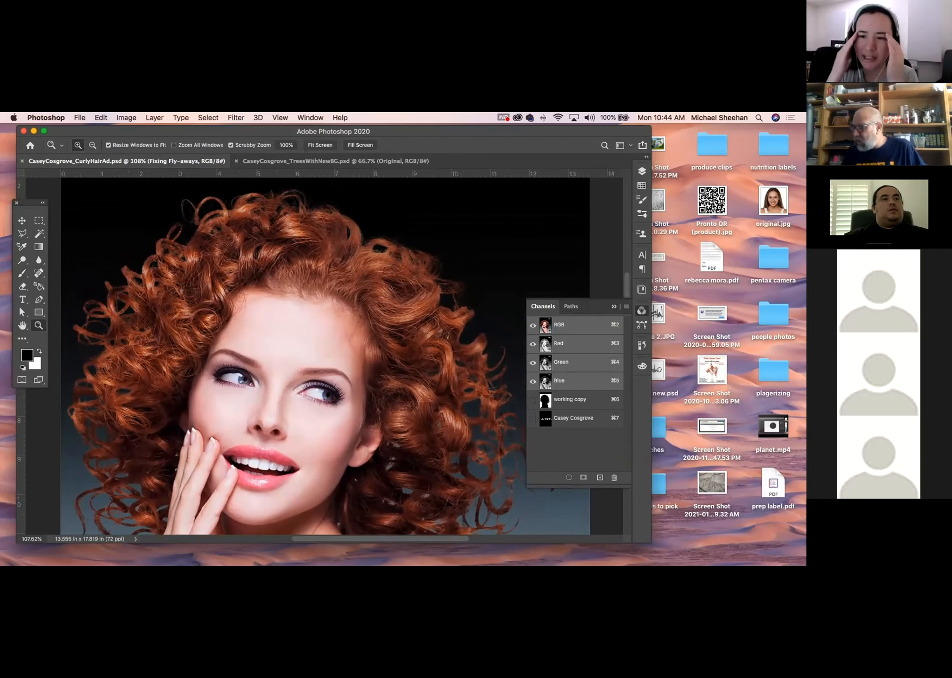
click(484, 357)
drag(550, 450, 543, 442)
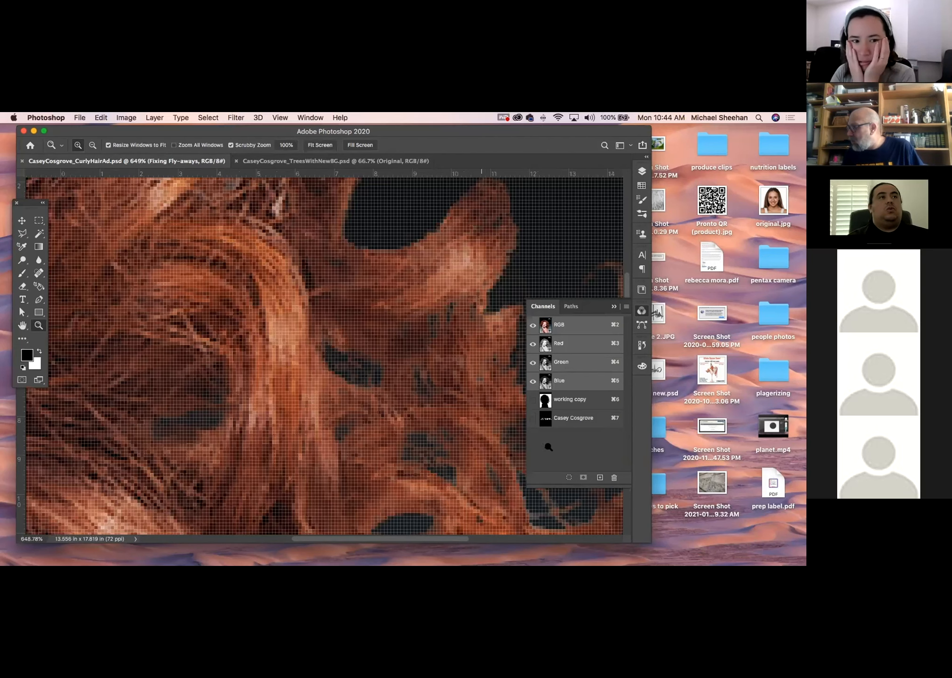
drag(406, 338, 440, 350)
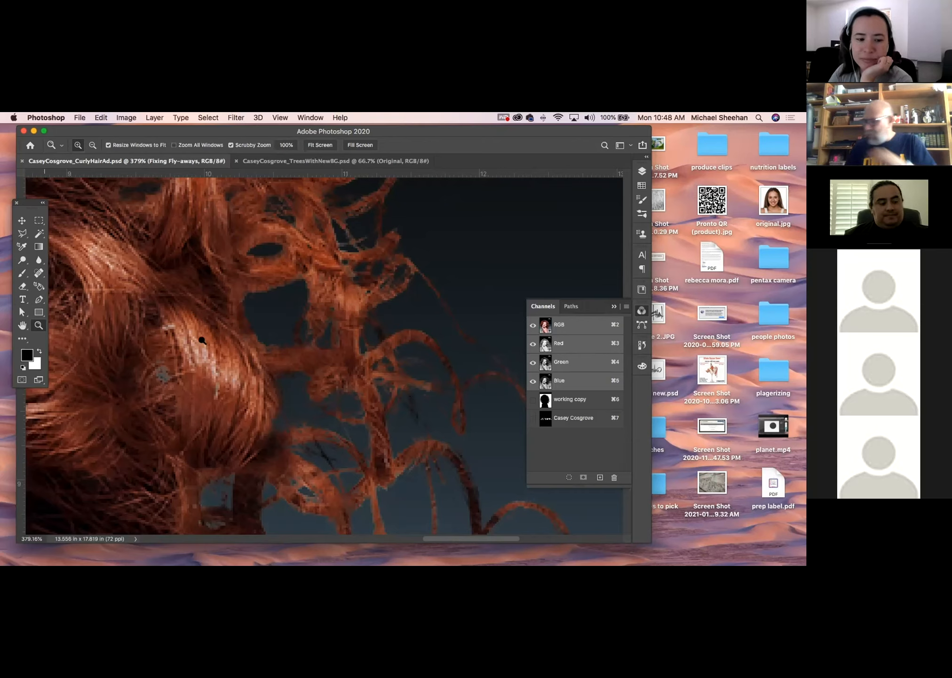
Step: Close the curly hair ad and the sunset trees document
click(22, 161)
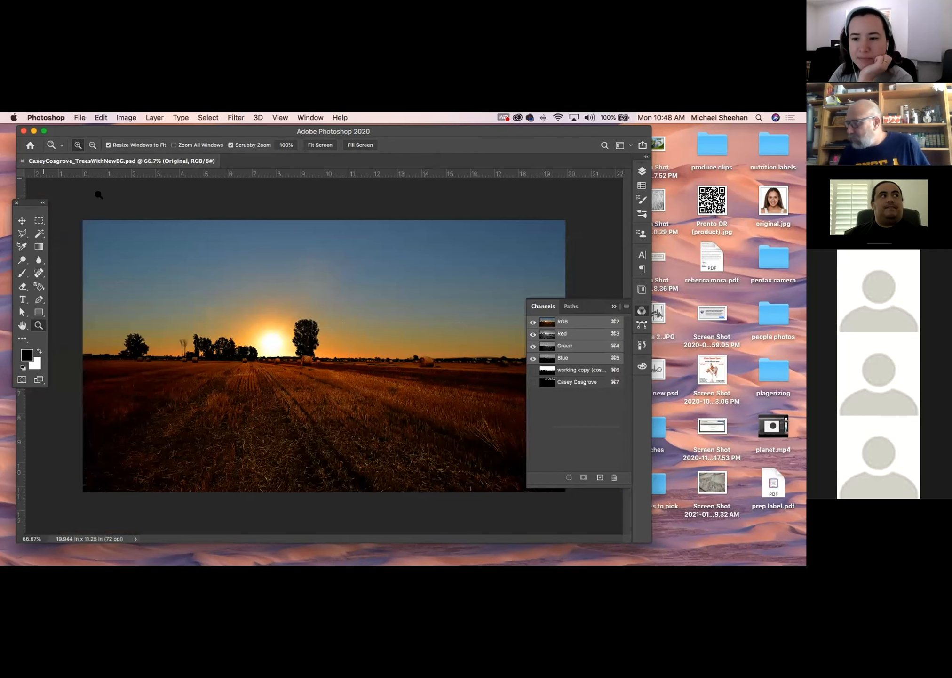
click(21, 160)
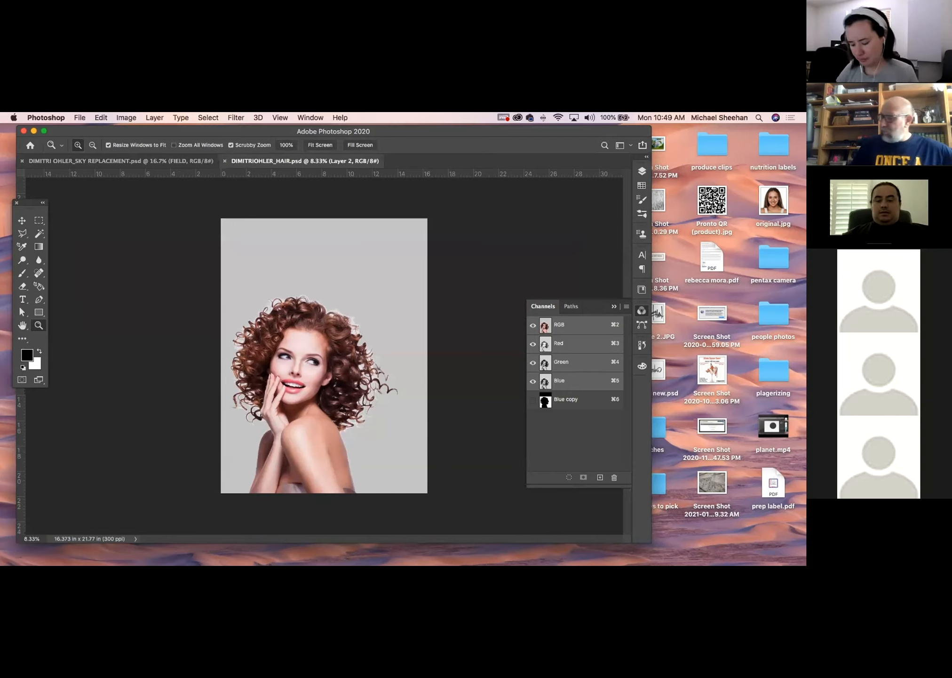
Step: View the sky replacement document, return to the hair document, and inspect its upper hair edge and layers
click(113, 161)
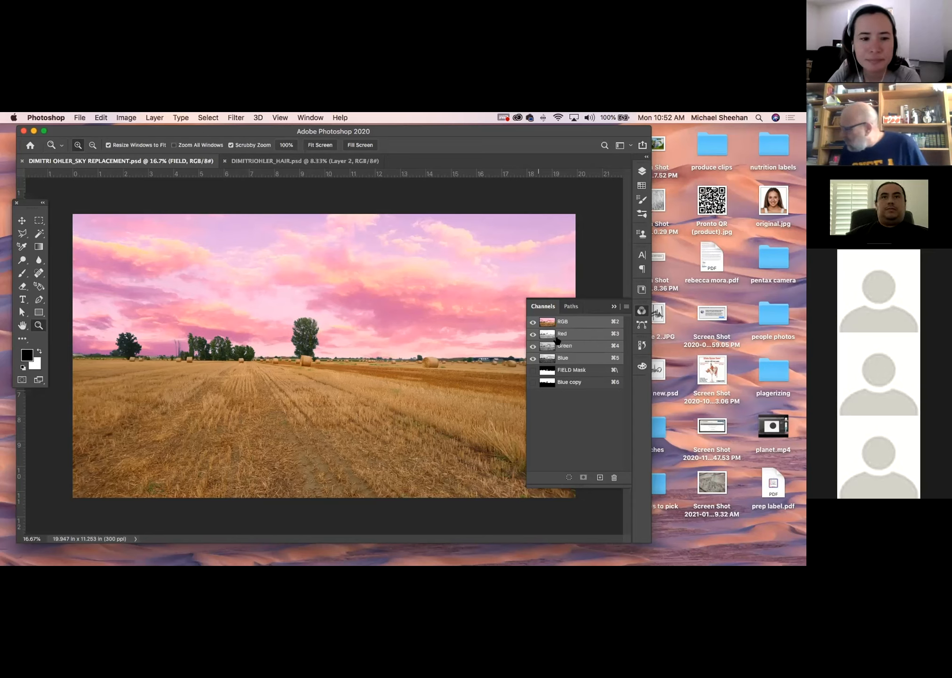
click(277, 162)
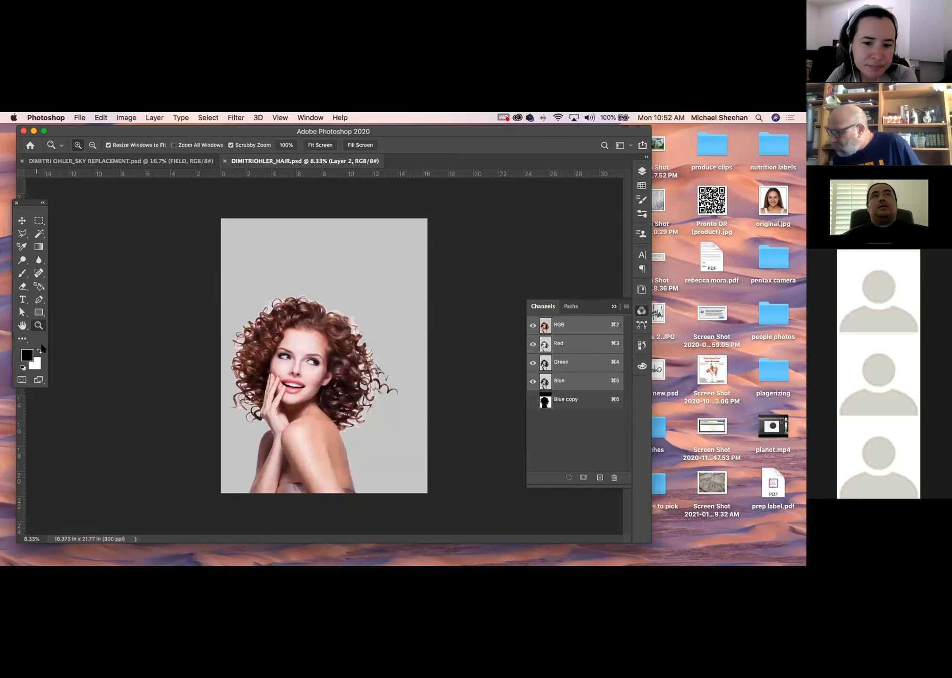
drag(331, 323, 417, 388)
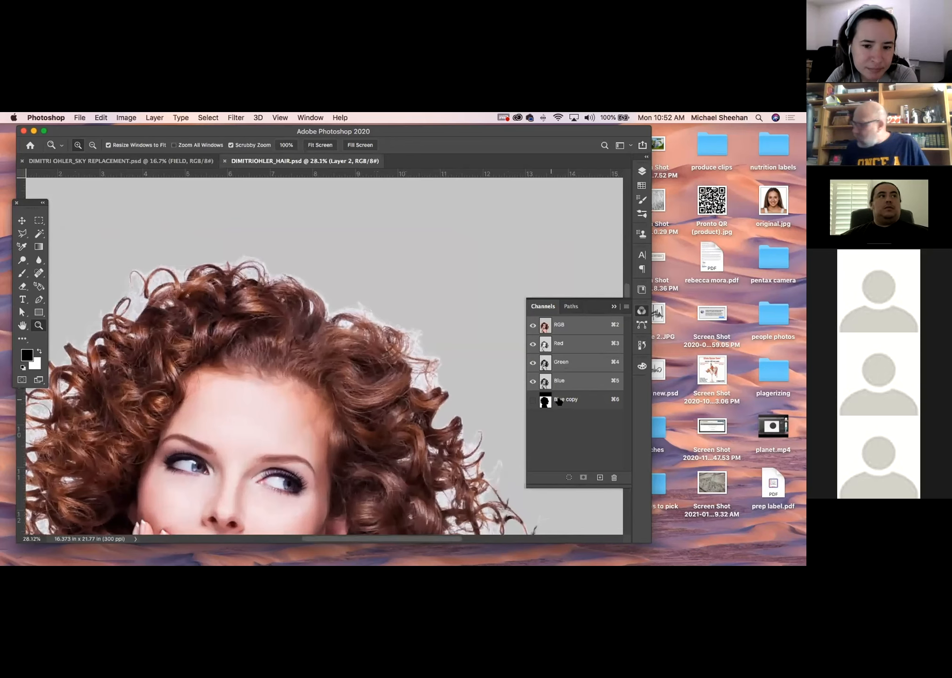
click(642, 171)
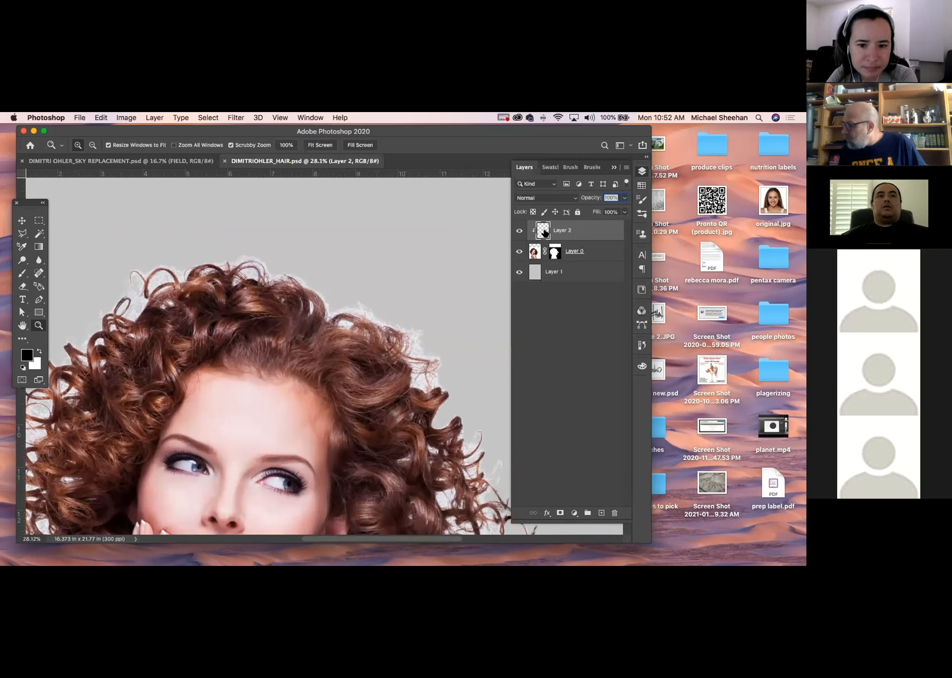
Step: Try painting black over the upper-left curls on clipped Layer 2 with the Brush tool, and undo the stroke
click(21, 272)
drag(147, 279, 204, 279)
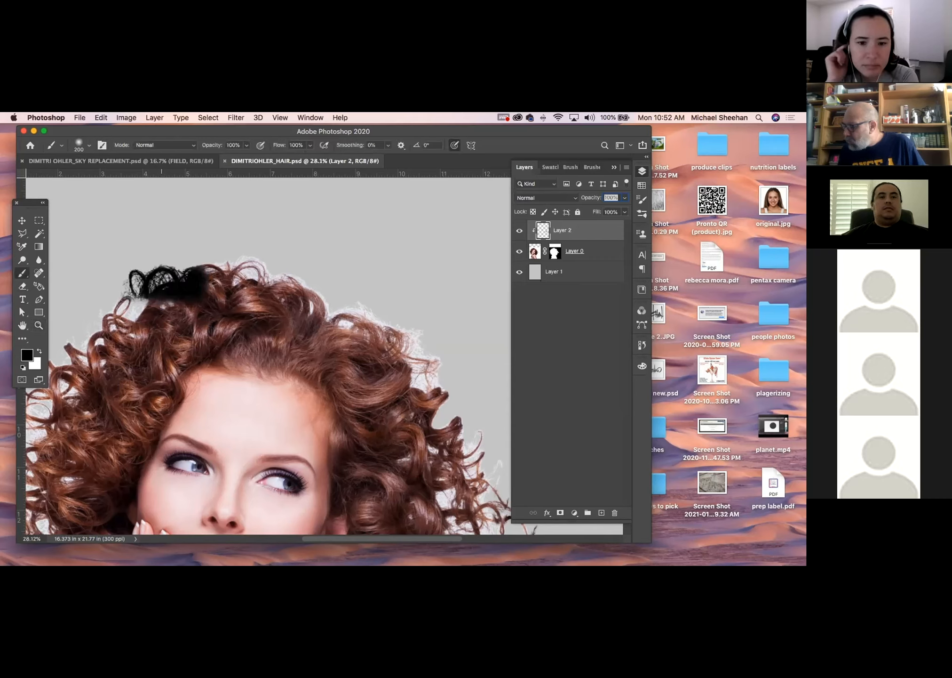
key(super+z)
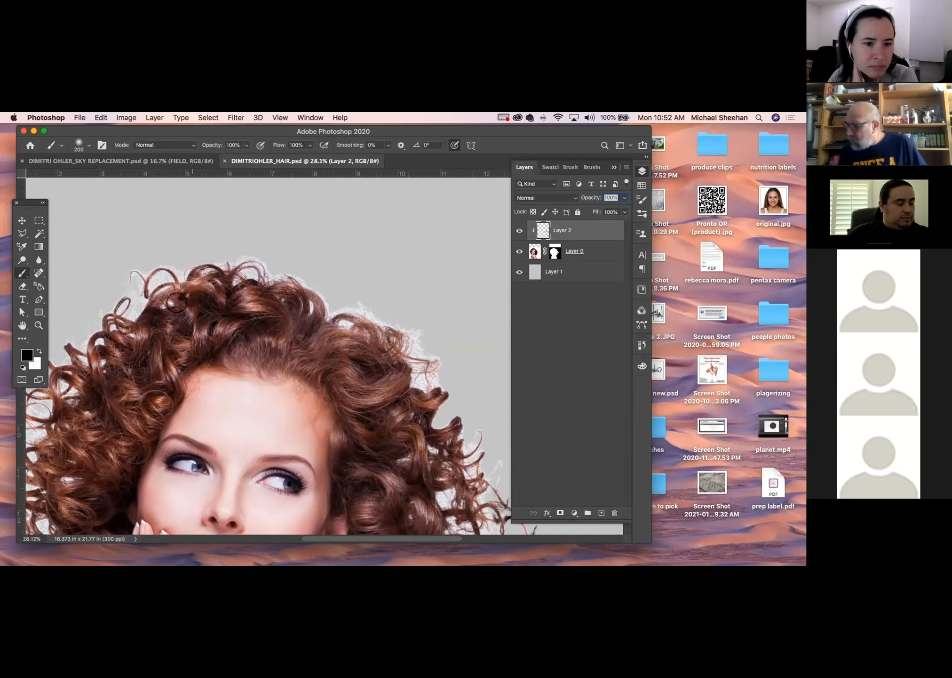
Step: Set up the Clone Stamp tool with an 80 px brush and make Layer 0's image the active target
click(39, 273)
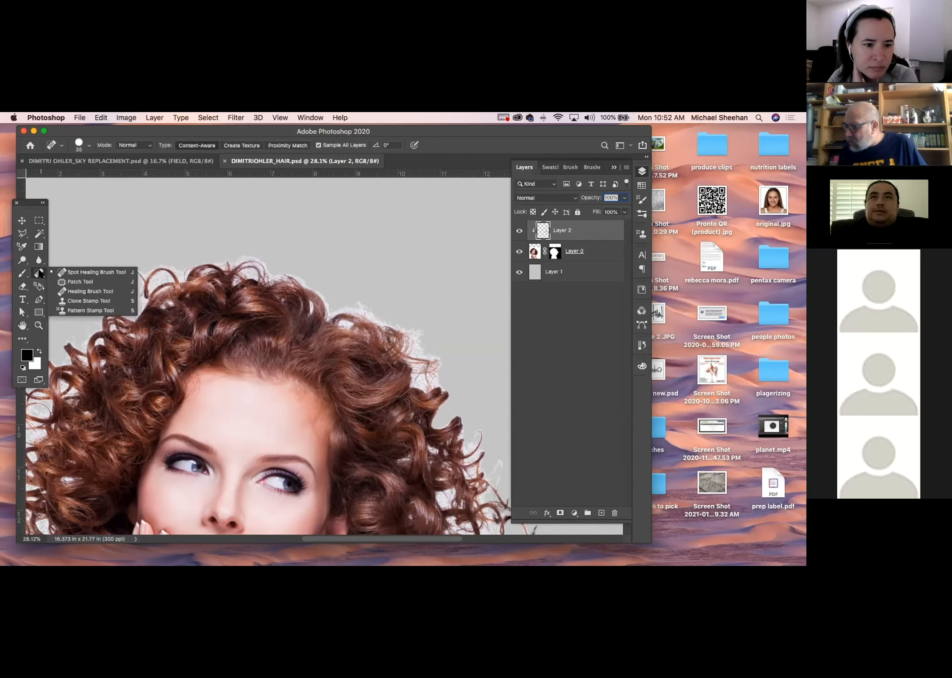
click(87, 300)
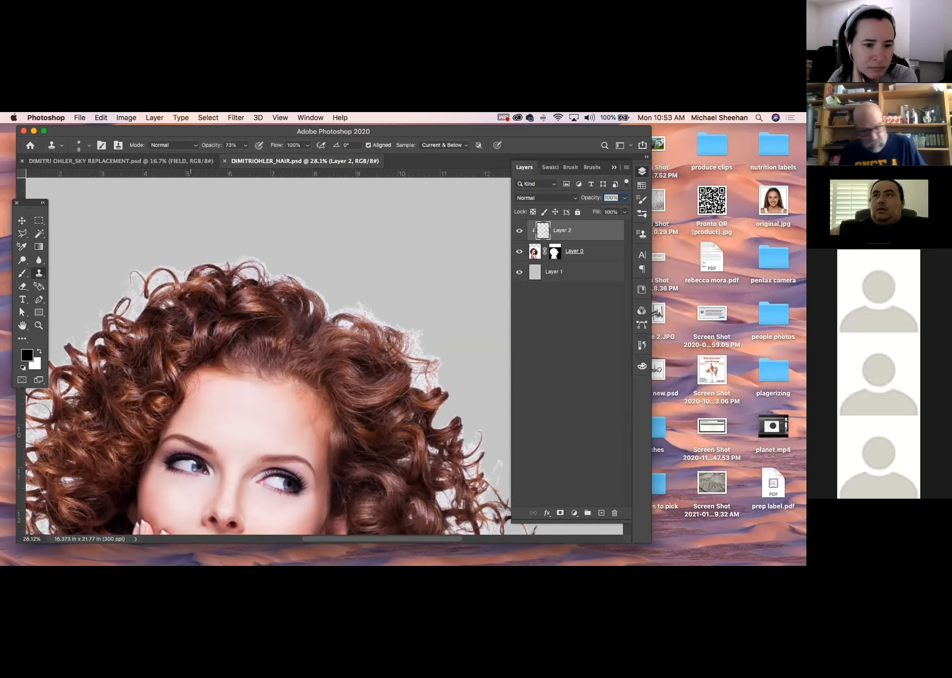
key(bracketright)
key(bracketright)
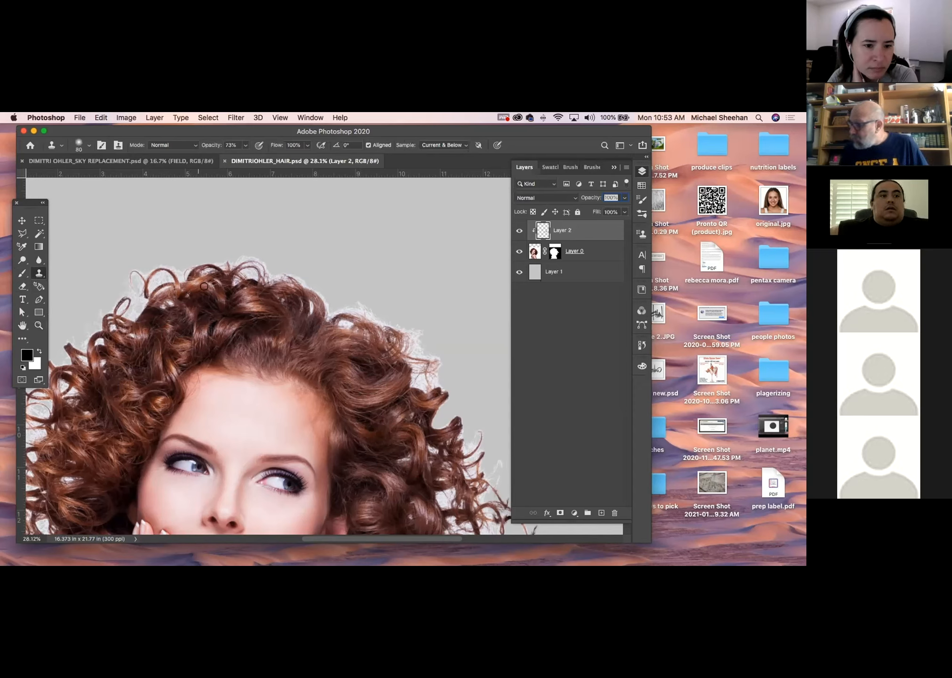
click(202, 287)
click(488, 277)
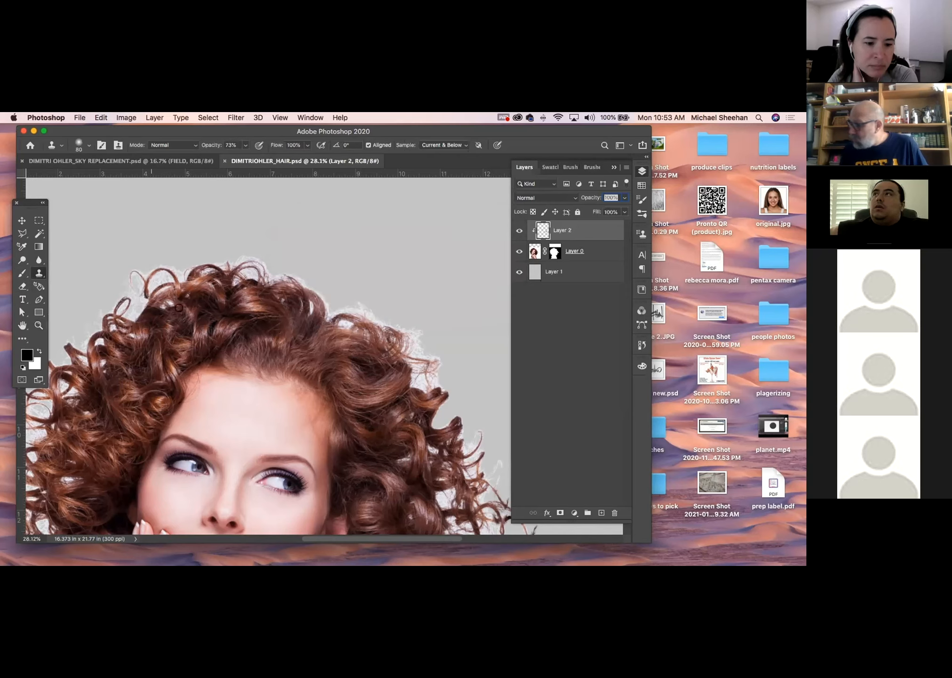
click(534, 254)
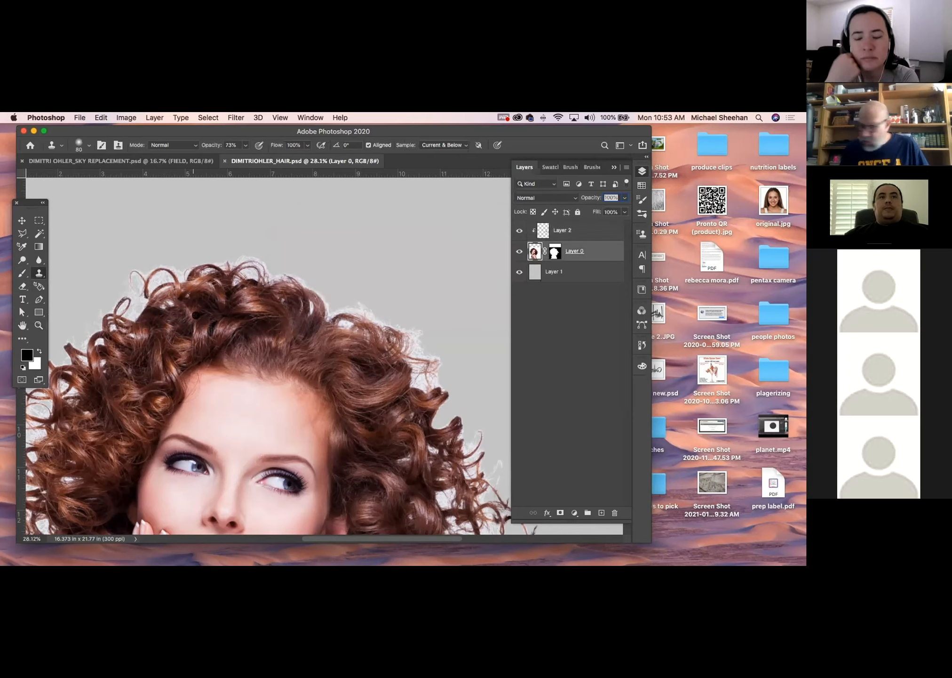
Step: Clone darker hair over the light fringe along the top and upper-left edge of the curls on Layer 0
alt+click(174, 284)
mouse_move(177, 268)
mouse_down()
mouse_move(185, 279)
mouse_move(162, 273)
mouse_move(163, 286)
mouse_up()
alt+click(178, 299)
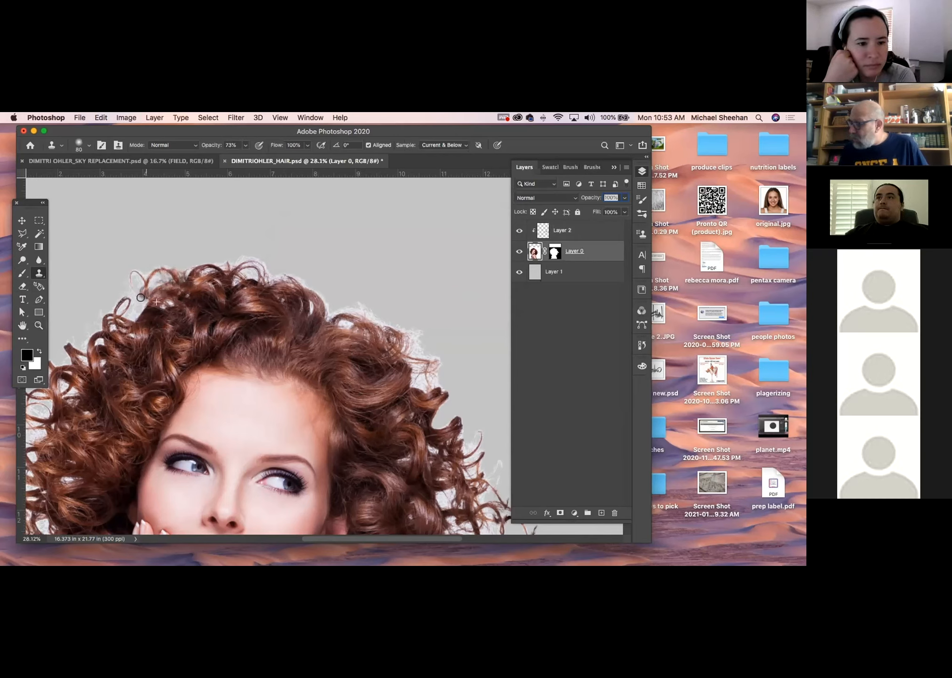
mouse_move(142, 281)
mouse_down()
mouse_move(264, 258)
mouse_move(264, 272)
mouse_move(245, 255)
mouse_move(256, 264)
mouse_up()
alt+click(214, 289)
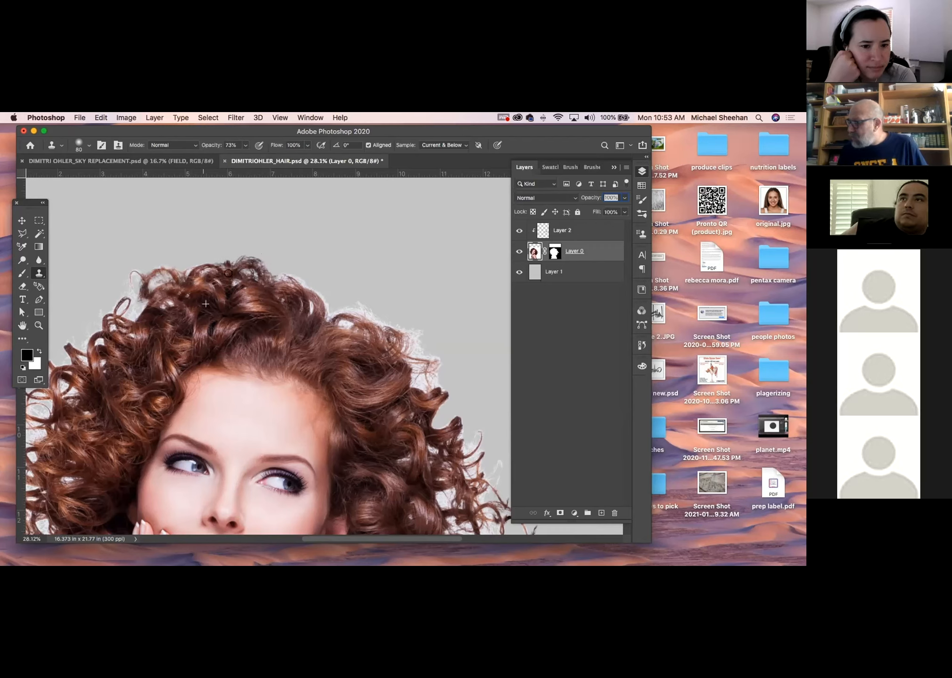
mouse_move(160, 316)
mouse_down()
mouse_move(130, 316)
mouse_move(146, 307)
mouse_move(127, 286)
mouse_move(139, 310)
mouse_move(131, 294)
mouse_move(121, 298)
mouse_move(141, 304)
mouse_move(118, 322)
mouse_up()
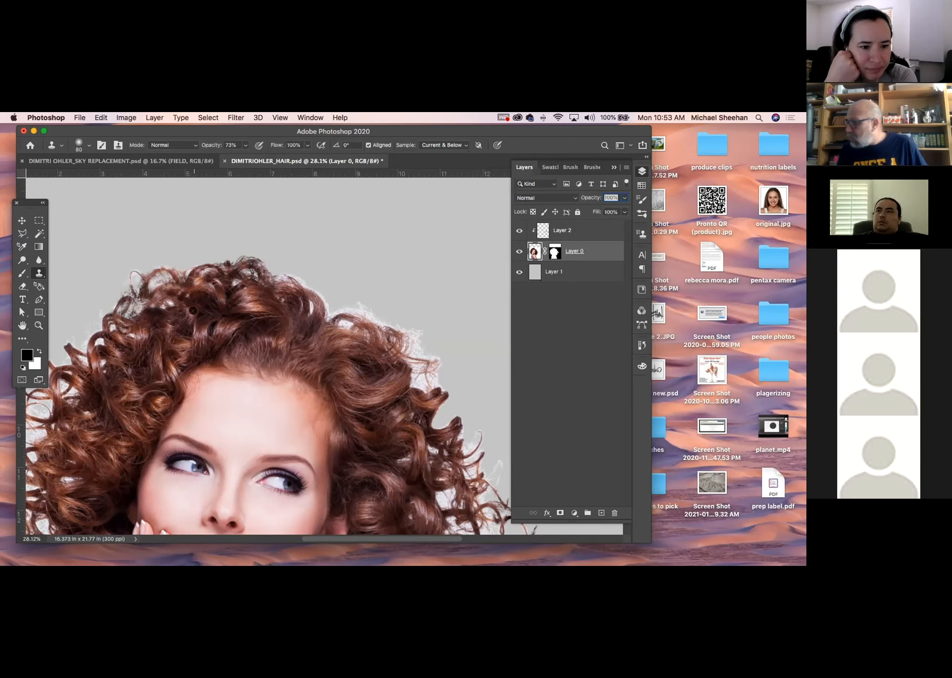
Step: Clone hair texture over the pale fringes of the loose looped curls at the hair's upper-left edge
click(38, 325)
drag(144, 278, 215, 335)
drag(196, 317, 189, 308)
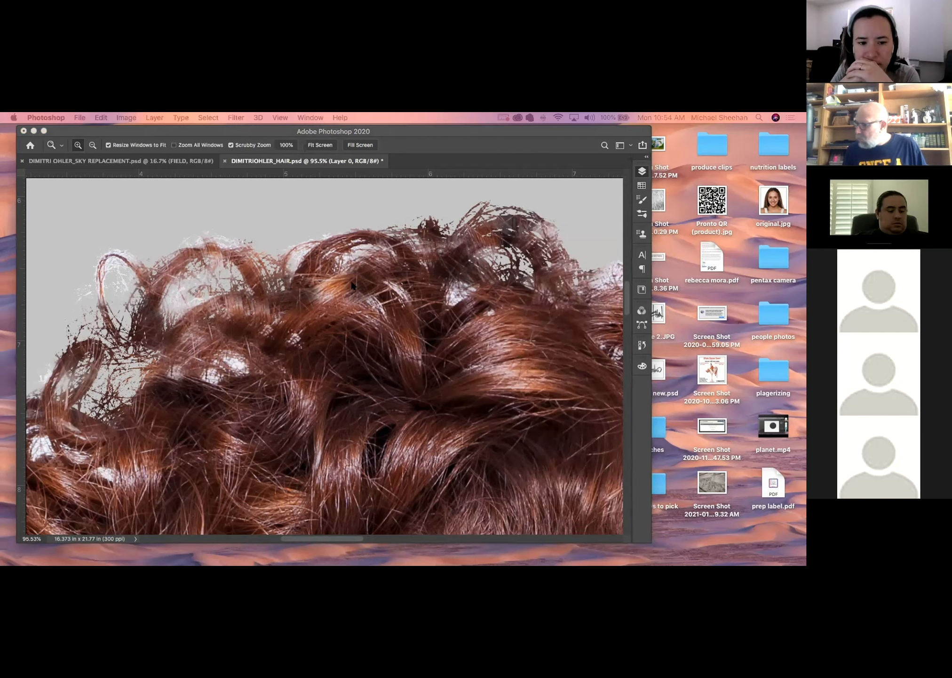
click(90, 126)
click(40, 272)
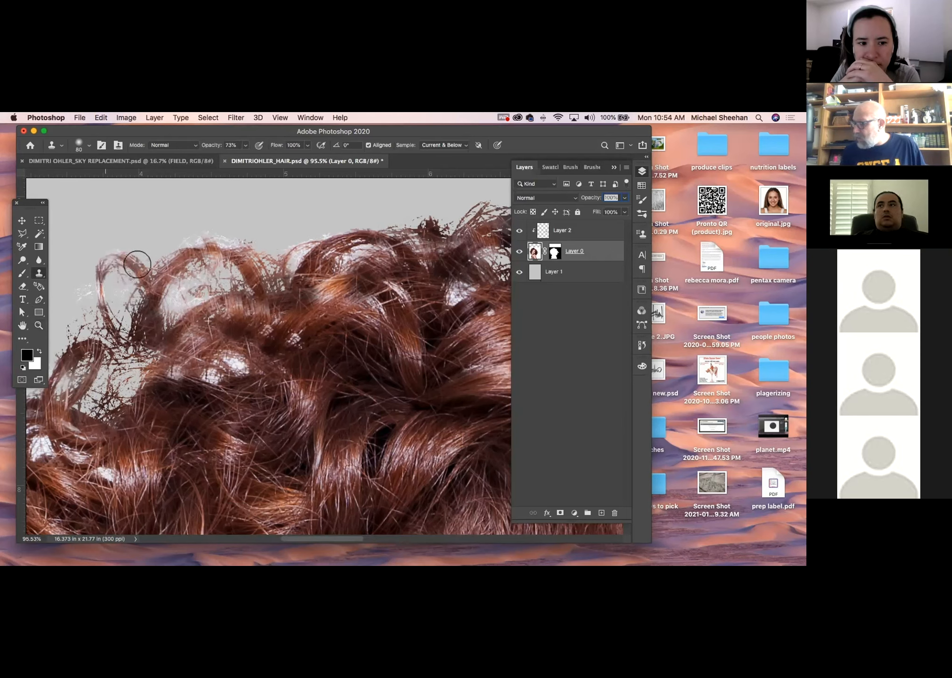
mouse_move(135, 322)
mouse_down()
mouse_move(99, 282)
mouse_move(159, 320)
mouse_move(114, 289)
mouse_move(146, 262)
mouse_move(158, 281)
mouse_move(100, 272)
mouse_up()
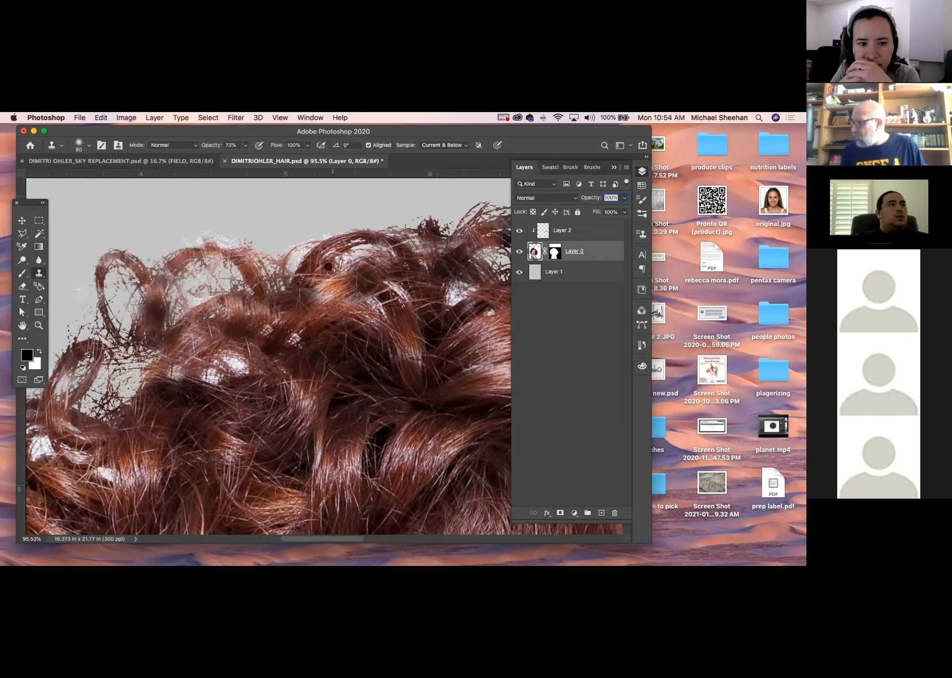
mouse_move(265, 265)
mouse_down()
mouse_move(229, 250)
mouse_move(254, 247)
mouse_move(239, 280)
mouse_up()
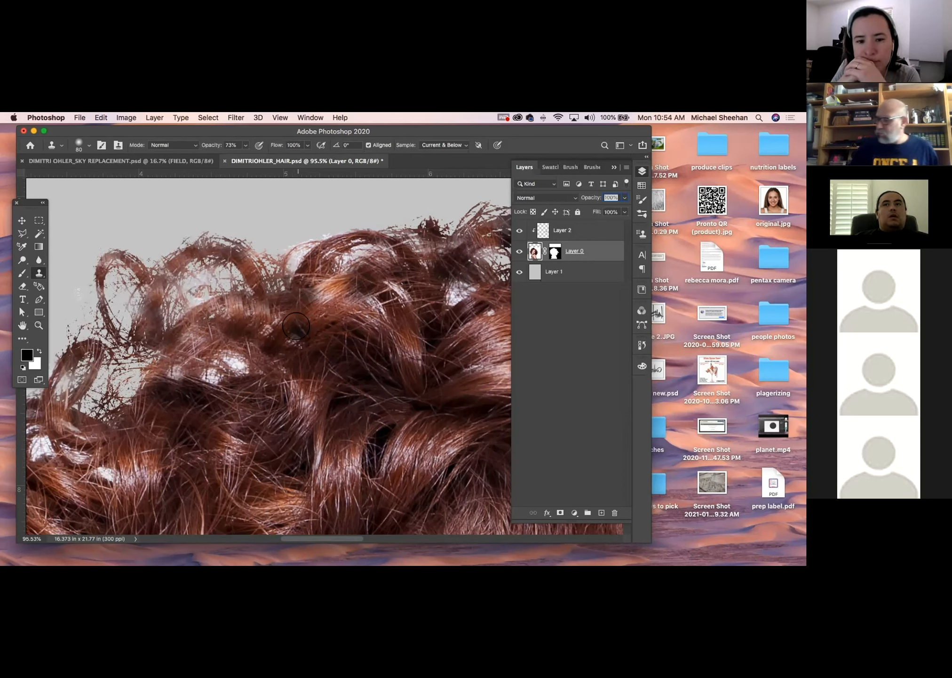
Step: Set the Clone Stamp mode to Darken and clone hair over the light fringes of the upper-left loops
click(188, 145)
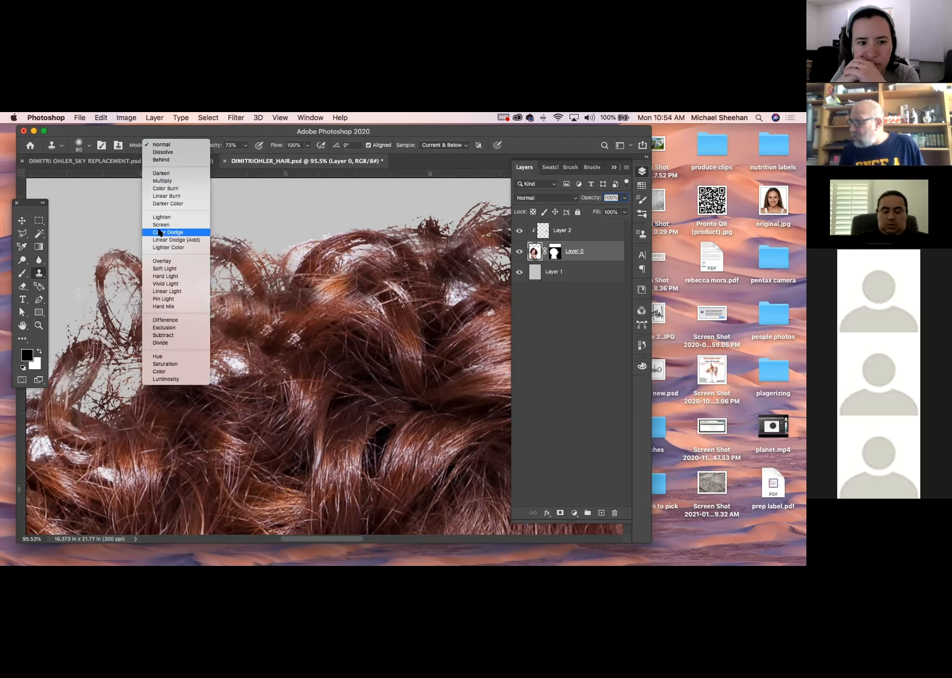
click(161, 172)
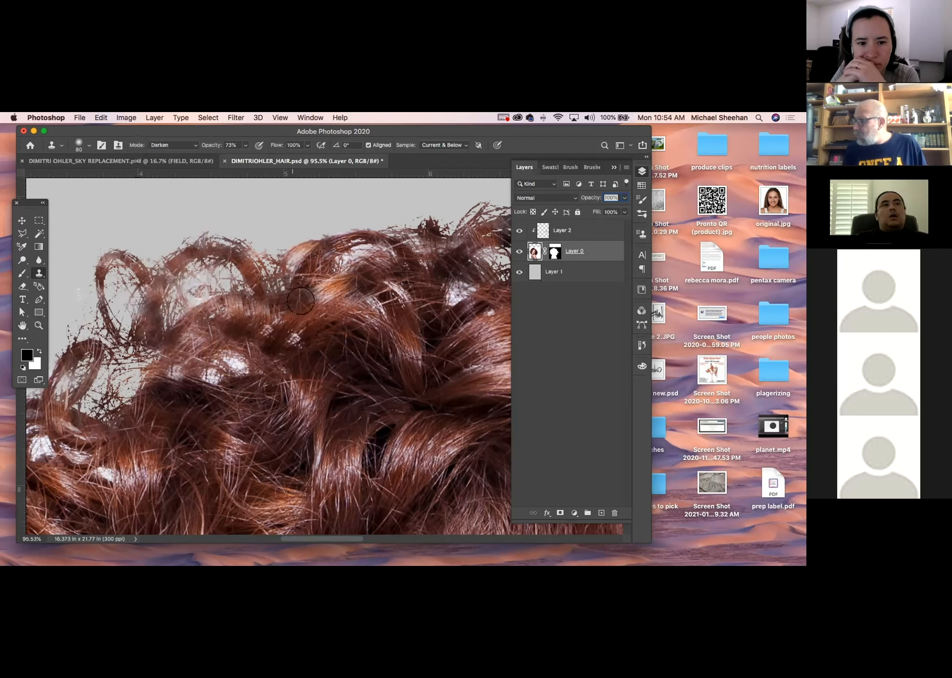
alt+click(328, 323)
drag(226, 251, 175, 264)
alt+click(326, 327)
mouse_move(172, 329)
mouse_down()
mouse_move(140, 360)
mouse_move(167, 384)
mouse_move(101, 367)
mouse_move(105, 406)
mouse_up()
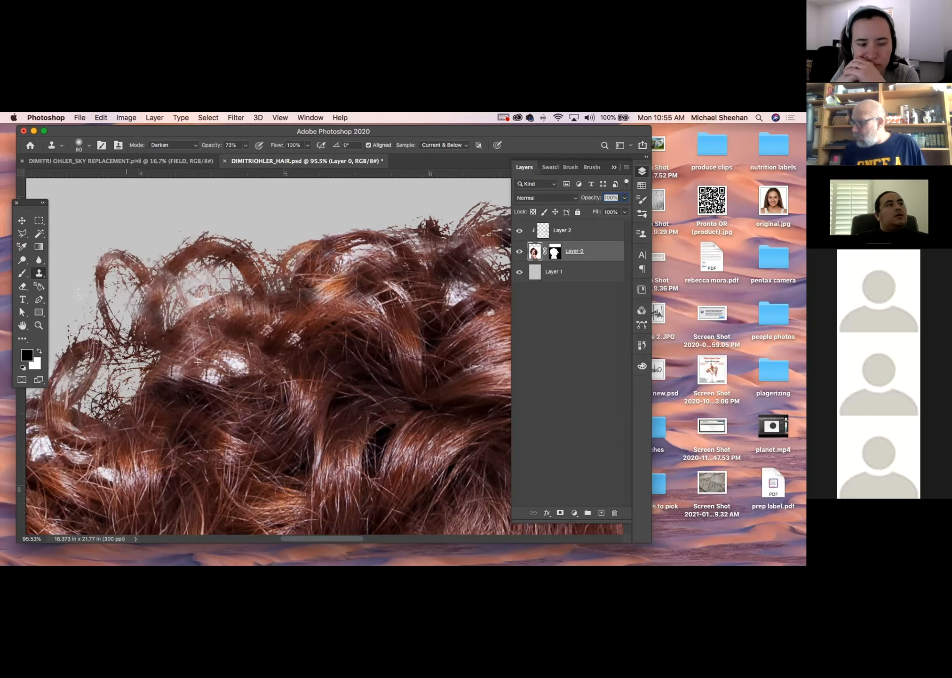
Step: Continue cloning dark hair in Darken mode over the white gaps in the curls farther down the left edge
alt+click(177, 427)
mouse_move(79, 367)
mouse_down()
mouse_move(65, 390)
mouse_move(71, 396)
mouse_up()
mouse_move(223, 399)
mouse_down()
mouse_move(379, 307)
mouse_move(380, 282)
mouse_up()
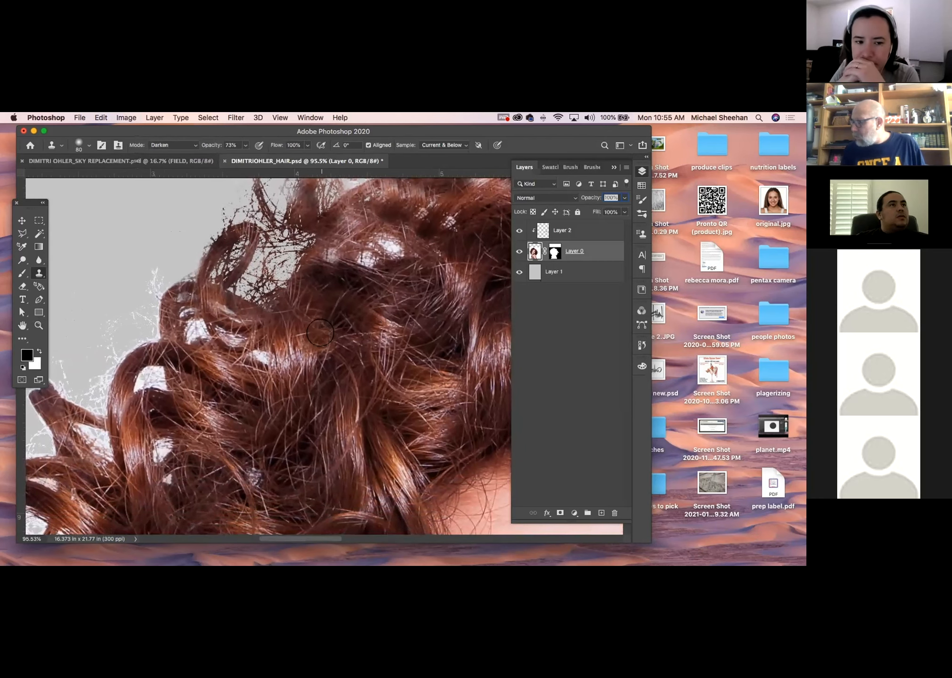
mouse_move(124, 363)
mouse_down()
mouse_move(102, 359)
mouse_move(115, 409)
mouse_move(106, 389)
mouse_move(150, 340)
mouse_move(151, 384)
mouse_move(237, 356)
mouse_up()
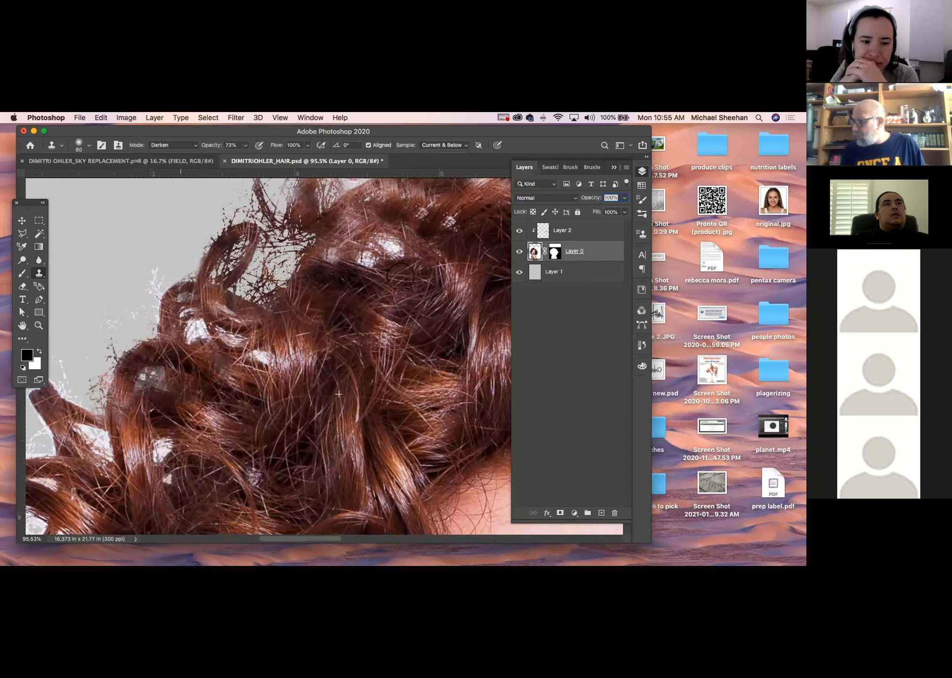
Step: Review the retouched curls at a reduced zoom and close the hair document
key(super+minus)
key(super+minus)
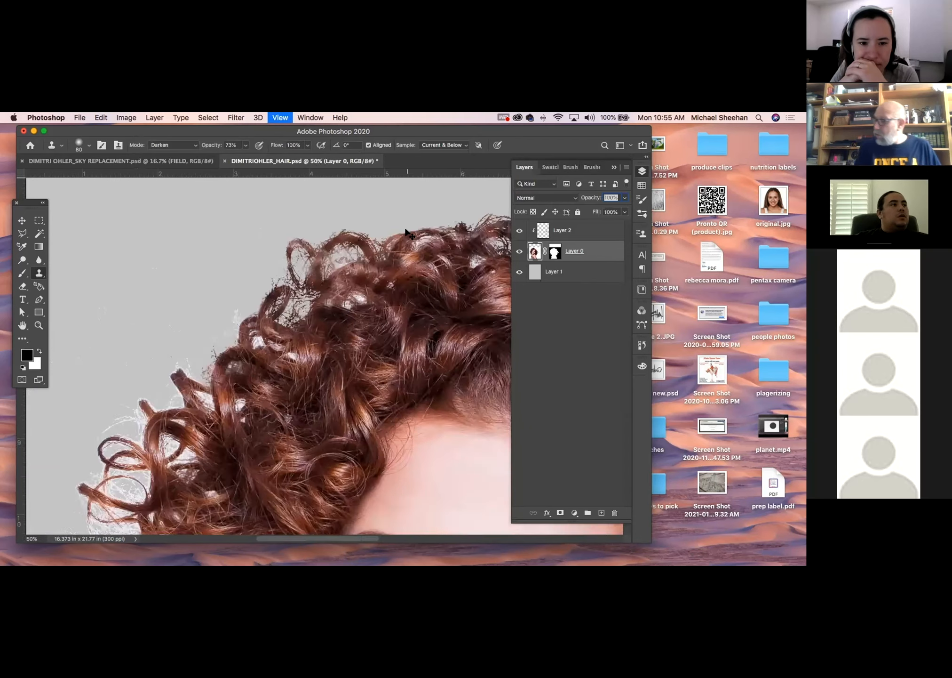
key(super+minus)
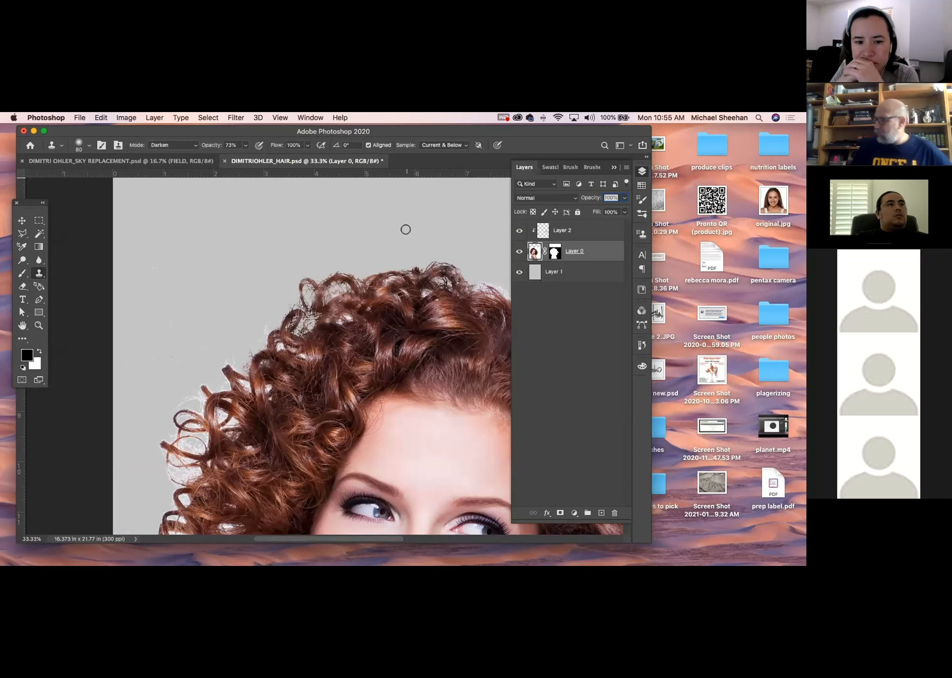
click(225, 161)
click(365, 276)
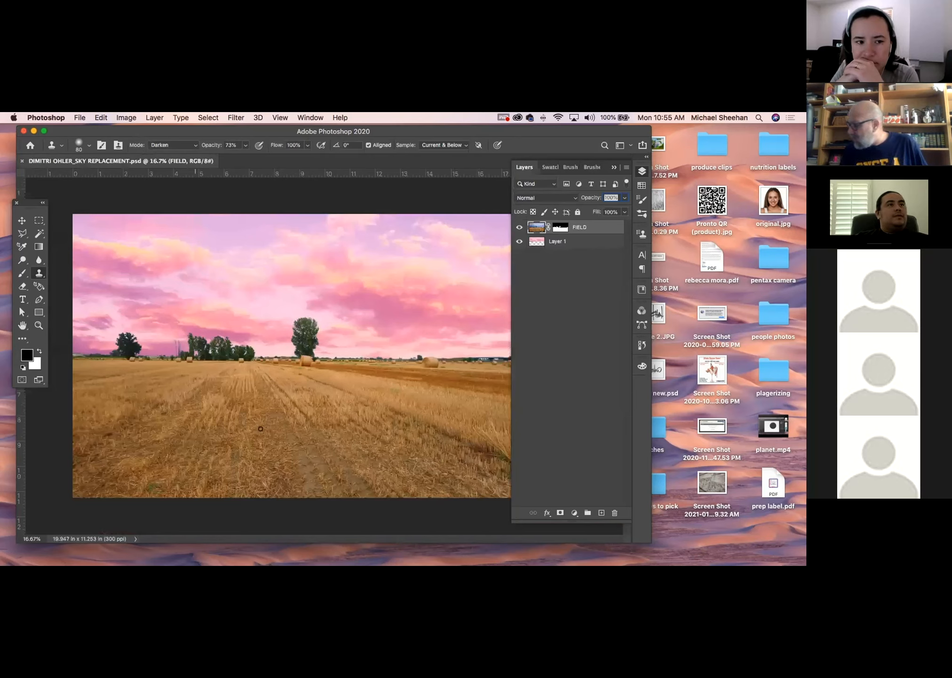
Step: Duplicate the masked FIELD layer and sample a pale lilac from the sky as the foreground colour
click(22, 221)
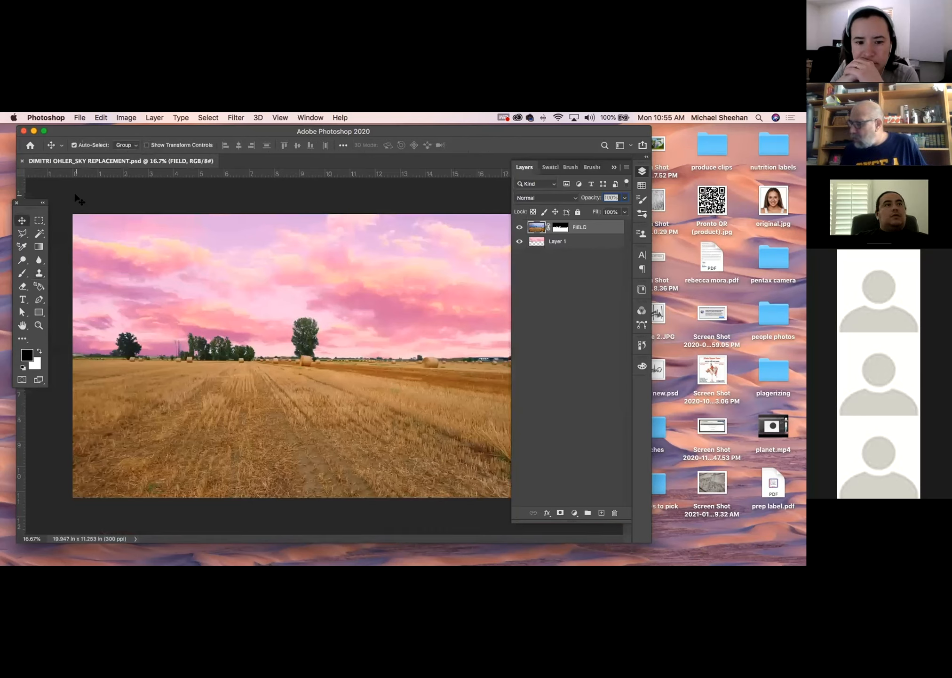
key(super+alt+a)
click(538, 227)
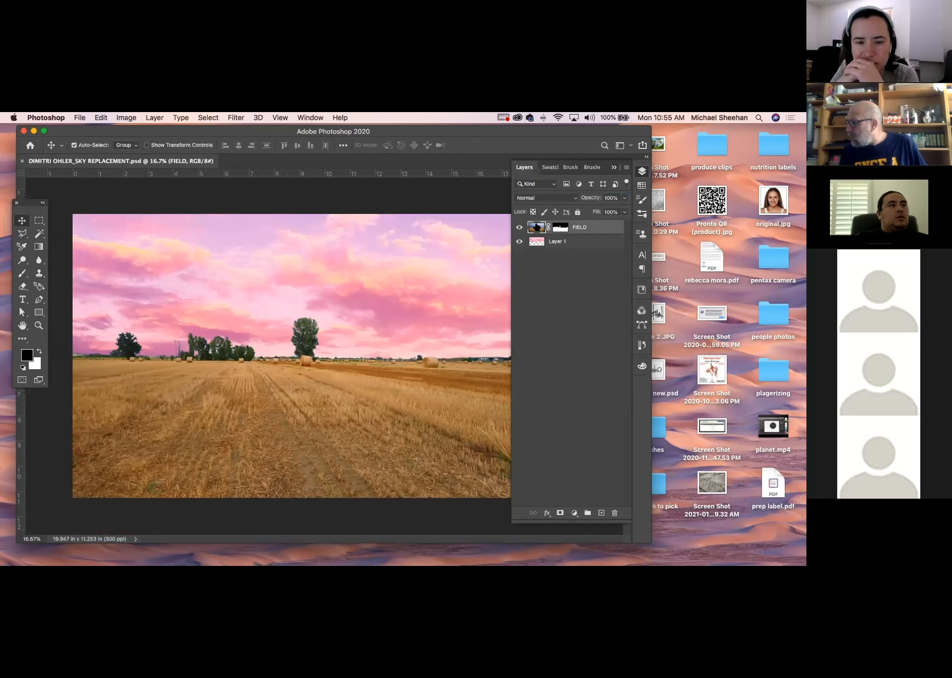
double_click(537, 241)
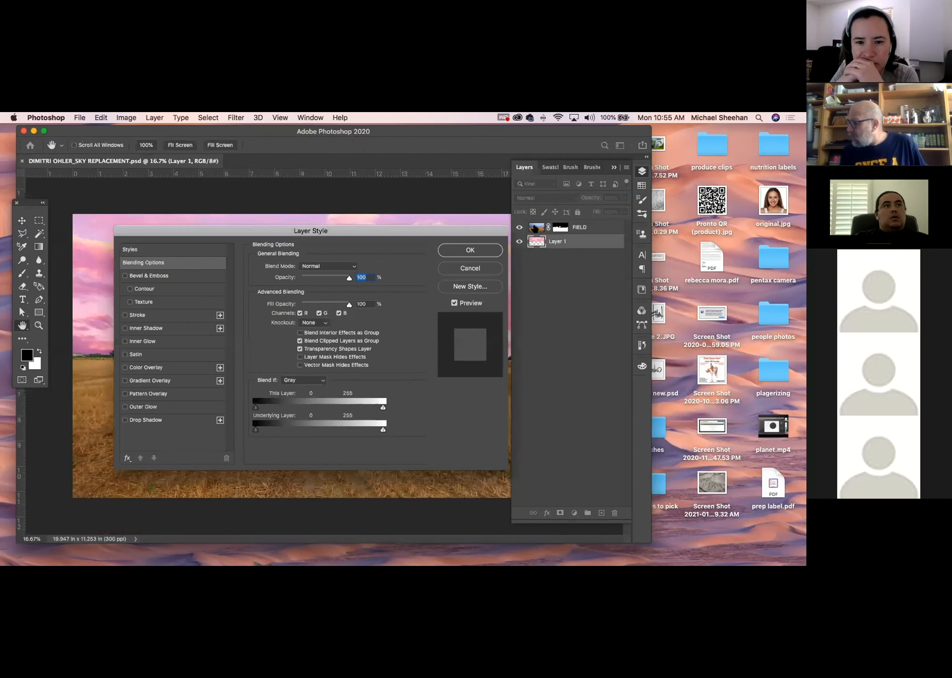
click(480, 251)
drag(536, 227, 601, 512)
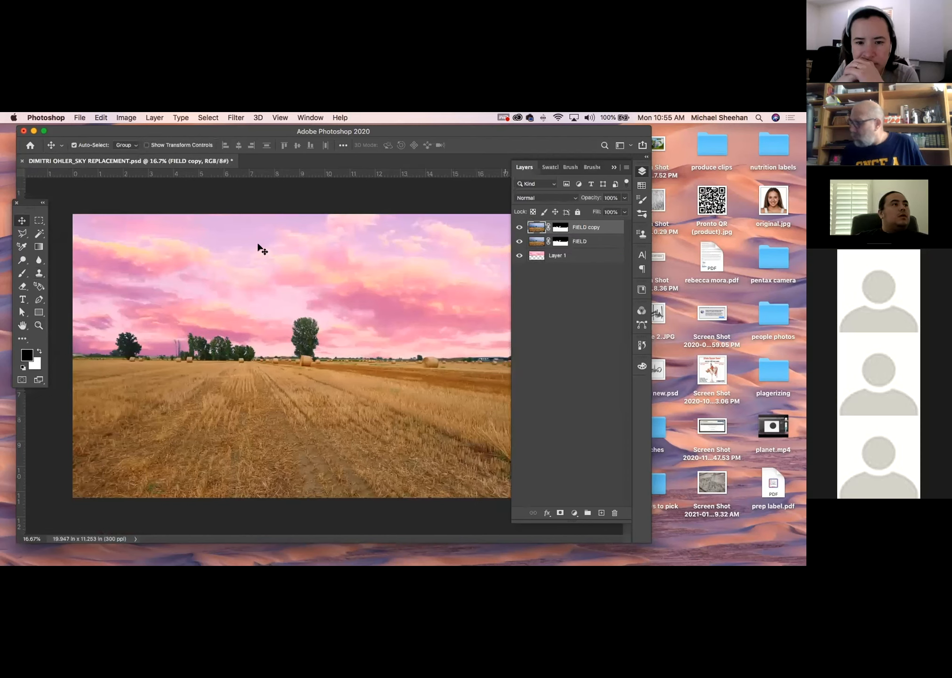
click(22, 272)
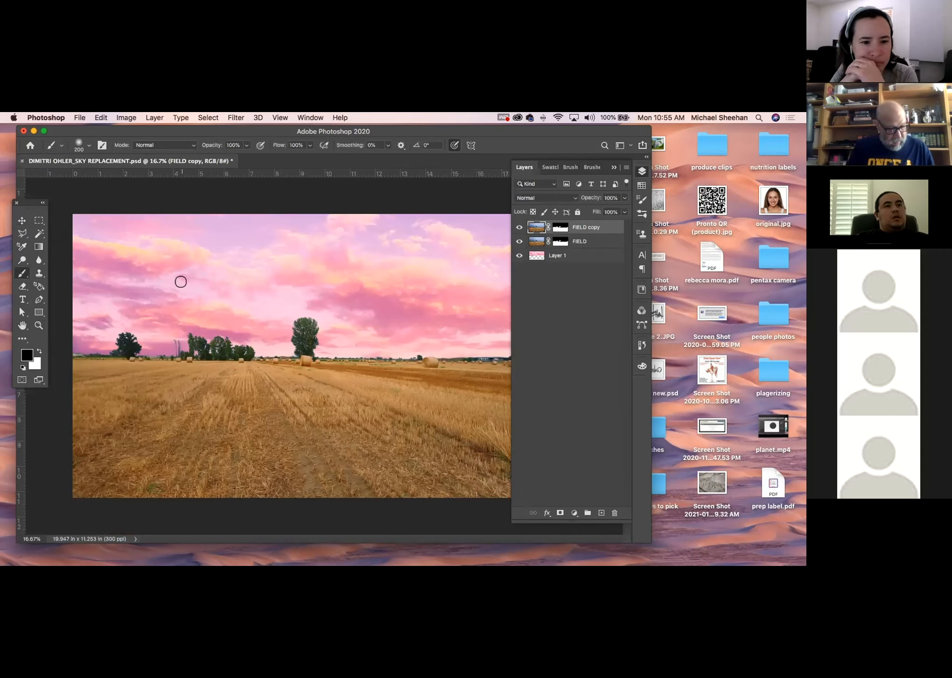
alt+click(218, 267)
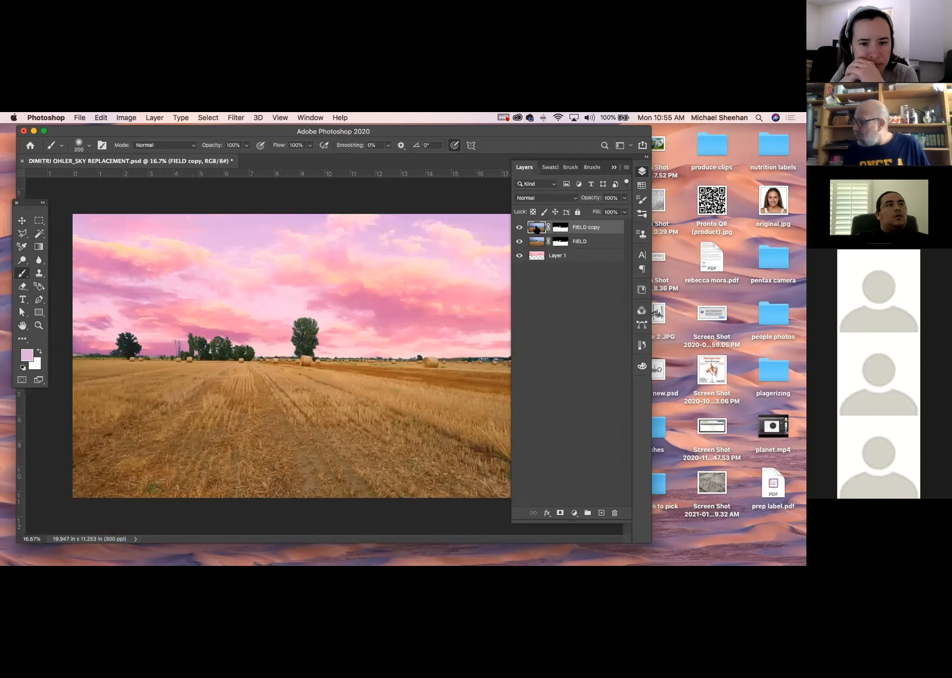
key(super+u)
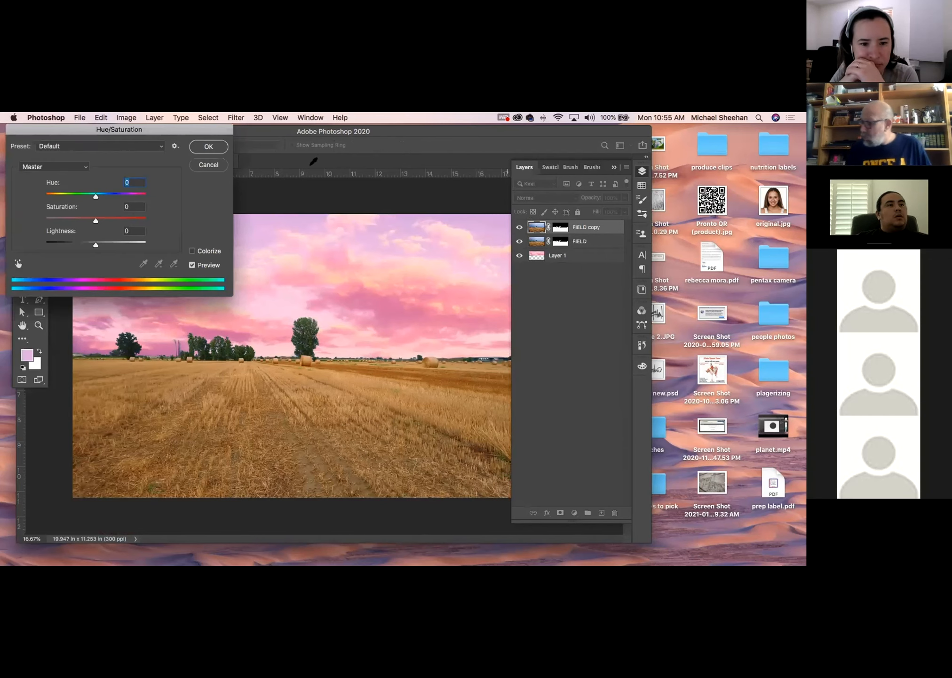
click(192, 250)
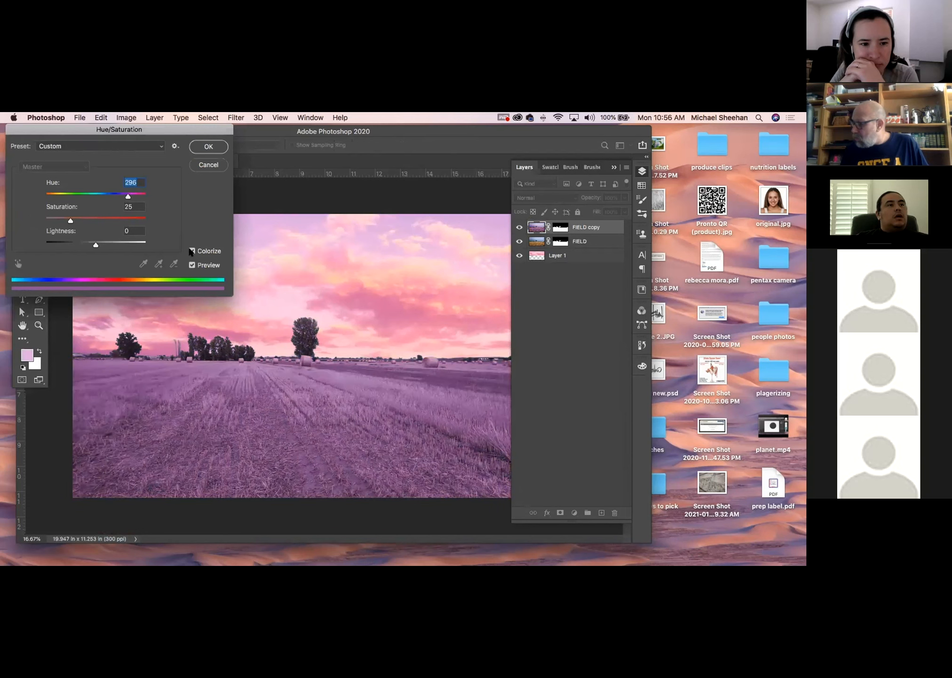
click(191, 251)
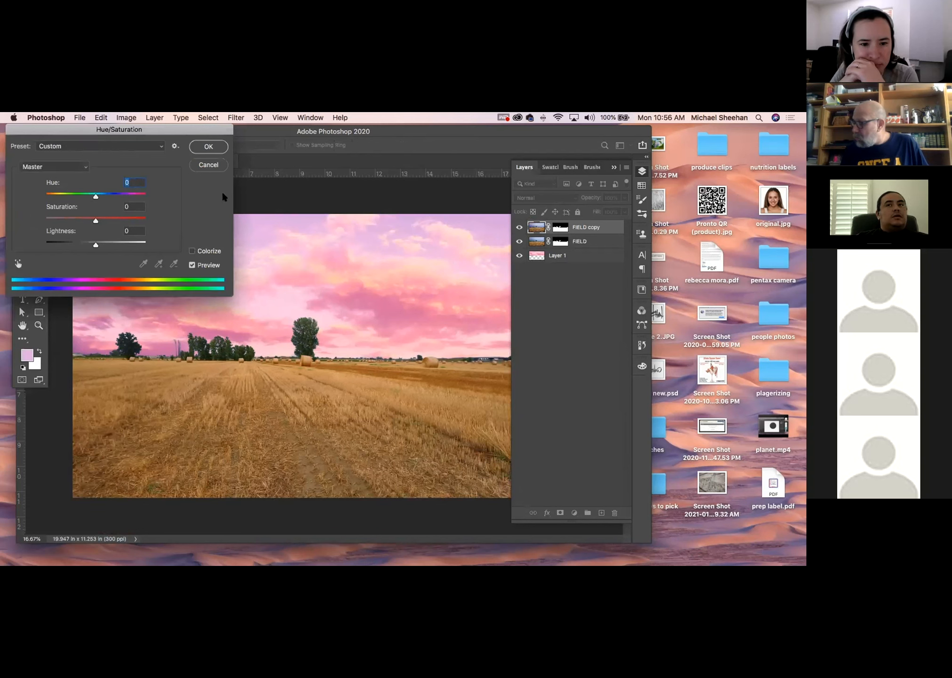
click(215, 164)
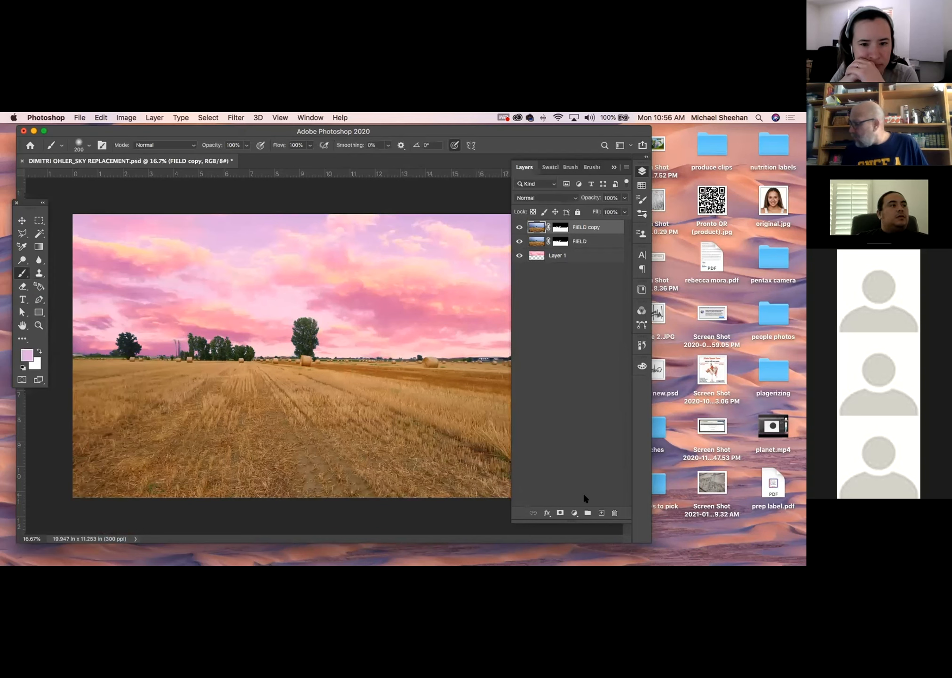
Step: On a new layer, select the field below the horizon and fill it with a diagonal lilac-to-transparent gradient, then deselect
click(602, 512)
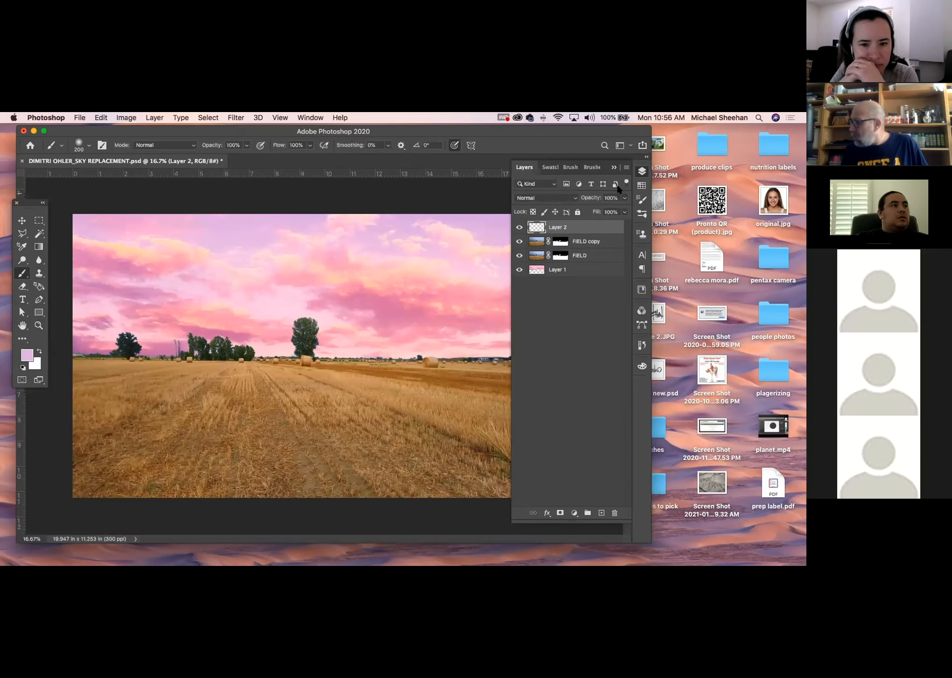
click(642, 170)
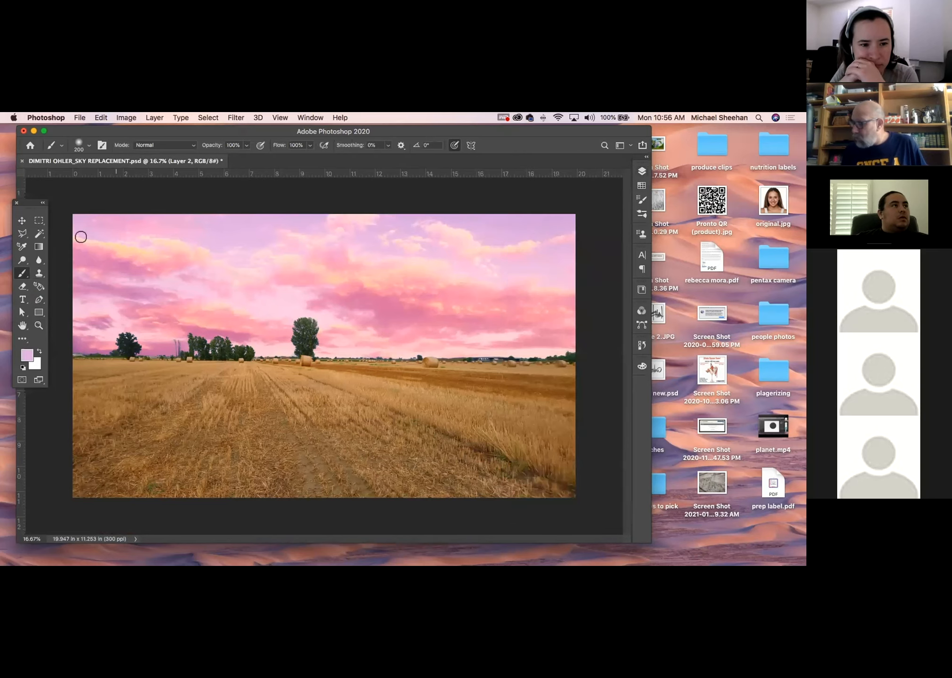
click(38, 221)
drag(74, 357, 575, 520)
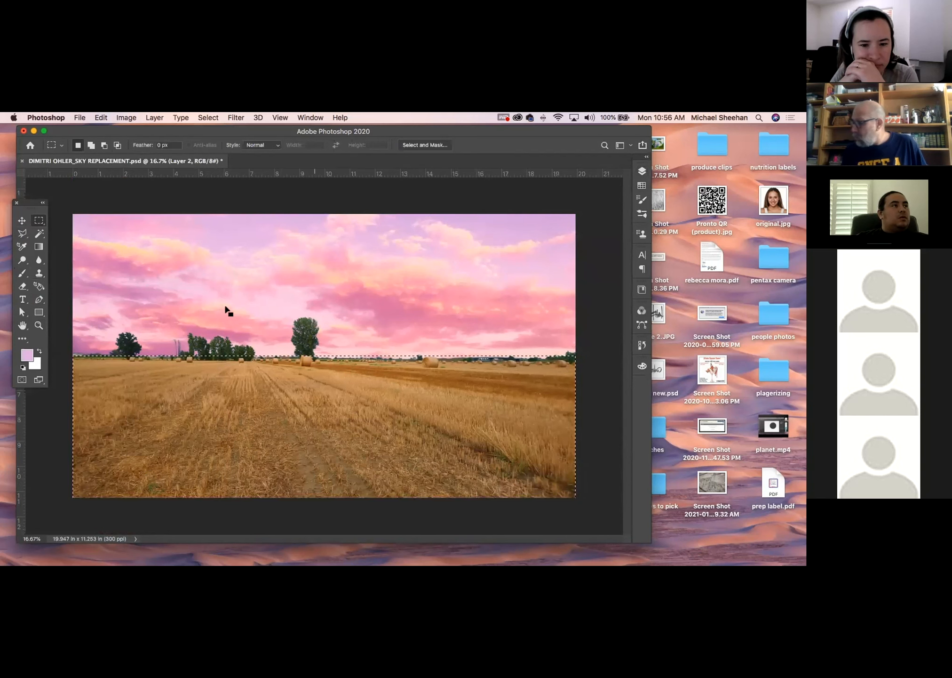
click(38, 247)
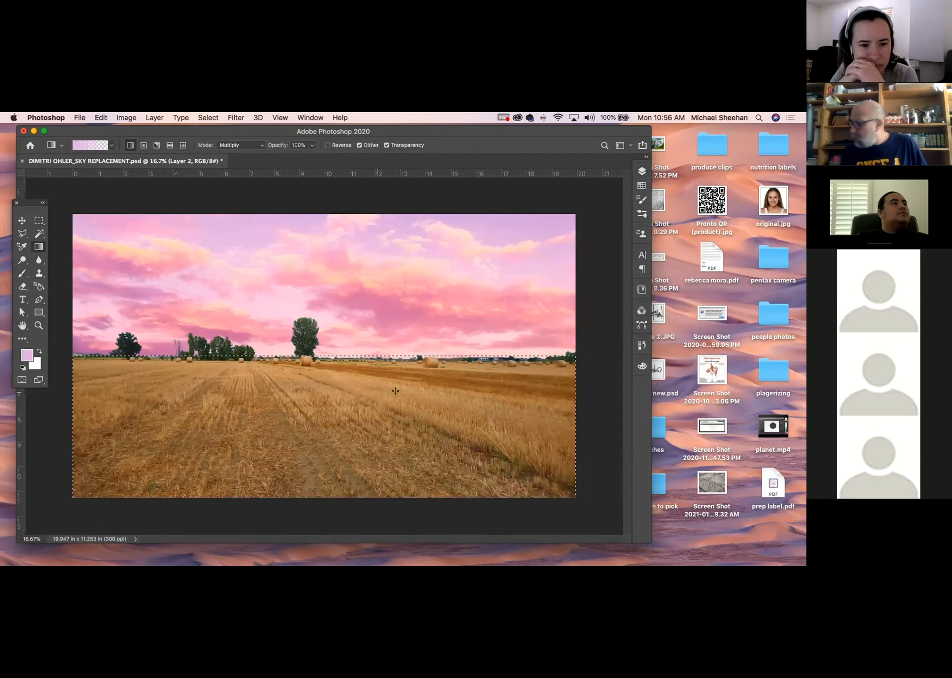
drag(298, 352, 379, 481)
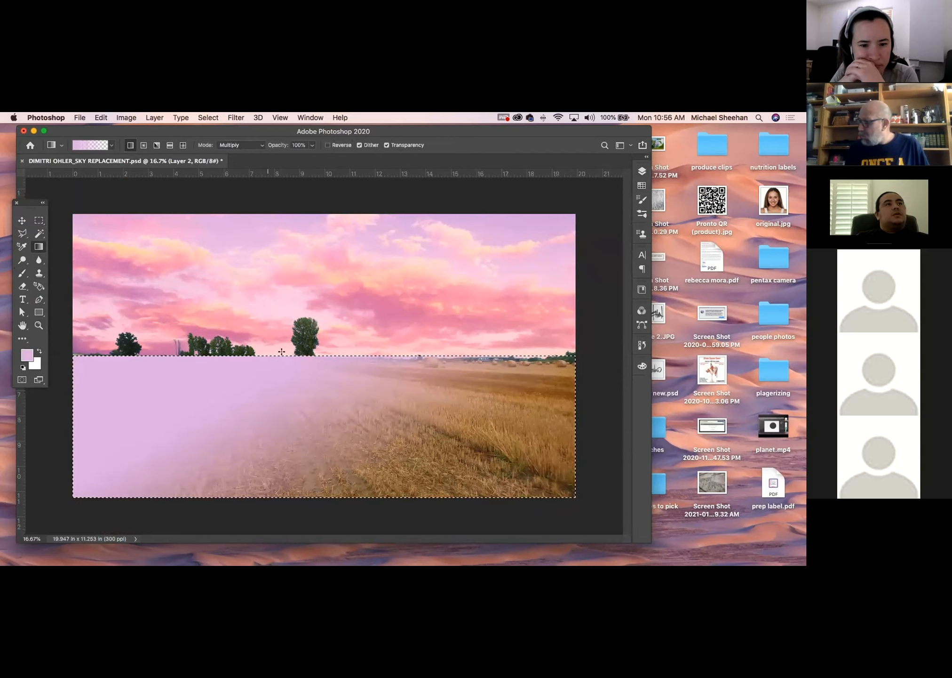
key(super+d)
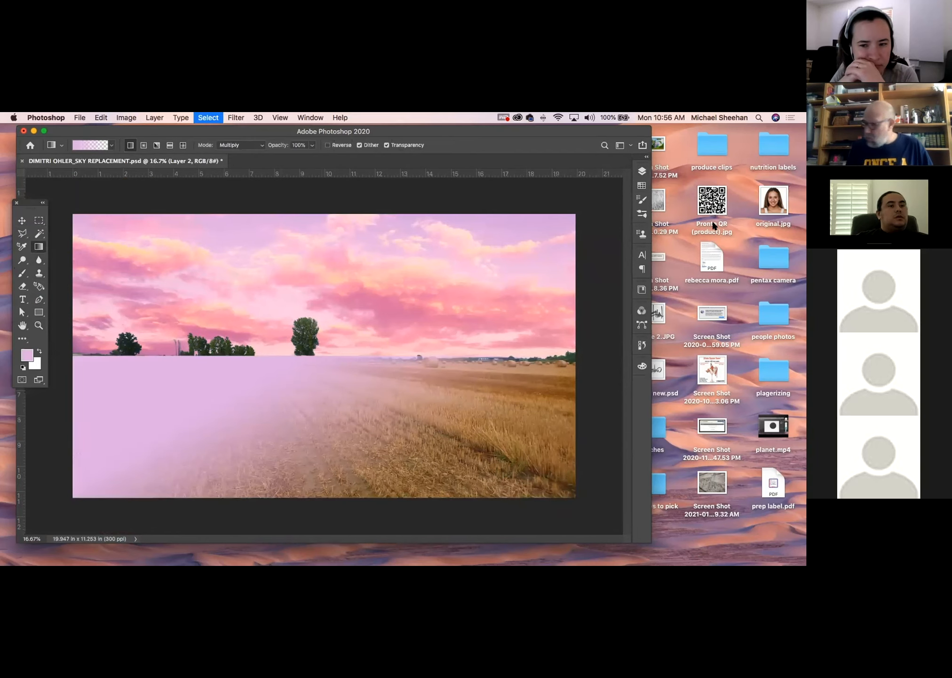
click(641, 171)
click(532, 197)
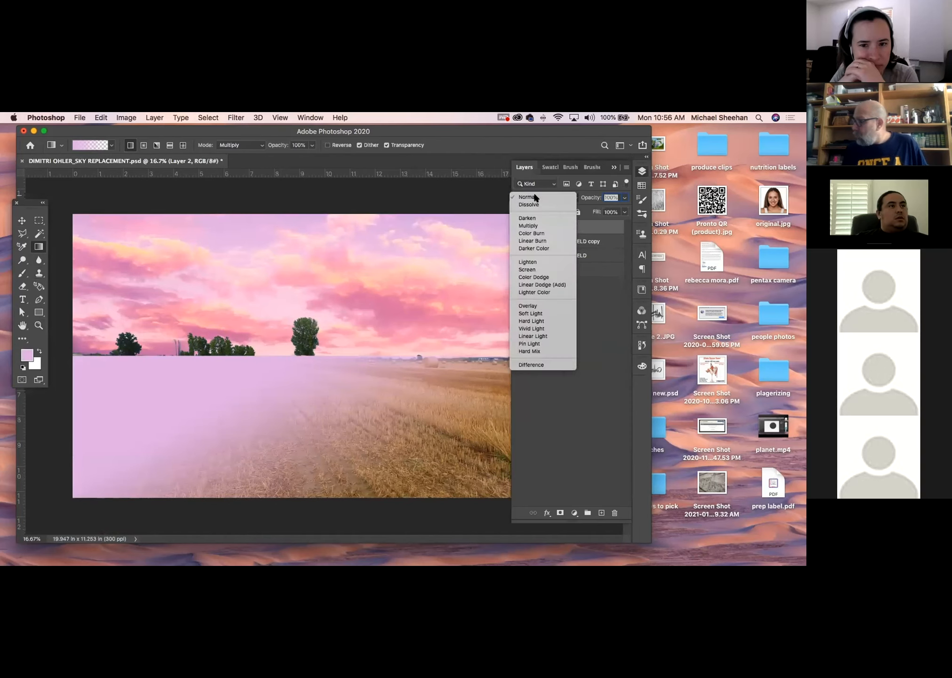
click(536, 198)
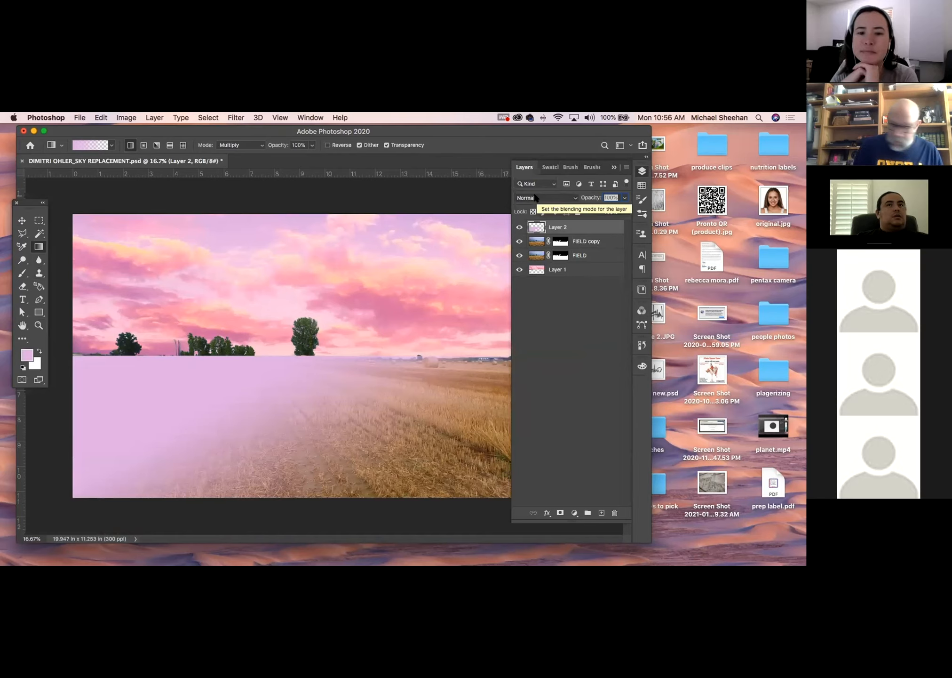
key(shift+plus)
key(shift+plus)
key(shift+plus)
key(shift+plus)
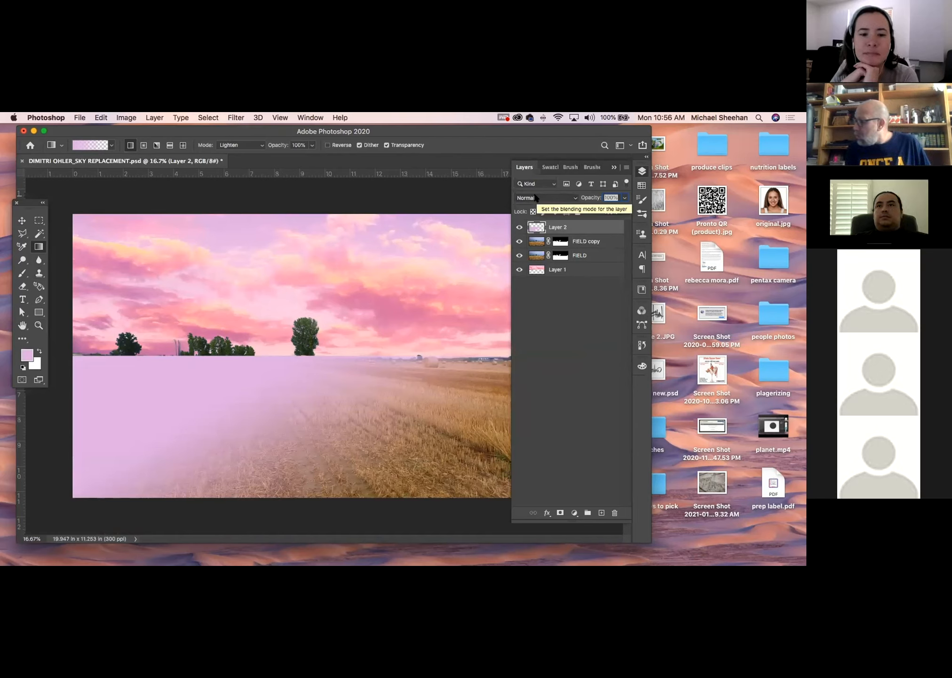
click(554, 195)
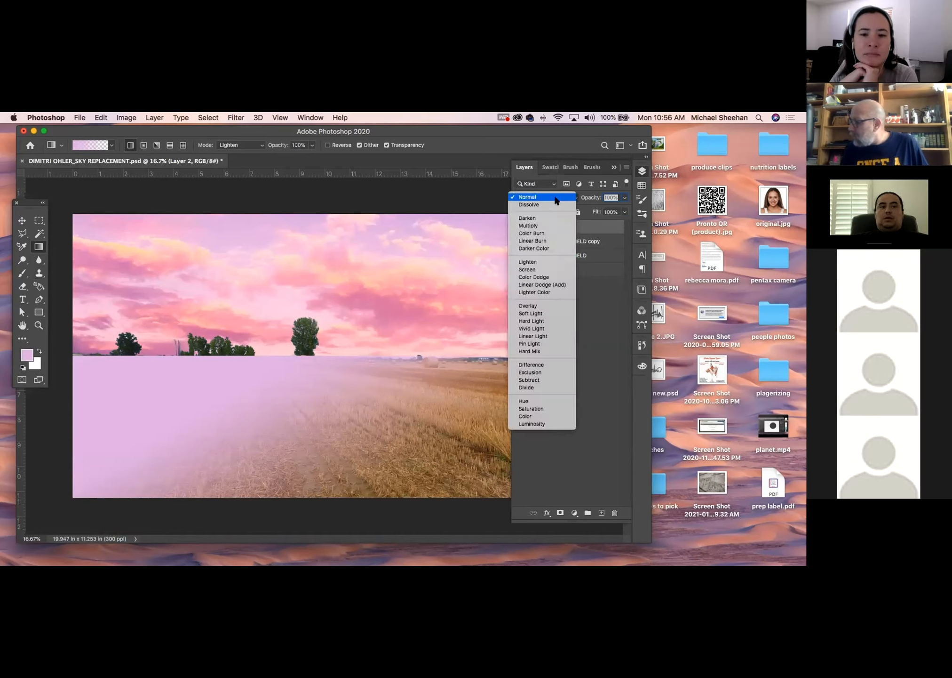
click(555, 197)
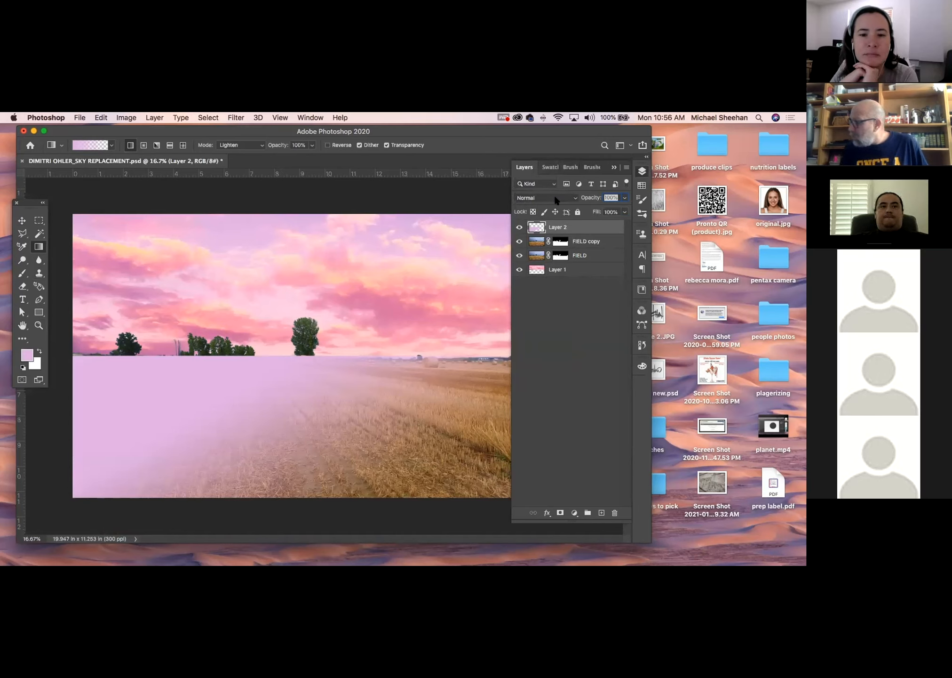
Step: Cycle the lilac gradient layer's blend mode to Linear Burn and reduce its opacity to 36%
key(v)
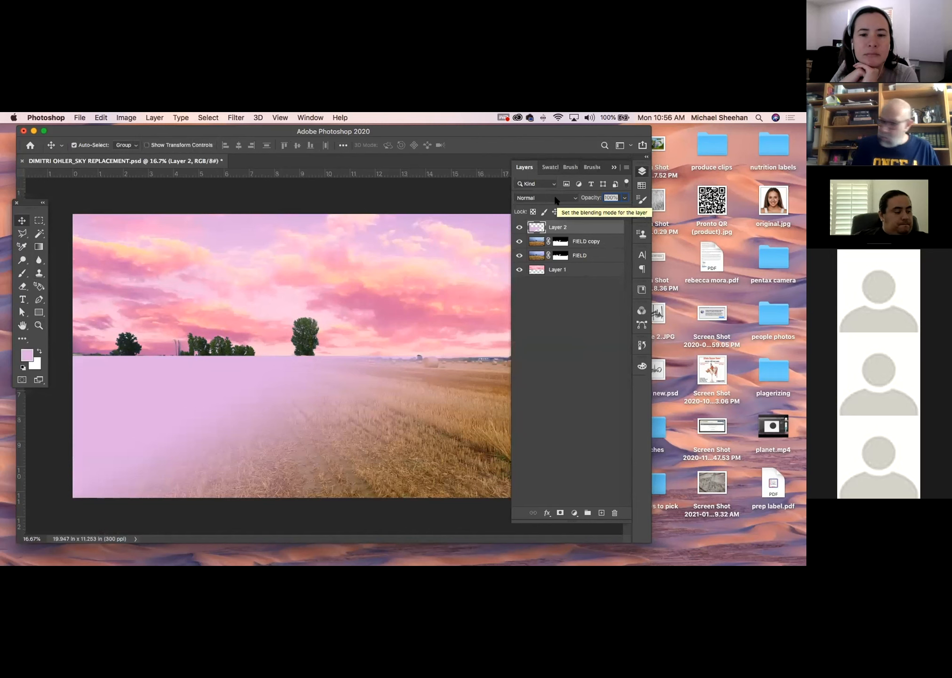
key(shift+plus)
key(shift+plus)
key(shift+plus)
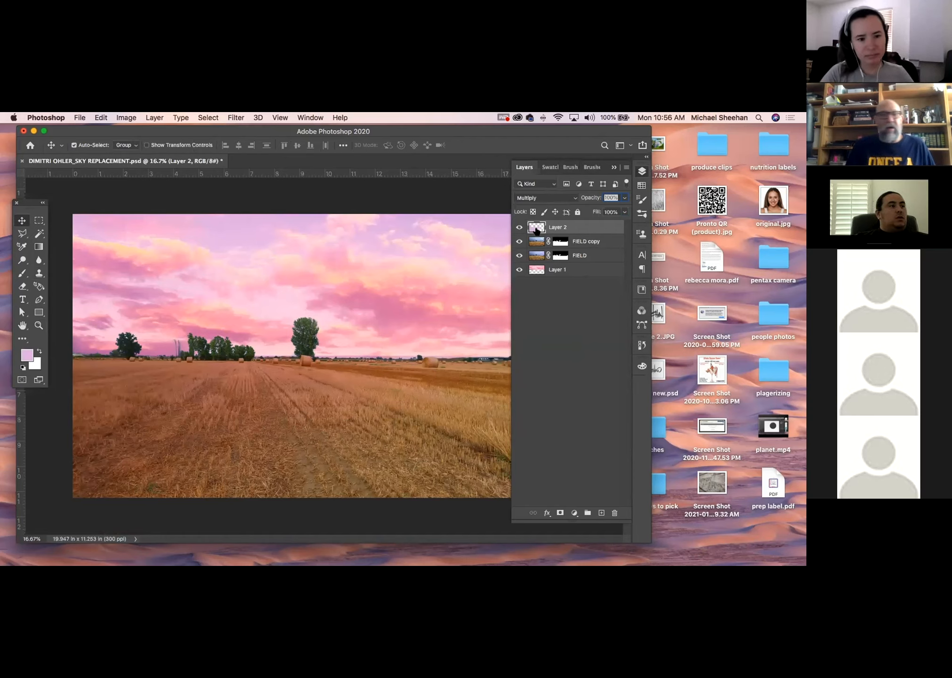
key(shift+plus)
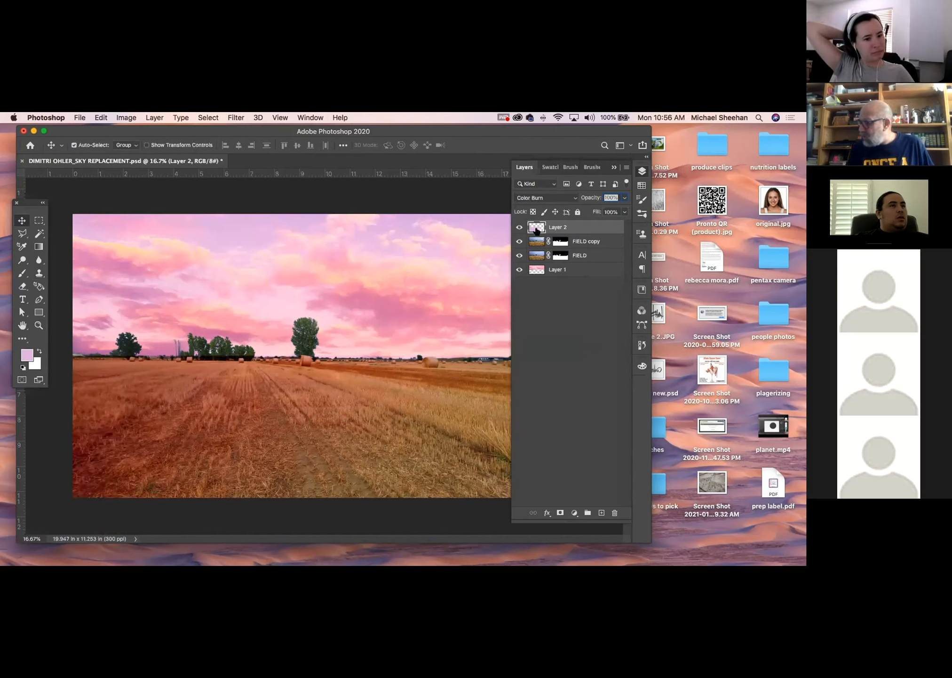
key(shift+plus)
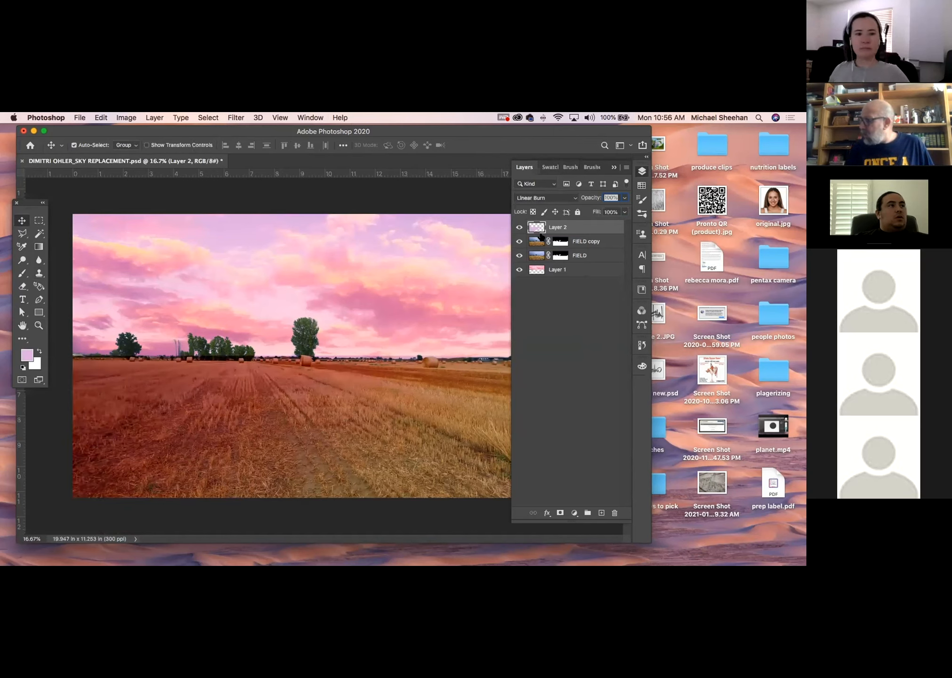
drag(625, 209, 603, 210)
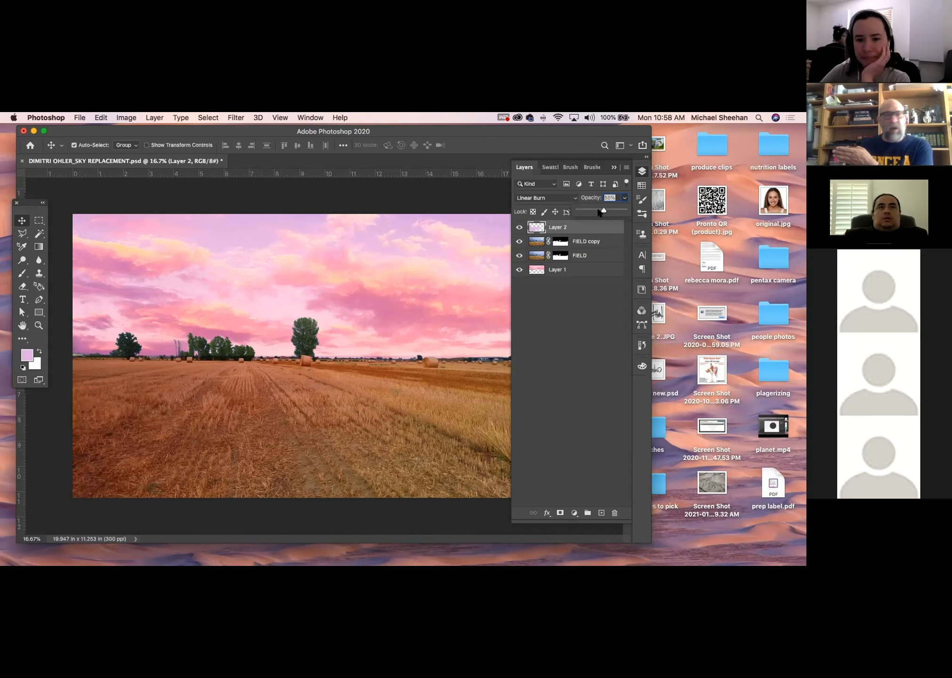
drag(599, 209, 593, 209)
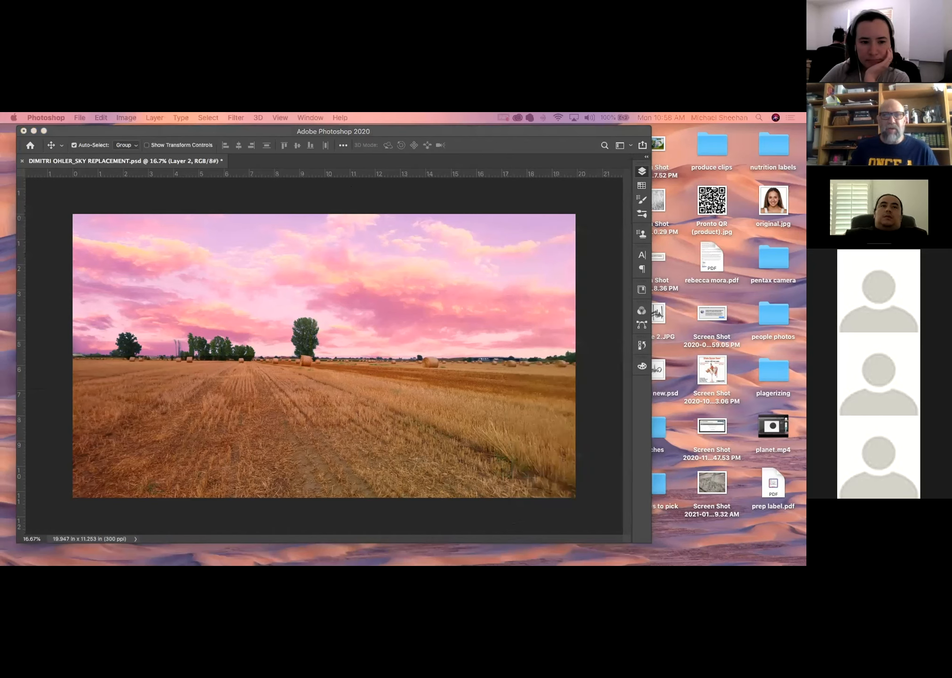
Step: View the feng.jpg artwork in a preview, close the preview, and return to Photoshop
drag(0, 246, 188, 172)
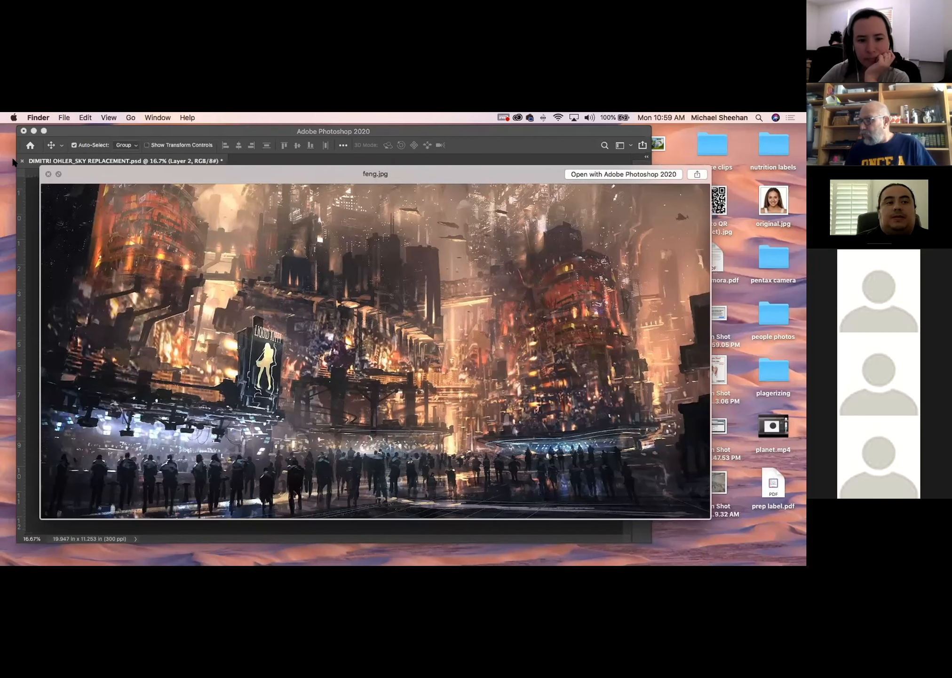
click(48, 173)
click(102, 137)
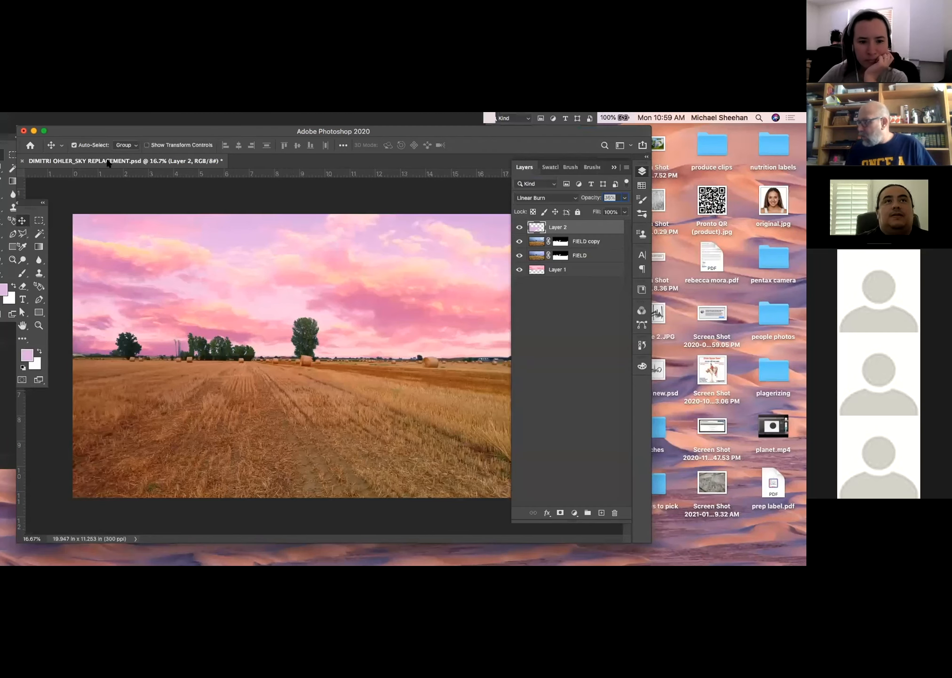
Step: Close the sky replacement document and bring up the curly-hair magazine cover document in Photoshop
click(22, 160)
click(380, 272)
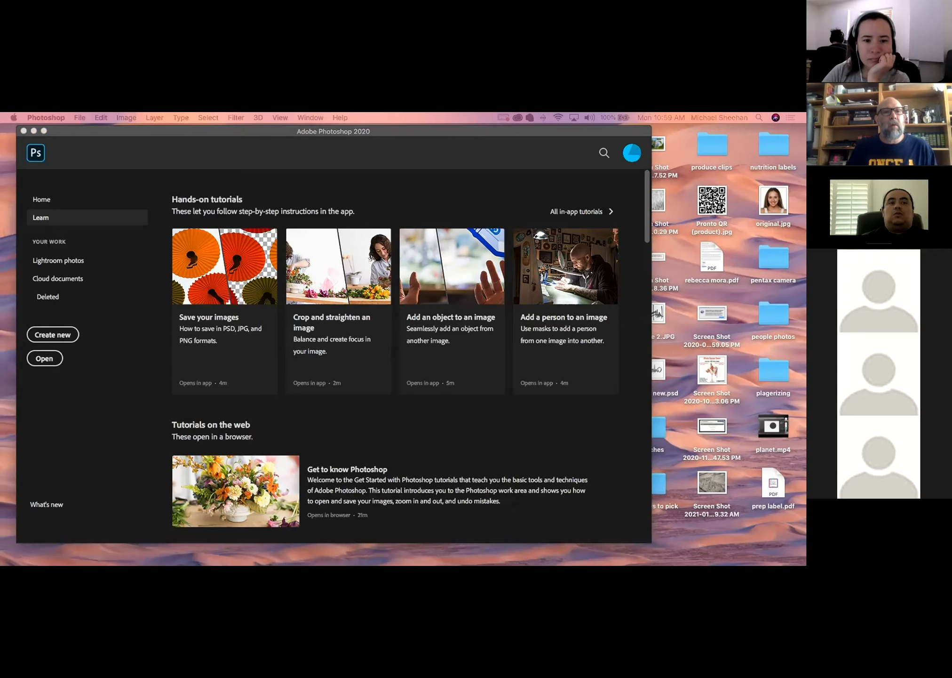
key(super+Tab)
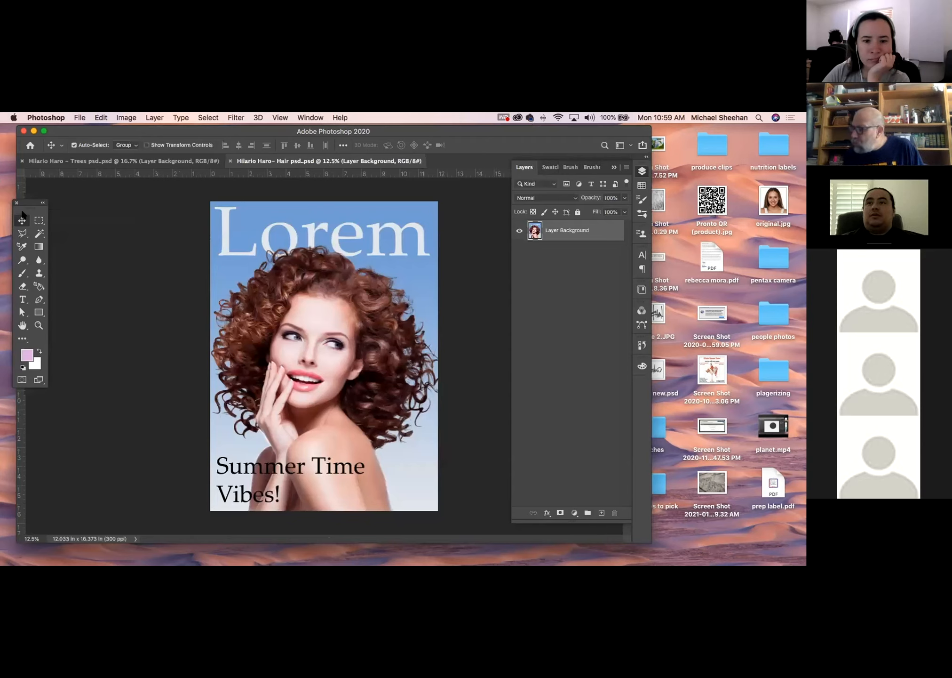
Step: Examine the masked curls at the top of the head and along the hair's right edge at high magnification
click(101, 231)
click(39, 324)
drag(324, 294, 367, 329)
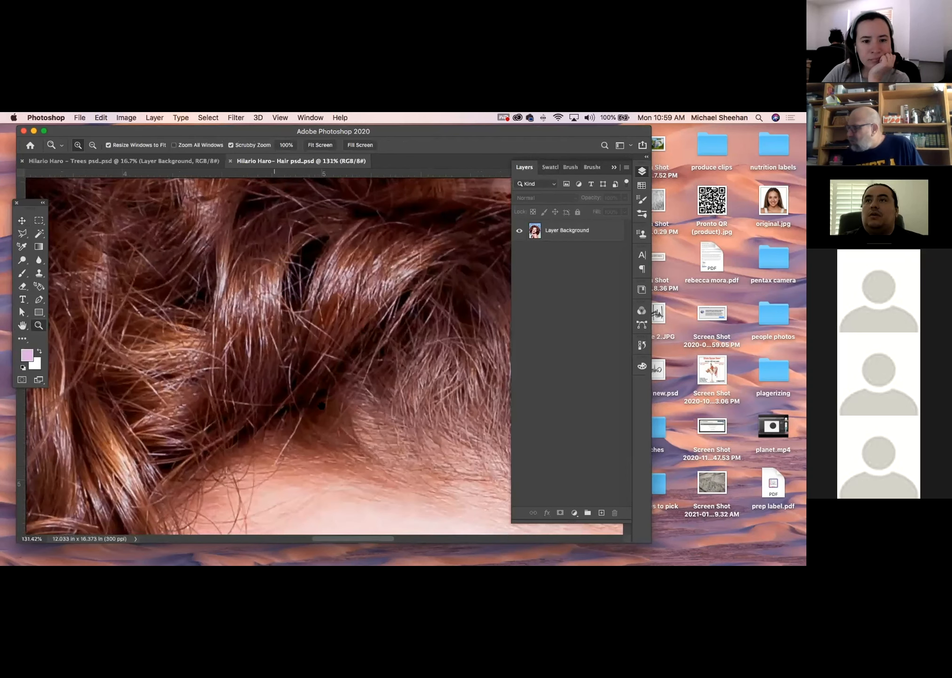
drag(273, 244, 315, 406)
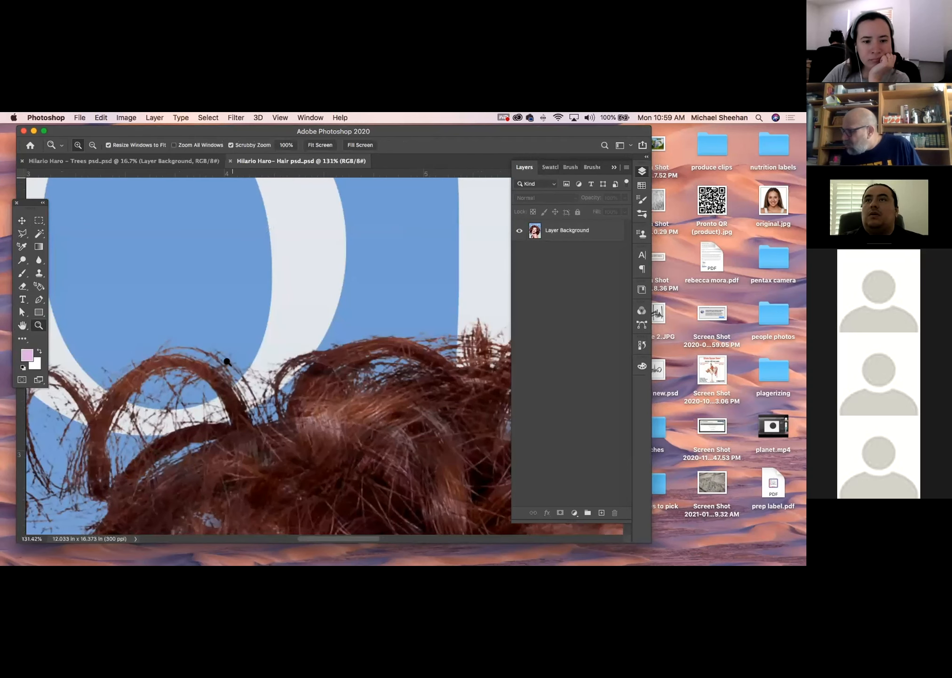
drag(310, 448, 238, 340)
drag(339, 405, 291, 408)
drag(388, 441, 340, 417)
drag(410, 480, 260, 331)
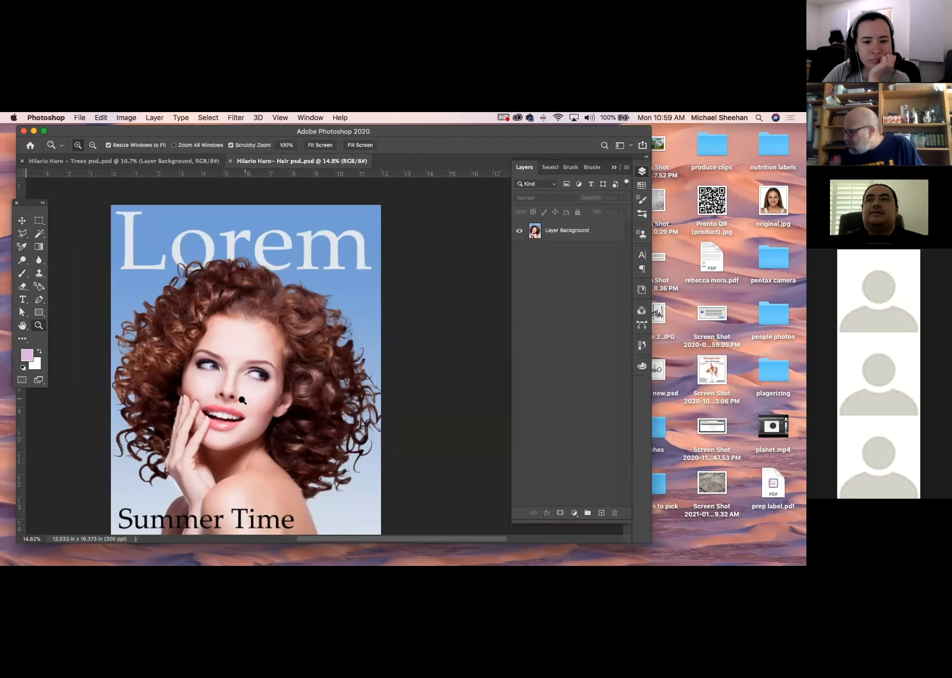
drag(229, 400, 264, 352)
drag(371, 306, 496, 463)
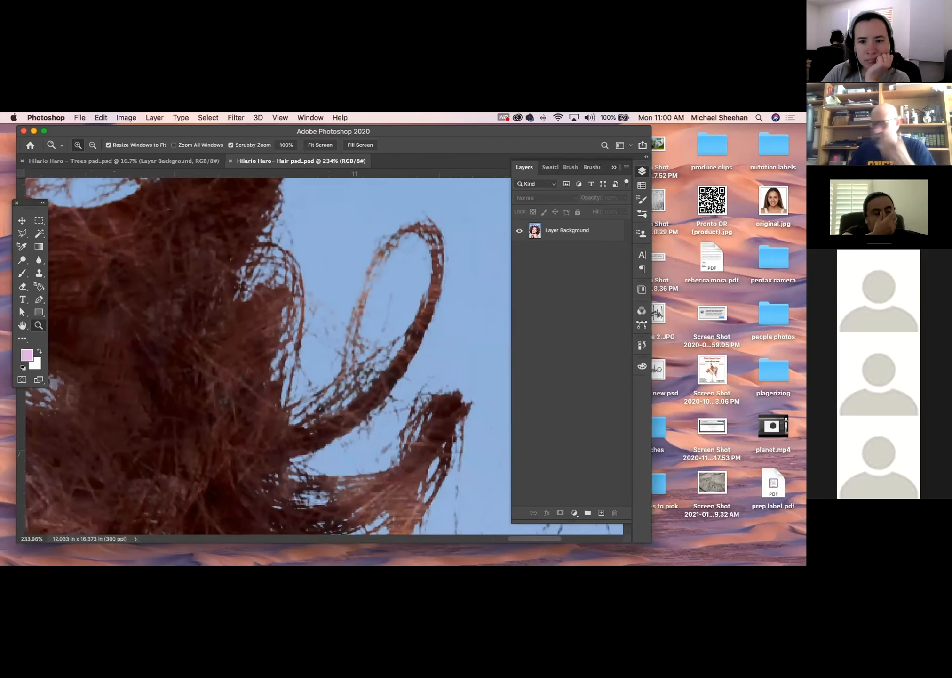
Step: Examine the blue-background hair cover as a whole, from the curls up to the Lorem title
key(super+minus)
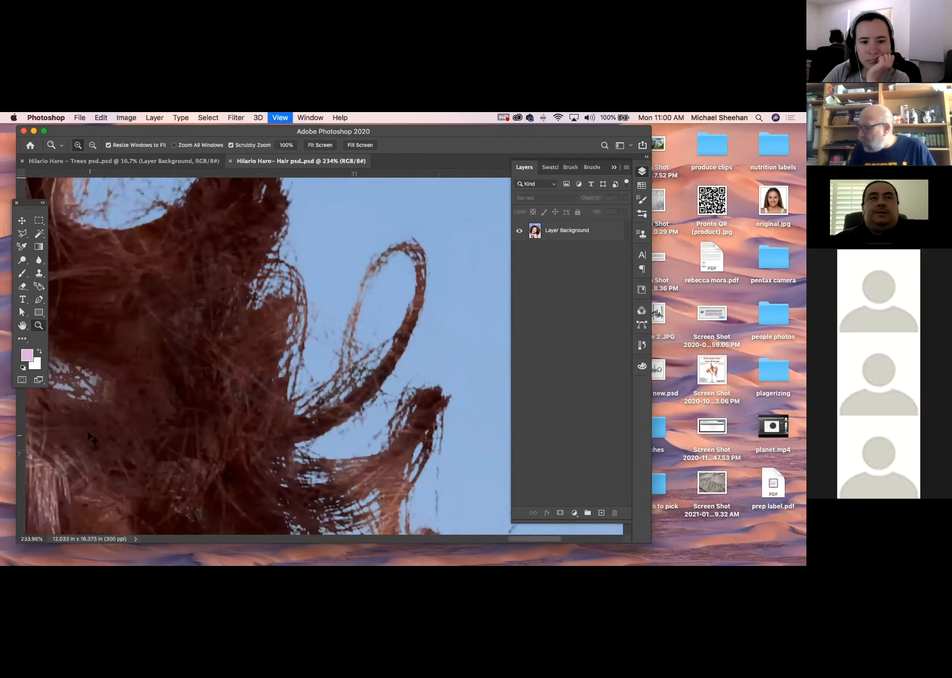
key(super+minus)
key(super+minus)
key(super+minus)
key(super+minus)
key(super+minus)
key(super+minus)
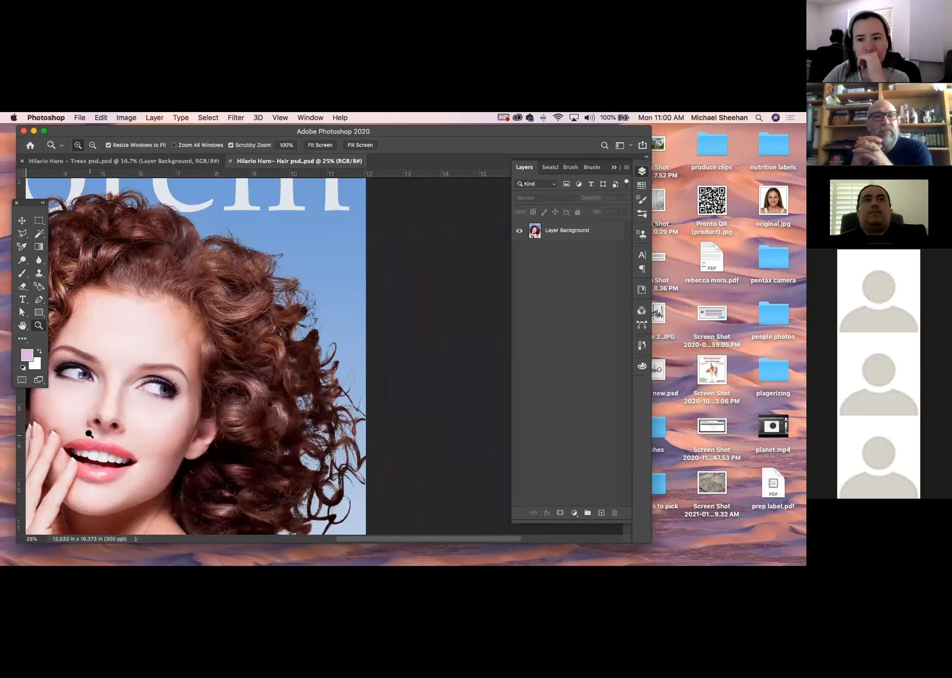
drag(181, 348, 353, 434)
Step: View the pink sunset field composite without the layer list covering it, then close both the field and hair cover documents
click(129, 160)
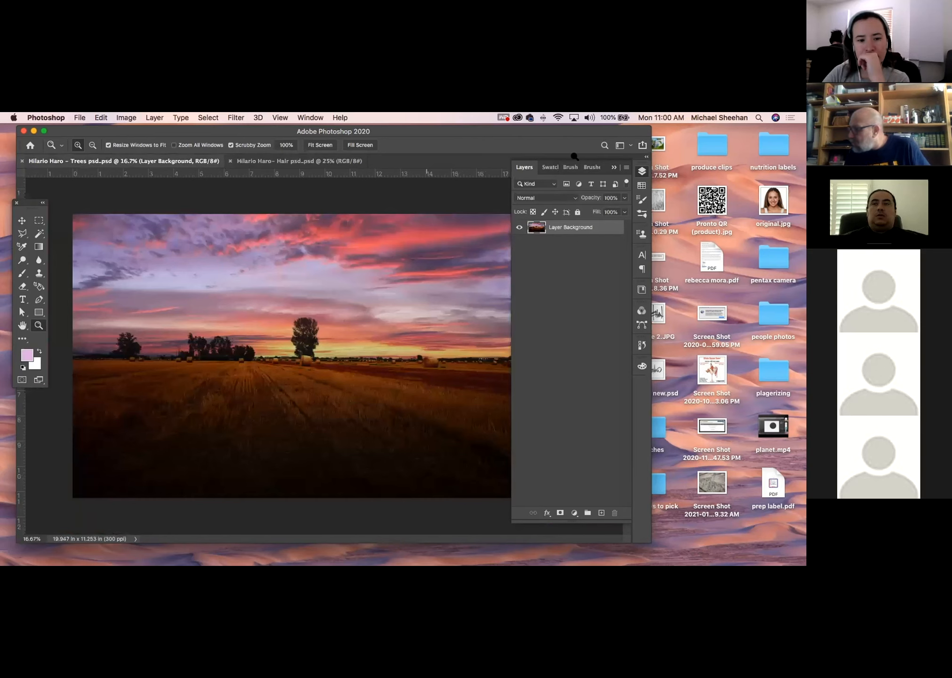
click(642, 171)
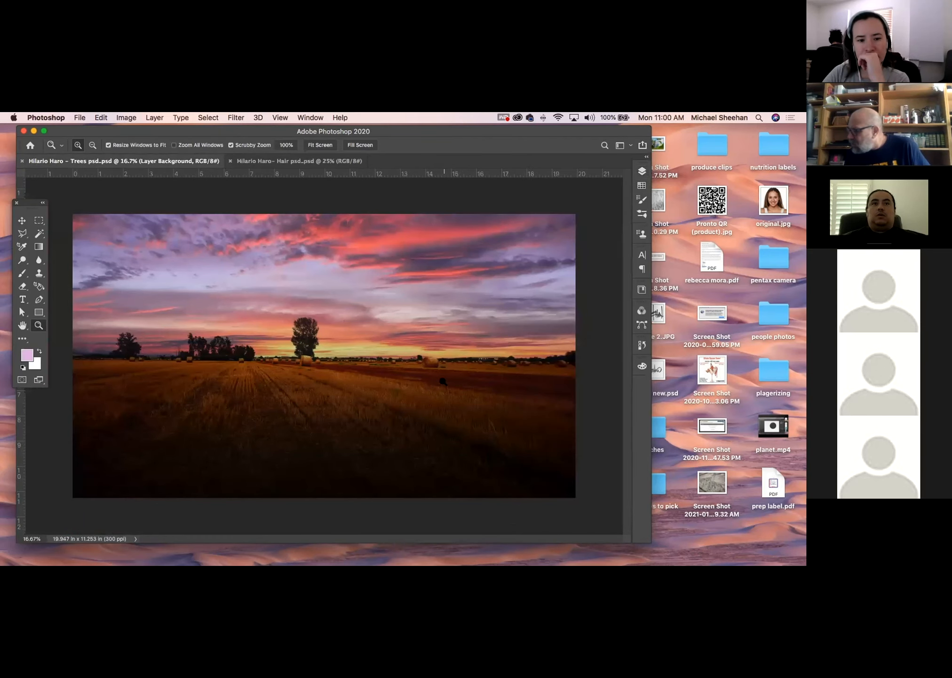
click(22, 220)
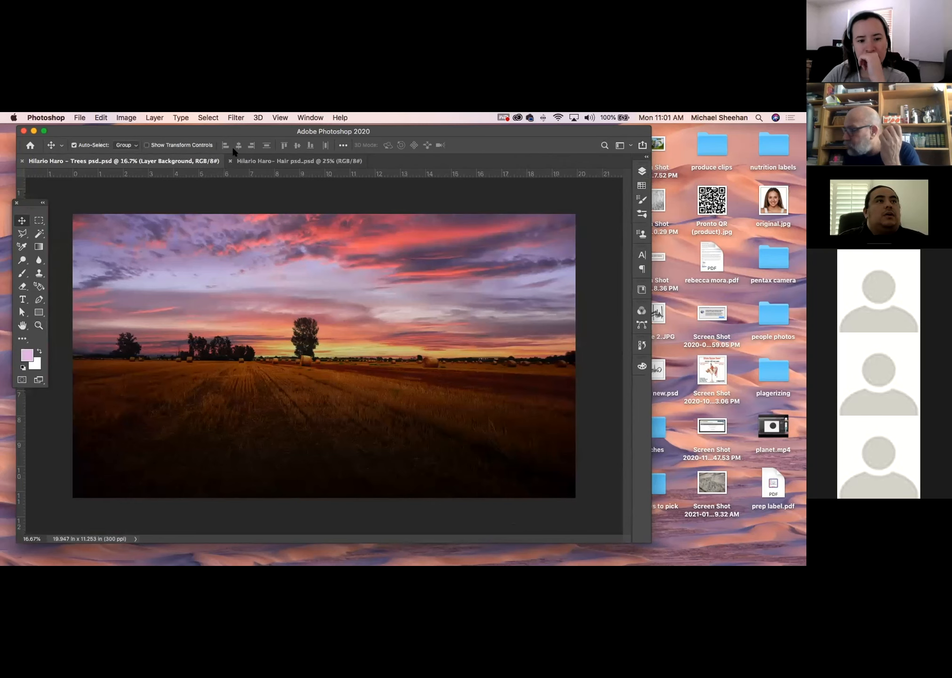
click(22, 161)
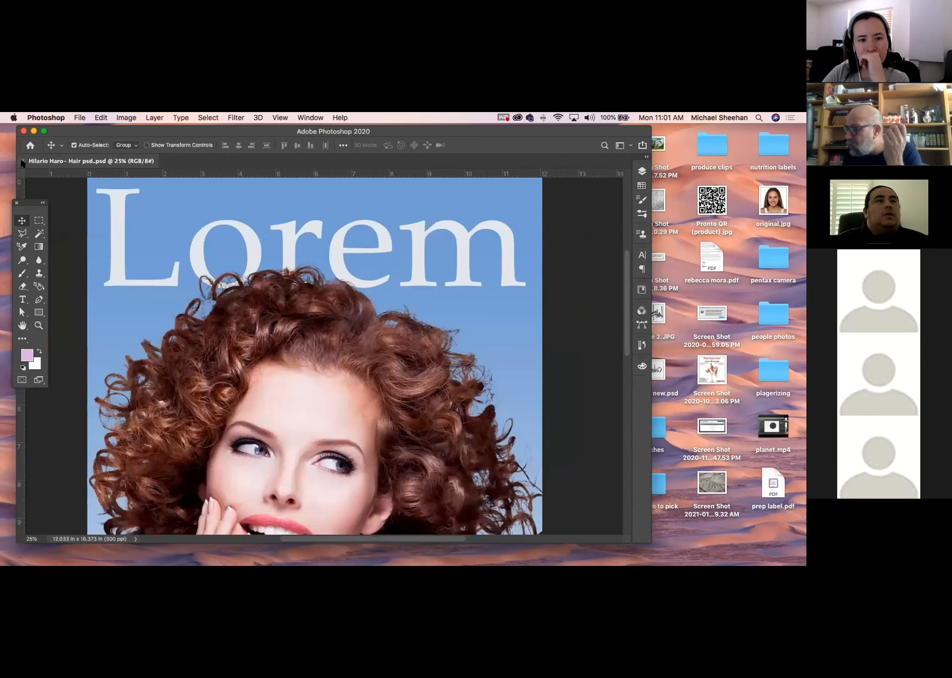
click(21, 160)
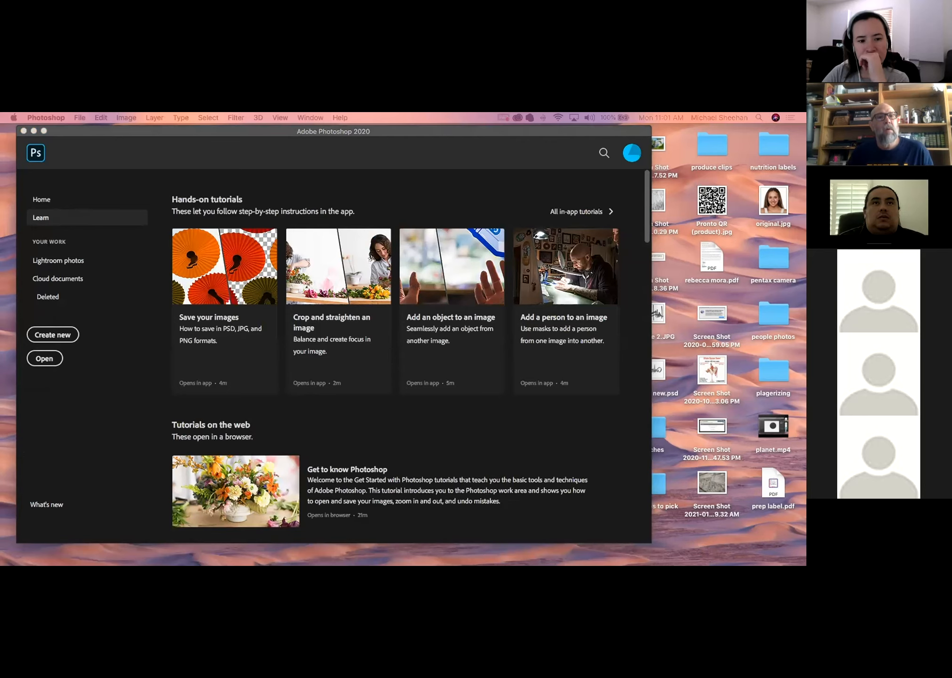
Step: Bring up the next pair of documents and examine the masked curls overlapping the Mademoiselle title at higher magnification
key(super+Tab)
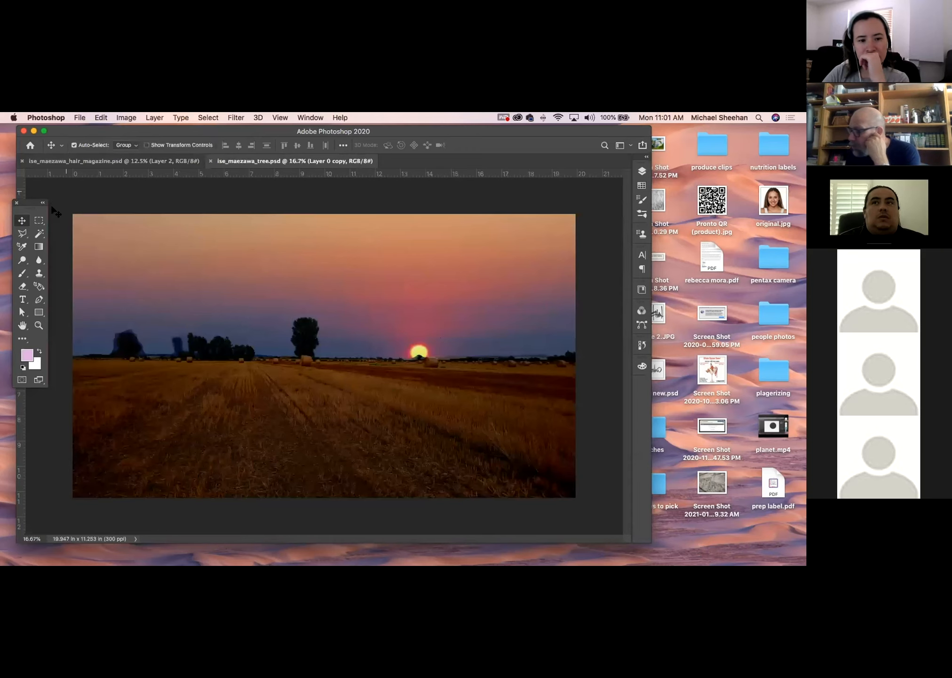
click(179, 160)
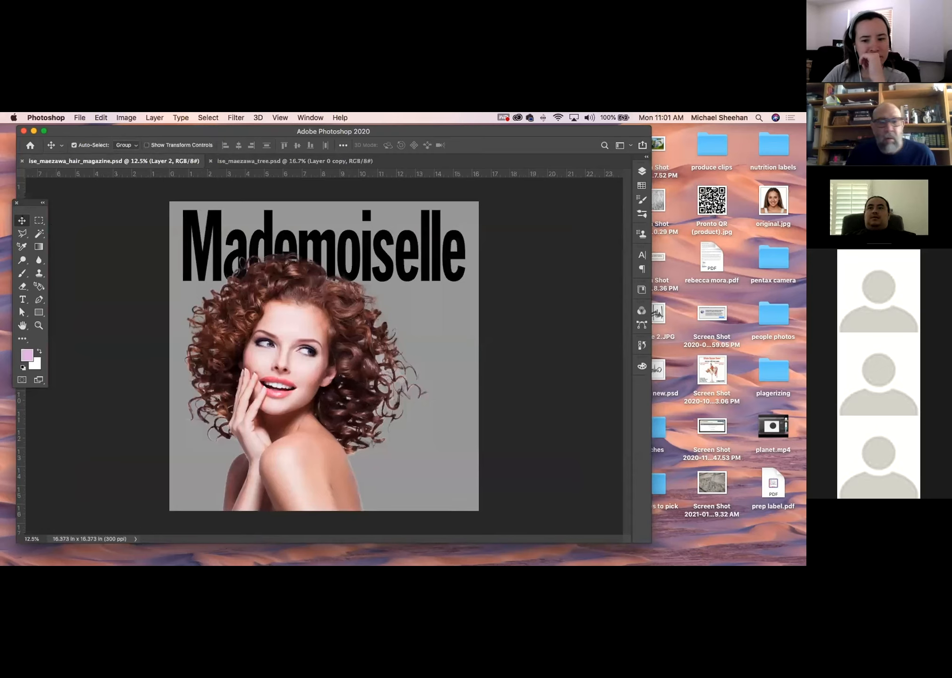
click(38, 325)
drag(226, 321, 273, 367)
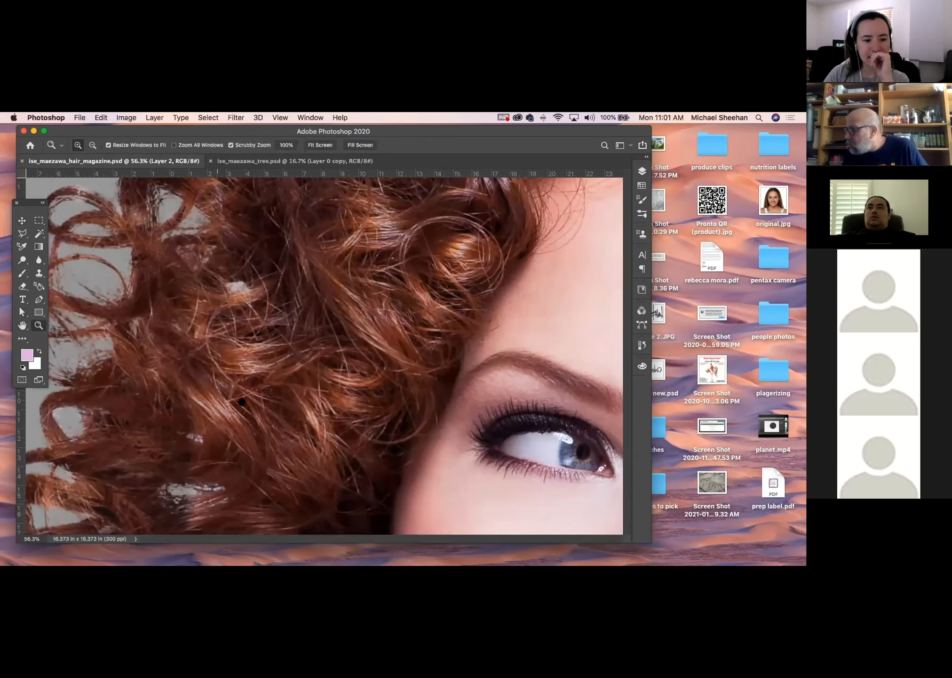
drag(242, 402, 232, 411)
drag(245, 314, 168, 325)
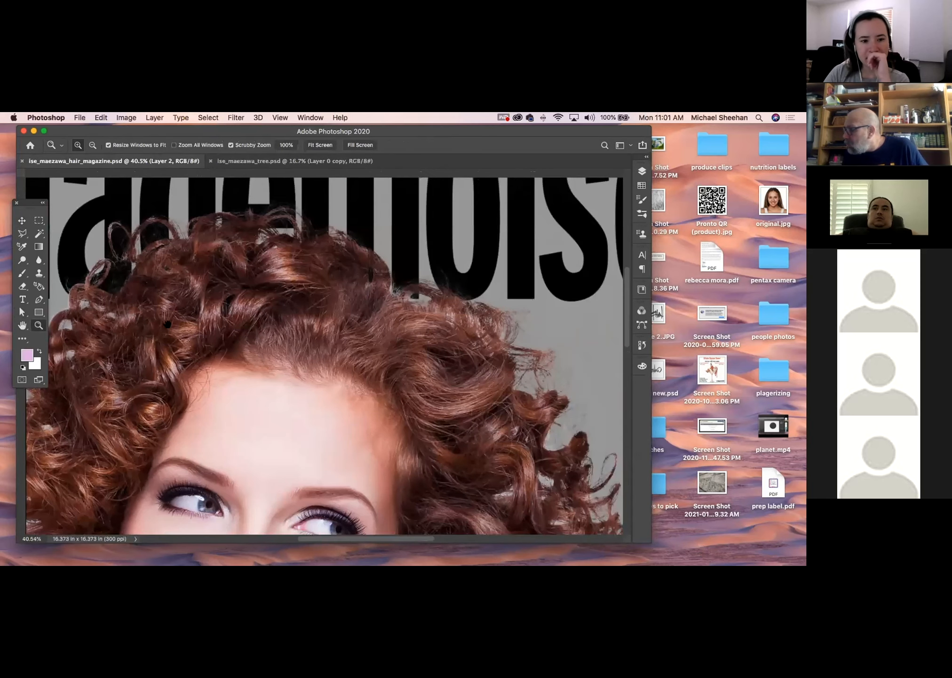
Step: Close the Mademoiselle cover and tree documents and bring up the curly-hair portrait on a teal background
click(22, 161)
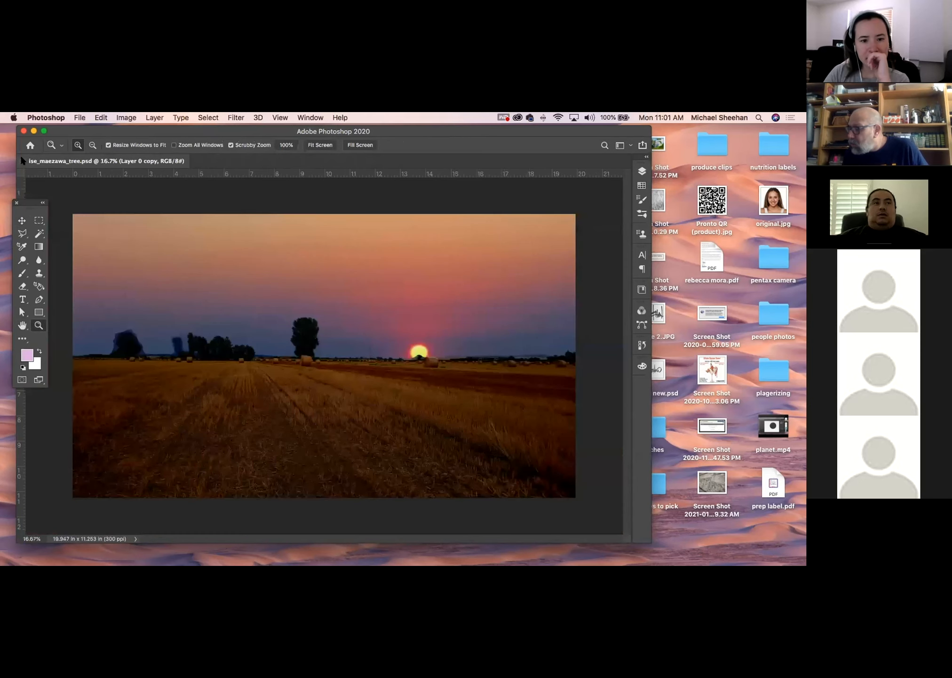
click(22, 161)
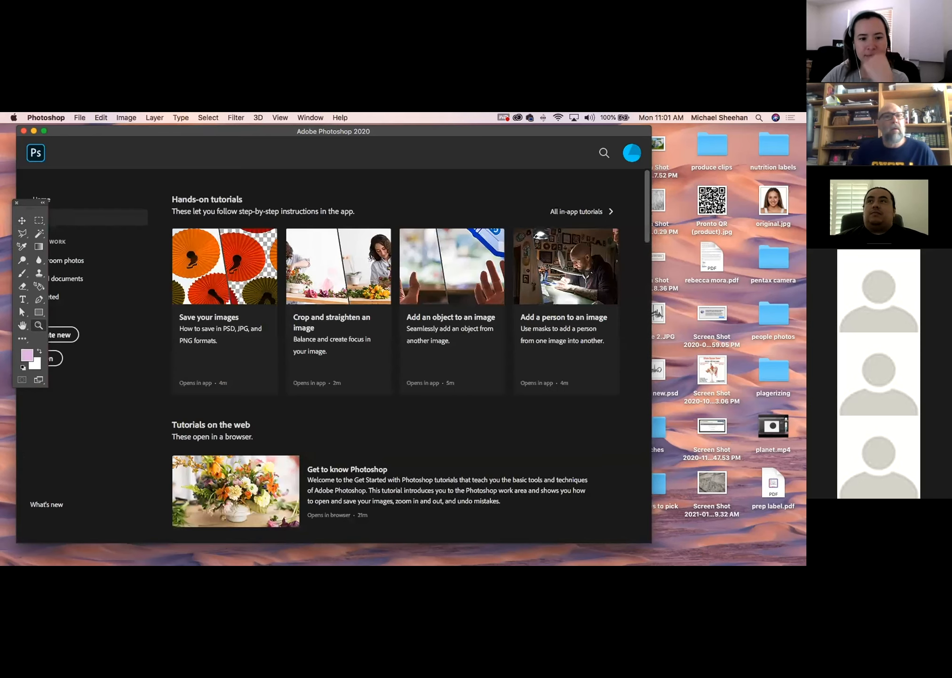
key(super+Tab)
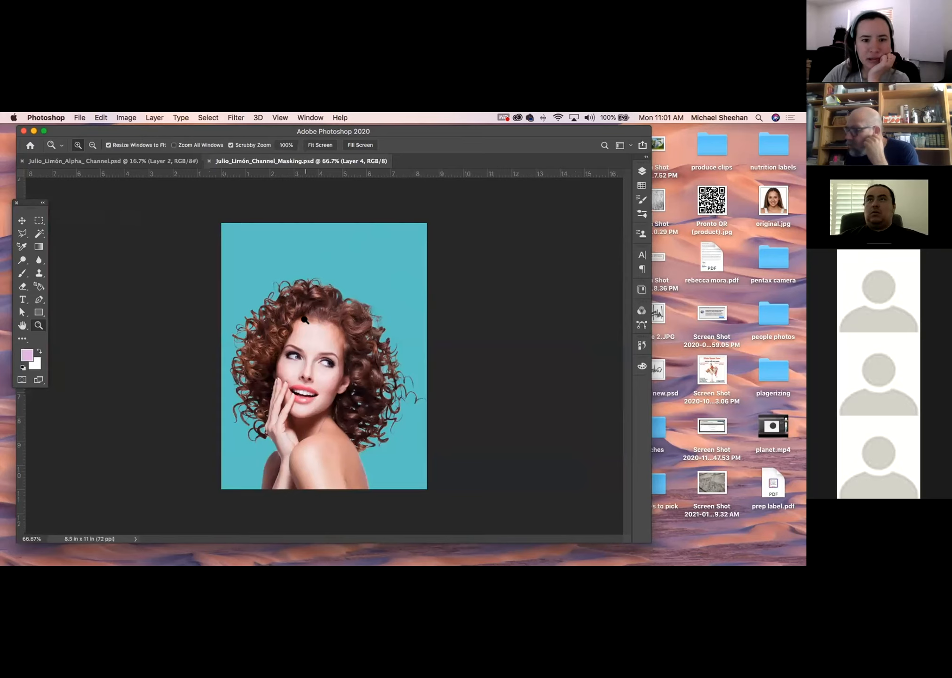
click(22, 220)
click(204, 293)
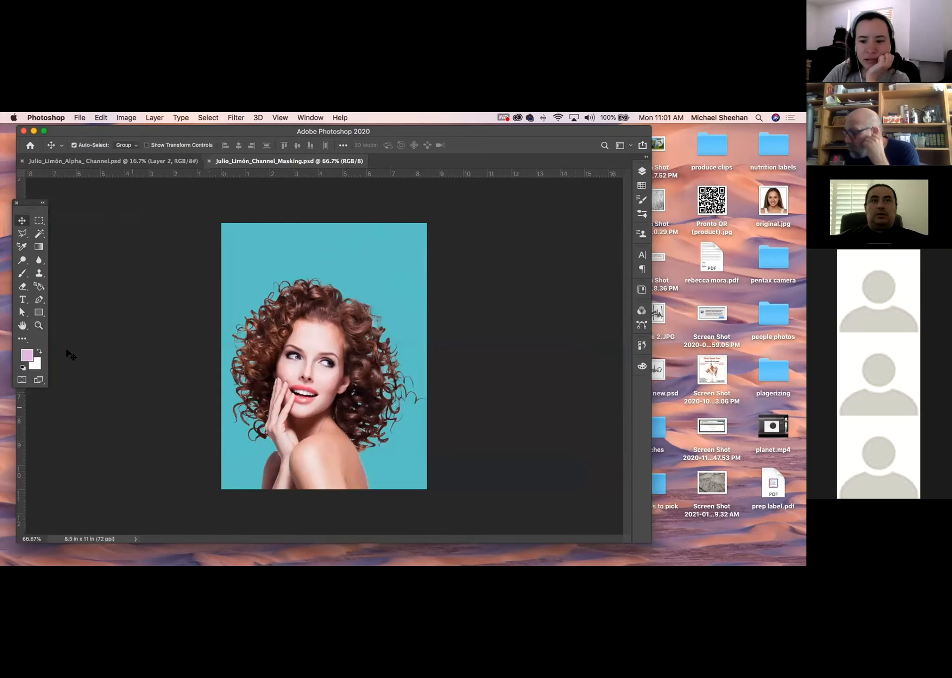
Step: Examine the masked curls, hand and shoulder edges of the teal-background portrait at high magnification
click(38, 325)
drag(314, 288, 388, 355)
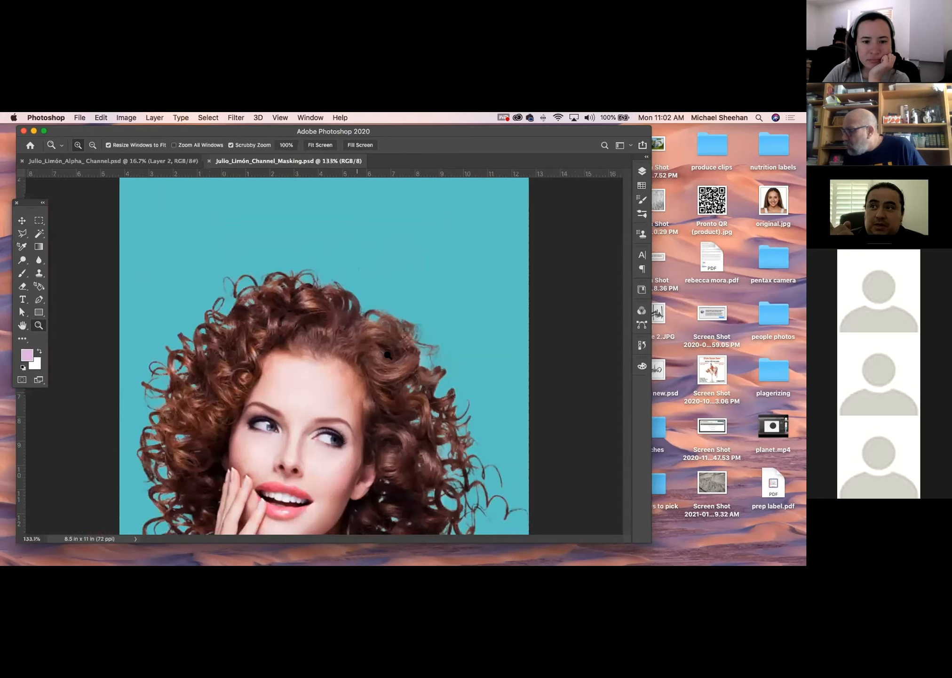
scroll(390, 338, down, 6)
scroll(391, 306, right, 2)
drag(393, 291, 370, 384)
drag(264, 374, 397, 367)
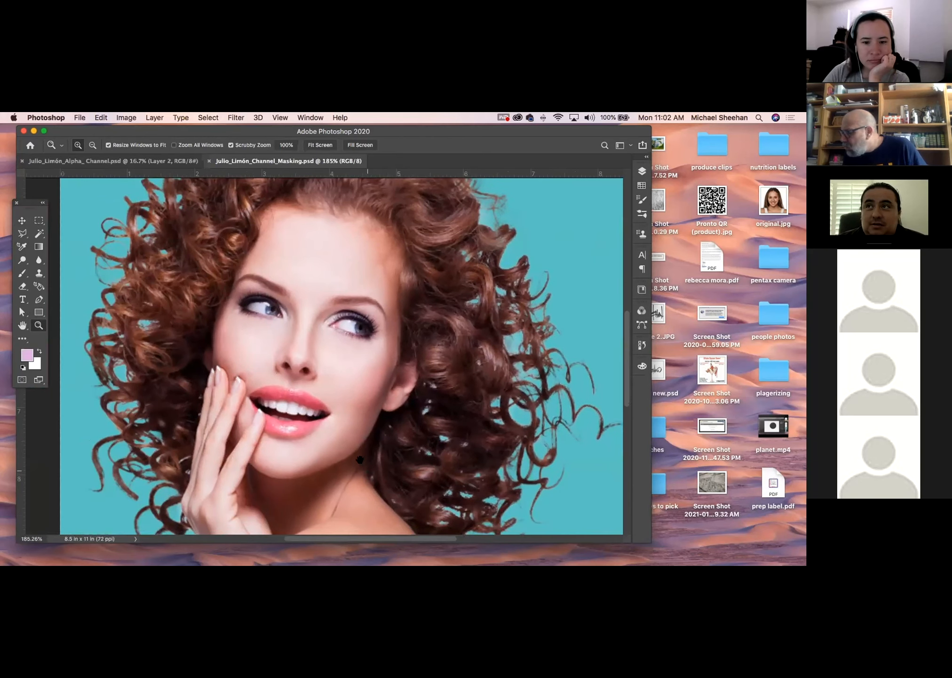
drag(361, 459, 325, 355)
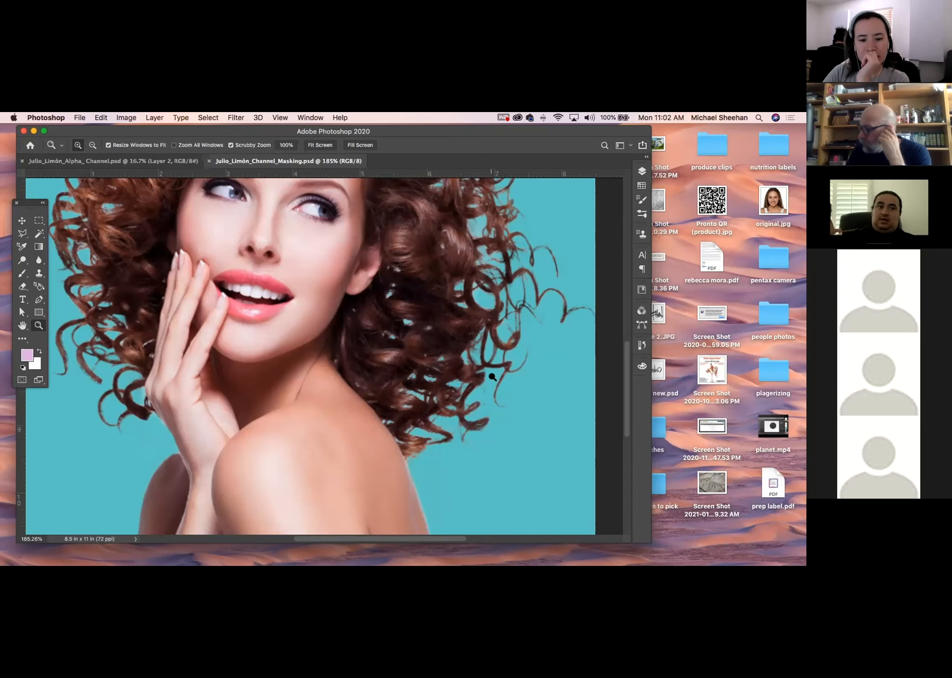
scroll(347, 420, down, 5)
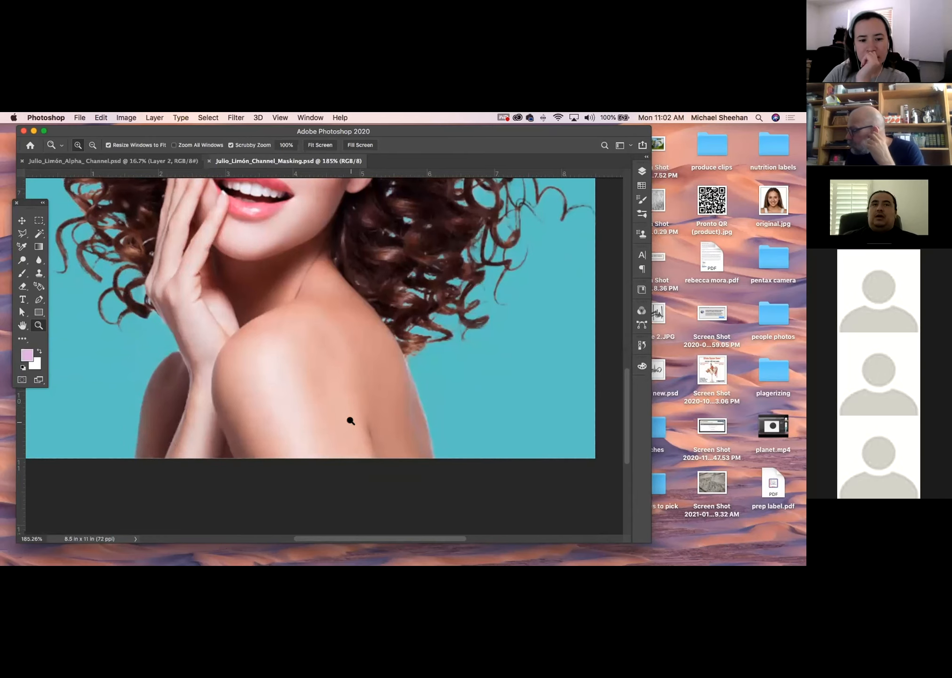
scroll(410, 430, up, 15)
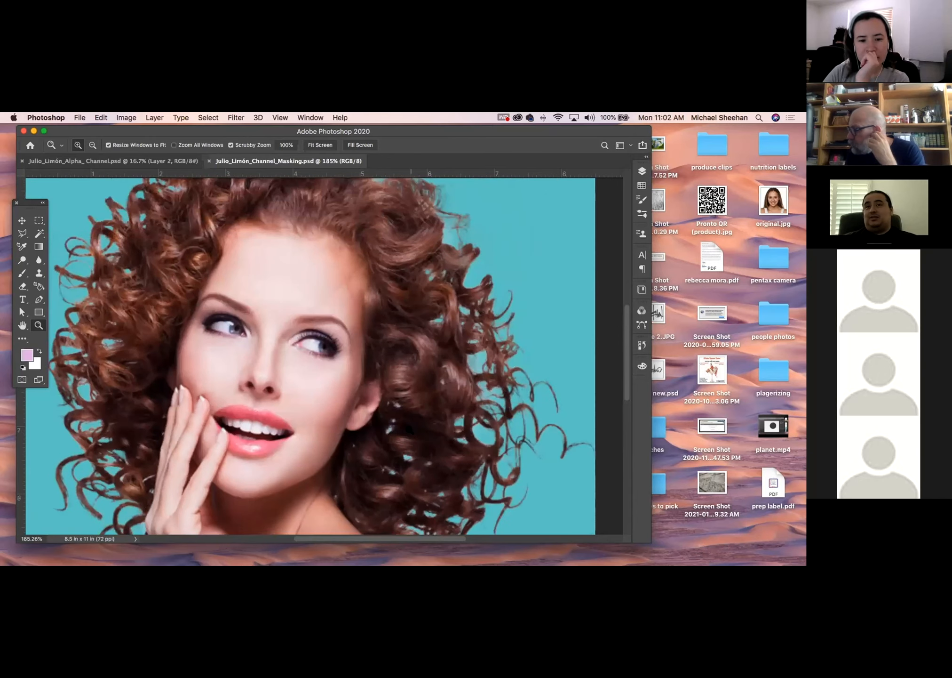
scroll(409, 429, down, 14)
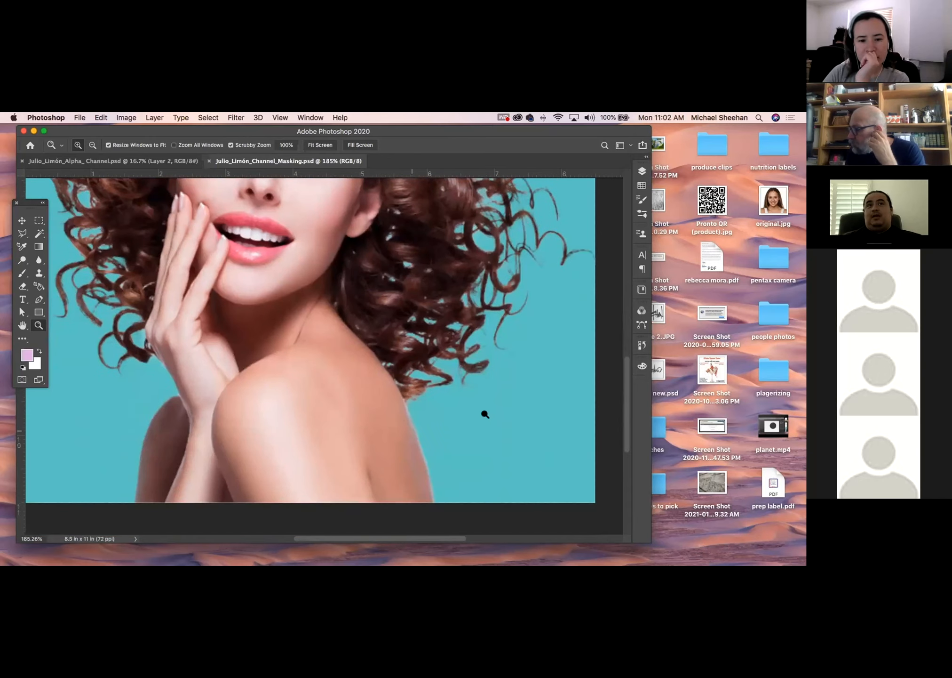
Step: Select the teal Layer 3 and toggle its visibility off and on to compare the hair mask with and without it
click(641, 171)
click(560, 289)
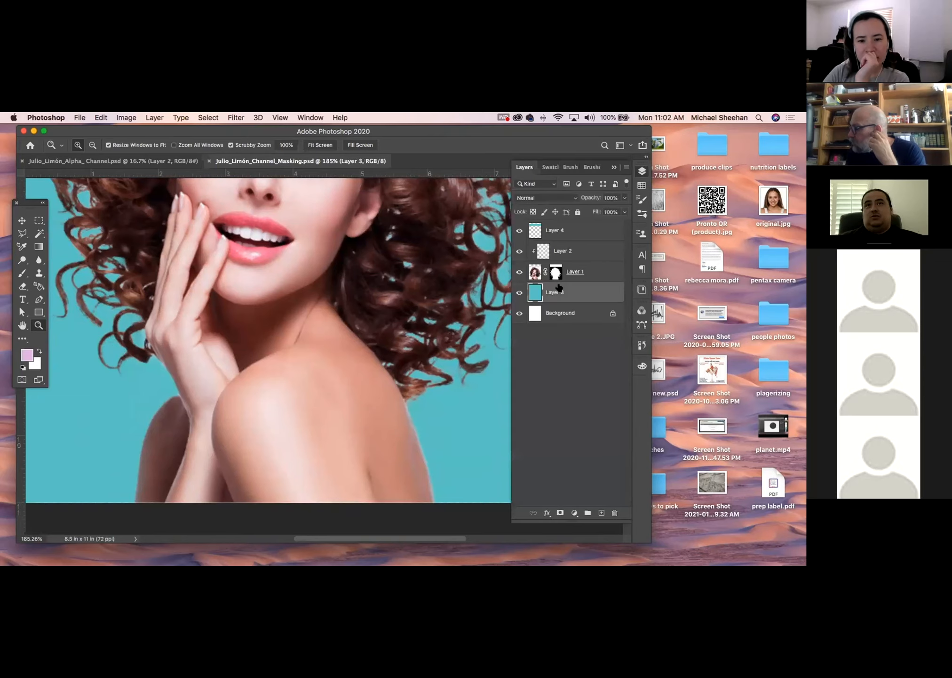
click(519, 292)
click(520, 292)
click(520, 292)
click(519, 292)
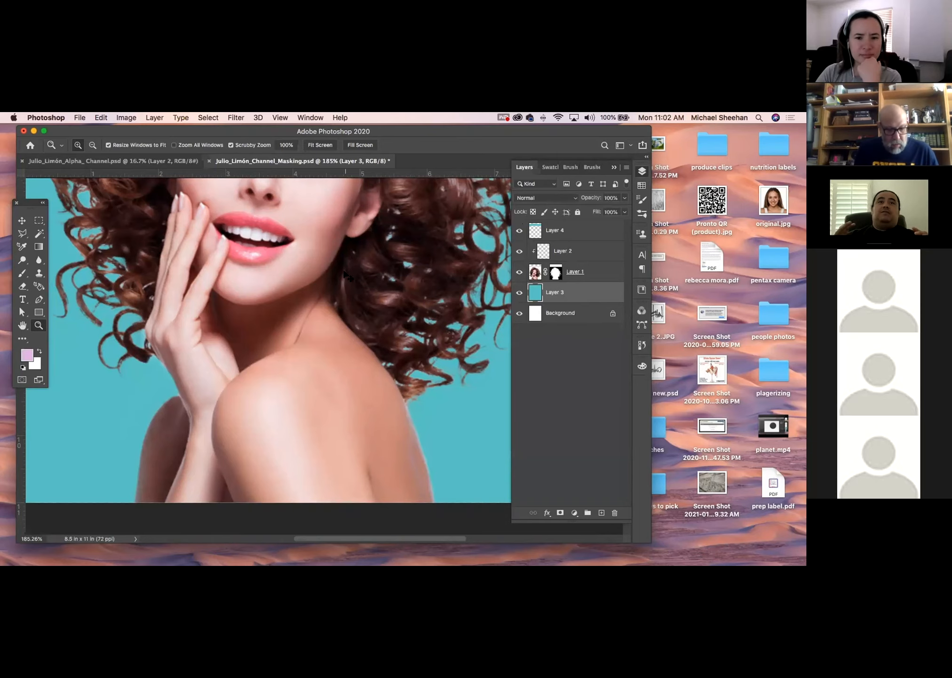
Step: Review the teal-background portrait's overall composition and hair outline, ending with the whole page in view
key(super+minus)
key(super+minus)
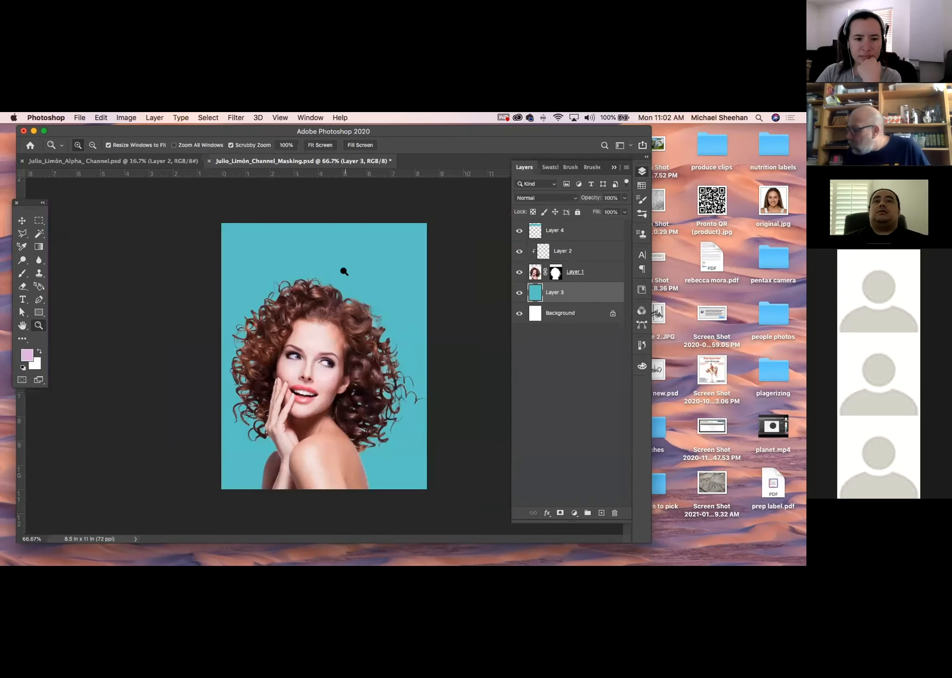
drag(331, 346, 270, 310)
drag(302, 353, 314, 405)
drag(255, 235, 245, 267)
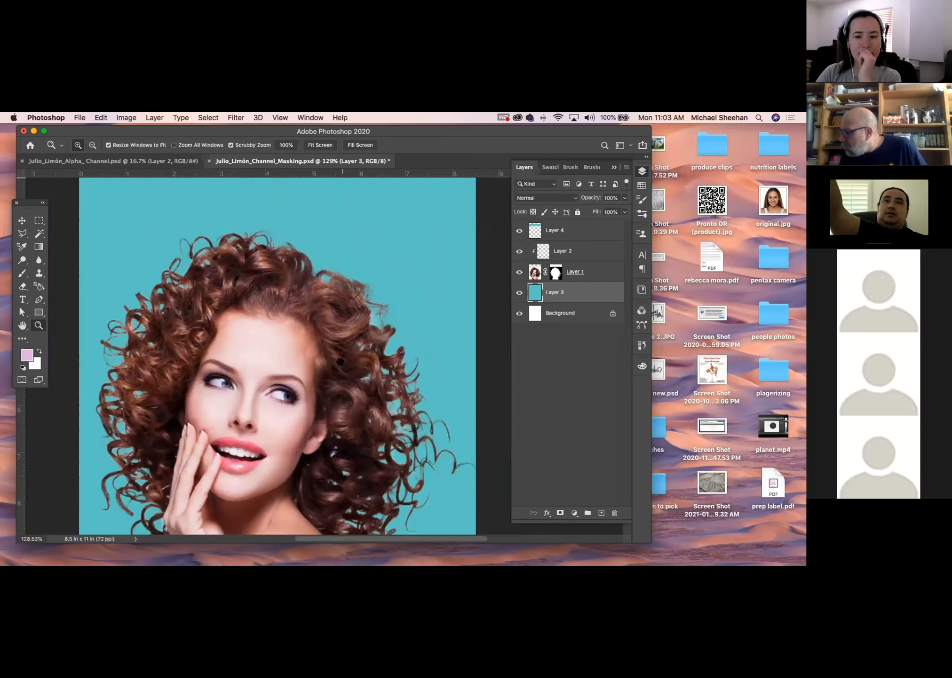
drag(339, 361, 321, 352)
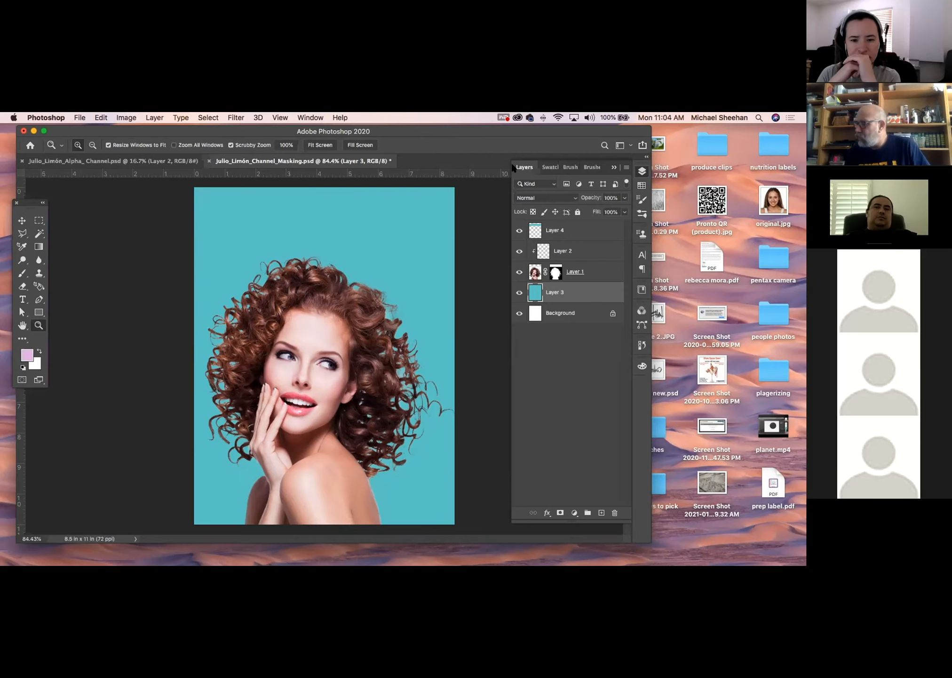
Step: Bring up the Alpha Channel sky document, clear the layer list from the view, and select the masked field layer, Layer 0
click(154, 161)
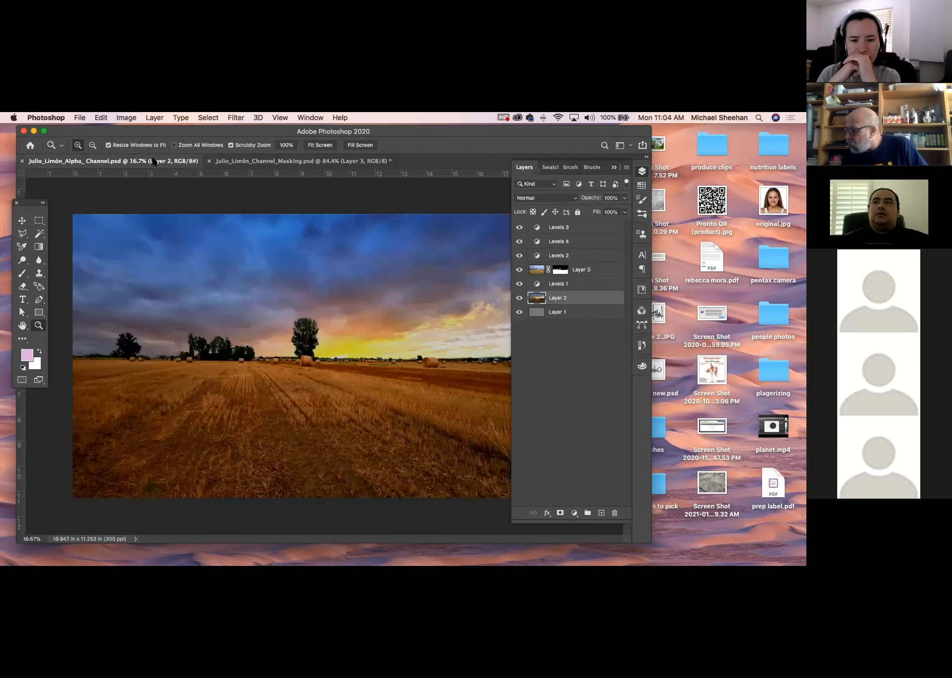
click(642, 171)
click(642, 171)
click(642, 171)
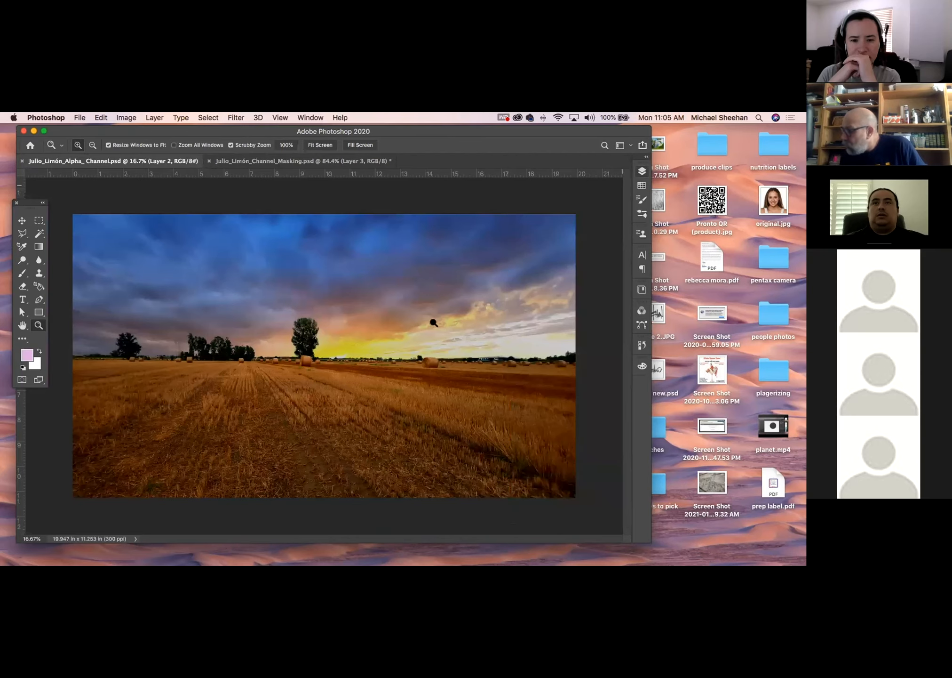
click(26, 219)
click(91, 195)
click(207, 441)
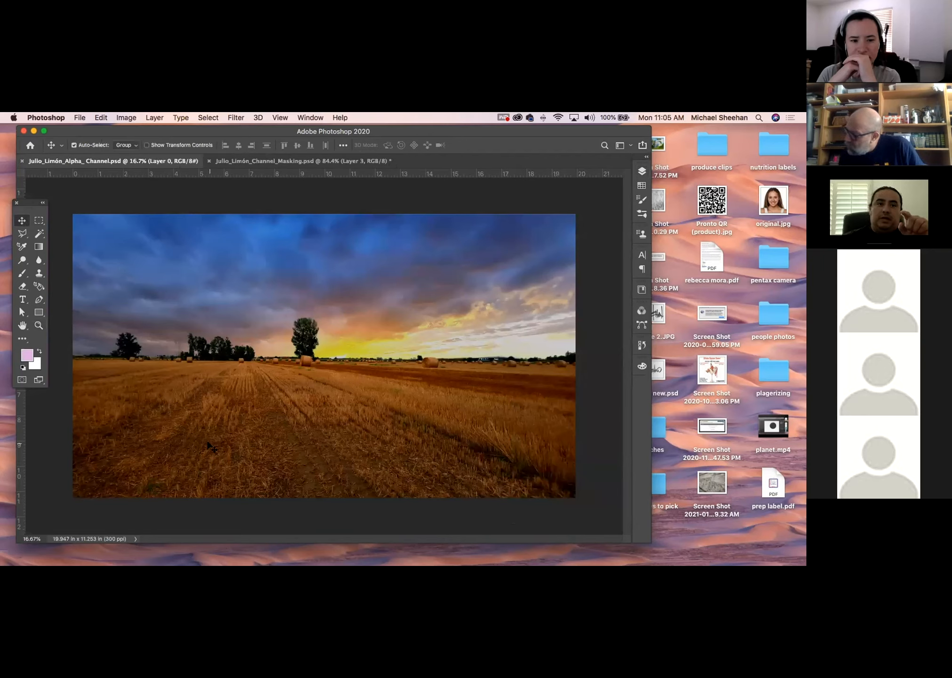
Step: Review the sky composite's stack of Levels adjustments and masked layers, then view the image unobstructed
click(645, 170)
click(642, 170)
click(643, 171)
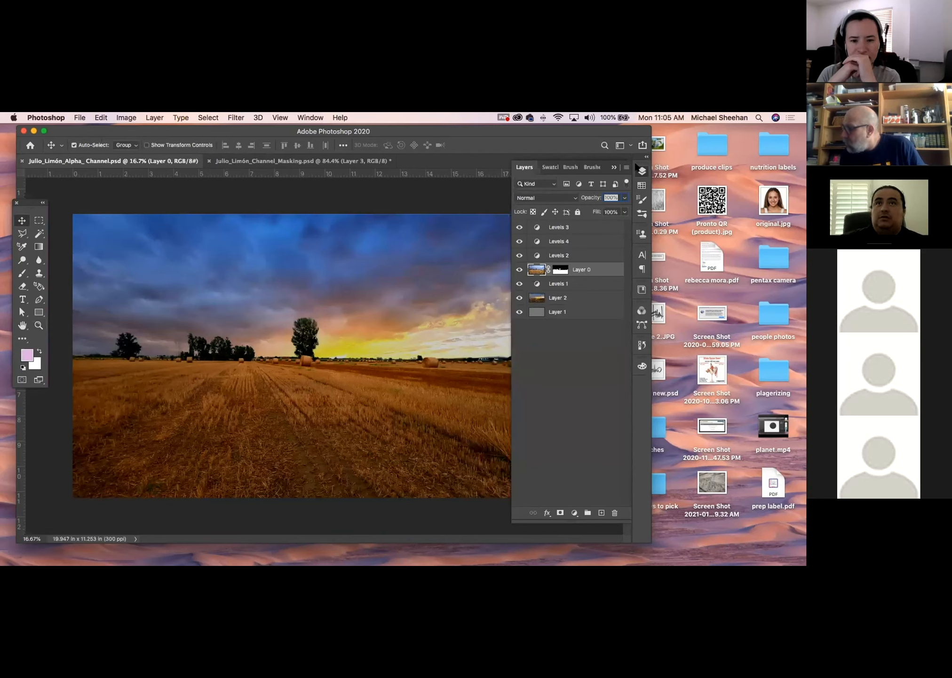
click(643, 174)
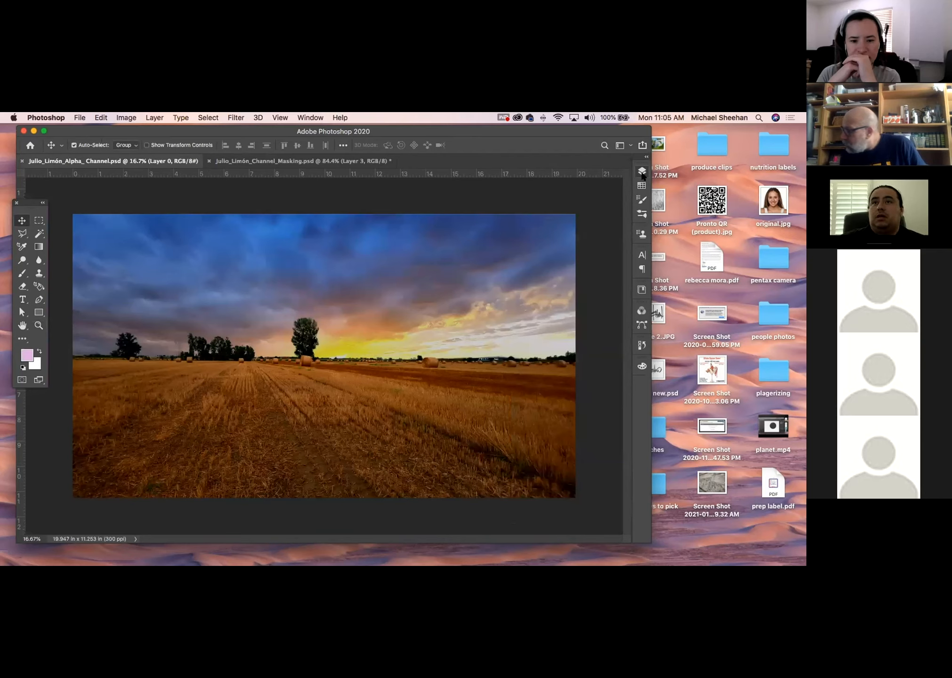
click(643, 173)
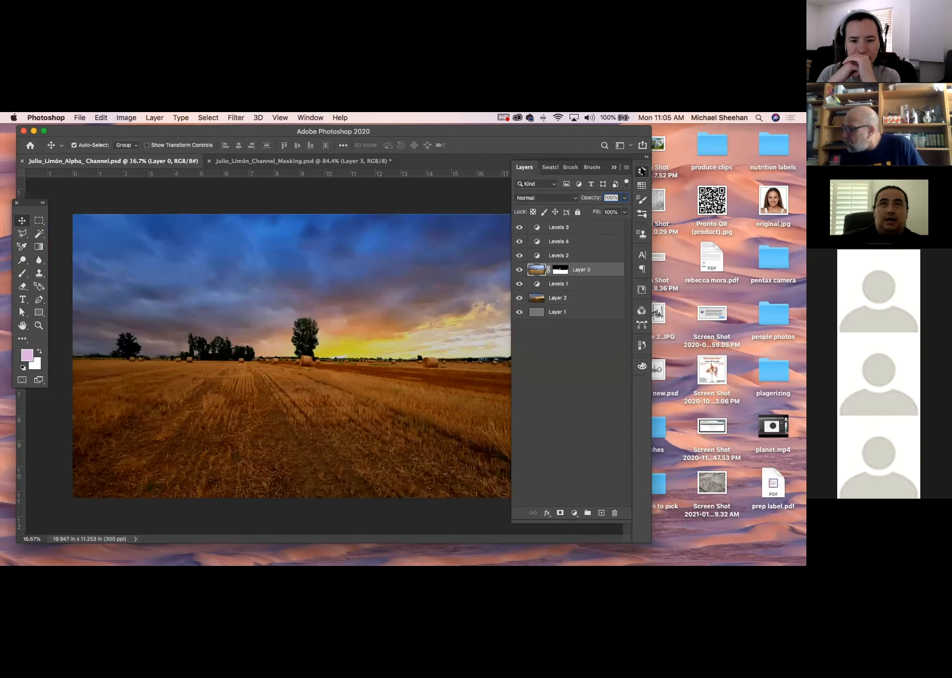
click(643, 172)
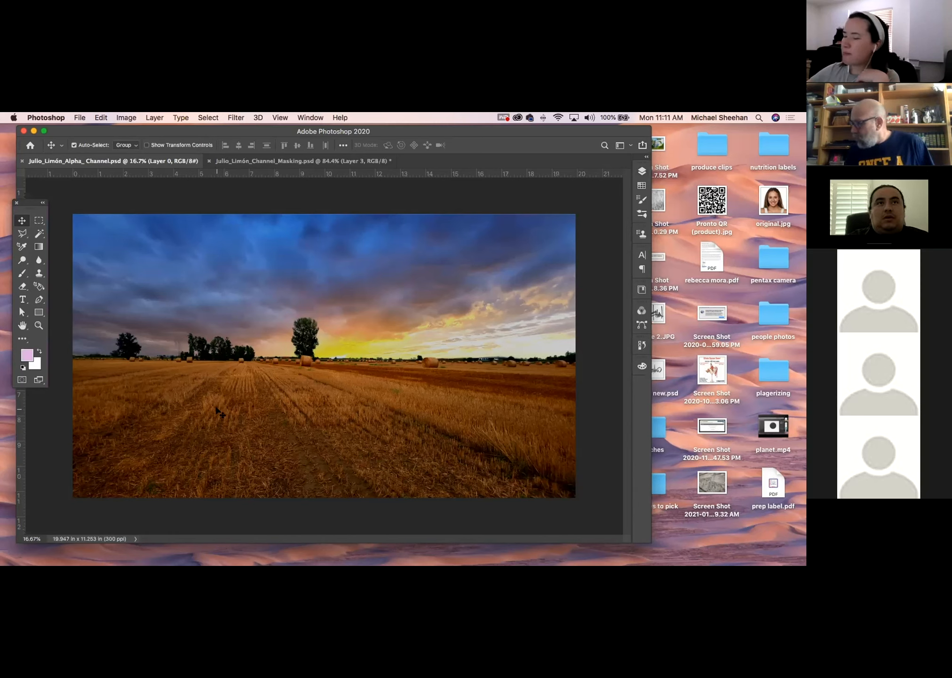
Step: Try shifting the field layer's hue to -3 with a Hue/Saturation adjustment
key(super+u)
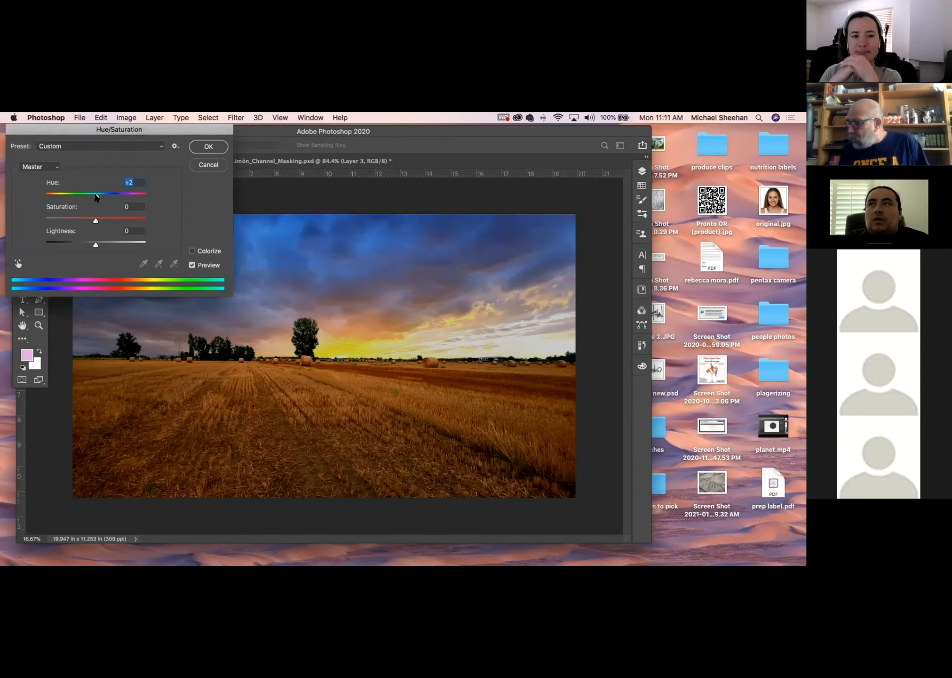
mouse_move(102, 197)
mouse_down()
mouse_move(113, 198)
mouse_move(96, 198)
mouse_up()
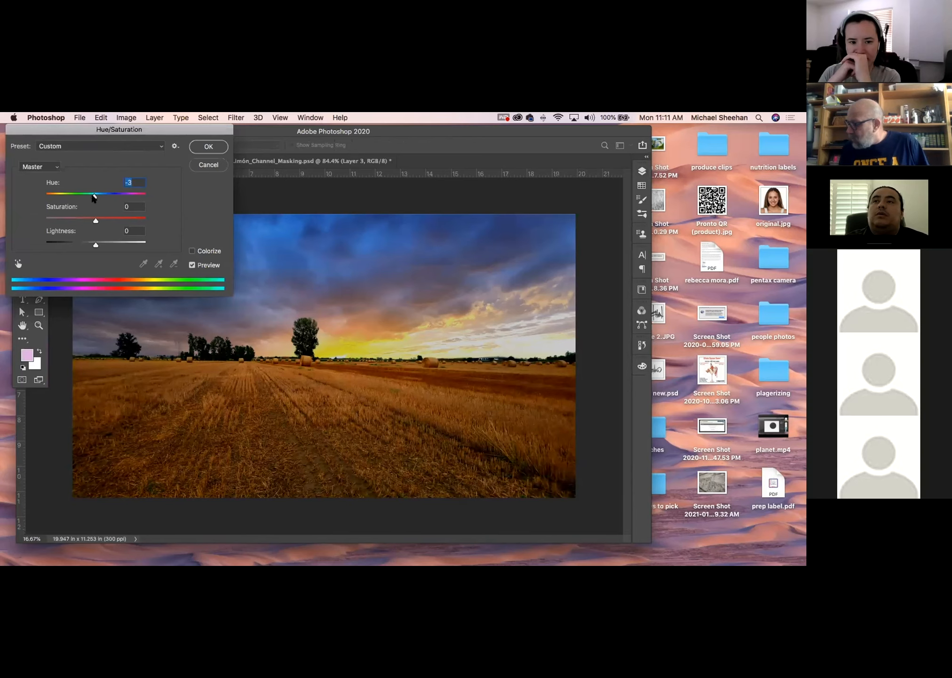
drag(92, 198, 92, 198)
key(Return)
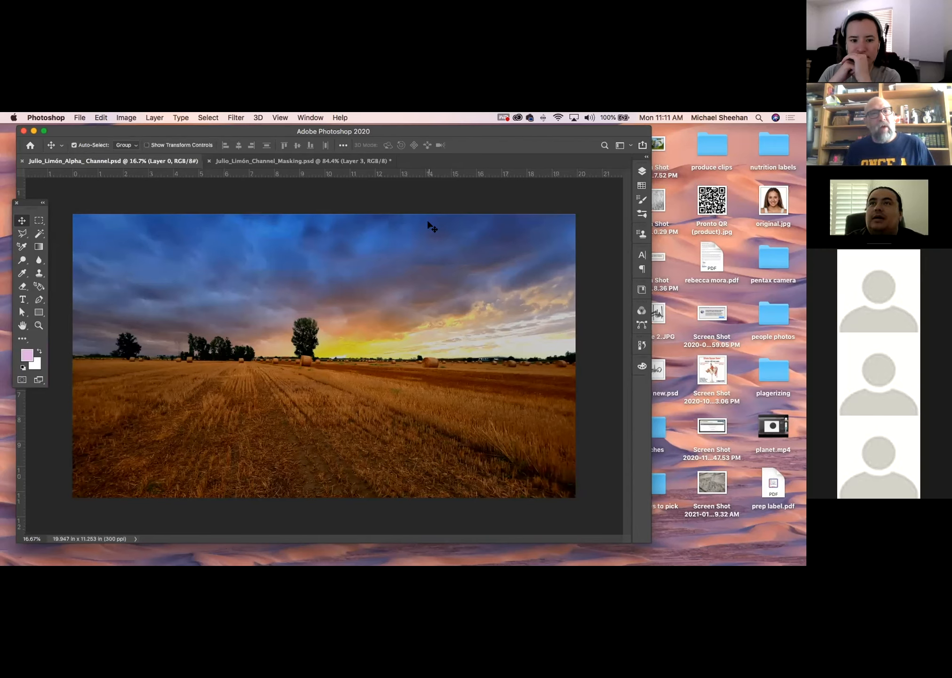
Step: Add a blank layer above Levels 3 and clear the layer list from the view
click(641, 171)
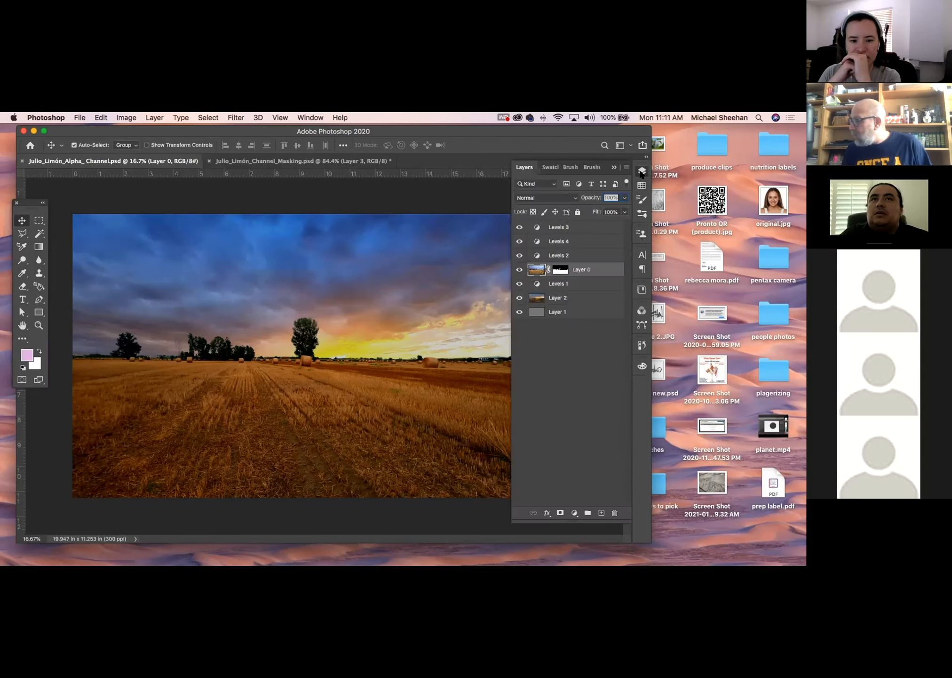
click(605, 228)
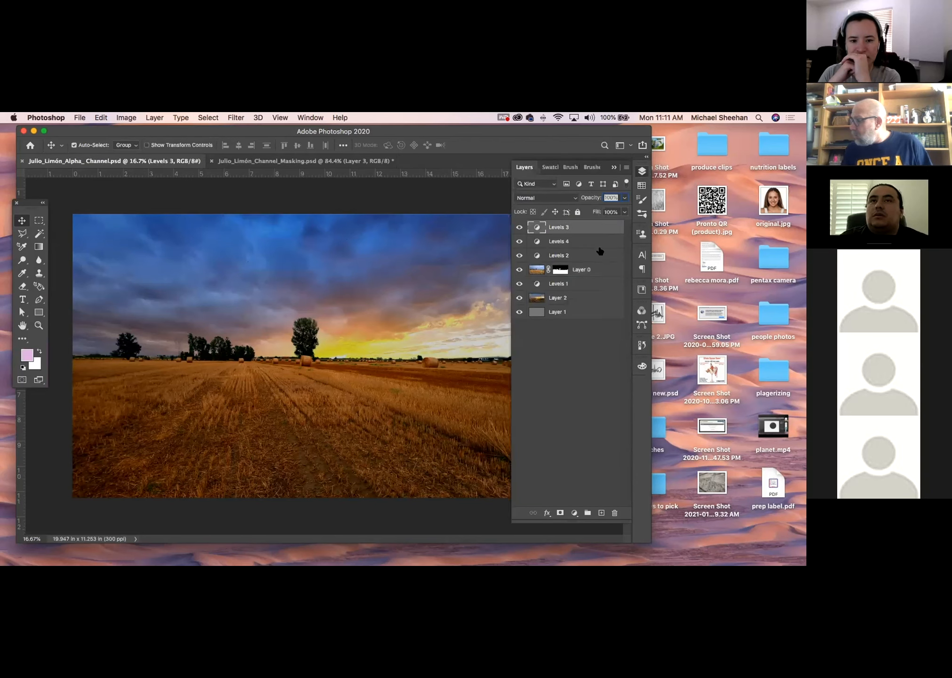
click(600, 512)
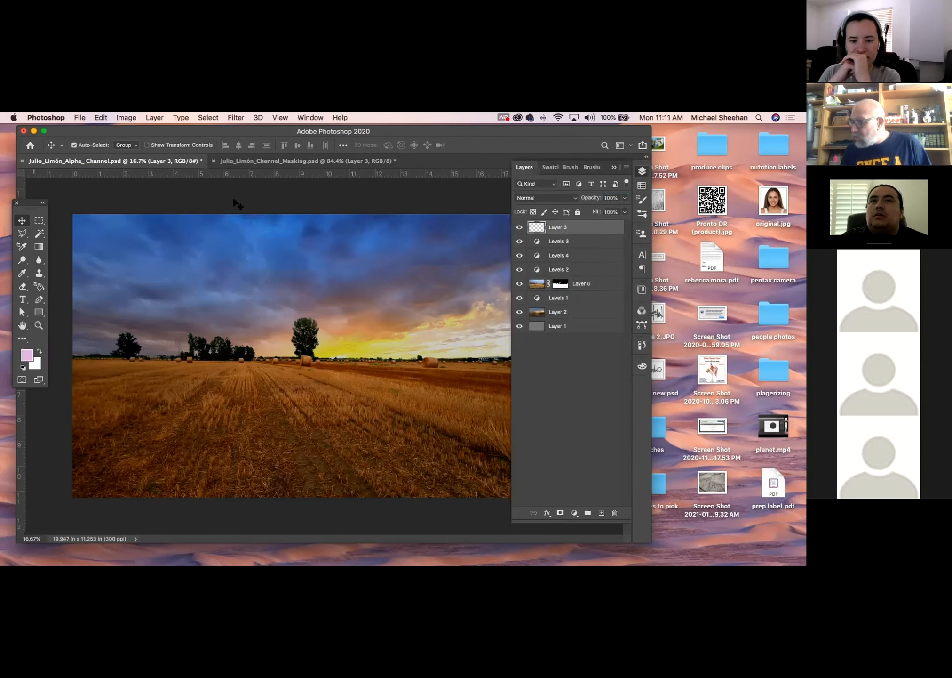
click(642, 171)
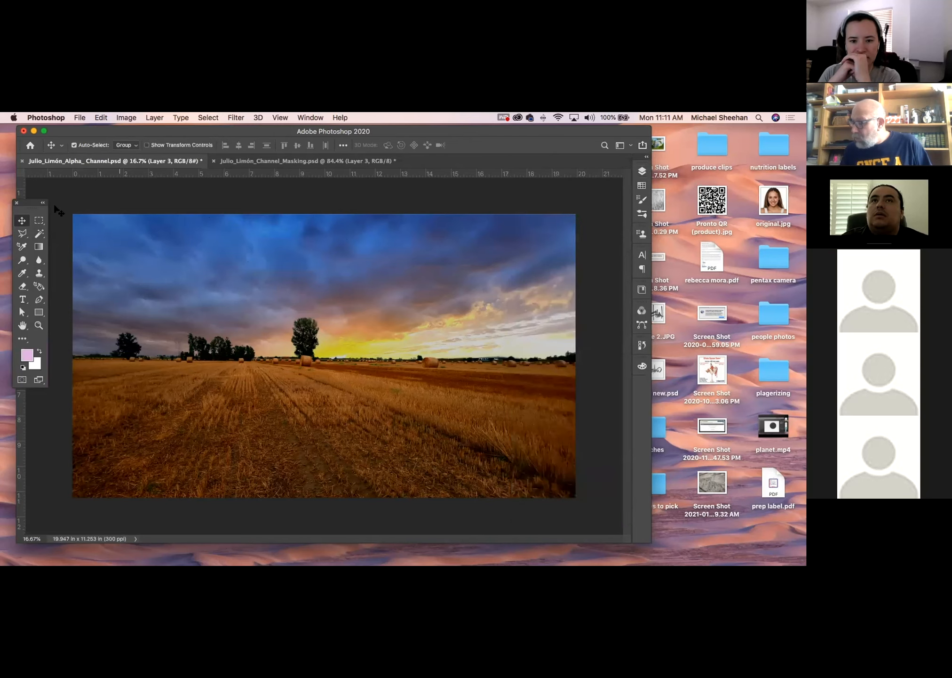
Step: Select the whole field below the horizon with a rectangular marquee and sample a blue from the sky as the foreground colour
click(38, 220)
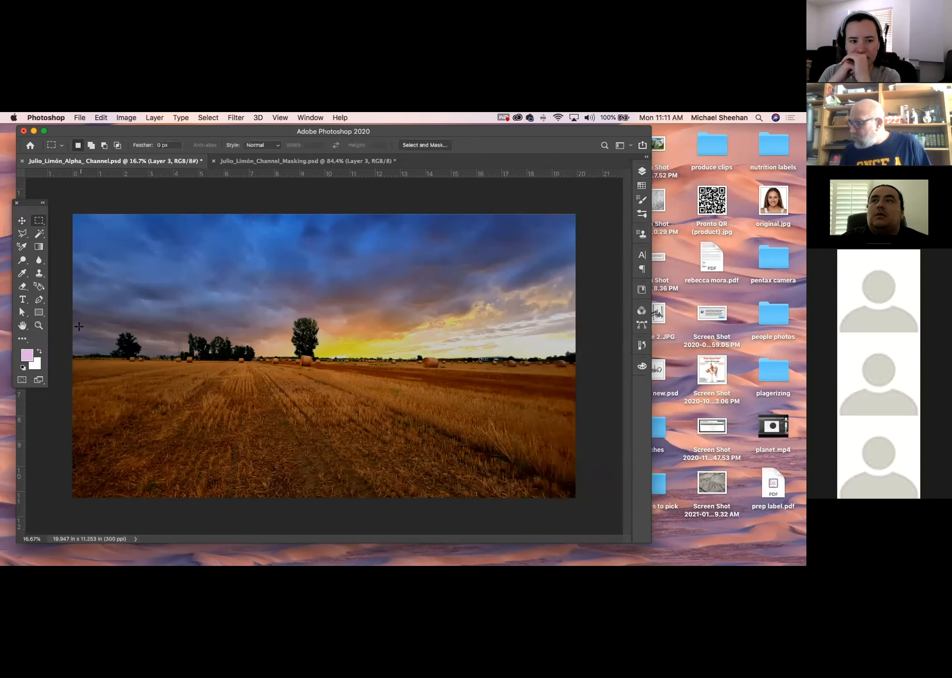
drag(70, 356, 626, 501)
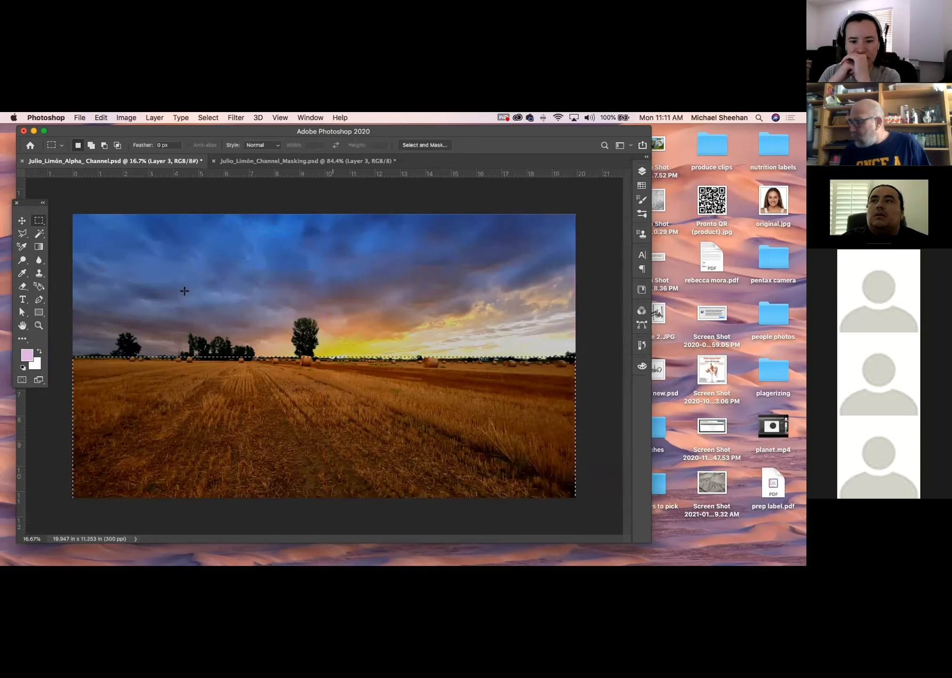
click(22, 248)
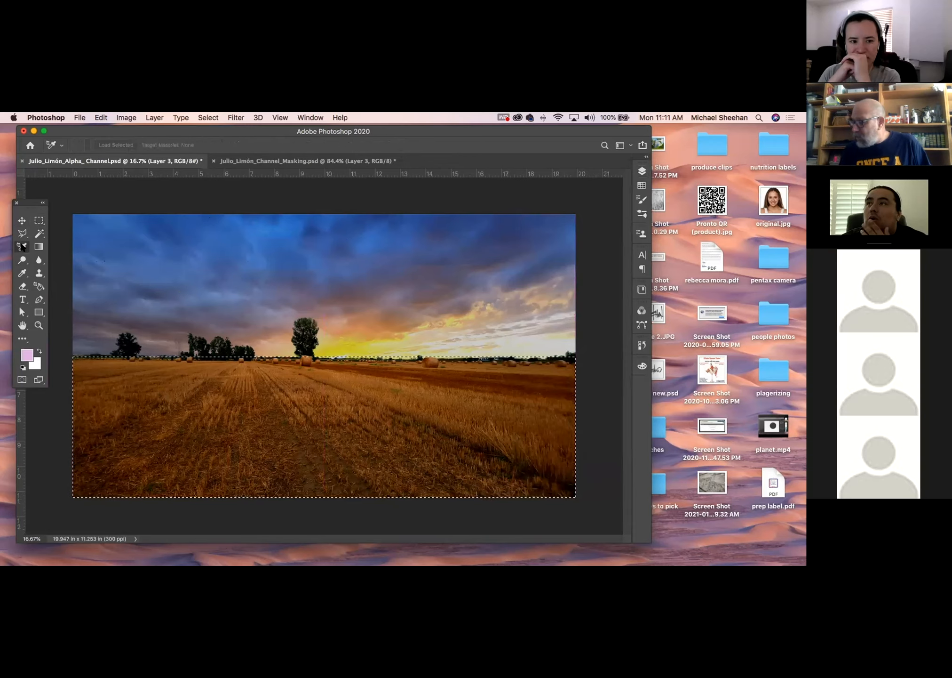
click(22, 272)
click(113, 227)
click(642, 172)
click(642, 171)
click(39, 223)
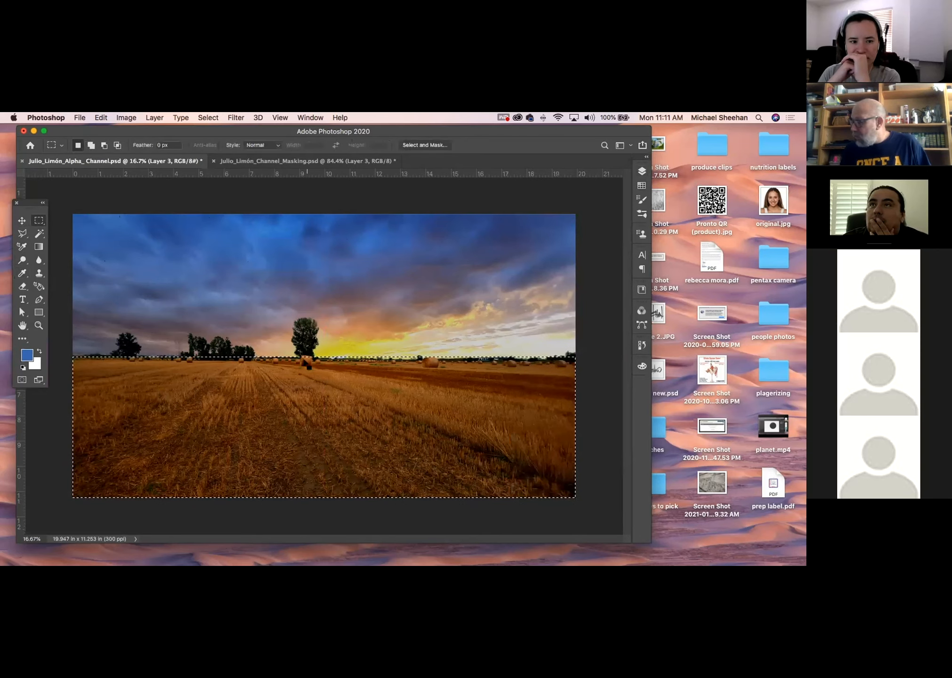
drag(141, 350, 427, 448)
key(super+z)
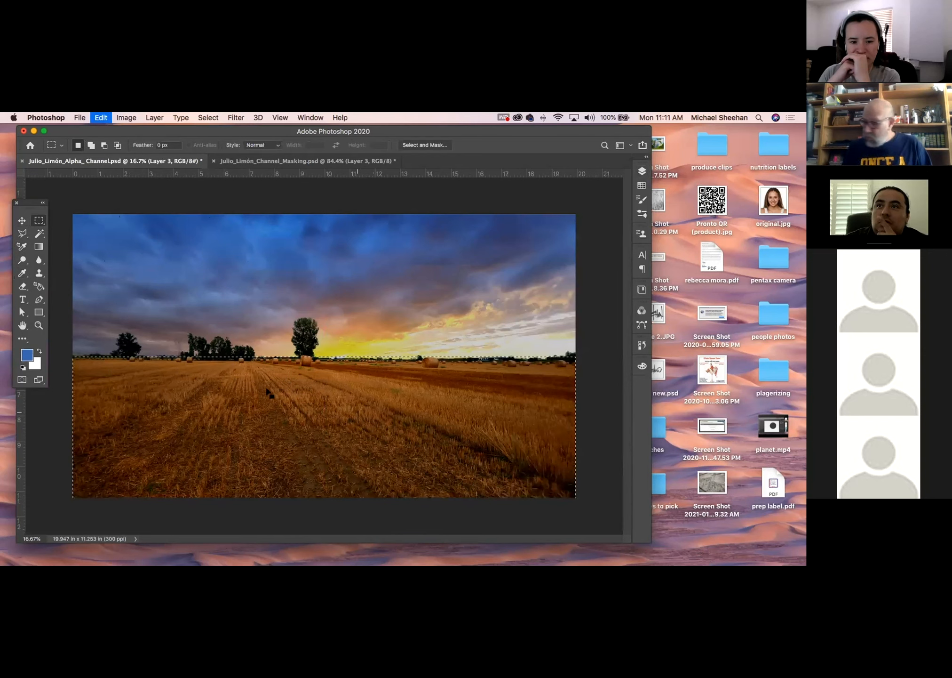
Step: Try a blue-to-transparent gradient across the rectangular field selection, saving the document before undoing the gradient
click(39, 248)
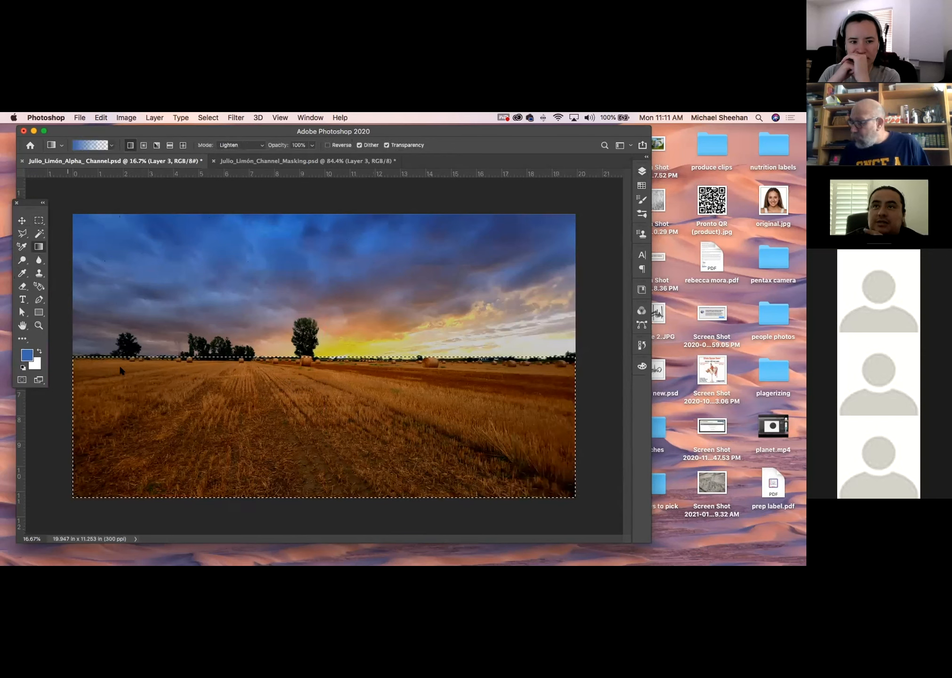
mouse_move(264, 352)
mouse_down()
mouse_move(118, 385)
mouse_move(89, 404)
mouse_up()
key(super+s)
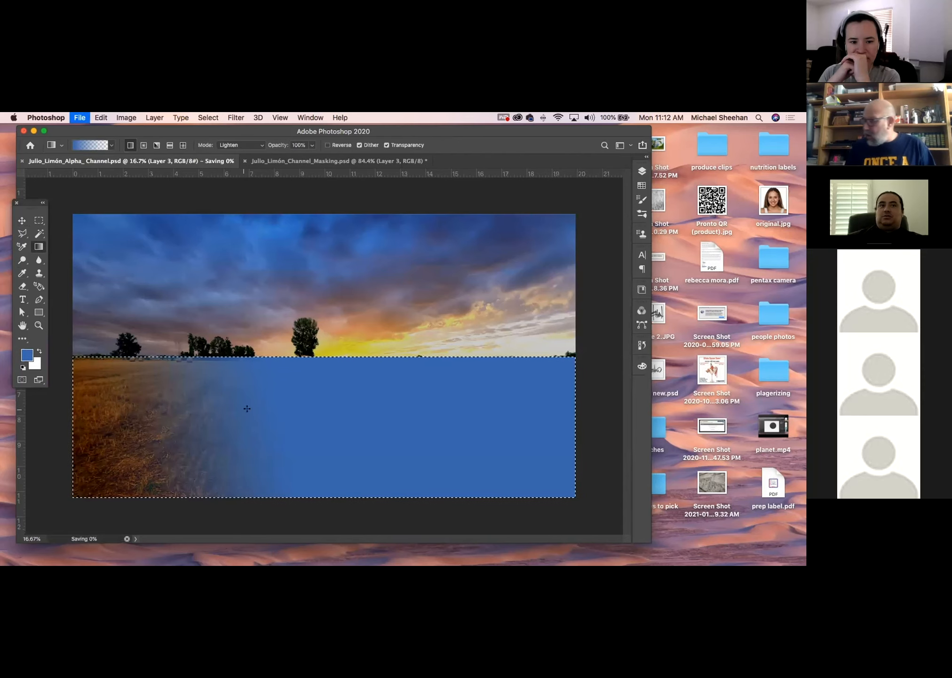
key(super+d)
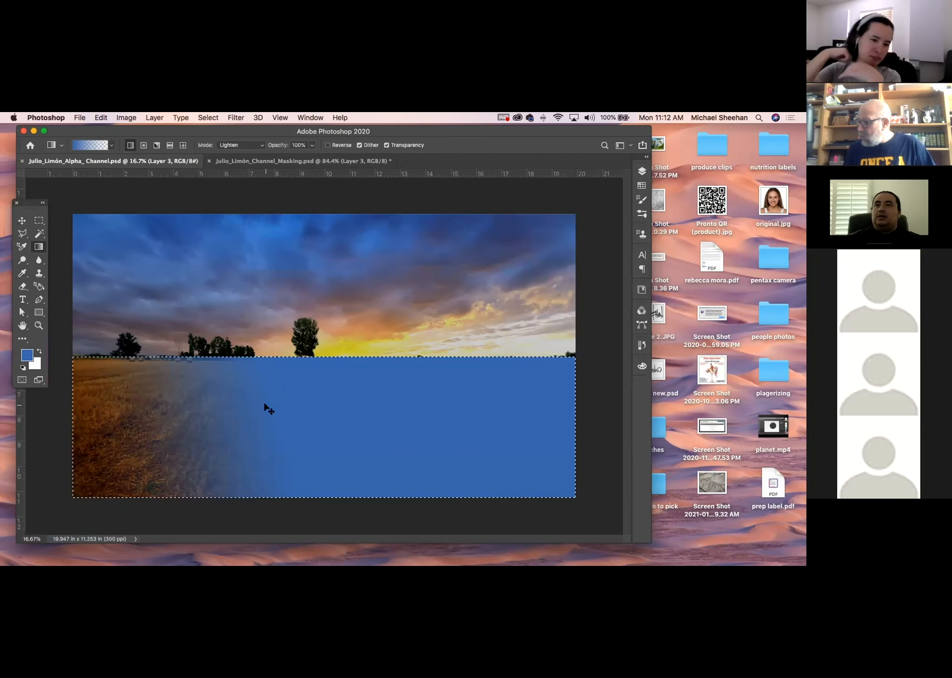
key(super+z)
key(super+z)
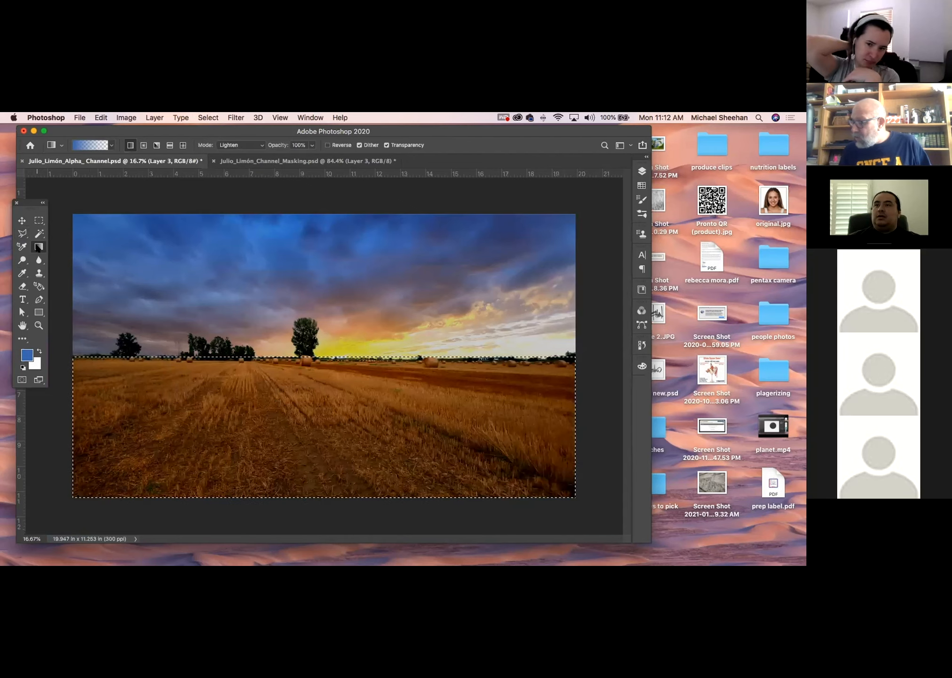
Step: Lasso the field's left part up to the large tree, fill it with a blue gradient fading toward the middle, and deselect
click(23, 234)
mouse_move(71, 356)
mouse_down()
mouse_move(340, 357)
mouse_move(256, 385)
mouse_move(150, 455)
mouse_move(150, 471)
mouse_move(105, 498)
mouse_move(79, 500)
mouse_move(69, 495)
mouse_move(59, 337)
mouse_move(74, 359)
mouse_up()
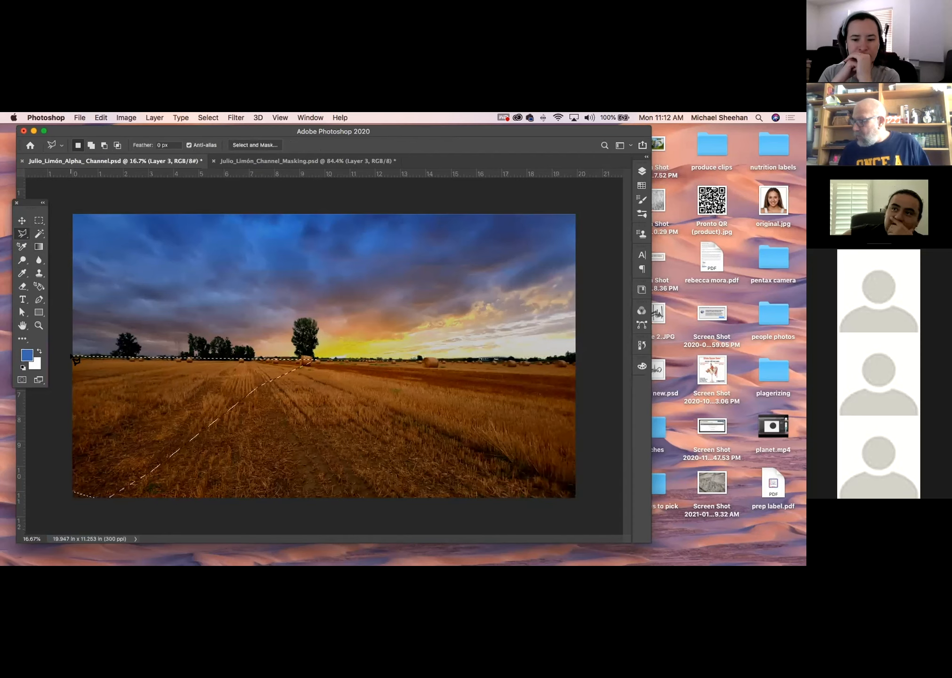
click(39, 246)
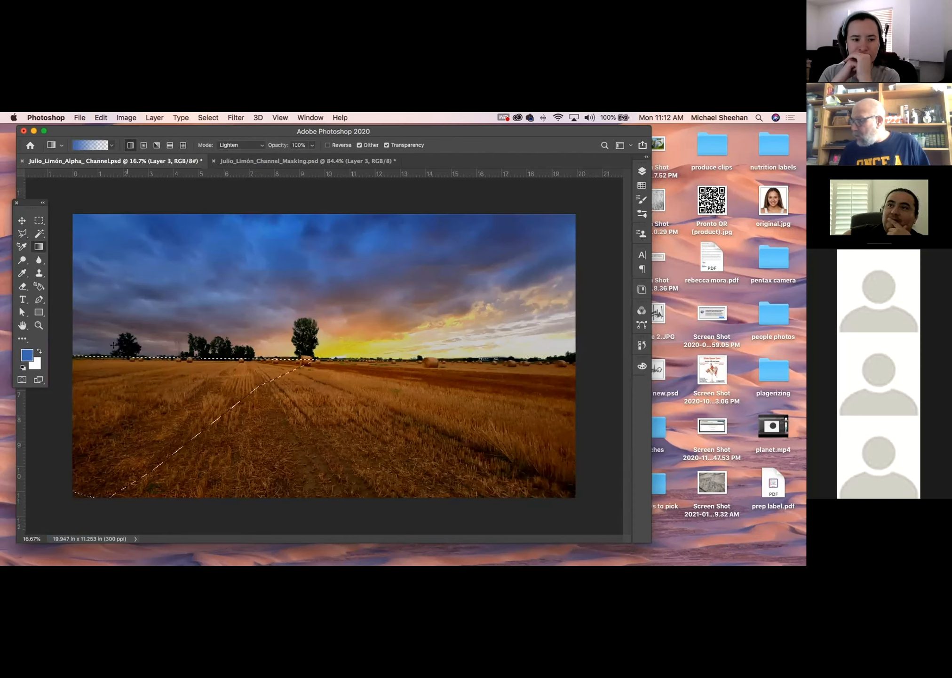
drag(231, 387, 258, 394)
drag(215, 347, 237, 359)
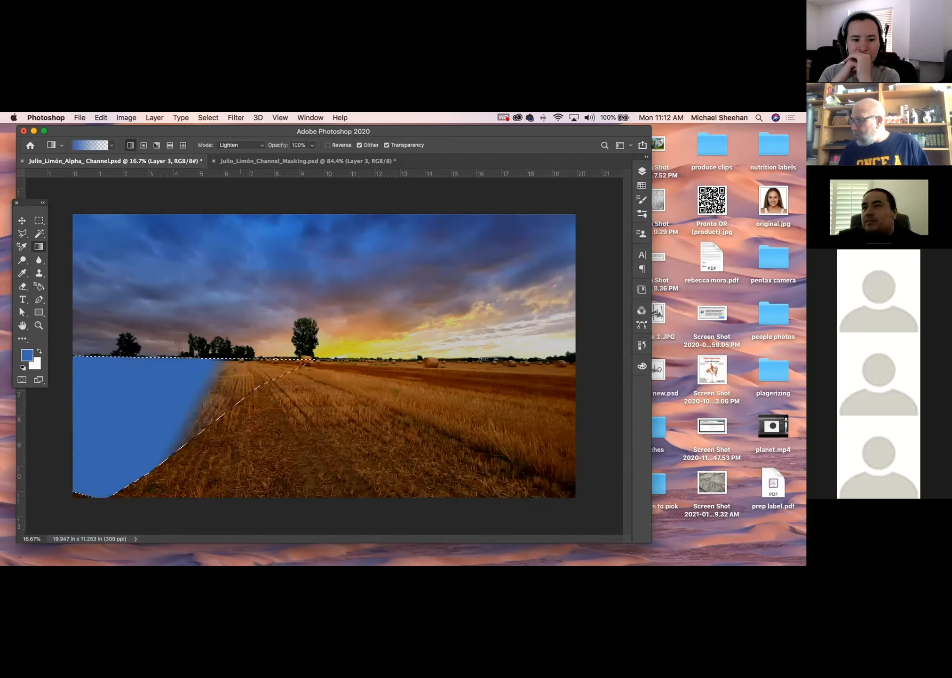
key(super+z)
drag(142, 338, 219, 361)
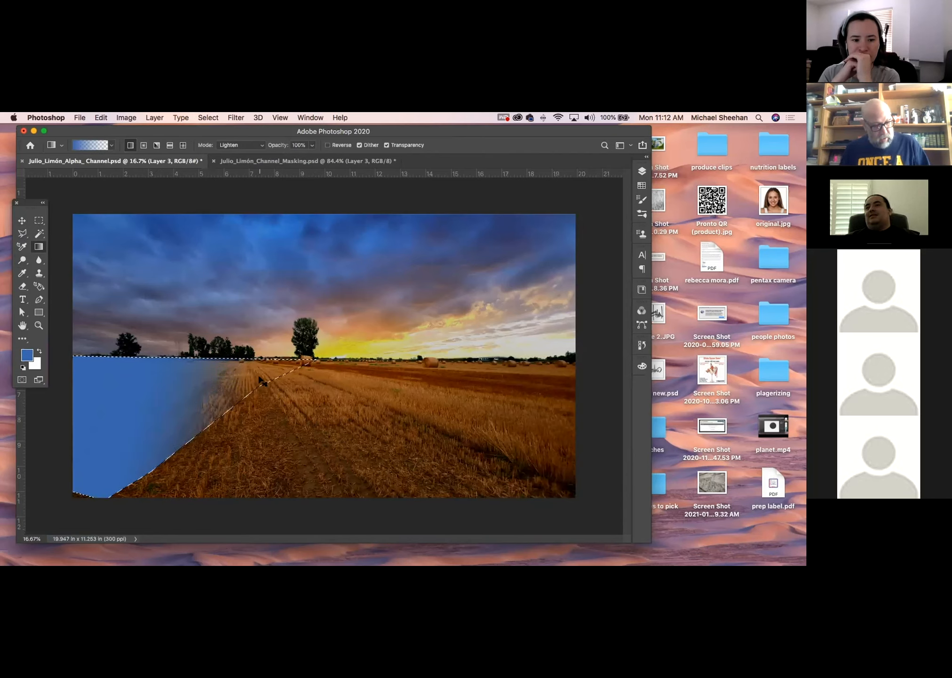
key(super+d)
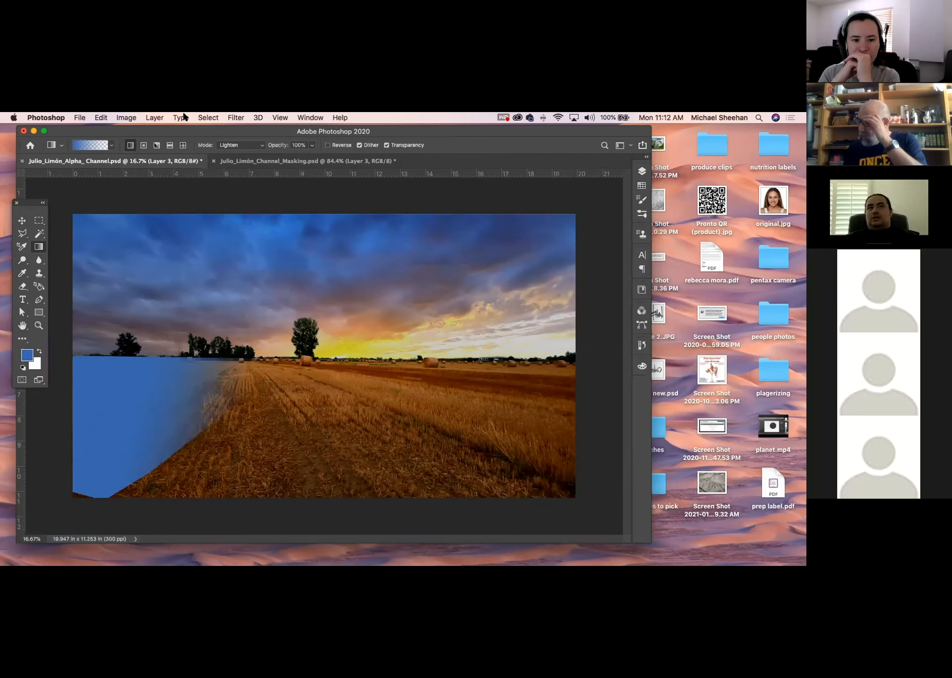
Step: Cycle the gradient layer through the blending modes until the blue tints the field while its straw texture shows through
click(643, 172)
click(642, 170)
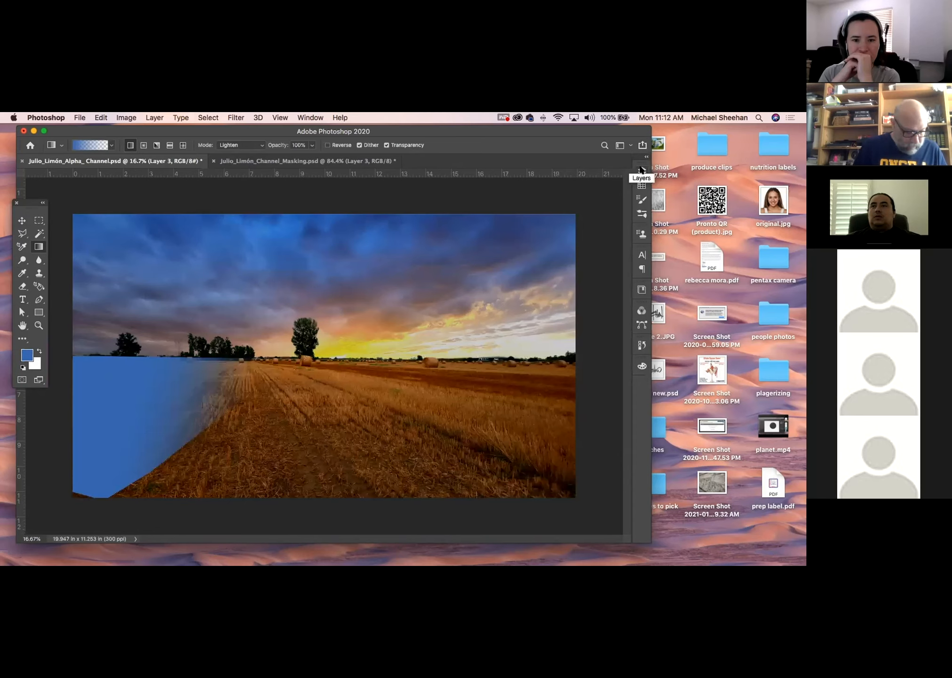
key(v)
key(shift+plus)
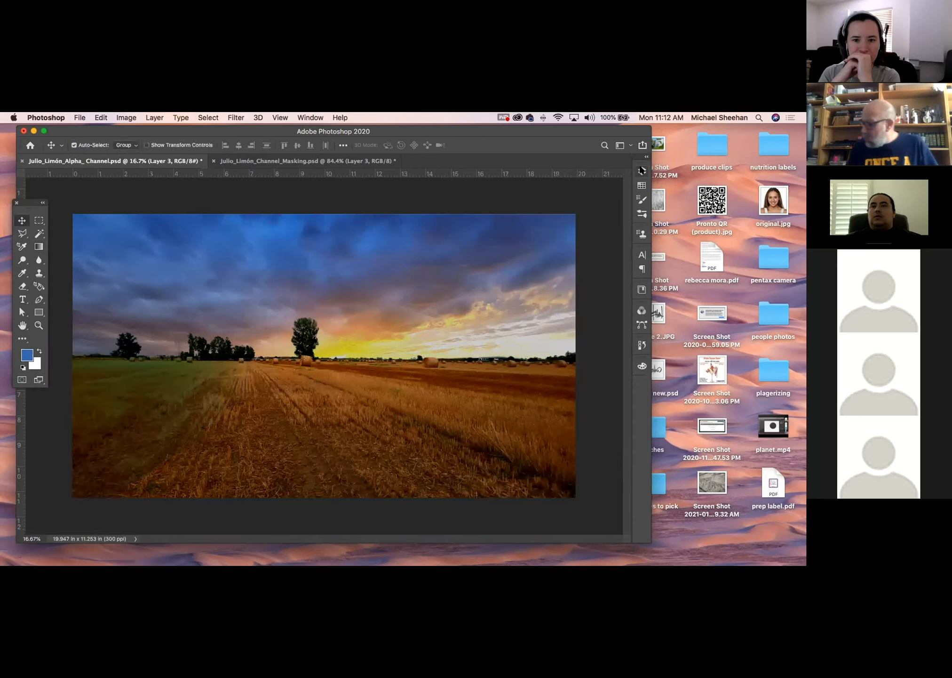
key(shift+plus)
key(shift+plus)
key(shift+plus)
key(shift+plus)
key(shift+plus)
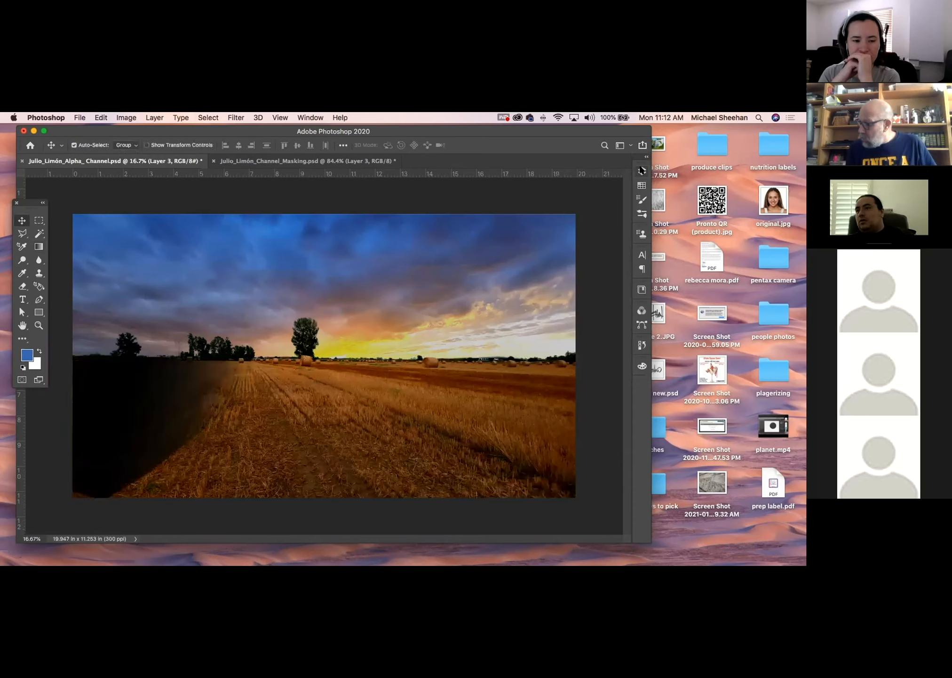
key(shift+plus)
key(shift+plus)
key(shift+plus)
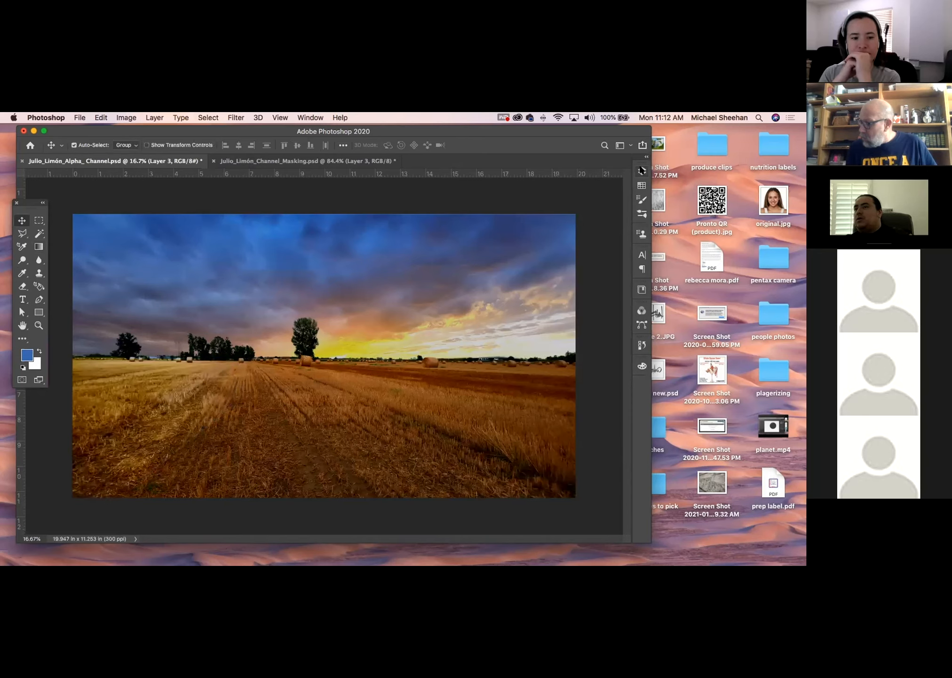
key(shift+plus)
key(shift+plus)
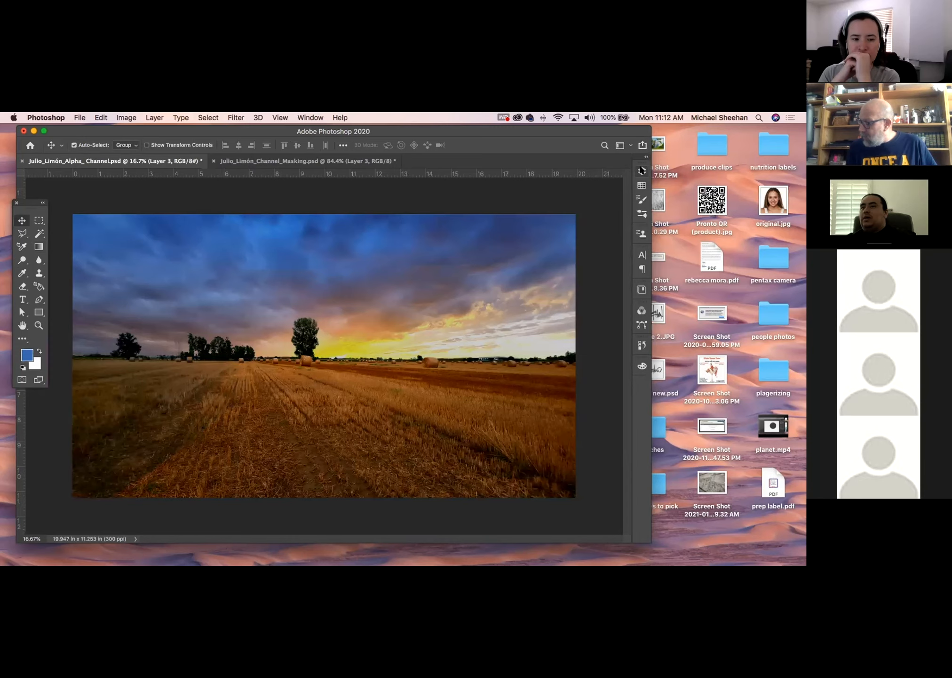
key(shift+plus)
key(shift+plus)
key(shift+plus)
key(shift+plus)
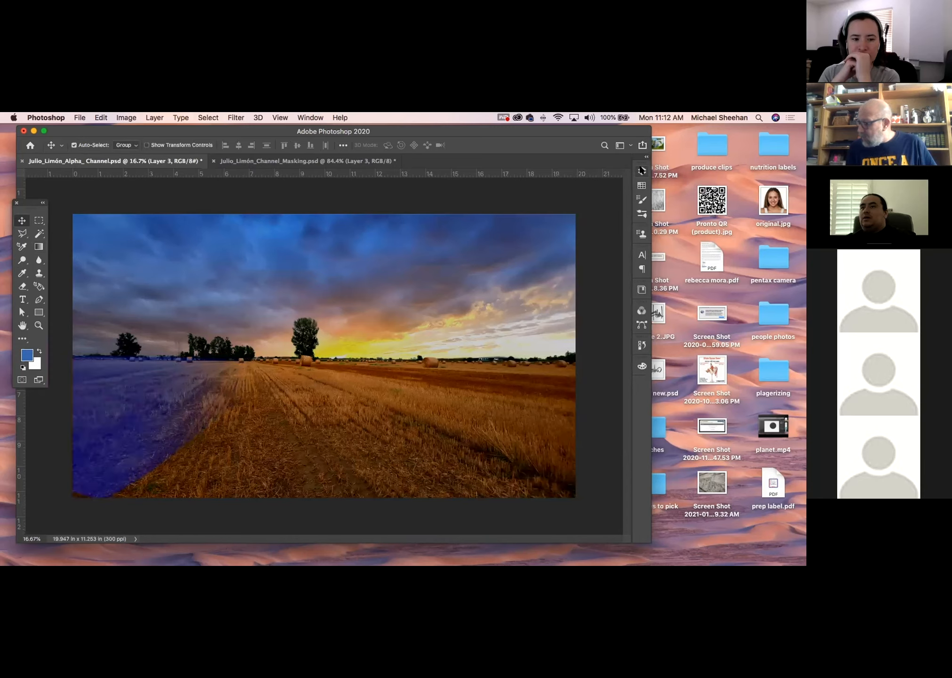
key(shift+plus)
key(shift+plus)
key(shift+plus)
key(shift+plus)
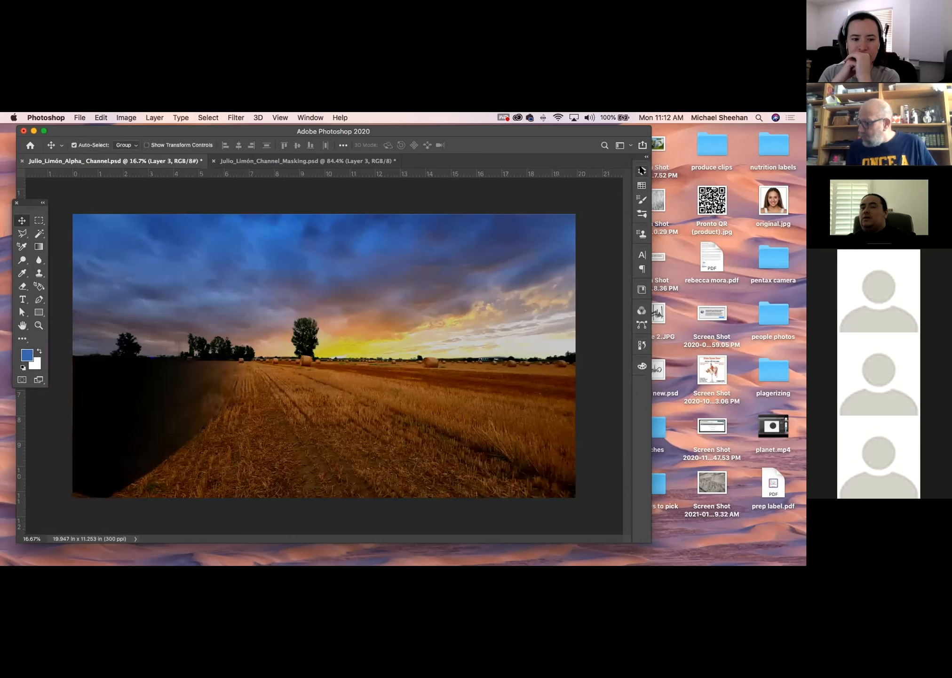
key(shift+plus)
key(shift+plus)
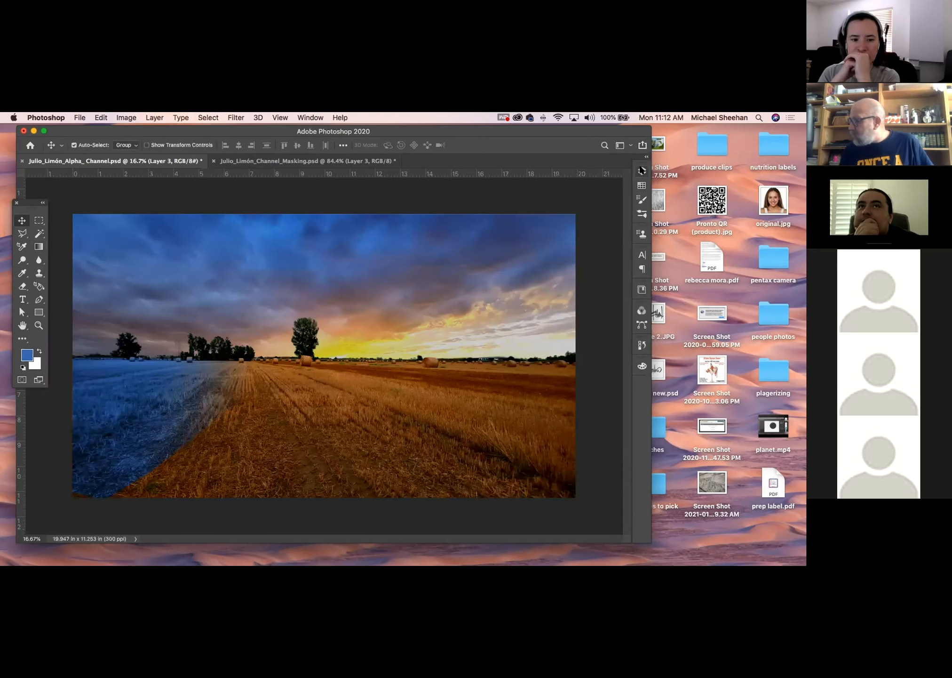
Step: Soften the blue gradient layer with a Gaussian Blur of 341.6 pixels and bring up the layer list
click(236, 117)
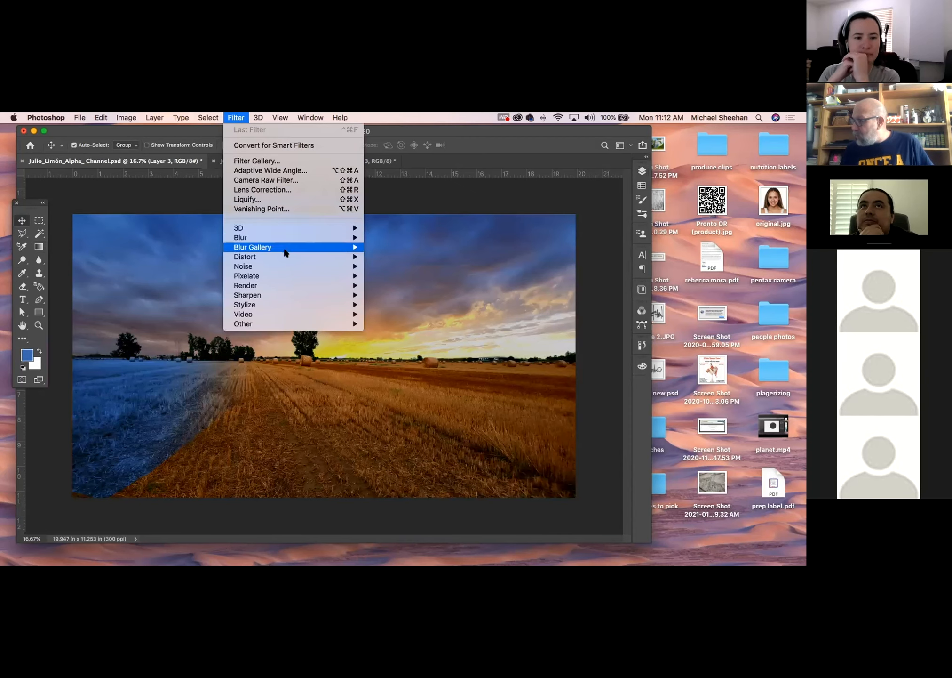
mouse_move(284, 248)
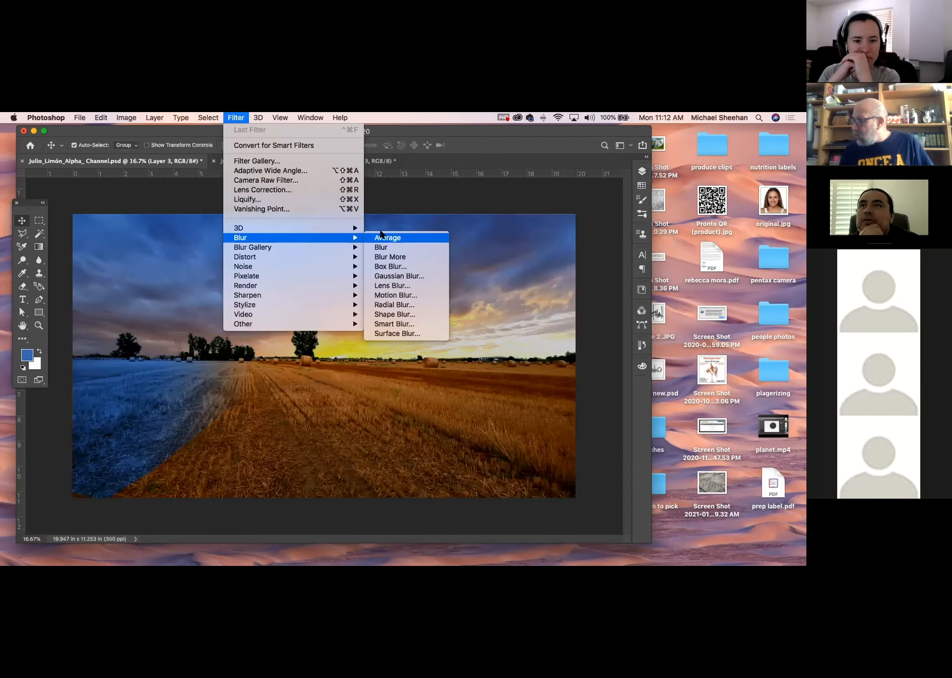
click(389, 276)
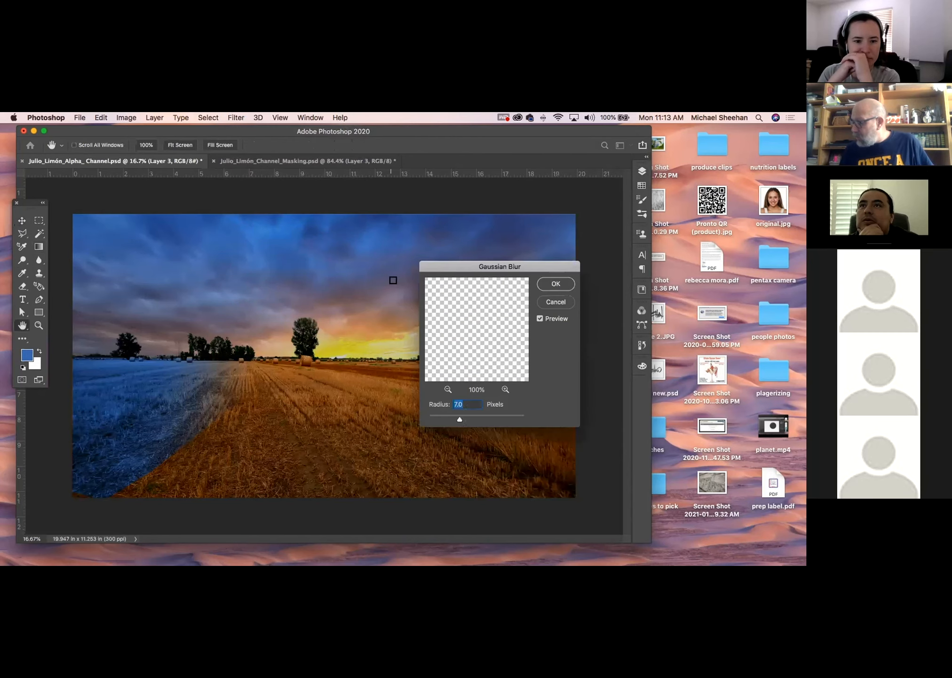
drag(460, 418, 510, 418)
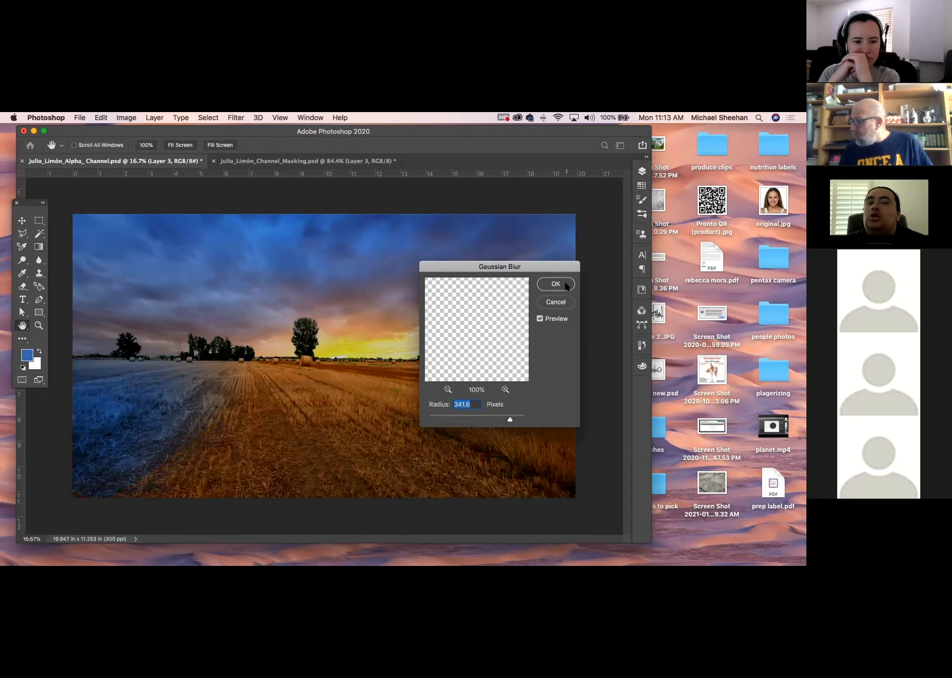
click(566, 285)
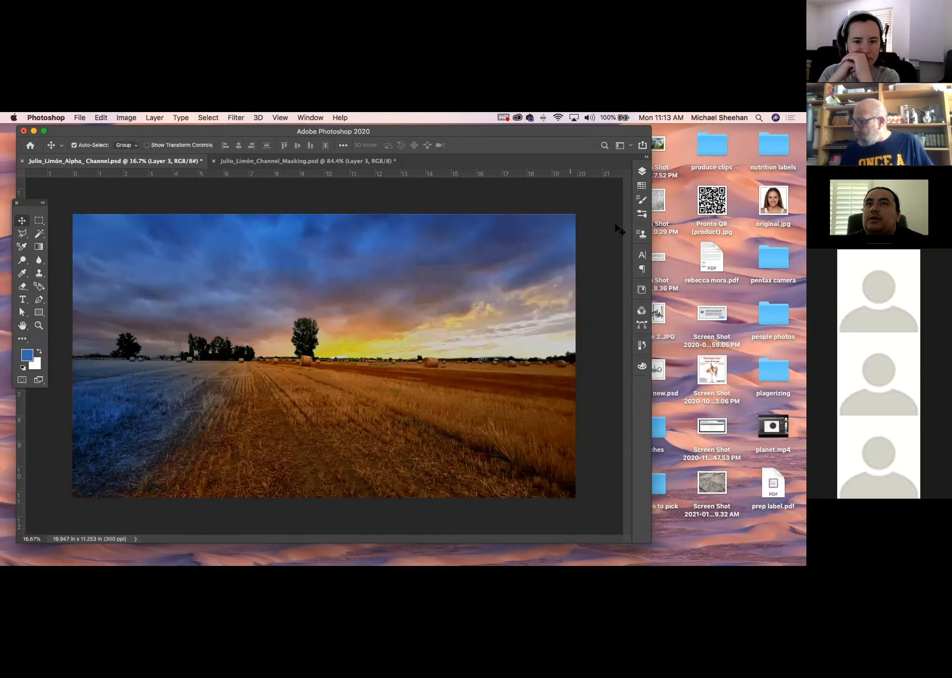
click(641, 172)
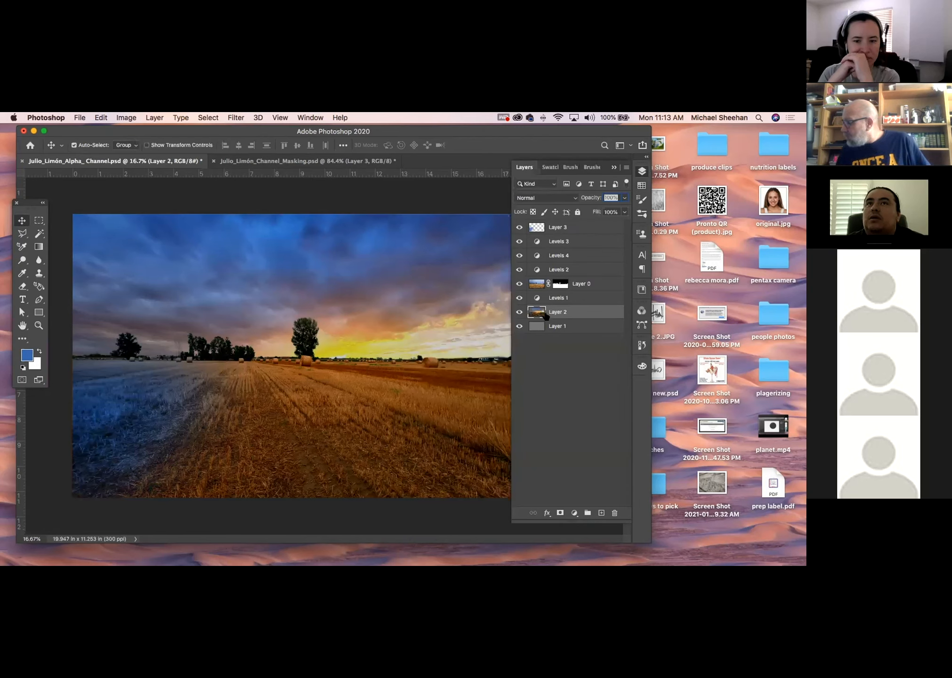
Step: Select the blue gradient layer, undo its trial shift toward the field's middle, and lower its opacity to a faint blue tint
click(122, 404)
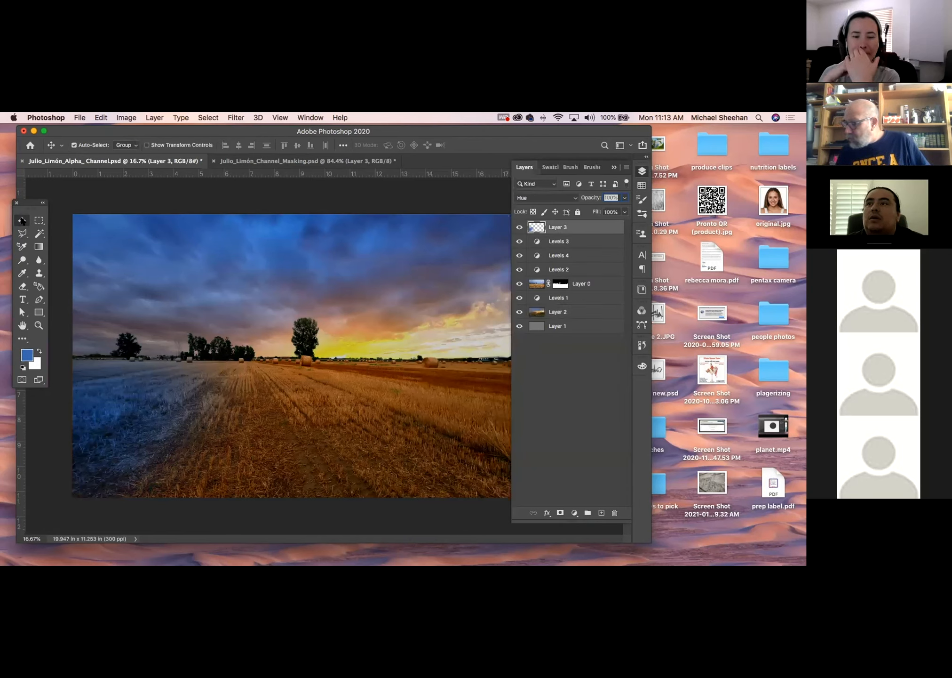
drag(213, 361, 239, 376)
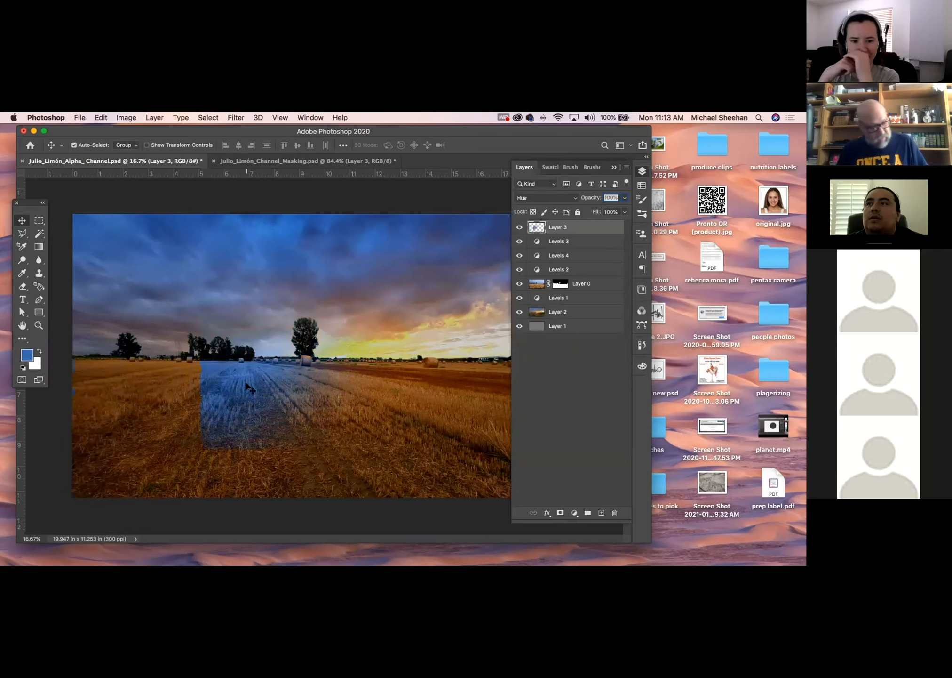
key(super+z)
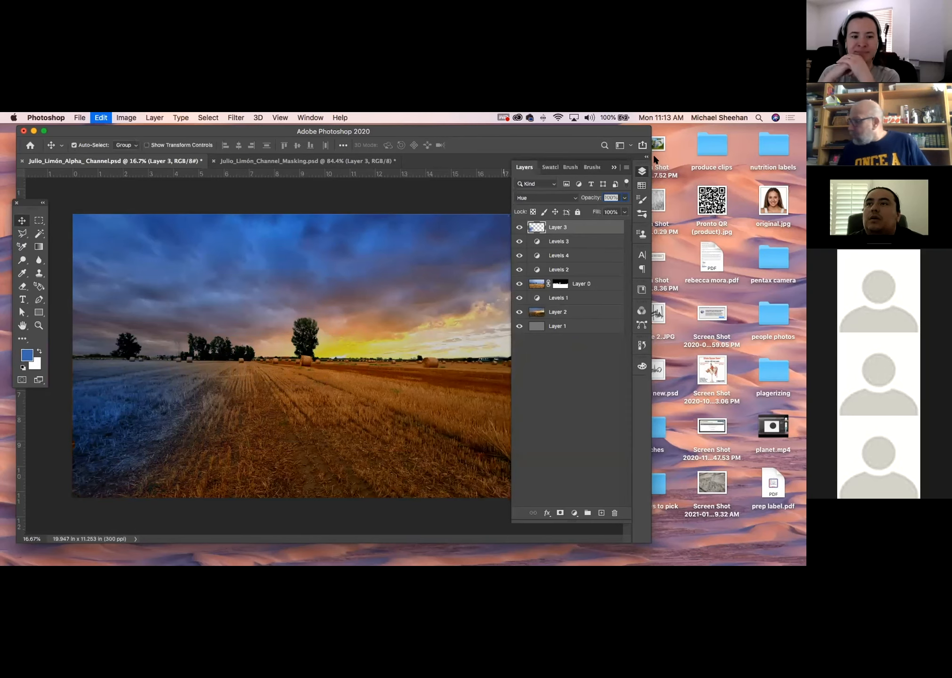
click(624, 198)
drag(624, 211, 595, 211)
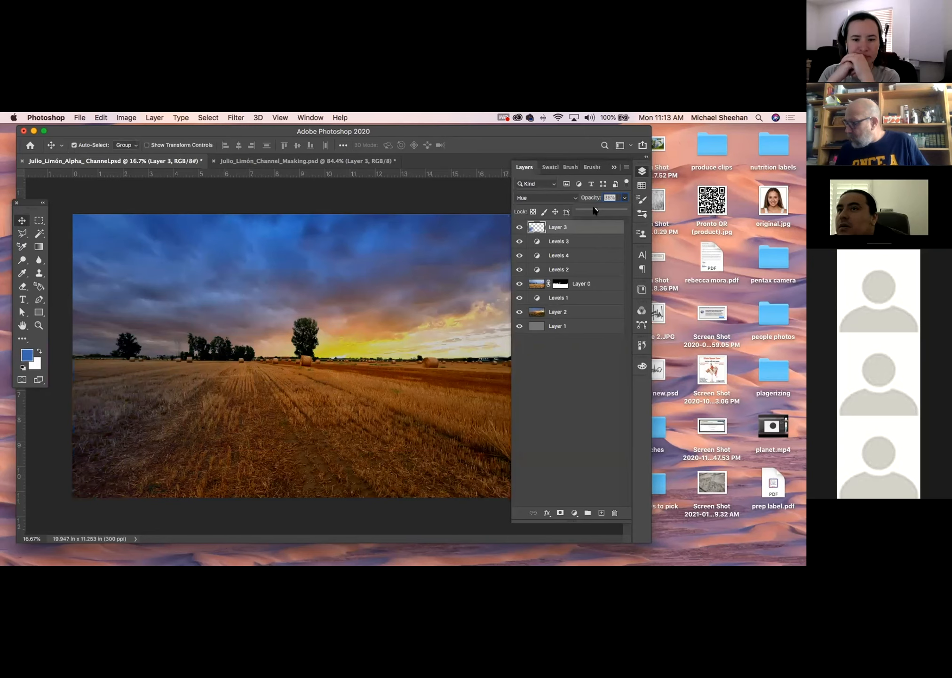
click(642, 172)
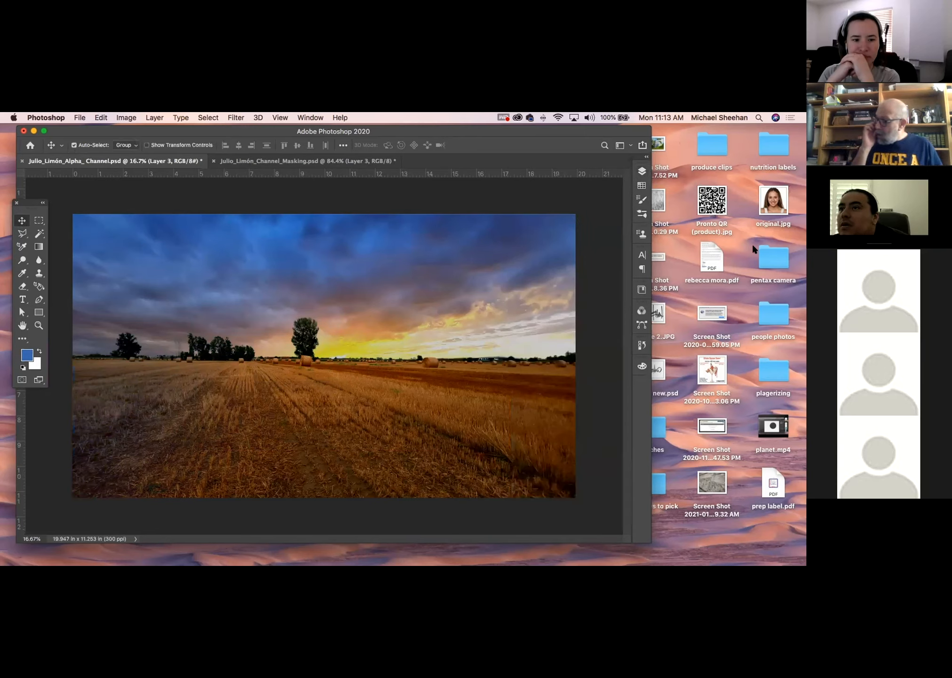
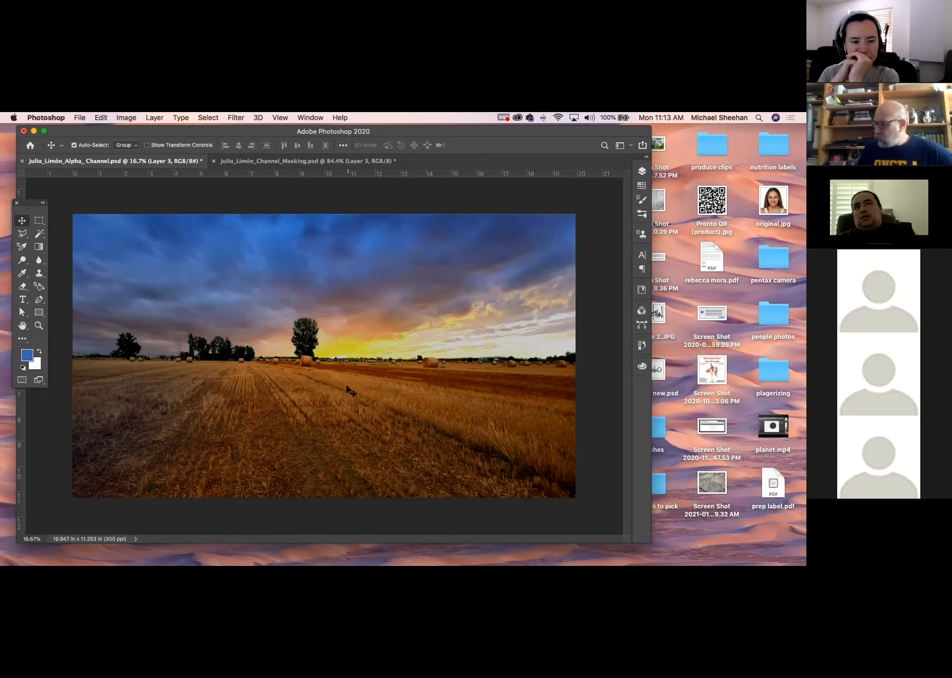
Step: Reduce the blue gradient layer's opacity a little further for a subtler tint and put the layer list away
click(642, 170)
click(625, 198)
drag(596, 212, 588, 209)
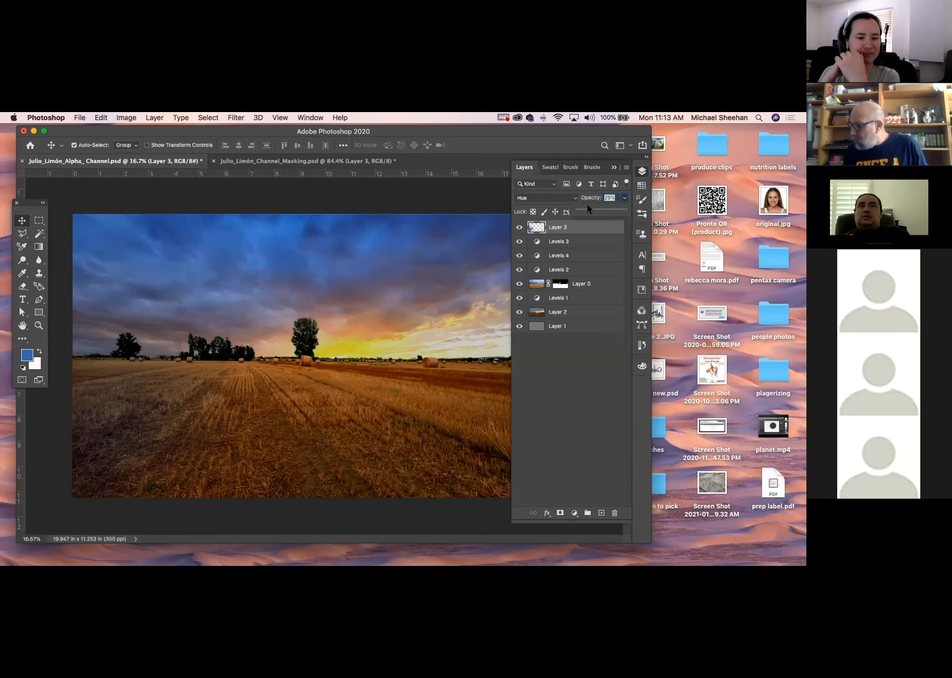
click(641, 171)
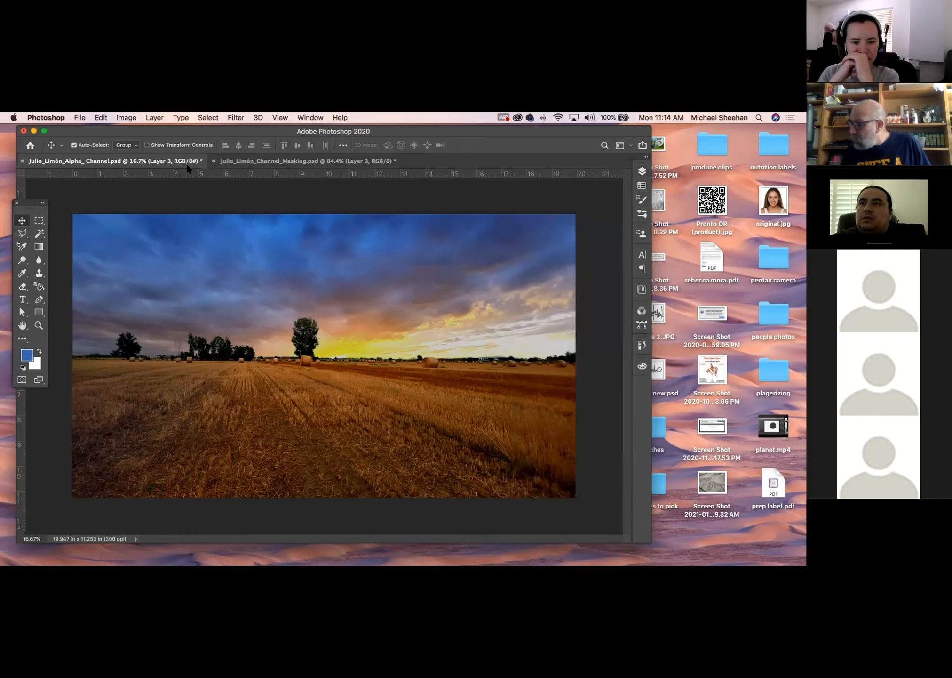
Step: Close the field composite and the teal-background hair composite without saving either document
click(21, 161)
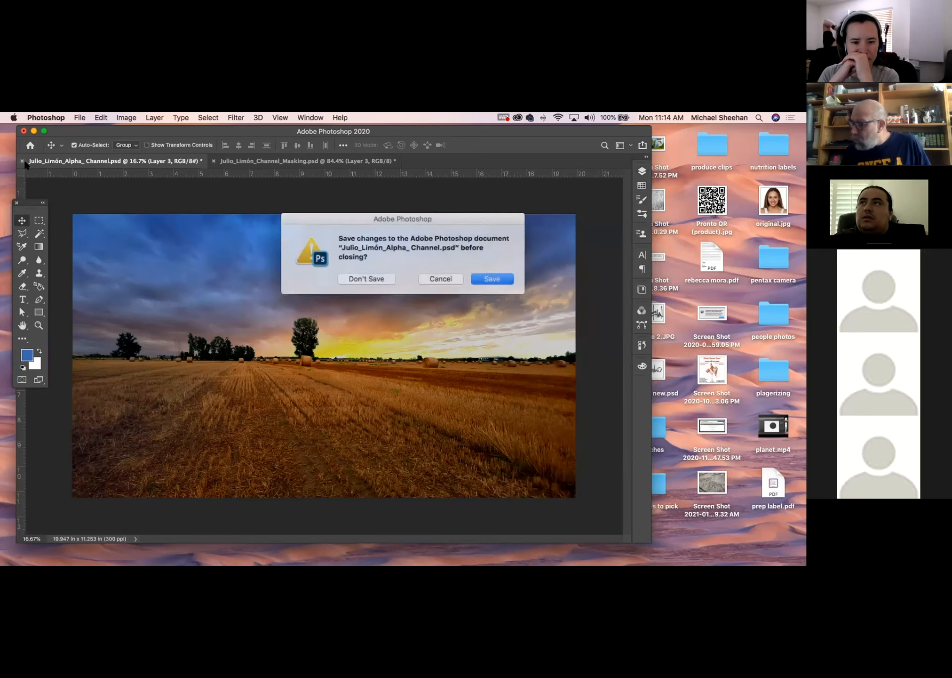
click(360, 277)
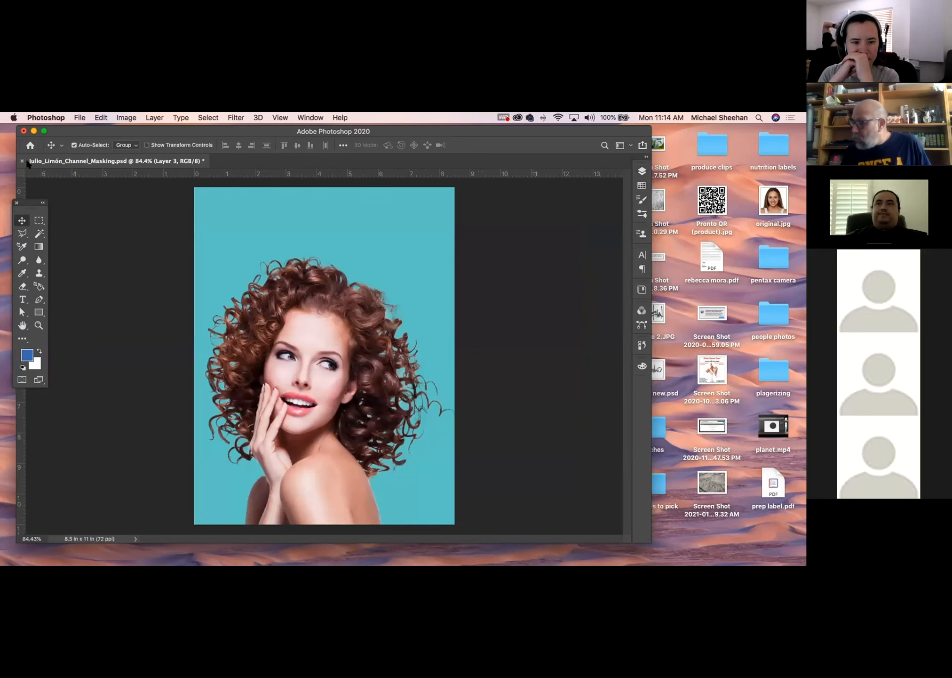
click(22, 161)
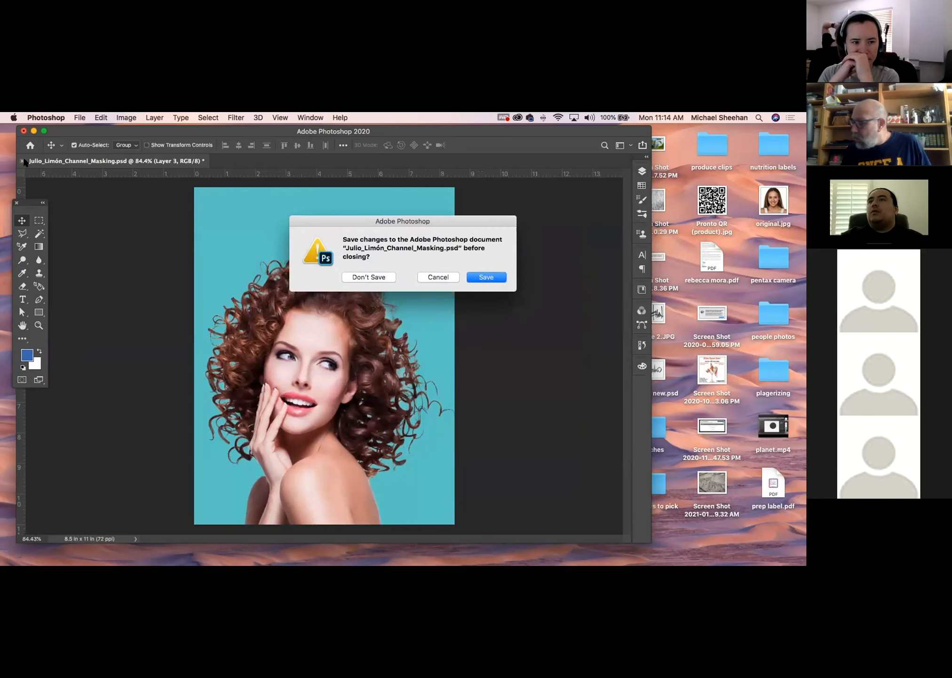
click(360, 278)
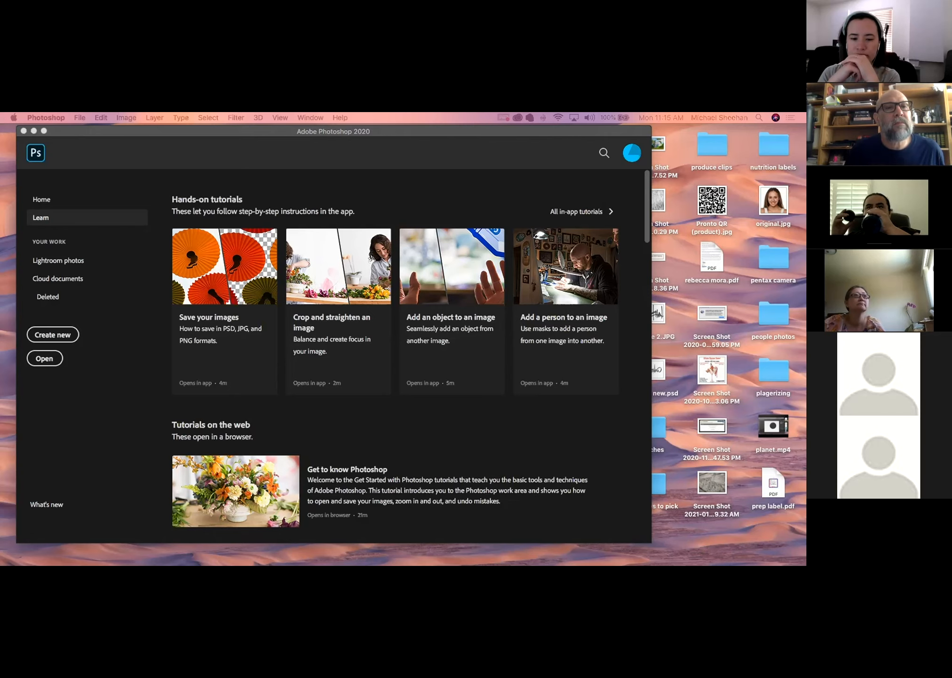
Step: Bring up the hair composite on the dark background and magnify the loose curls beside the neck for inspection
key(super+Tab)
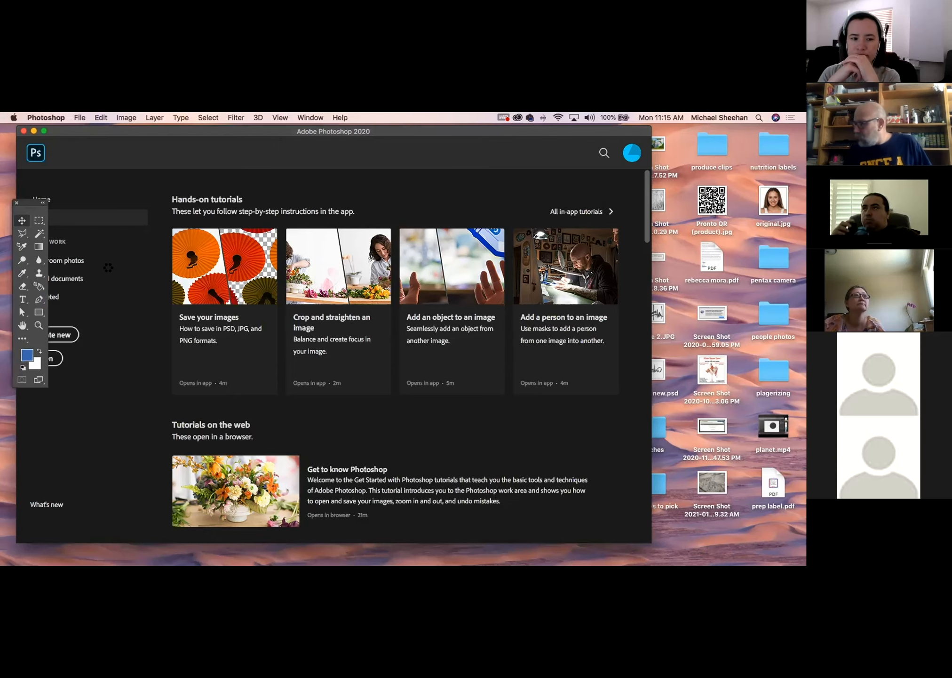
key(Escape)
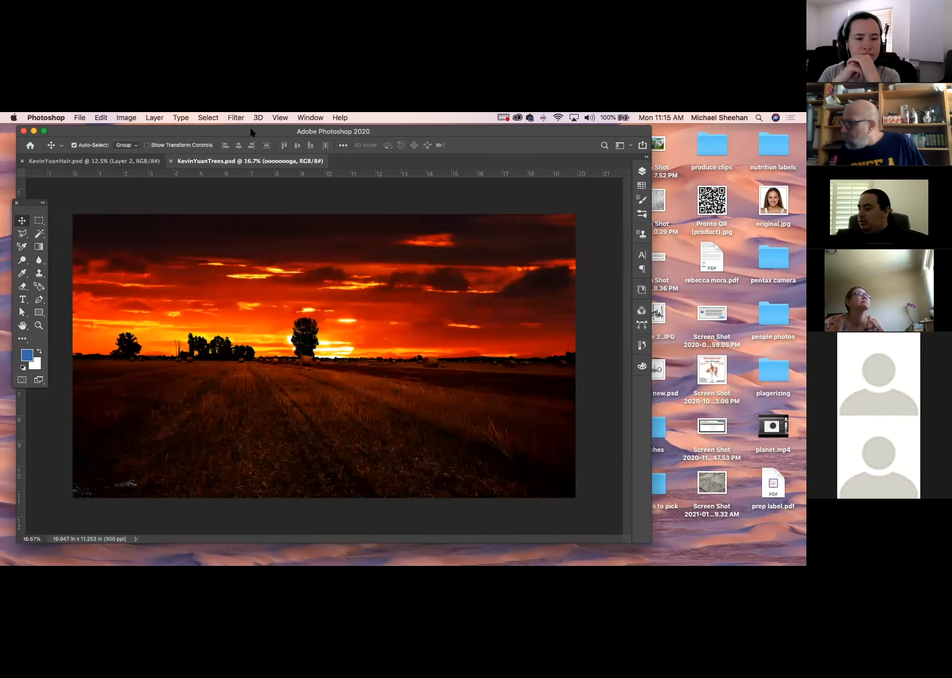
click(108, 161)
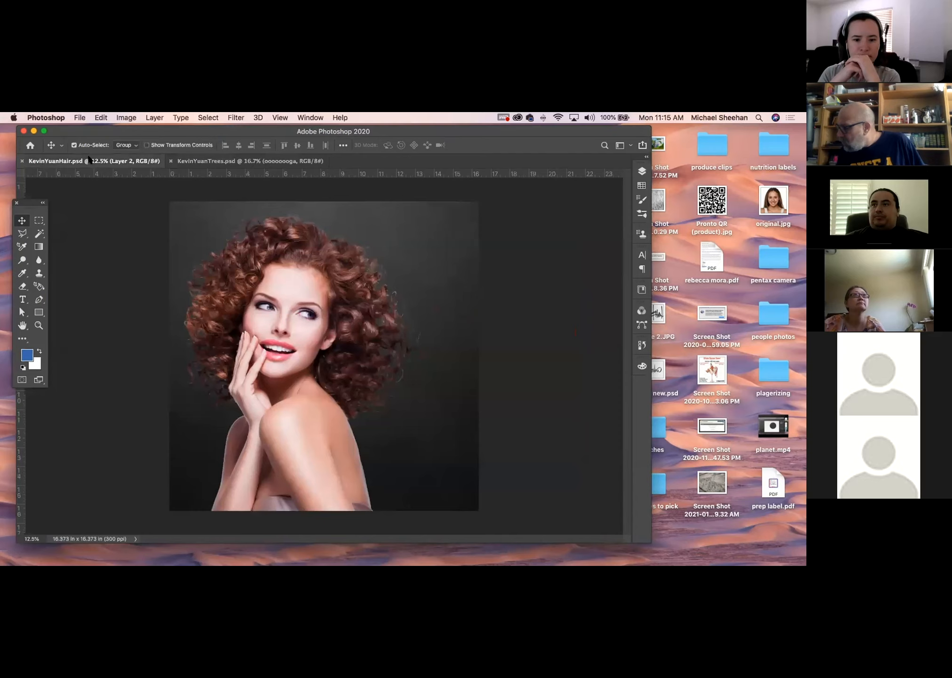
click(39, 324)
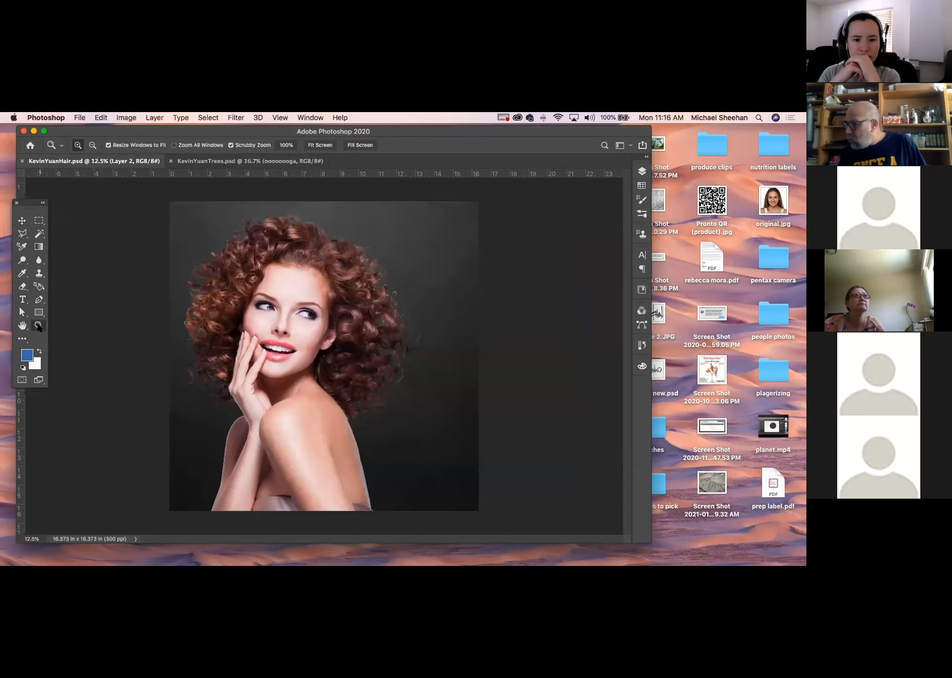
click(382, 266)
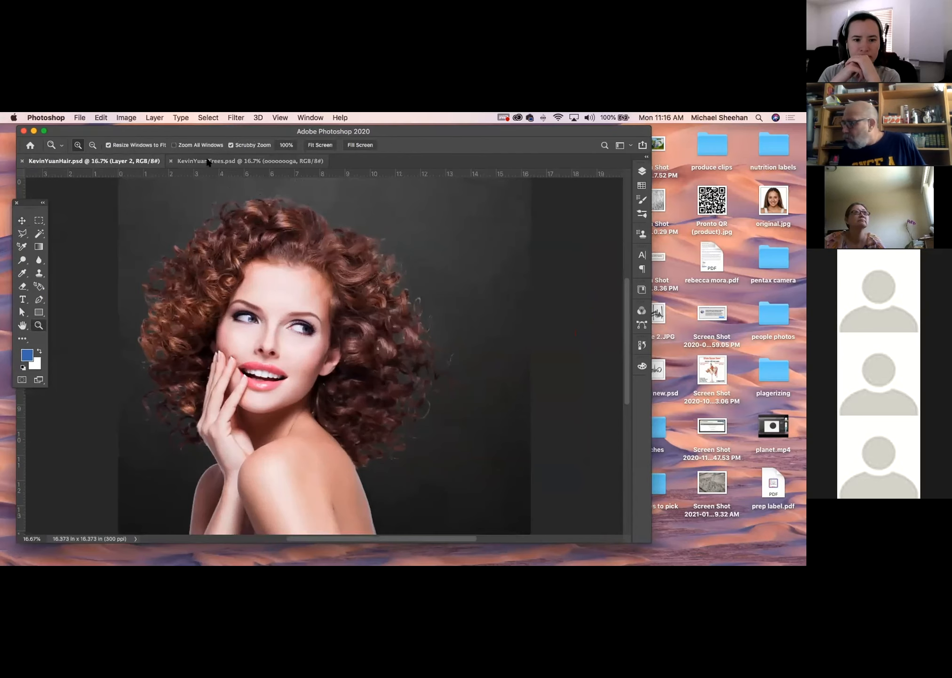
drag(454, 394, 521, 446)
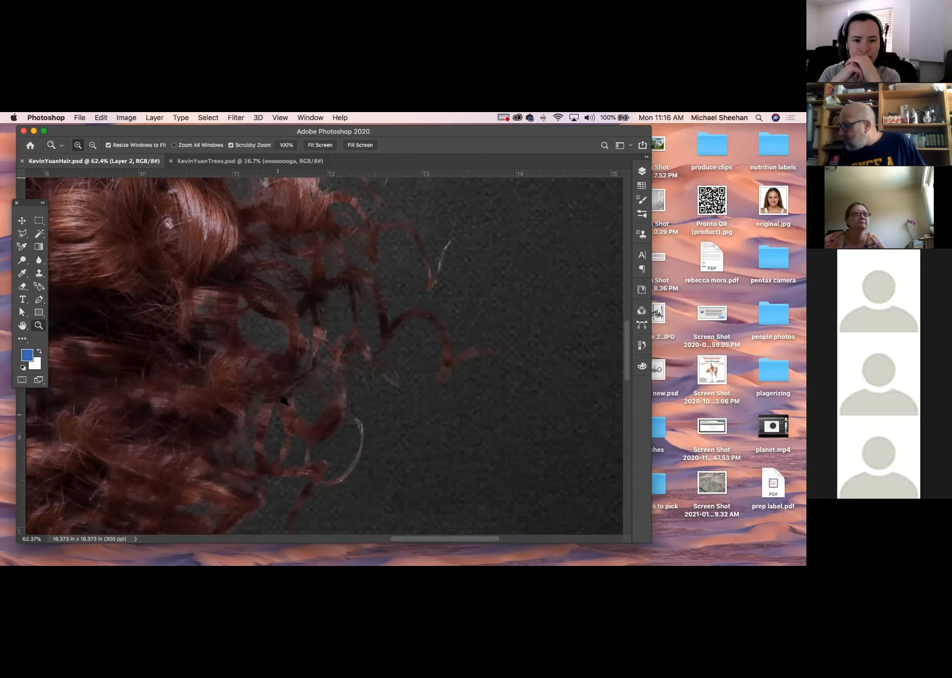
drag(298, 374, 369, 411)
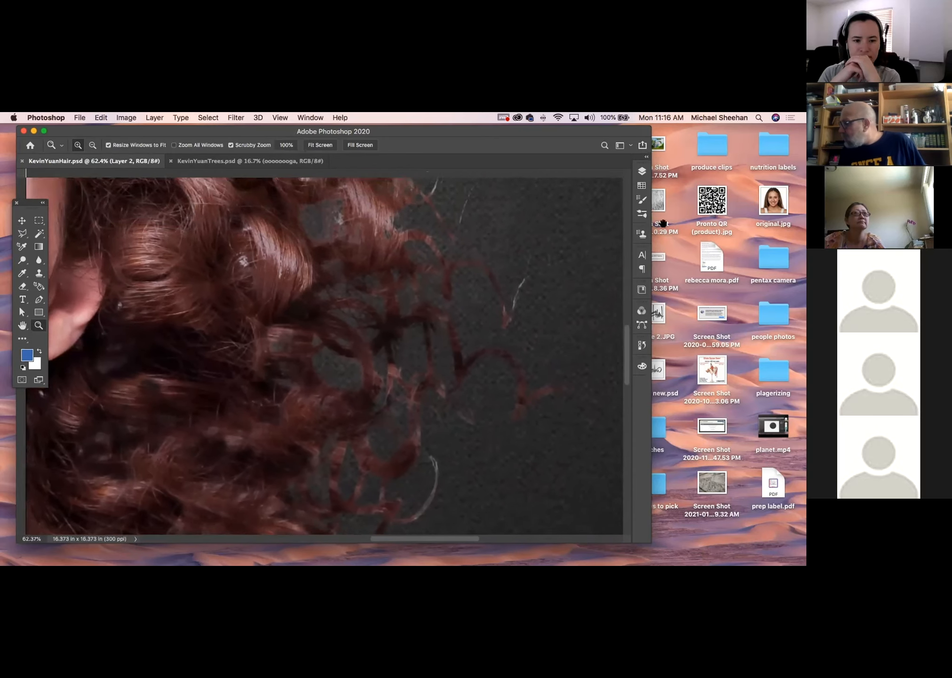
Step: Clone darker hair over the curls on Layer 0's image with the Clone Stamp in Darken mode at 73% opacity
click(641, 170)
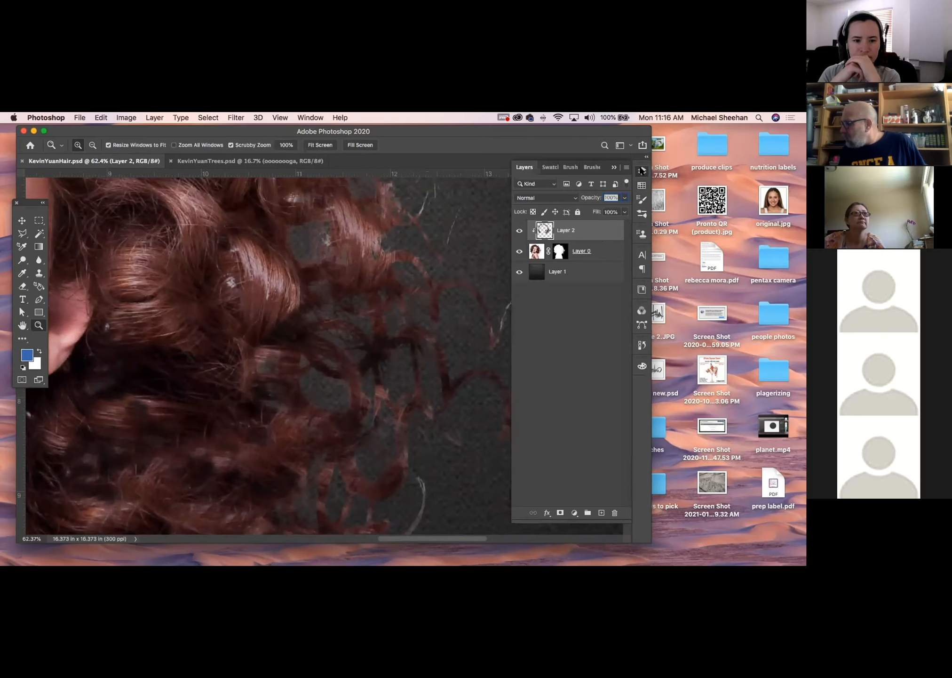
click(22, 221)
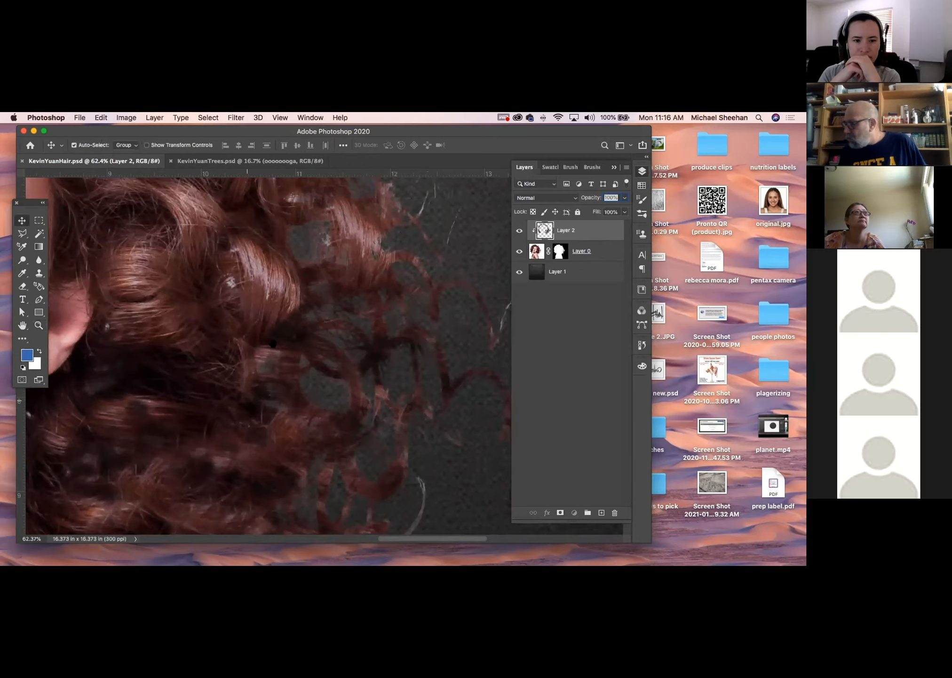
scroll(297, 366, down, 5)
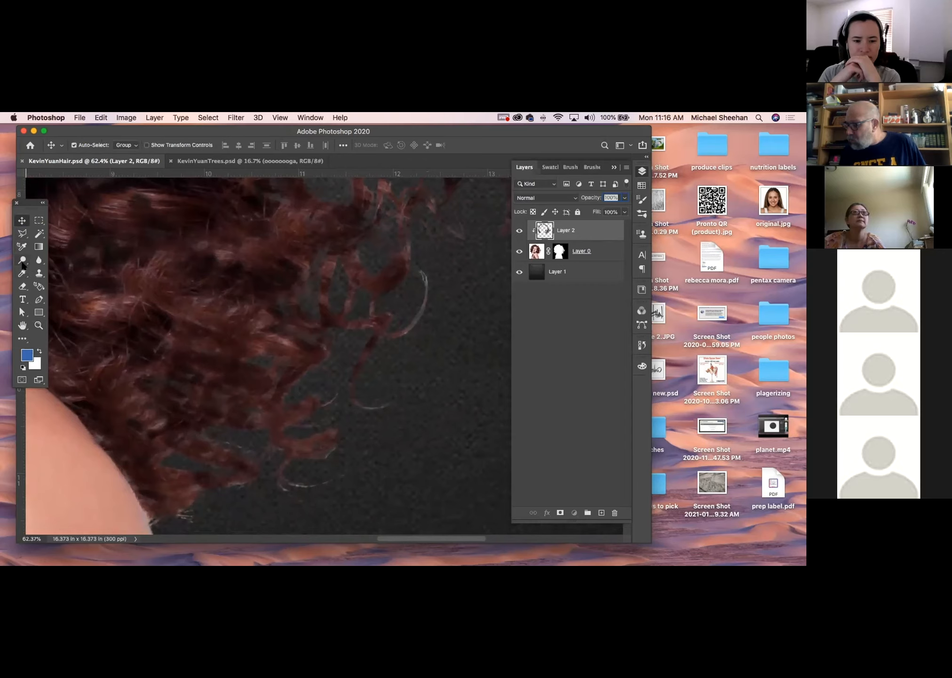
click(39, 272)
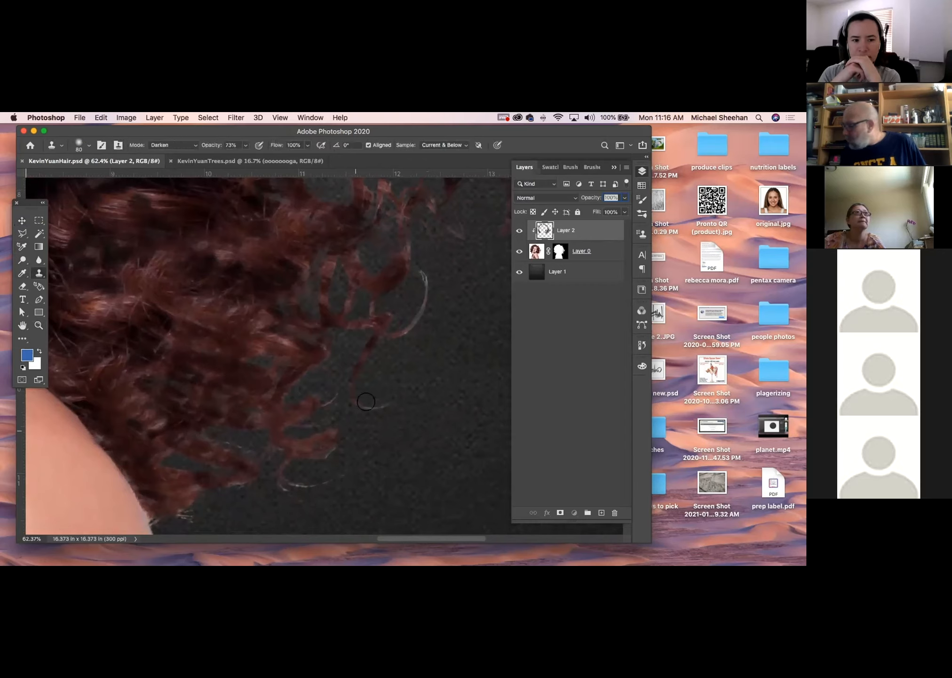
click(276, 336)
click(488, 280)
click(539, 251)
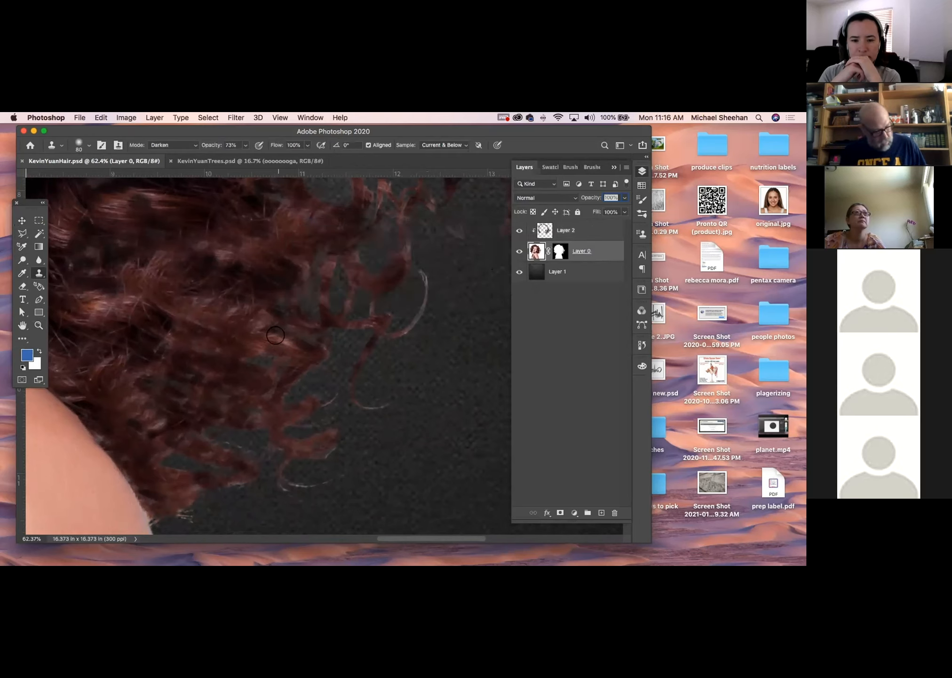
key(b)
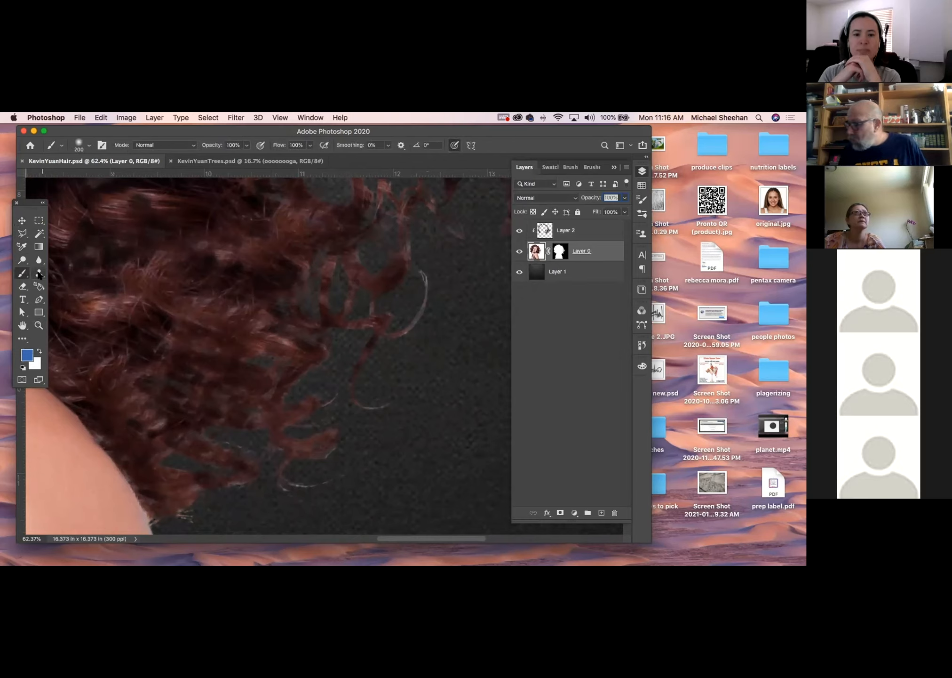
click(39, 273)
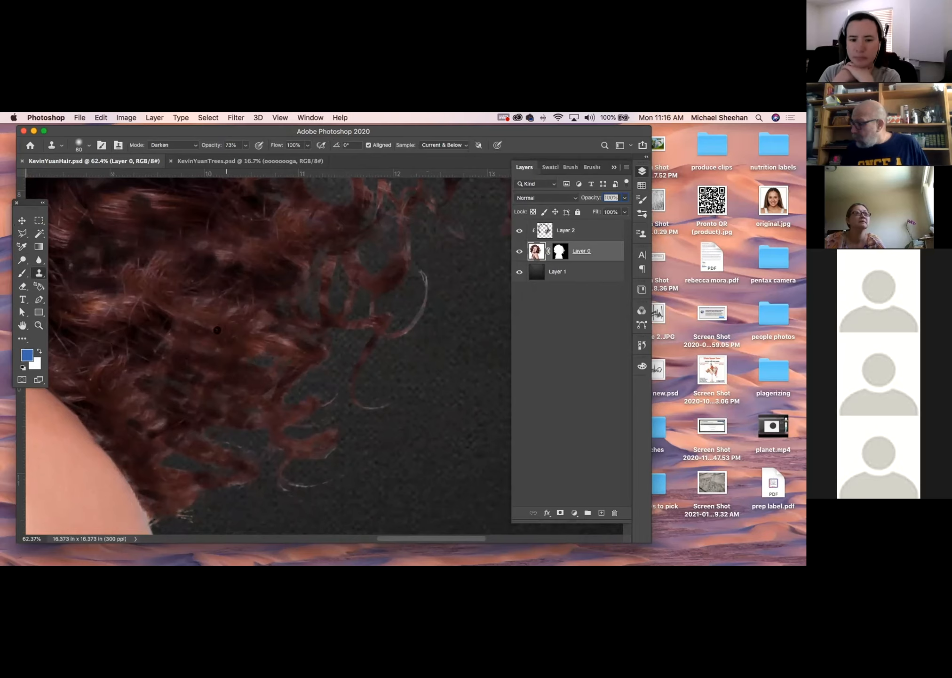
alt+click(298, 275)
drag(314, 314, 292, 326)
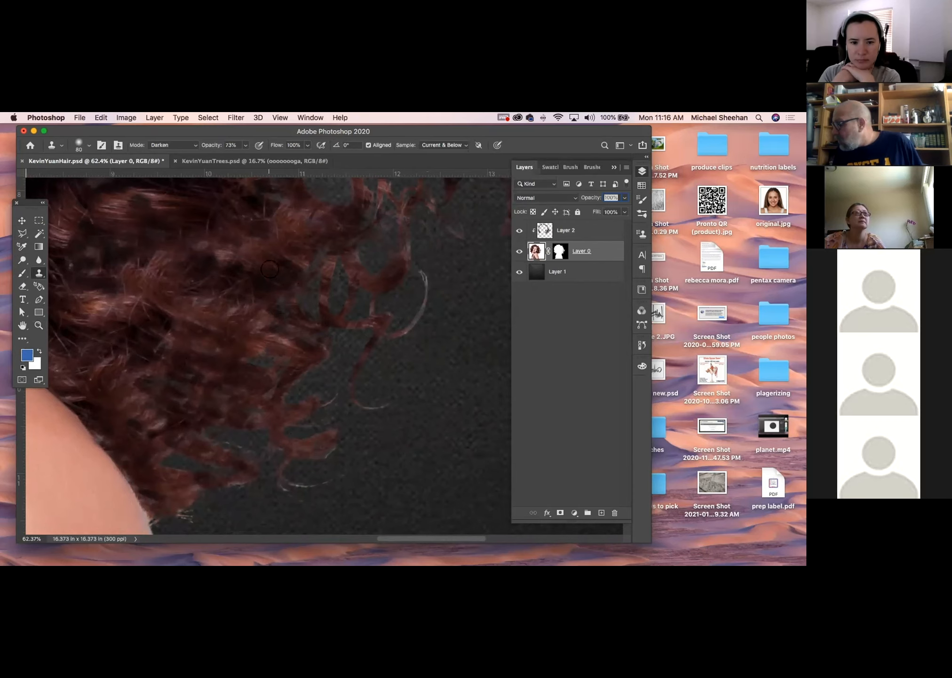
Step: Brighten the dark background on Layer 1 with Levels, setting the midtone input to 2.02
scroll(268, 328, up, 4)
right_click(278, 309)
key(Escape)
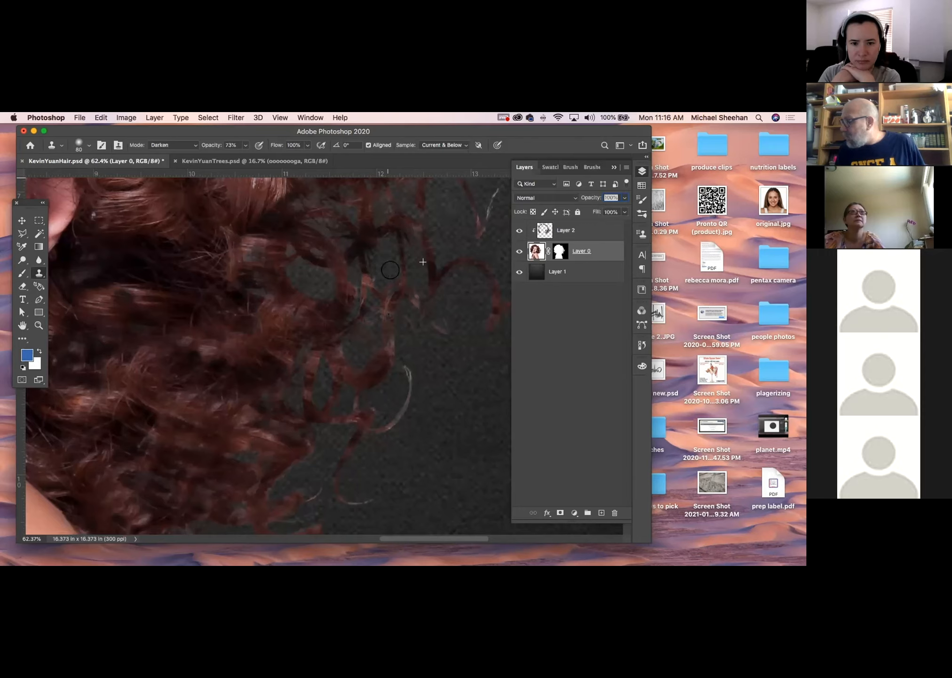
click(547, 273)
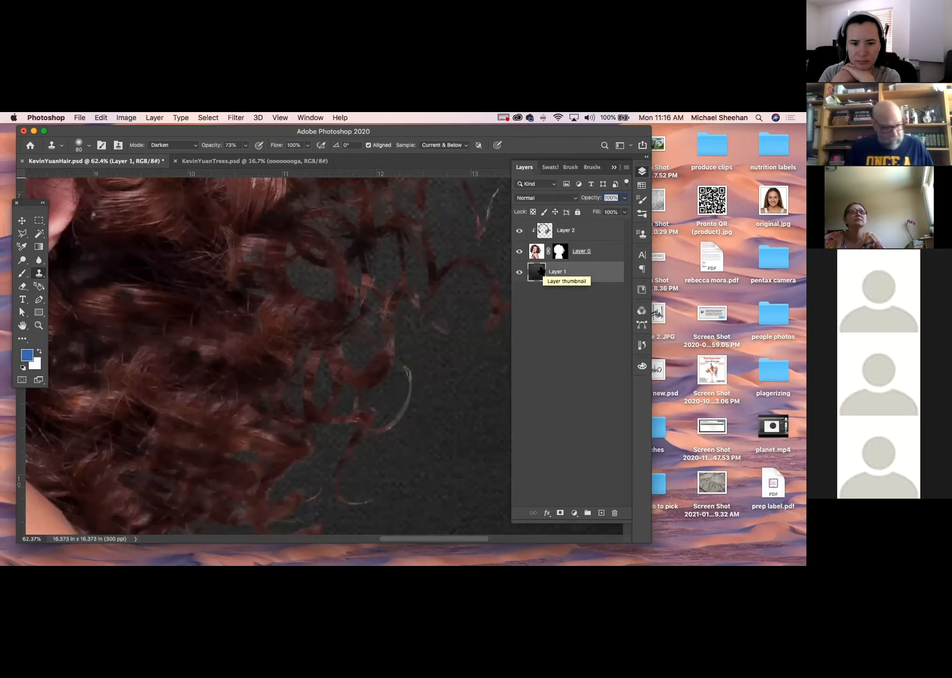
key(super+l)
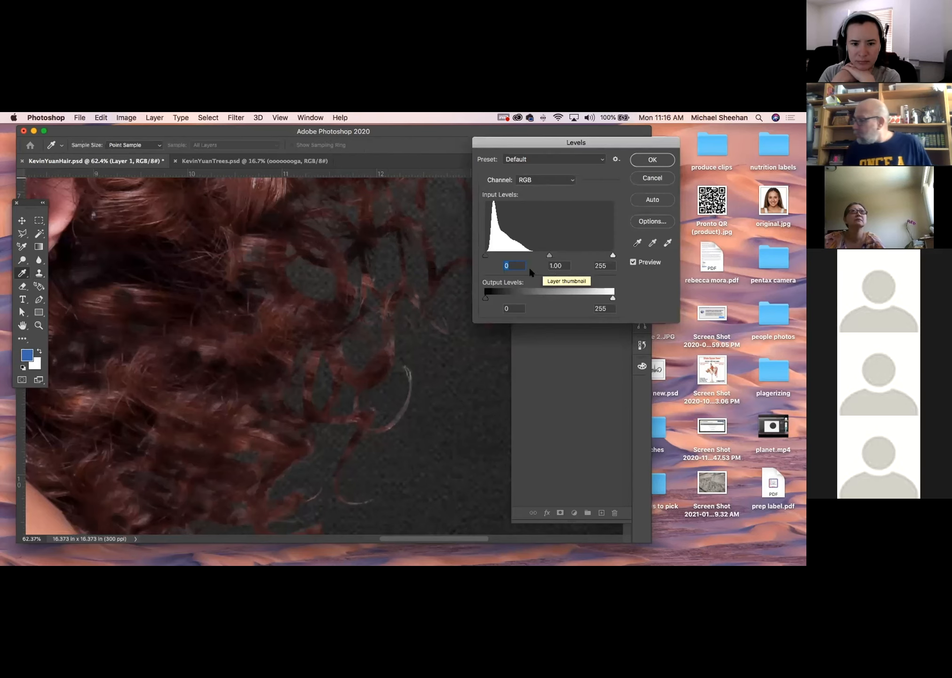
drag(516, 258, 515, 258)
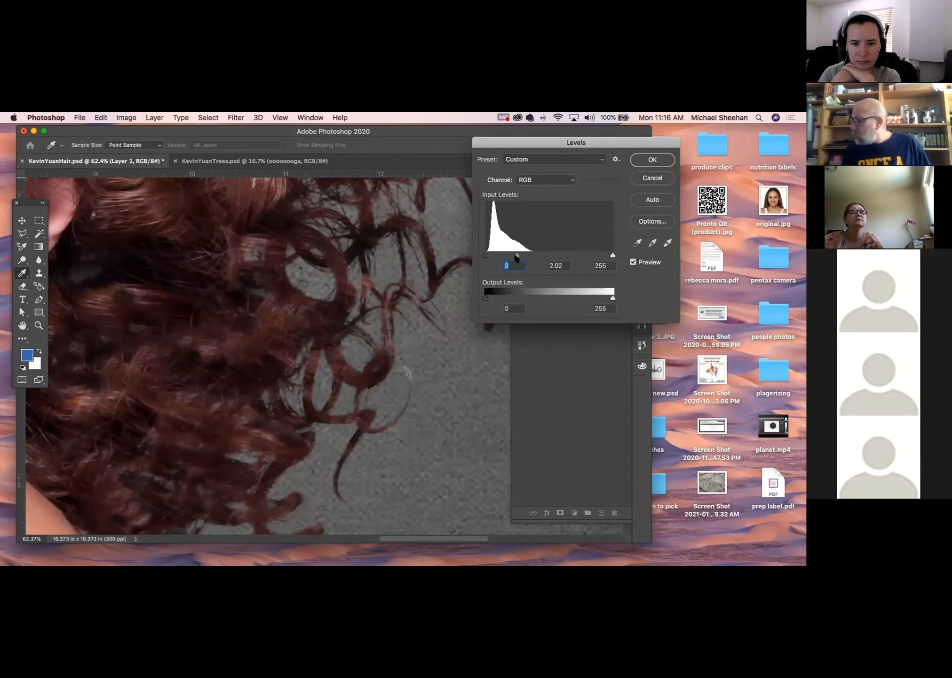
key(Return)
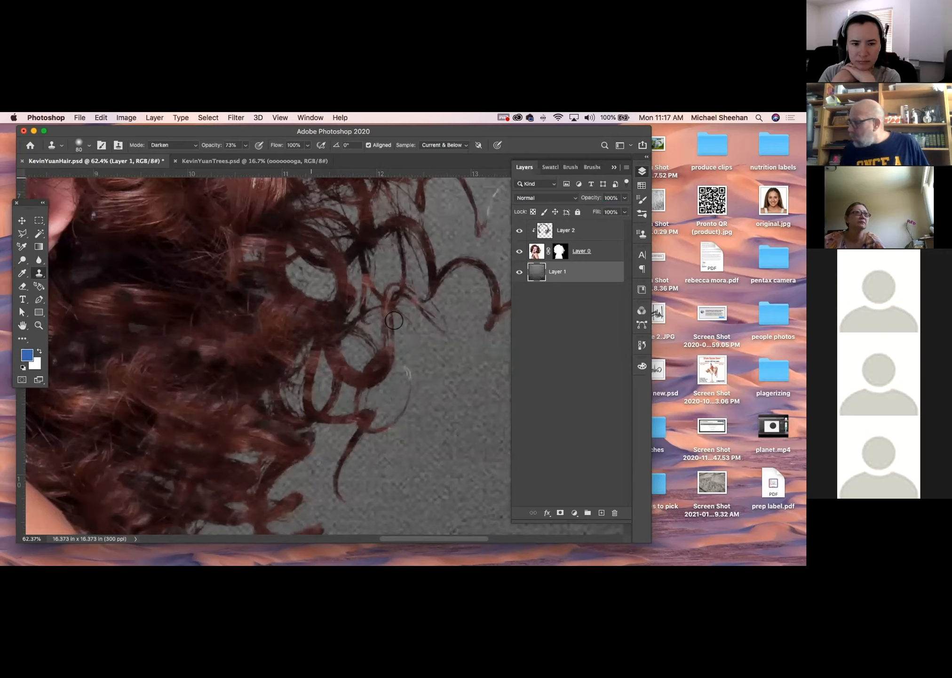
Step: Examine the masked curls against the lightened background, from beside the ear up to the crown
click(318, 284)
mouse_move(318, 284)
mouse_down()
mouse_move(296, 292)
mouse_move(317, 310)
mouse_move(433, 510)
mouse_up()
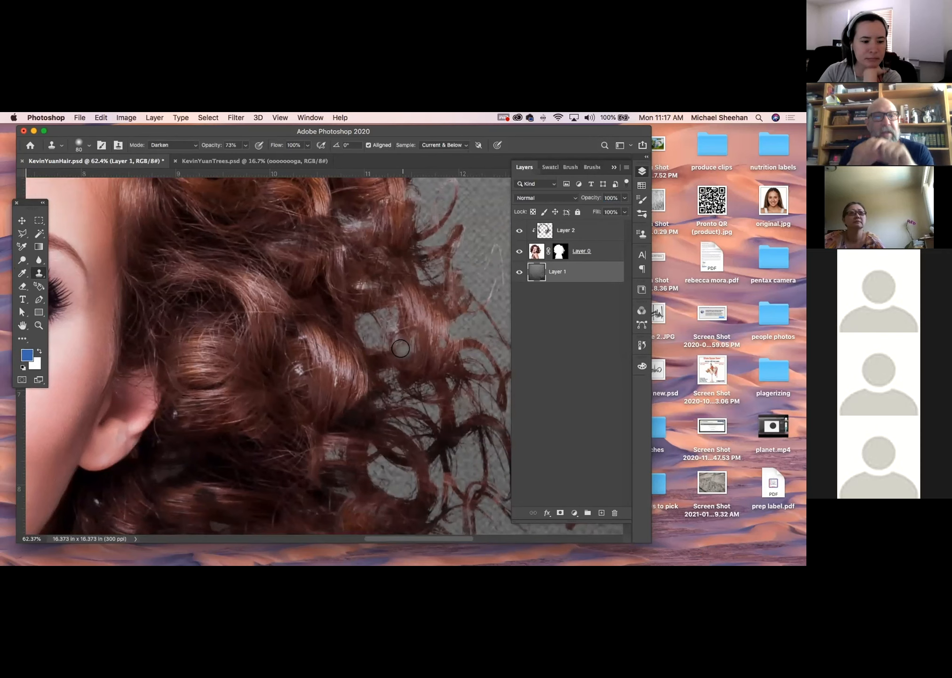
scroll(367, 319, up, 3)
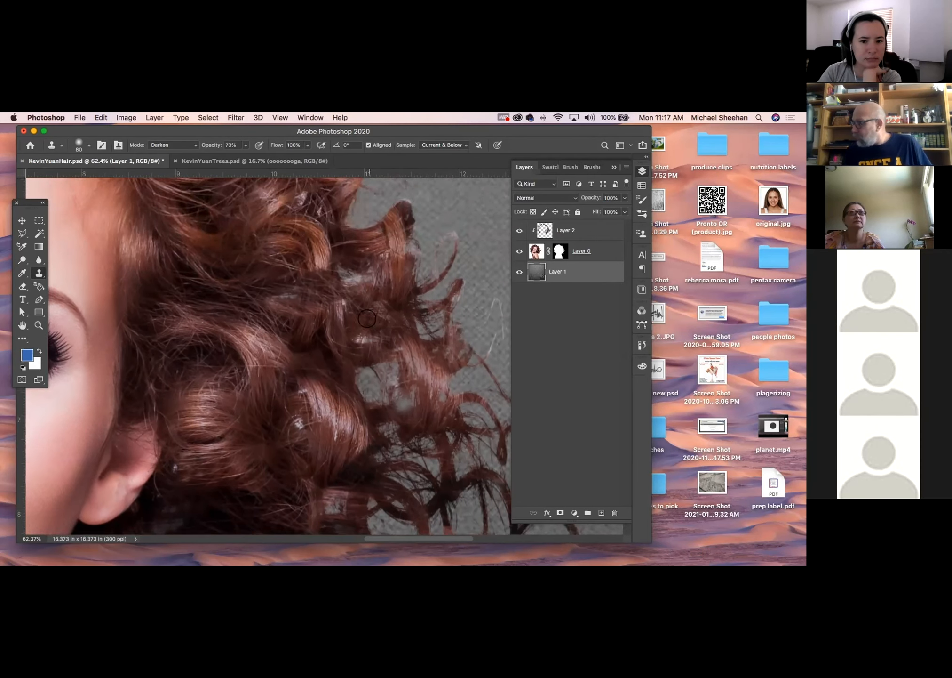
scroll(367, 319, up, 10)
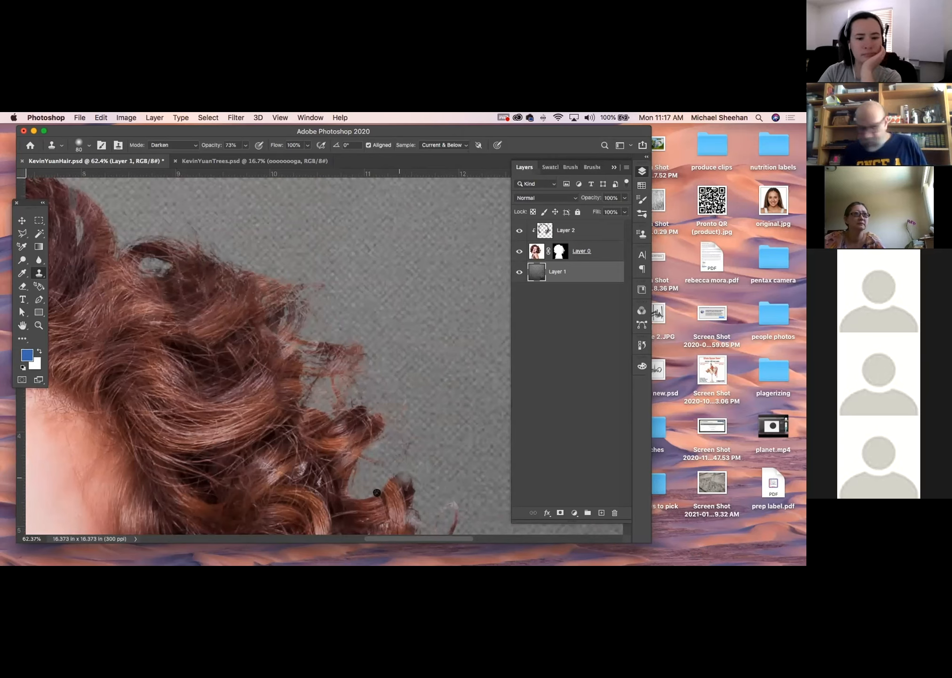
Step: Clone darker hair over the loose curls on Layer 0's image, from beside the brow down to the ear, in Darken mode at 73% opacity
mouse_move(402, 480)
mouse_down()
mouse_move(414, 461)
mouse_move(406, 475)
mouse_up()
alt+click(364, 515)
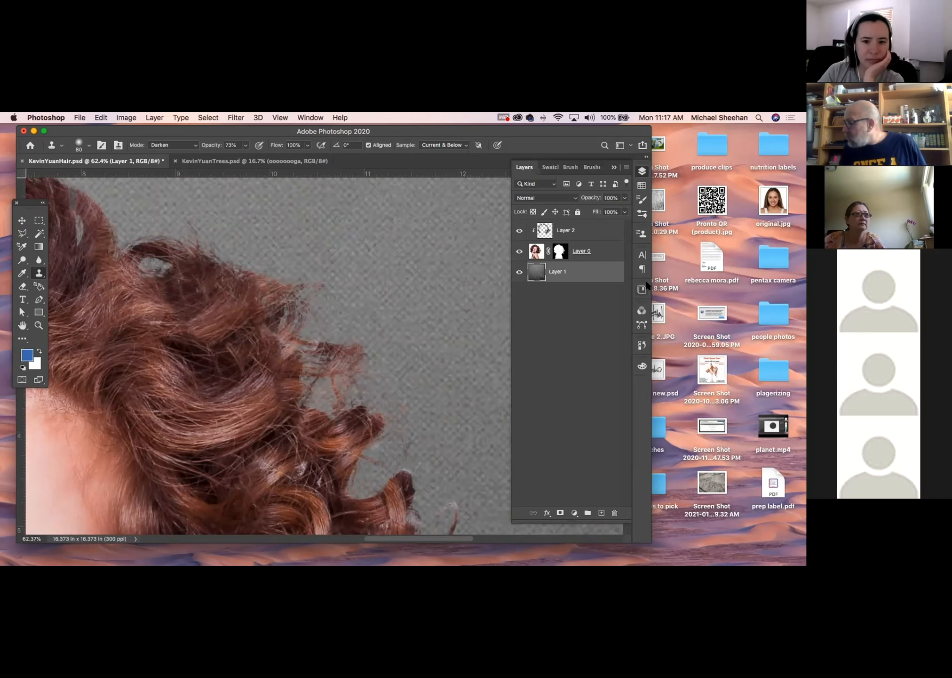
click(545, 230)
click(536, 251)
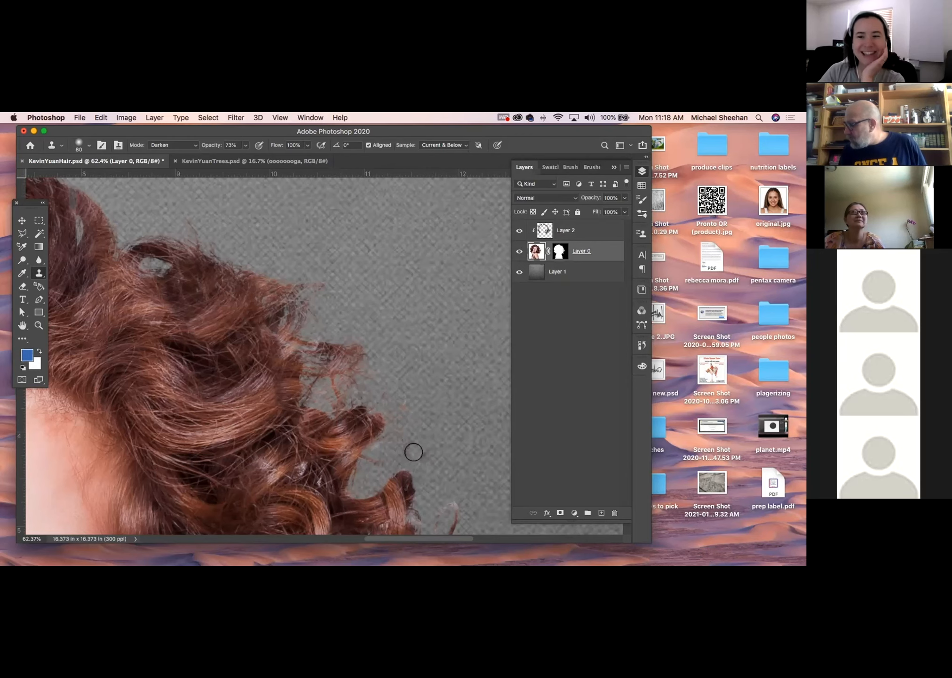
scroll(414, 451, down, 5)
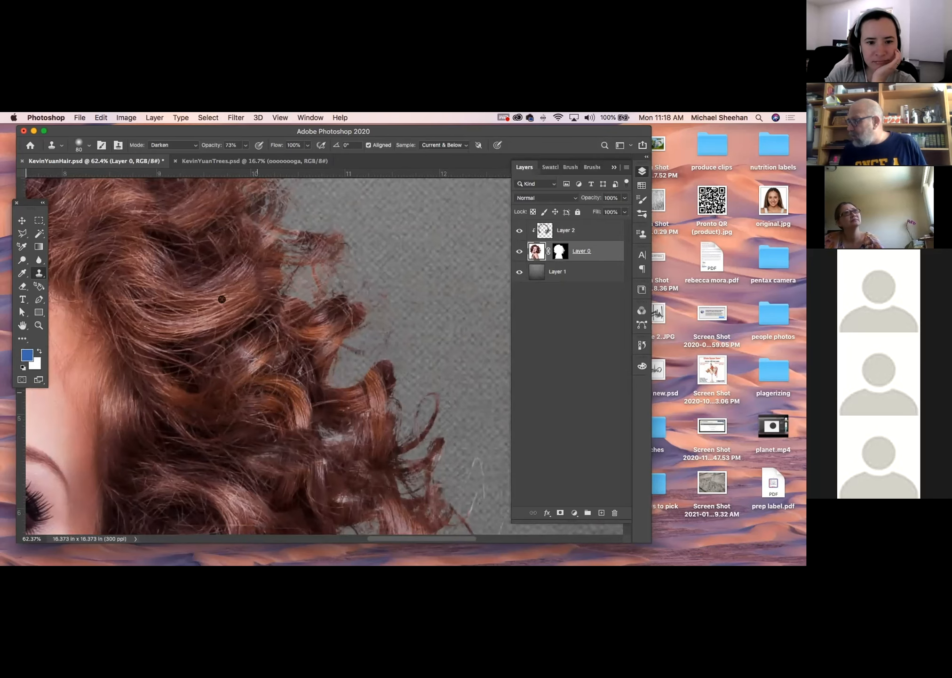
alt+click(389, 453)
drag(484, 466, 454, 508)
drag(354, 379, 307, 248)
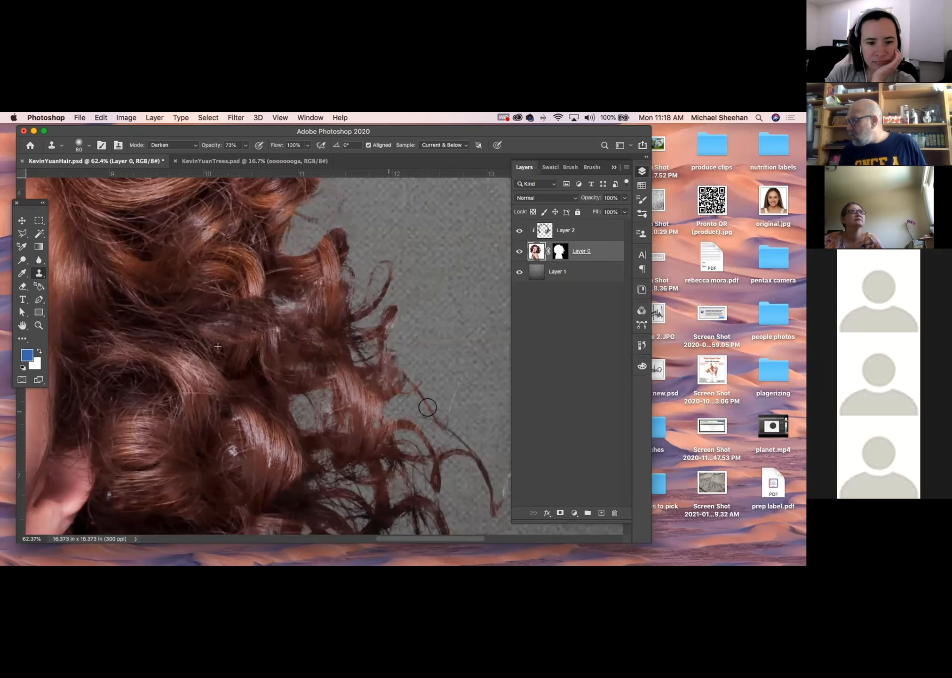
drag(416, 470, 405, 488)
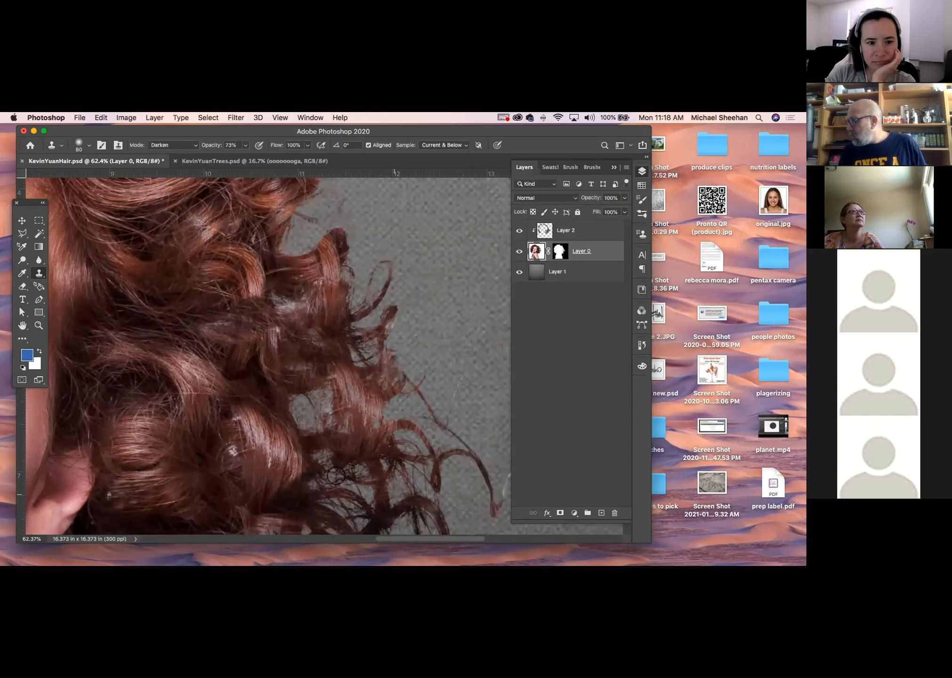
Step: Clone dark strands over the curls between the ear and shoulder on Layer 0's image with the Clone Stamp
scroll(451, 465, down, 5)
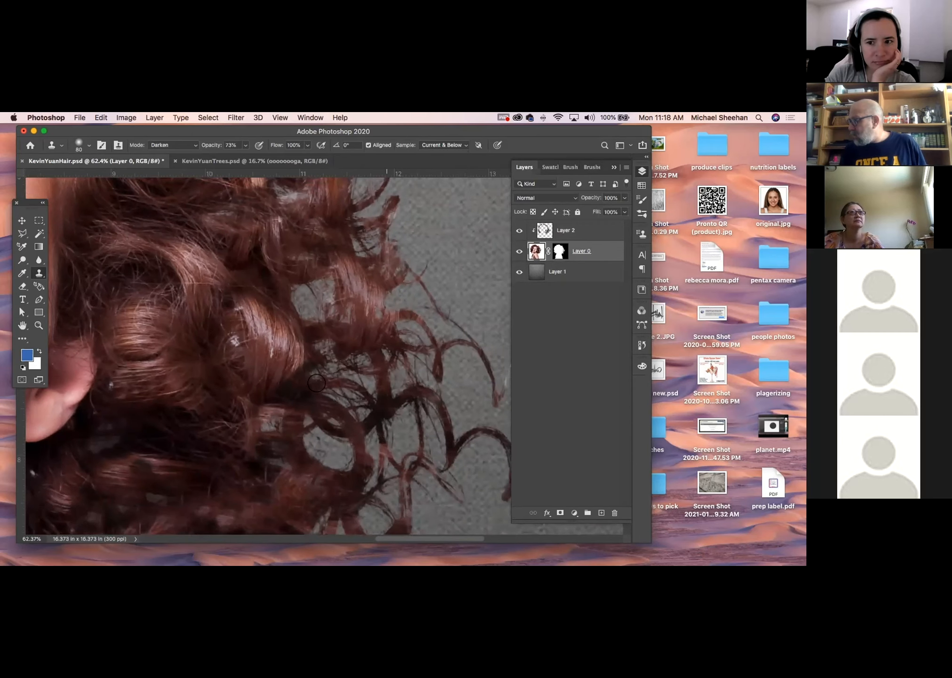
alt+click(234, 266)
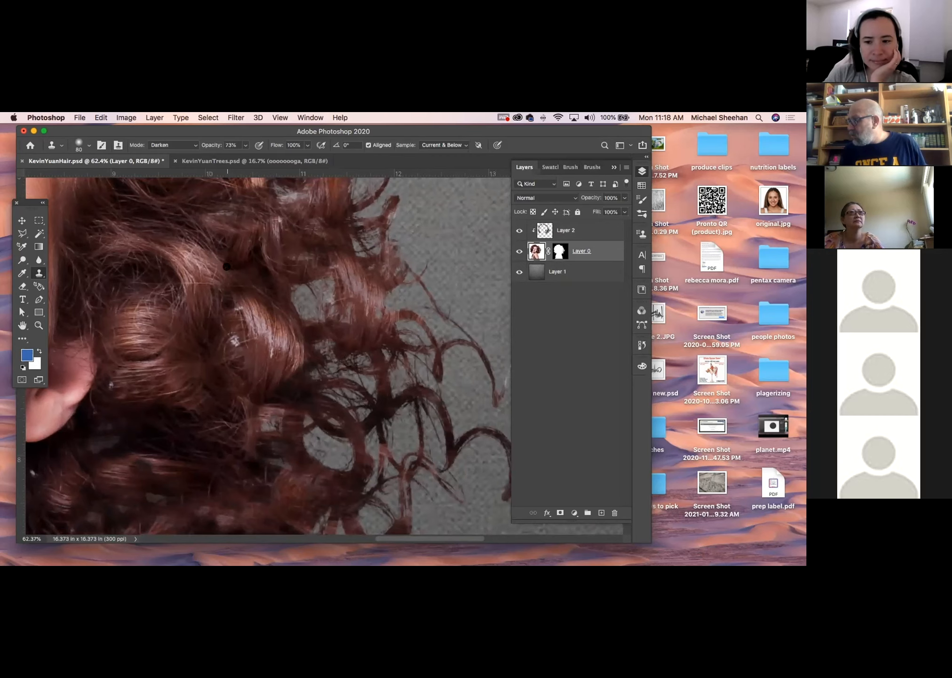
mouse_move(313, 323)
mouse_down()
mouse_move(303, 364)
mouse_move(358, 389)
mouse_move(251, 438)
mouse_move(292, 433)
mouse_move(295, 415)
mouse_move(340, 484)
mouse_up()
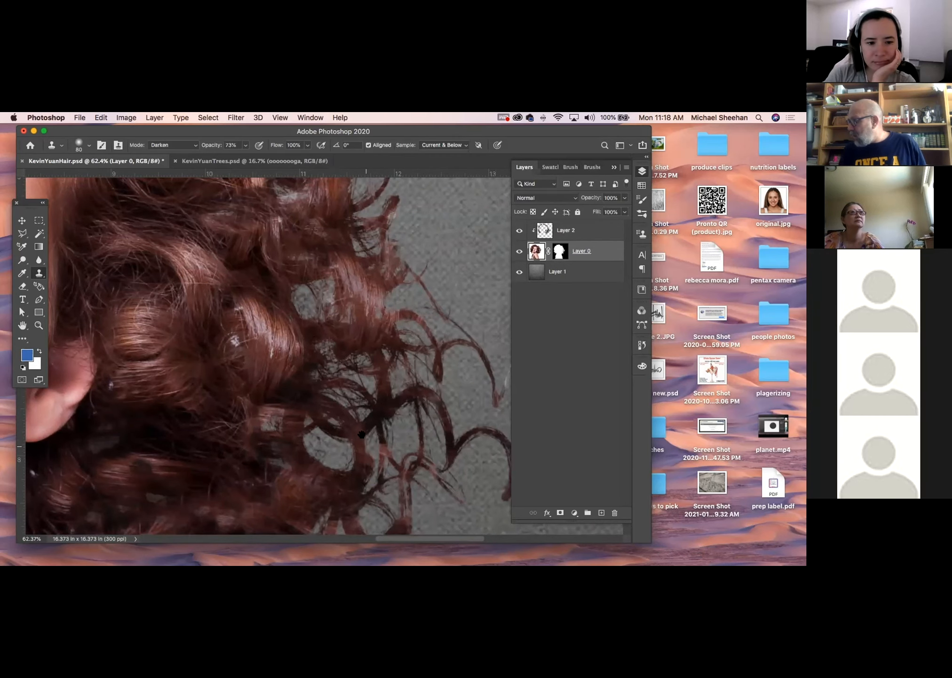
scroll(361, 434, down, 5)
scroll(361, 434, right, 2)
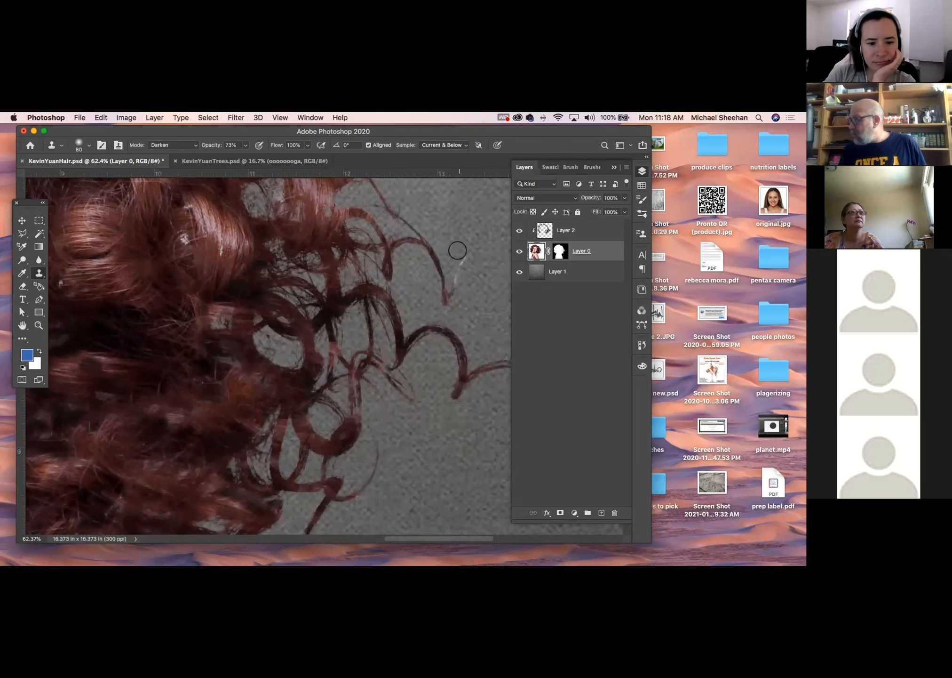
scroll(353, 378, down, 7)
scroll(353, 377, left, 3)
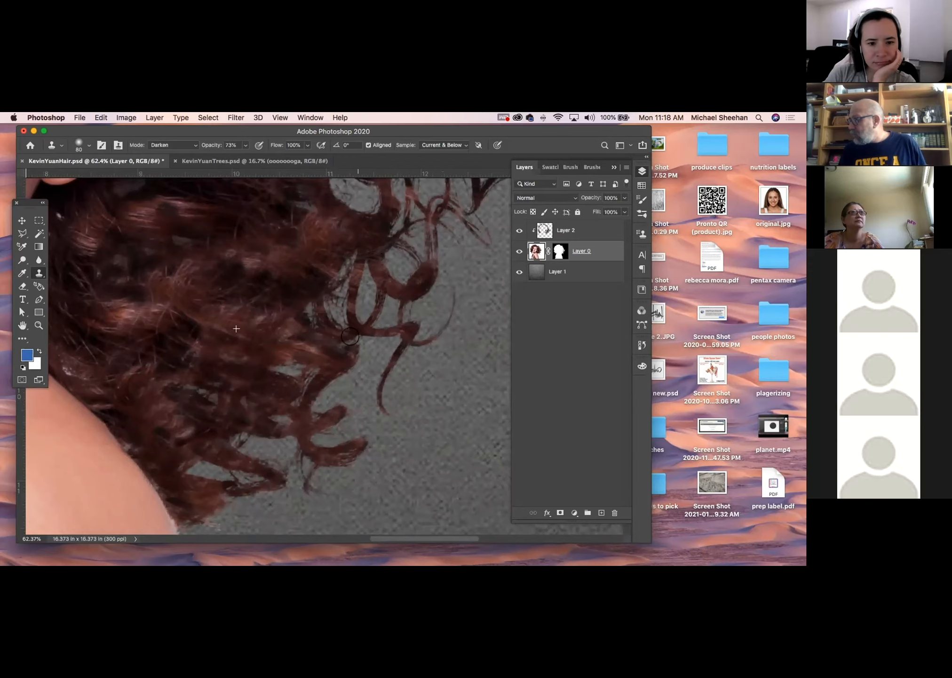
scroll(250, 366, left, 5)
scroll(251, 366, up, 4)
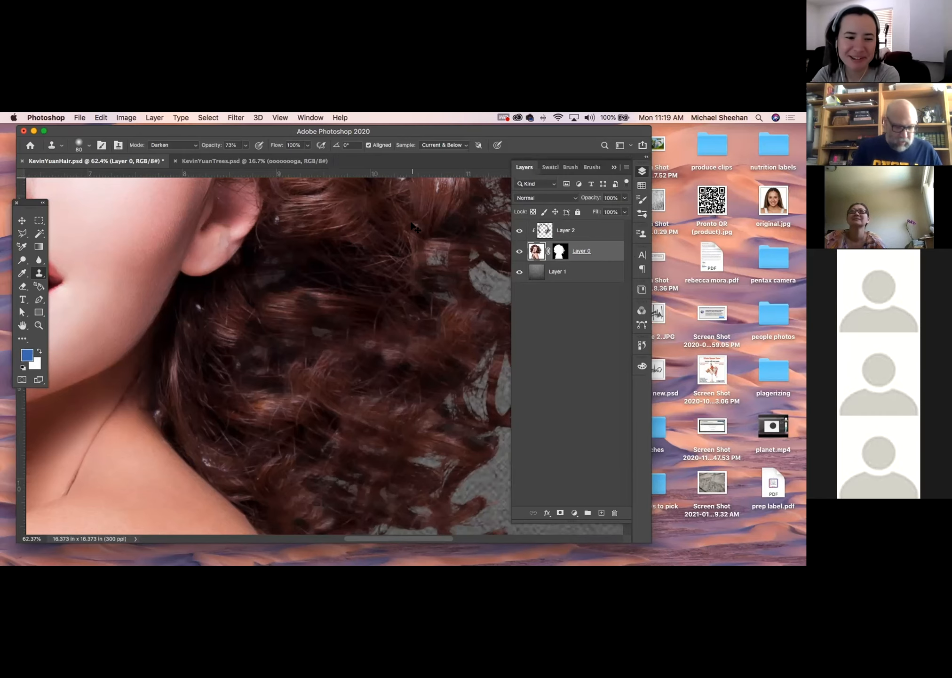
Step: View the whole hair composite against its lightened background, and bring up the red sunset trees composite in full for inspection
key(super+minus)
key(super+minus)
key(super+minus)
key(super+minus)
key(super+minus)
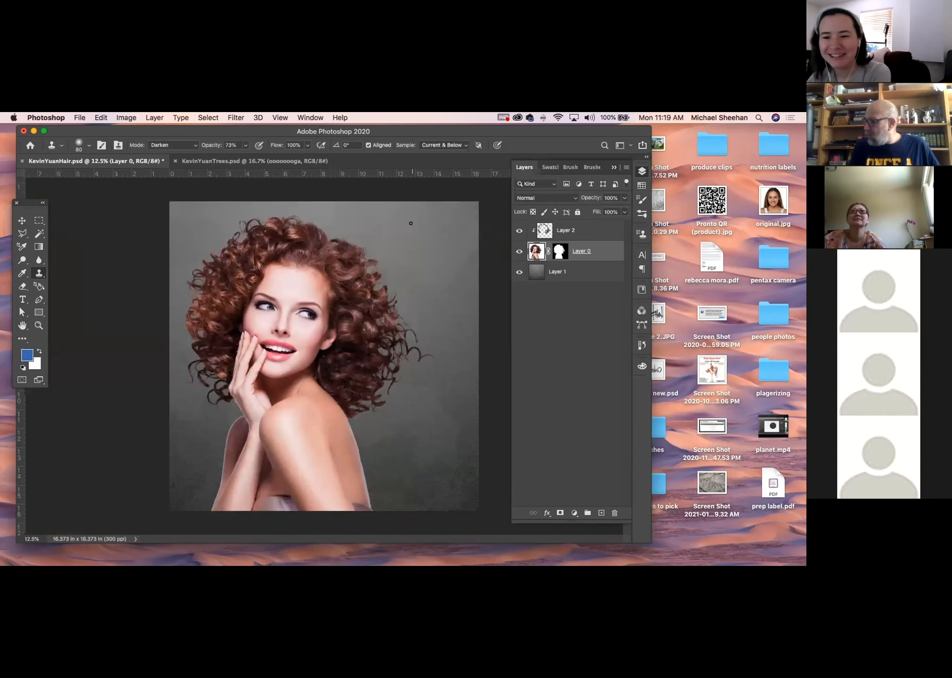
click(217, 161)
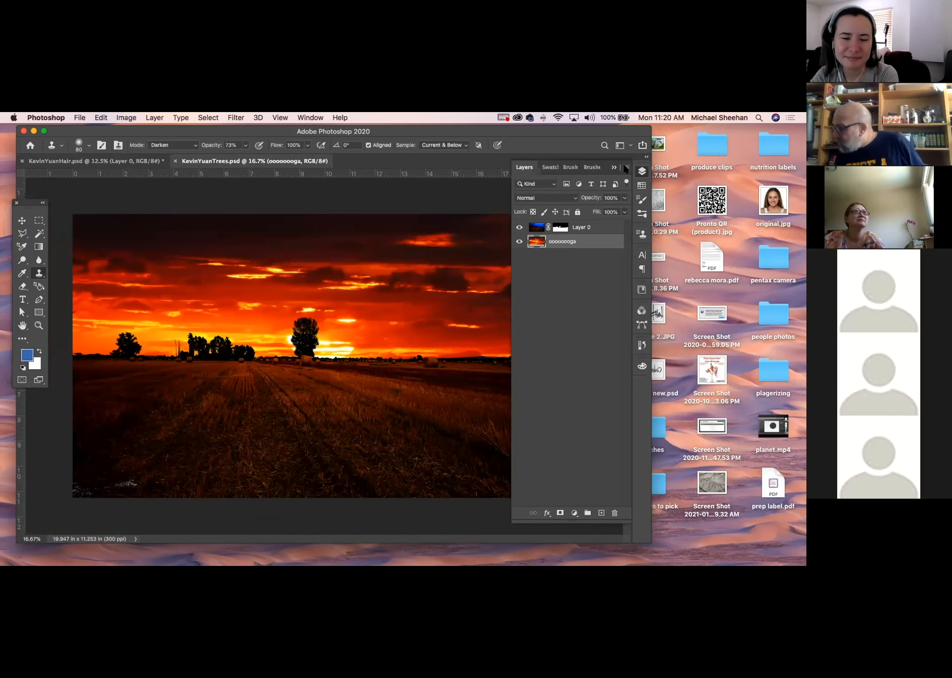
click(642, 171)
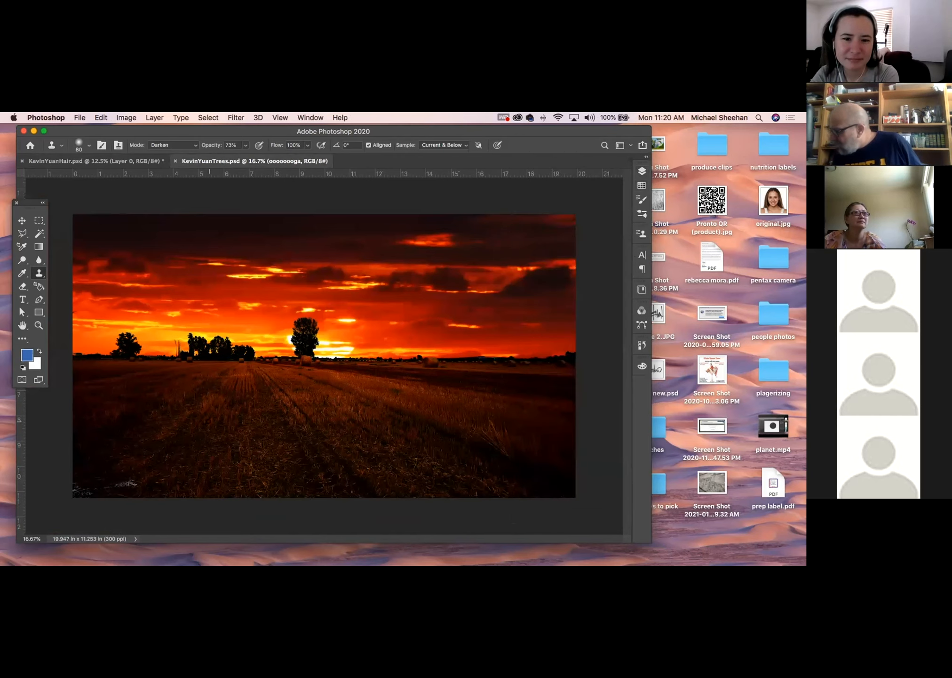
click(21, 220)
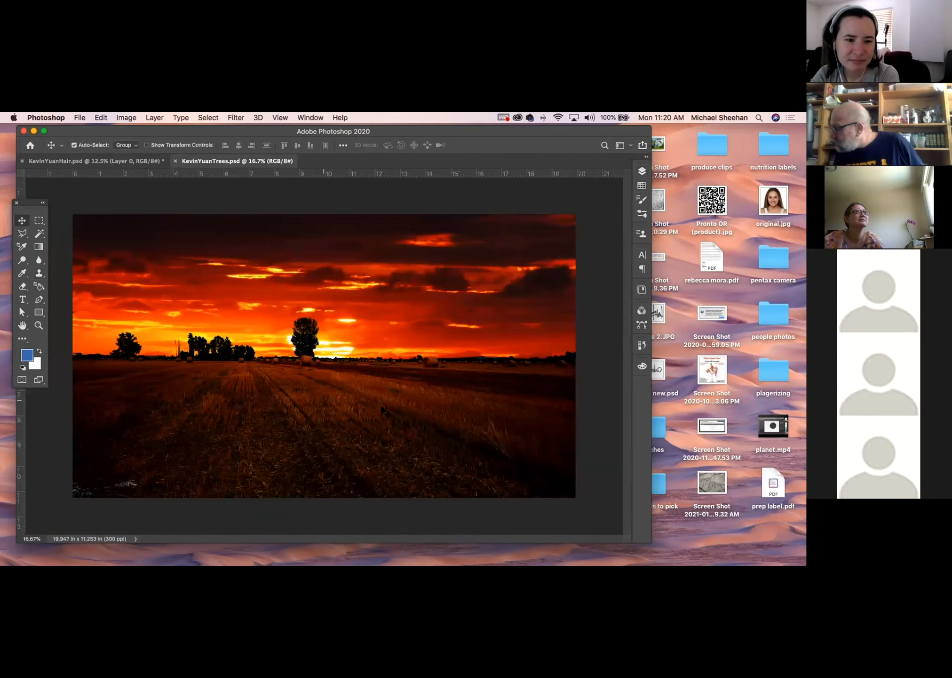
Step: Close the hair composite without saving its changes and close the red sunset trees composite
click(22, 160)
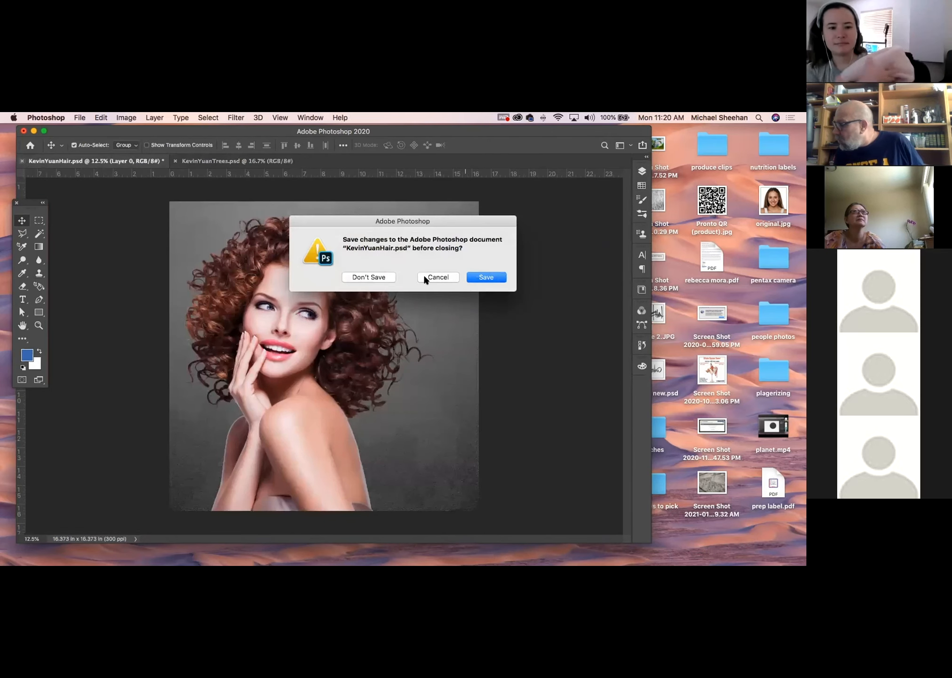
click(357, 279)
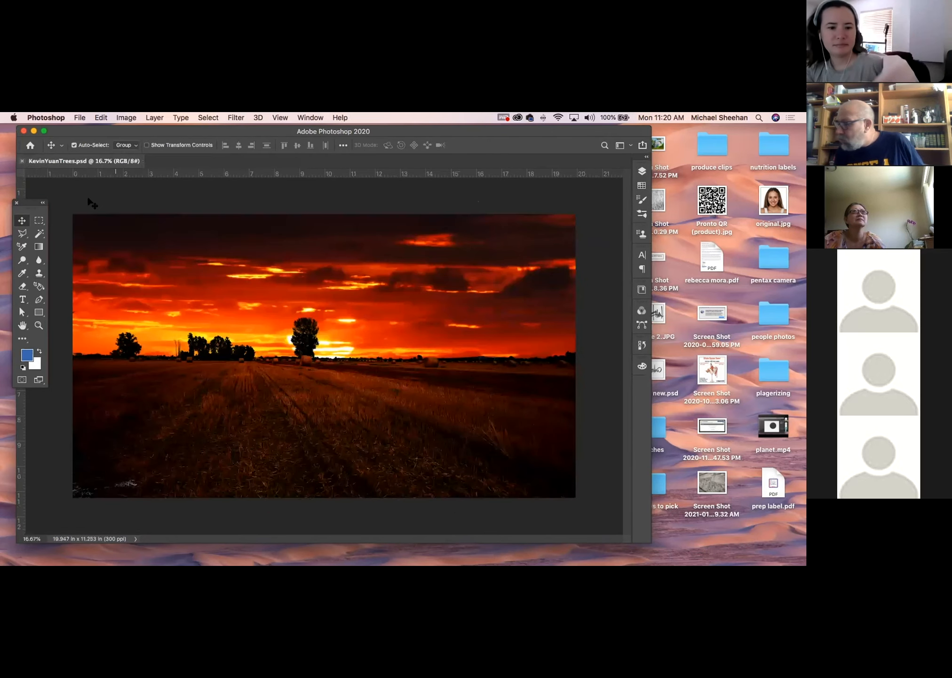
click(23, 161)
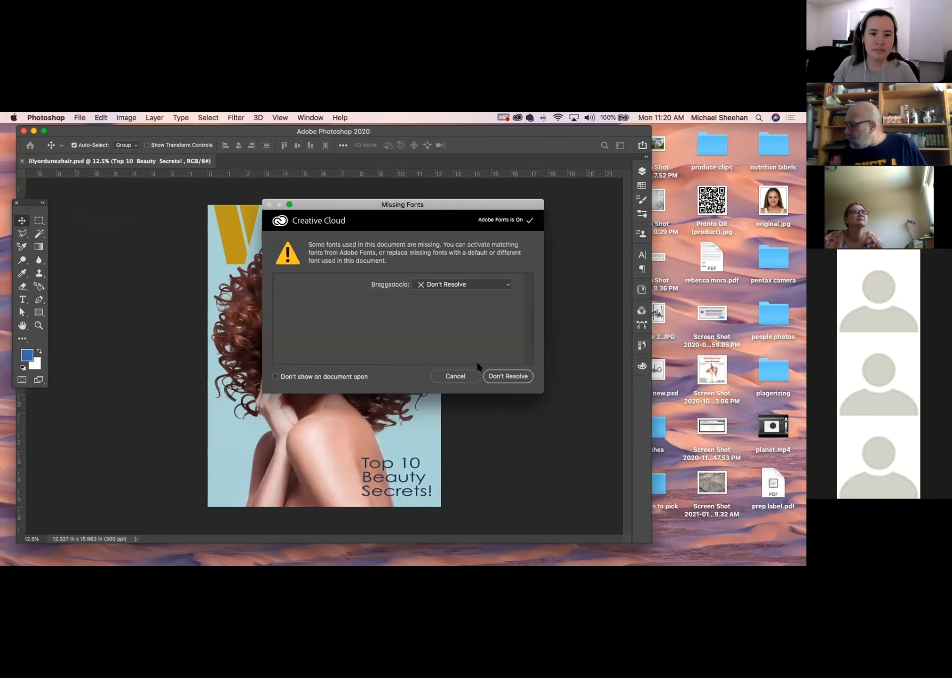
Step: Leave the Vogue cover's missing Braggadocio font unresolved, and compare the orange sunset trees composite with Layer 0 hidden and shown
click(499, 376)
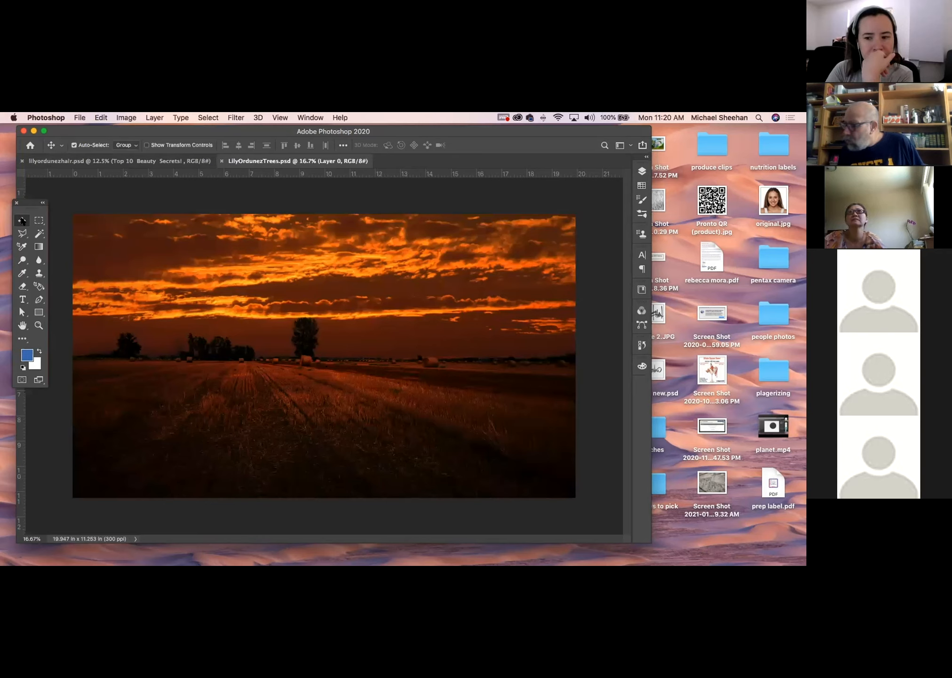
click(641, 171)
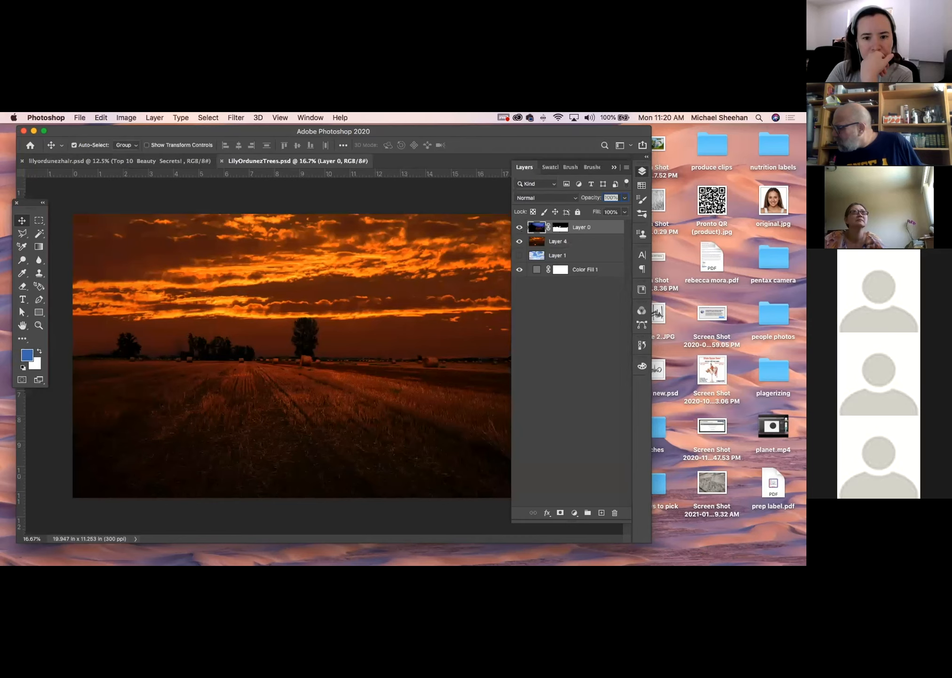
click(519, 226)
click(520, 227)
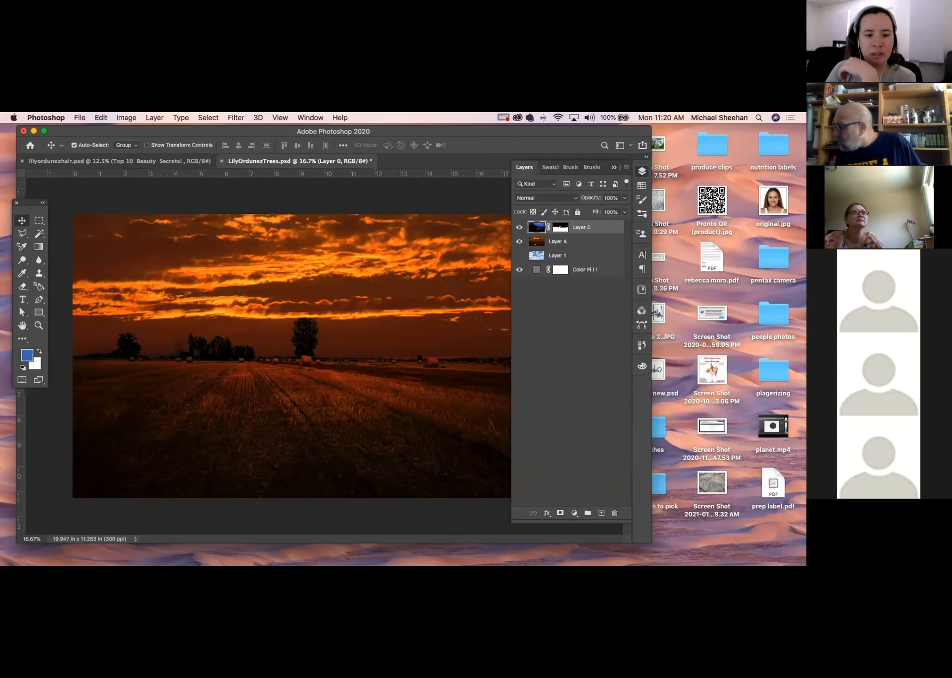
click(642, 171)
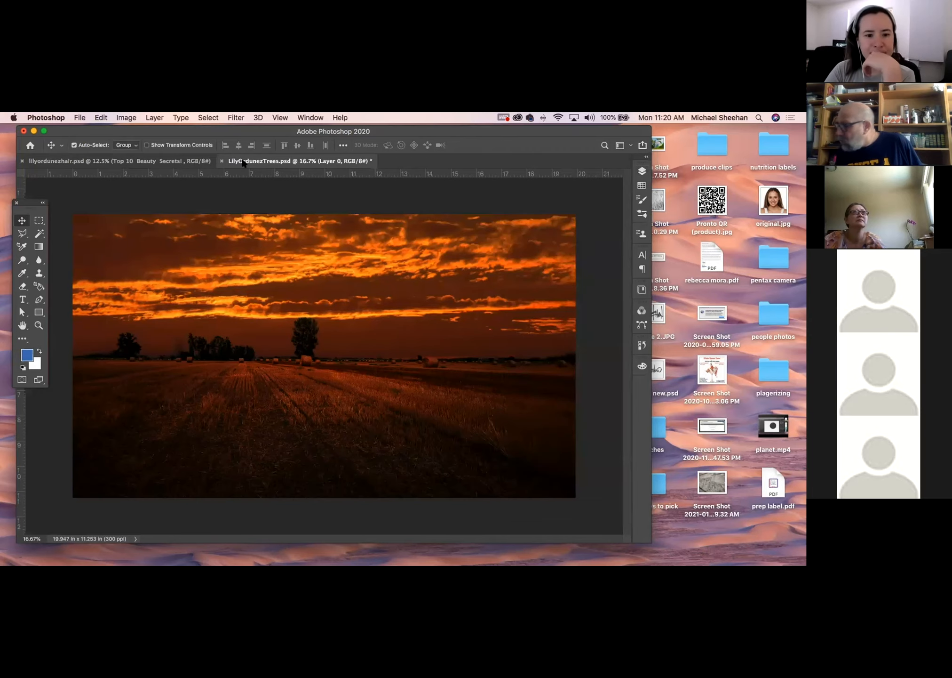
Step: Bring up the Vogue cover and magnify the curls against the pale blue background for inspection
click(187, 161)
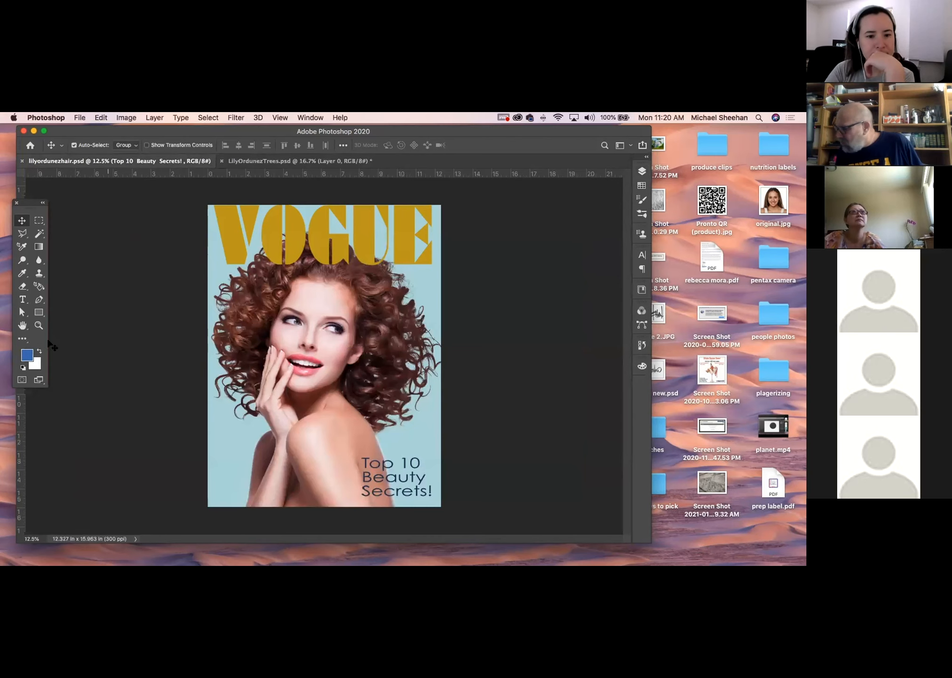
click(39, 325)
drag(426, 329, 500, 383)
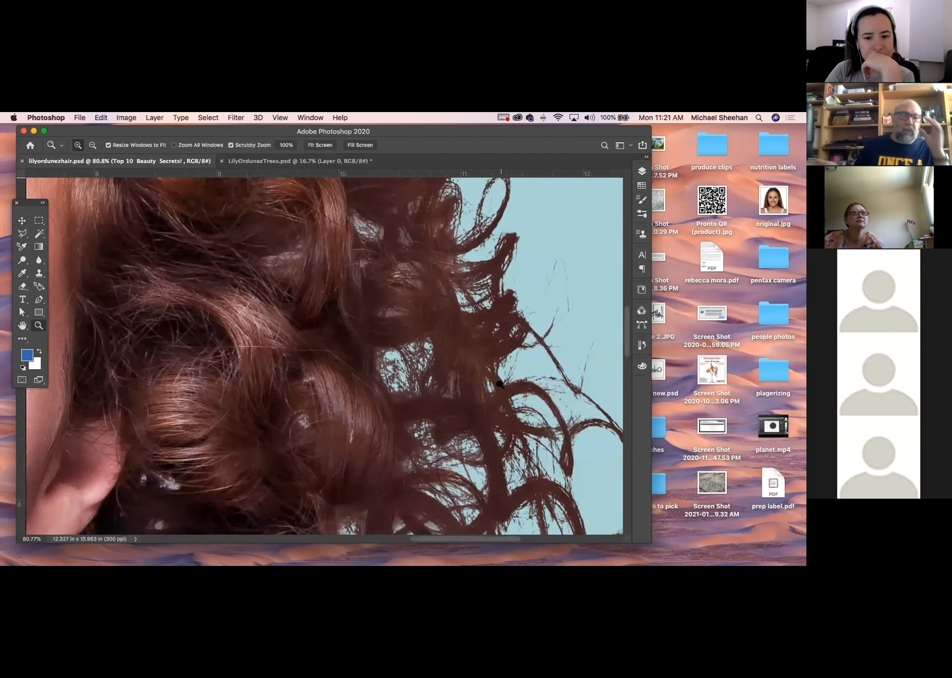
drag(511, 379, 454, 353)
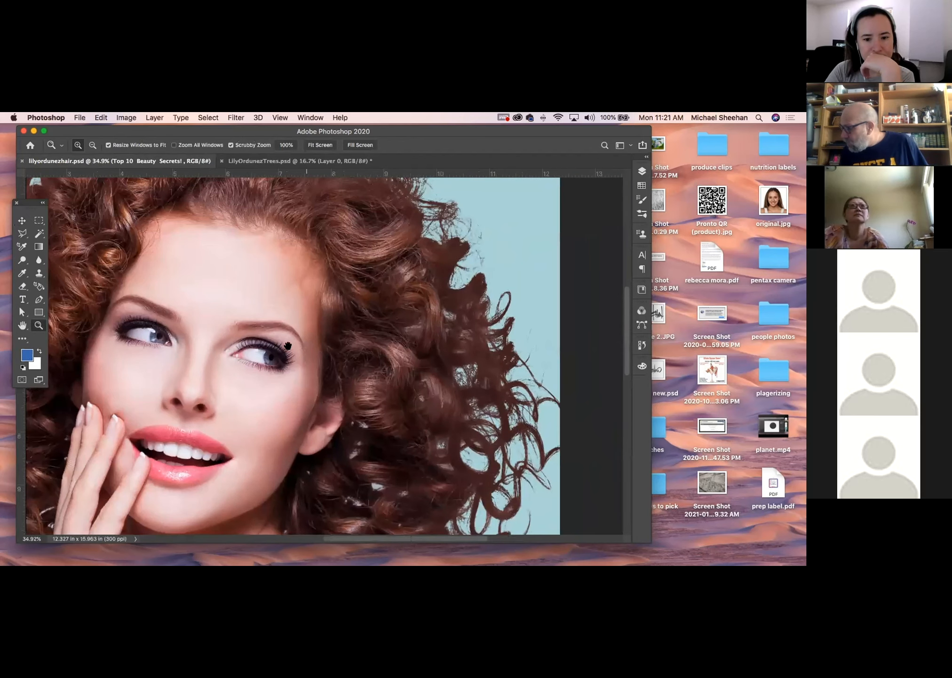
drag(288, 347, 334, 372)
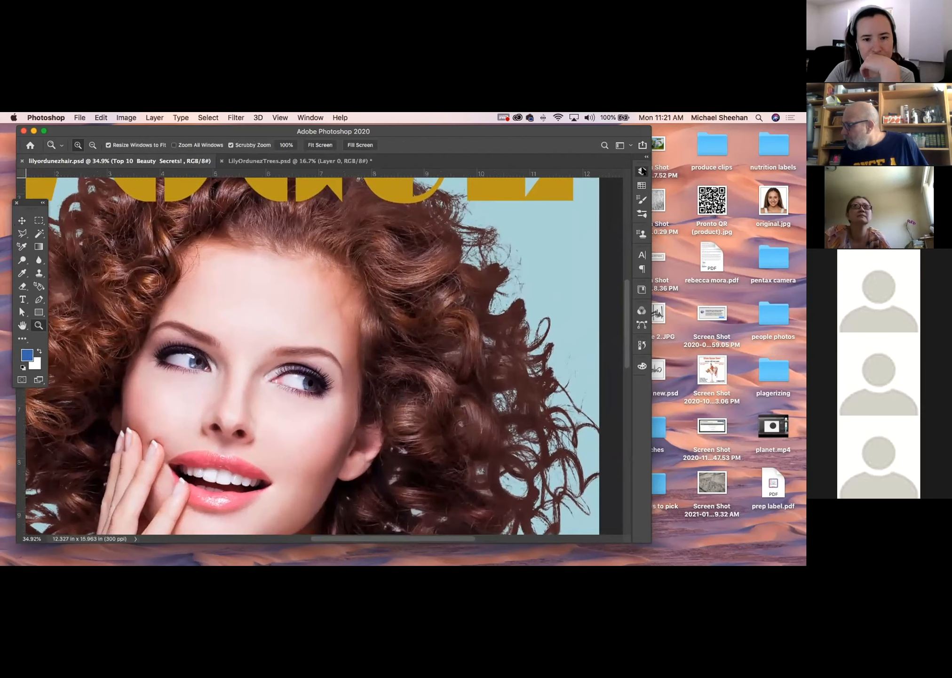
Step: Clone hair over the curls beside the face on the cover's Layer 0 image with a 125-pixel Clone Stamp in Darken mode at 73% opacity
click(642, 170)
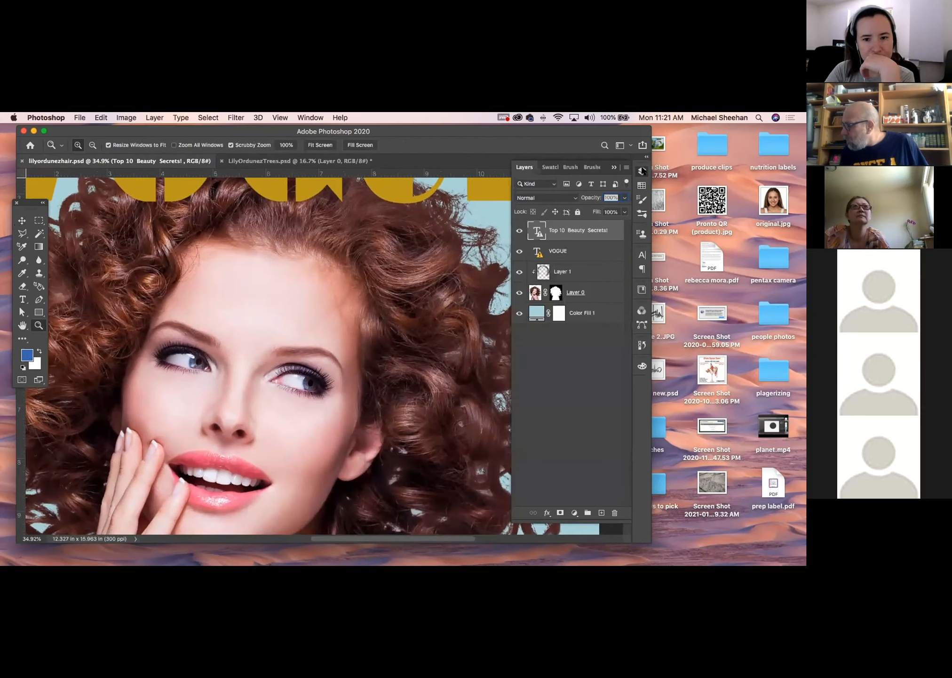
click(586, 278)
drag(447, 361, 308, 363)
key(super+r)
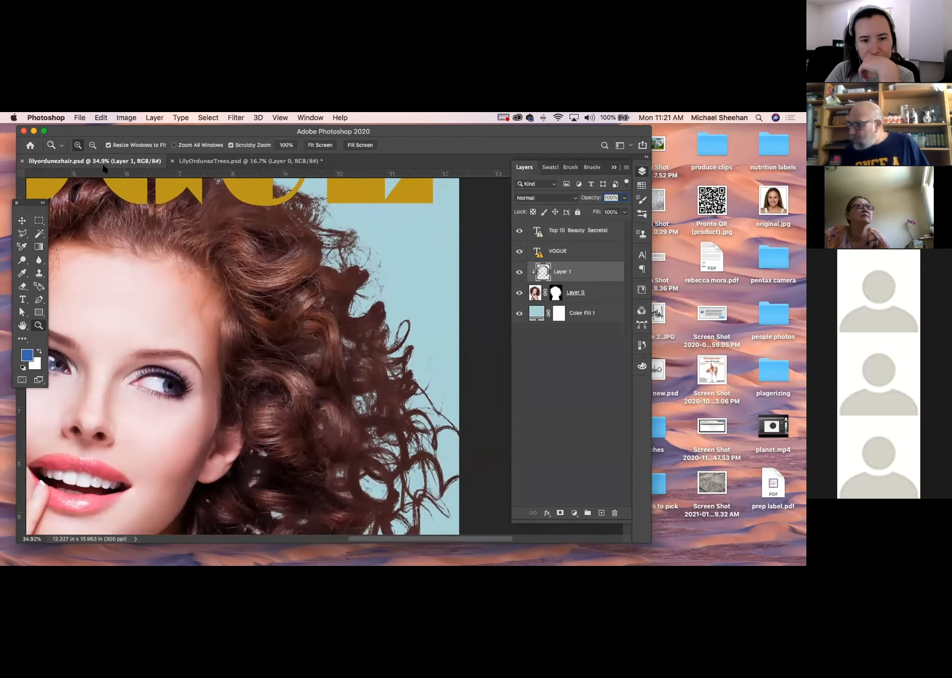
click(40, 277)
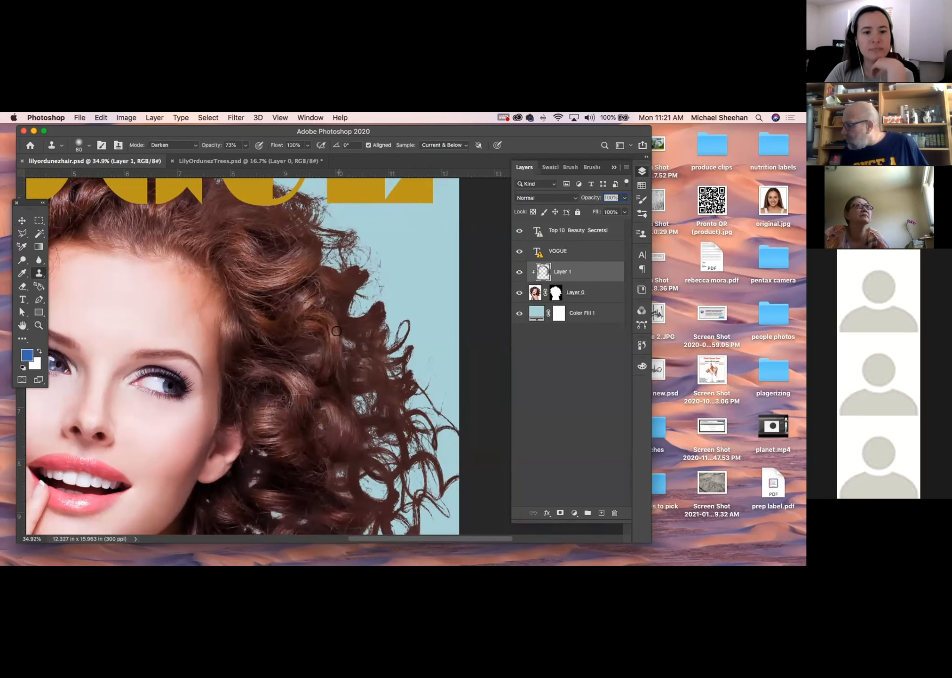
click(537, 292)
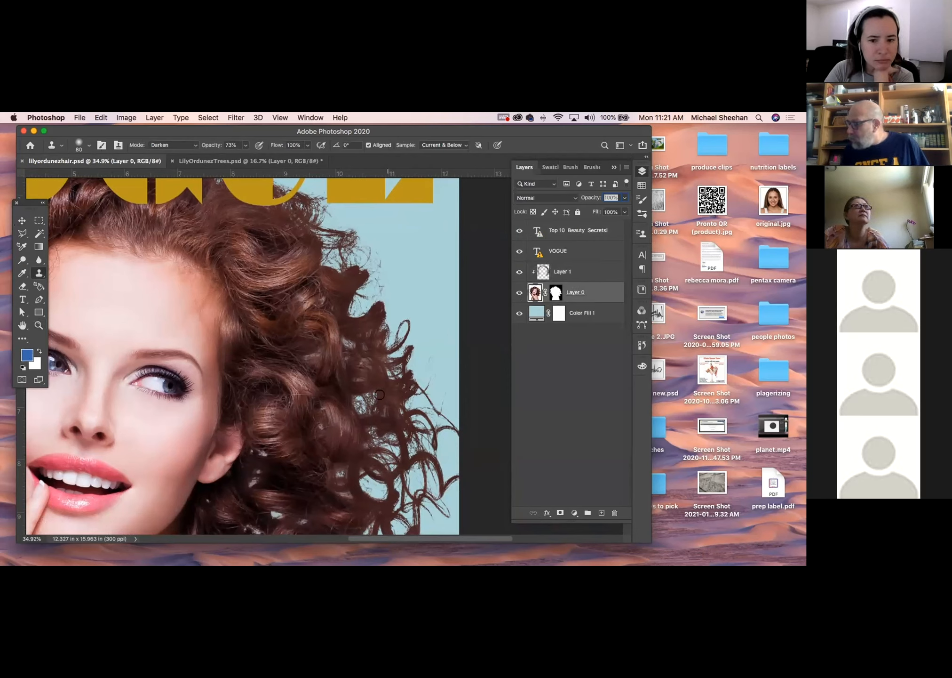
key(bracketright)
key(bracketright)
key(bracketright)
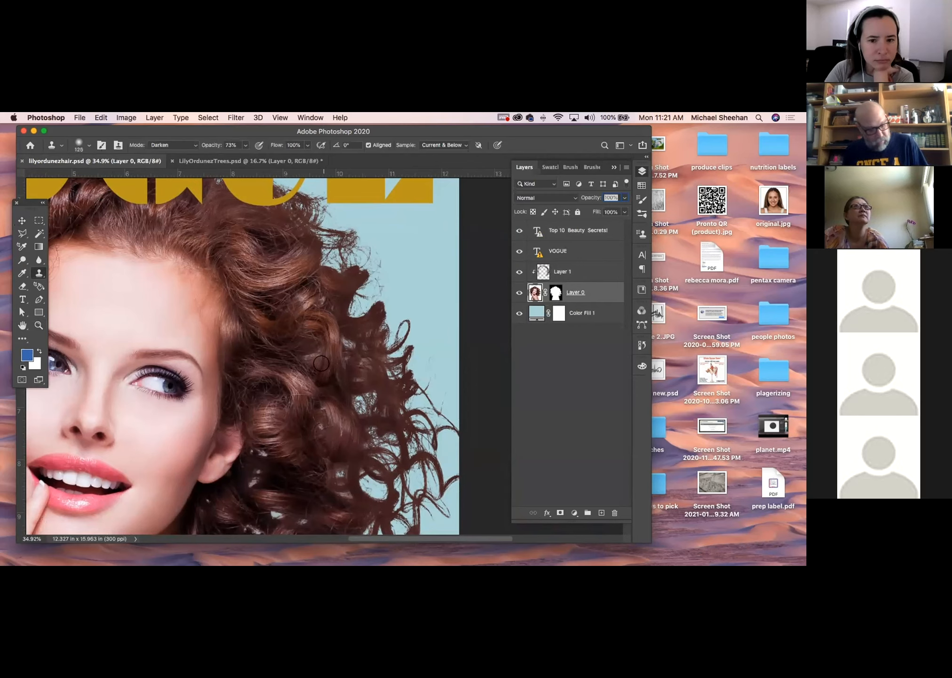
alt+click(358, 335)
mouse_move(386, 363)
mouse_down()
mouse_move(413, 323)
mouse_move(333, 369)
mouse_up()
alt+click(347, 295)
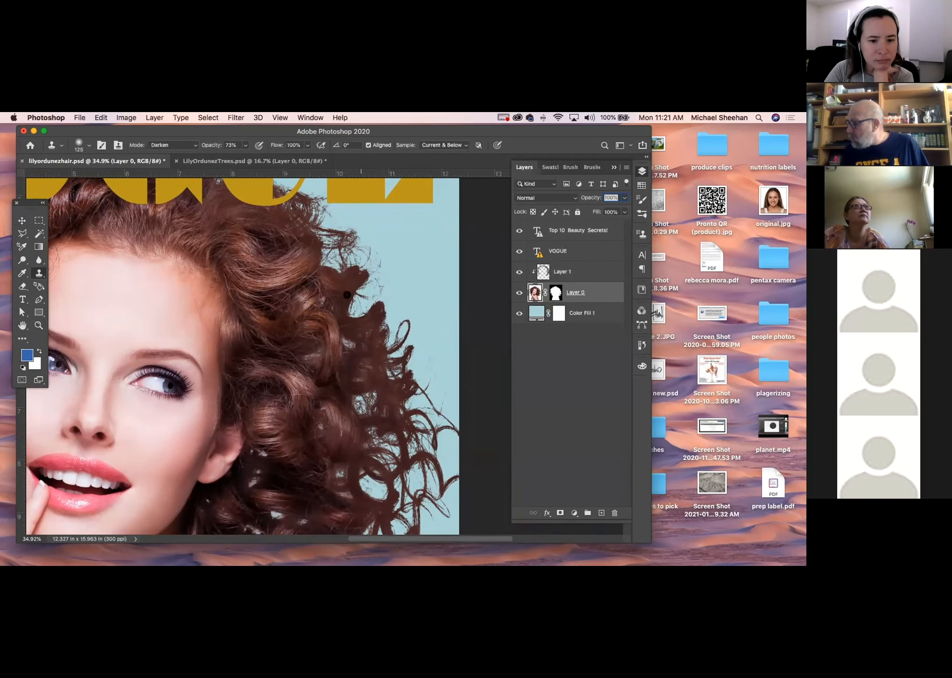
Step: Clone dark hair over the lower curls beside the neck and shoulder on the cover's Layer 0 image
drag(295, 292, 190, 223)
drag(402, 423, 413, 321)
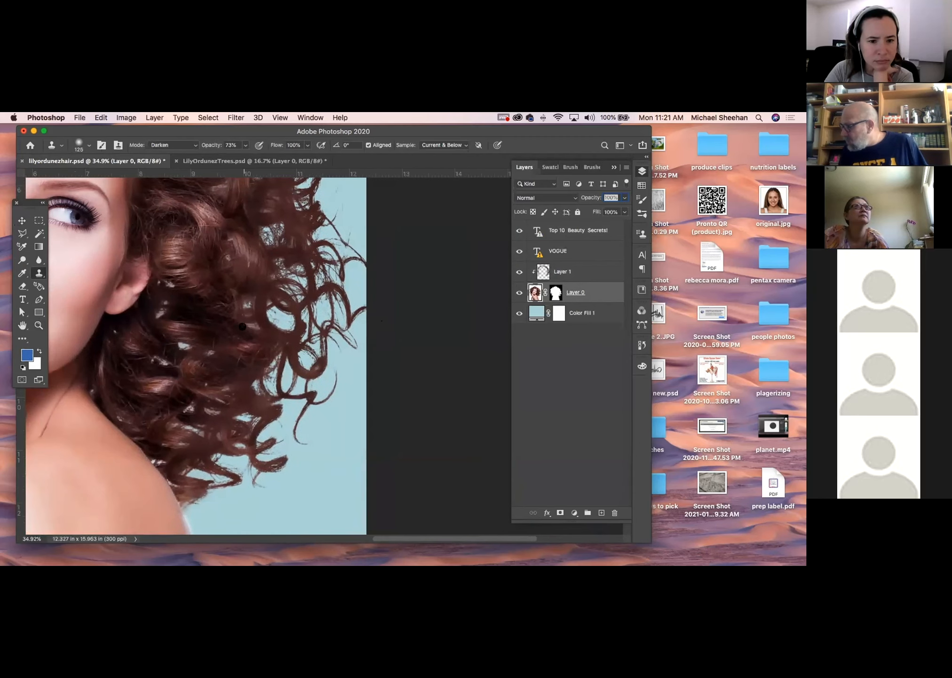
alt+click(259, 394)
mouse_move(276, 388)
mouse_down()
mouse_move(297, 385)
mouse_move(307, 411)
mouse_move(268, 390)
mouse_move(301, 383)
mouse_move(310, 428)
mouse_up()
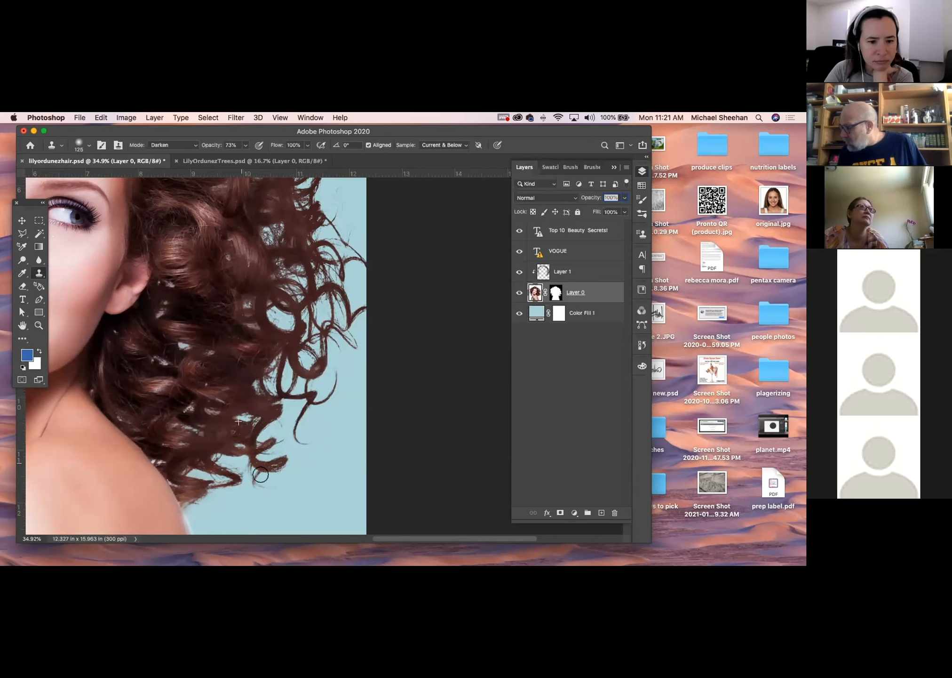
alt+click(209, 358)
mouse_move(189, 344)
mouse_down()
mouse_move(189, 367)
mouse_move(209, 342)
mouse_move(189, 339)
mouse_up()
alt+click(209, 348)
scroll(189, 339, left, 15)
scroll(190, 339, up, 6)
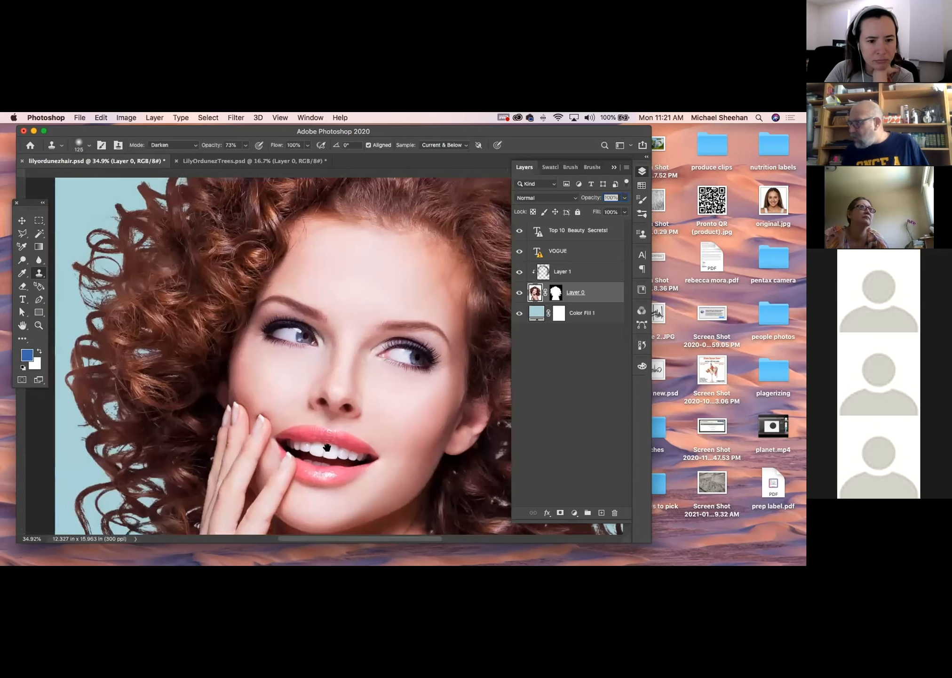
Step: Clone hair over the thin gaps in the outermost curls along the Vogue cover's left edge on Layer 0
alt+click(208, 309)
mouse_move(150, 313)
mouse_down()
mouse_move(125, 313)
mouse_move(121, 321)
mouse_move(150, 365)
mouse_move(155, 357)
mouse_move(155, 387)
mouse_up()
alt+click(169, 301)
alt+click(177, 363)
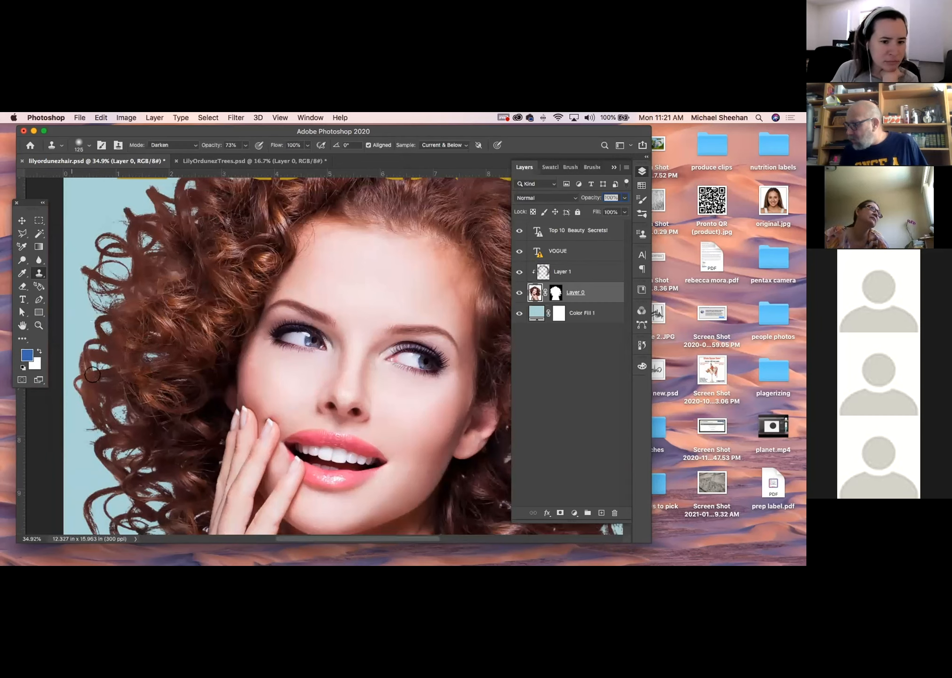
alt+click(177, 279)
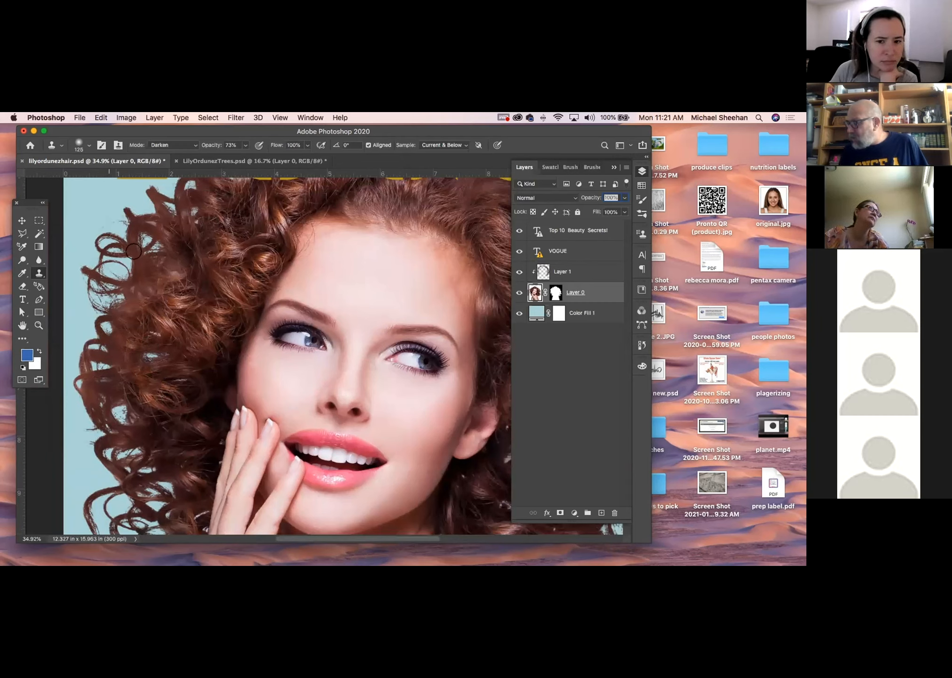
drag(85, 271, 98, 279)
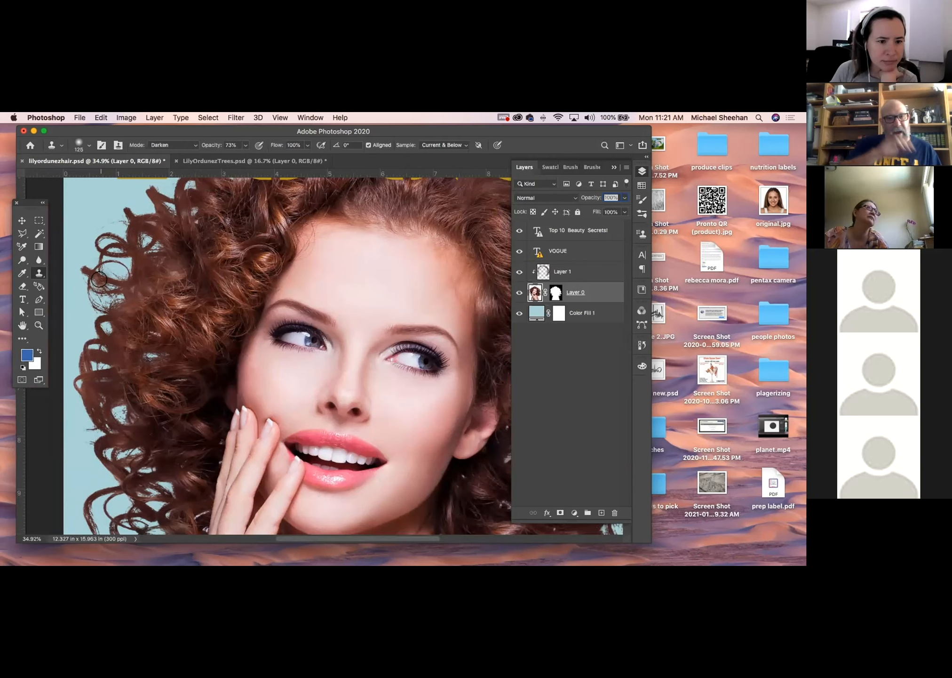
drag(208, 256, 200, 349)
Step: Magnify the curls at the Vogue cover's right edge for inspection, and briefly check Layer 4 in the orange sunset trees composite
drag(345, 346, 251, 302)
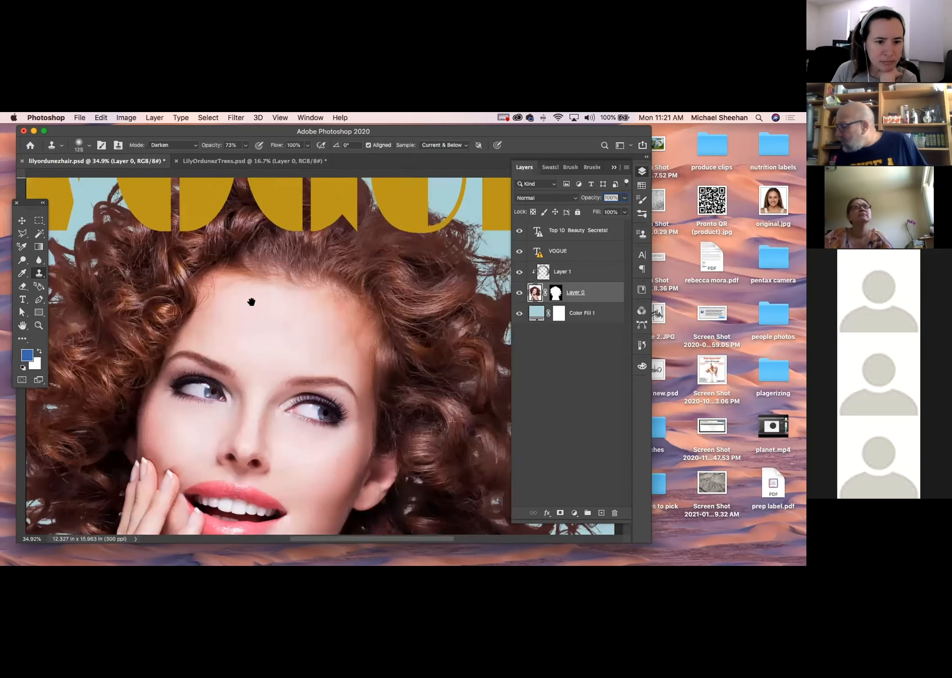
drag(374, 334, 298, 341)
click(39, 324)
drag(301, 248, 273, 367)
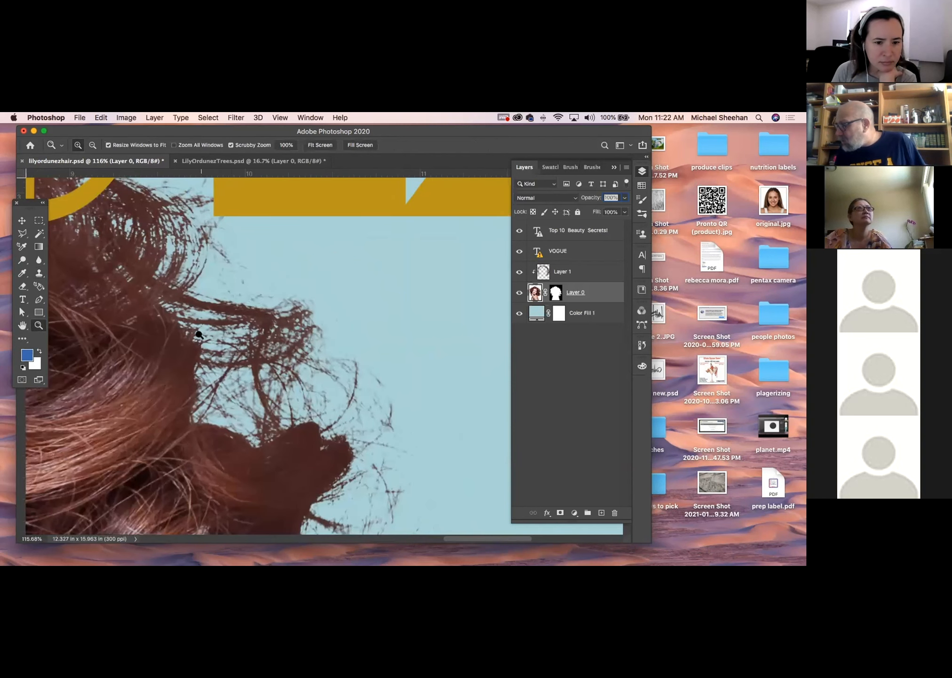
drag(319, 435, 273, 298)
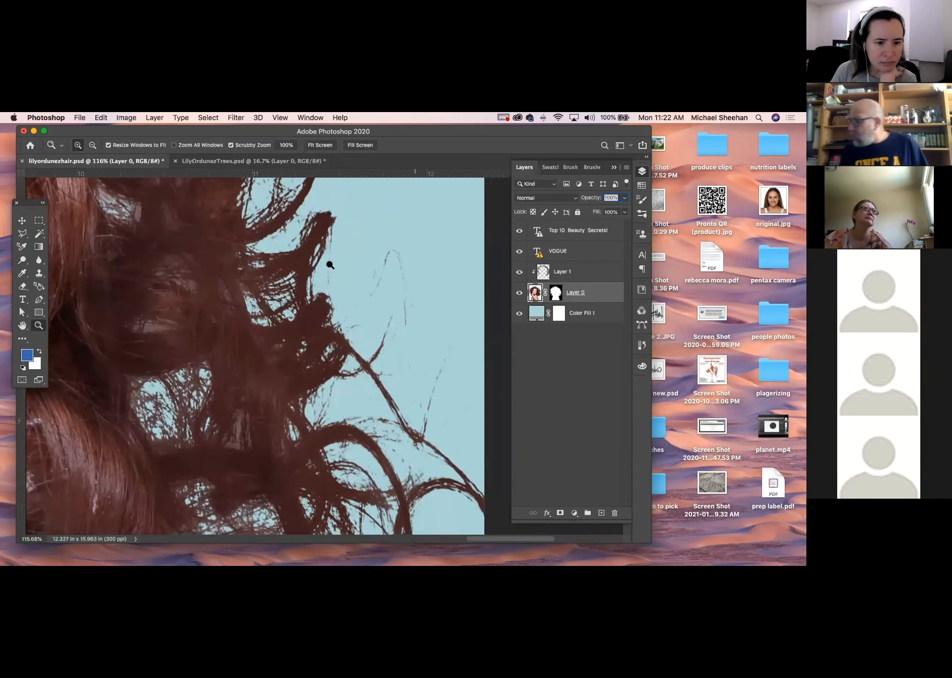
click(191, 160)
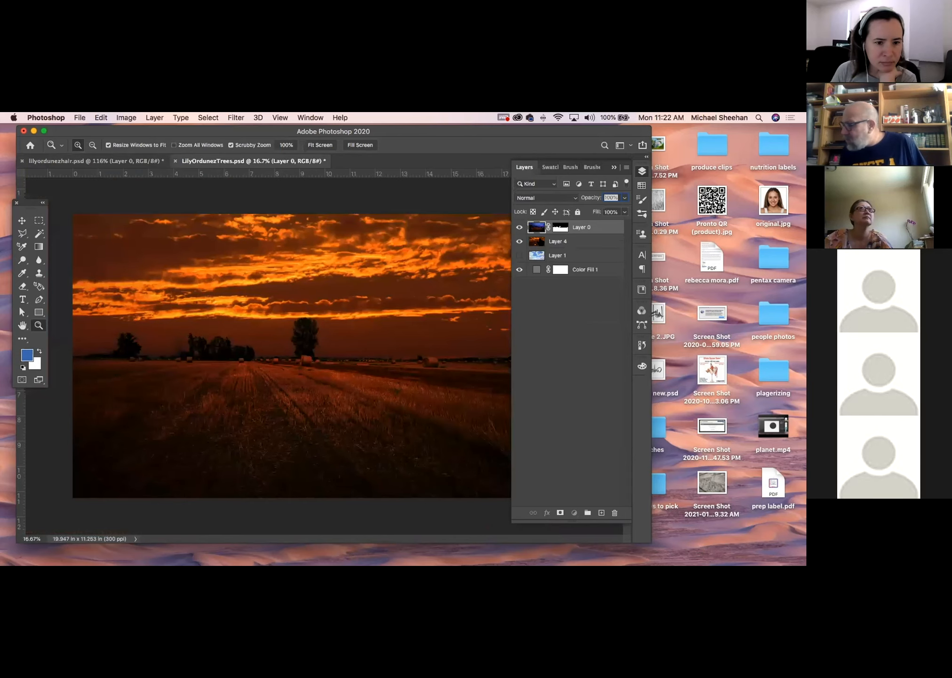
click(558, 242)
click(111, 164)
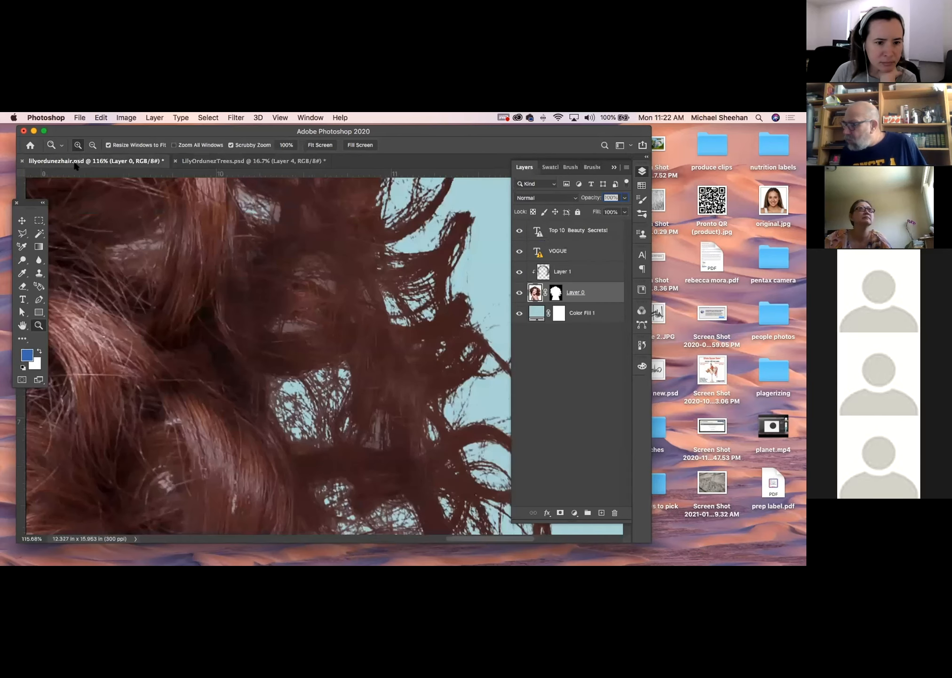
Step: Close the Vogue cover and the orange sunset trees composite without saving changes
click(21, 160)
click(386, 277)
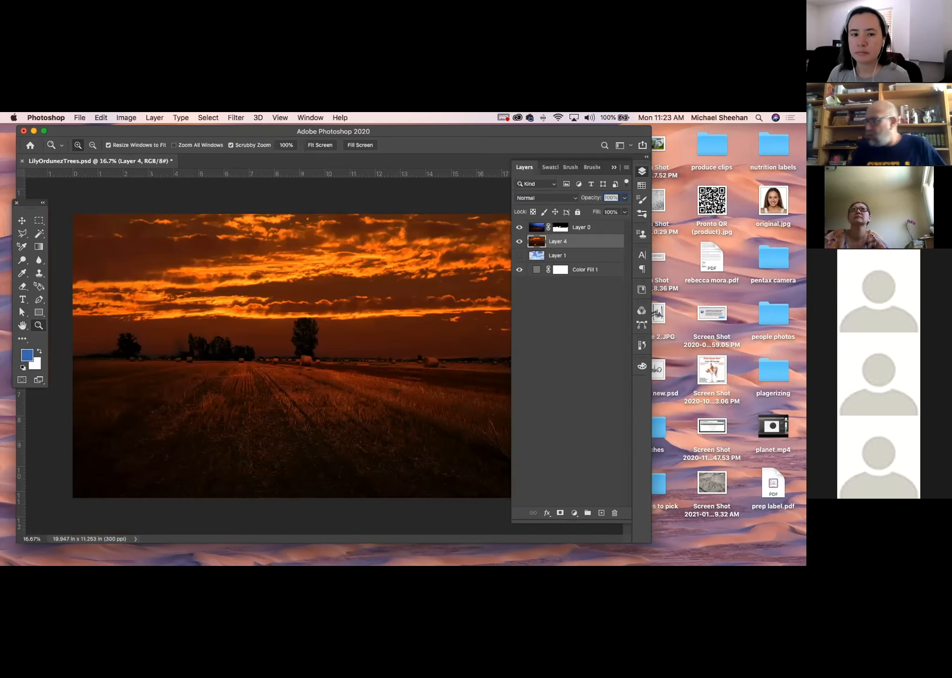
click(21, 160)
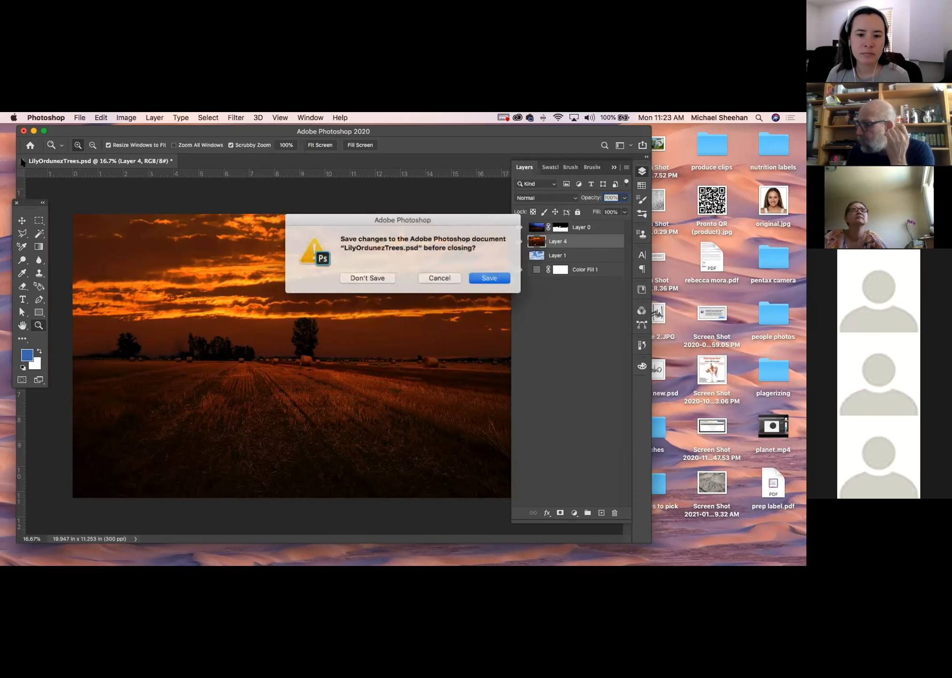
click(374, 275)
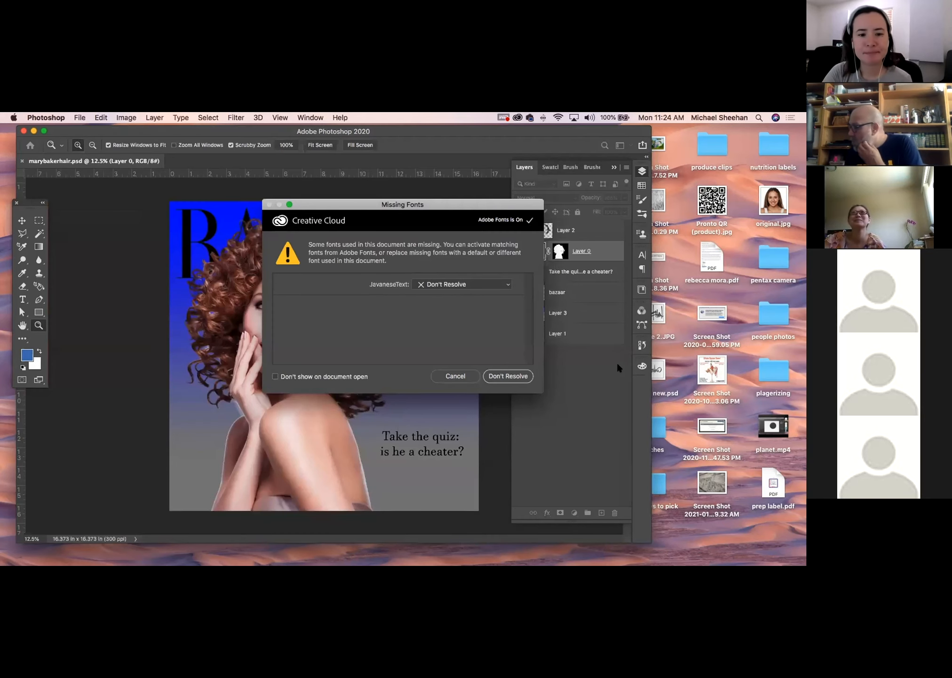
Step: Leave the Bazaar cover's missing JavaneseText font unresolved, and compare the sunset trees composite with its field layer hidden and shown
click(509, 376)
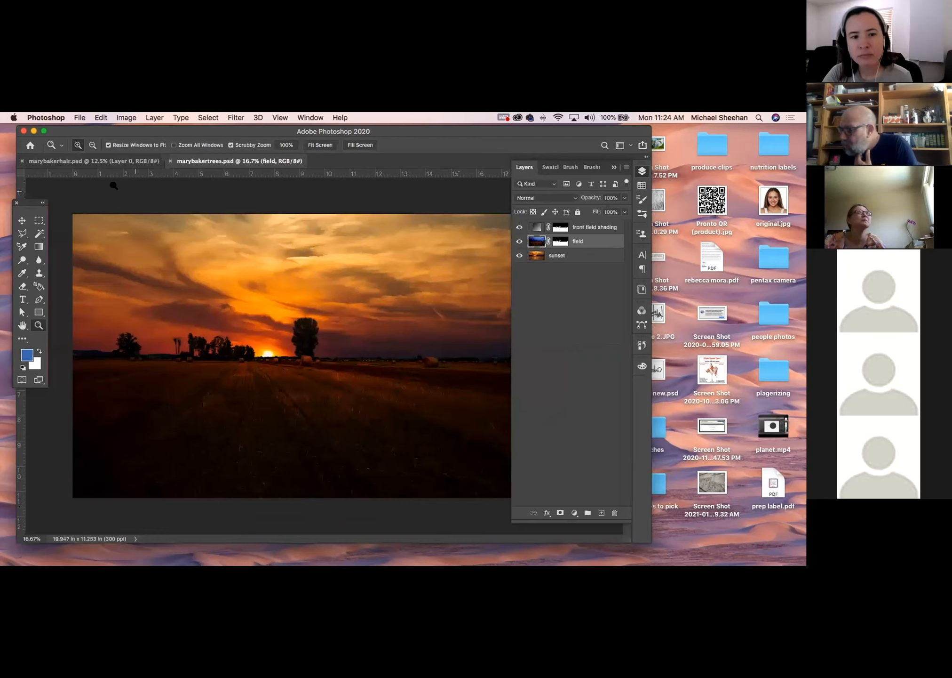
click(22, 220)
click(173, 201)
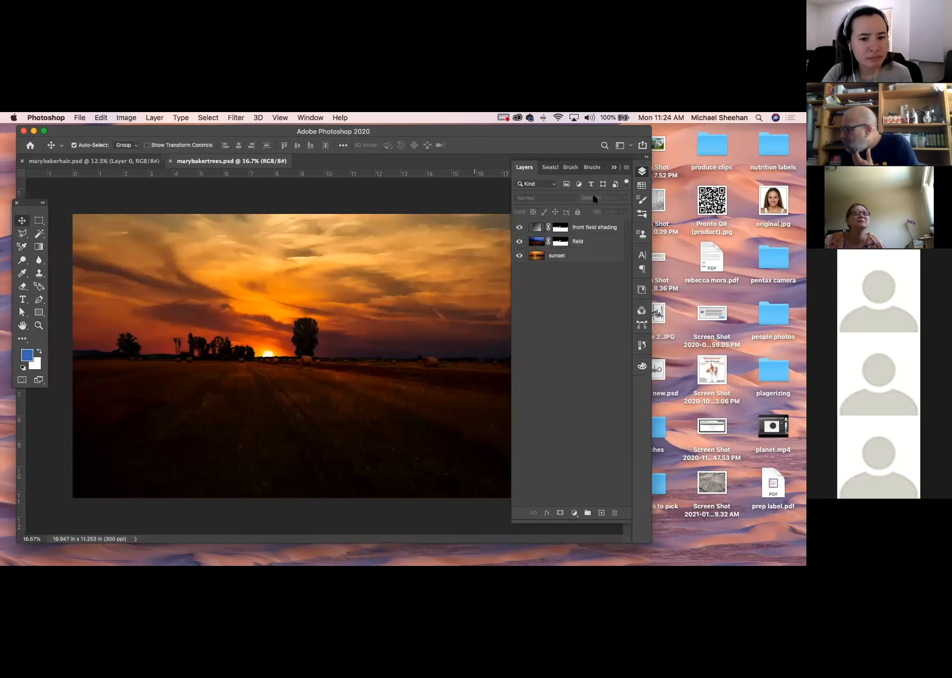
click(518, 241)
click(518, 241)
click(518, 241)
click(518, 241)
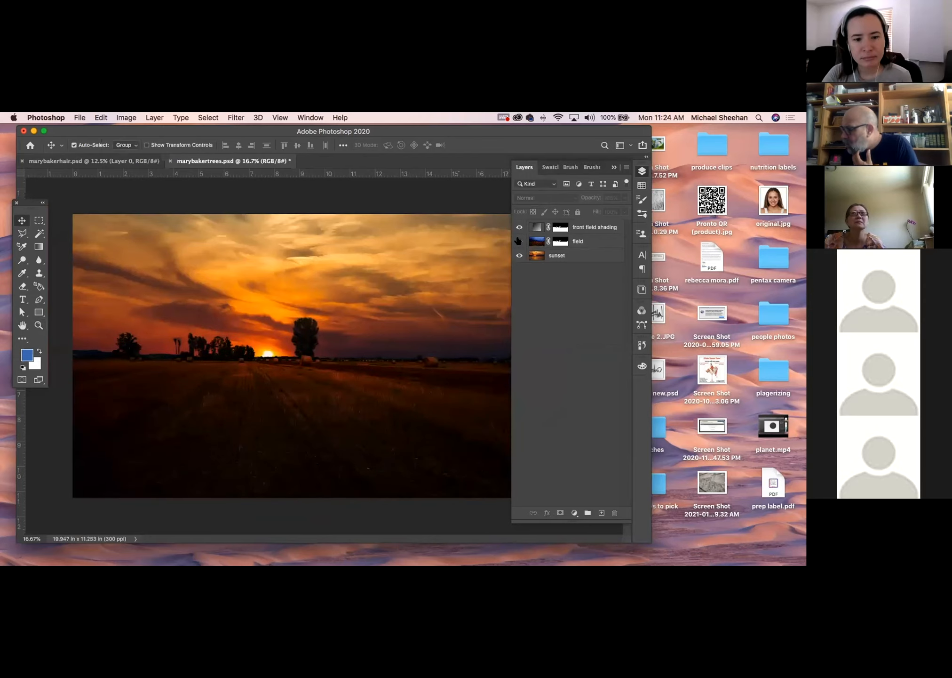
Step: Compare the sunset trees composite with the front field shading layer hidden and shown
click(520, 227)
click(520, 227)
click(520, 227)
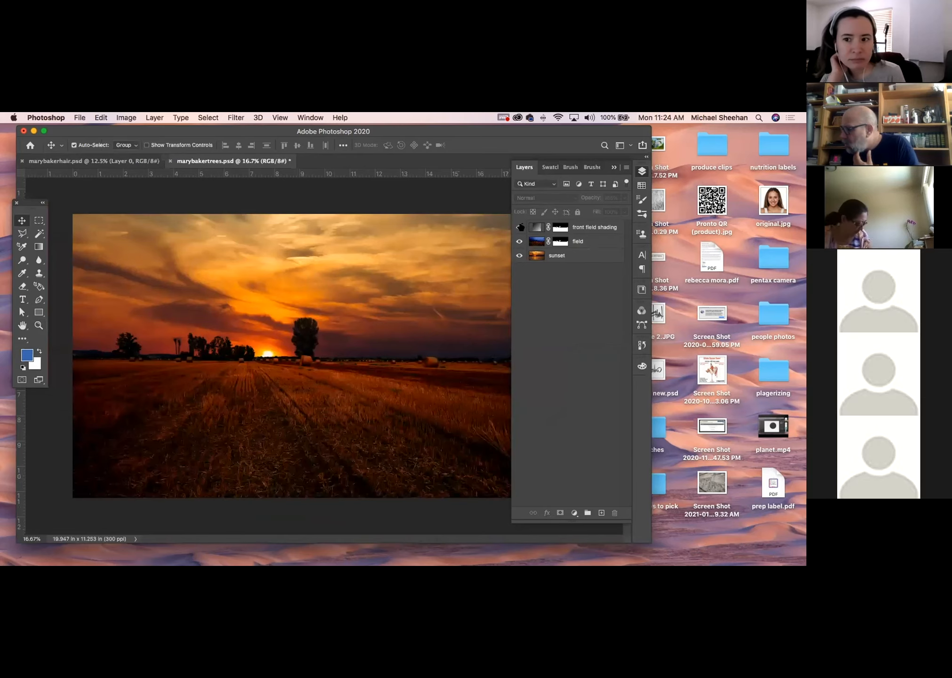
click(520, 227)
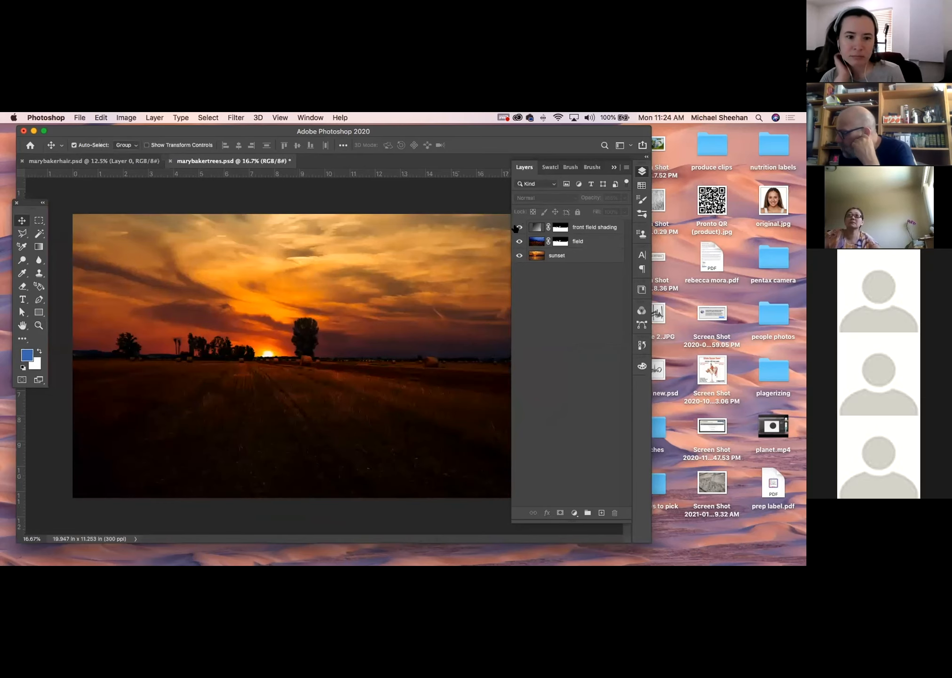
click(517, 227)
click(518, 228)
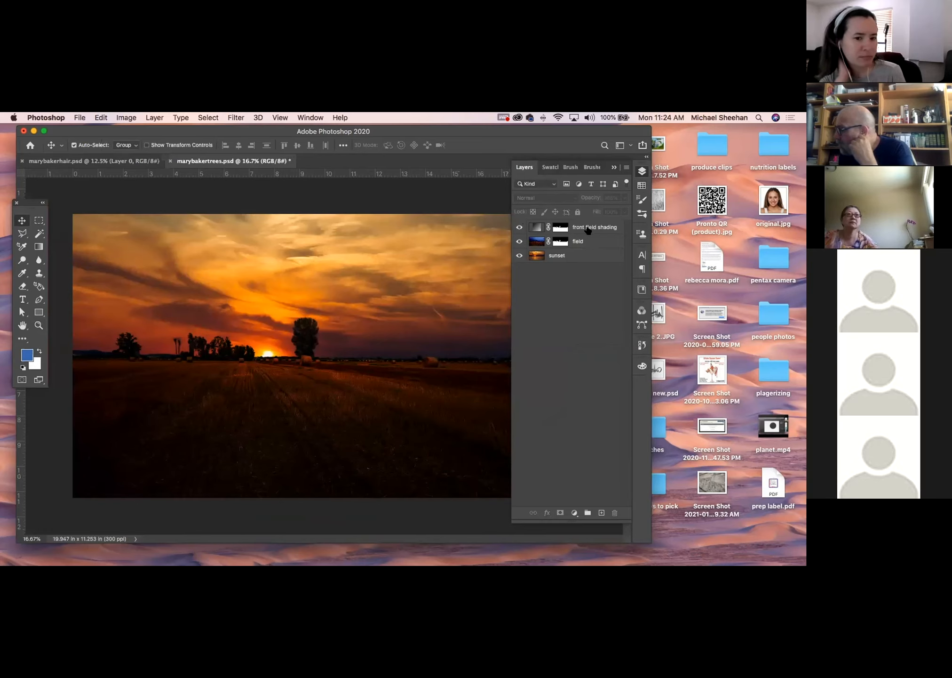
Step: Lower the opacity of the front field shading layer to lighten the foreground field
click(535, 227)
click(625, 197)
drag(617, 210, 610, 211)
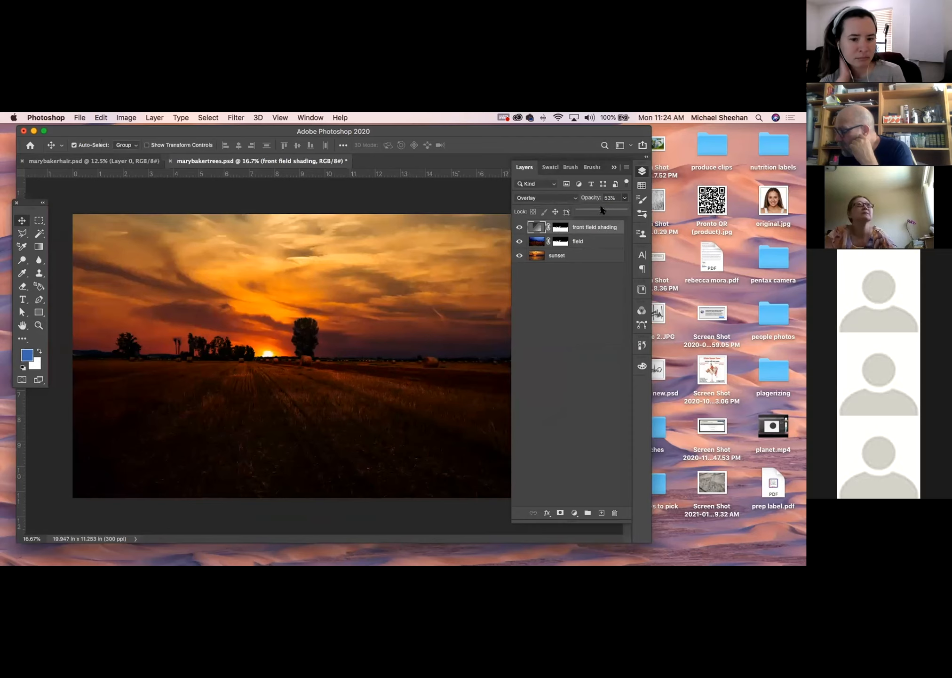
click(365, 199)
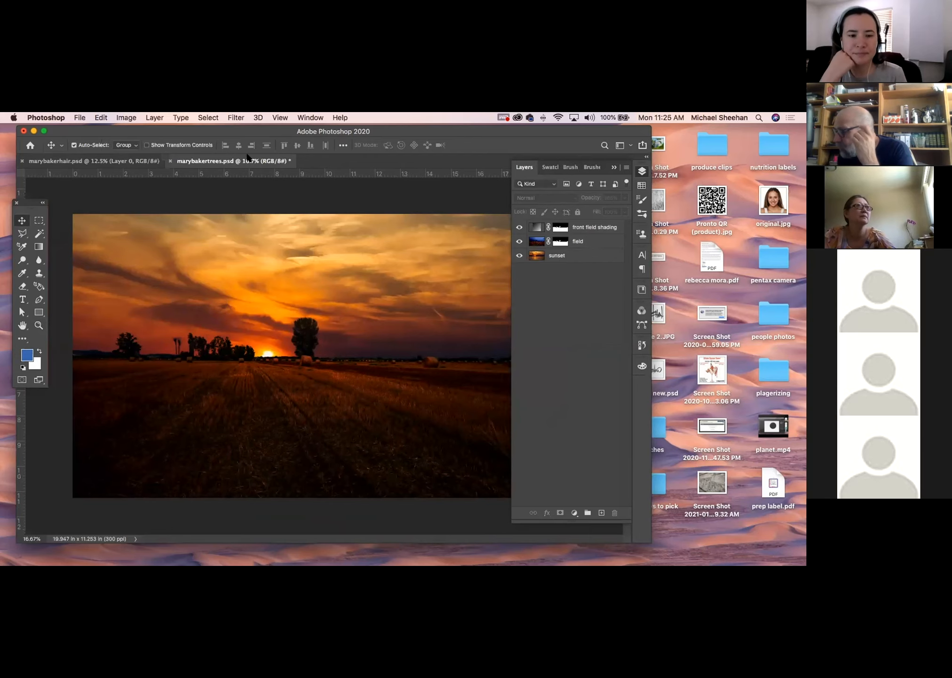
Step: Bring up the Bazaar cover, inspect the hair strands against the blue background at high magnification, and fit the whole cover in view
click(145, 160)
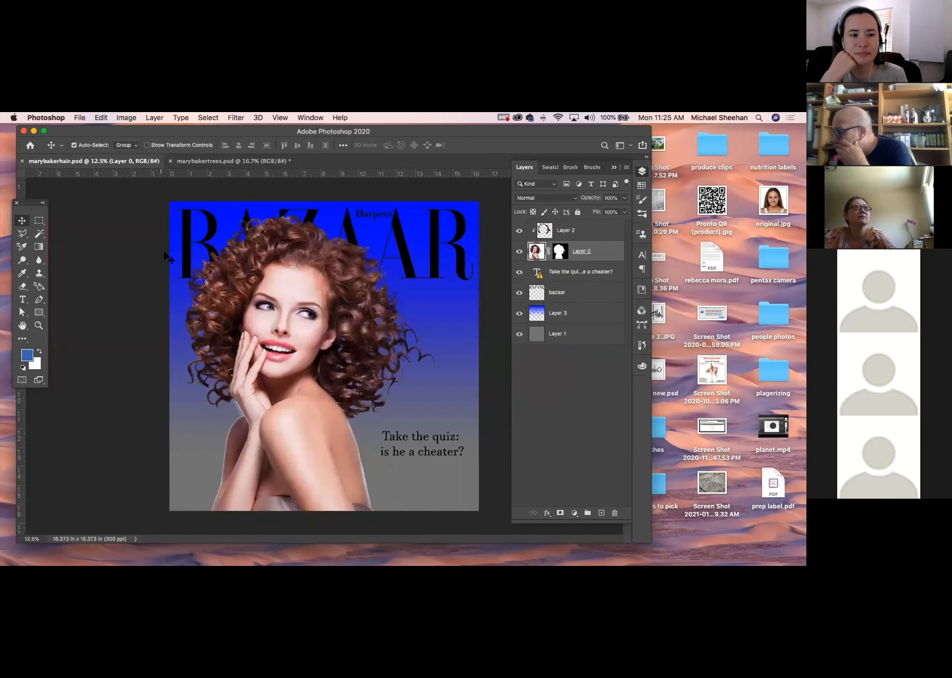
click(39, 325)
drag(253, 217, 366, 342)
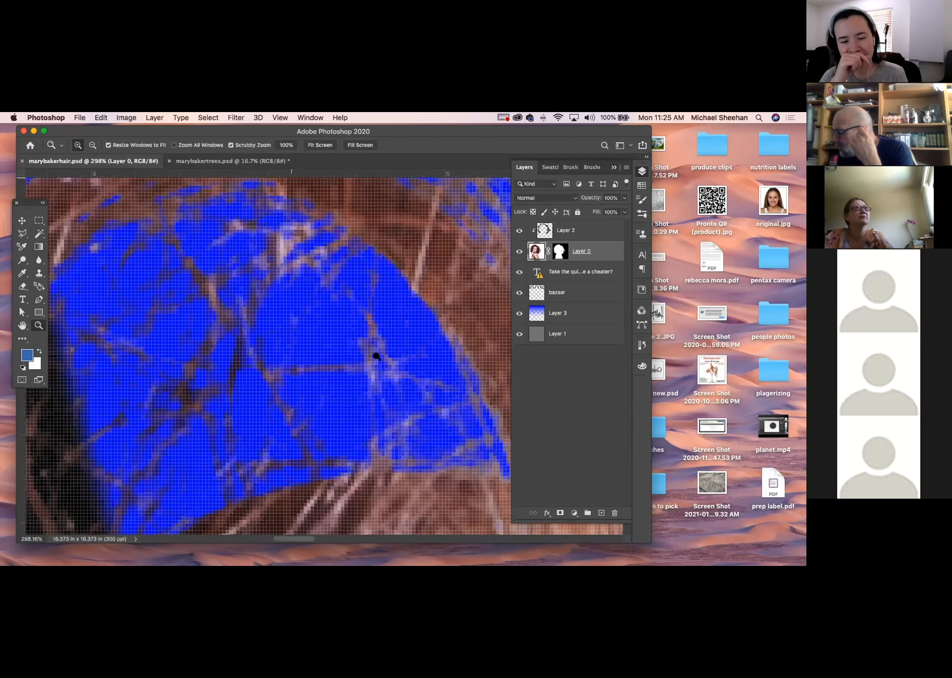
key(super+0)
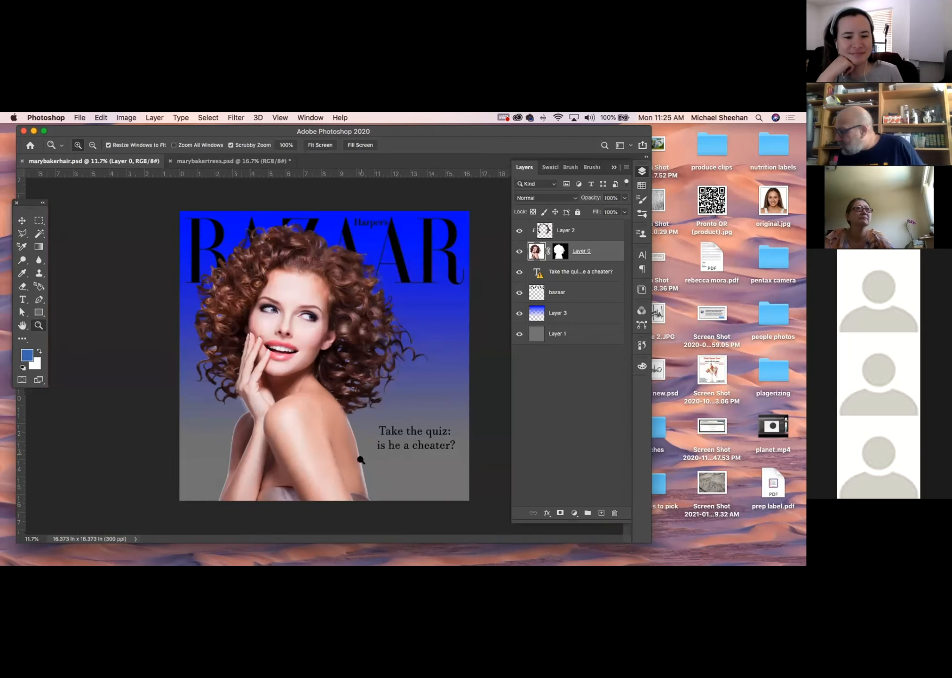
Step: Load the Bazaar cover's Layer 0 mask as a selection and magnify the model's shoulder and back edge
click(22, 233)
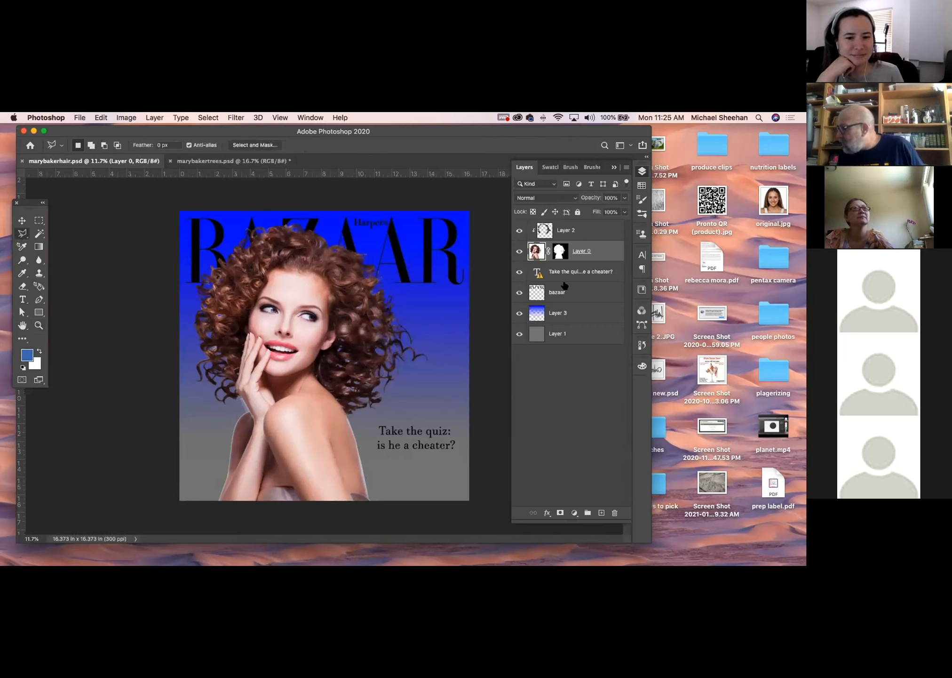
super+click(560, 251)
click(39, 324)
drag(436, 459, 498, 496)
drag(390, 469, 305, 358)
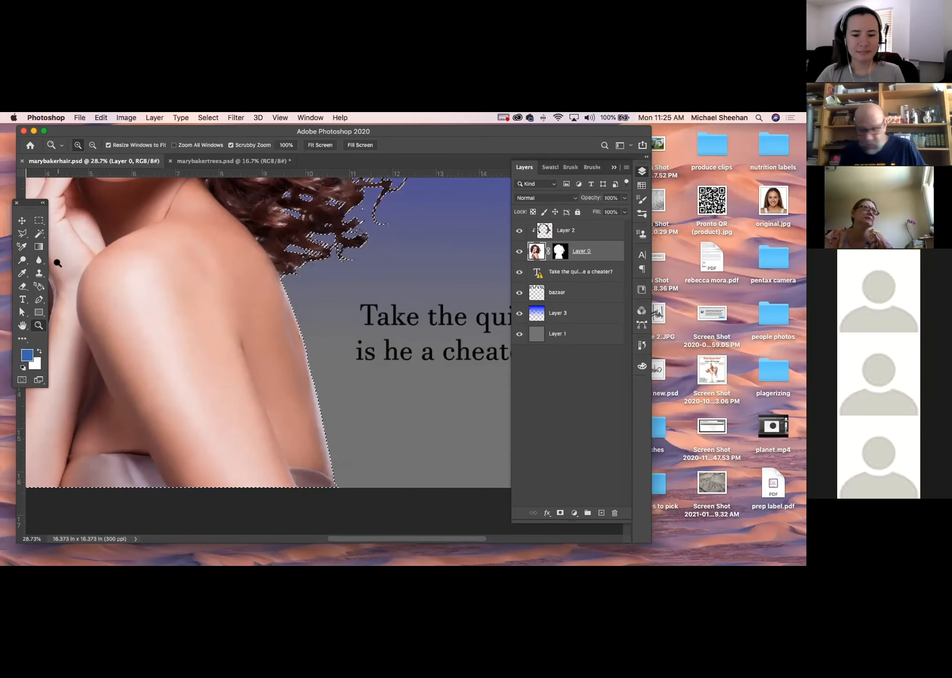
Step: Sample the background blue and paint it down the model's back edge on a new layer above Layer 2 with a 200-pixel brush
click(22, 273)
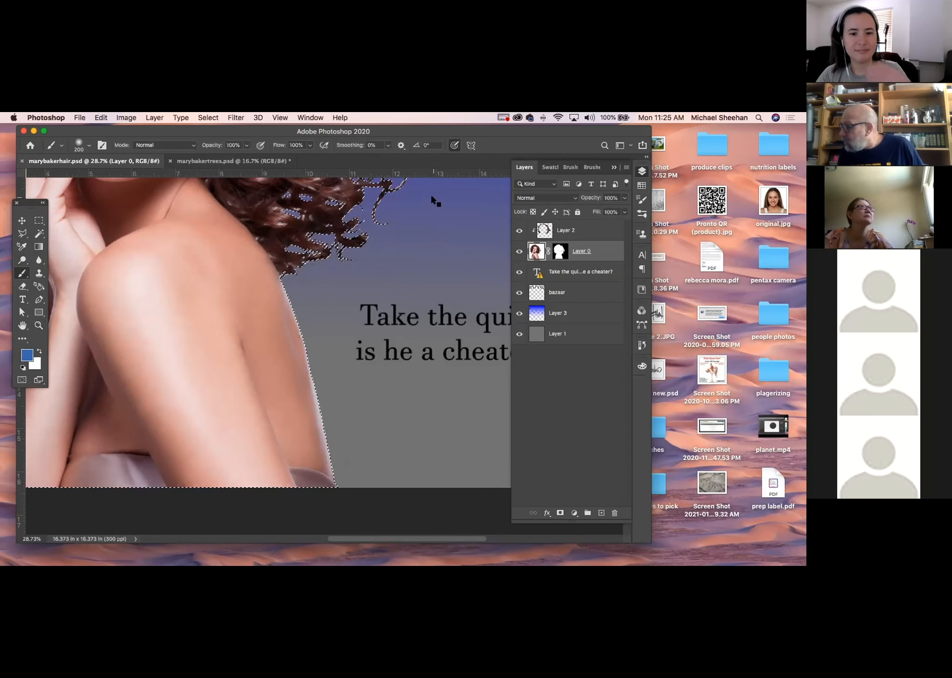
scroll(415, 224, up, 5)
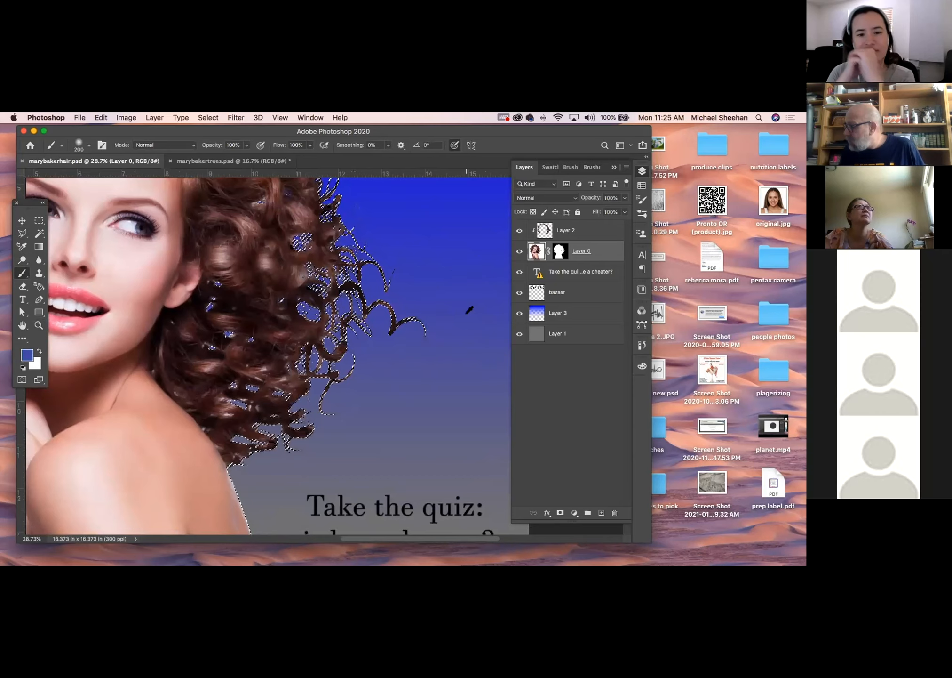
scroll(424, 282, down, 5)
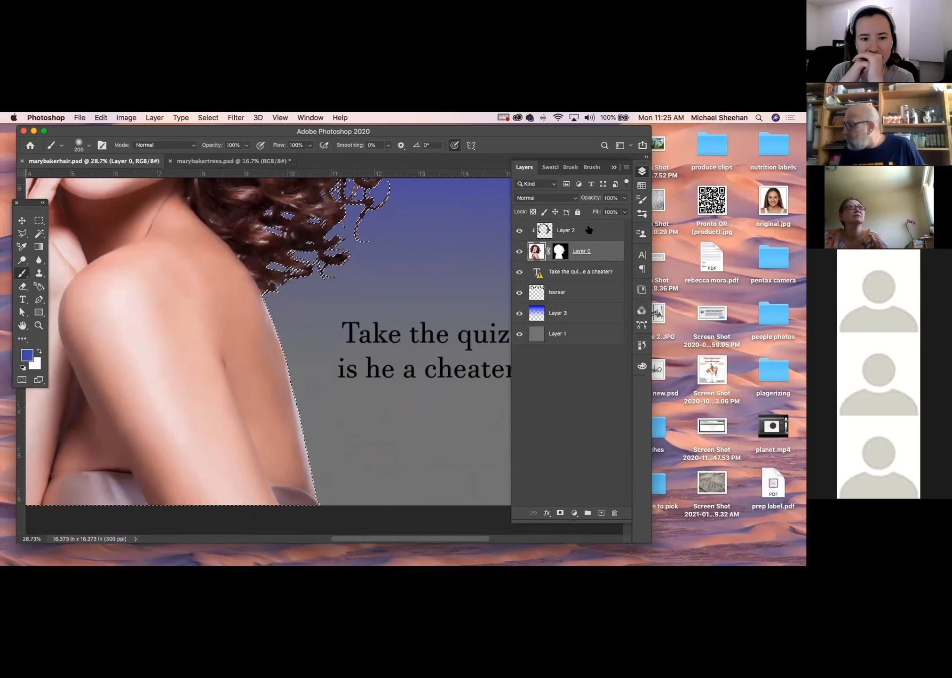
click(595, 229)
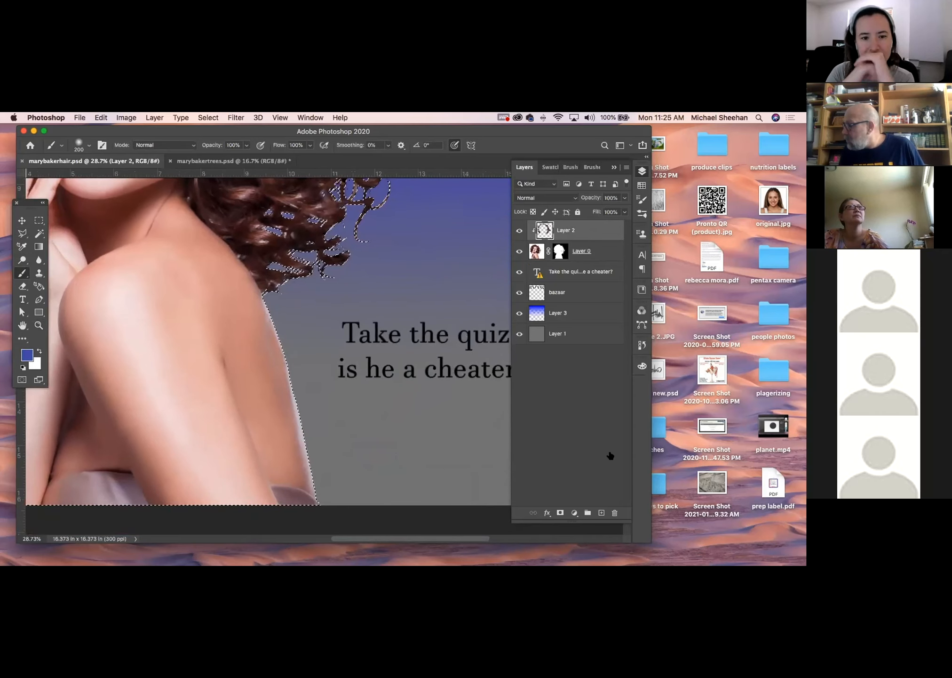
click(601, 513)
mouse_move(382, 332)
mouse_down()
mouse_move(395, 281)
mouse_move(387, 273)
mouse_up()
drag(270, 234, 324, 443)
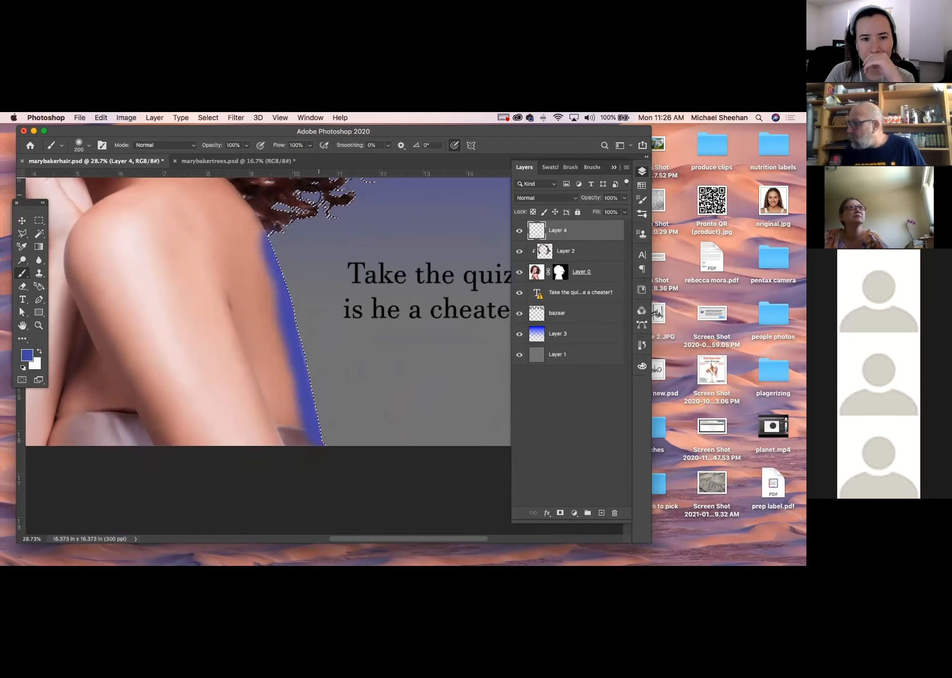
Step: Try the previously used Gaussian Blur on the blue stroke along the model's back
click(22, 221)
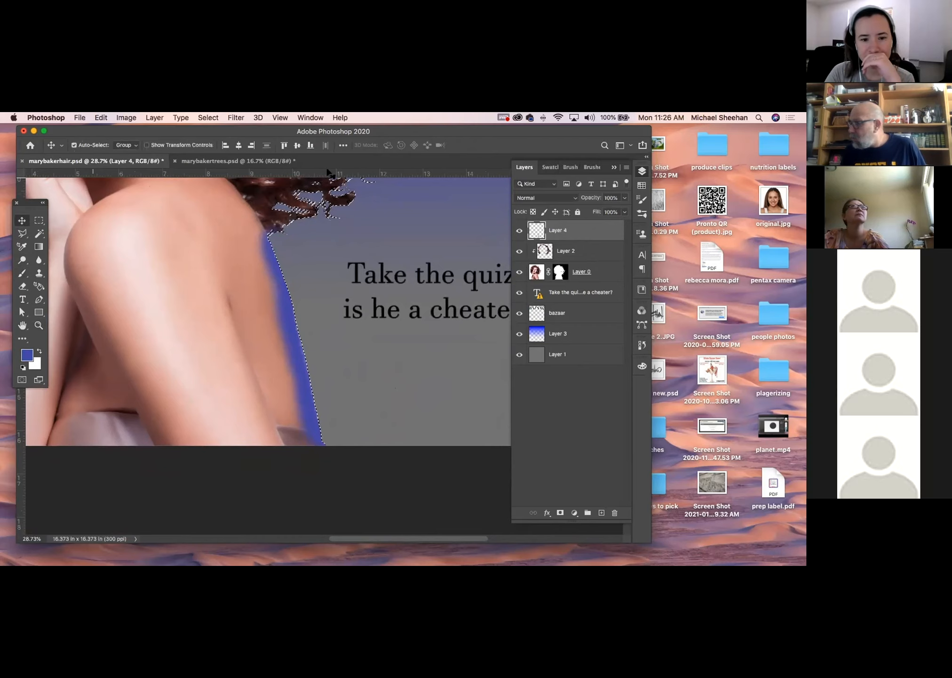
click(236, 117)
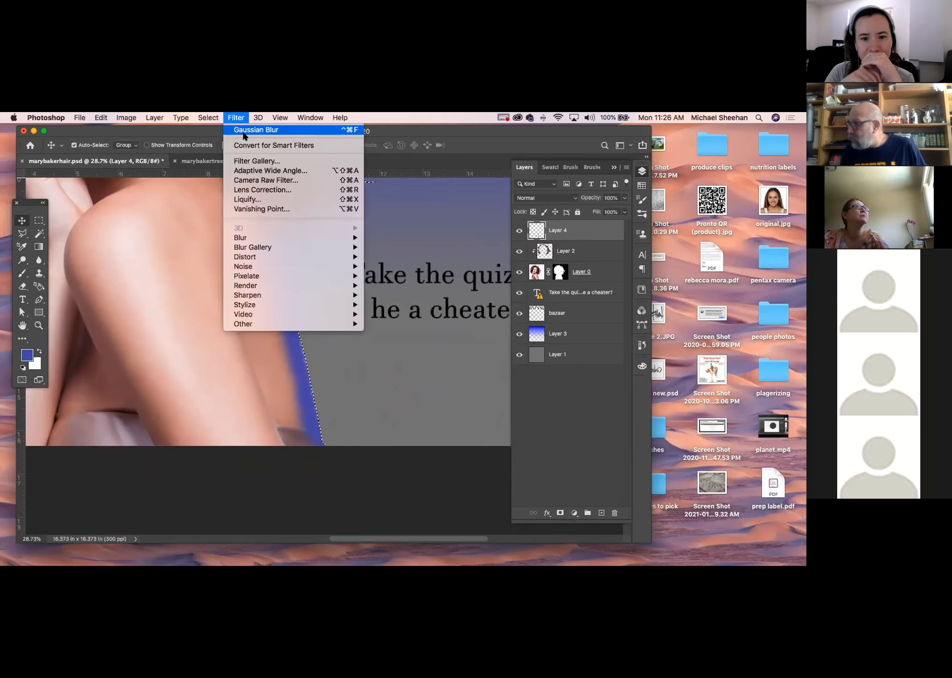
click(244, 133)
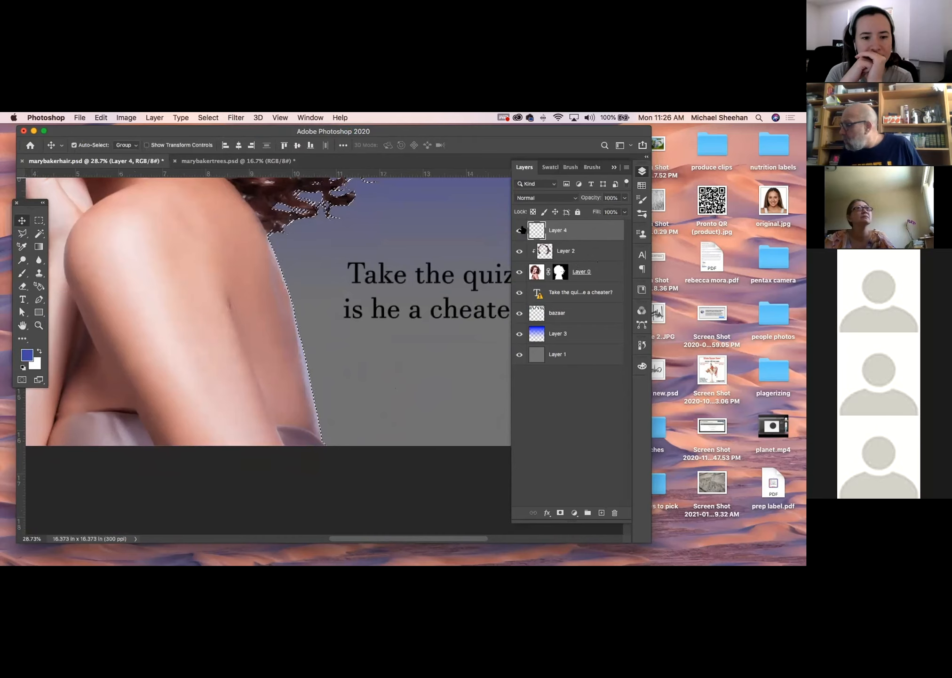
key(alt+BackSpace)
super+click(538, 229)
Step: Apply a Gaussian Blur with a radius of 553.2 pixels to the blue back-edge stroke on Layer 4, deselect, and review the whole cover
click(236, 118)
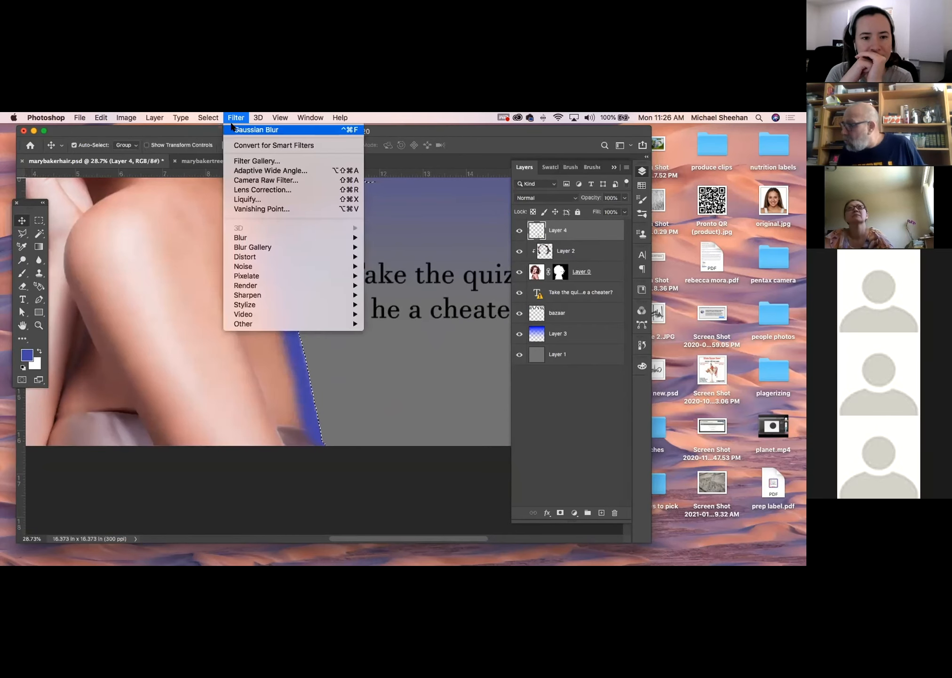
mouse_move(242, 238)
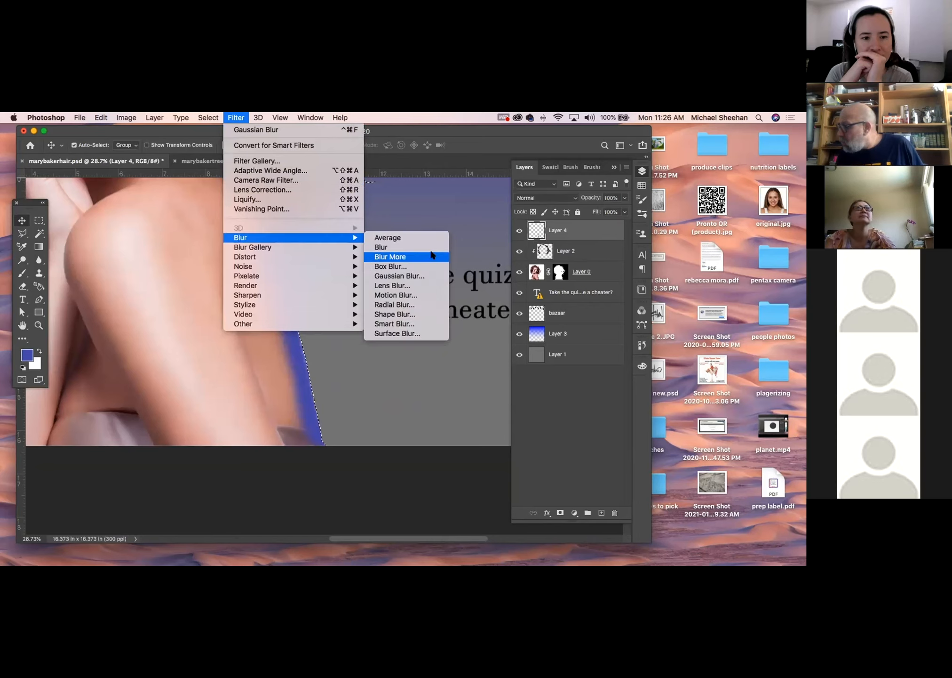
click(421, 276)
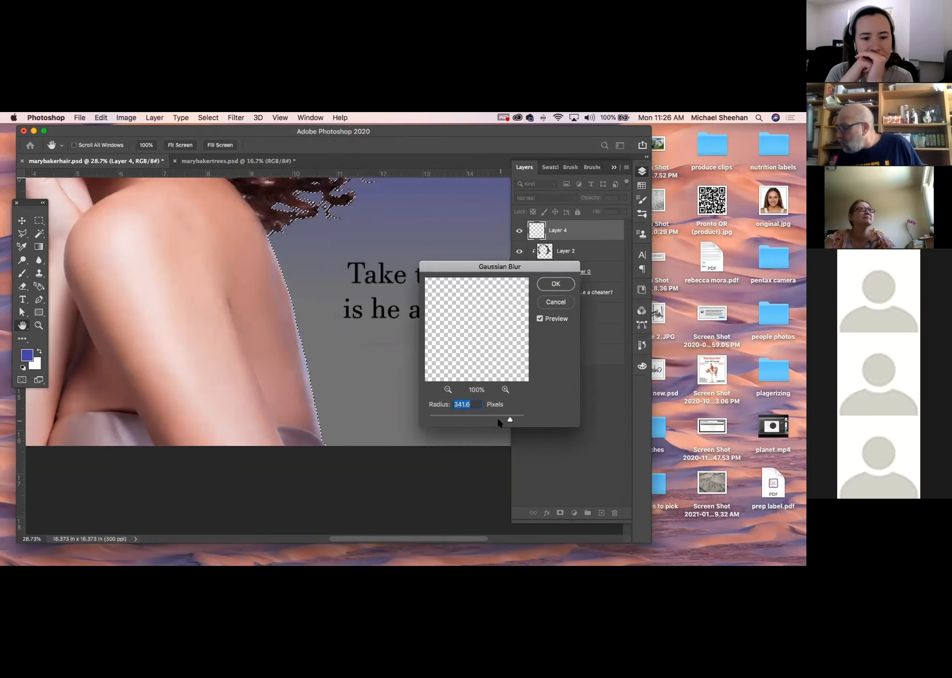
drag(509, 419, 511, 419)
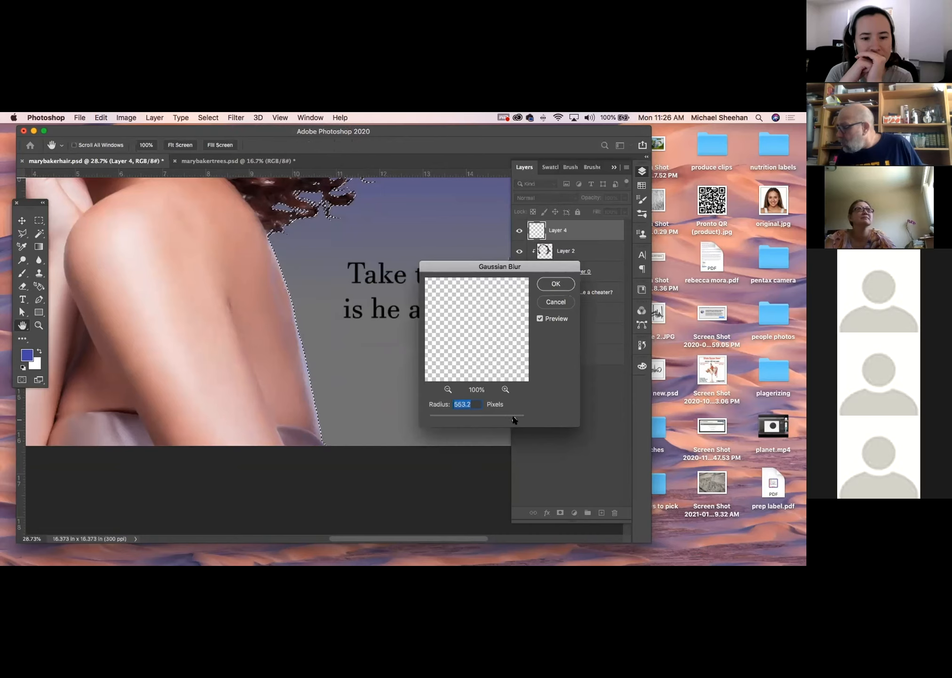
click(554, 283)
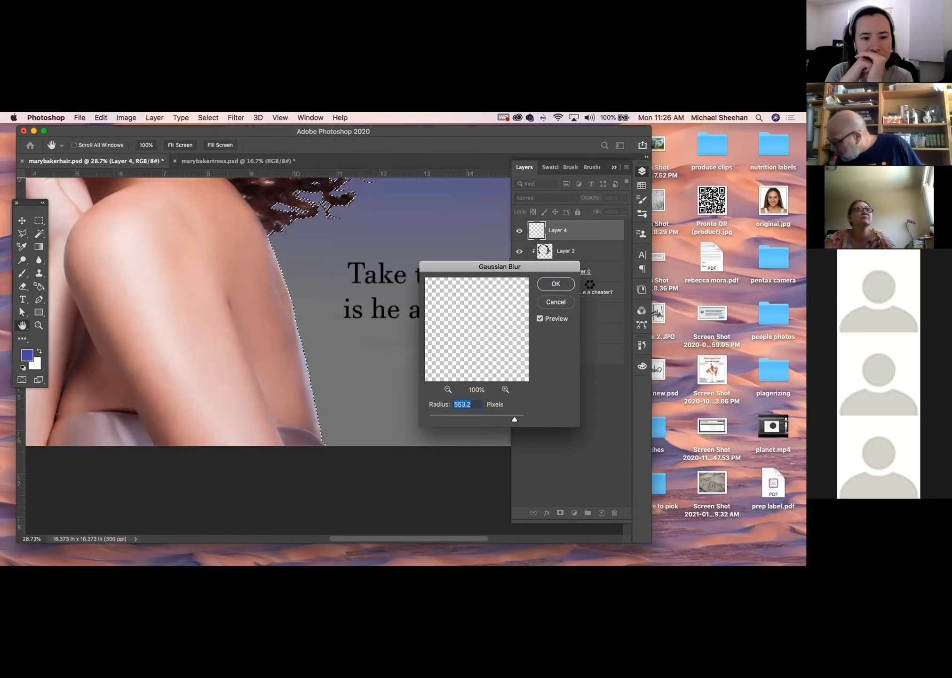
key(super+d)
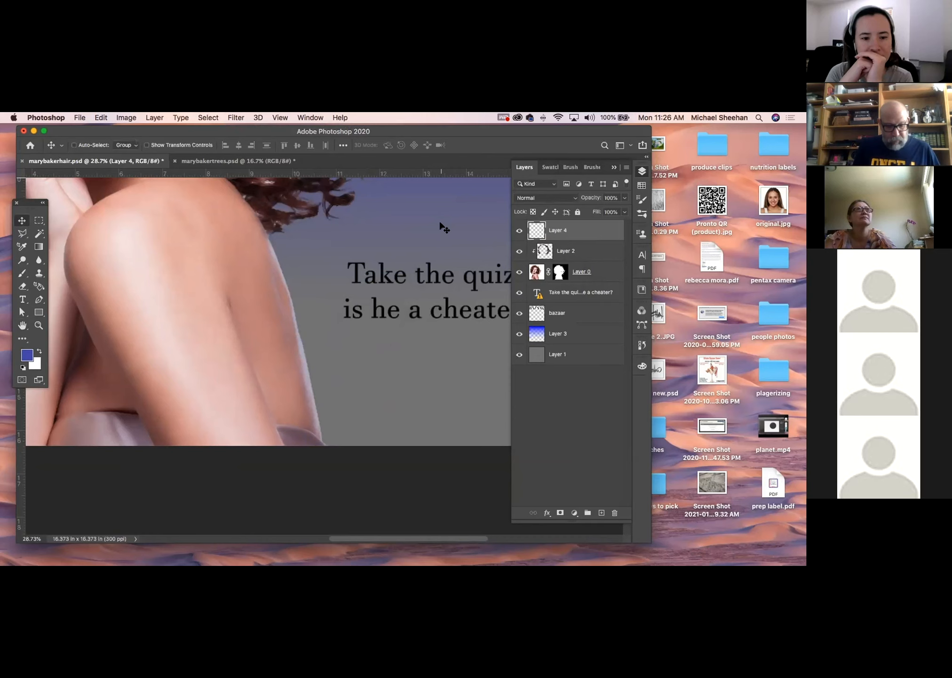
key(super+minus)
key(super+minus)
key(super+minus)
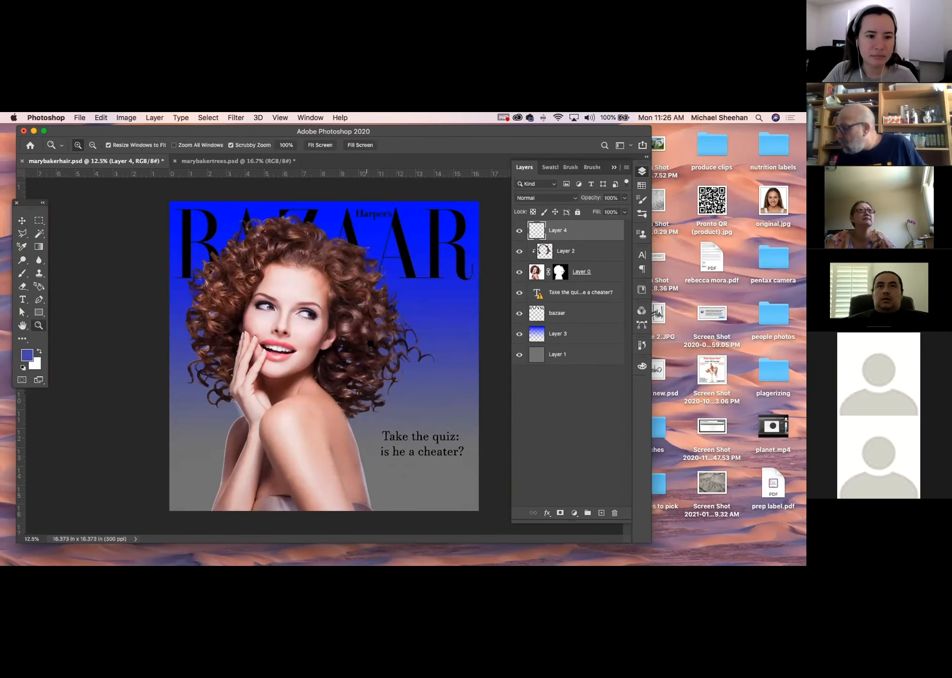
scroll(371, 344, up, 3)
scroll(404, 371, down, 3)
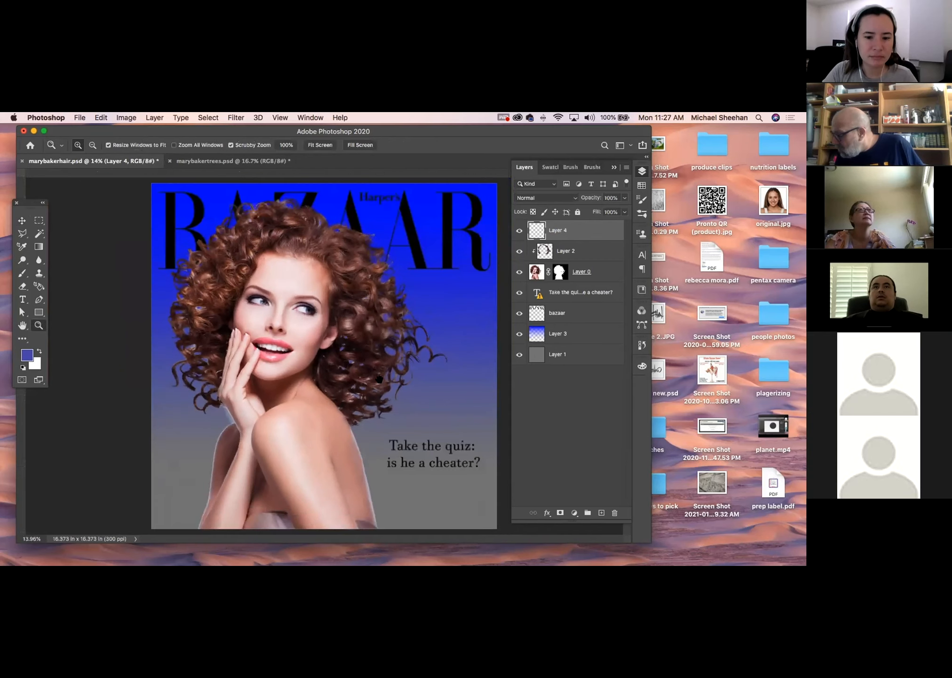
click(205, 161)
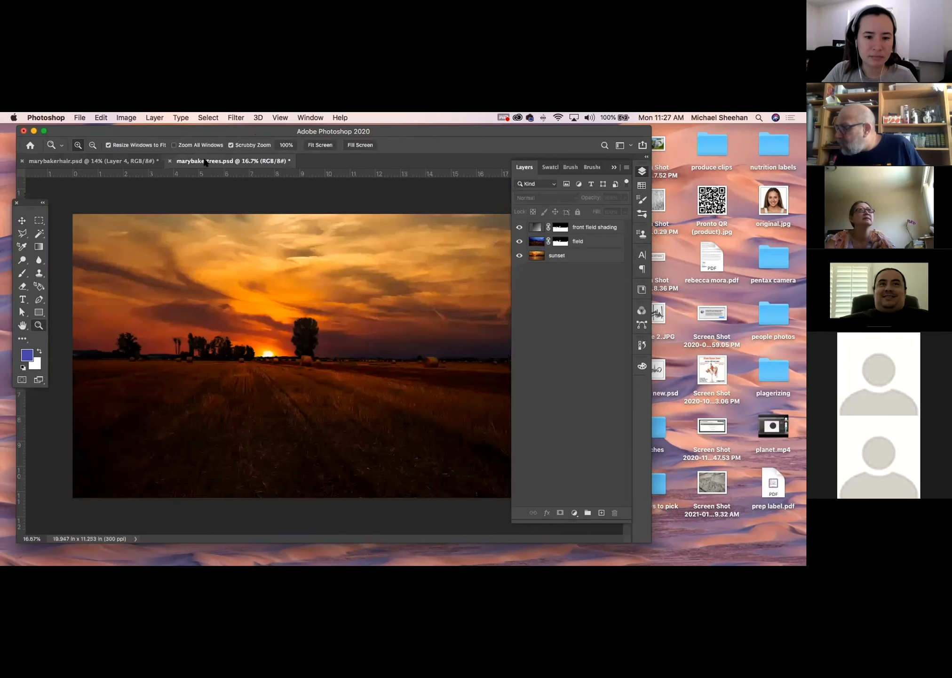
click(170, 160)
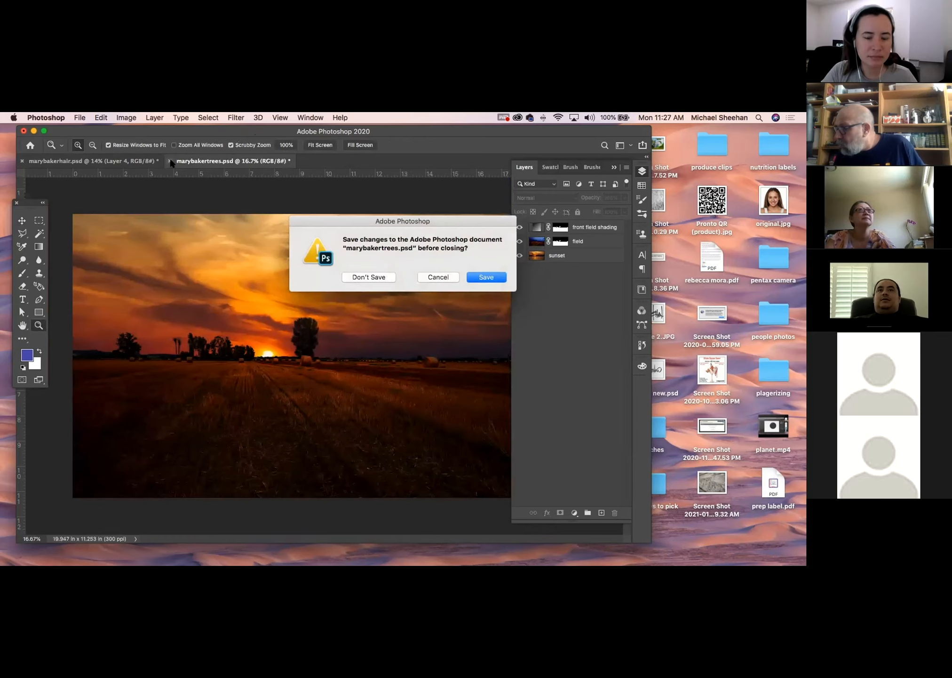
click(365, 278)
click(22, 160)
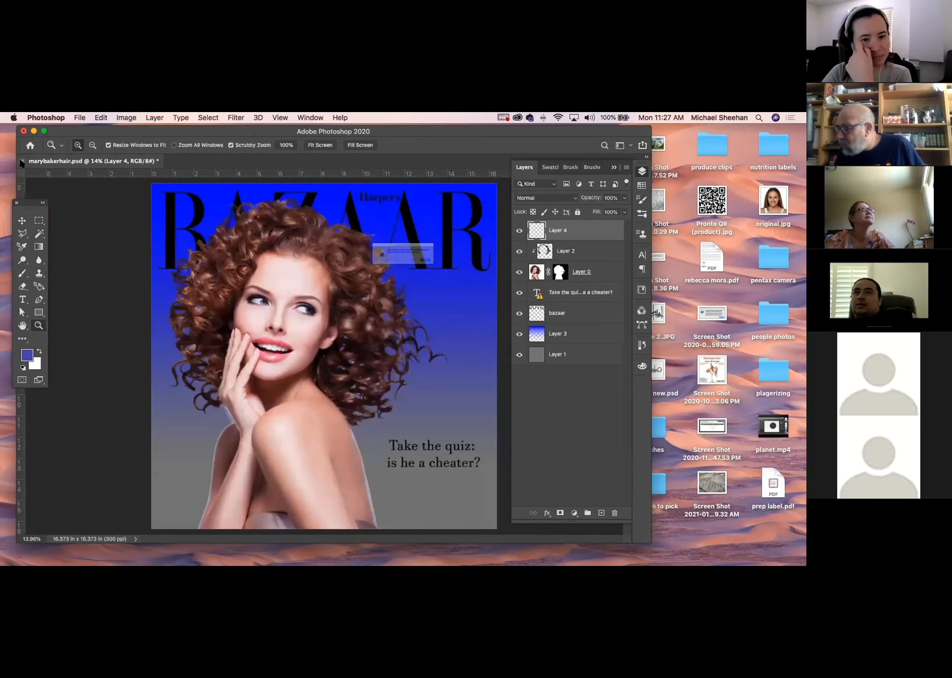
click(368, 277)
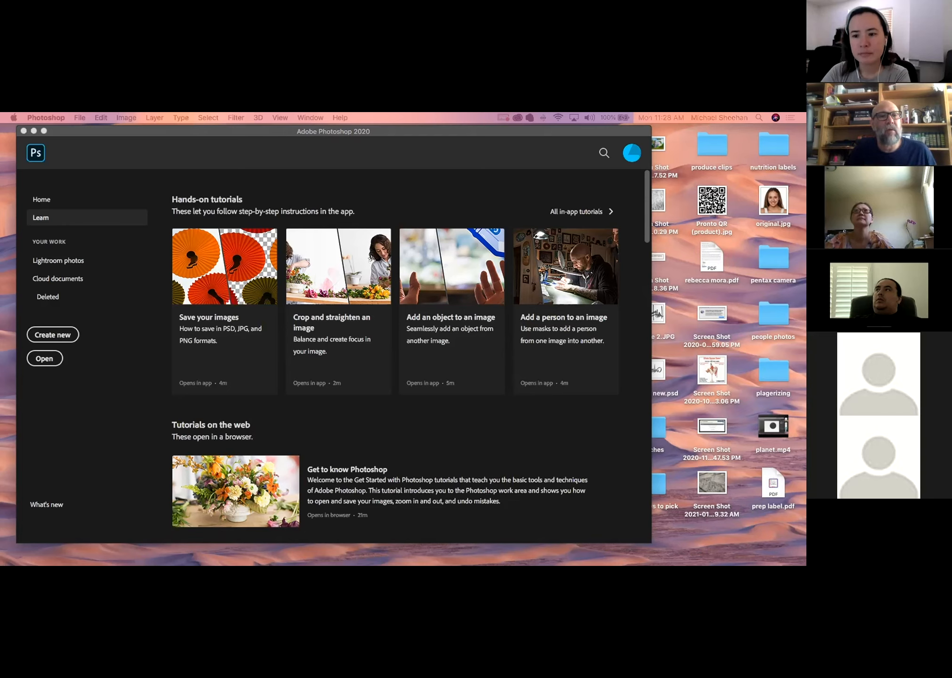
Step: Bring up the stadium-background hair composite and add a new layer clipped to the hair reference layer
key(super+Tab)
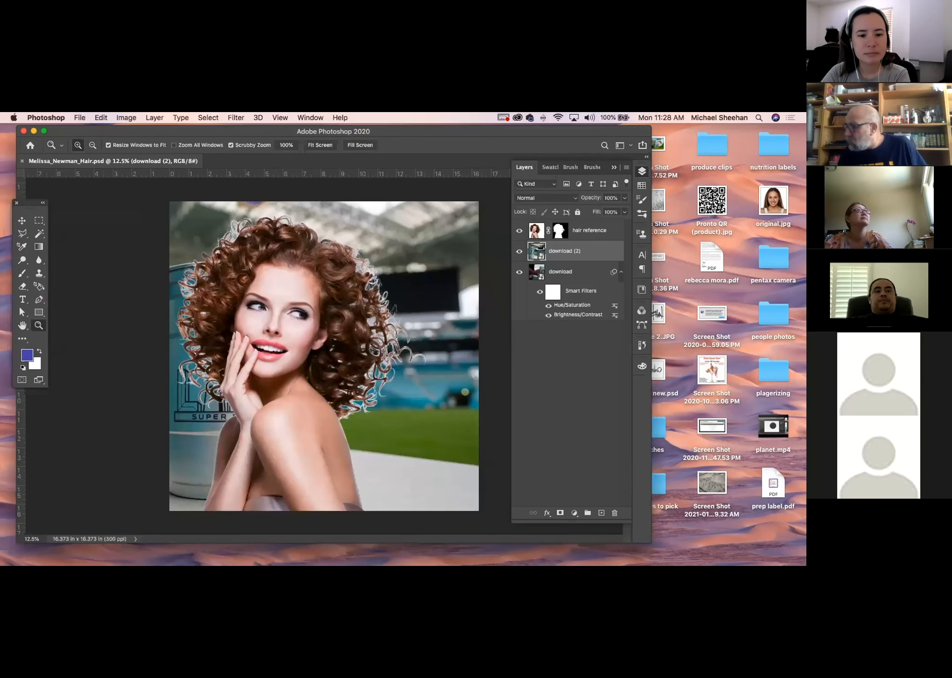
click(22, 220)
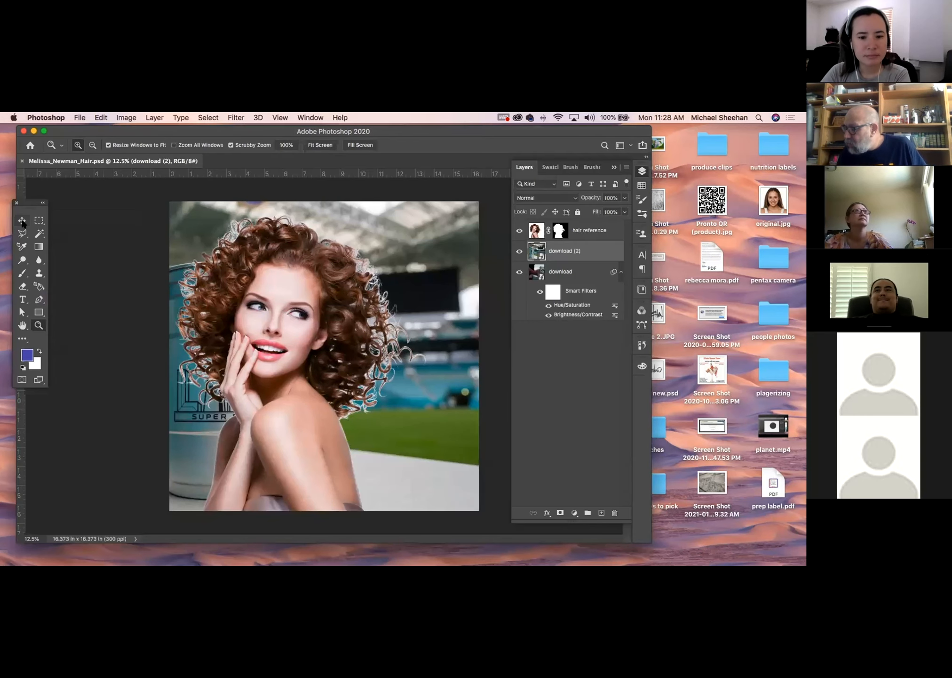
click(135, 268)
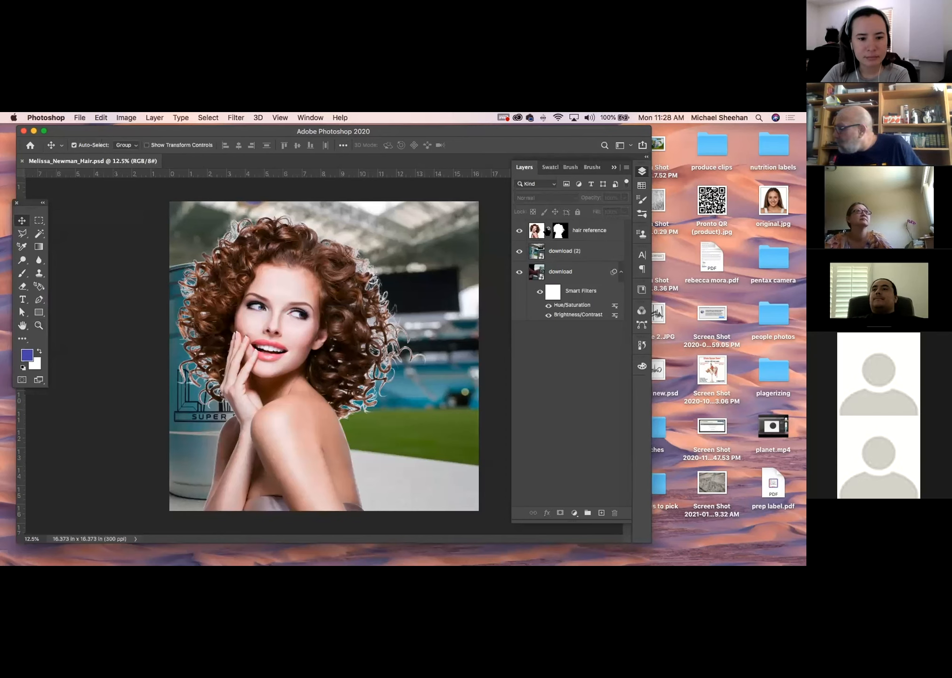
click(538, 230)
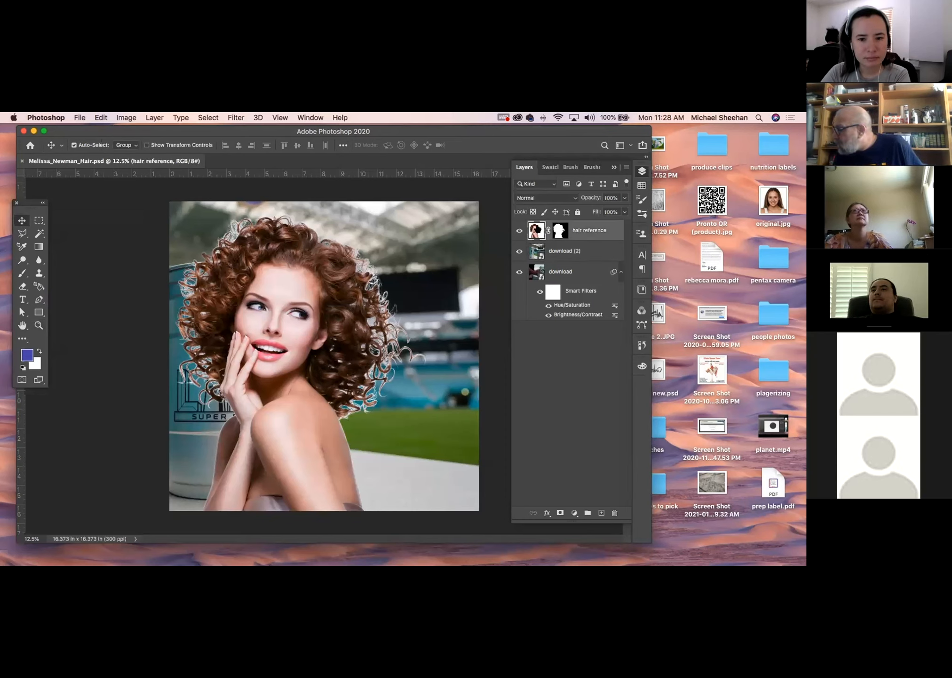
click(601, 513)
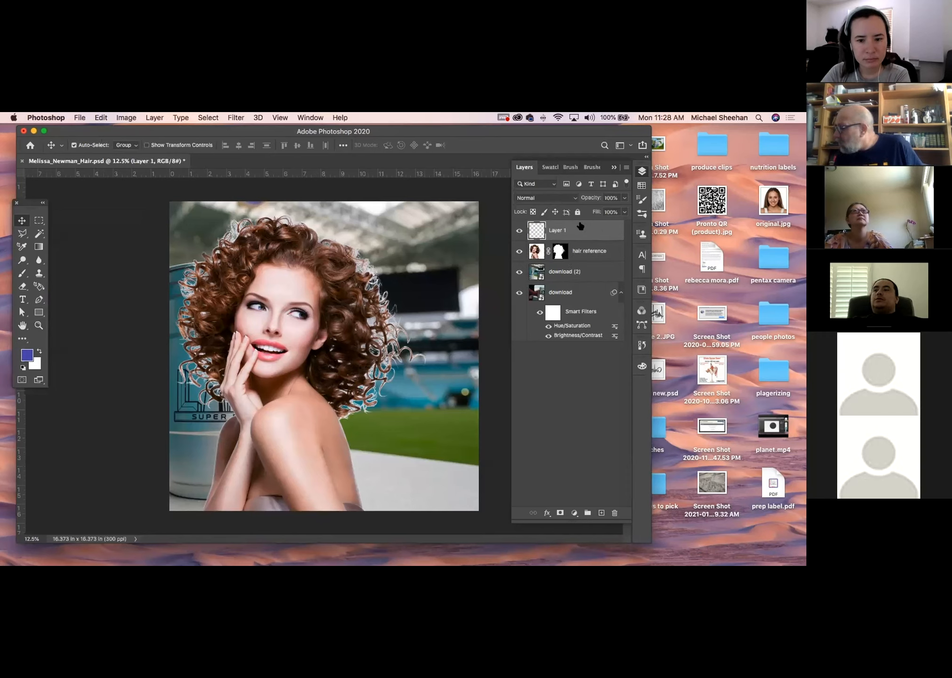
key(super+z)
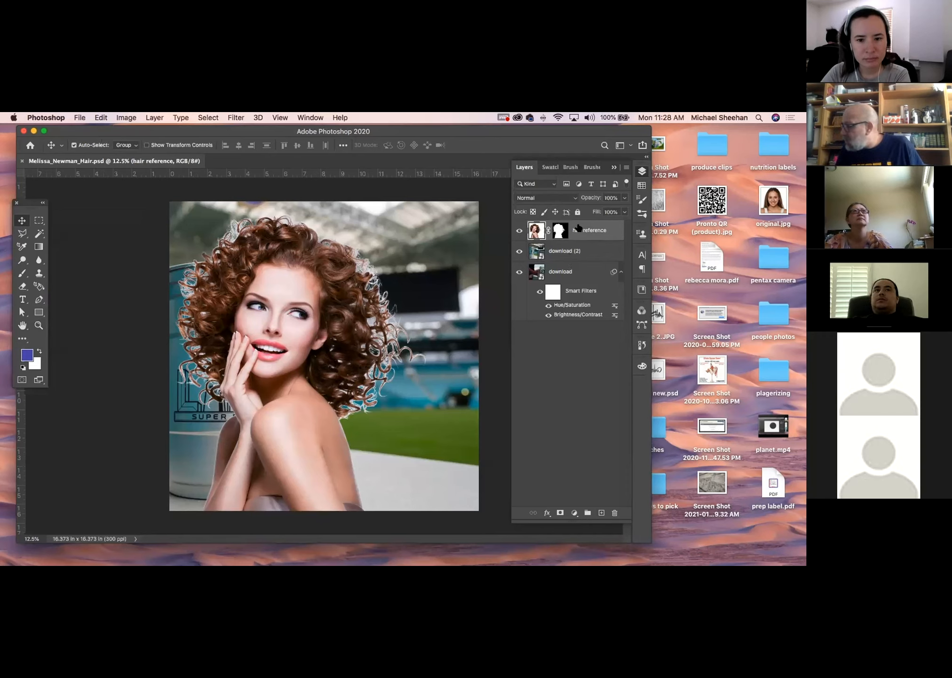
click(601, 512)
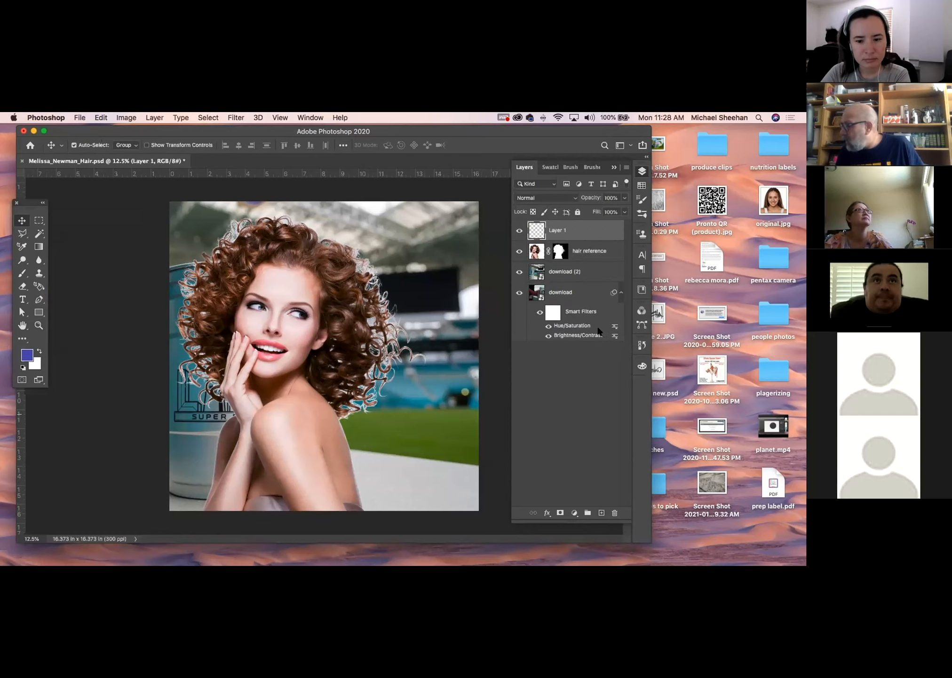
right_click(578, 228)
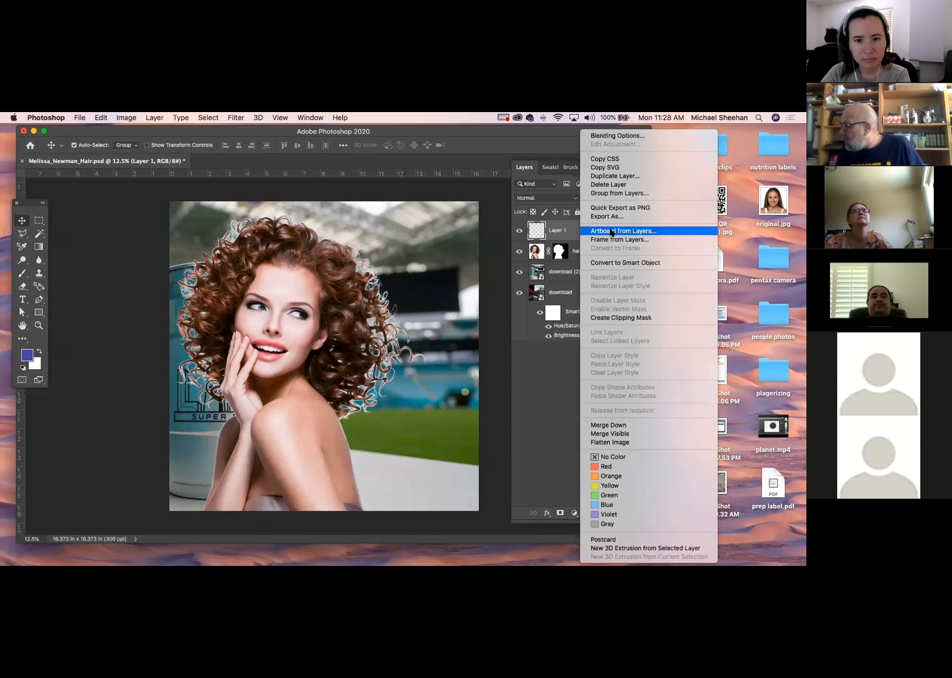
click(612, 318)
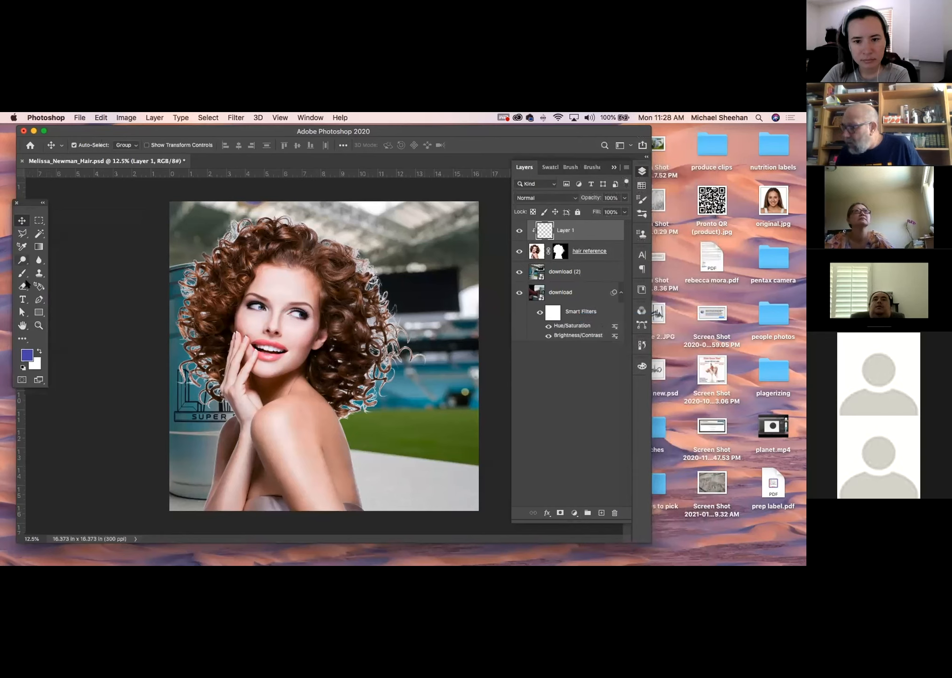
Step: Clone darker hair over the light fringe along the left side of the curls with a 300-pixel Clone Stamp brush
click(39, 272)
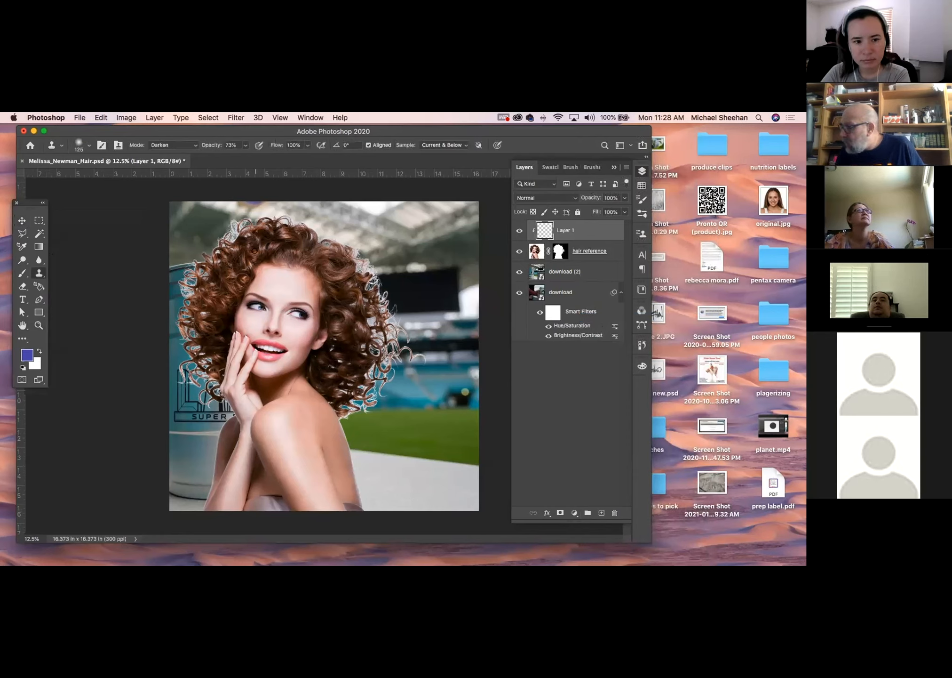
key(bracketright)
key(bracketright)
key(bracketright)
key(bracketright)
key(bracketright)
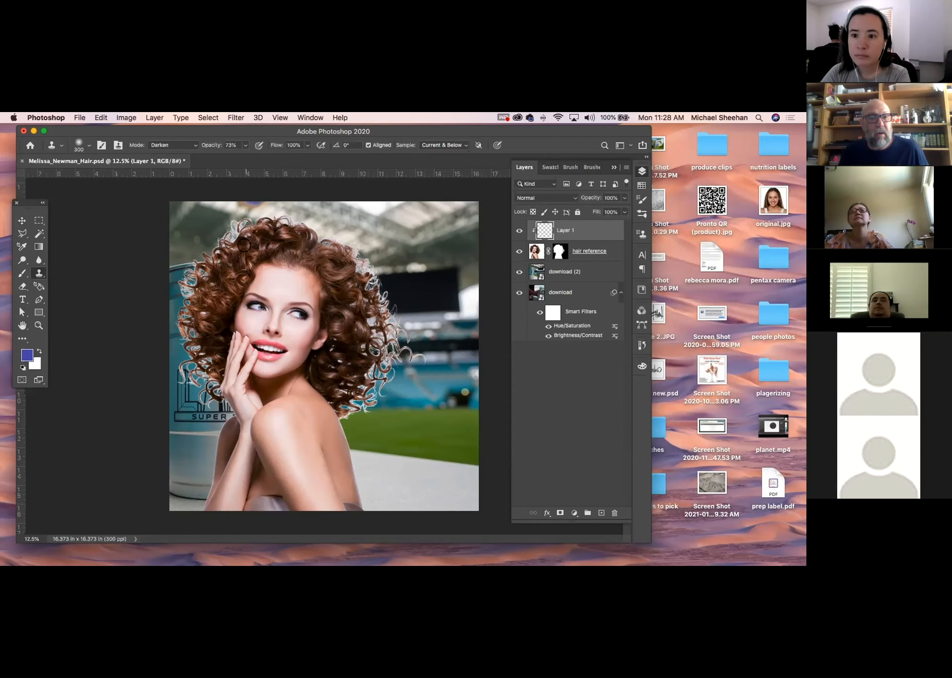
alt+click(247, 242)
mouse_move(236, 234)
mouse_down()
mouse_move(220, 256)
mouse_move(186, 257)
mouse_move(191, 292)
mouse_move(179, 342)
mouse_move(203, 352)
mouse_move(194, 385)
mouse_move(188, 376)
mouse_move(219, 403)
mouse_up()
alt+click(247, 247)
alt+click(243, 247)
alt+click(212, 290)
alt+click(210, 264)
alt+click(214, 331)
alt+click(254, 237)
drag(225, 236, 230, 247)
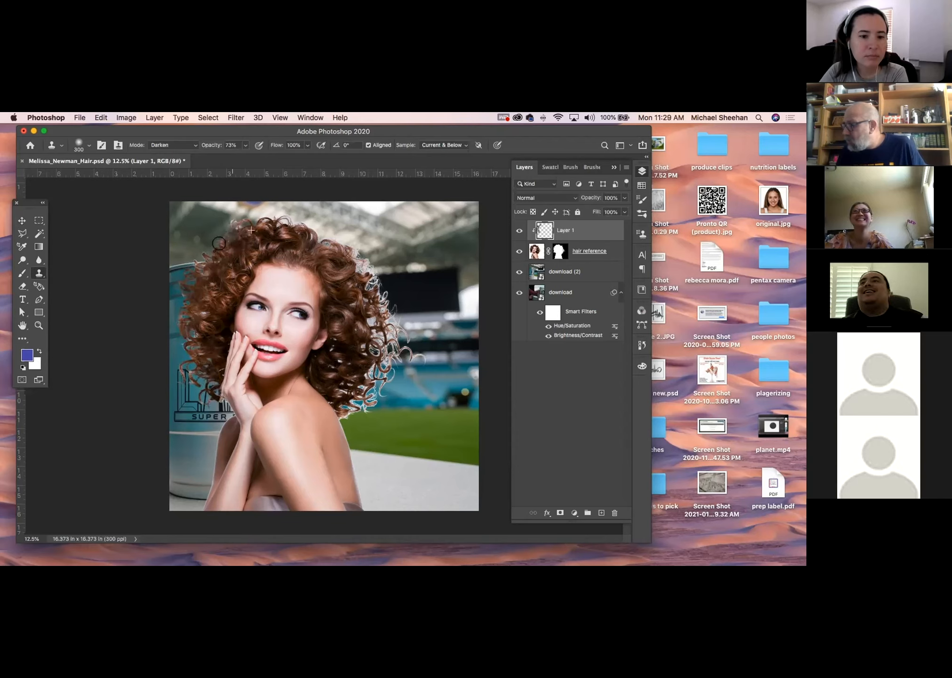
Step: Clone darker hair over the light fringe along the right side of the curls, resampling from nearby strands
alt+click(339, 269)
mouse_move(351, 274)
mouse_down()
mouse_move(373, 286)
mouse_move(352, 249)
mouse_move(371, 298)
mouse_move(351, 287)
mouse_move(382, 297)
mouse_move(392, 329)
mouse_move(386, 322)
mouse_move(421, 360)
mouse_up()
alt+click(351, 288)
alt+click(355, 333)
alt+click(348, 344)
mouse_move(374, 331)
mouse_down()
mouse_move(378, 353)
mouse_move(395, 371)
mouse_move(387, 389)
mouse_move(375, 380)
mouse_move(383, 360)
mouse_move(362, 407)
mouse_up()
alt+click(351, 353)
alt+click(350, 374)
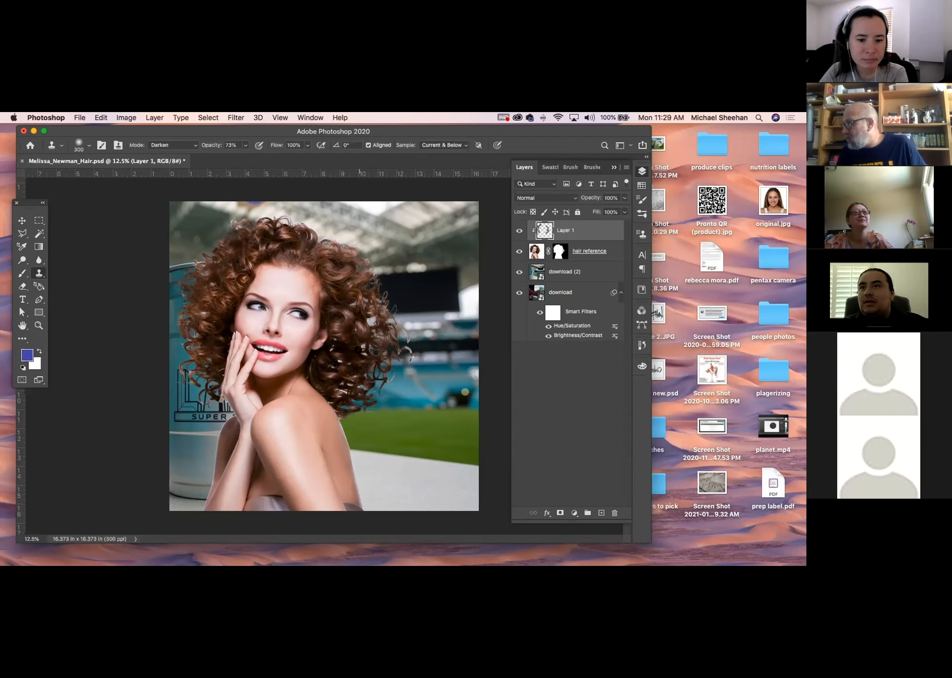
drag(374, 319, 375, 336)
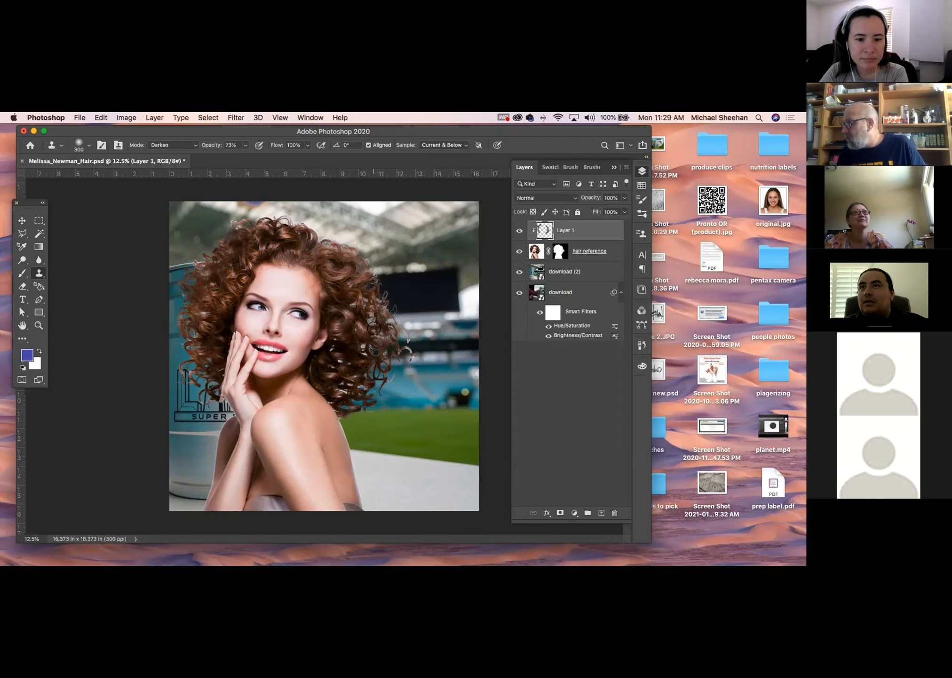
click(386, 299)
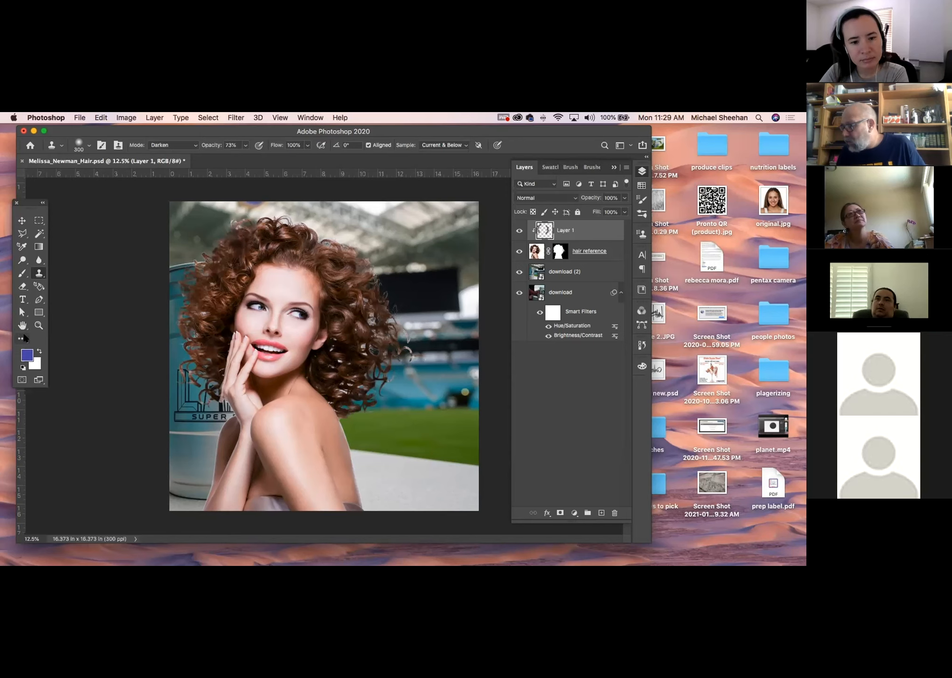
Step: Magnify the upper-right hair edge and clone brown hair over the remaining light and greenish patches
key(z)
drag(319, 224, 136, 319)
key(super+r)
drag(294, 402, 281, 393)
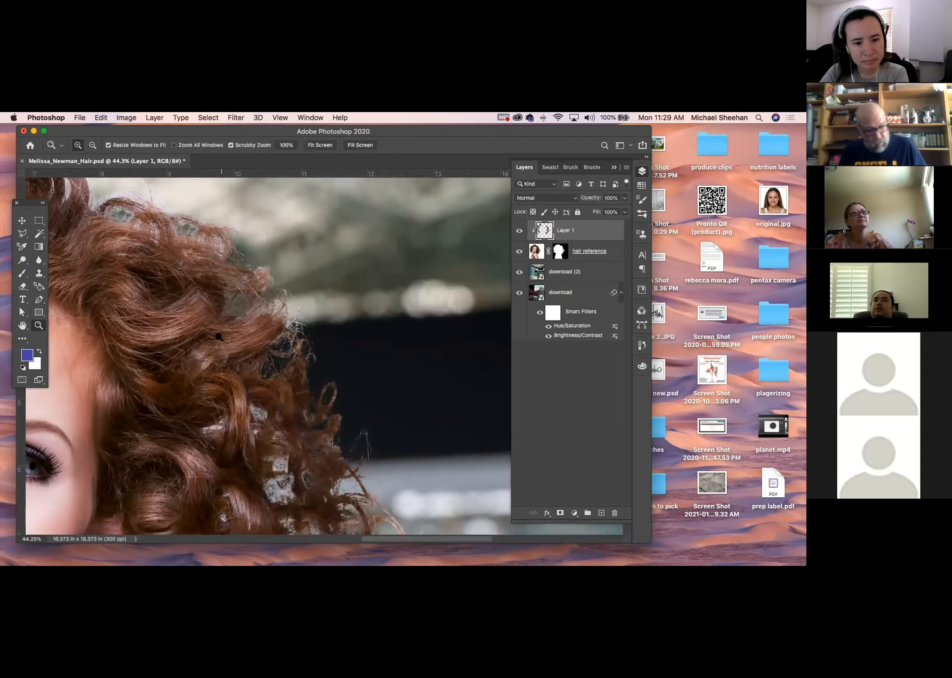
click(39, 273)
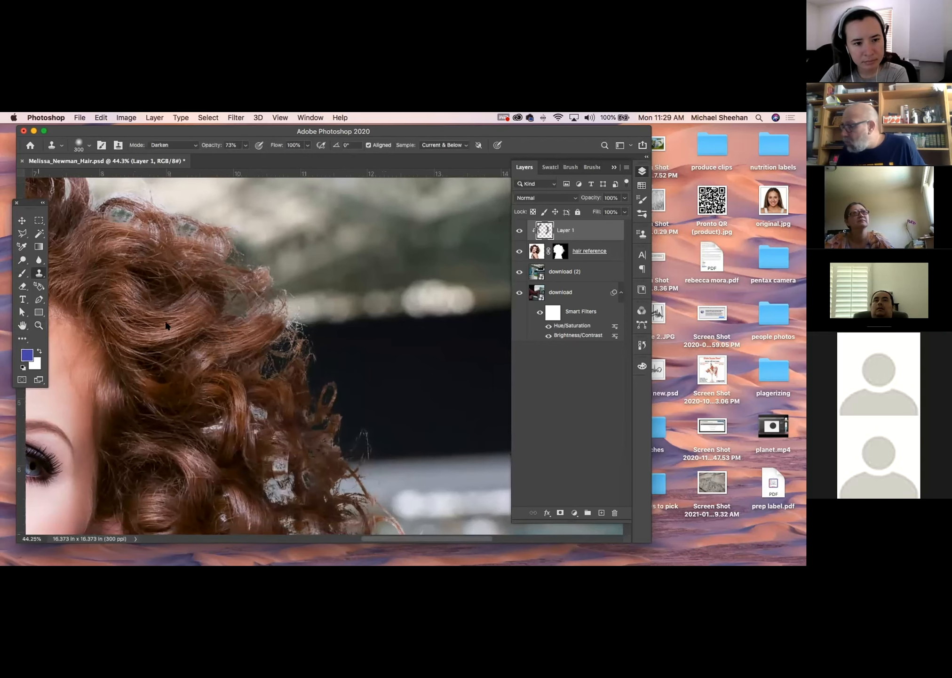
alt+click(176, 329)
mouse_move(280, 318)
mouse_down()
mouse_move(290, 301)
mouse_move(271, 306)
mouse_move(270, 269)
mouse_move(224, 249)
mouse_move(219, 225)
mouse_move(200, 219)
mouse_move(165, 230)
mouse_move(126, 193)
mouse_up()
alt+click(181, 316)
alt+click(215, 255)
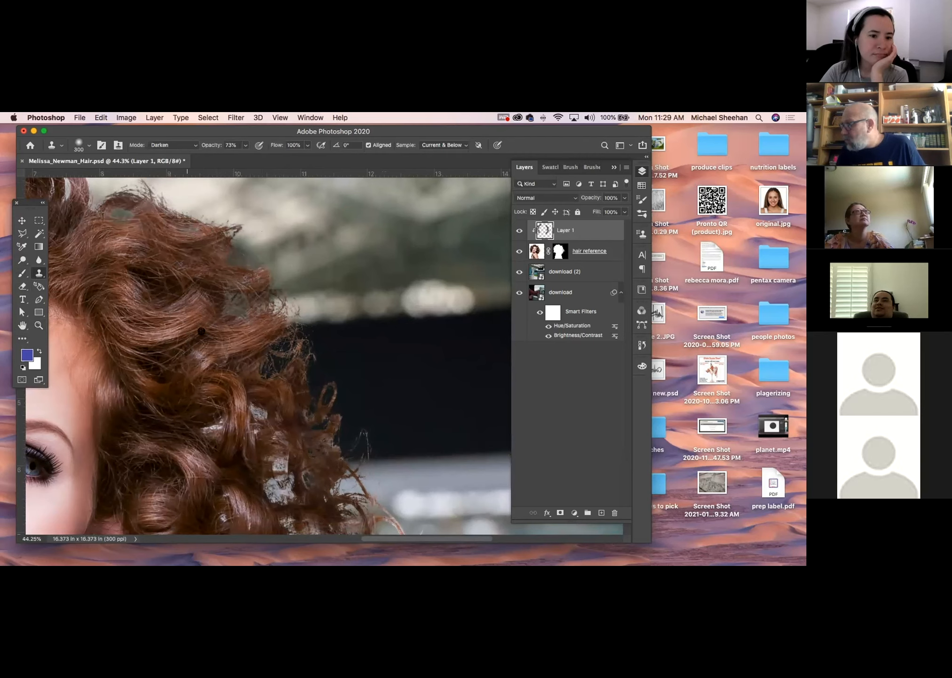
alt+click(176, 327)
mouse_move(301, 344)
mouse_down()
mouse_move(295, 287)
mouse_move(271, 346)
mouse_up()
alt+click(181, 372)
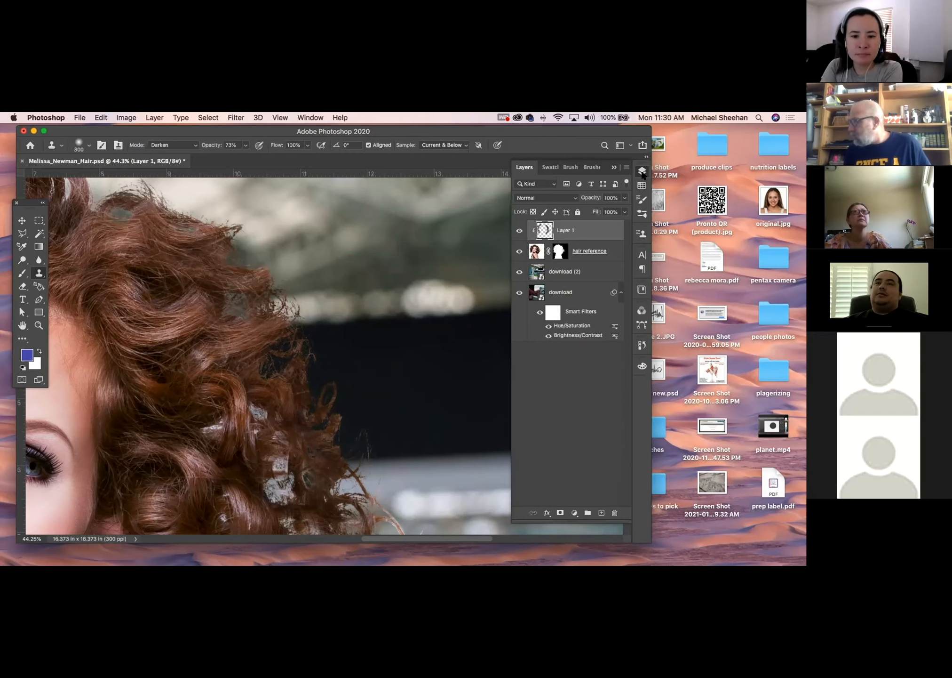
Step: Review the whole stadium composite, close it without saving, and bring up the hair composite on the blue gradient background
click(643, 173)
key(super+0)
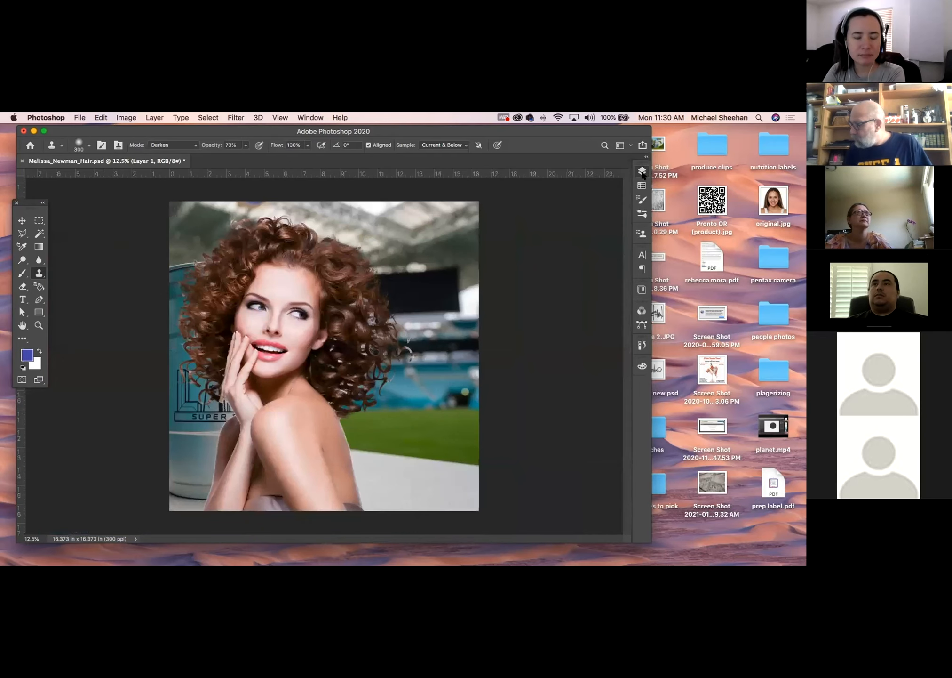
click(22, 160)
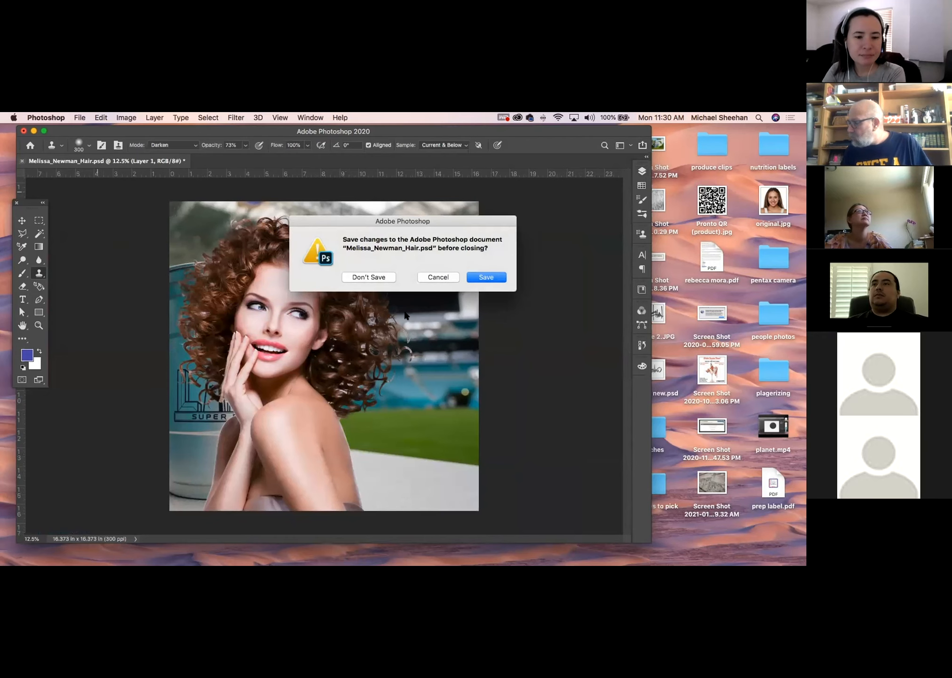
click(388, 275)
drag(78, 134, 72, 127)
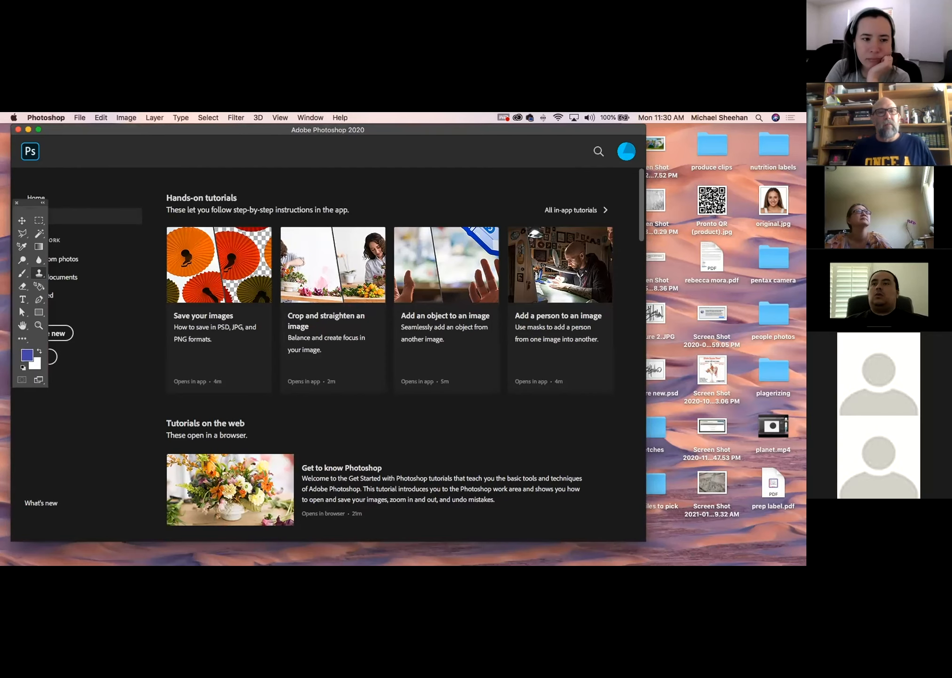
key(Escape)
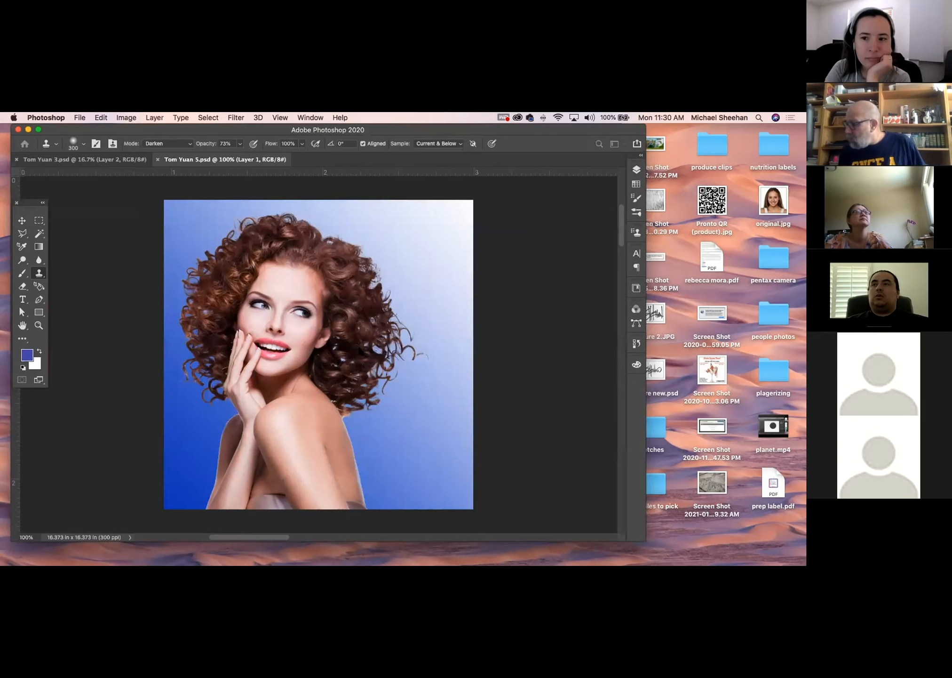
Step: Examine the hair edges of the blue gradient composite up close and as a whole, and check its layer stack
key(z)
drag(388, 315, 493, 418)
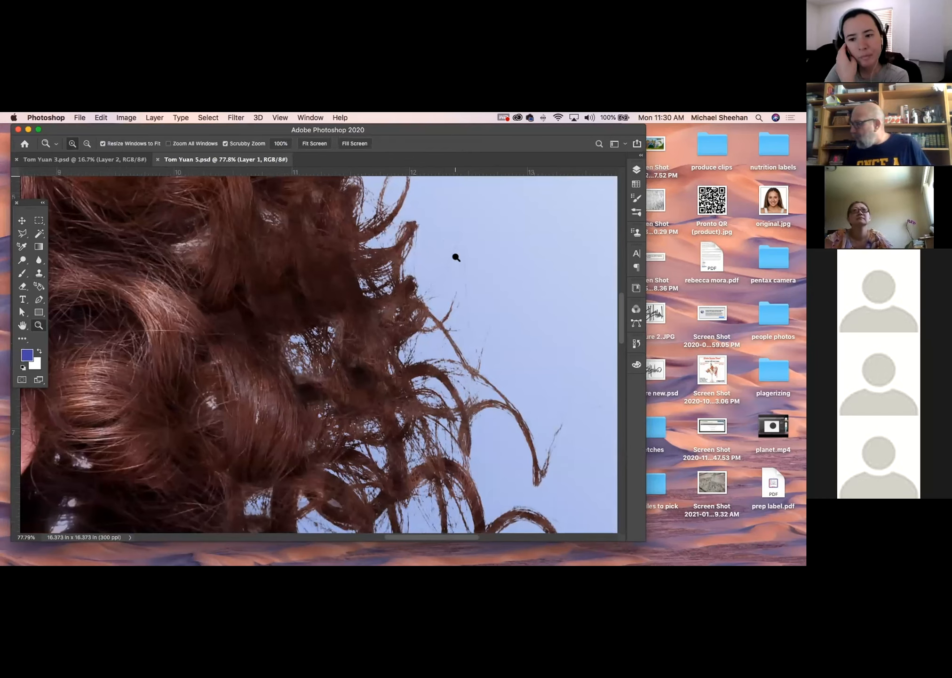
key(super+0)
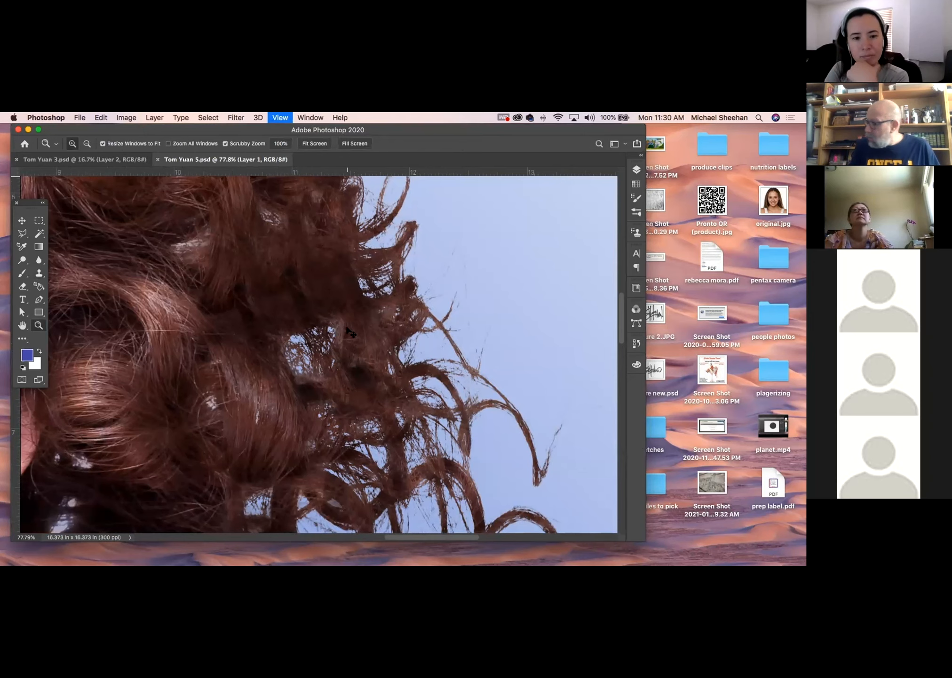
key(super+minus)
key(super+minus)
key(super+minus)
drag(237, 399, 448, 336)
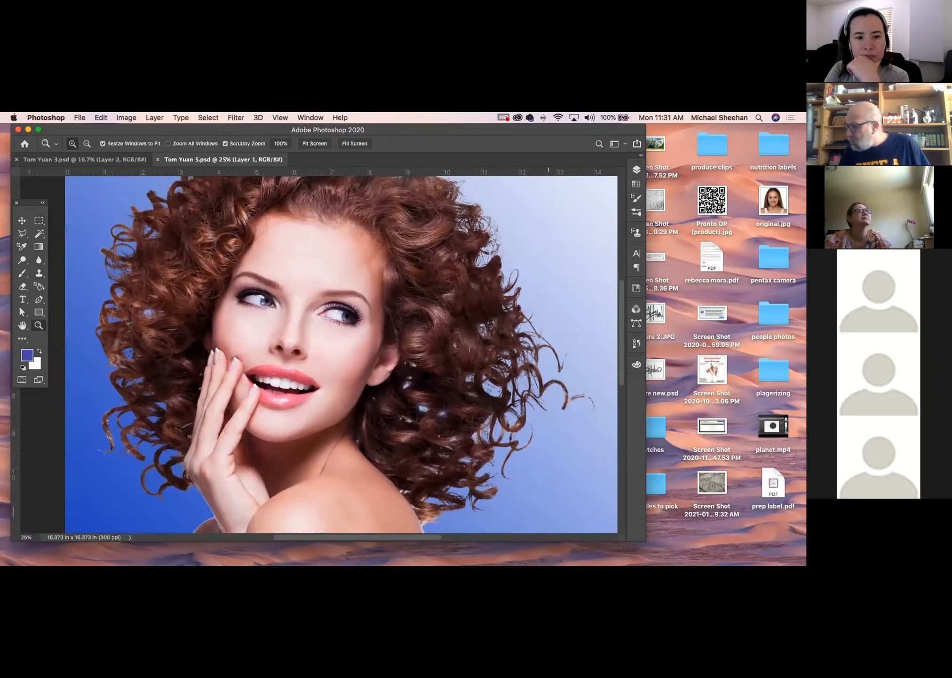
click(637, 170)
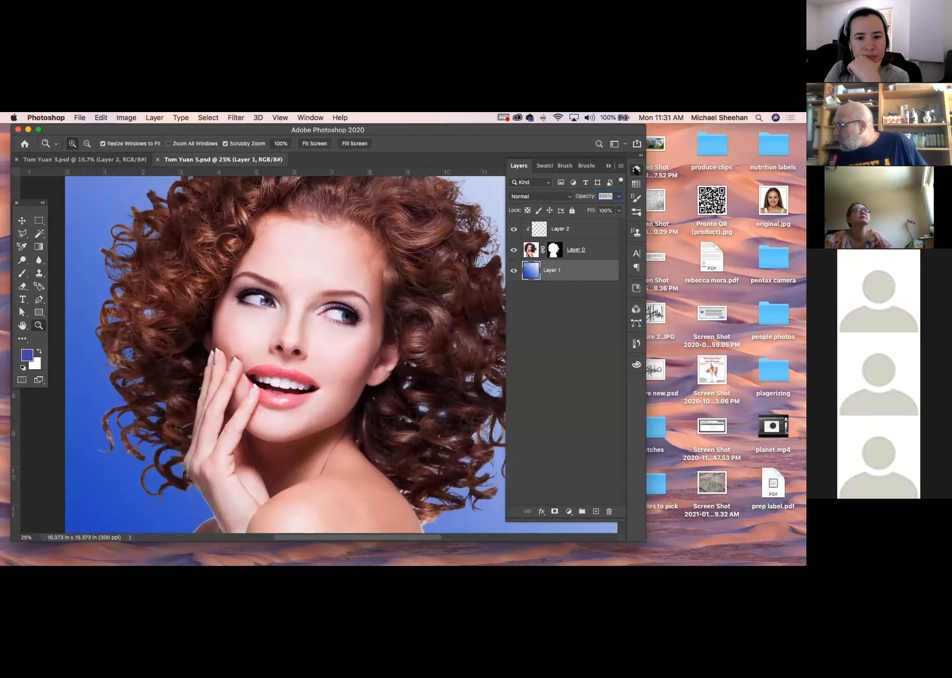
click(636, 170)
Step: Check the layer stack of the red sunset field composite, and close both the sunset and hair documents
click(113, 160)
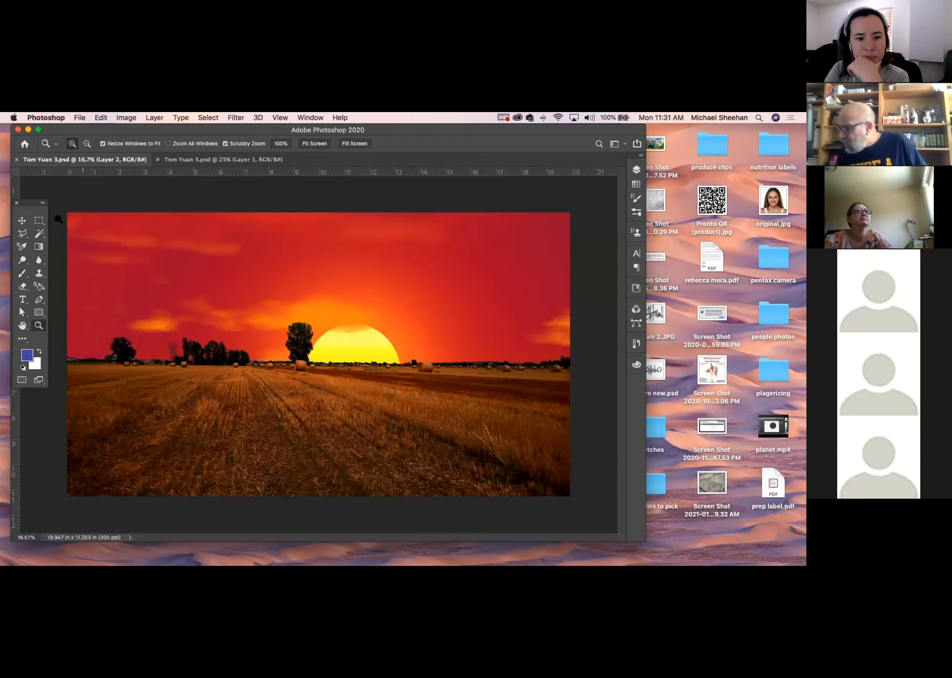
click(22, 220)
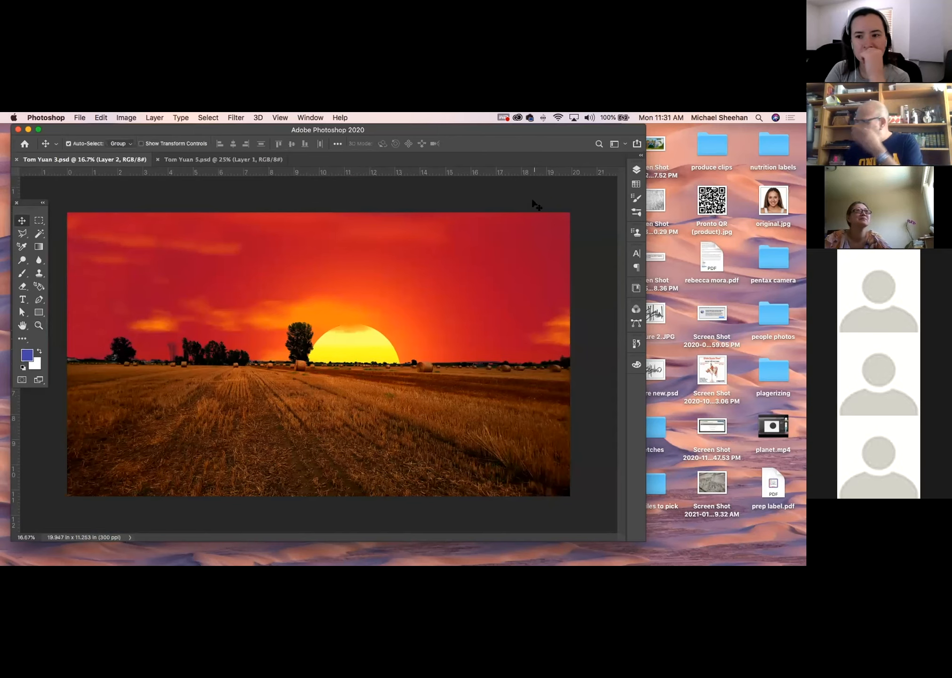
click(636, 169)
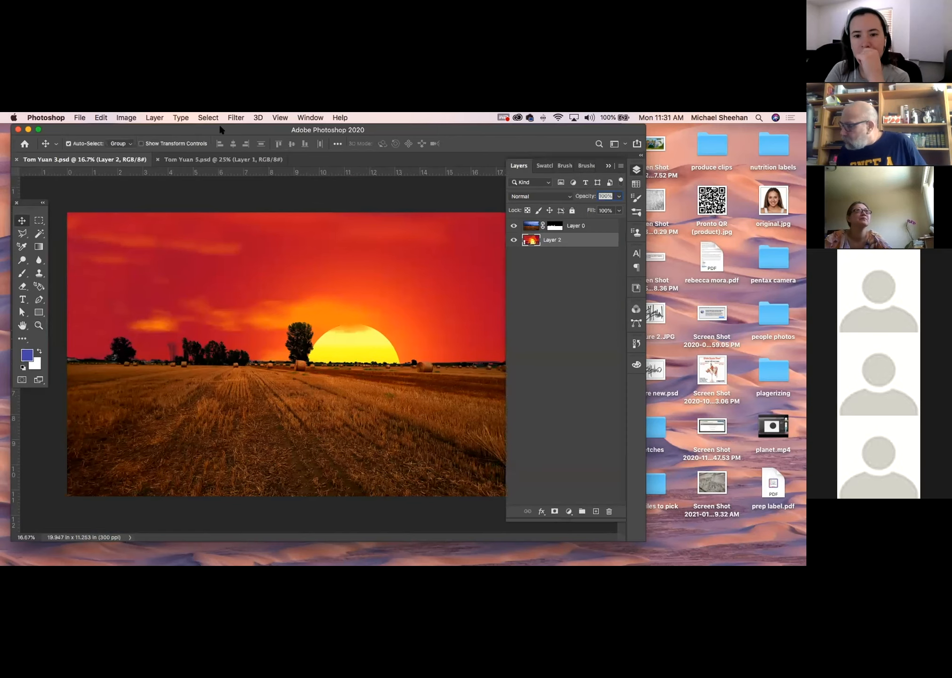
click(637, 170)
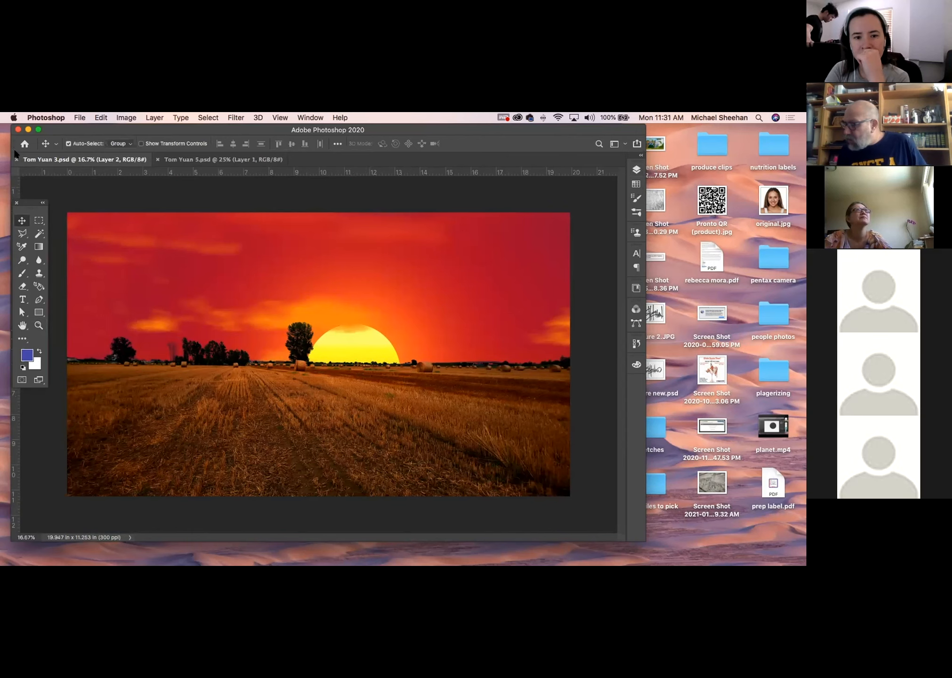
click(17, 159)
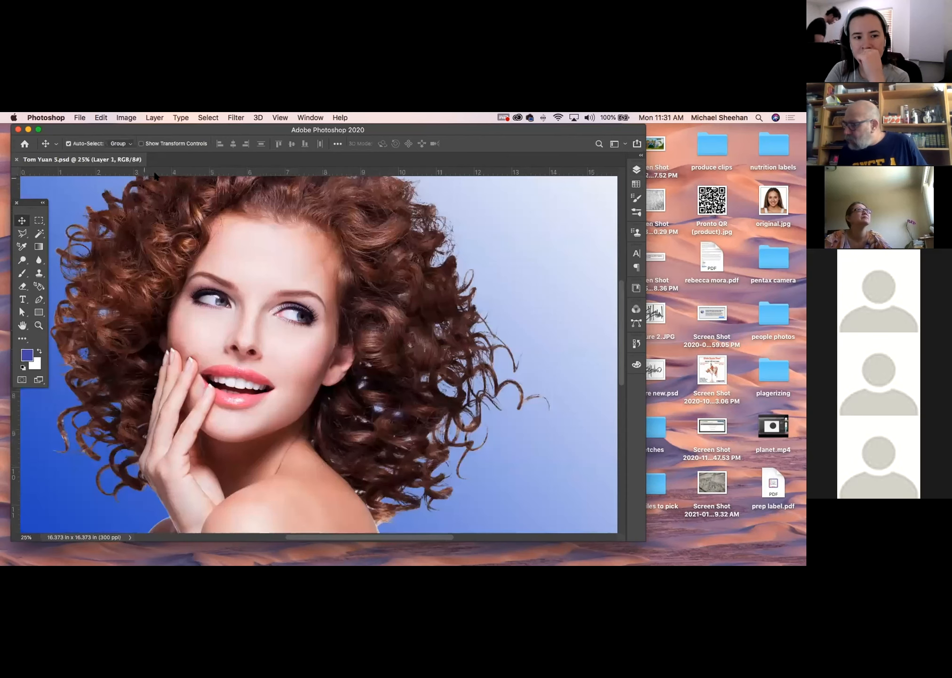
click(16, 159)
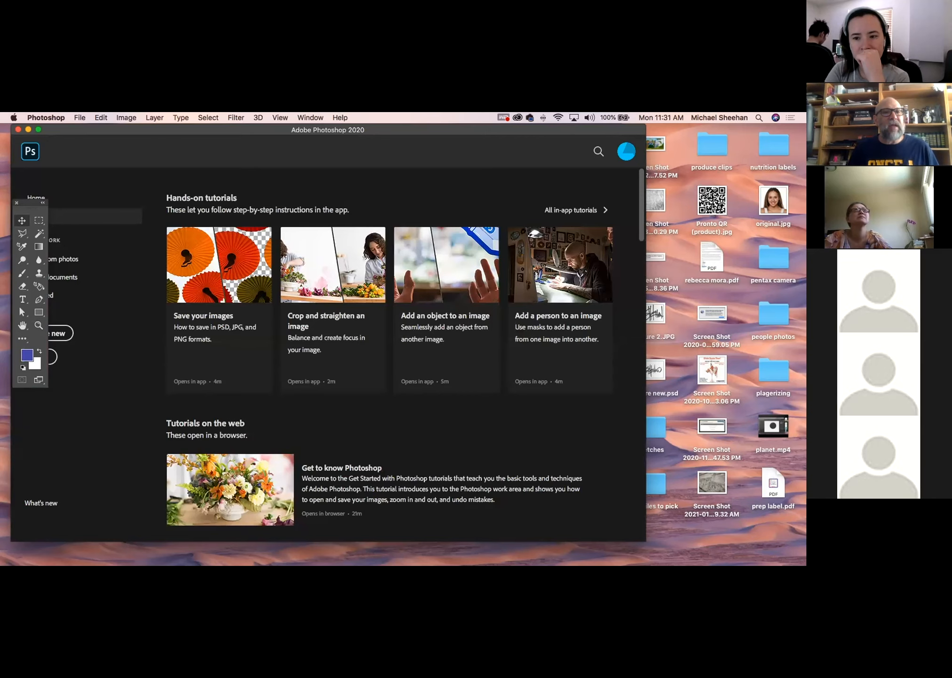
Step: Switch to Chrome, watch the 3M VAS plugin video from about 0:38, pause it at the "Review your results" section, and minimize the browser
key(super+Tab)
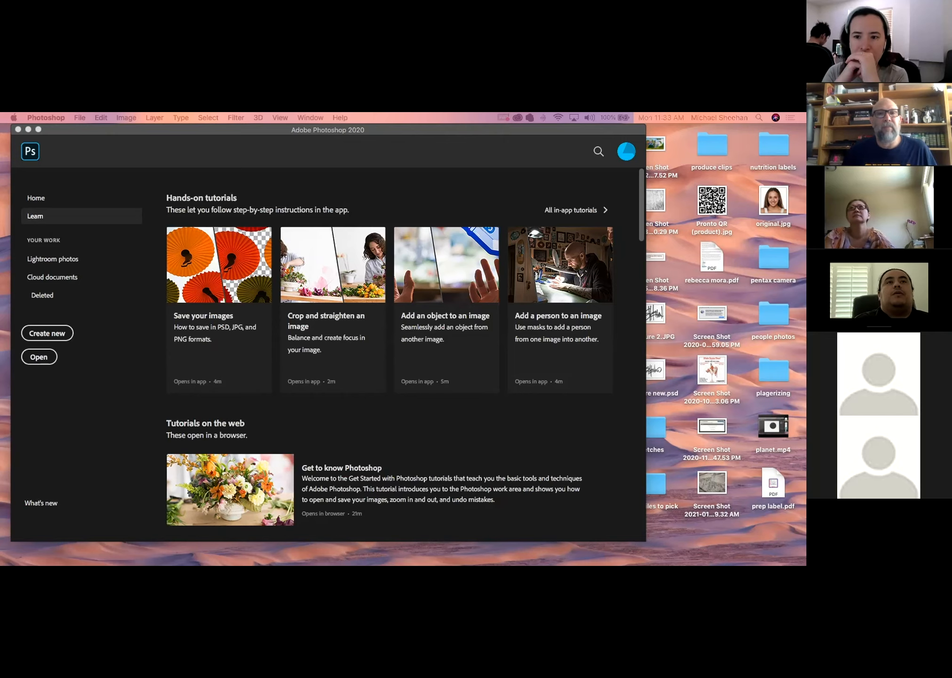
drag(0, 200, 478, 130)
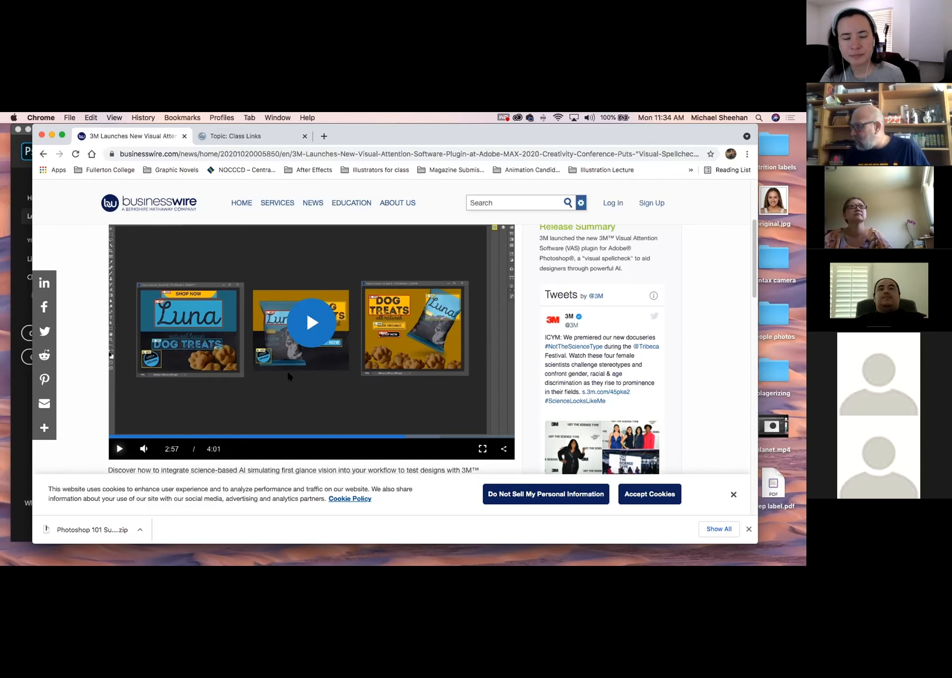
click(312, 326)
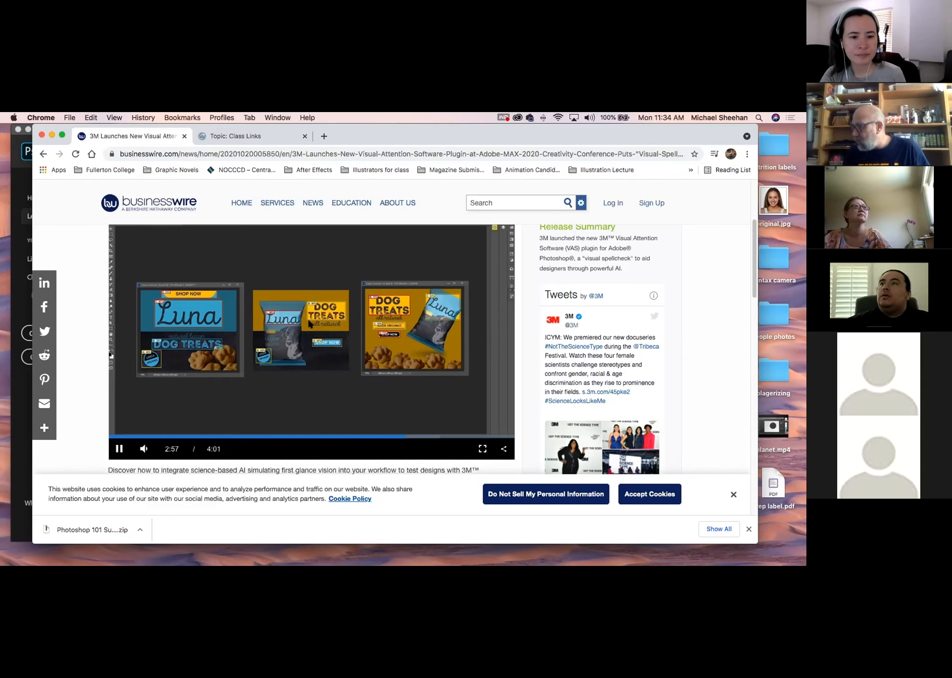
click(122, 433)
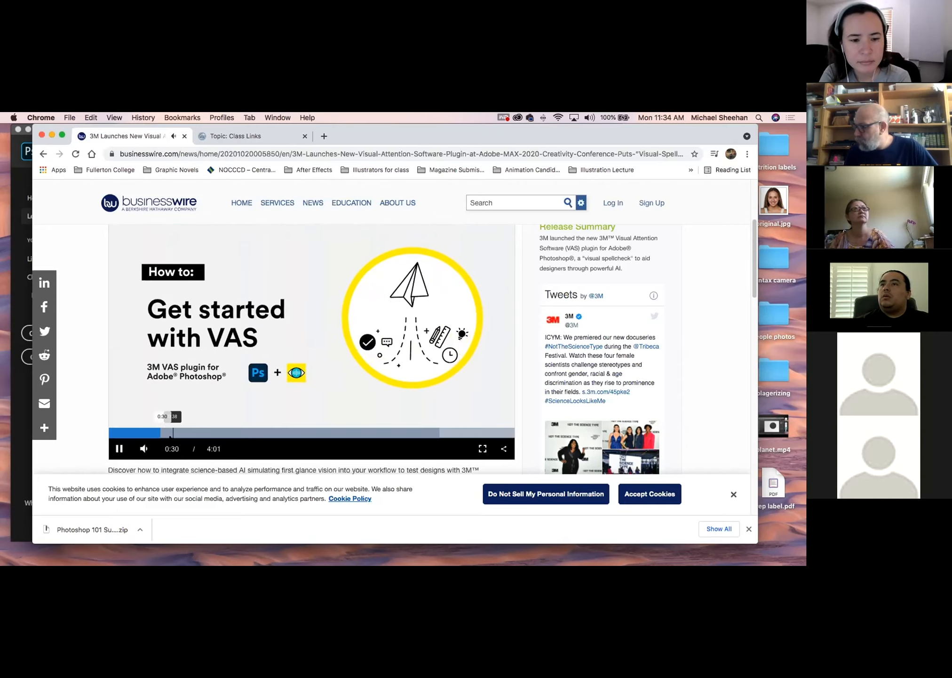
click(172, 436)
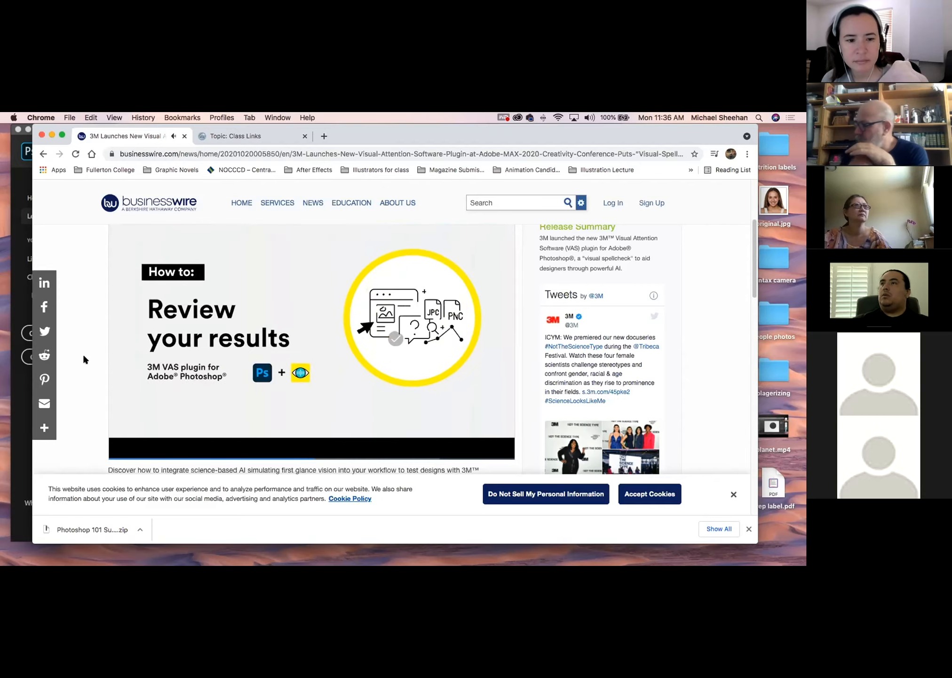
mouse_move(239, 393)
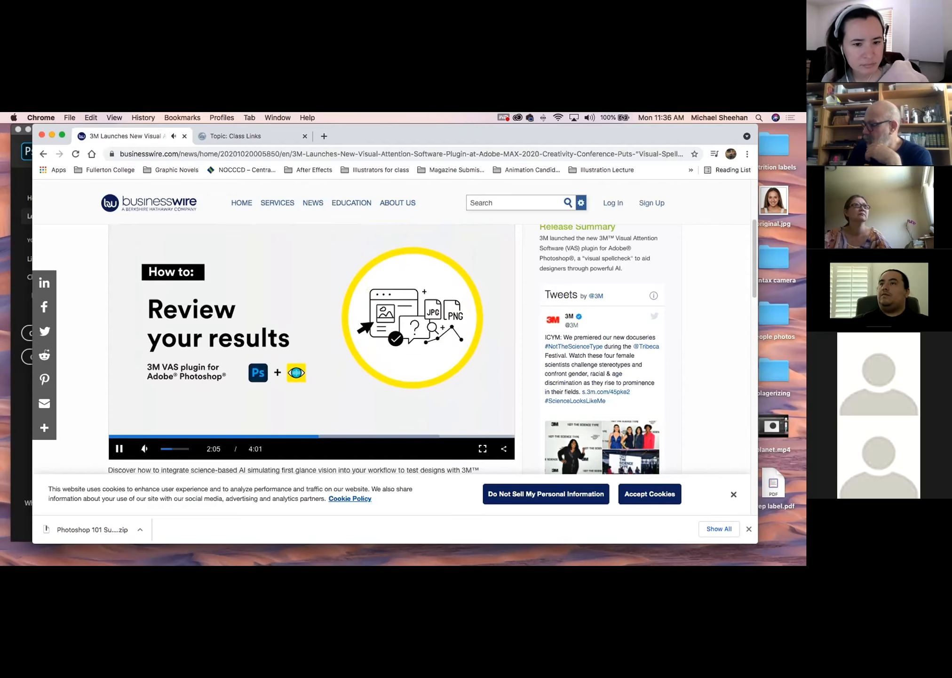
click(119, 448)
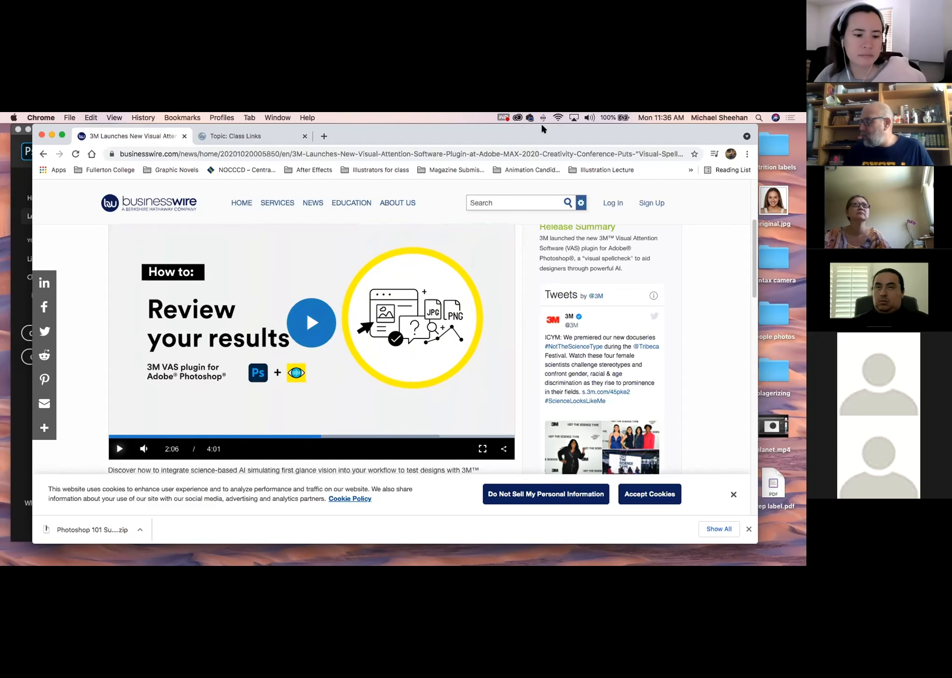
drag(419, 153, 401, 158)
key(super+m)
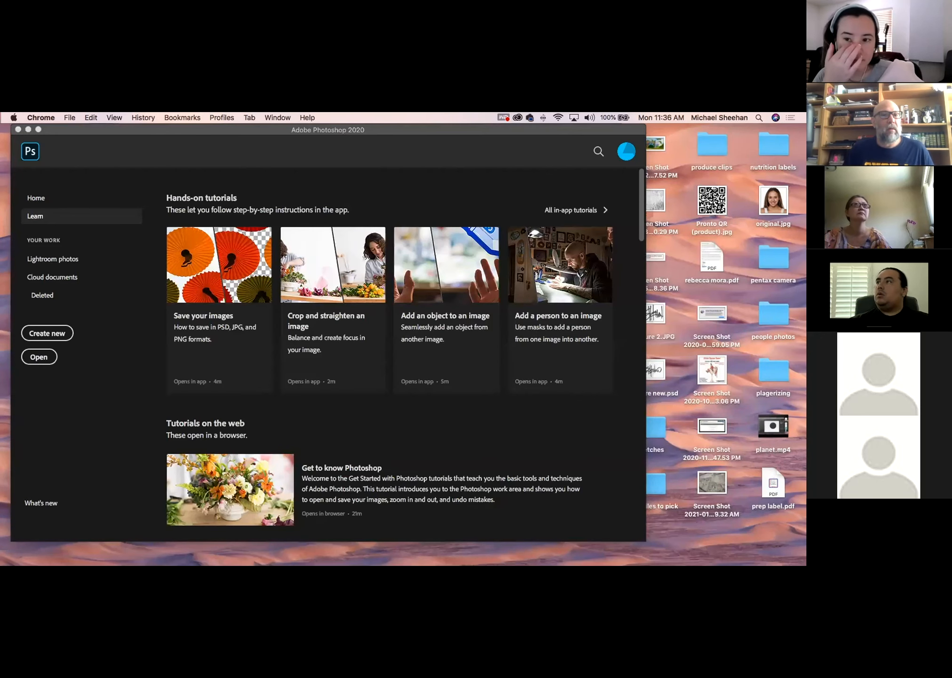
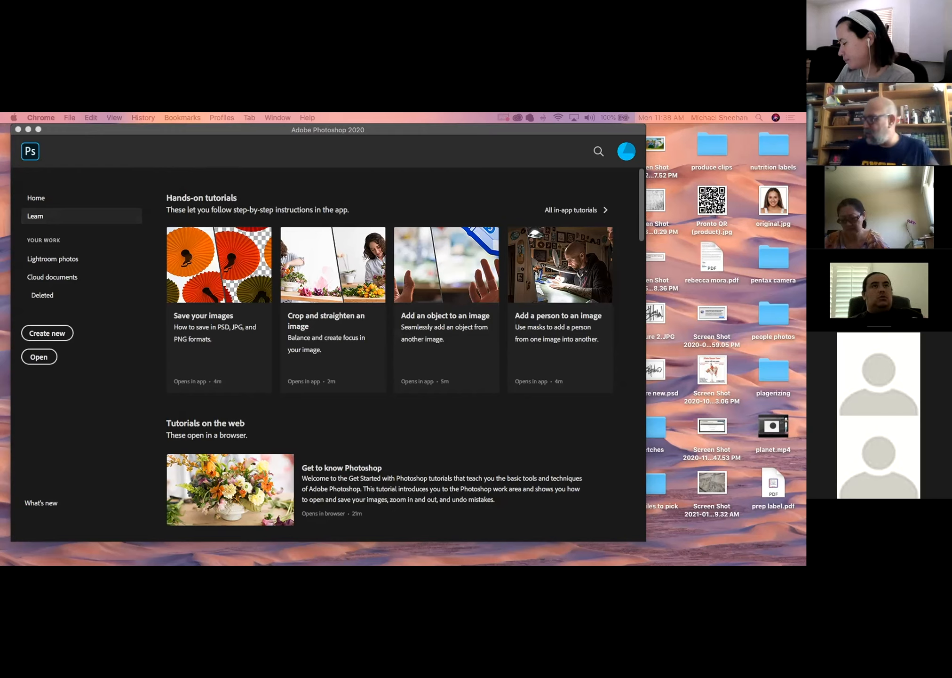
Step: Return to Photoshop and create a new Letter document, 8.5 x 11 in at 300 ppi, with a white background
click(69, 117)
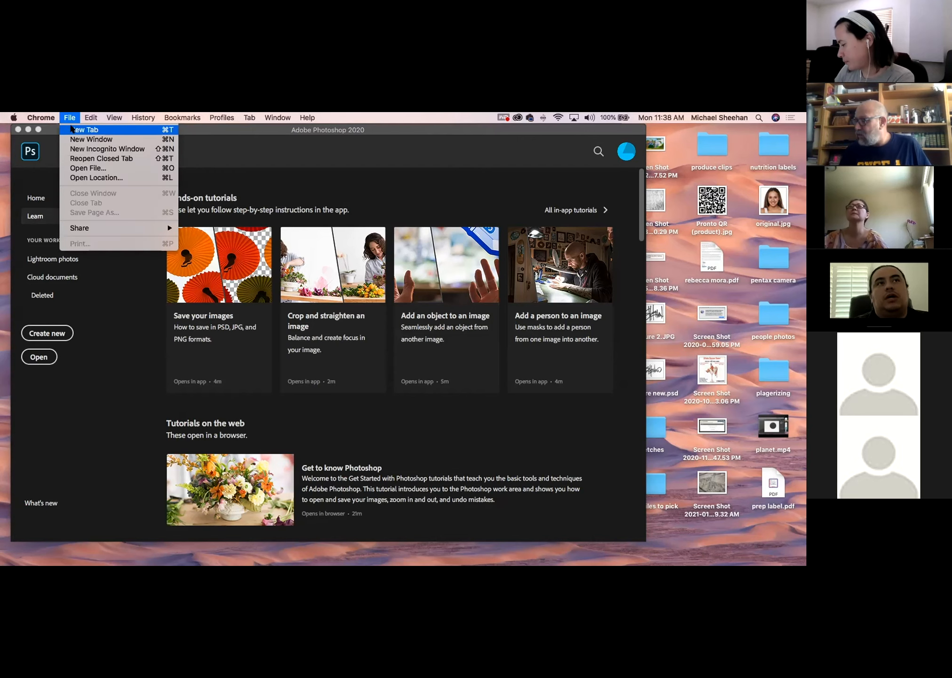
click(57, 132)
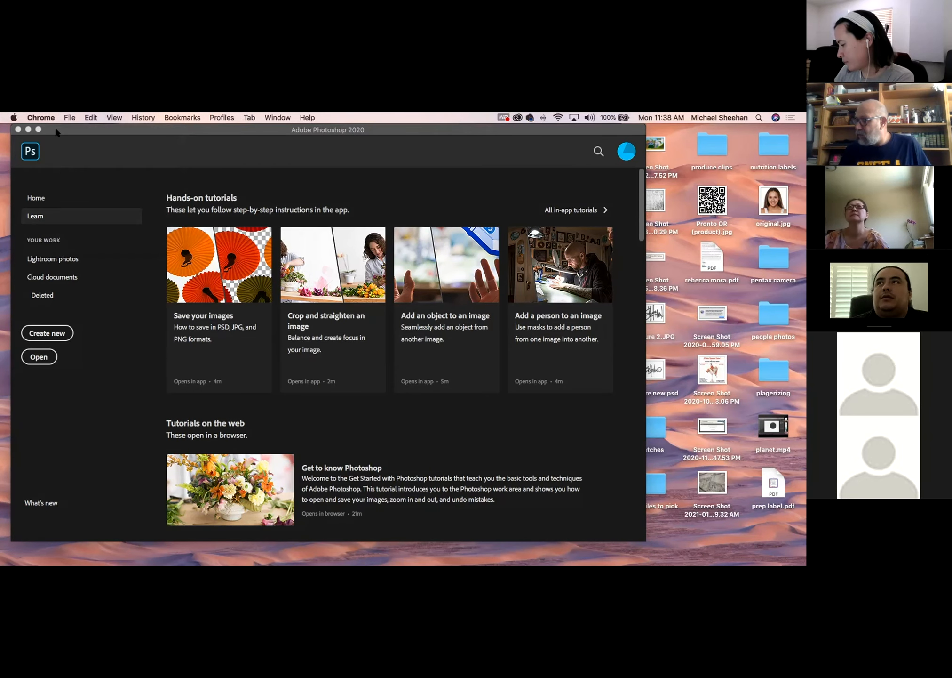
click(78, 117)
click(79, 129)
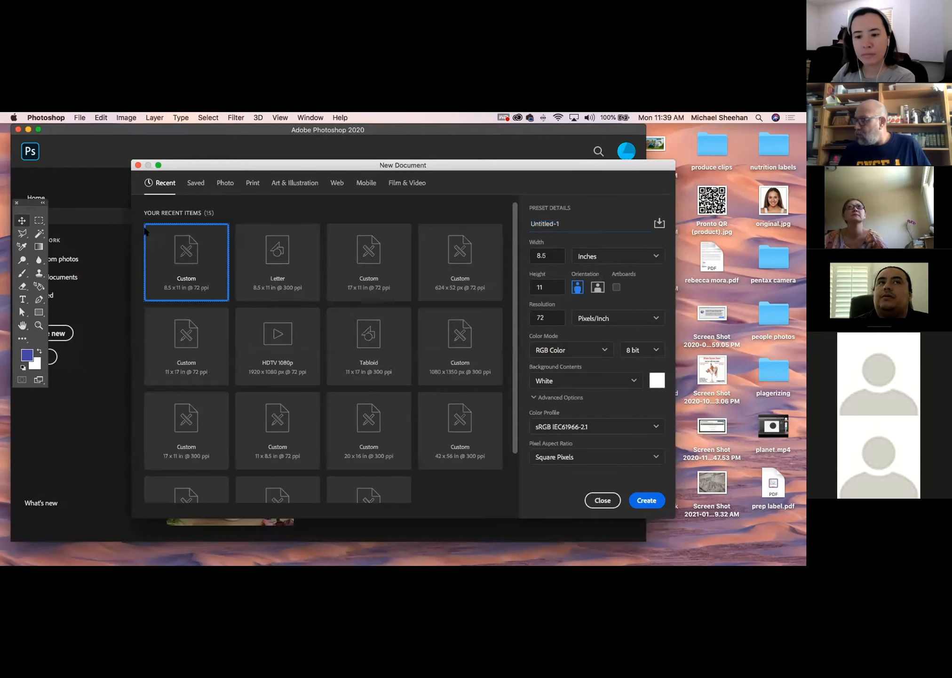
click(279, 275)
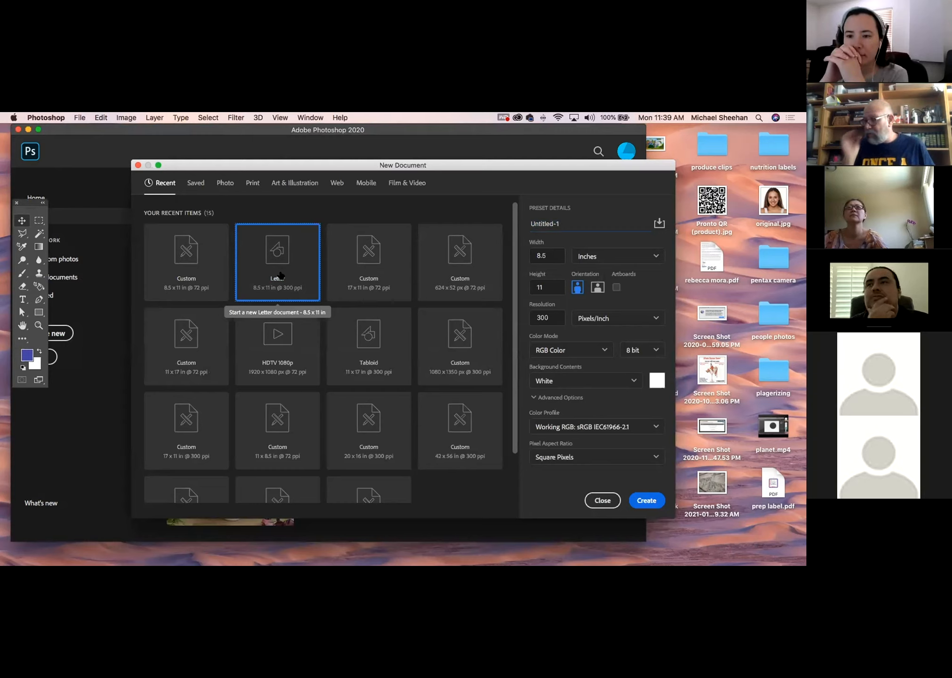
double_click(279, 276)
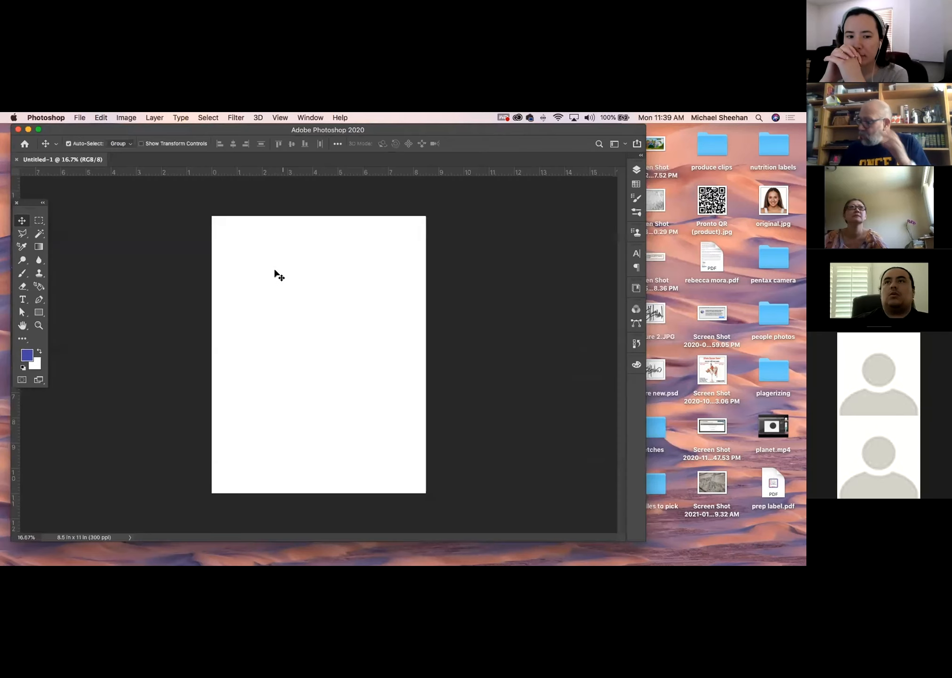
Step: Convert the locked white background into a regular layer named Layer 0 and add an empty layer above it
click(636, 170)
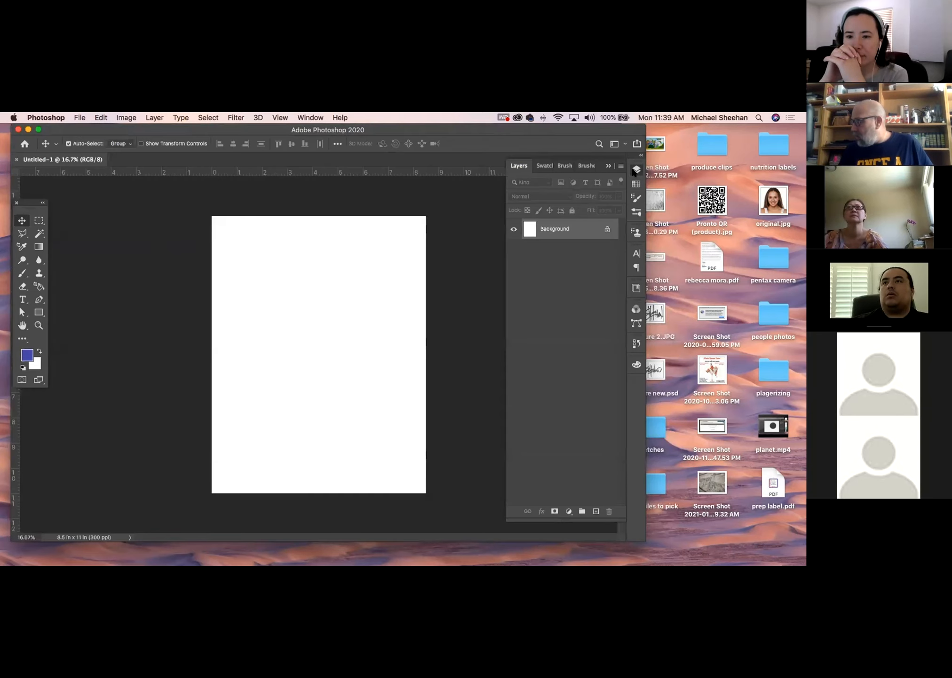
double_click(574, 228)
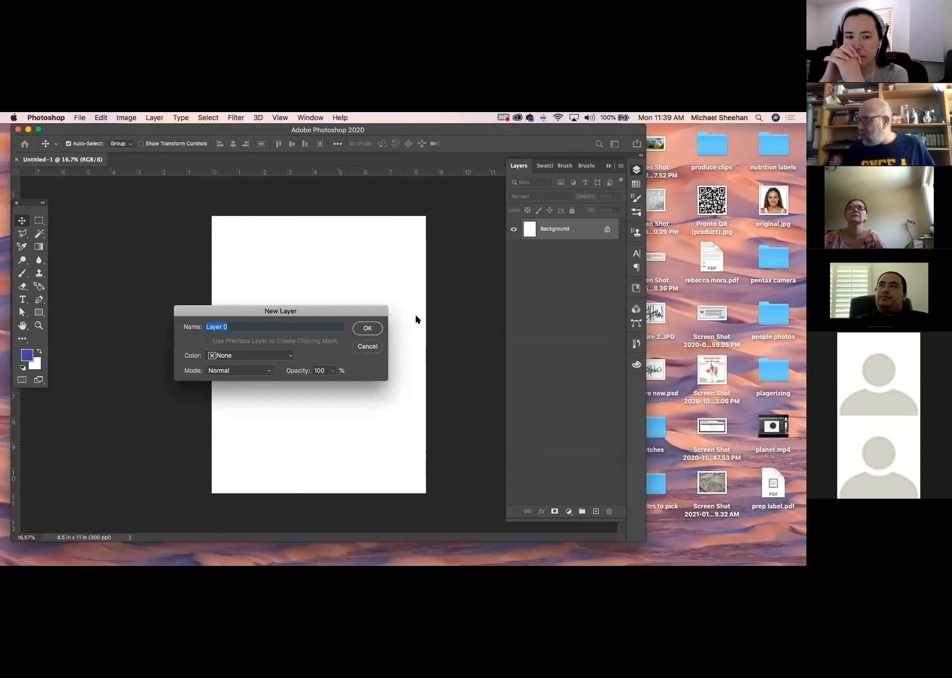
click(367, 328)
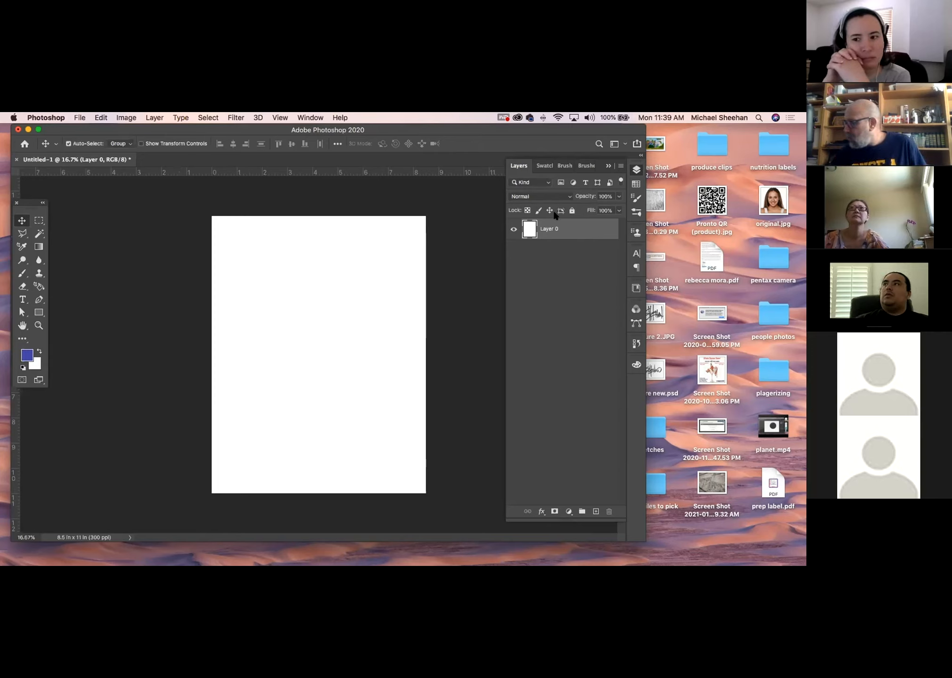
click(596, 511)
Step: Try placing the empty layer beneath the white Layer 0, and undo the reordering
drag(579, 231, 580, 269)
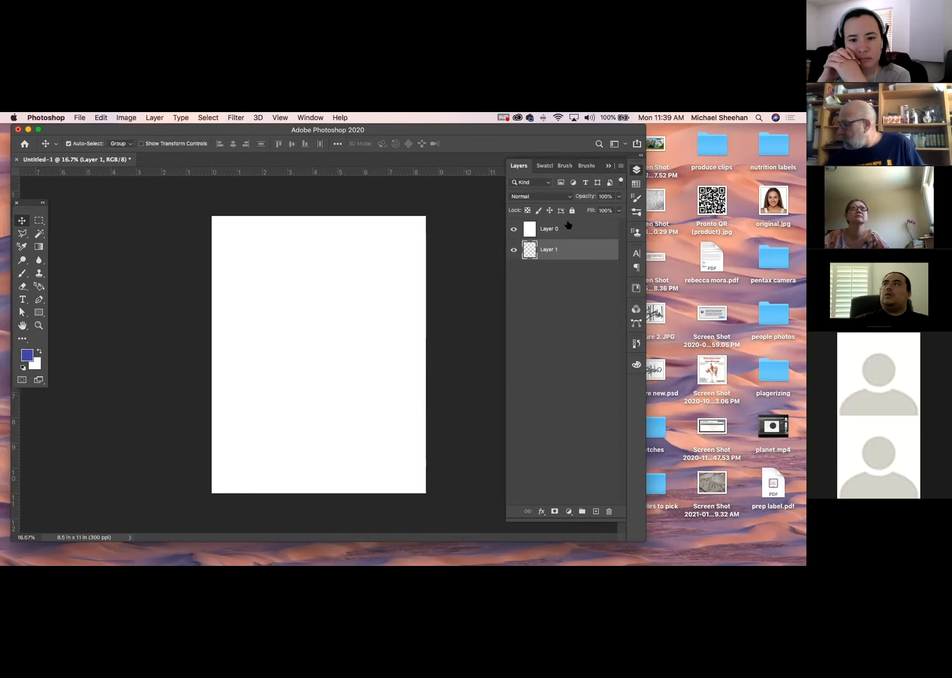
click(539, 228)
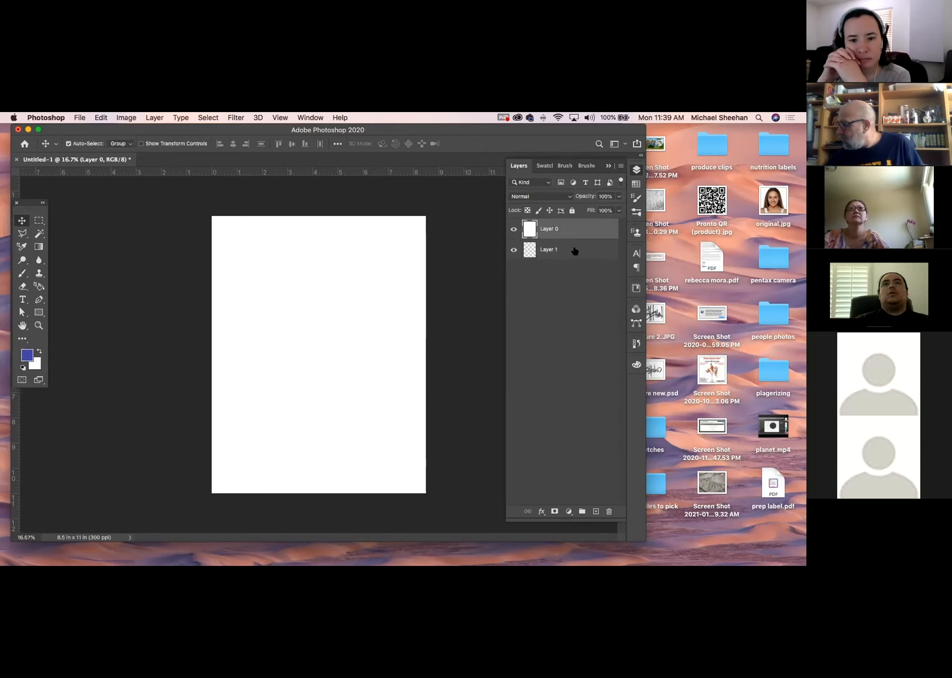
key(super+z)
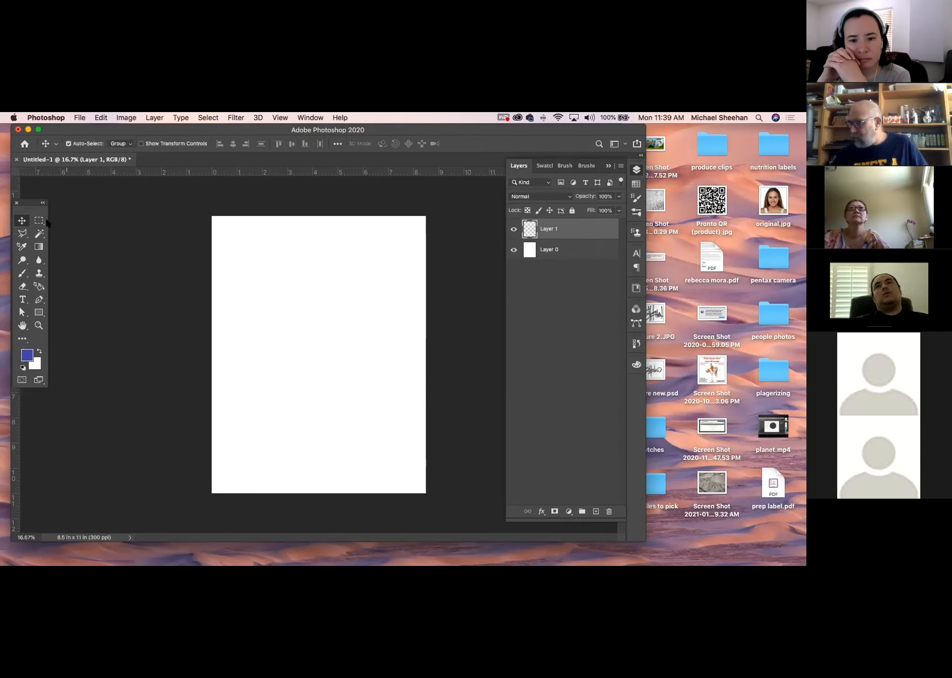
Step: Set up the Brush tool with a near-black foreground color and the Pencil Sketch 2 preset at 15 px
key(b)
key(d)
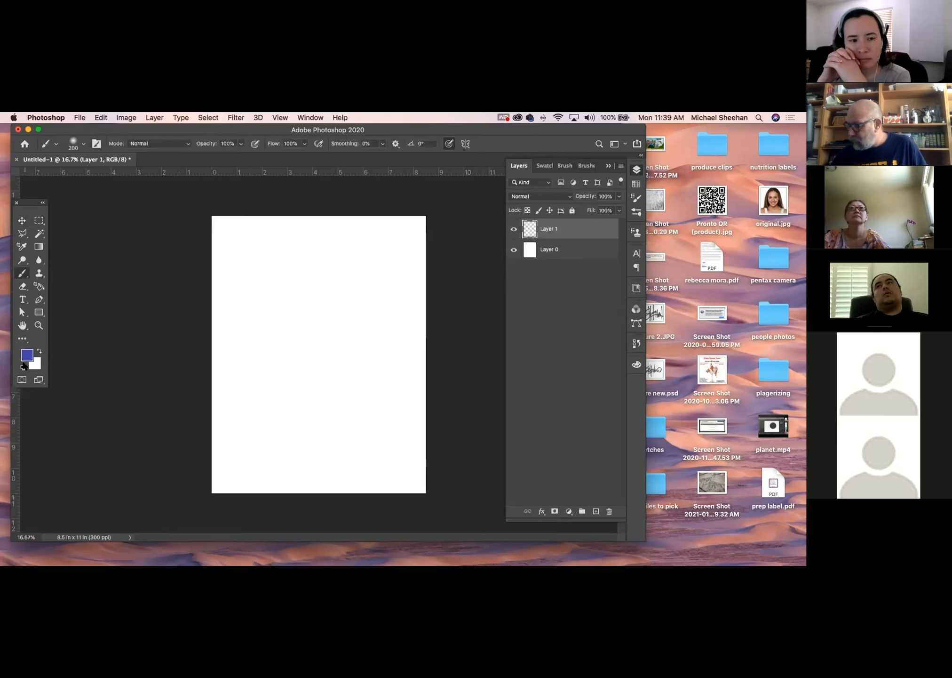
click(33, 352)
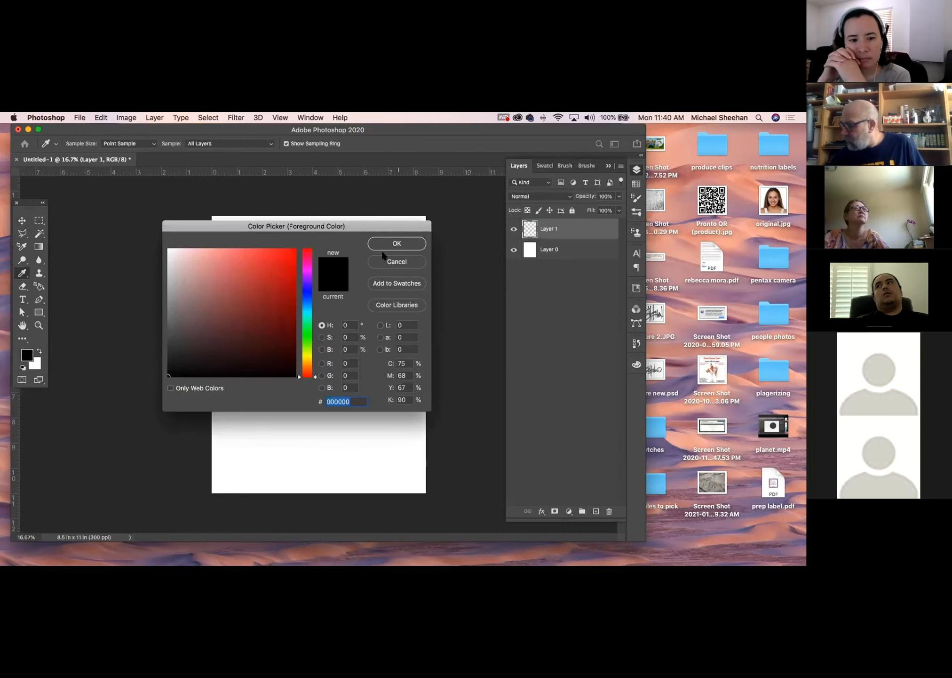
click(176, 359)
click(375, 244)
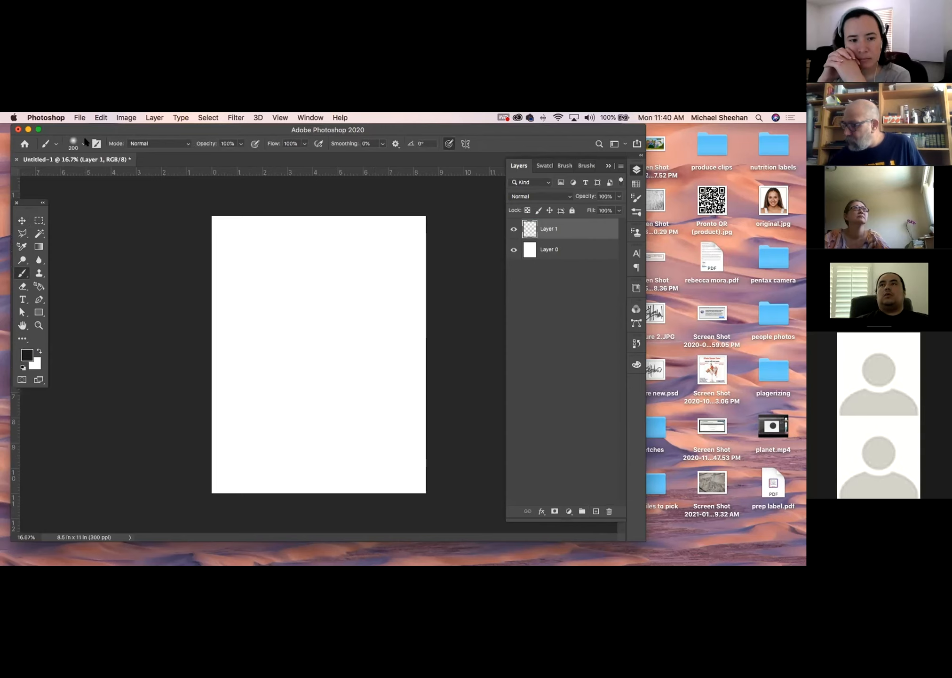
click(84, 144)
click(110, 269)
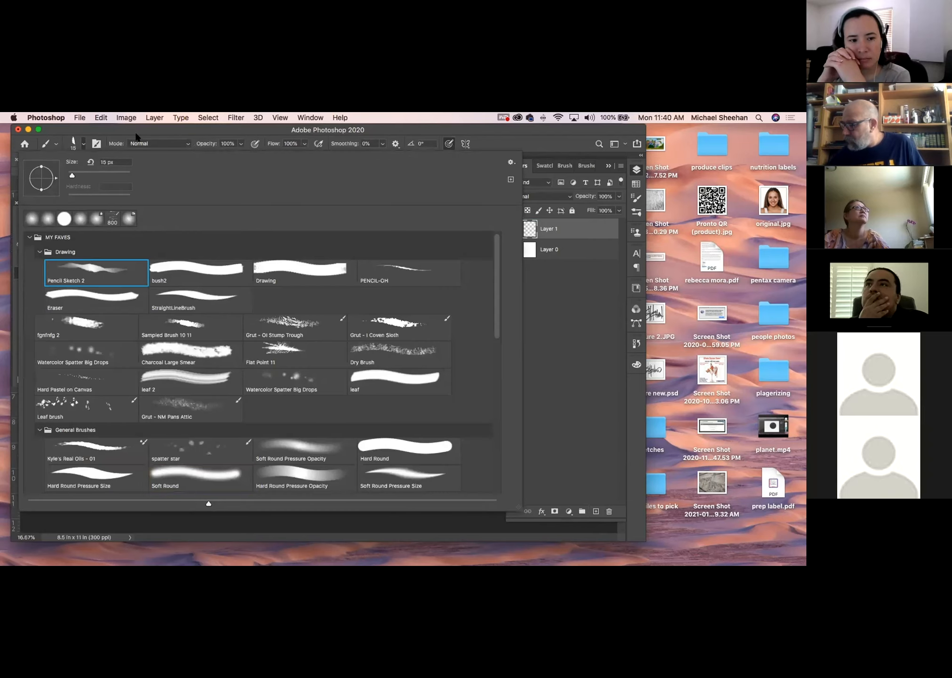
click(138, 135)
Step: Sketch a rough rectangular frame about 3.3 by 4.7 inches in the upper-left part of the page
mouse_move(230, 342)
mouse_down()
mouse_move(225, 234)
mouse_move(311, 236)
mouse_up()
mouse_move(225, 229)
mouse_down()
mouse_move(315, 231)
mouse_move(313, 352)
mouse_up()
drag(313, 230, 313, 358)
drag(231, 351, 288, 351)
drag(224, 353, 309, 354)
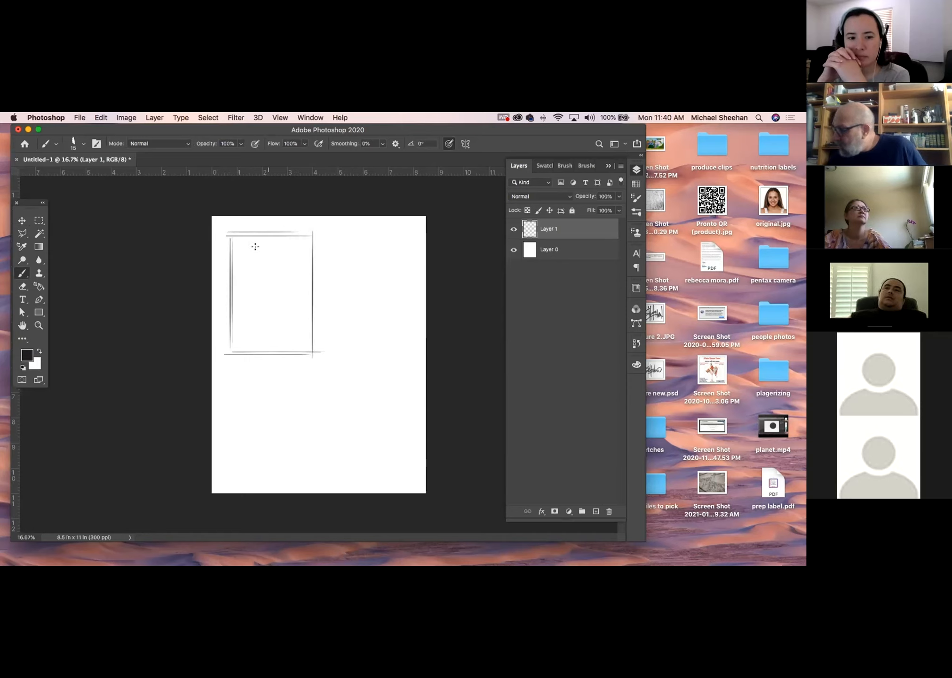
Step: Sketch a loose standing figure with a brimmed hat inside the frame, and add a ground line beneath it
drag(261, 256, 253, 258)
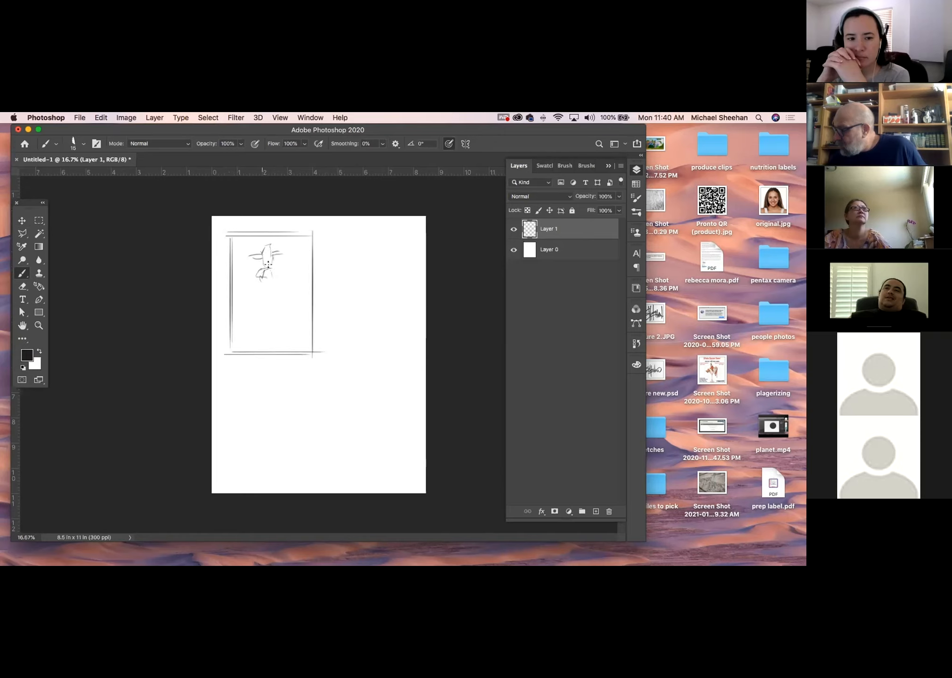
mouse_move(259, 274)
mouse_down()
mouse_move(276, 286)
mouse_move(256, 302)
mouse_move(254, 330)
mouse_move(264, 325)
mouse_move(273, 351)
mouse_up()
mouse_move(275, 308)
mouse_down()
mouse_move(278, 296)
mouse_move(272, 305)
mouse_move(286, 301)
mouse_move(249, 293)
mouse_move(271, 332)
mouse_move(252, 341)
mouse_move(331, 337)
mouse_up()
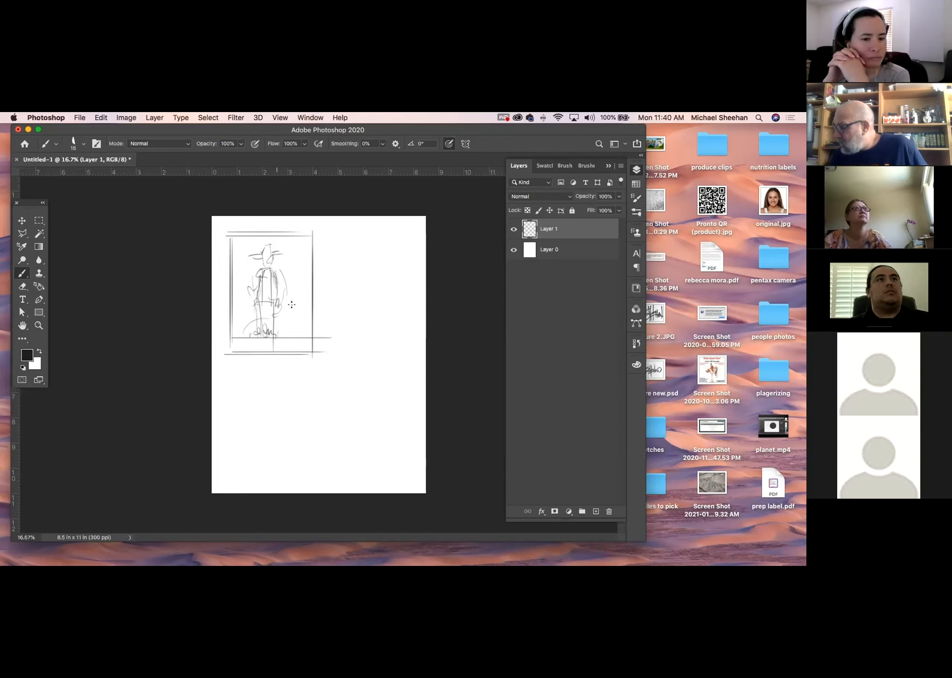
drag(244, 332, 263, 321)
drag(292, 280, 294, 312)
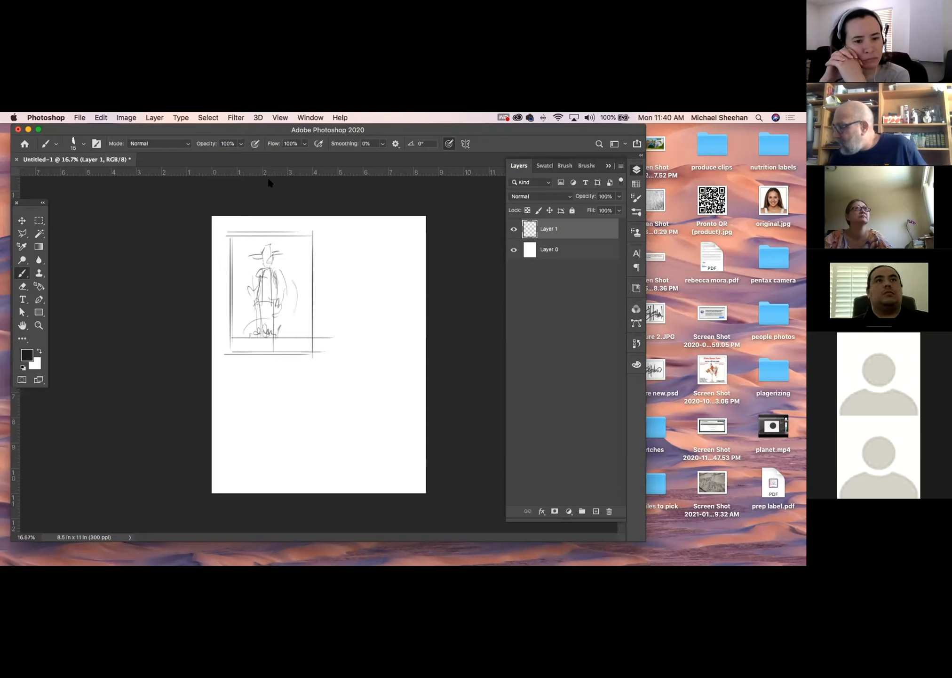
Step: Sketch loose cloud shapes and a horizon line behind the cowboy's hat in the first thumbnail on Layer 1
drag(294, 257, 302, 242)
mouse_move(238, 264)
mouse_down()
mouse_move(255, 249)
mouse_move(266, 232)
mouse_move(292, 250)
mouse_up()
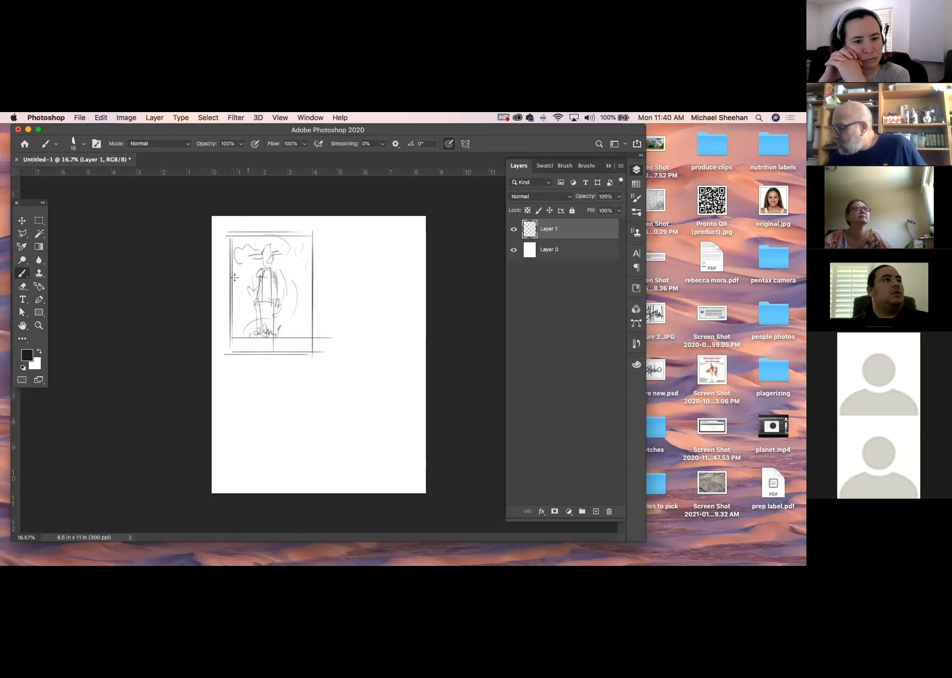
mouse_move(229, 238)
mouse_down()
mouse_move(271, 251)
mouse_move(233, 257)
mouse_move(307, 258)
mouse_up()
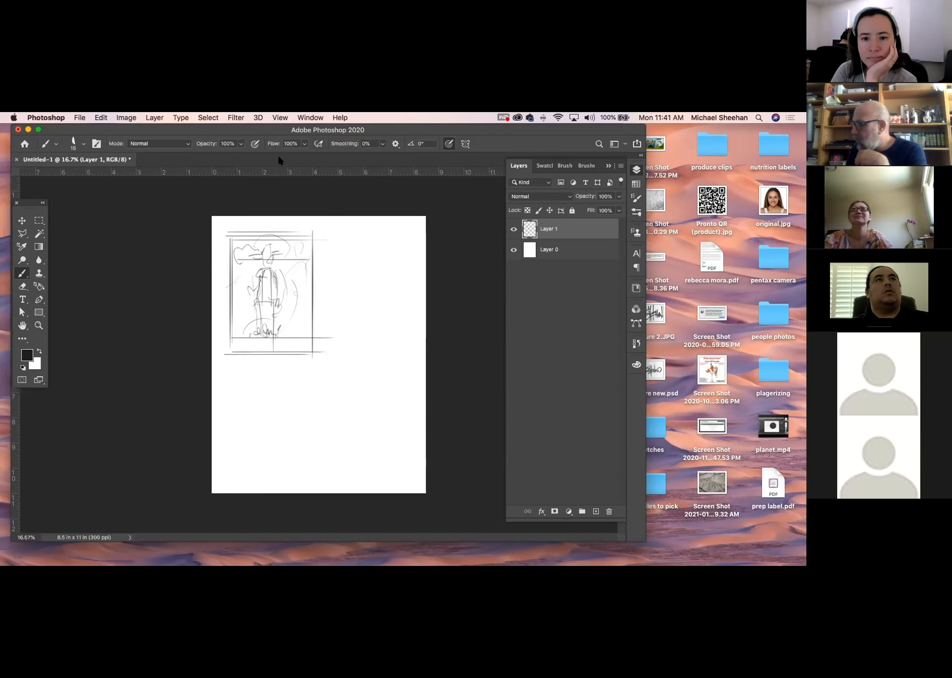
drag(252, 131, 311, 240)
click(218, 191)
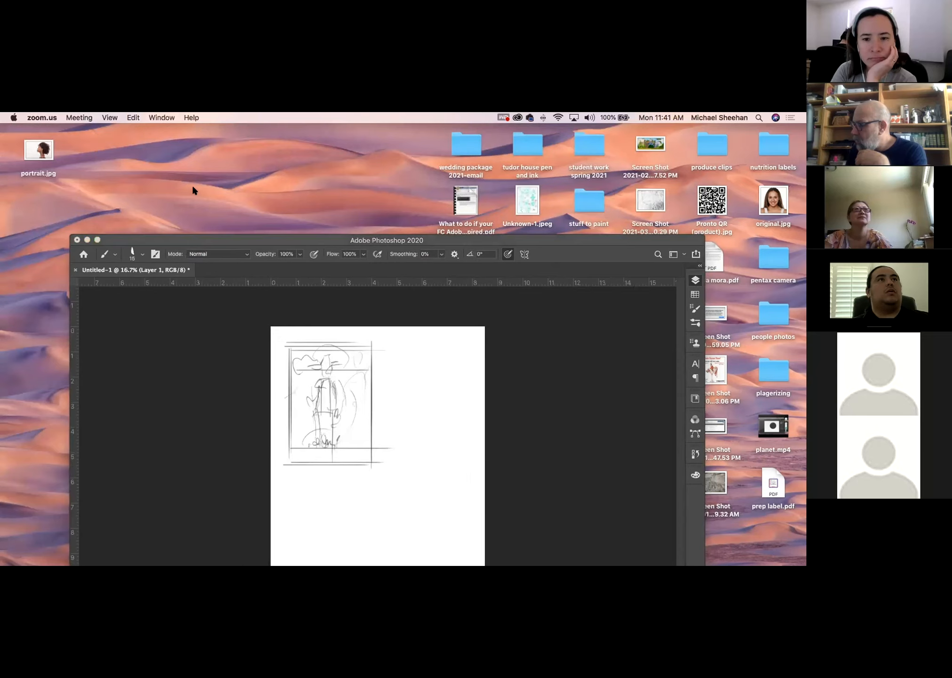
key(super+Tab)
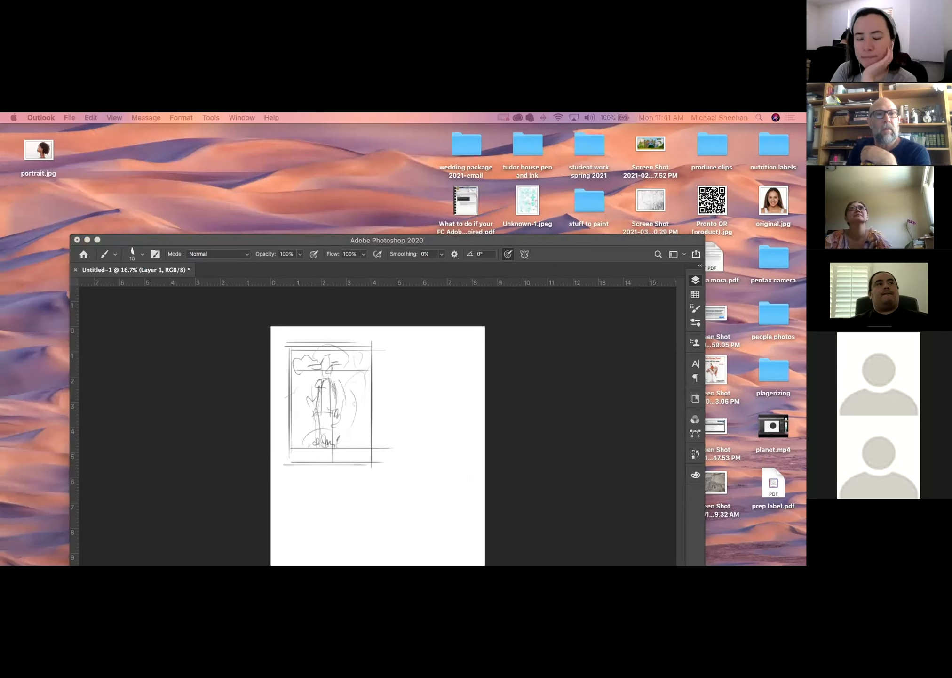
key(super+Tab)
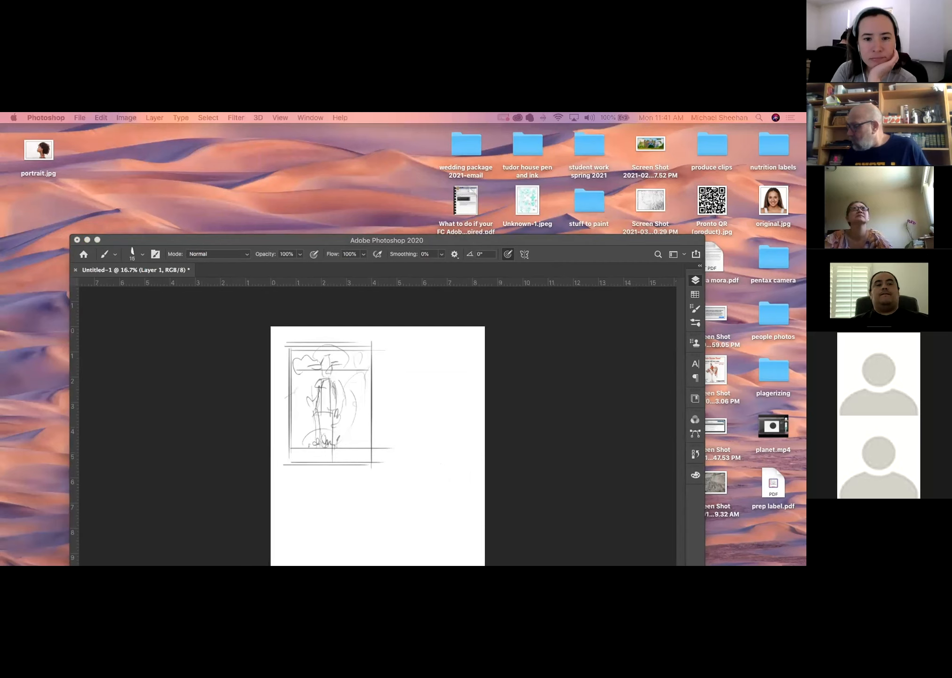
click(399, 399)
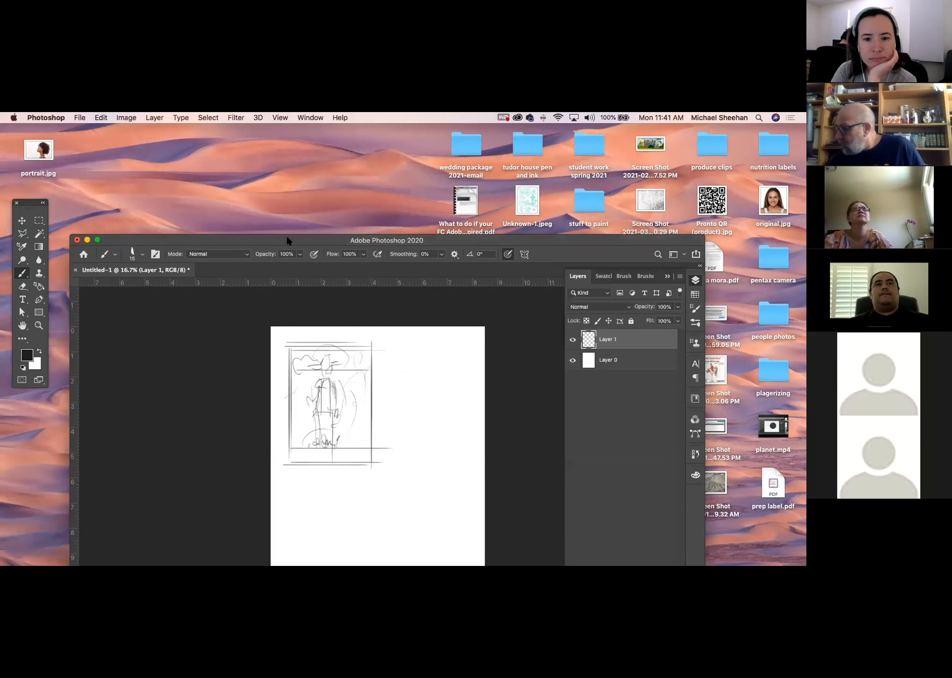
drag(286, 240, 155, 136)
Step: Draw a second rectangular thumbnail frame beside the first one with loose brush lines
drag(263, 239, 262, 352)
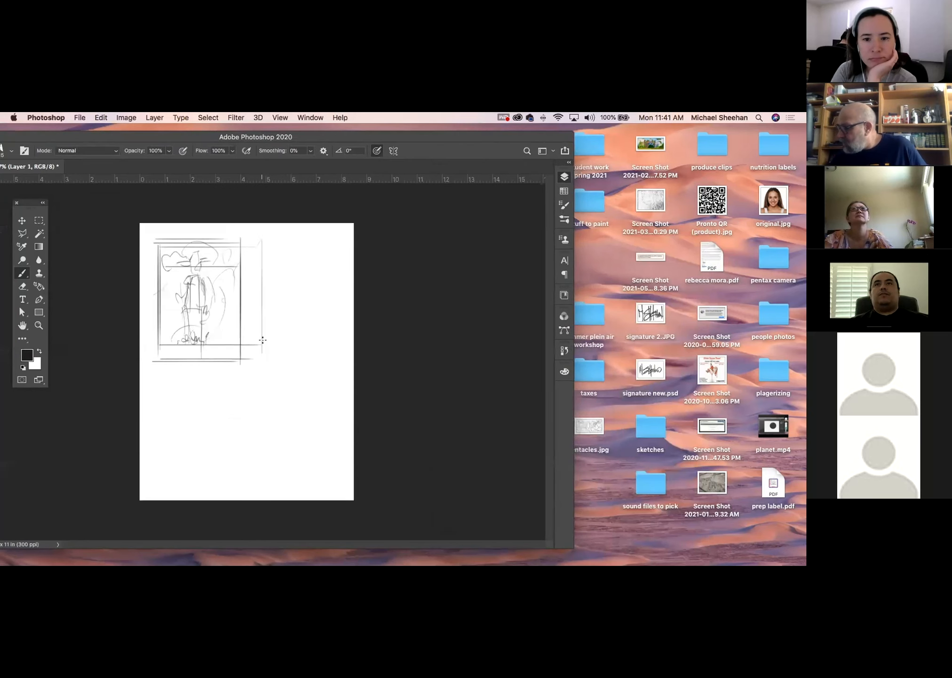
mouse_move(264, 239)
mouse_down()
mouse_move(351, 238)
mouse_move(344, 369)
mouse_up()
drag(254, 360, 344, 361)
drag(262, 354, 354, 353)
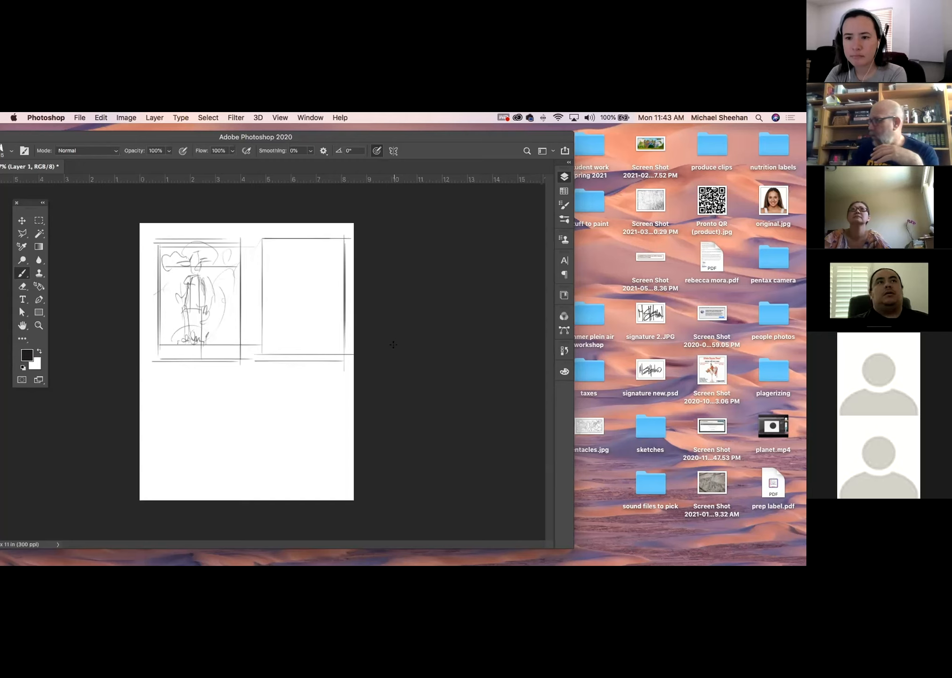
Step: Sketch a close-up head with hat and shoulders in the second frame, with small round shapes along its right edge
mouse_move(284, 247)
mouse_down()
mouse_move(282, 273)
mouse_move(285, 256)
mouse_move(314, 277)
mouse_move(312, 264)
mouse_move(311, 292)
mouse_move(298, 266)
mouse_move(313, 264)
mouse_move(289, 298)
mouse_move(290, 316)
mouse_move(316, 293)
mouse_move(318, 321)
mouse_move(341, 330)
mouse_up()
drag(283, 320, 256, 327)
mouse_move(330, 241)
mouse_down()
mouse_move(328, 298)
mouse_move(338, 224)
mouse_move(343, 274)
mouse_up()
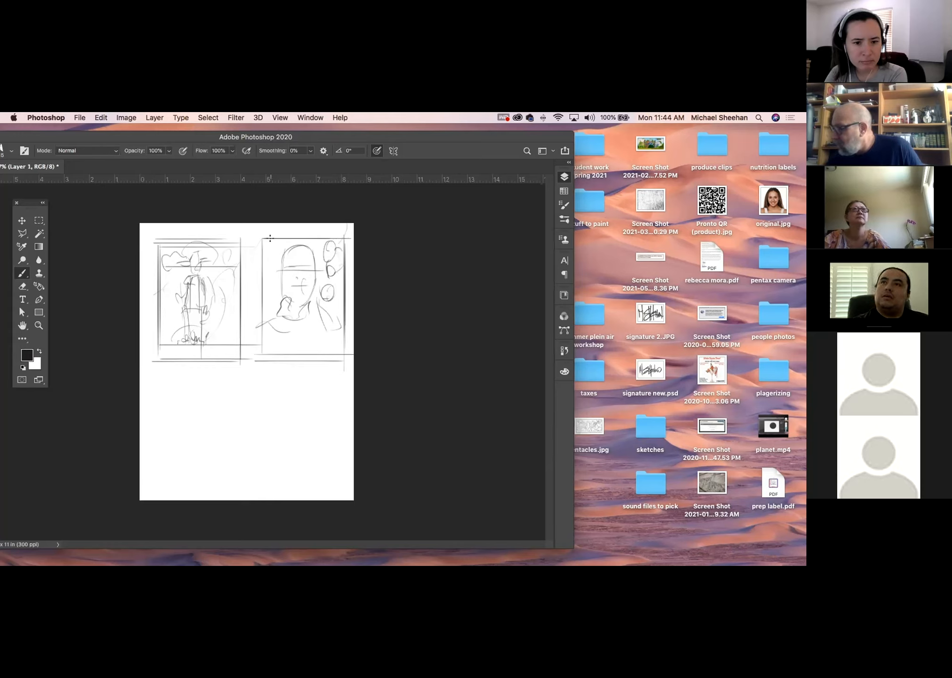
Step: Draw a third rectangular thumbnail frame below the first one and begin the lettering inside its upper edge
drag(161, 370, 163, 484)
mouse_move(161, 367)
mouse_down()
mouse_move(241, 367)
mouse_move(241, 496)
mouse_up()
drag(160, 488, 237, 490)
mouse_move(178, 375)
mouse_down()
mouse_move(178, 397)
mouse_move(140, 377)
mouse_up()
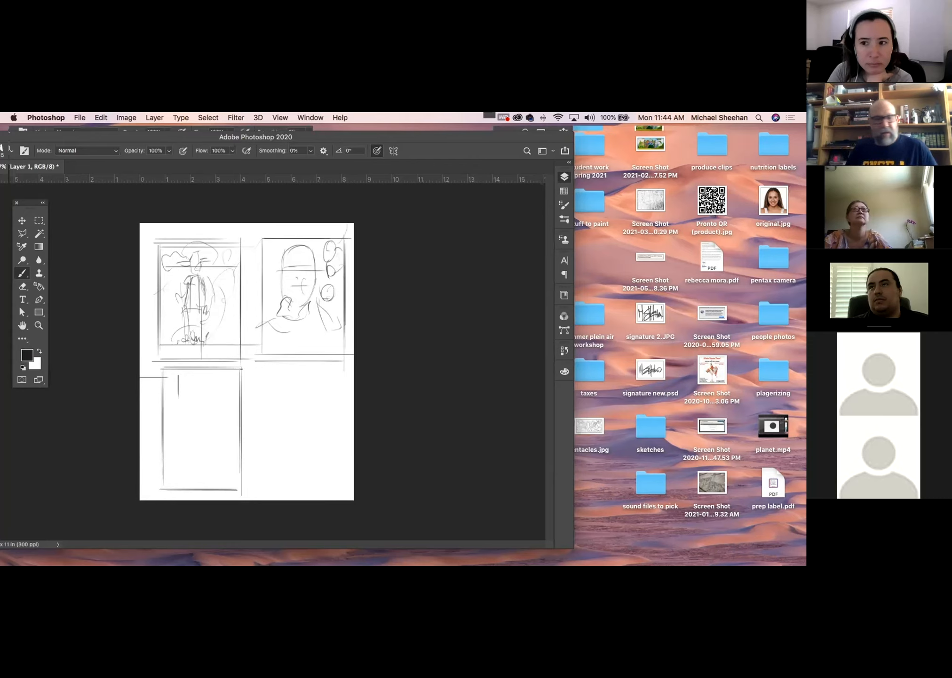
Step: Calibrate the pen display by tapping the center of each of the four targets, and close the tablet settings
click(437, 405)
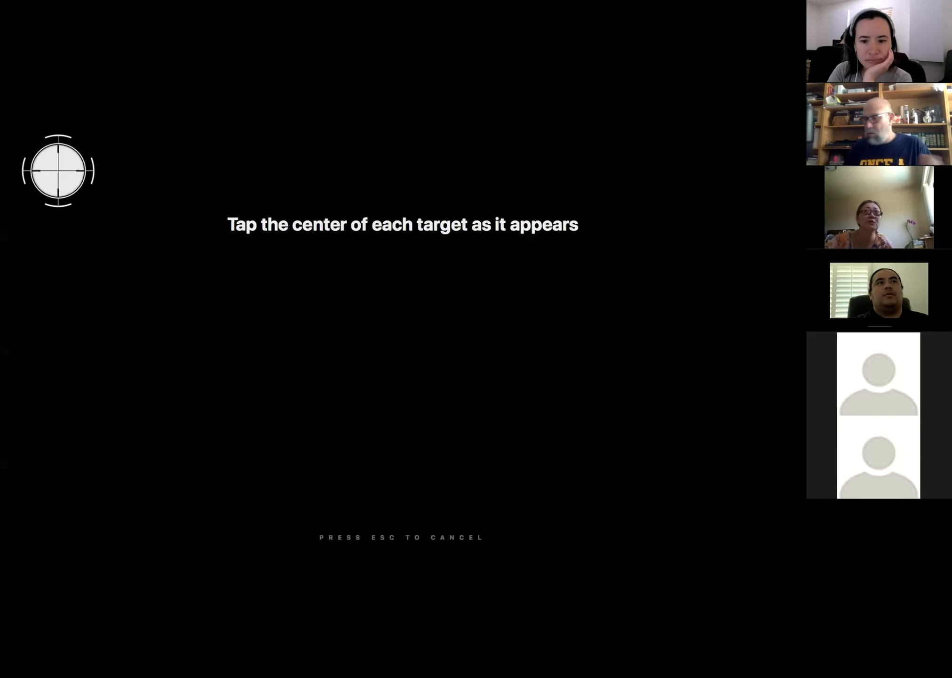
click(58, 170)
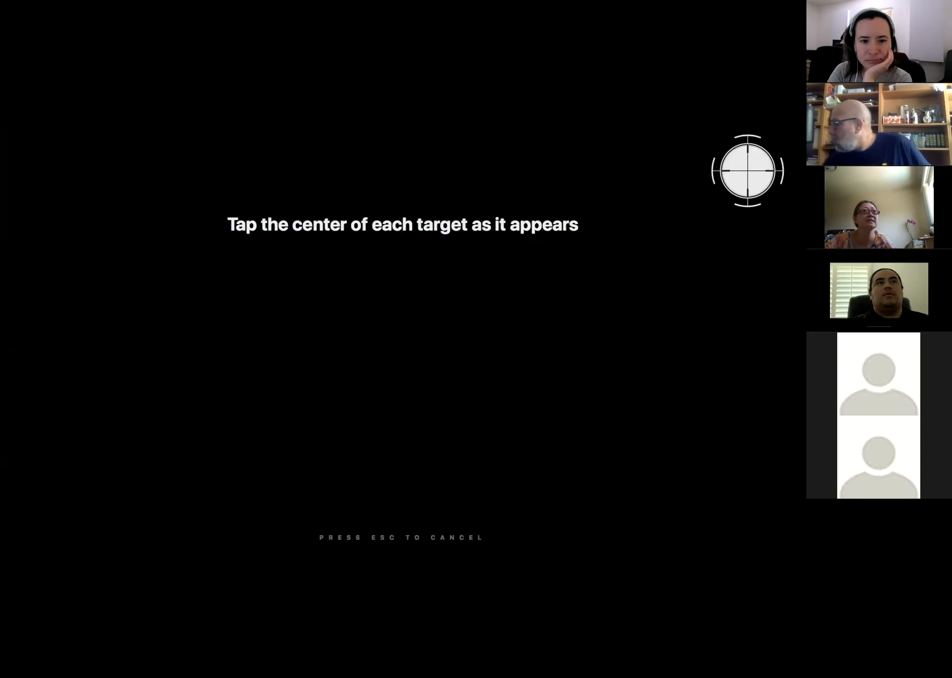
click(748, 171)
click(57, 507)
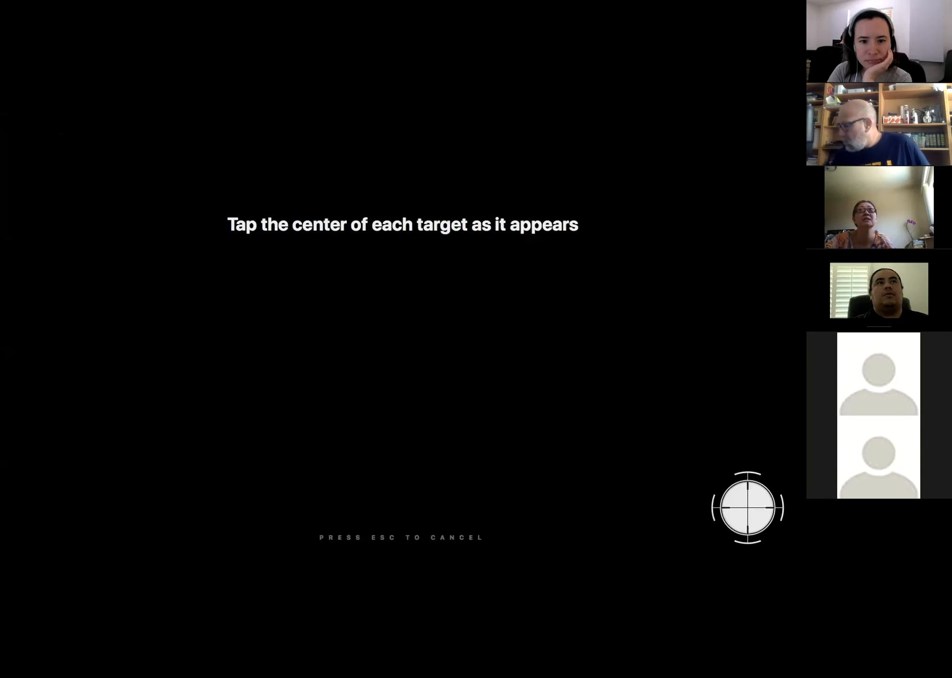
click(748, 507)
click(527, 385)
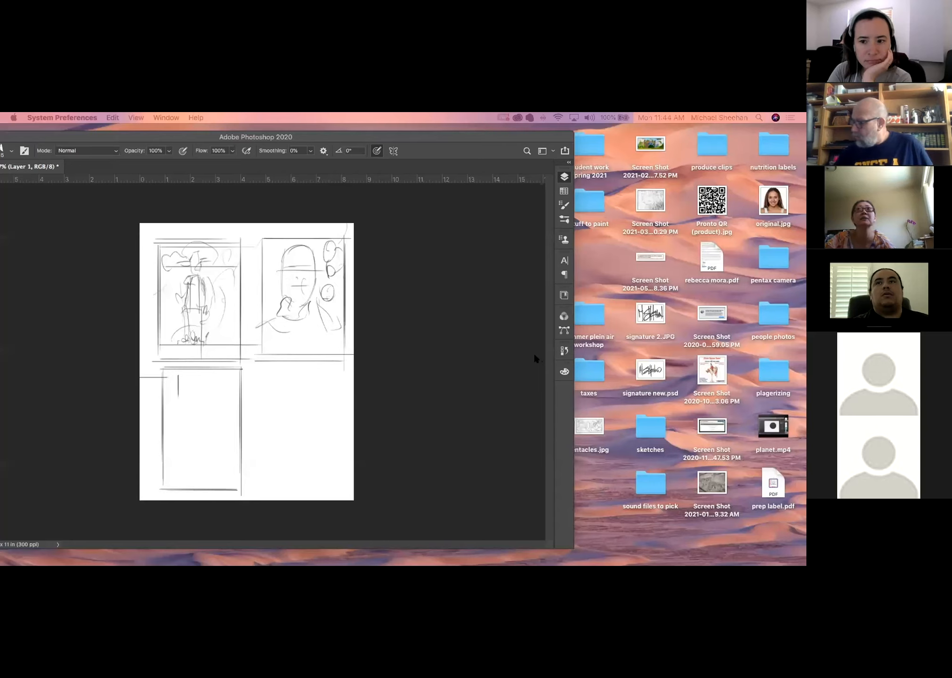
Step: Return to Photoshop, letter the word TYPE across the top of the third frame and add short text lines at its bottom
click(174, 373)
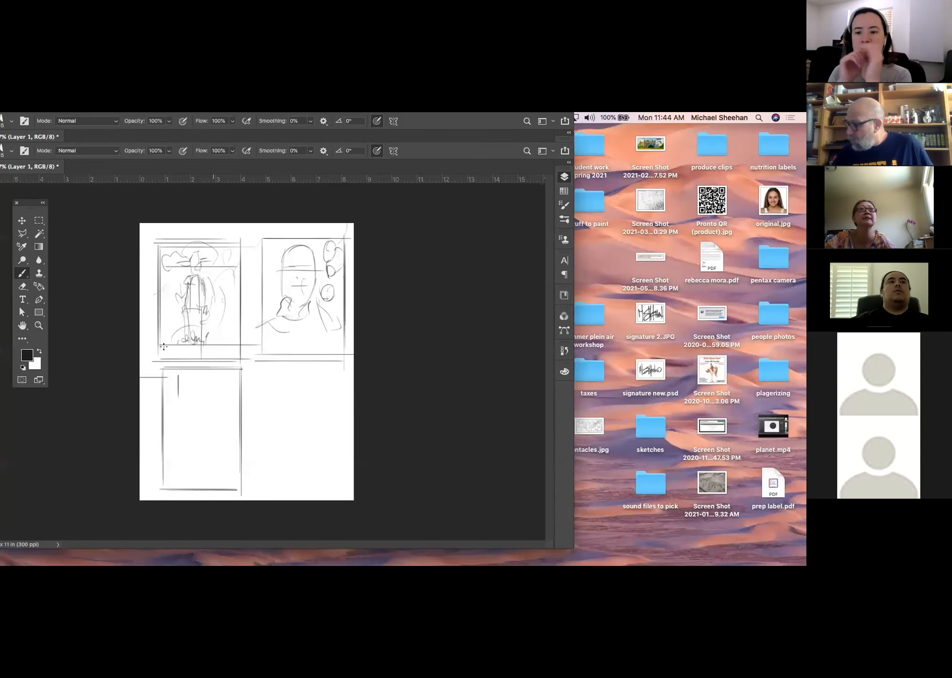
mouse_move(170, 376)
mouse_down()
mouse_move(188, 374)
mouse_move(198, 394)
mouse_up()
drag(199, 376, 226, 388)
drag(215, 377, 225, 382)
drag(180, 477, 215, 475)
drag(178, 480, 223, 480)
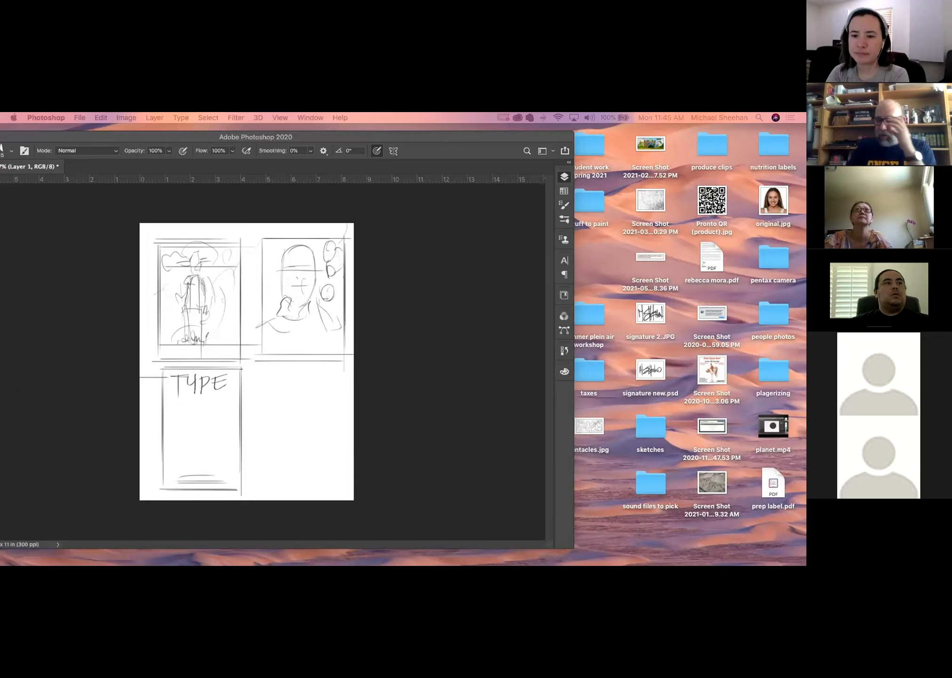
Step: Box in the text lines at the bottom of the third frame and sketch an oval head beneath the word TYPE
click(171, 466)
drag(164, 470, 230, 469)
drag(231, 467, 231, 485)
mouse_move(167, 471)
mouse_down()
mouse_move(166, 485)
mouse_move(244, 485)
mouse_up()
mouse_move(199, 396)
mouse_down()
mouse_move(191, 411)
mouse_move(212, 408)
mouse_move(198, 417)
mouse_move(210, 424)
mouse_move(191, 430)
mouse_up()
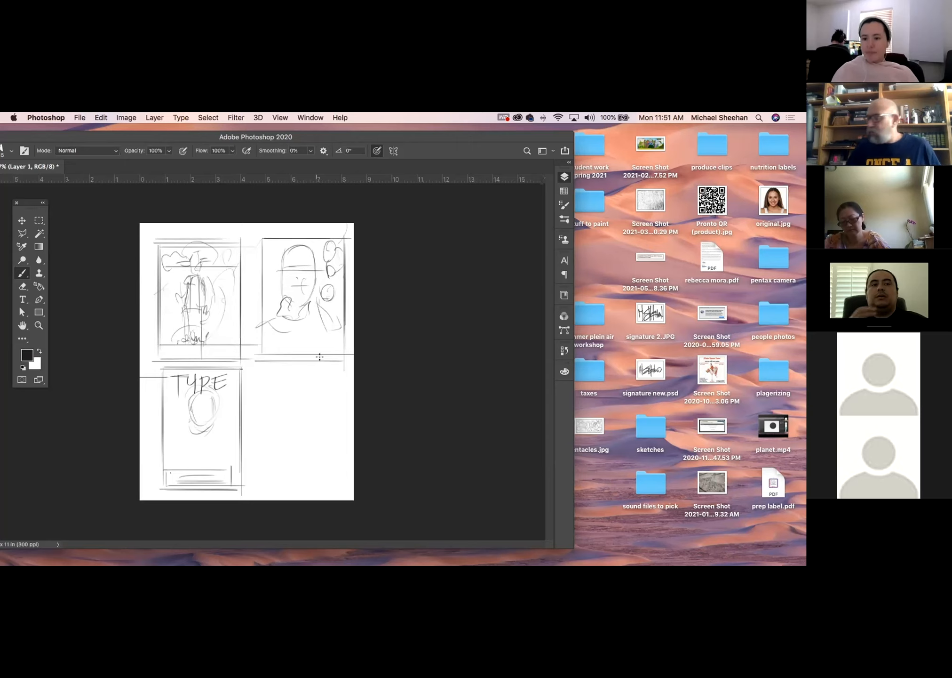
Step: Bring the layer list into view and hide the thumbnail sketches on Layer 1
drag(77, 138, 123, 137)
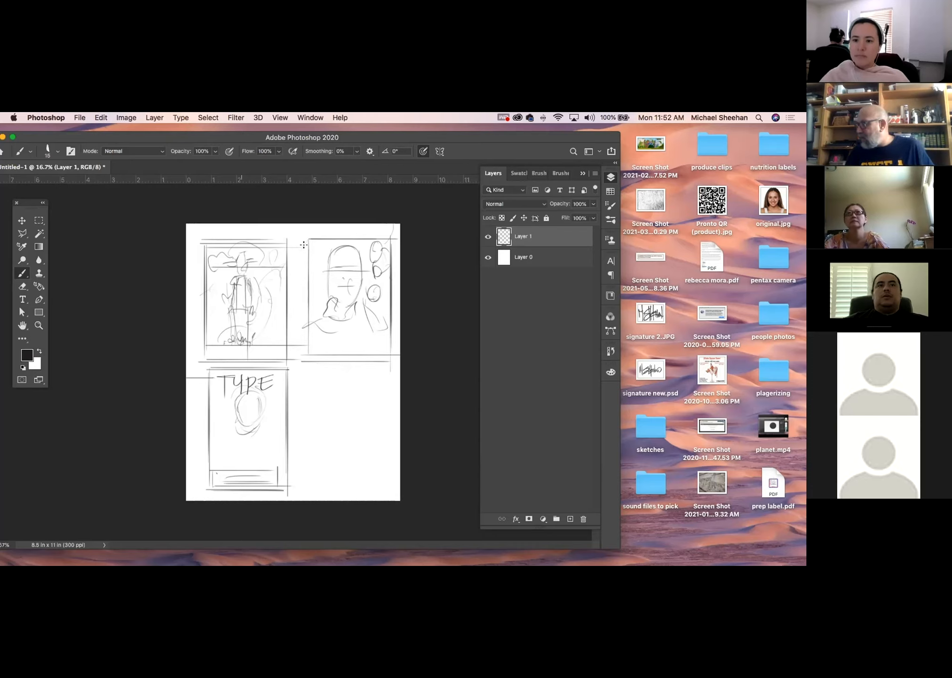
click(487, 236)
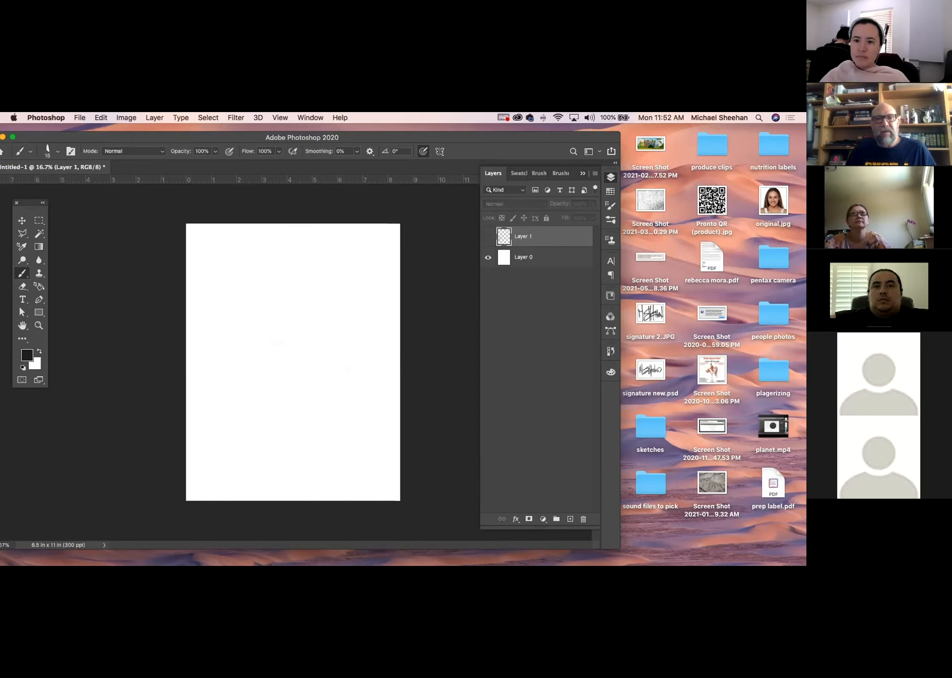
Step: Switch to Finder, search This Mac for "cowboy", and close the search window
key(super+Tab)
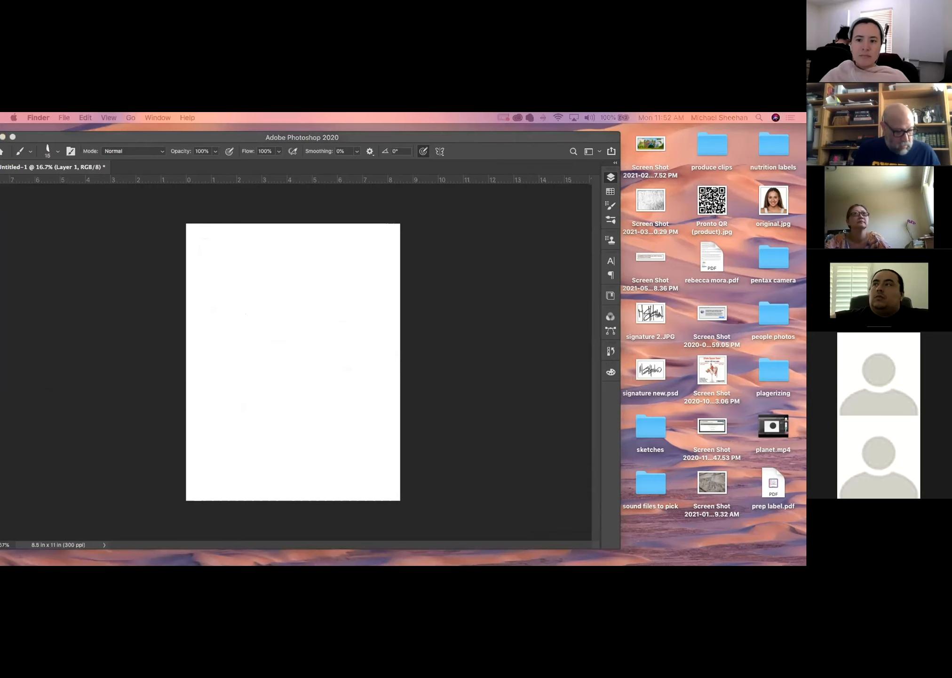
key(super+f)
text(co)
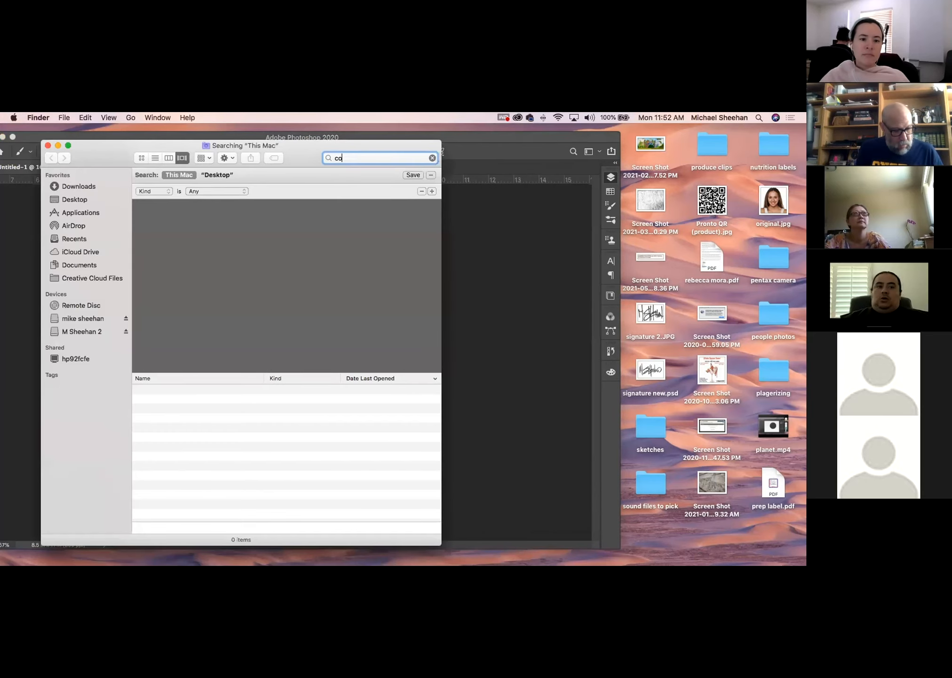
text(wboy)
key(super+a)
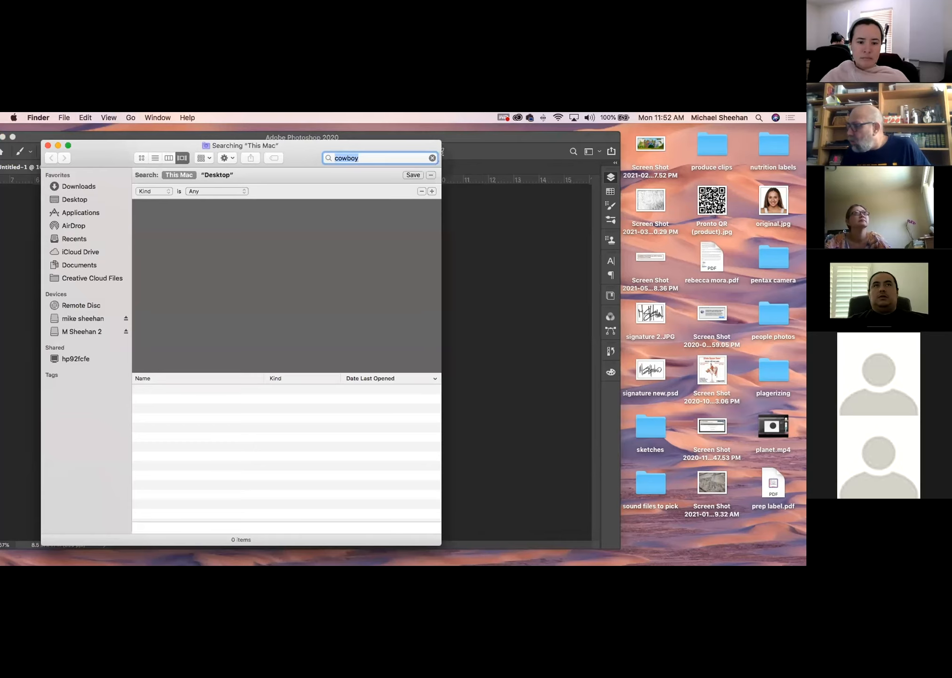
key(super+w)
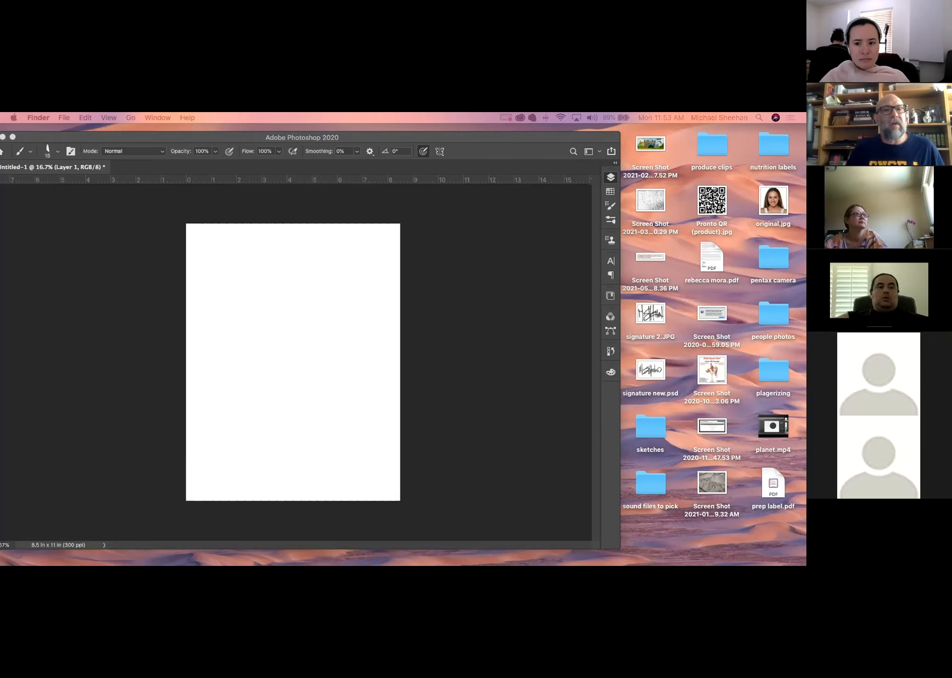
Step: Preview the image sunset-3176688_1280.jpg in Finder and close the preview
key(super+n)
key(super+w)
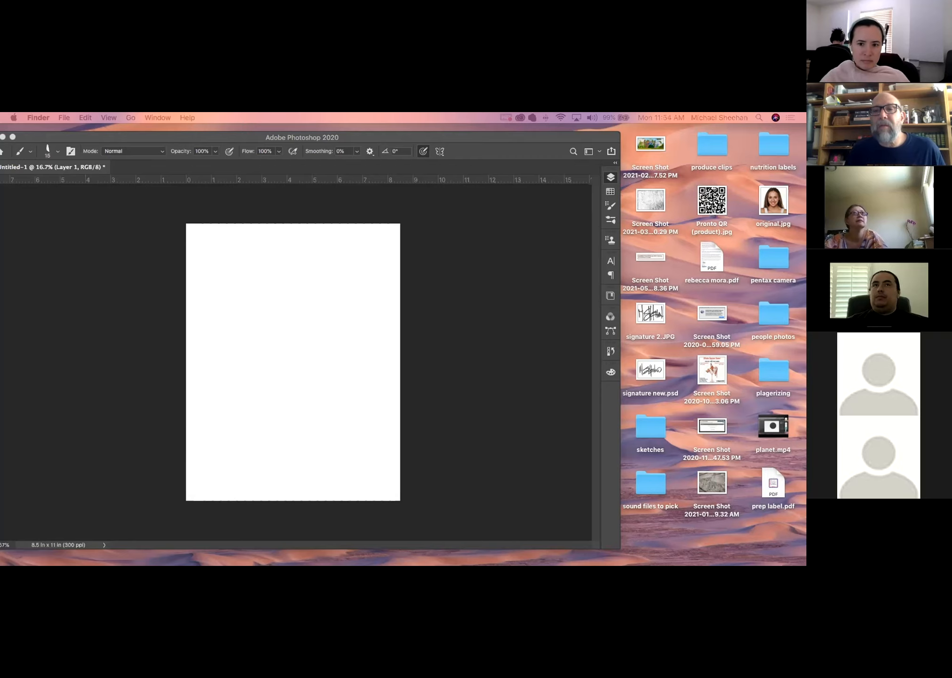
key(space)
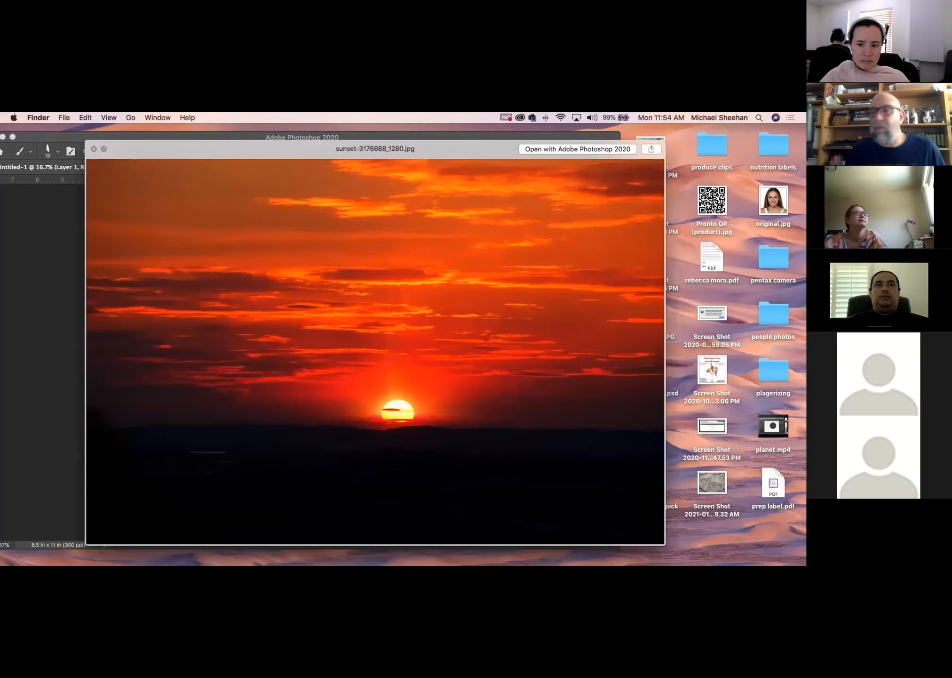
key(space)
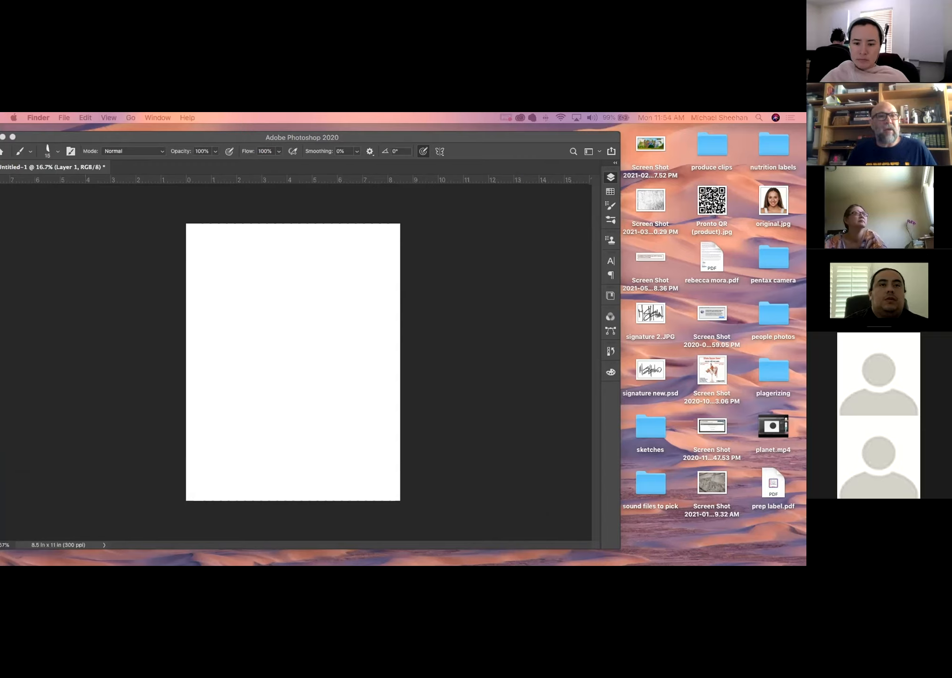
Step: Switch back to Photoshop, try a rectangular marquee selection around the whole cowboy in the shutterstock photo, and deselect it
key(super+Tab)
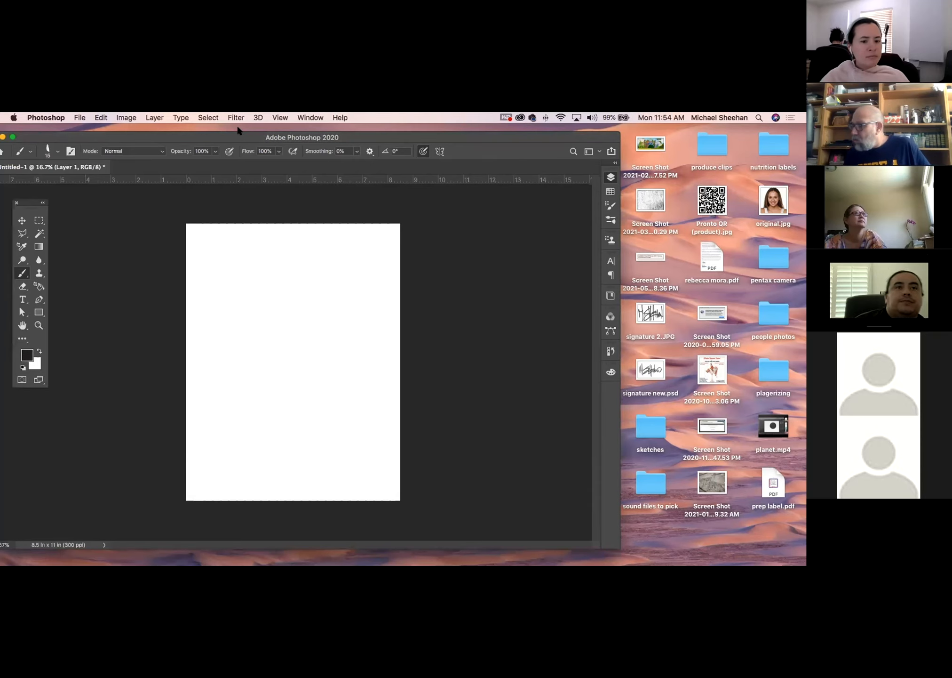
click(39, 220)
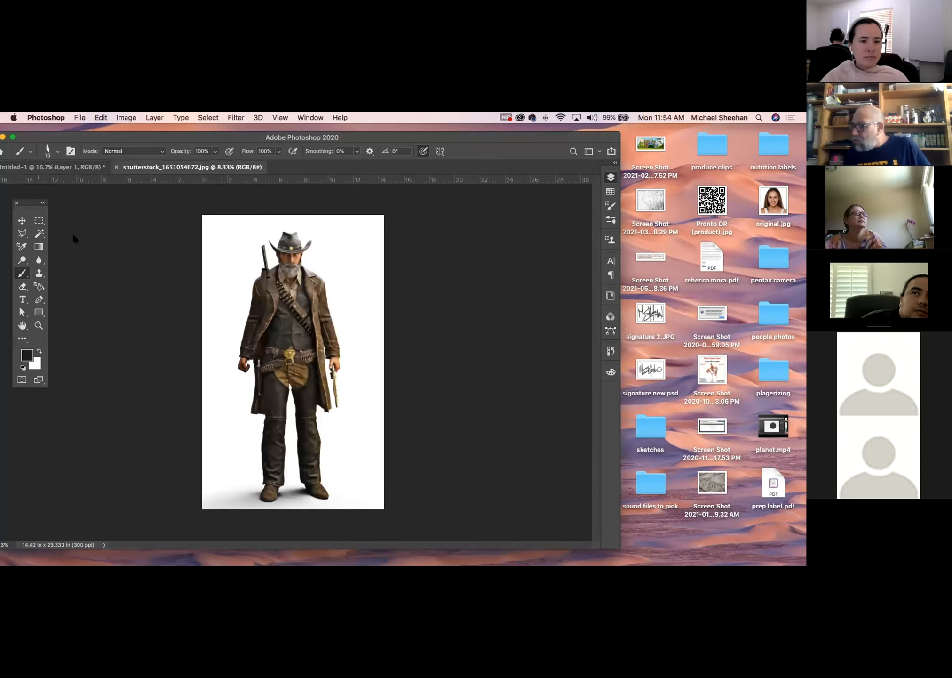
drag(227, 224, 347, 507)
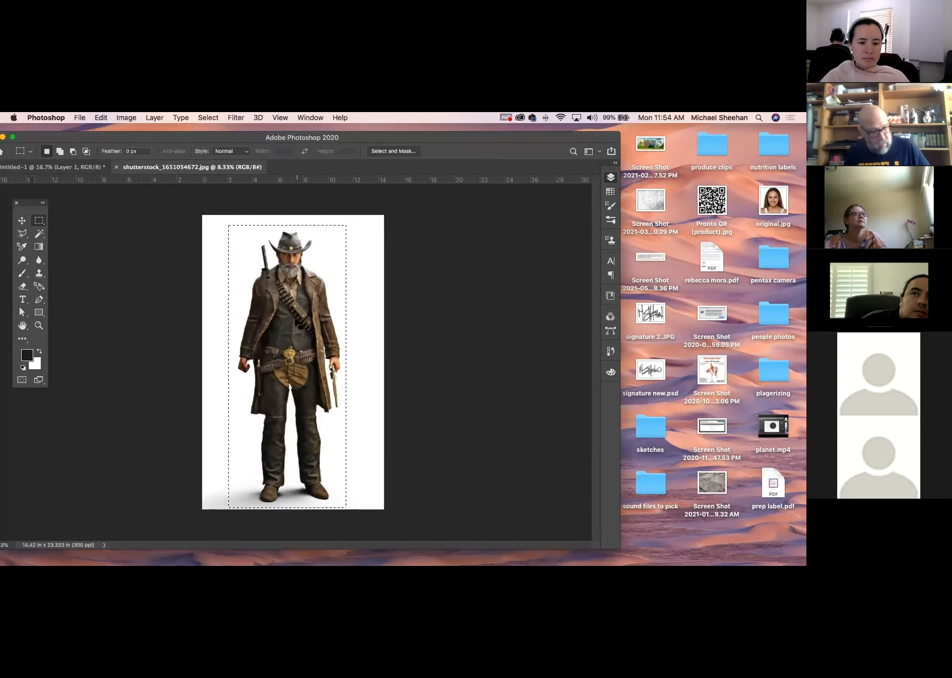
key(super+d)
click(42, 260)
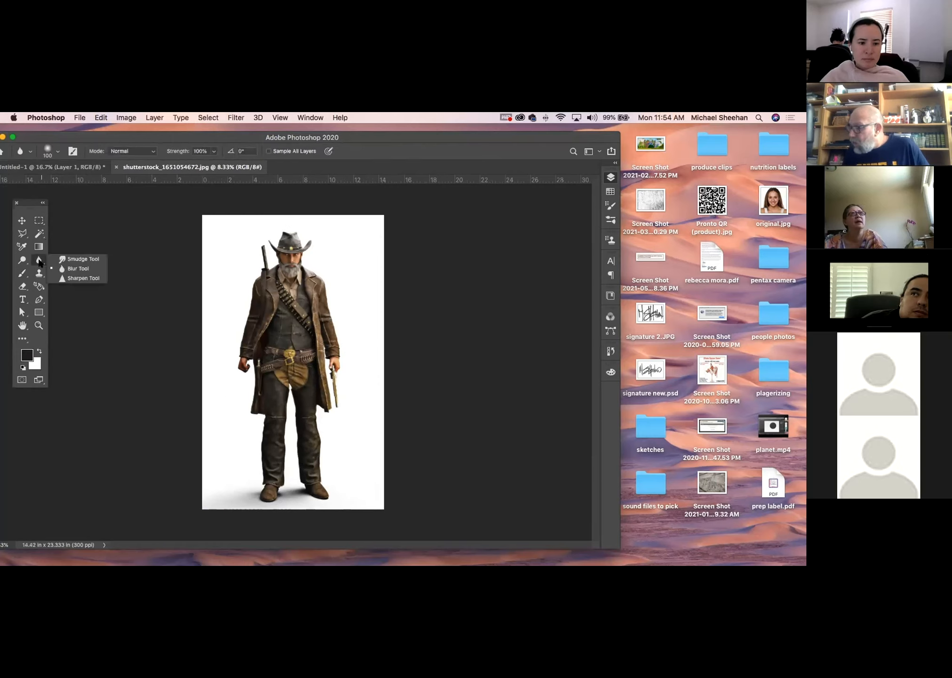
click(39, 246)
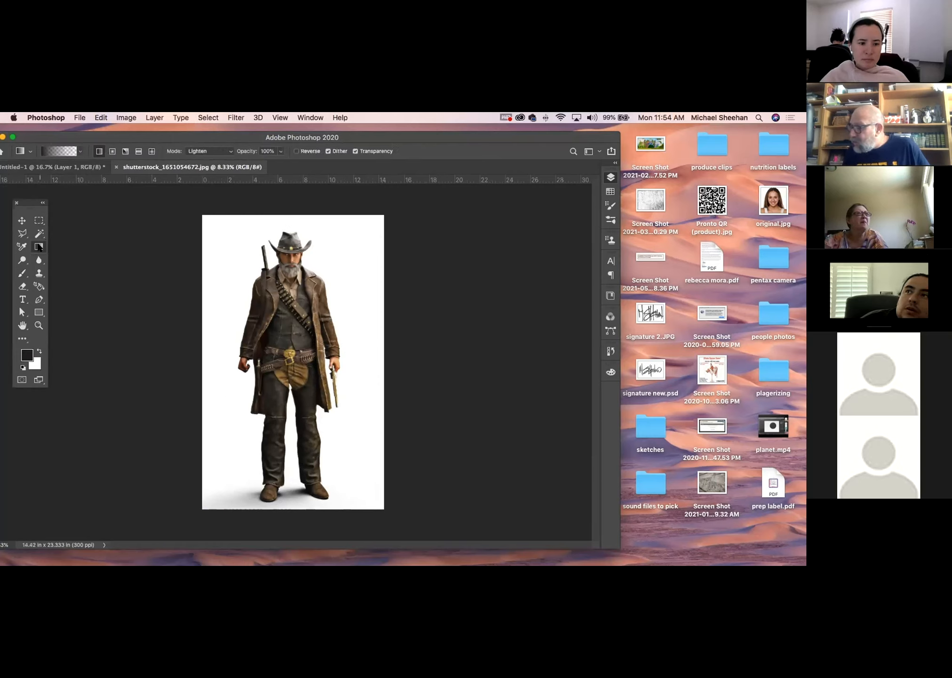
click(40, 234)
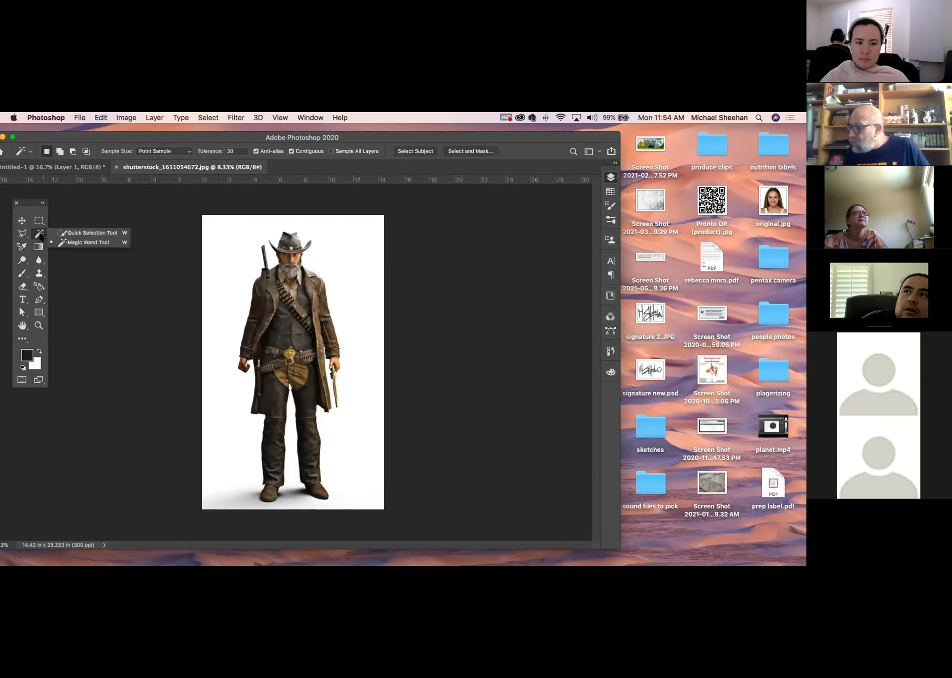
click(40, 234)
click(21, 247)
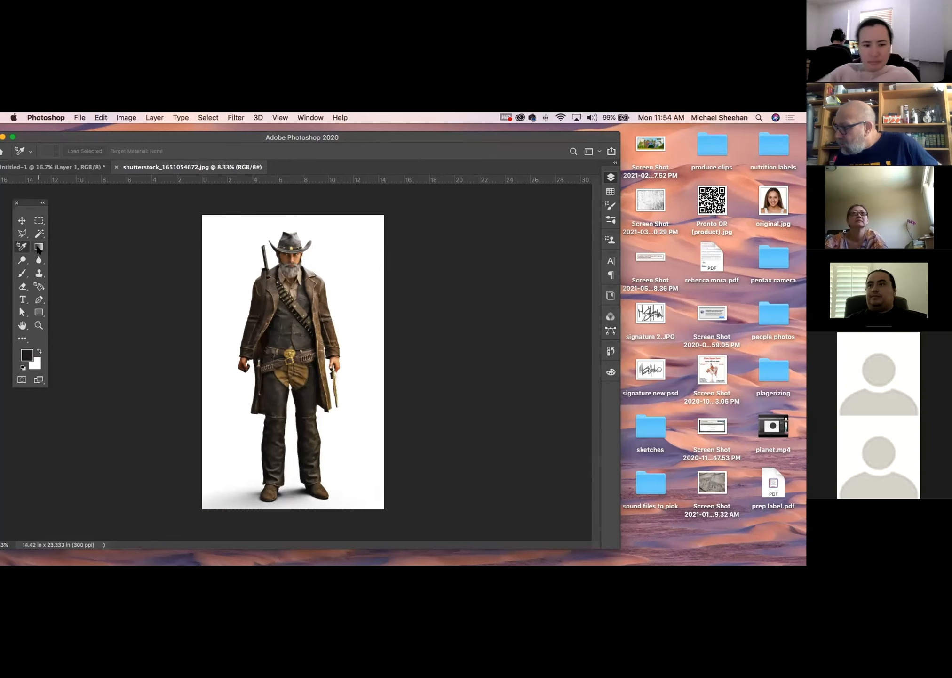
click(39, 247)
click(40, 235)
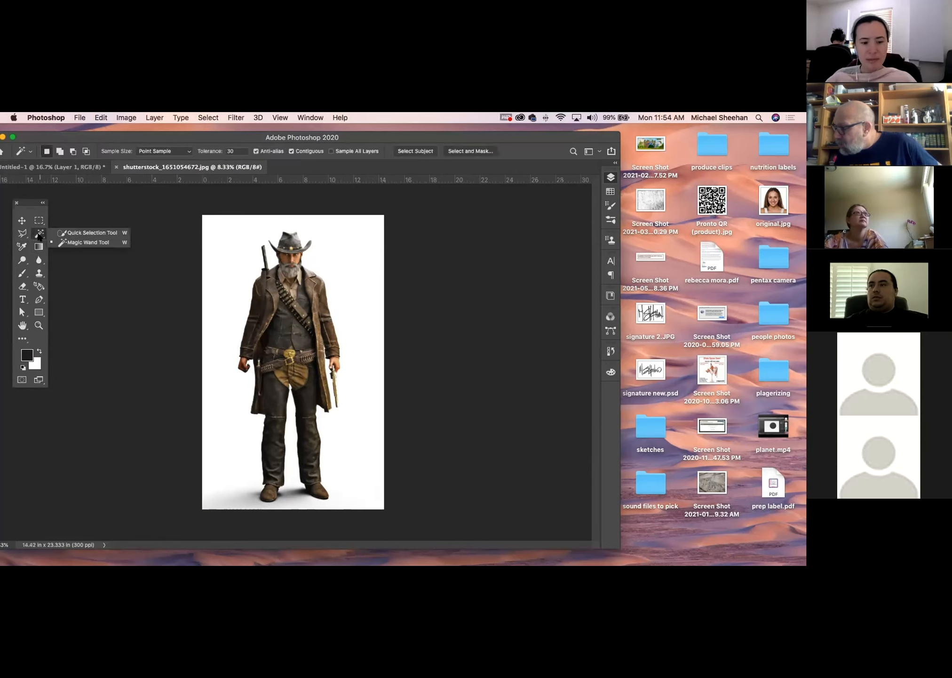
click(39, 261)
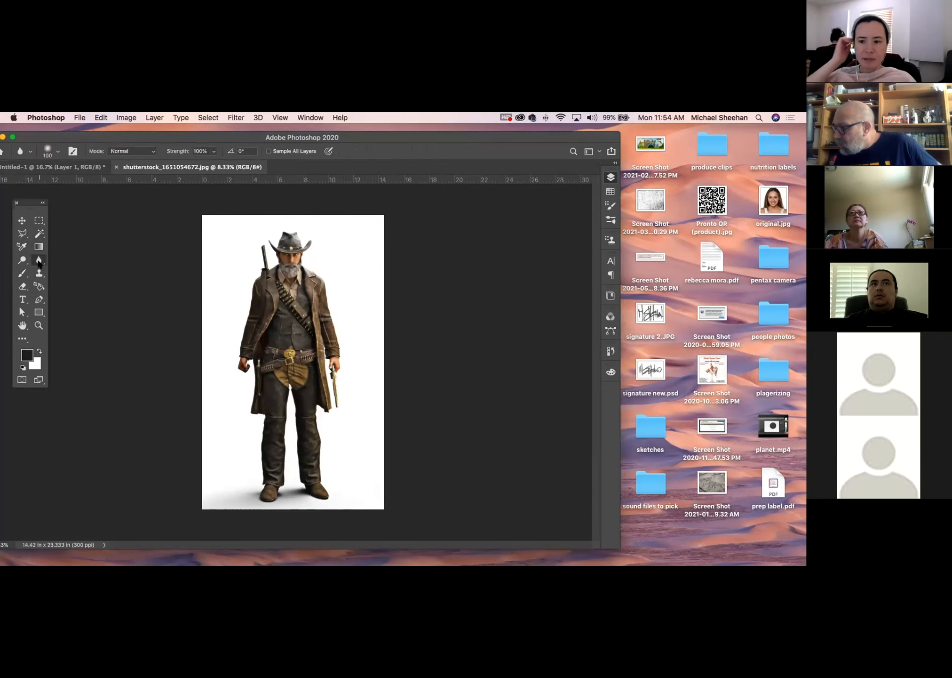
Step: Look through the tool groups and the extra tools list for the Object Selection Tool
click(38, 264)
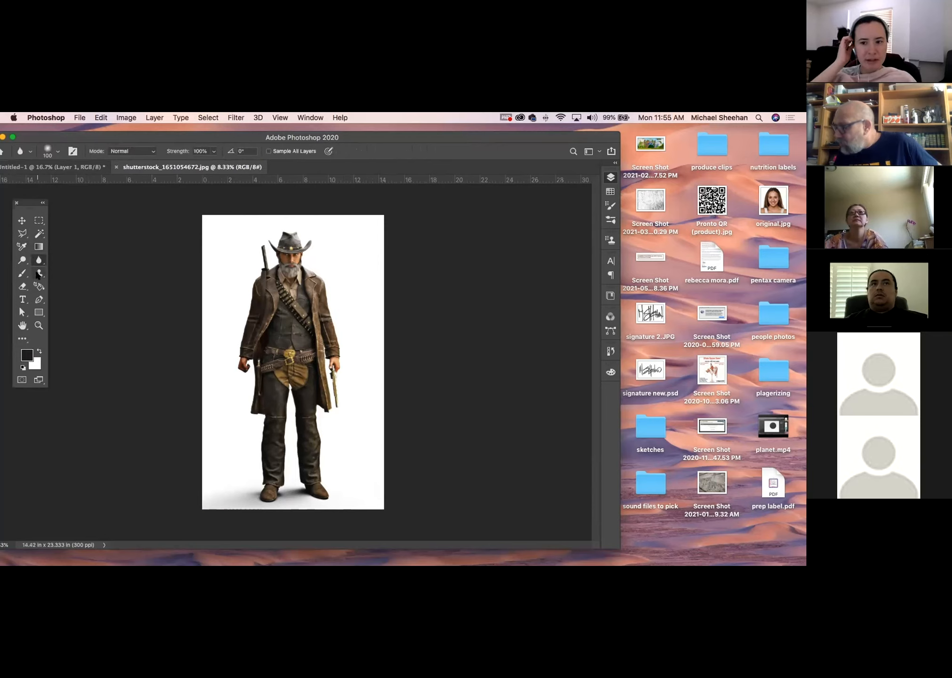
click(40, 273)
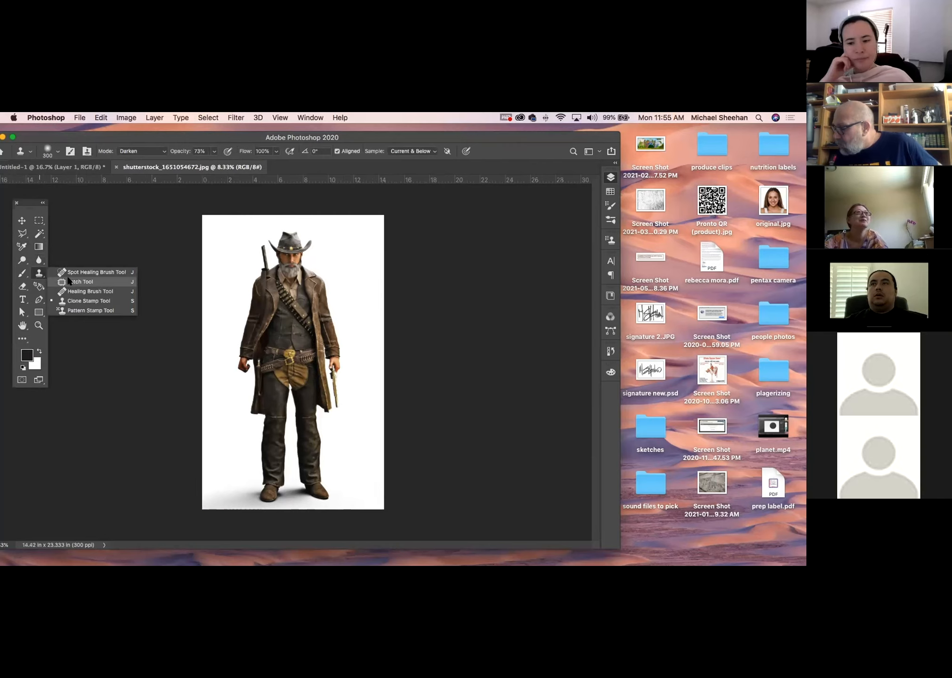
click(39, 286)
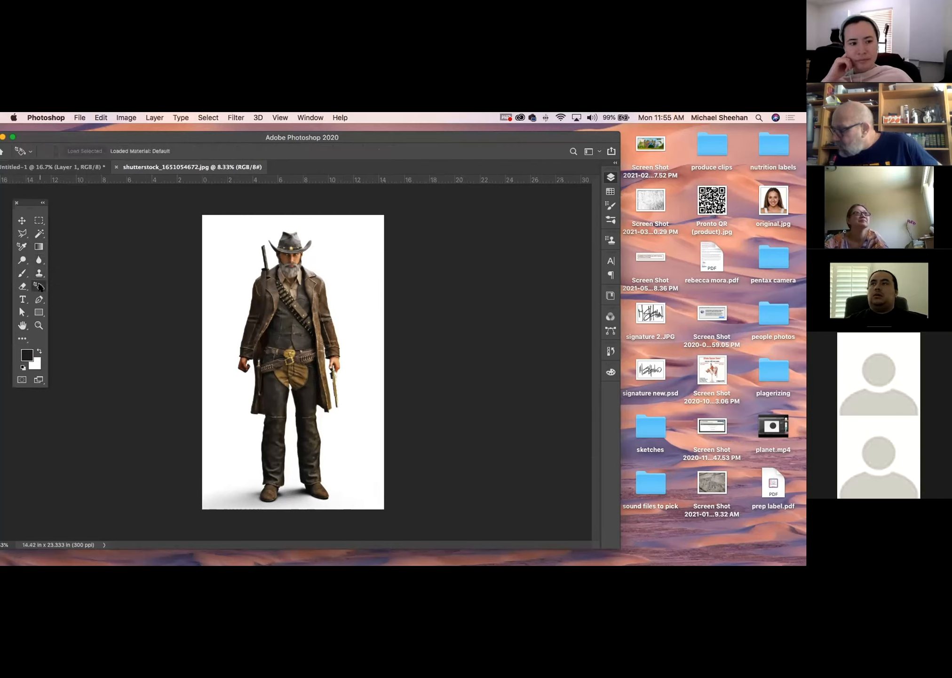
click(22, 286)
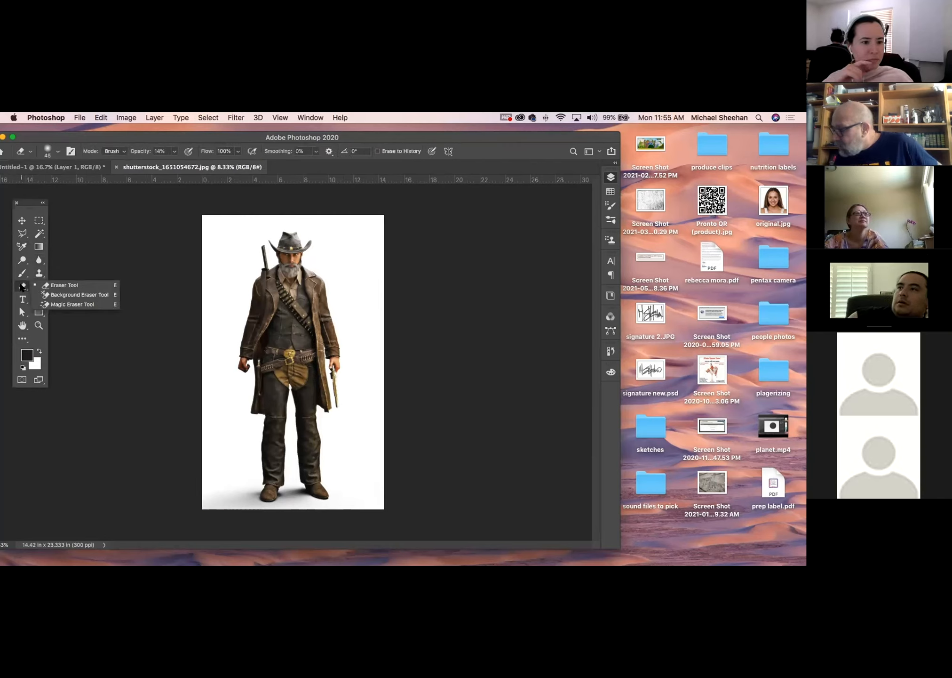
click(39, 300)
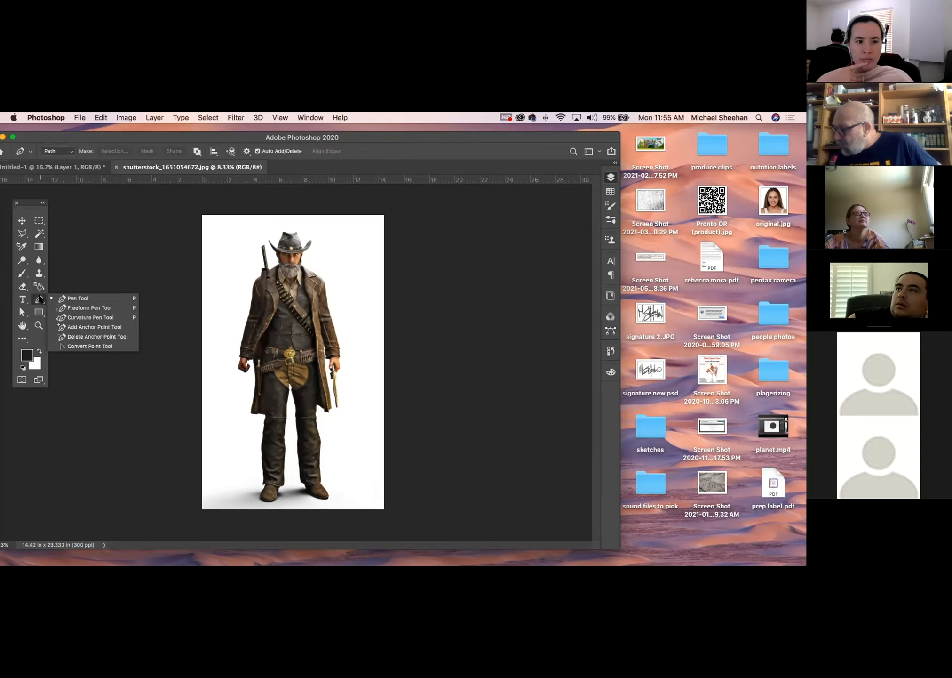
click(39, 299)
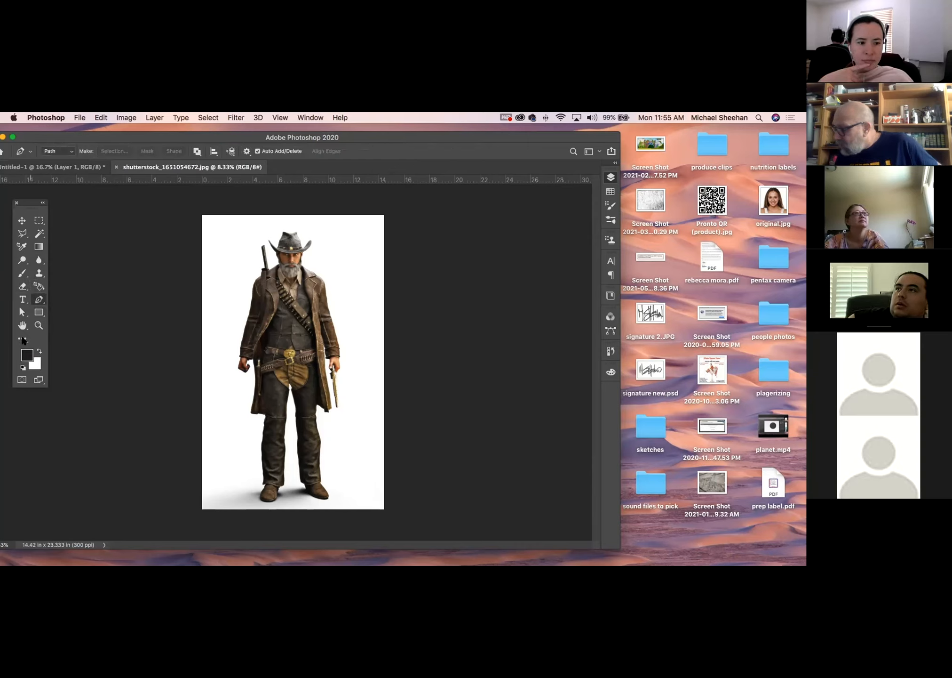
click(22, 338)
click(21, 339)
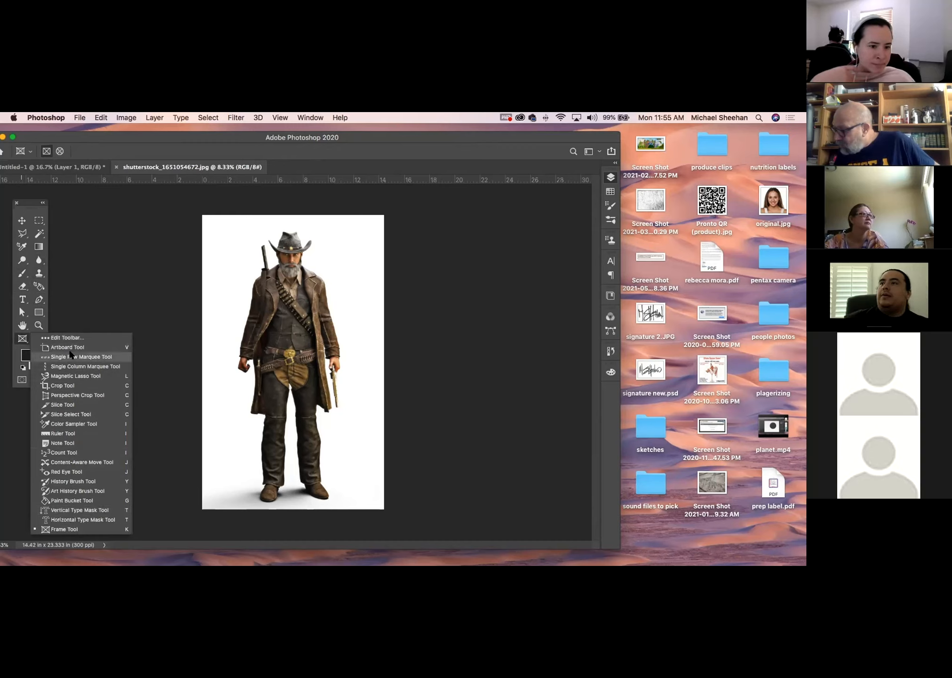
key(Escape)
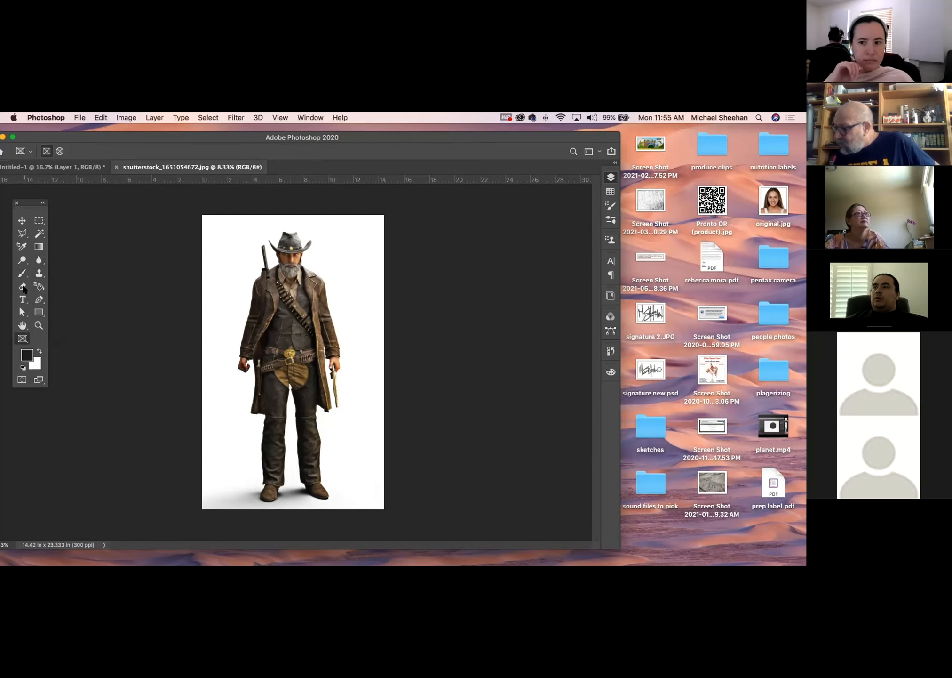
click(22, 286)
click(19, 272)
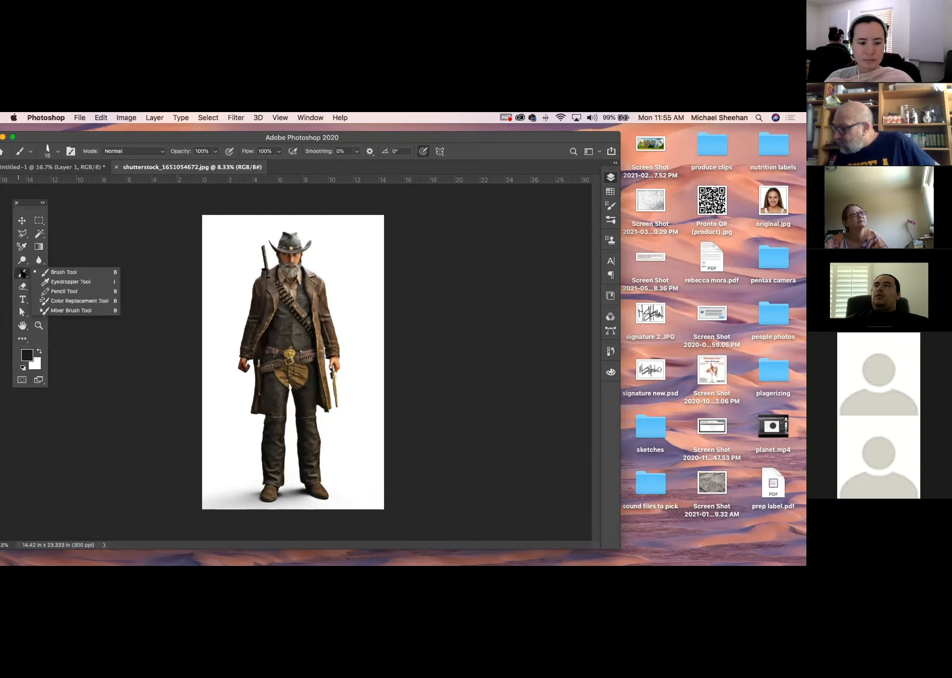
click(23, 259)
click(21, 247)
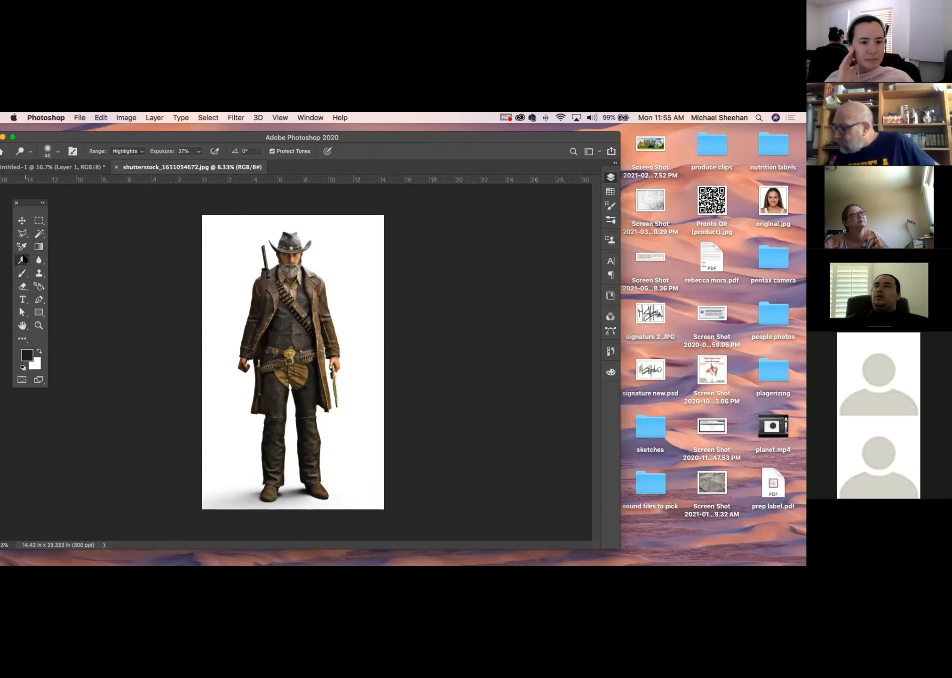
click(40, 234)
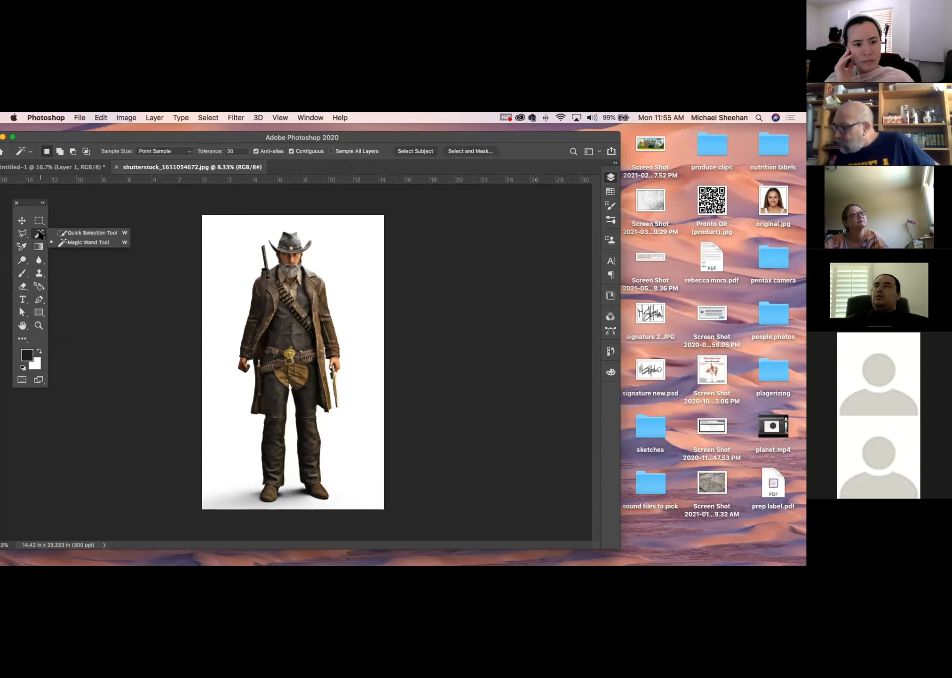
key(m)
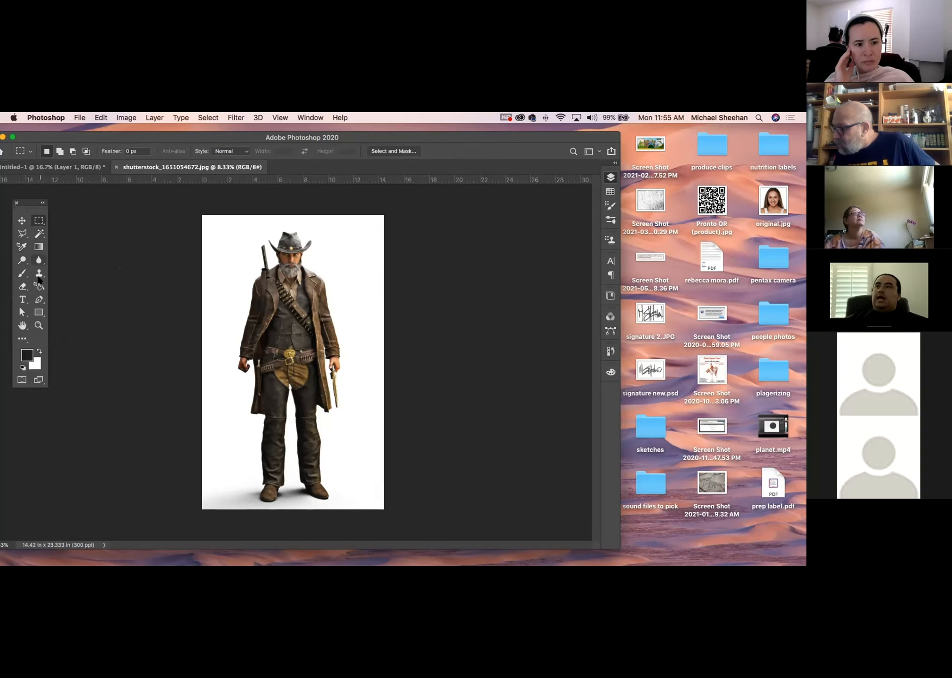
click(39, 273)
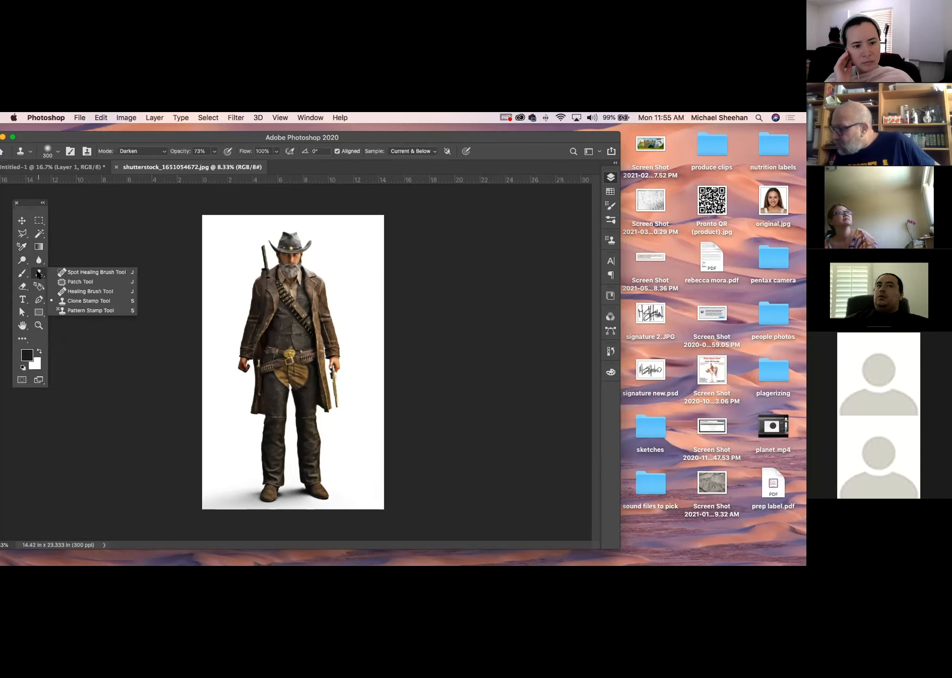
click(37, 287)
click(22, 287)
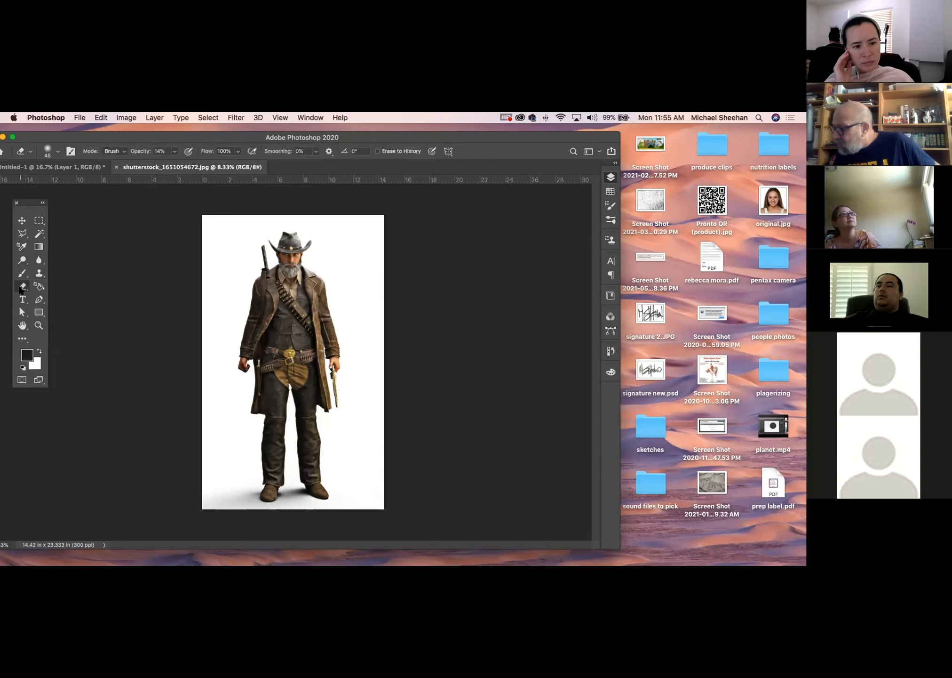
click(38, 298)
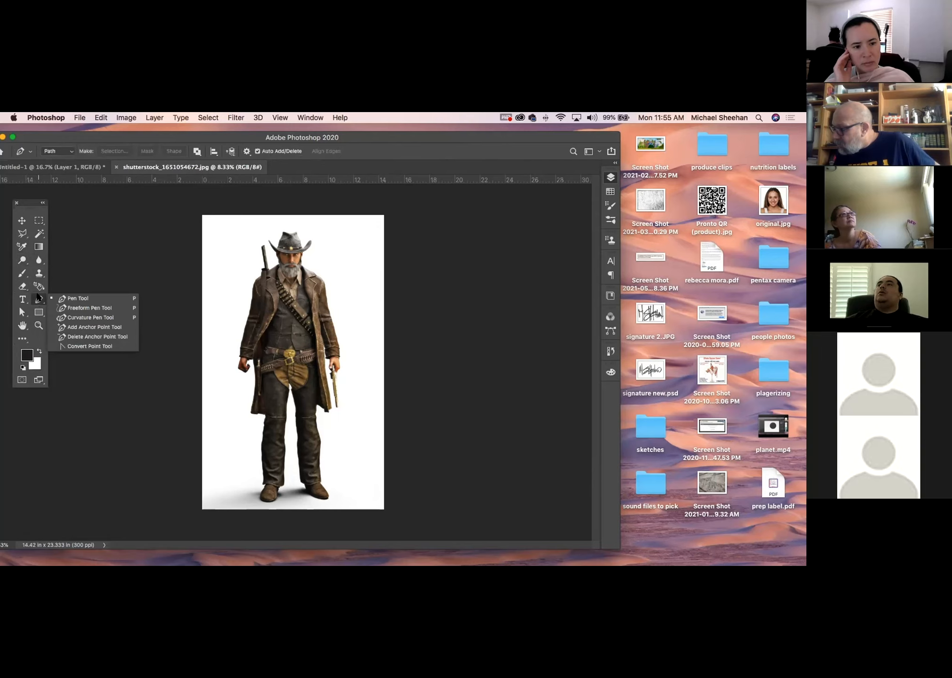
click(22, 299)
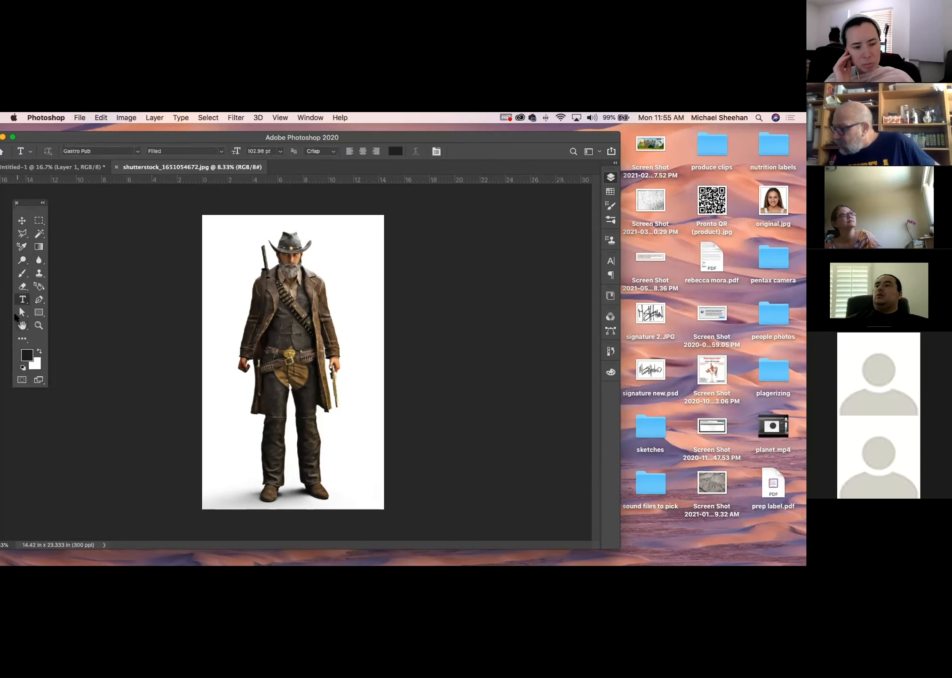
click(24, 338)
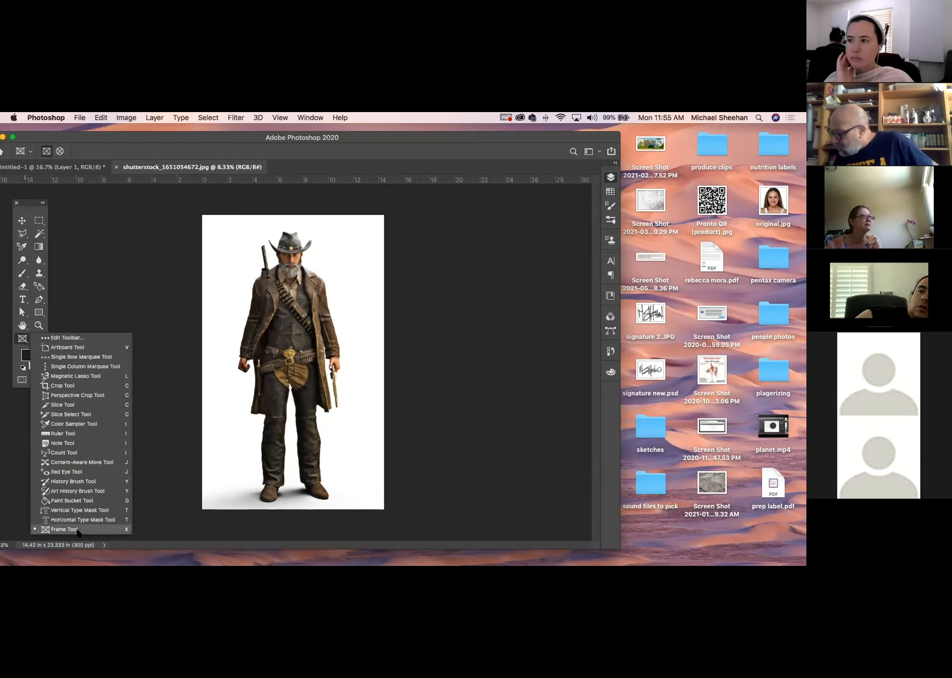
click(82, 528)
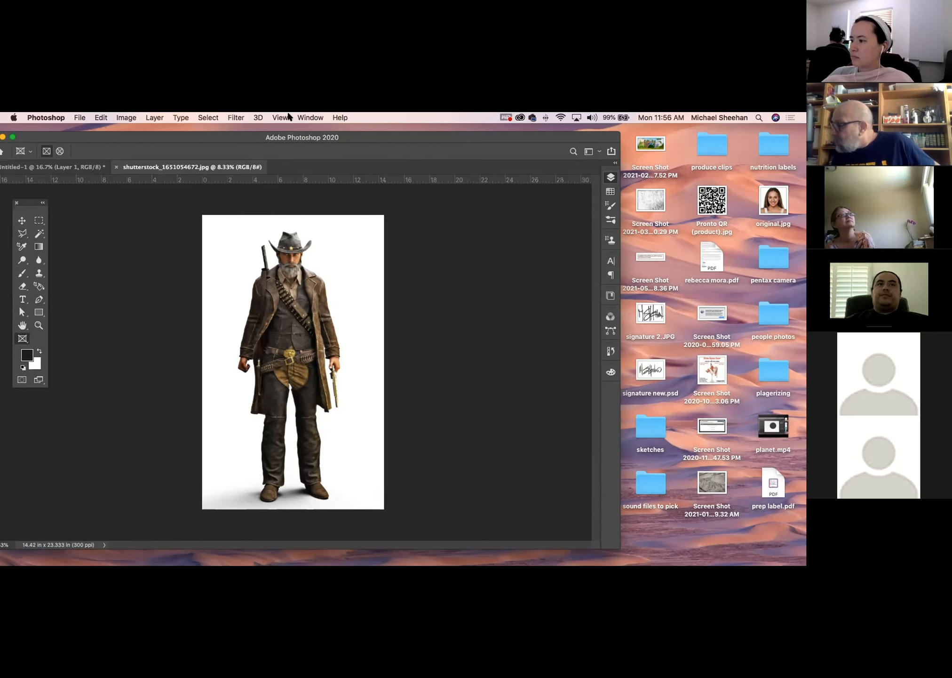
Step: Change the workspace from 3D to the custom workspace mike
click(311, 118)
mouse_move(319, 139)
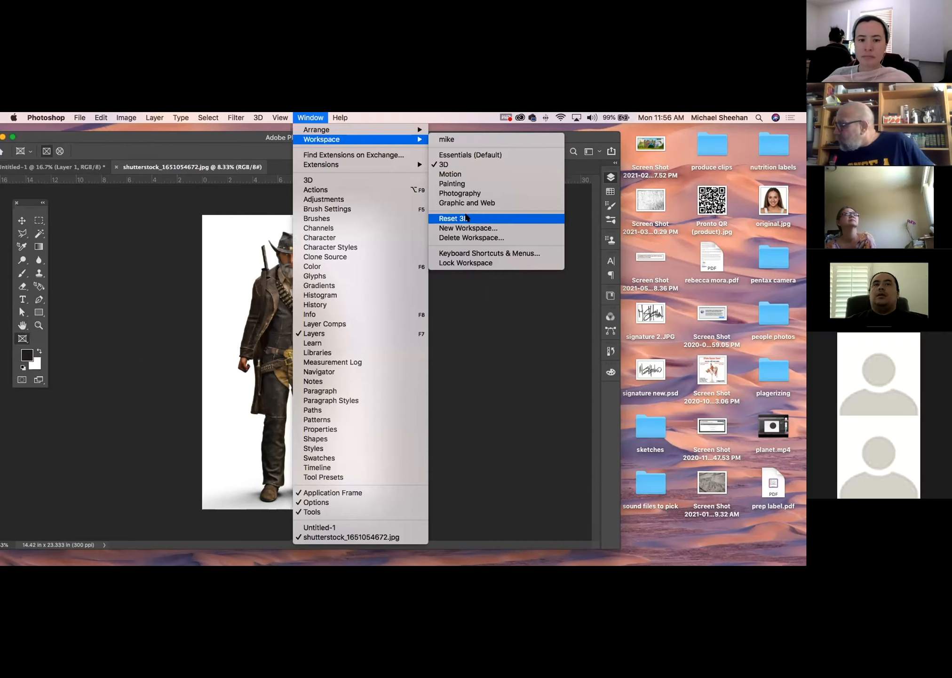
click(446, 139)
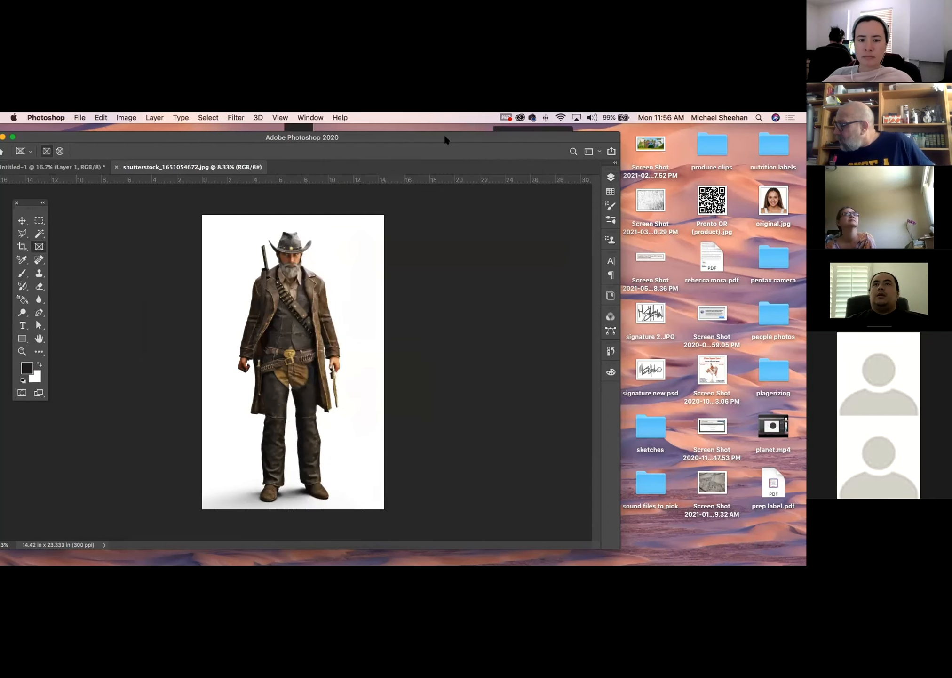
Step: Select the whole cowboy in the shutterstock photo with the Object Selection Tool in Rectangle mode
click(39, 233)
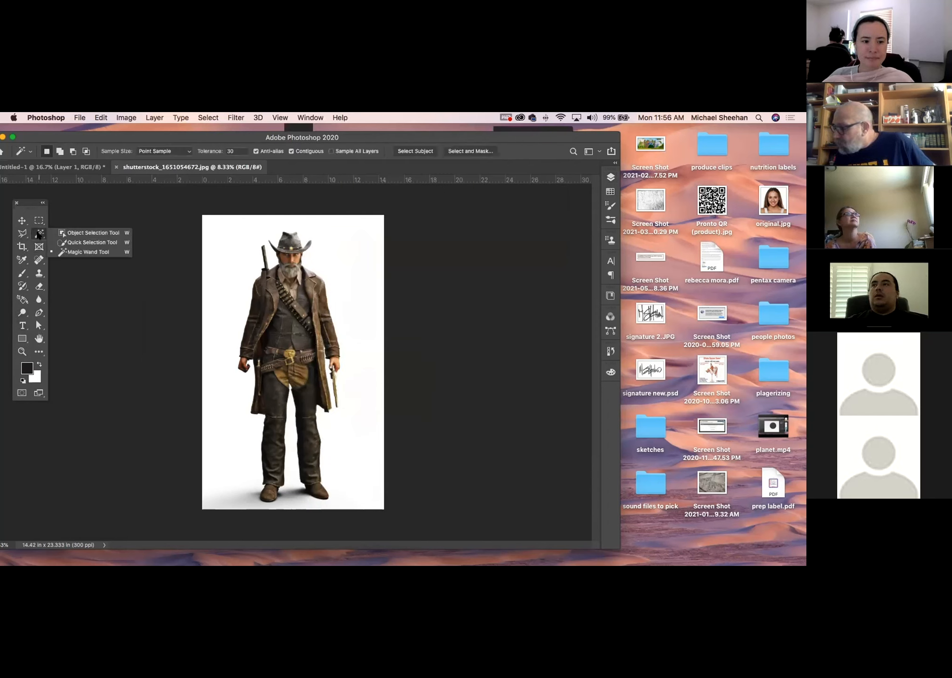
click(82, 232)
drag(236, 222, 342, 519)
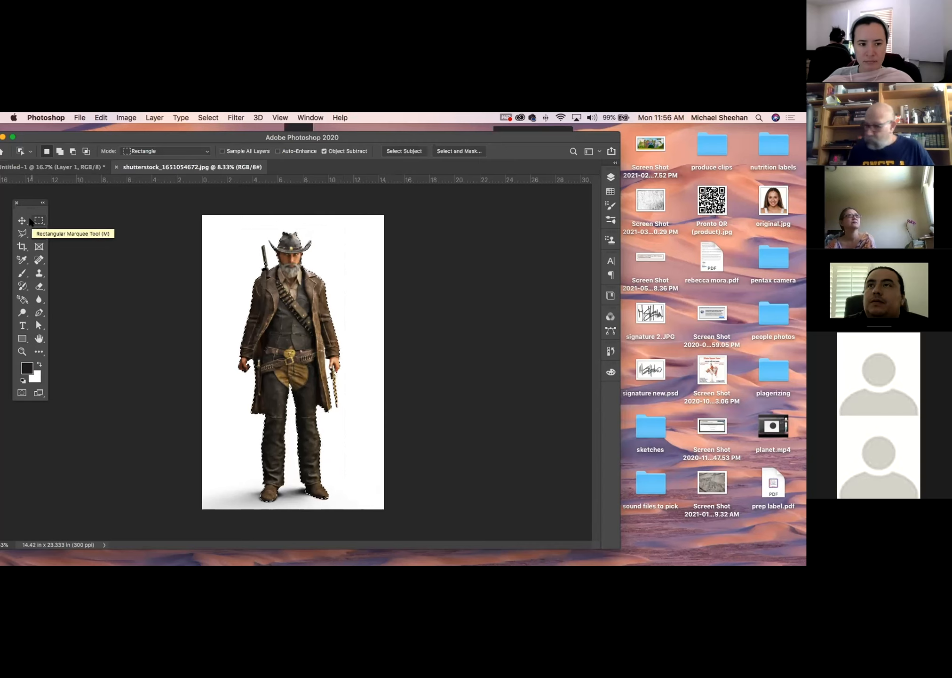
Step: In the Untitled-1 document, extend the canvas with the Crop tool to about 8.5 by 13.35 in and apply the crop
click(49, 169)
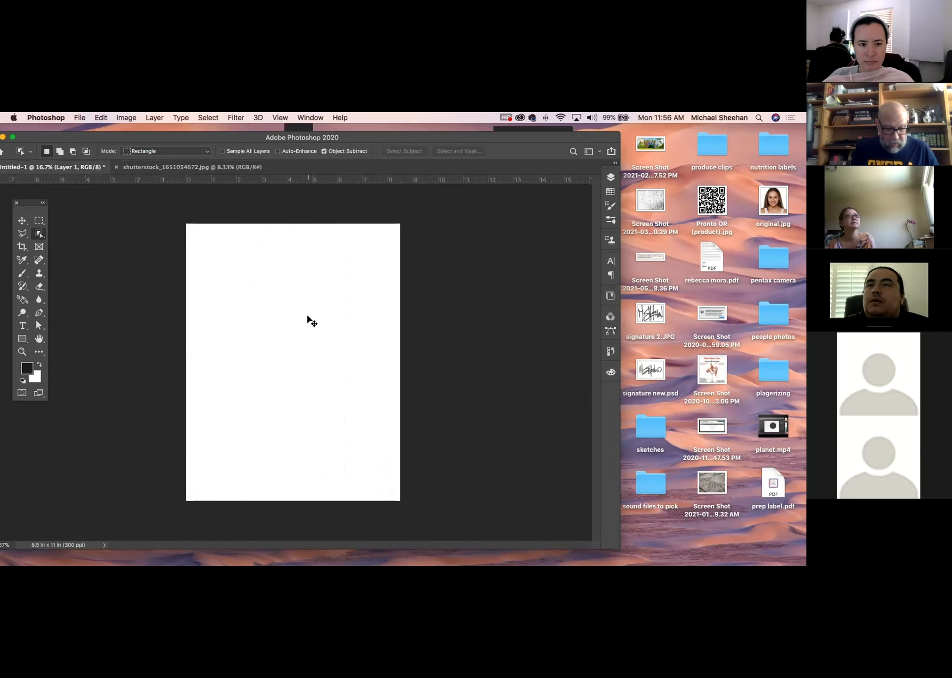
key(super+minus)
key(c)
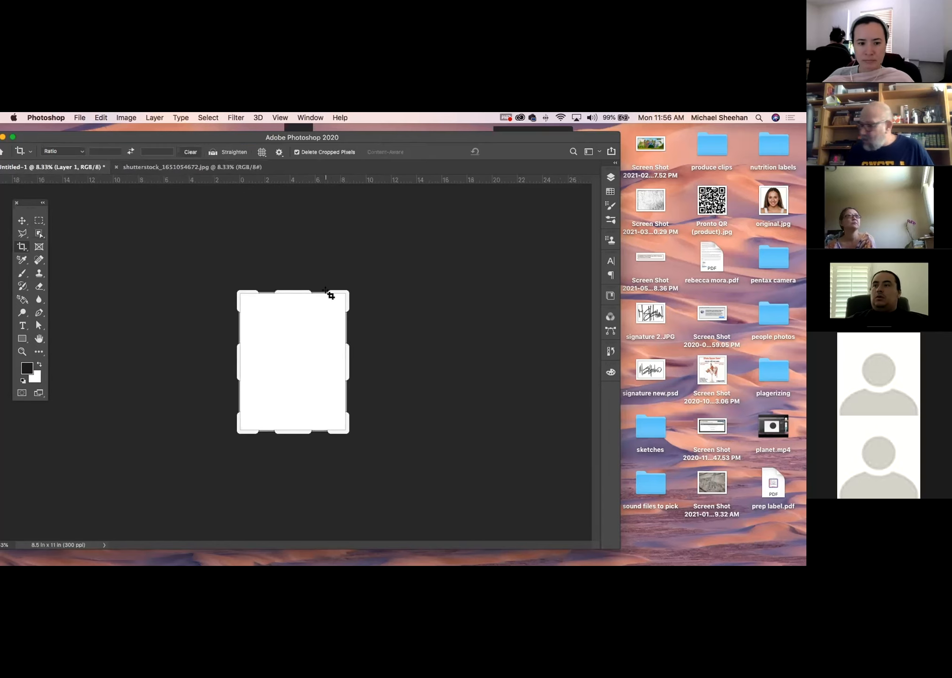
mouse_move(299, 289)
mouse_down()
mouse_move(299, 266)
mouse_move(299, 275)
mouse_up()
click(21, 219)
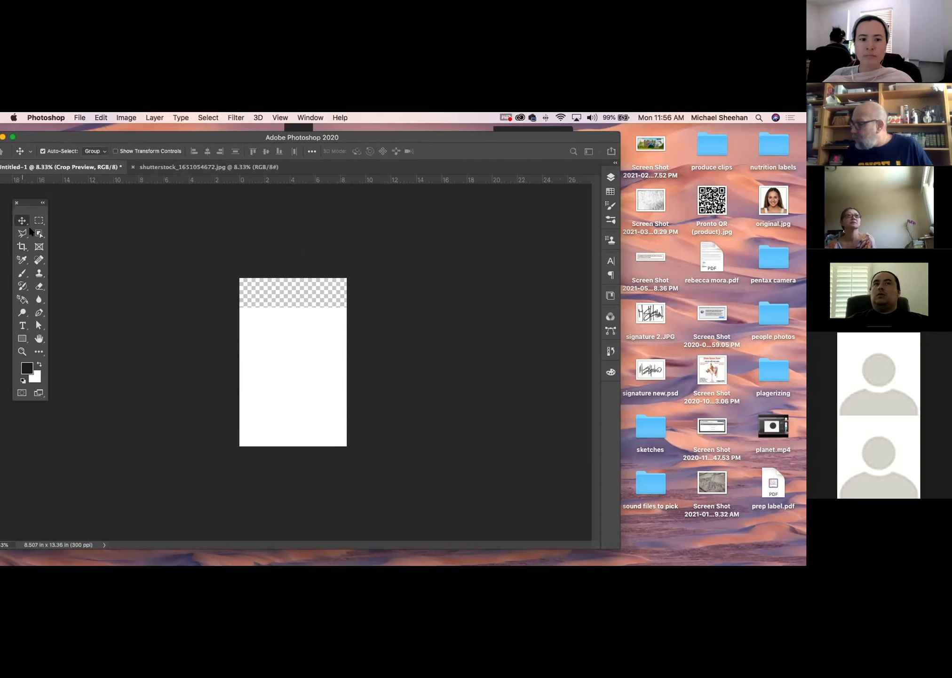
Step: Display the layer list and paste the copied cowboy into Untitled-1 as a new layer above Layer 1
click(610, 177)
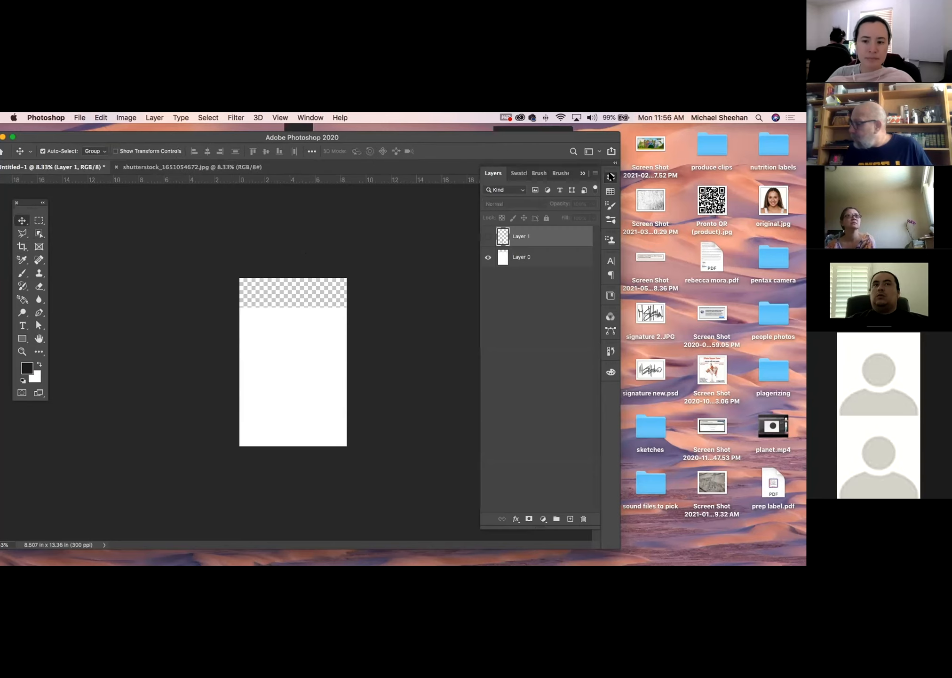
click(611, 176)
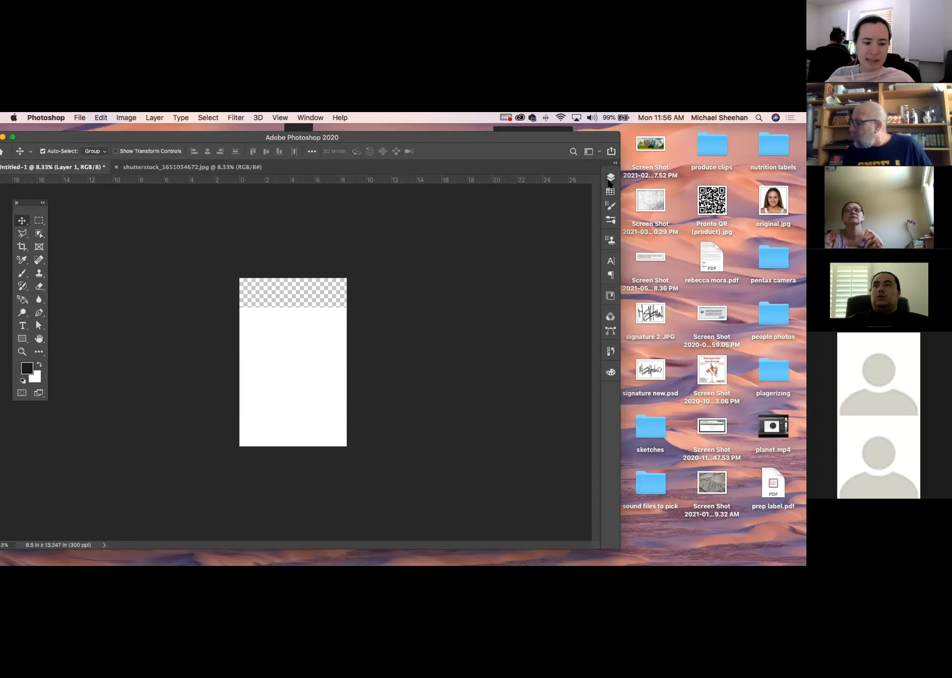
click(610, 176)
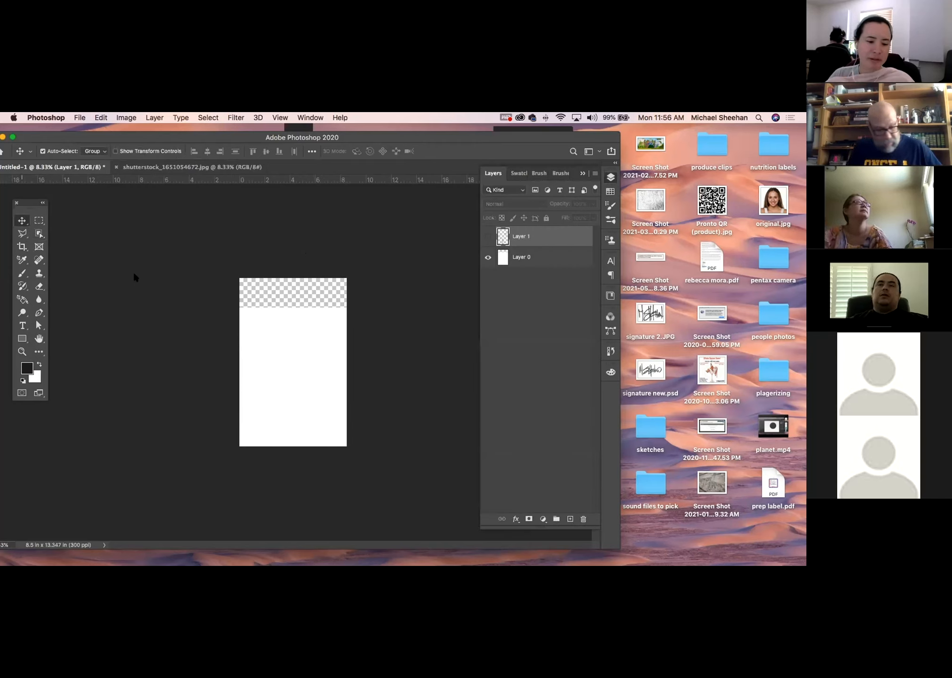
key(super+v)
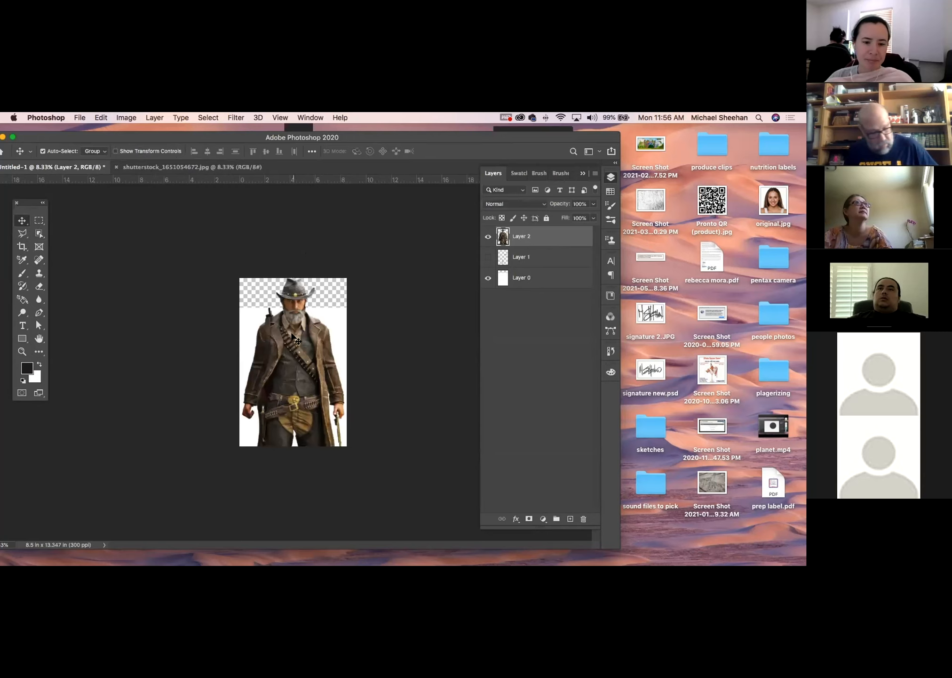
Step: Scale the cowboy down proportionally until the full figure fits the page, place it near the centre, and apply the transformation
drag(300, 334, 292, 338)
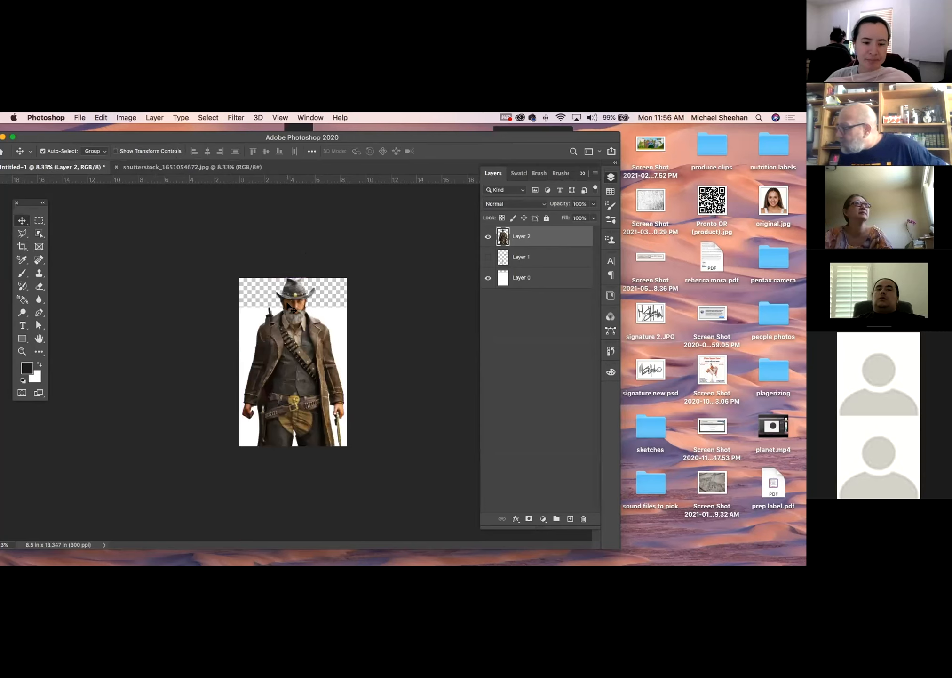
key(super+t)
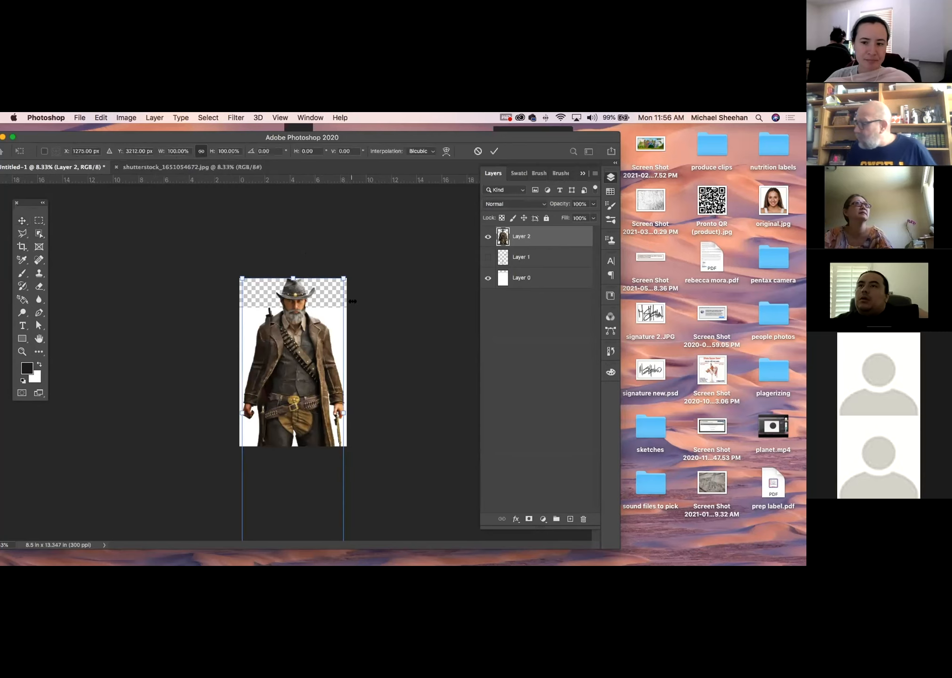
drag(343, 279, 312, 358)
drag(287, 401, 302, 293)
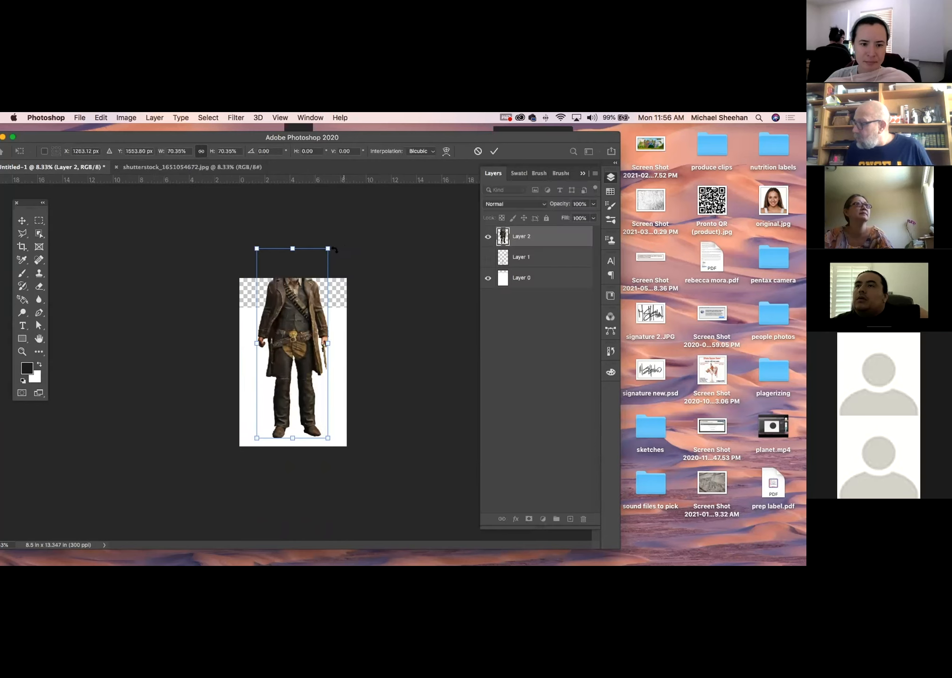
drag(328, 248, 318, 274)
drag(316, 285, 316, 284)
drag(292, 338, 297, 339)
click(22, 221)
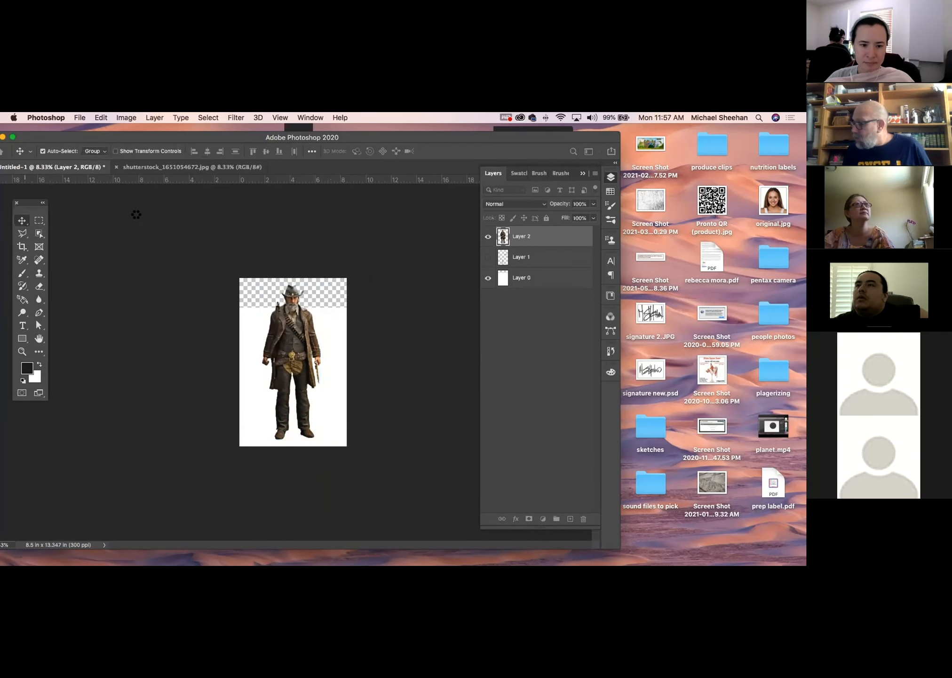
Step: Stretch the white background on Layer 0 upward to cover the transparent strip along the canvas's upper edge
click(254, 392)
key(super+t)
drag(293, 306, 293, 274)
click(22, 233)
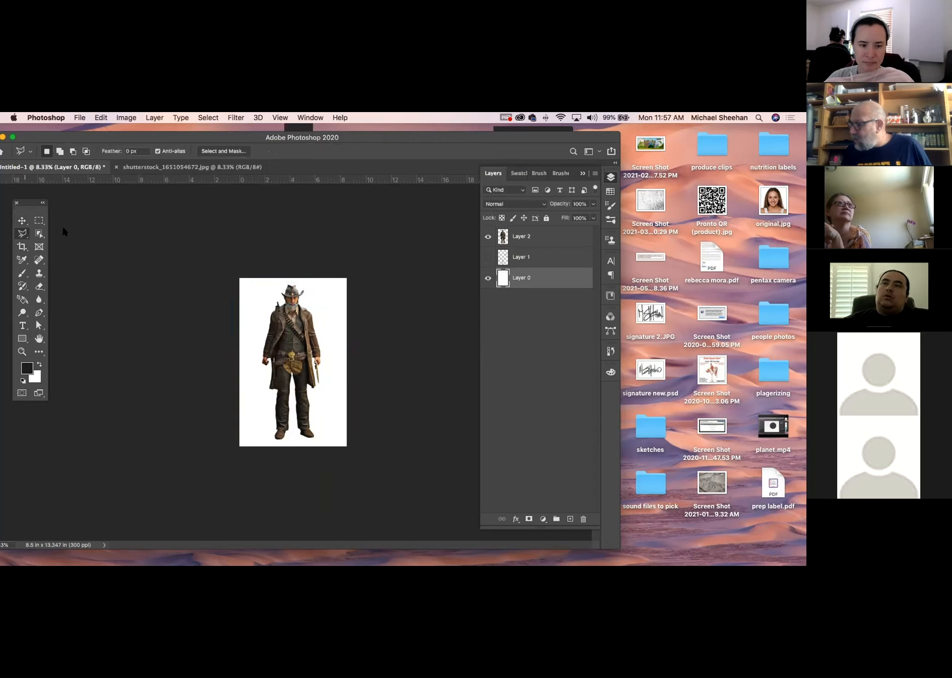
click(22, 220)
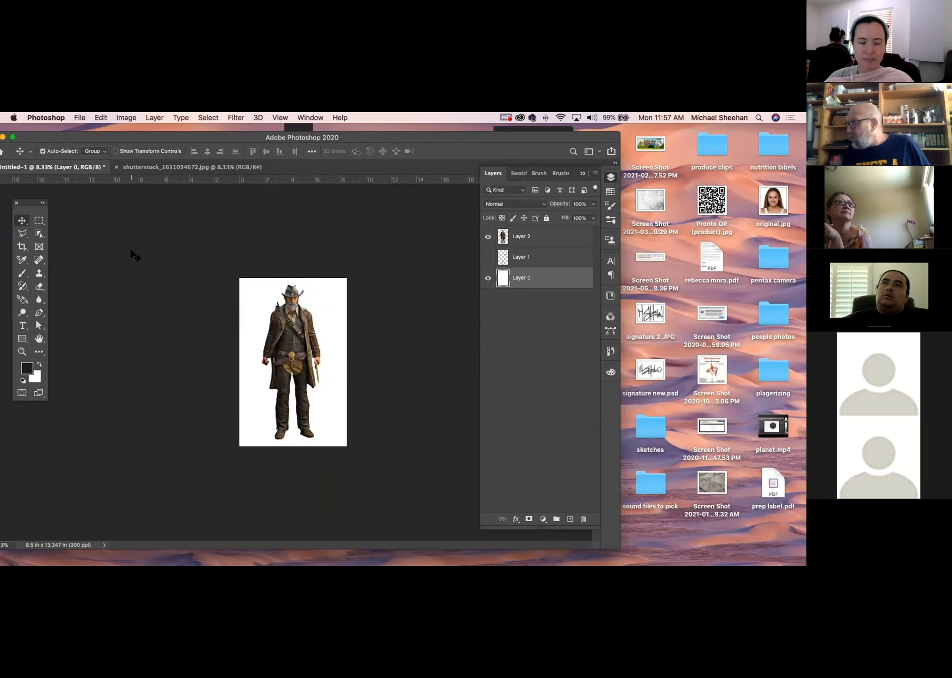
Step: Nudge the cowboy on Layer 2 slightly up and to the left on the page
click(132, 254)
click(308, 369)
drag(315, 343, 313, 341)
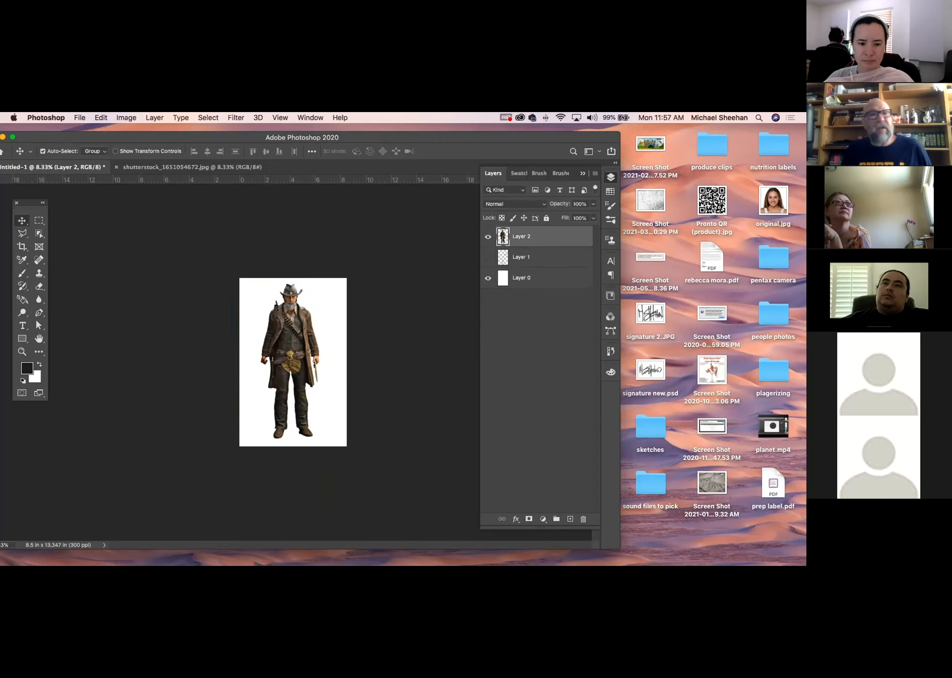
Step: Copy the four sunset layers, Layer 0 copy 3 through Layer 5, from the other document into Untitled-1, covering the page's lower part
key(Tab)
key(Tab)
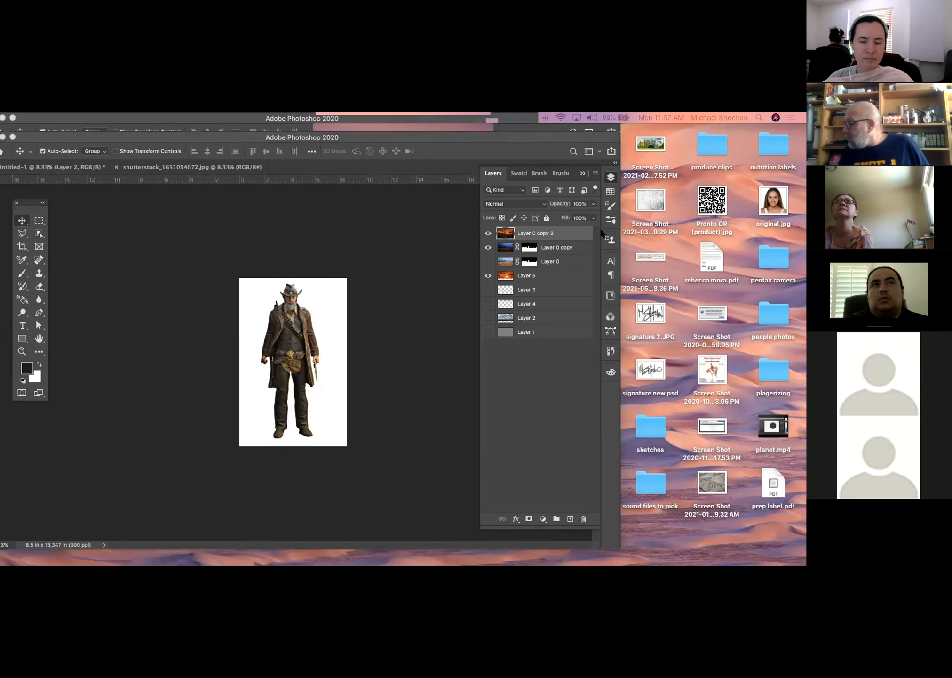
shift+click(559, 276)
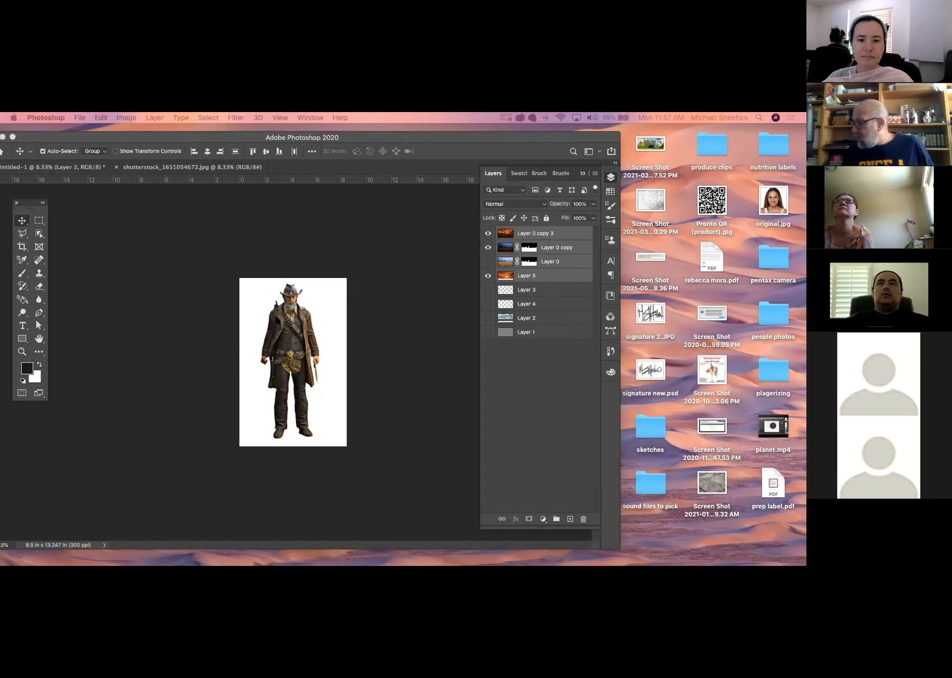
drag(277, 325, 299, 345)
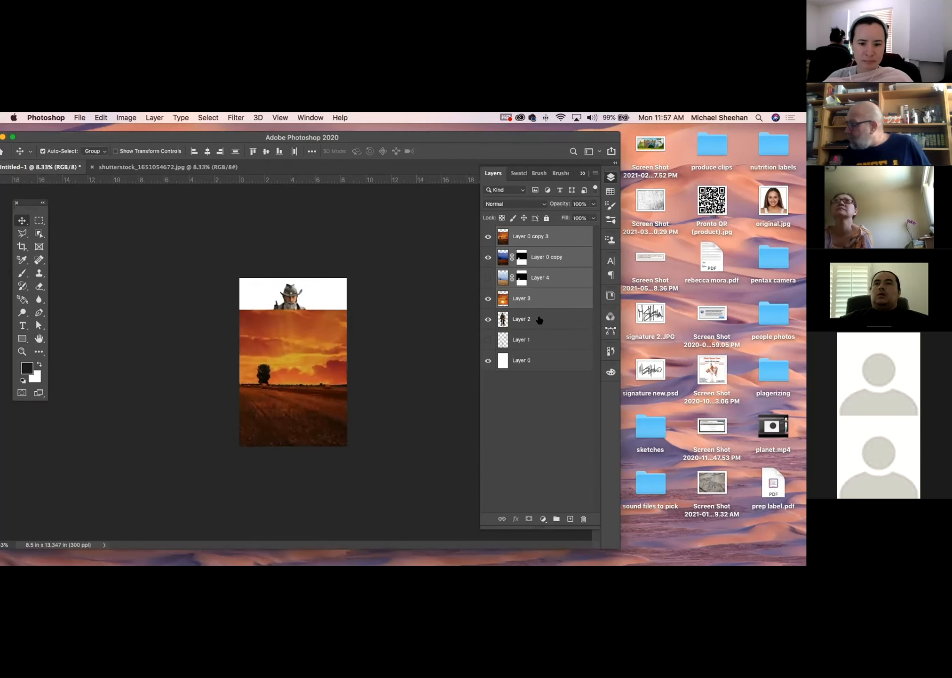
click(563, 414)
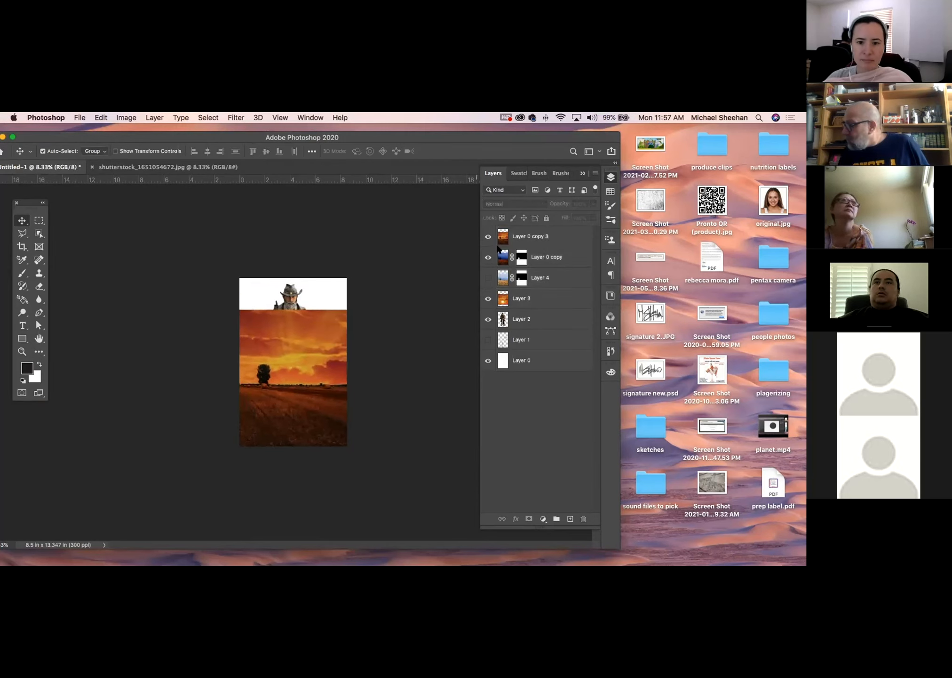
Step: Move the cowboy's Layer 2 above Layer 0 copy 3 in the stacking order, in front of all sunset layers
click(289, 296)
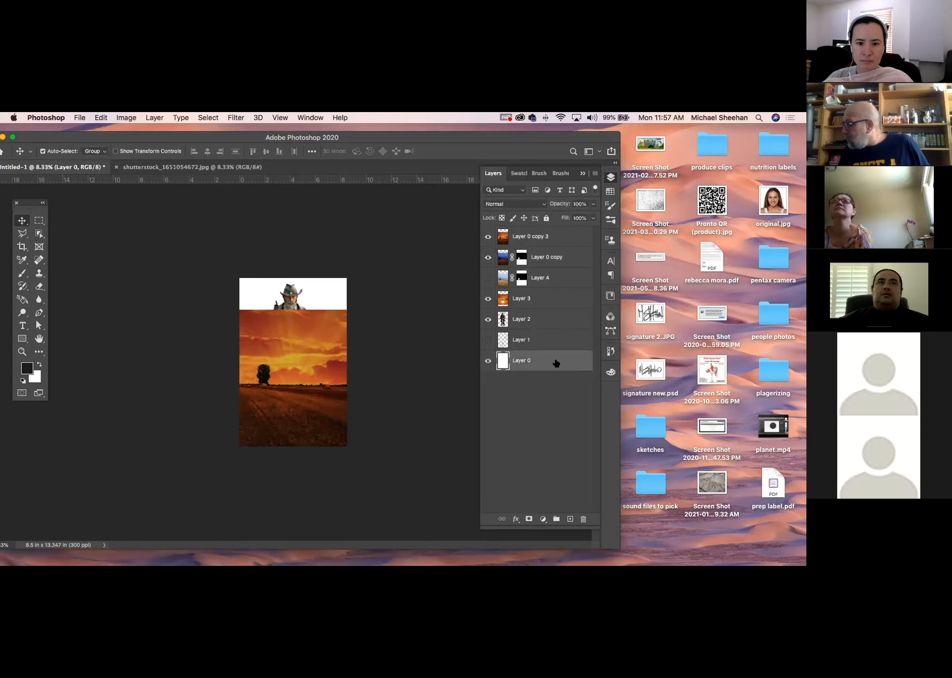
click(297, 295)
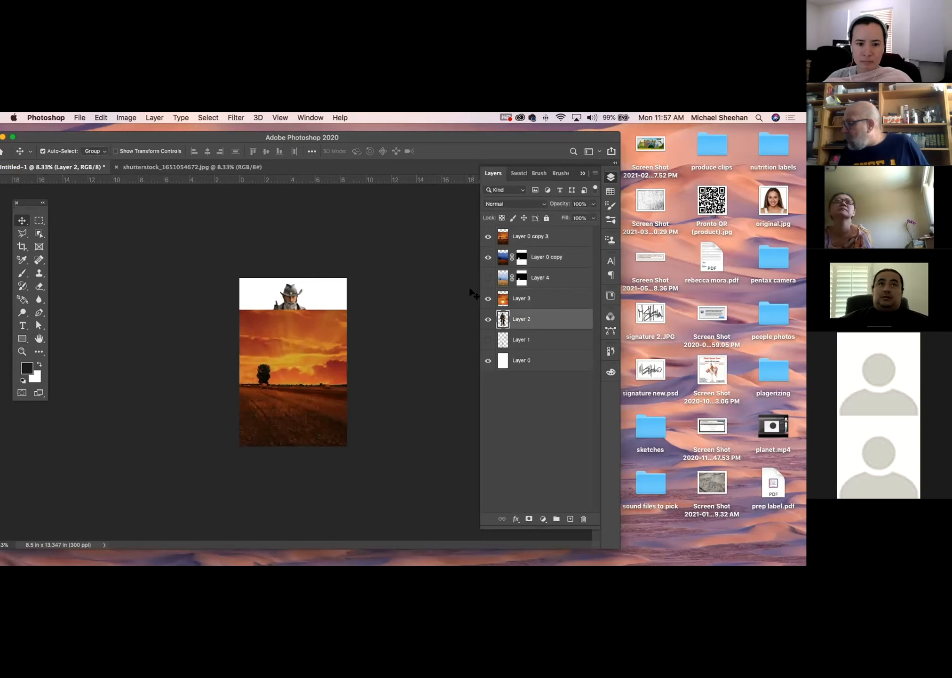
drag(548, 318, 569, 228)
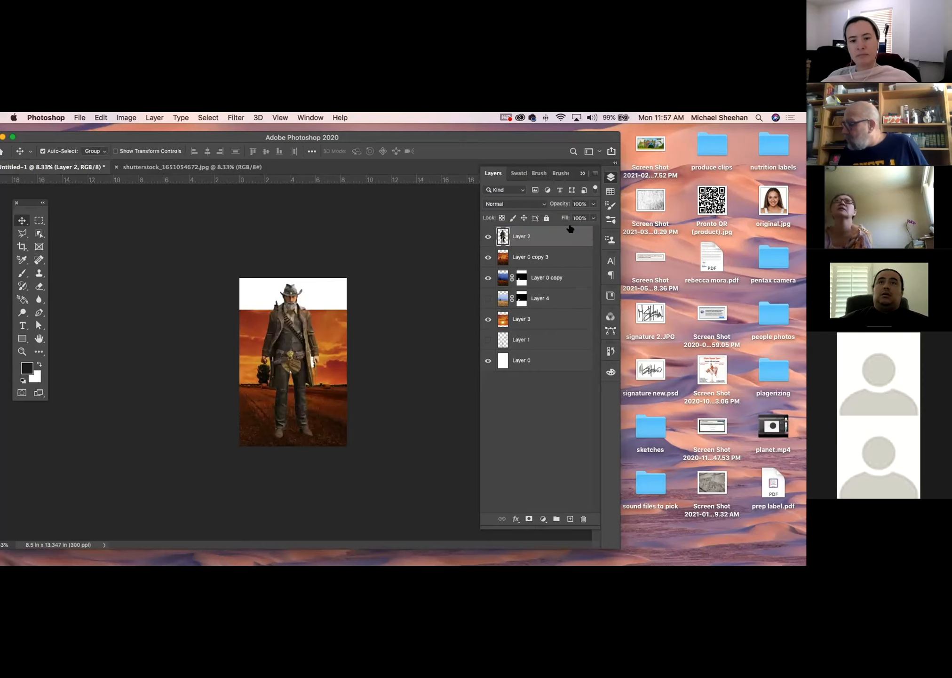
Step: Try to enlarge only the Layer 0 copy 3 sunset to about 126% so it covers the blank upper area, and undo the change
click(332, 330)
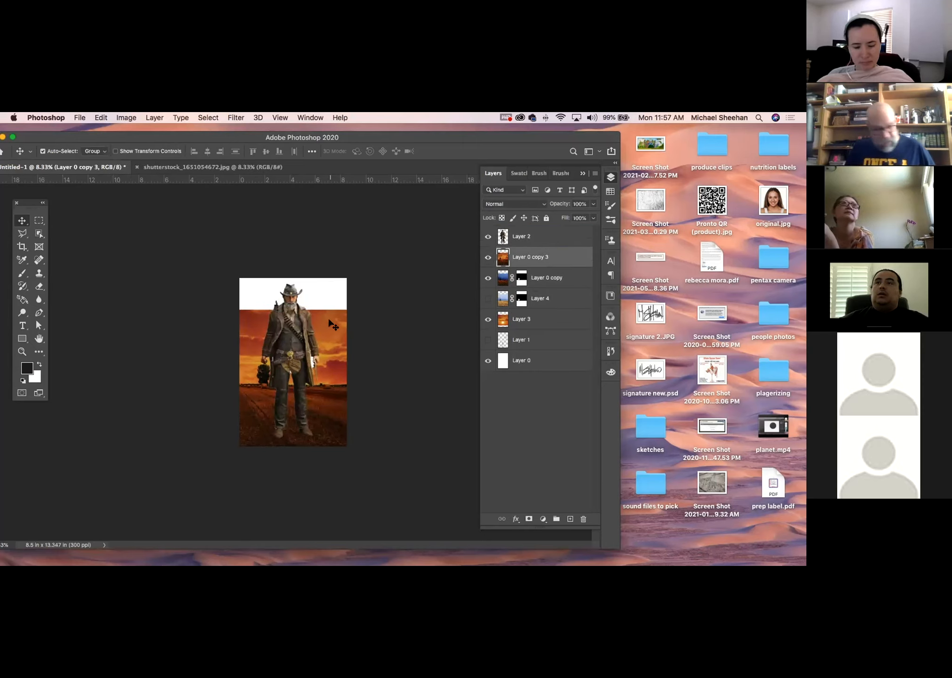
key(ctrl+t)
drag(290, 308, 288, 266)
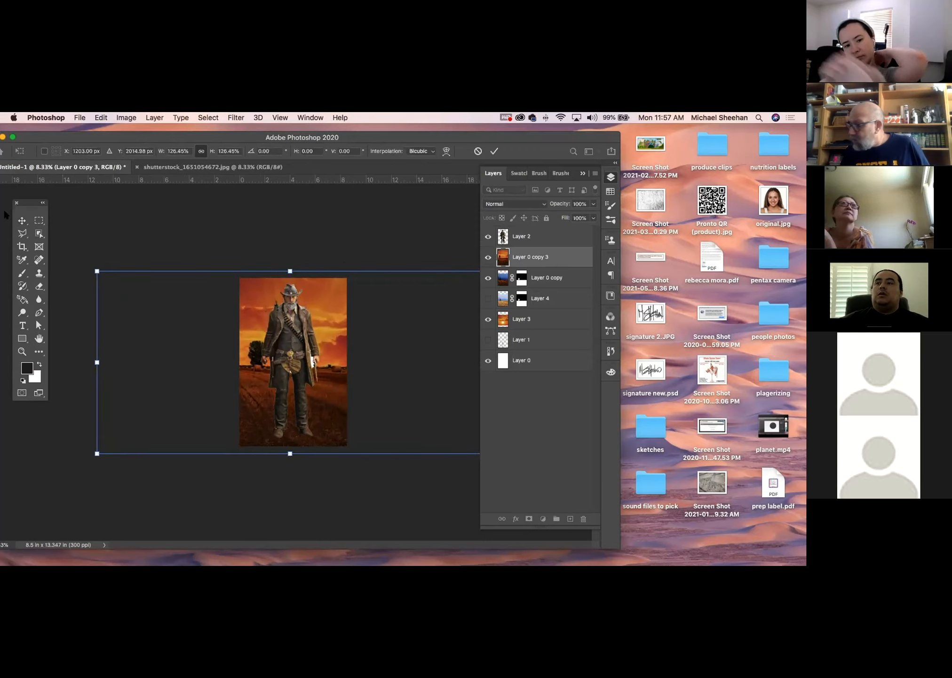
click(38, 220)
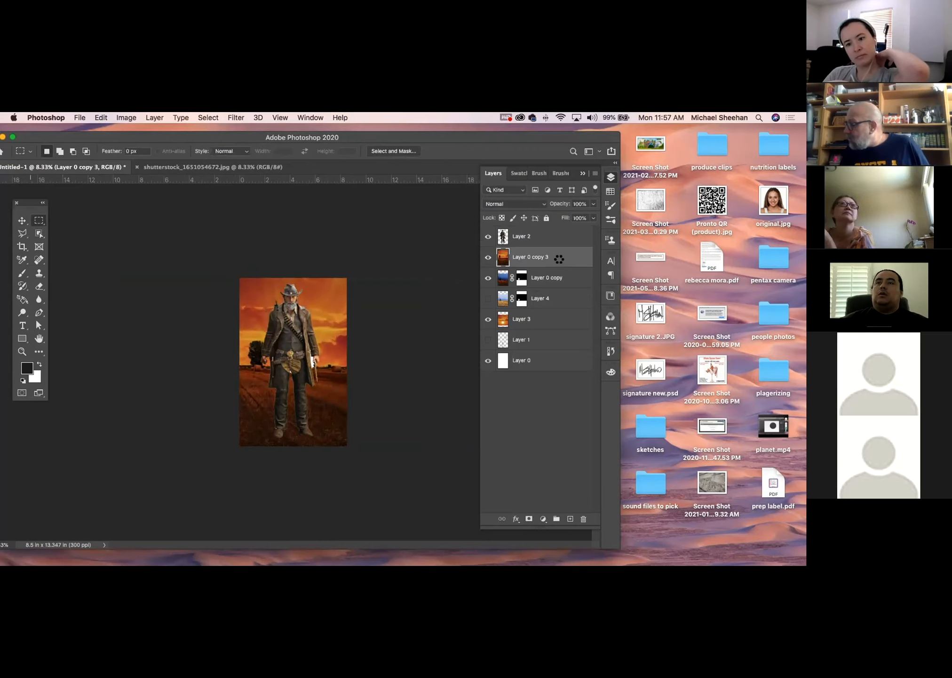
key(super+z)
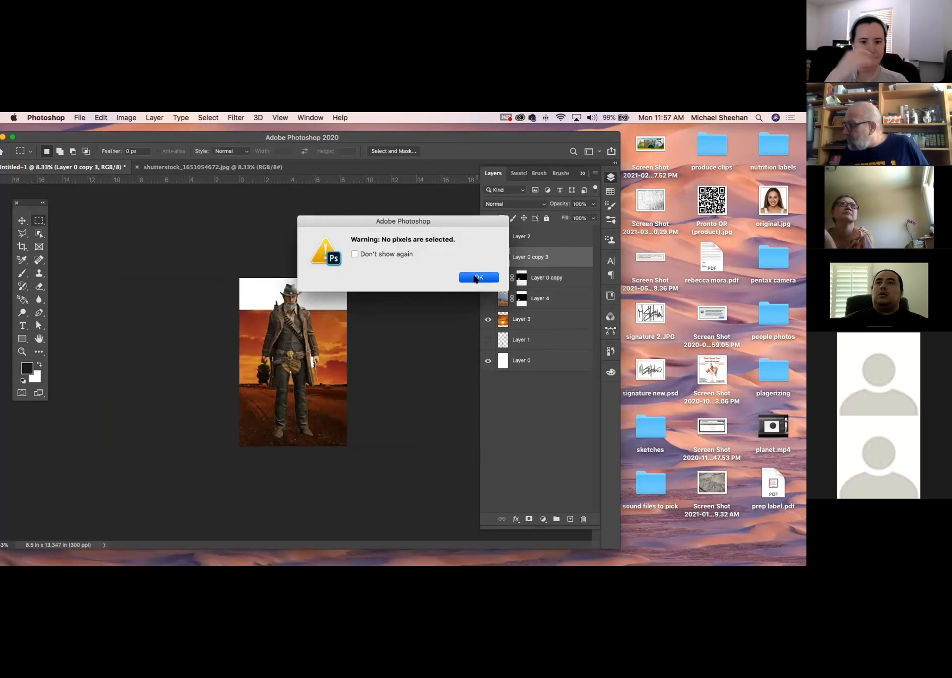
click(476, 278)
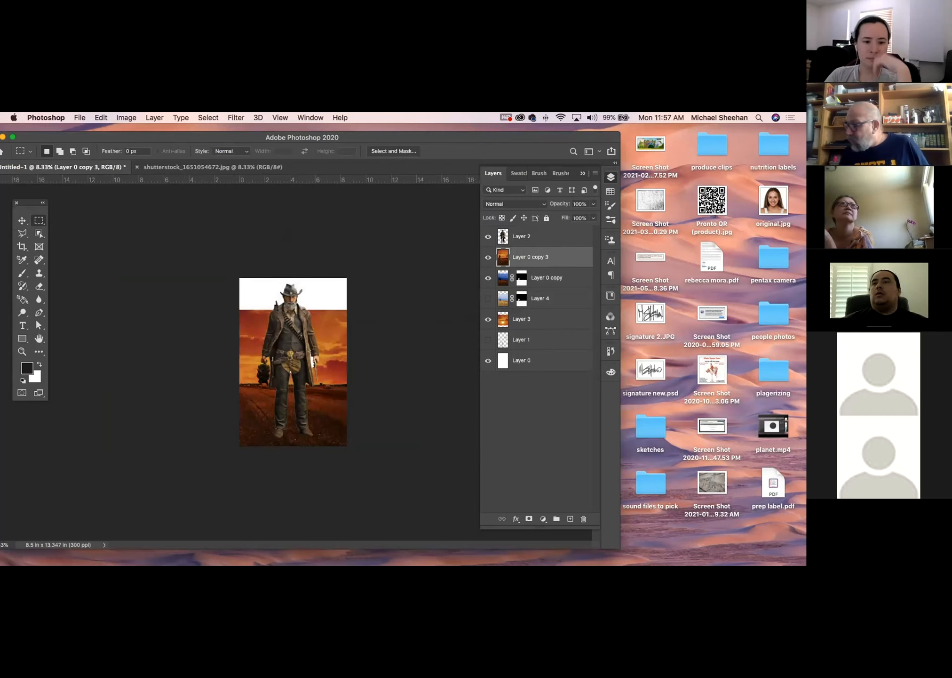
Step: Merge the sunset layers from Layer 0 copy 3 through Layer 3 into one layer and enlarge it to cover the whole page
click(24, 221)
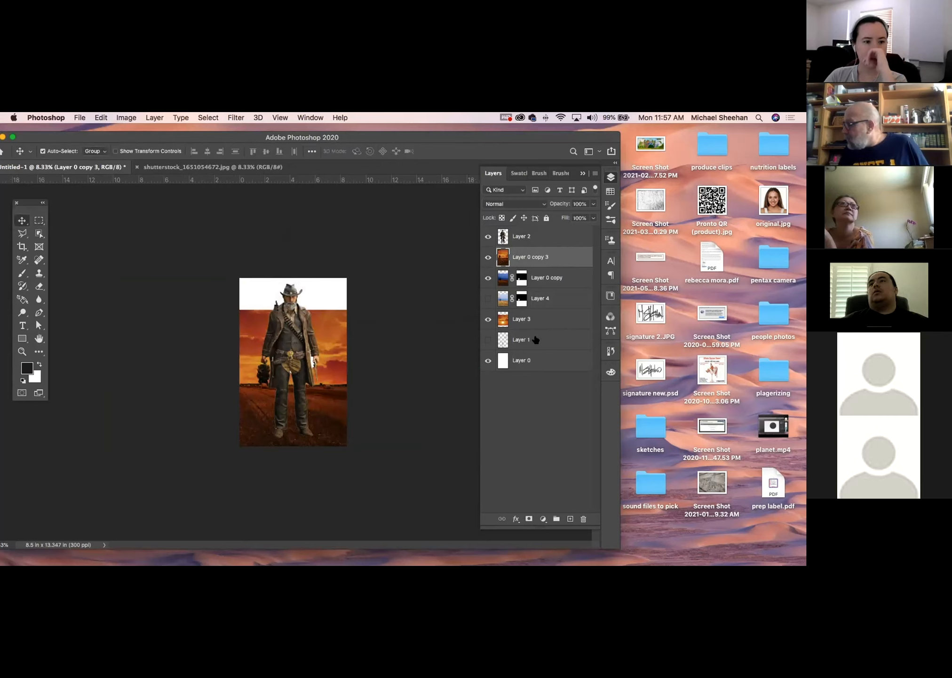
shift+click(548, 323)
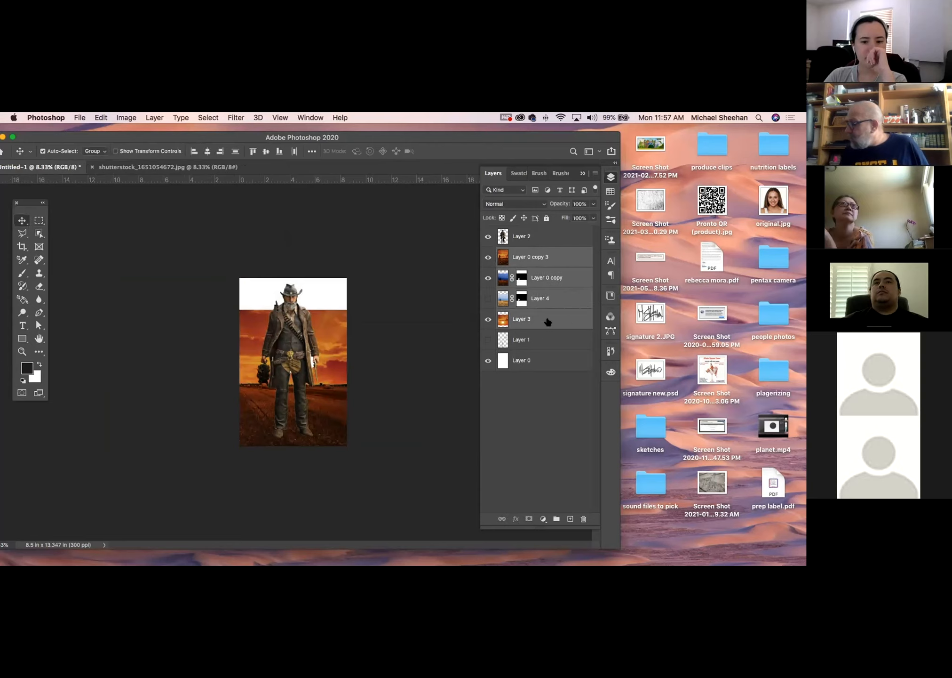
key(super+e)
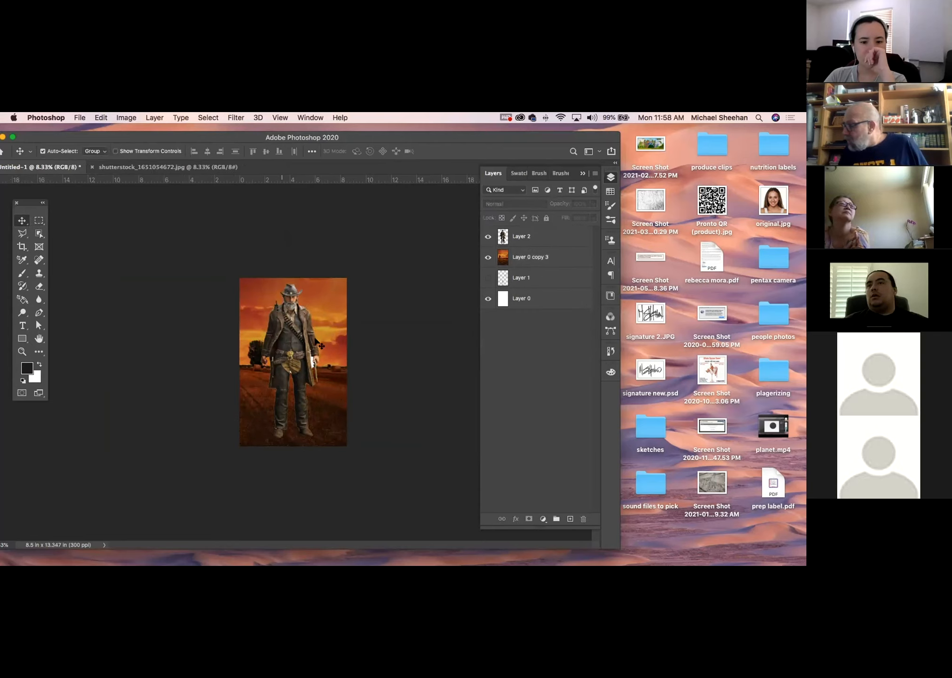
click(273, 335)
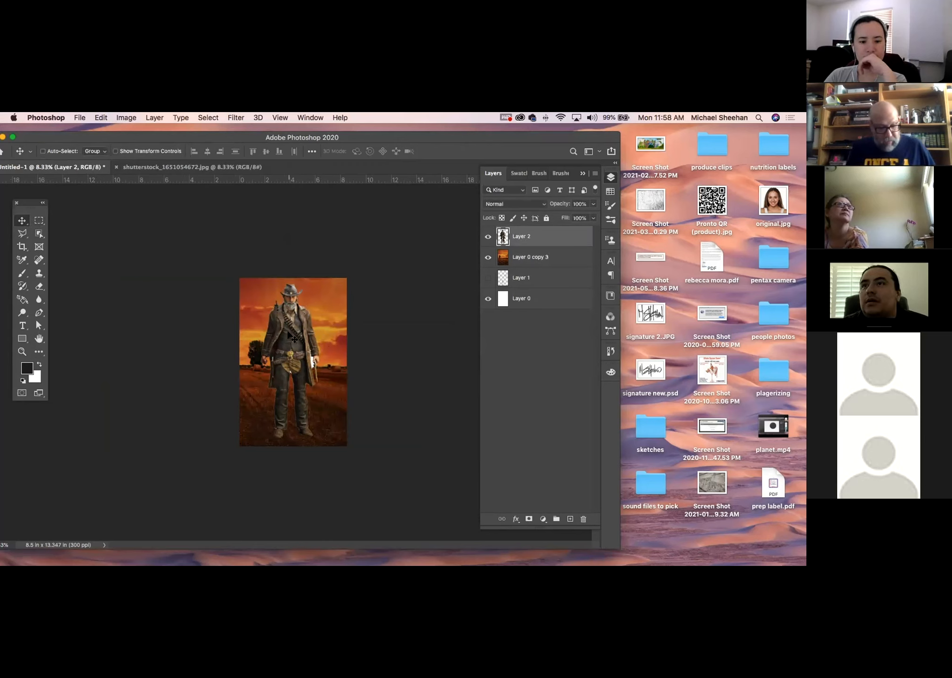
key(super+equal)
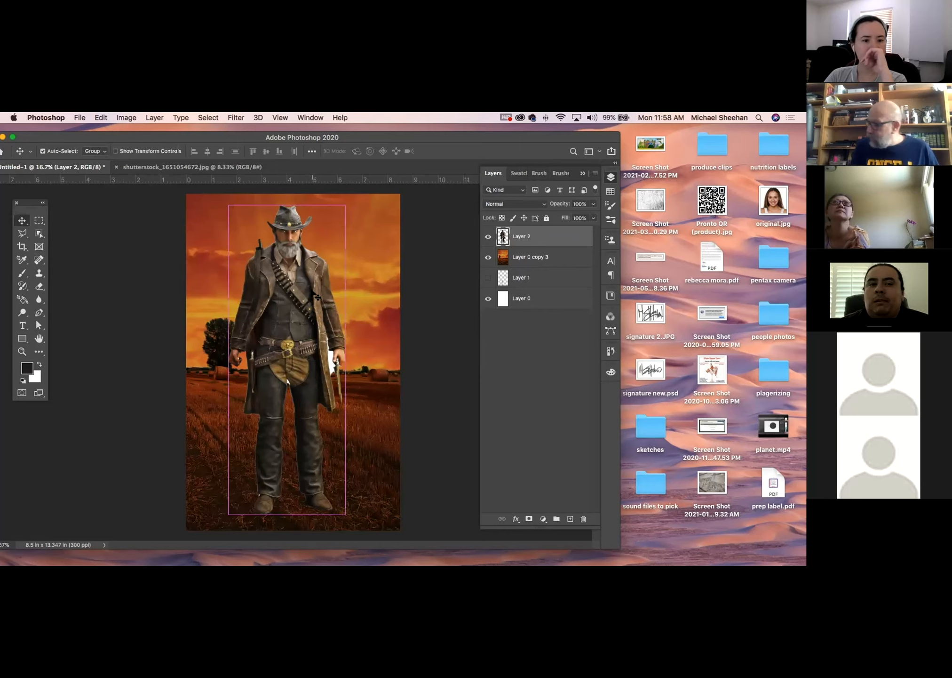
click(53, 235)
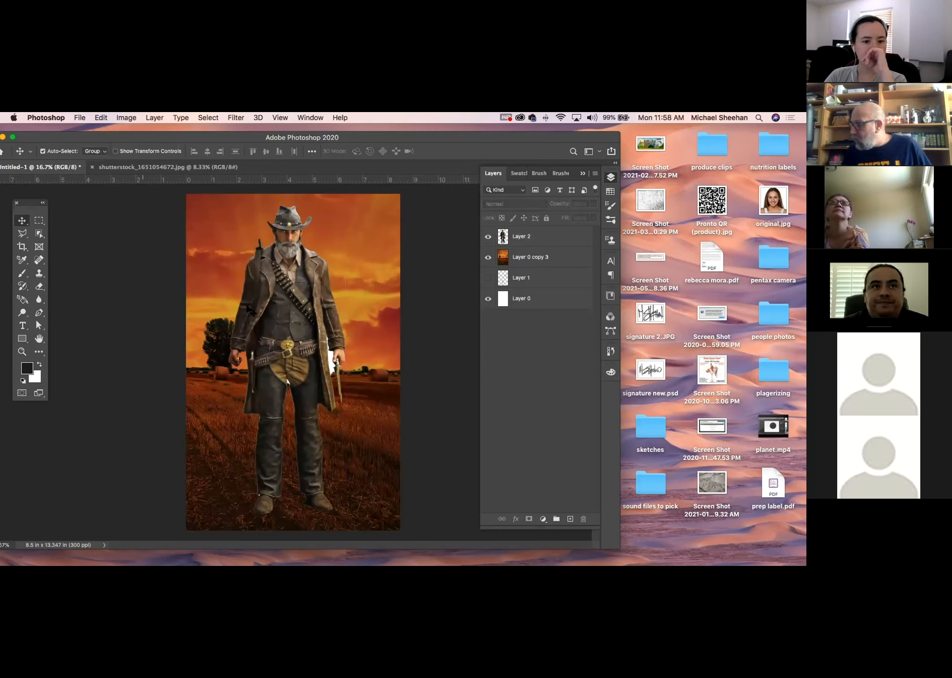
key(super+minus)
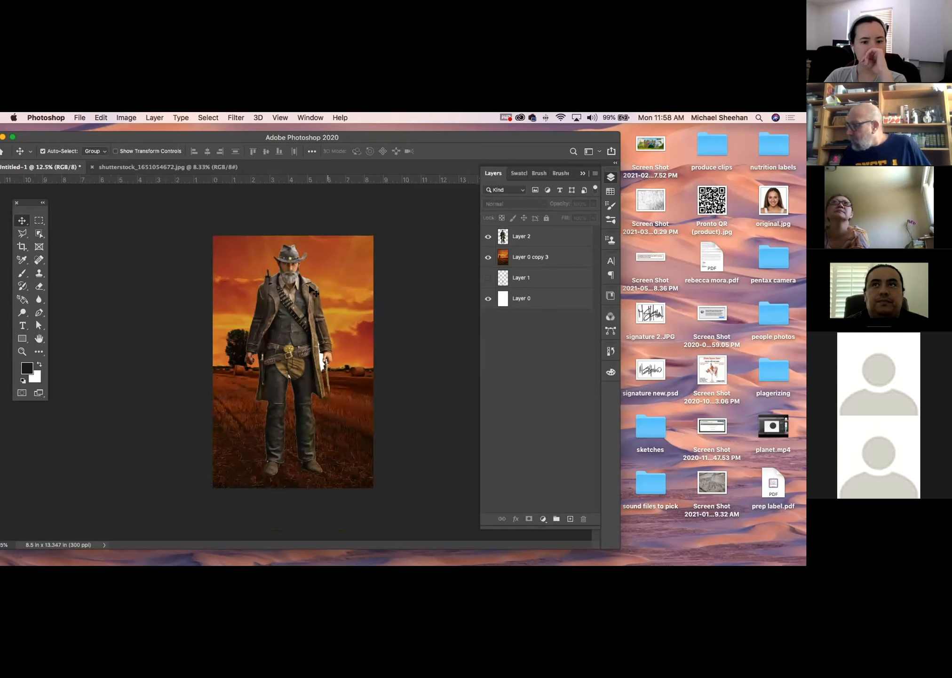
Step: Add the title text COWBOY across the page's upper edge above the cowboy layer, and shift the cowboy down about 0.31 in
click(281, 293)
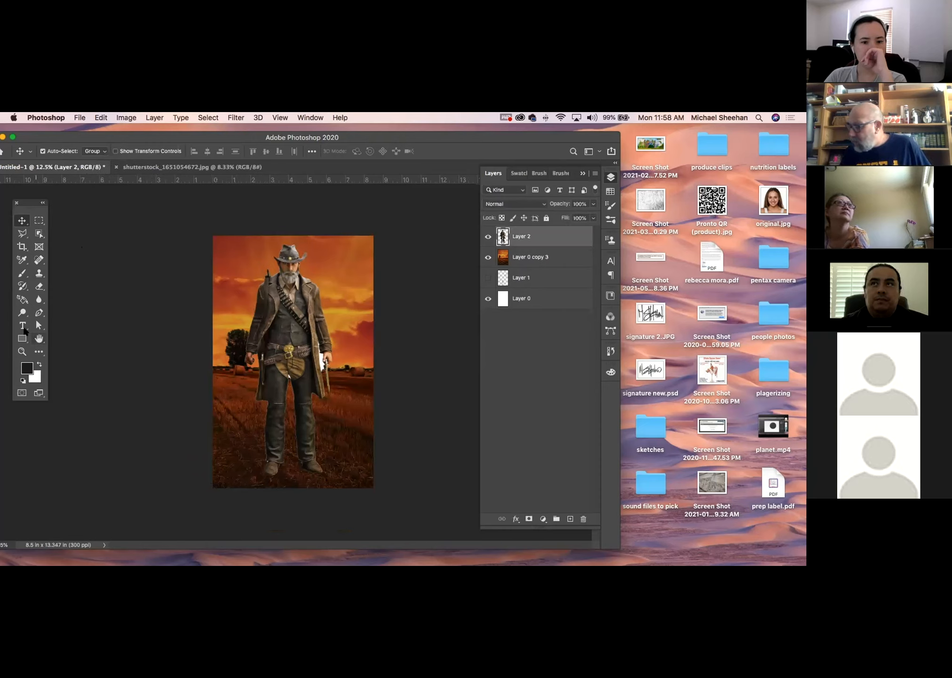
click(23, 324)
click(226, 253)
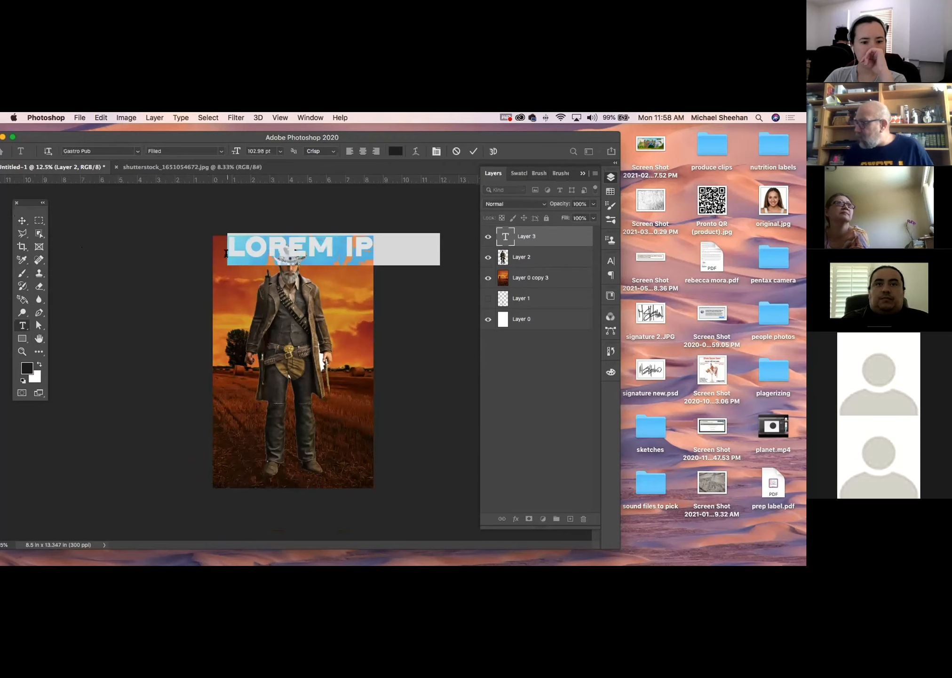
text(C)
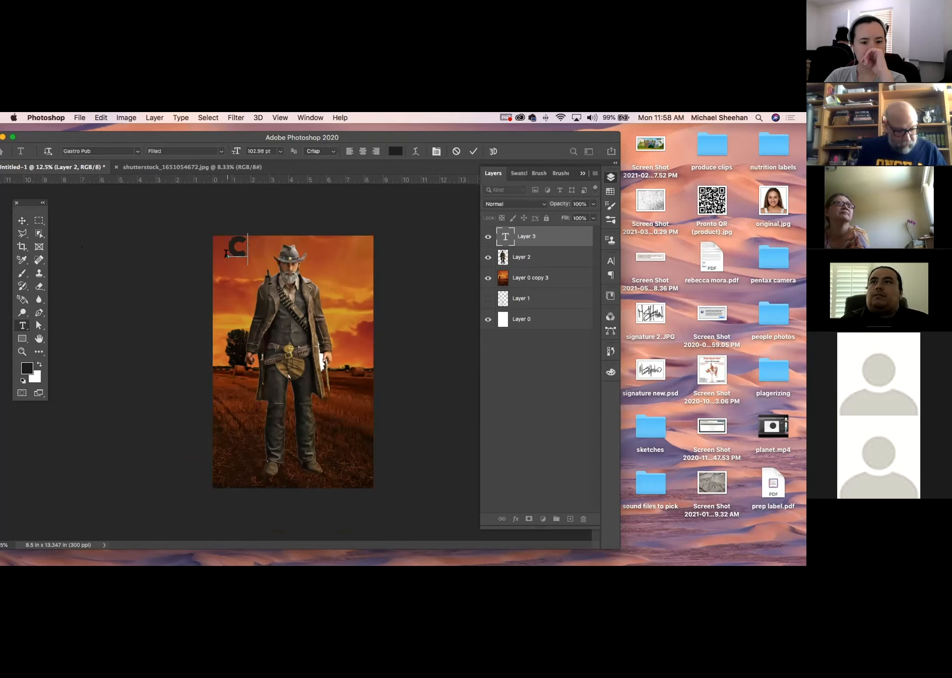
text(OWBOY)
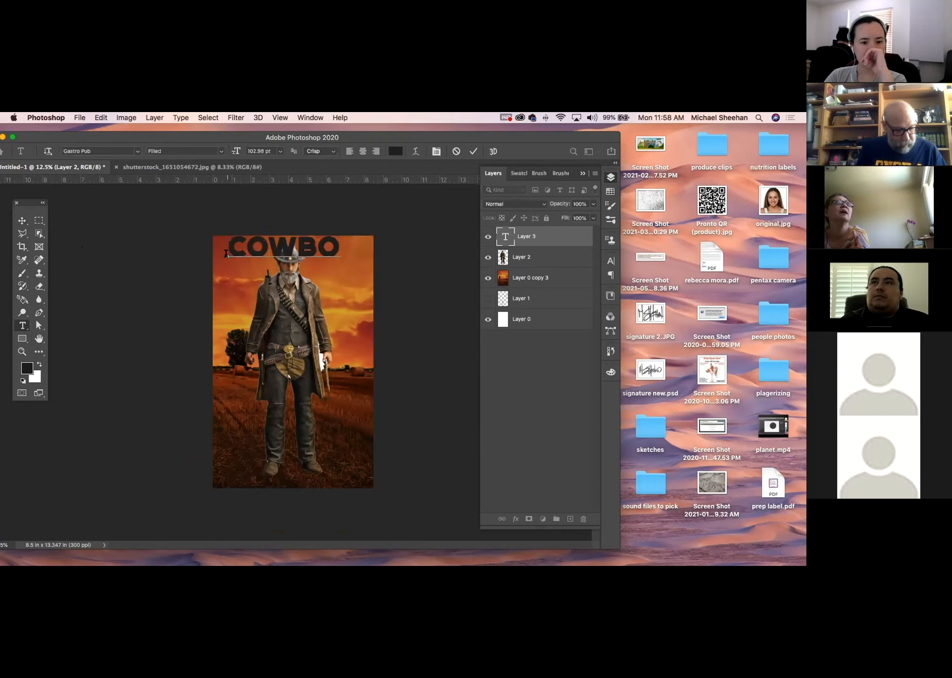
click(22, 221)
drag(292, 314, 293, 320)
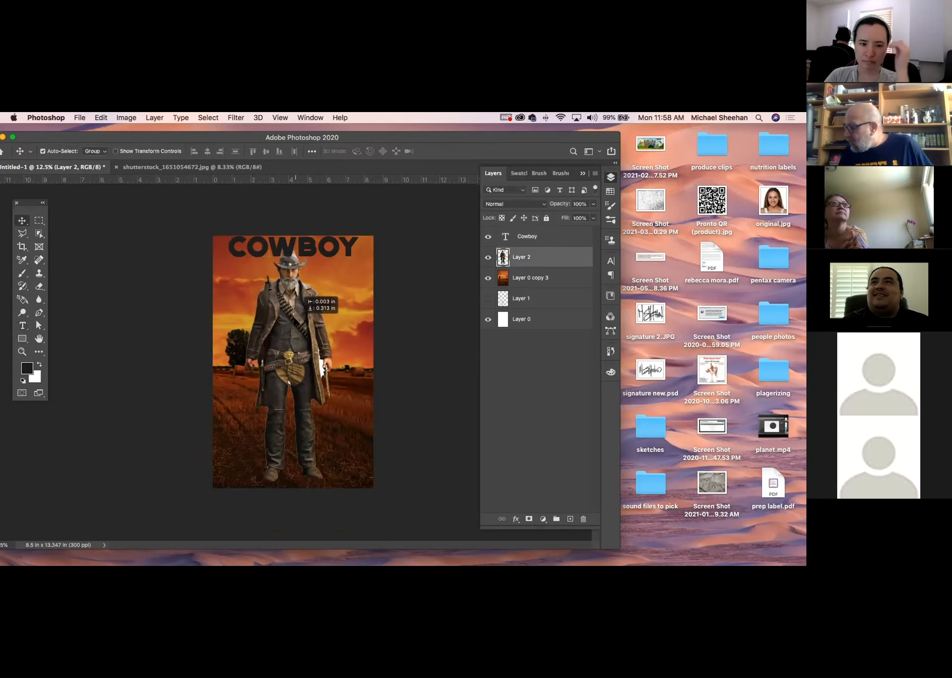
Step: Change the font of the COWBOY title to Parlour Regular
click(314, 248)
double_click(506, 237)
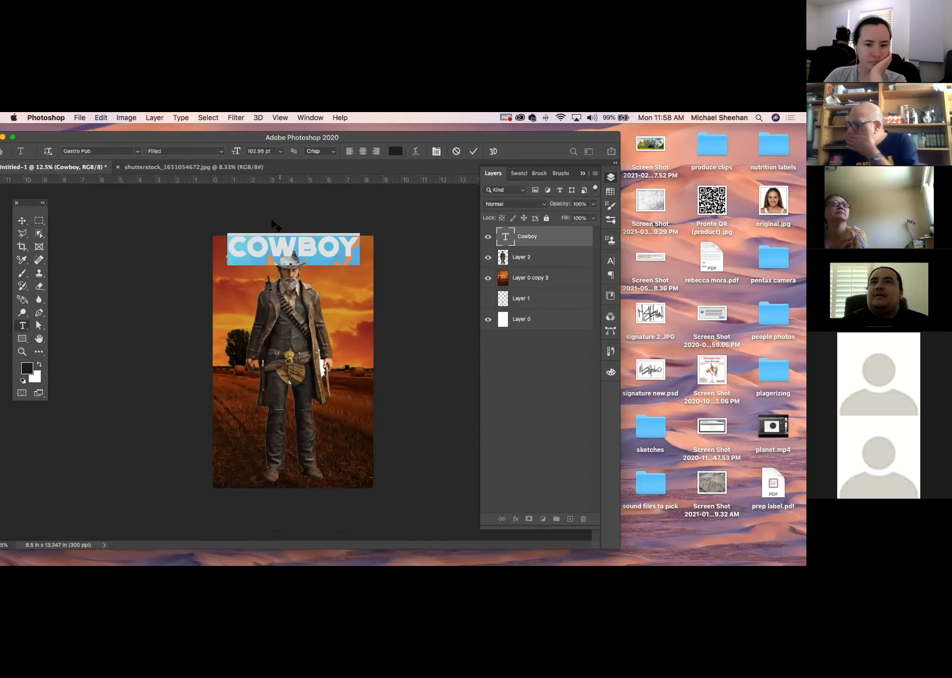
click(99, 151)
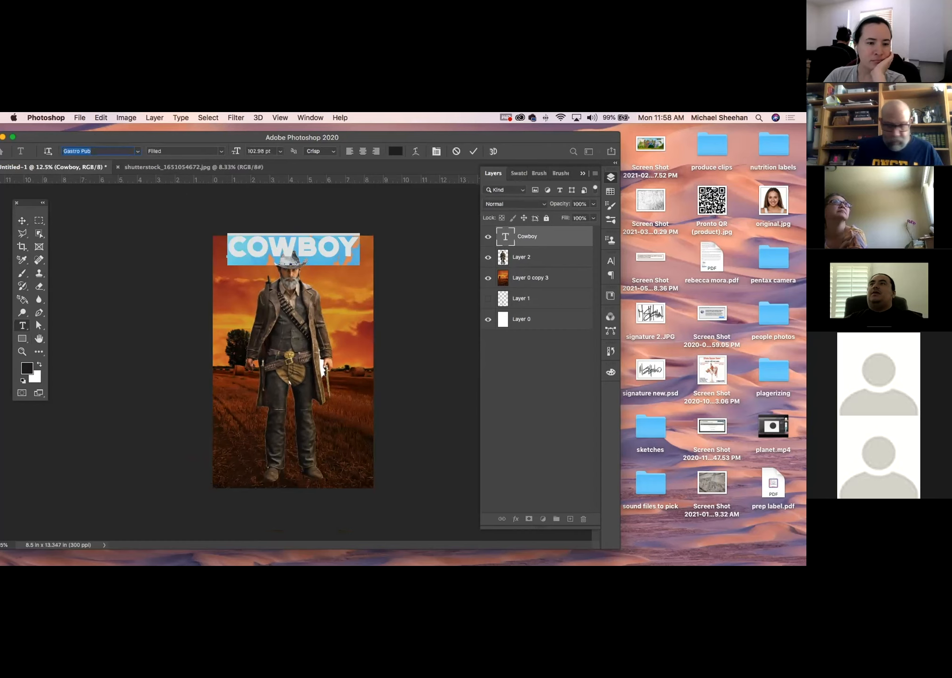
text(parl)
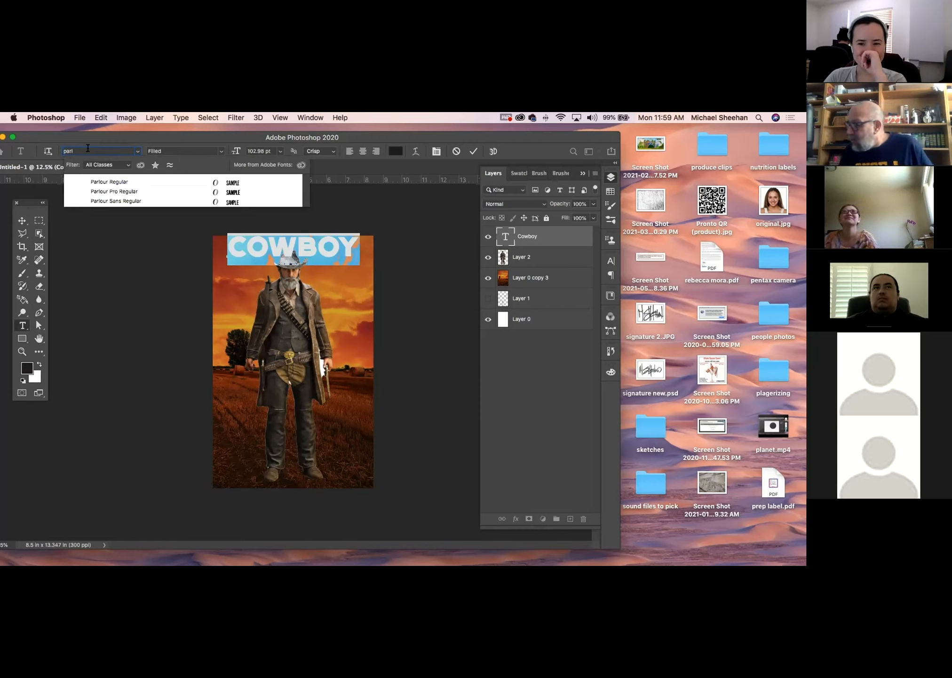
click(112, 183)
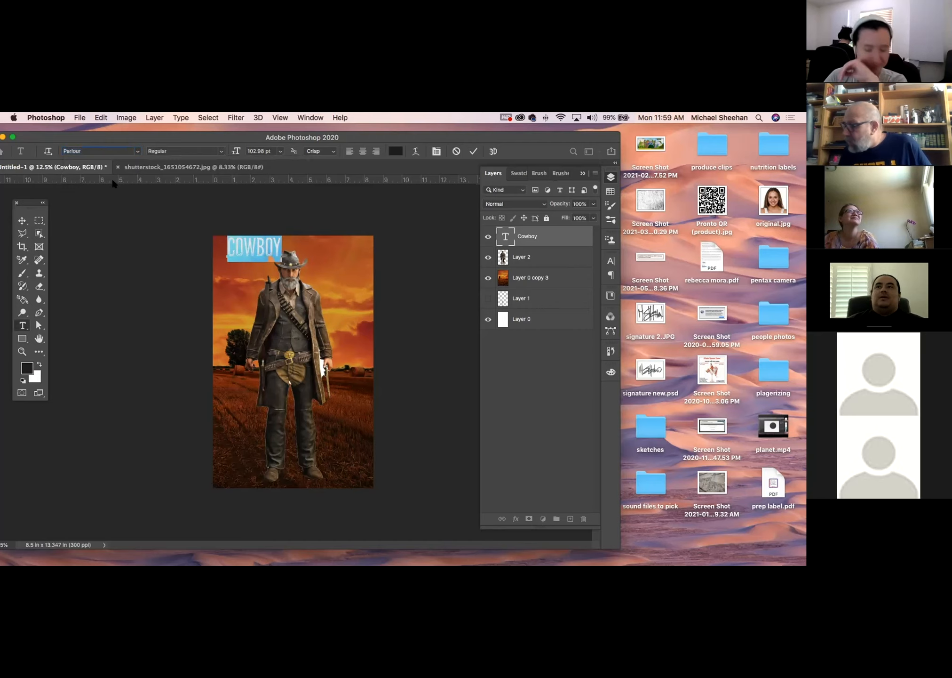
click(20, 219)
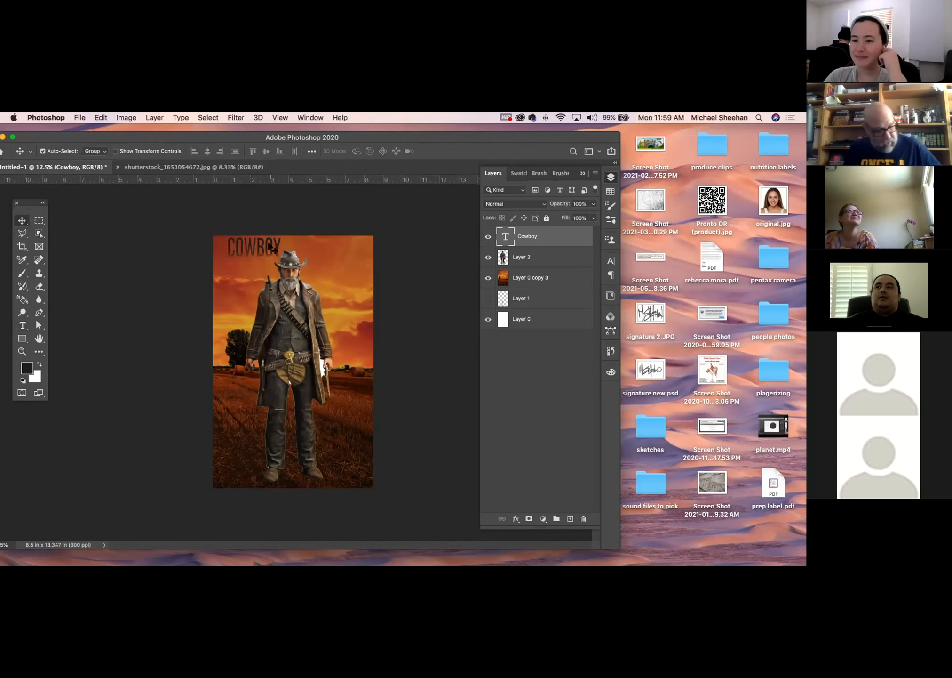
Step: Scale the COWBOY title proportionally to about 261% so it spans nearly the full page width, and apply the transformation
key(super+t)
drag(281, 261, 321, 280)
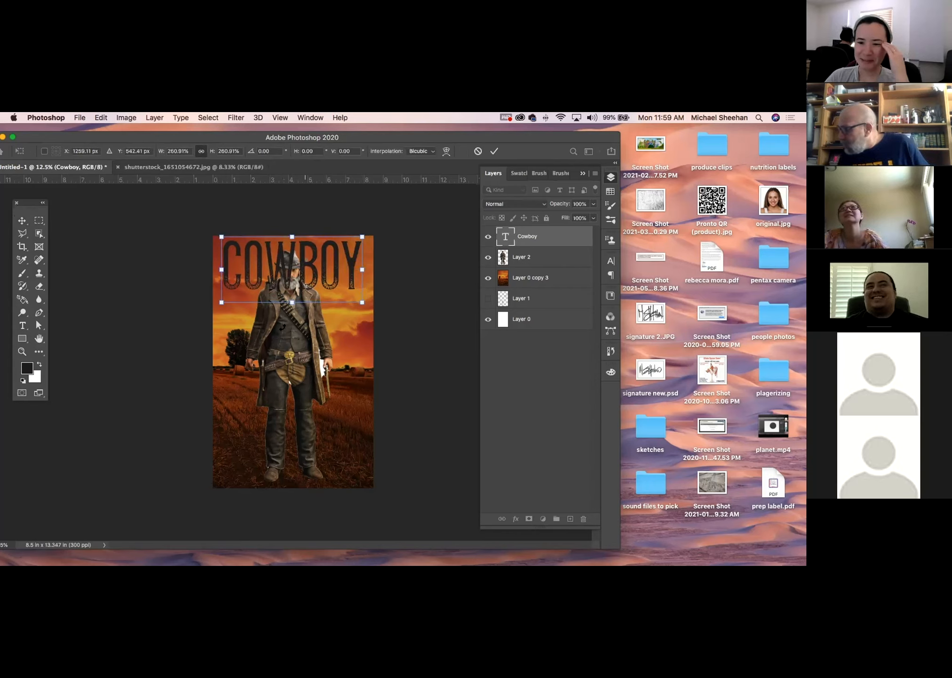
click(22, 220)
click(99, 233)
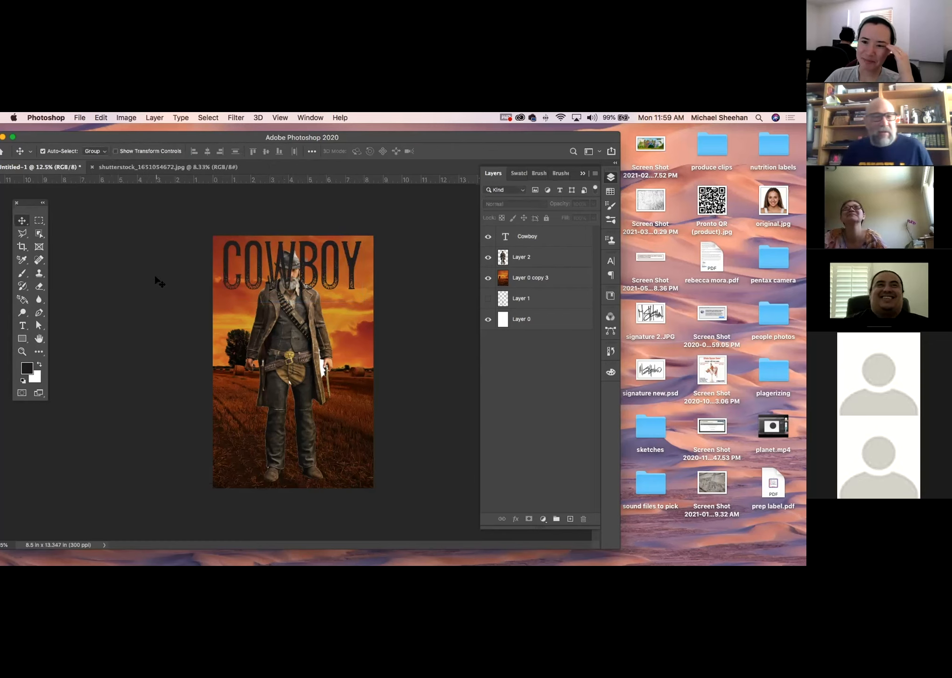
Step: Scale the cowboy on Layer 2 down to about 93% and centre him beneath the title, with his head overlapping the lettering
click(296, 315)
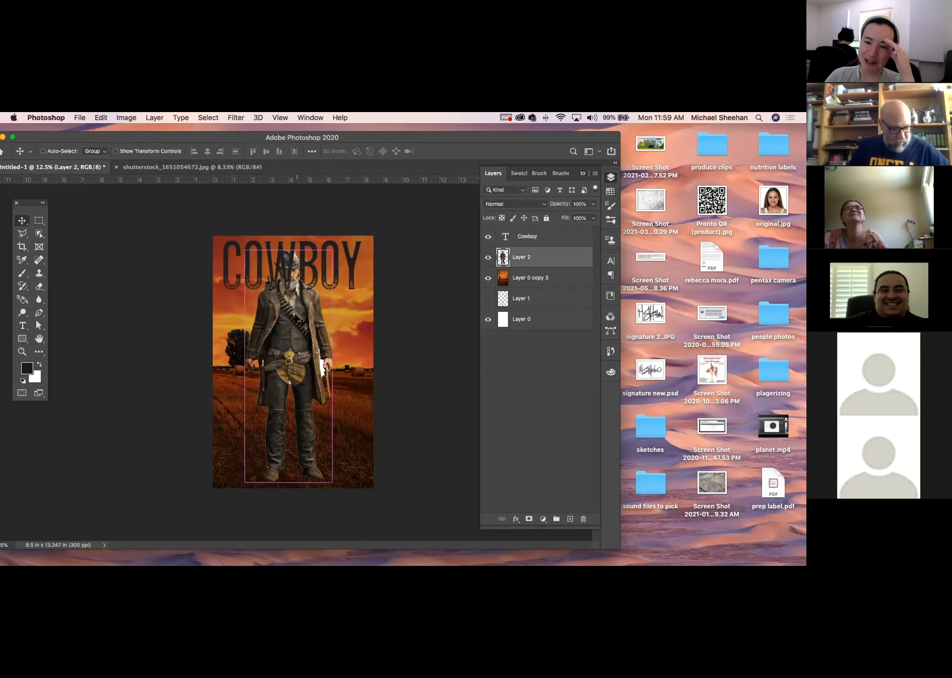
key(super+t)
drag(331, 248, 319, 283)
drag(300, 338, 310, 331)
drag(332, 275, 337, 259)
drag(288, 340, 284, 335)
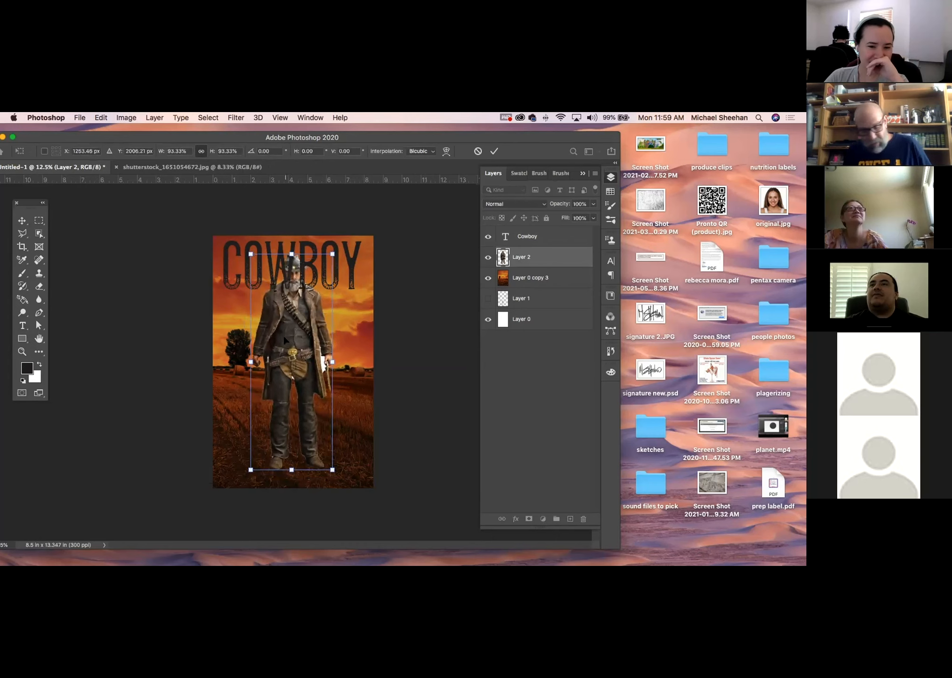
Step: Change the font of the COWBOY title to Wheat Regular
double_click(503, 234)
click(91, 149)
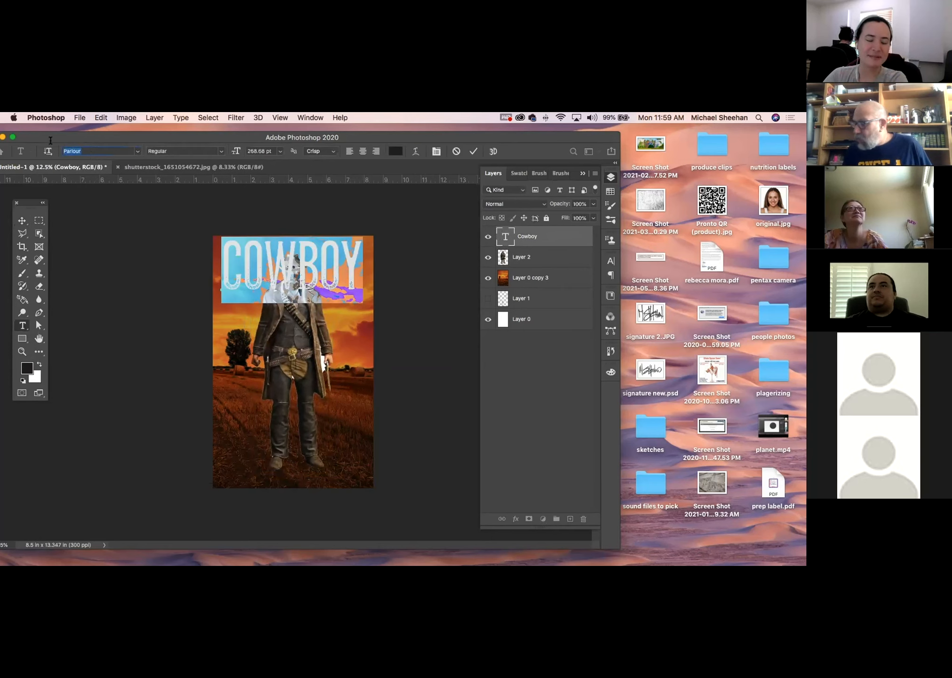
text(Wheat)
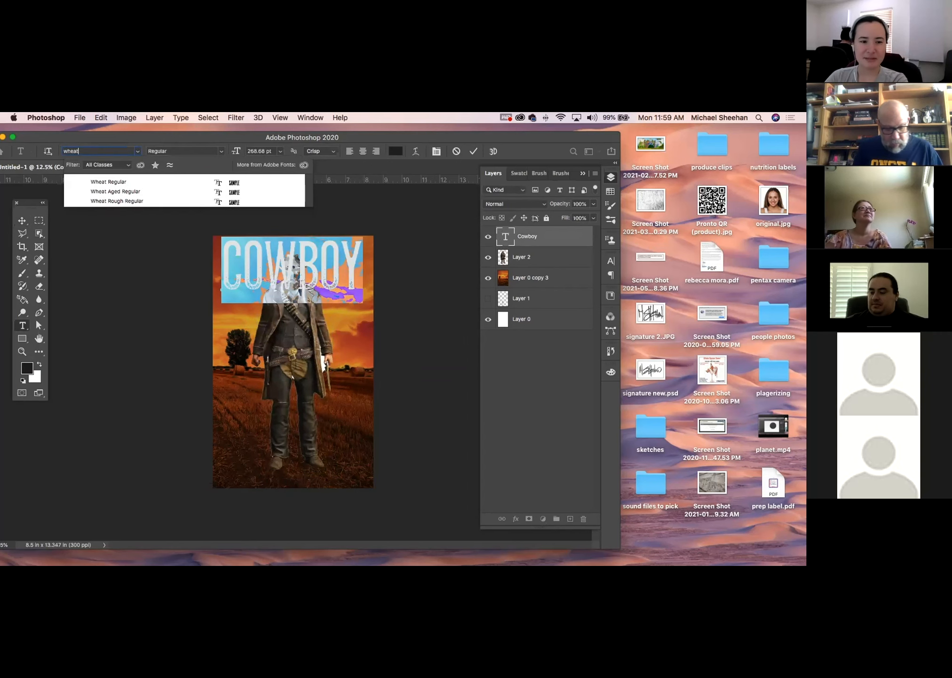
key(Return)
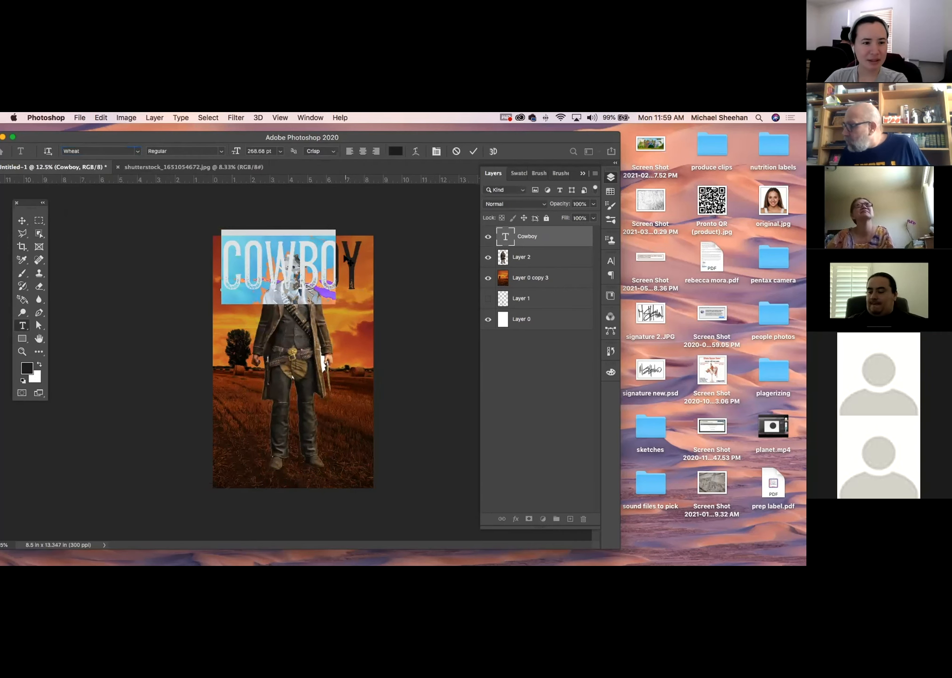
double_click(505, 237)
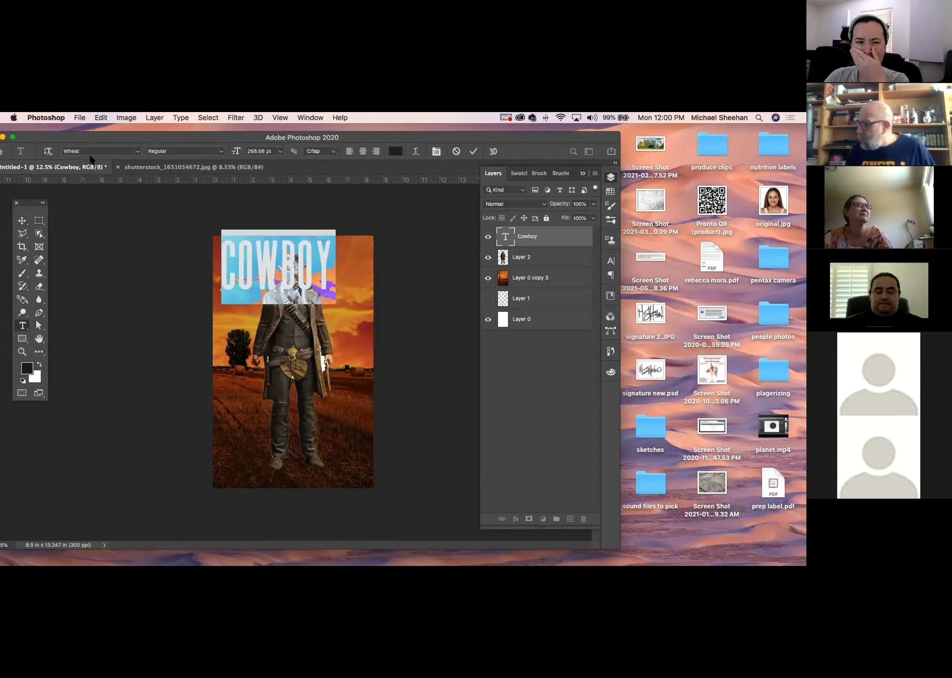
click(22, 221)
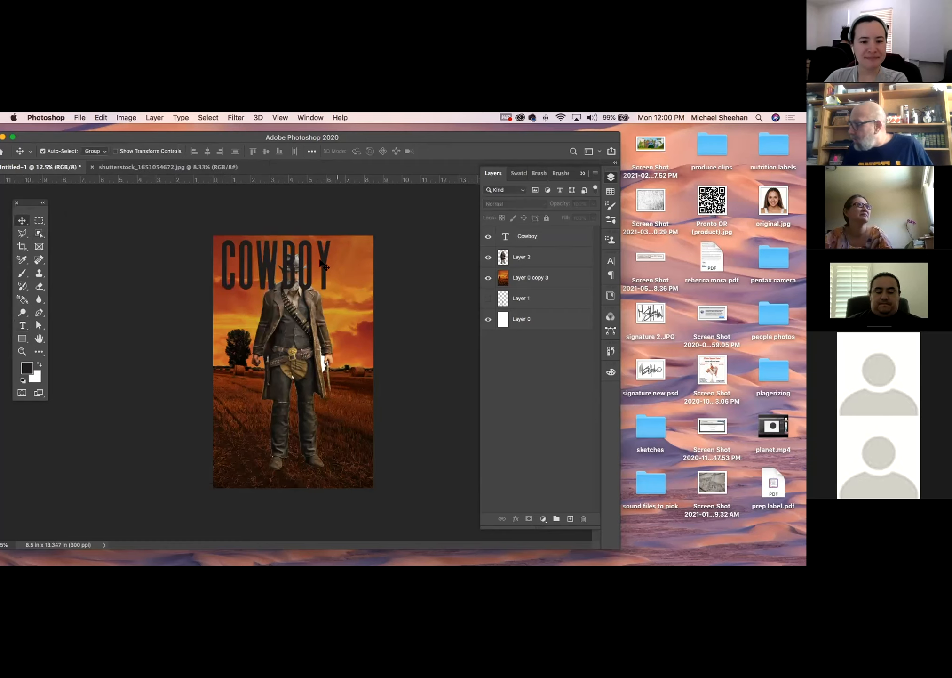
Step: Centre the COWBOY title across the page and place Layer 2 above it so the cowboy's head overlaps the lettering
drag(324, 262, 345, 262)
drag(580, 234, 578, 267)
drag(296, 307, 301, 307)
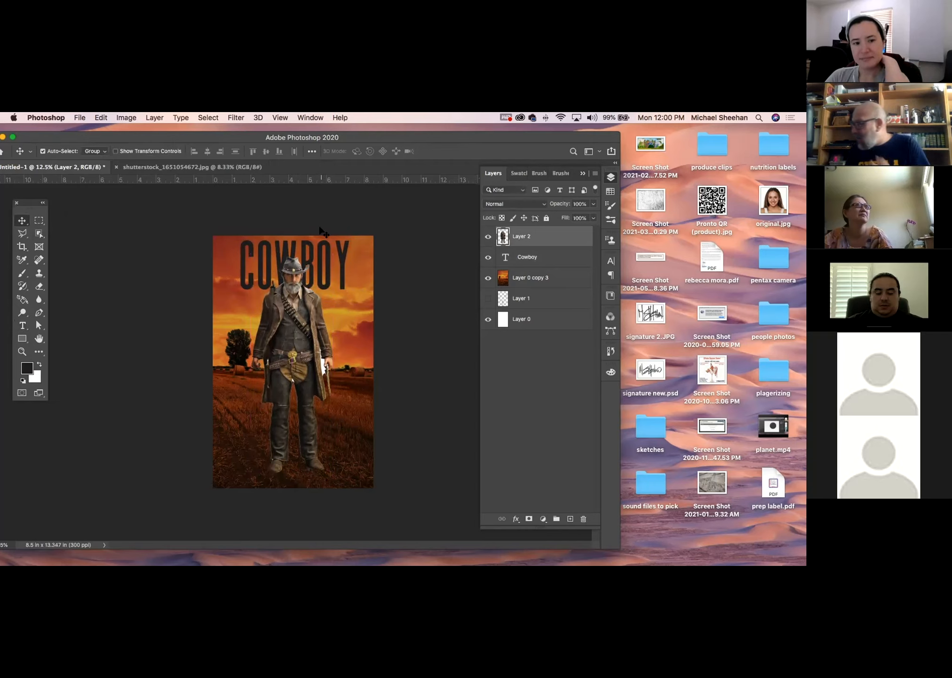
Step: Set the COWBOY title's font back to Parlour Regular and shift the lettering to centre it on the page
click(344, 254)
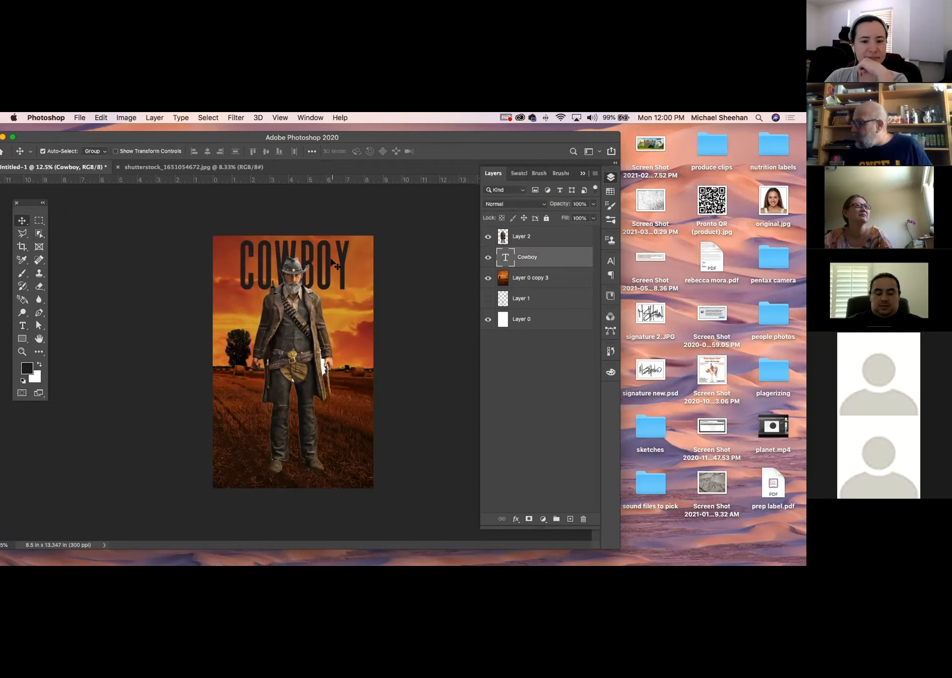
double_click(503, 256)
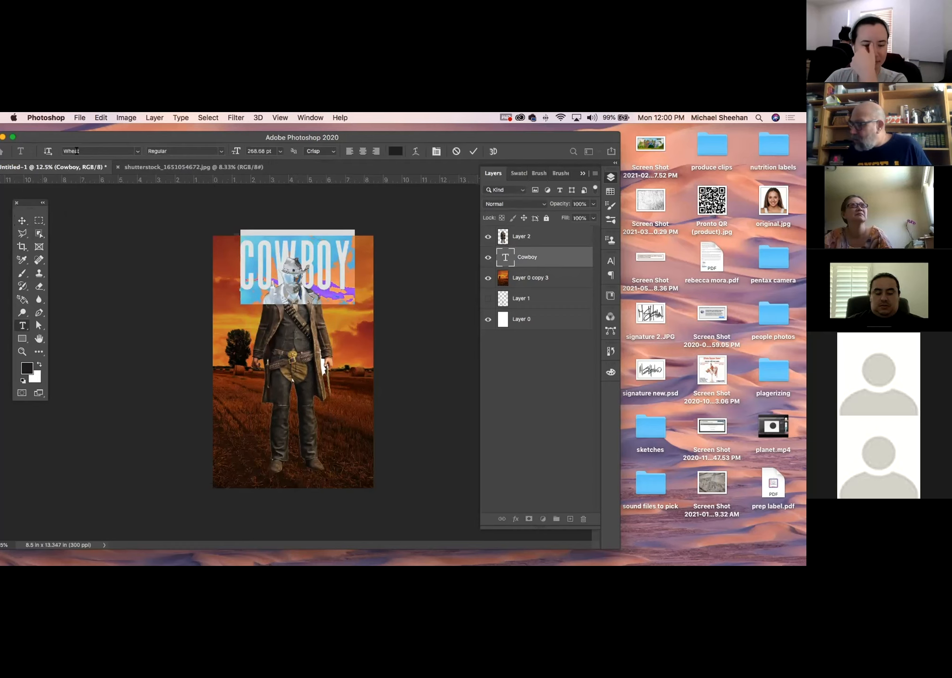
text(Parlour)
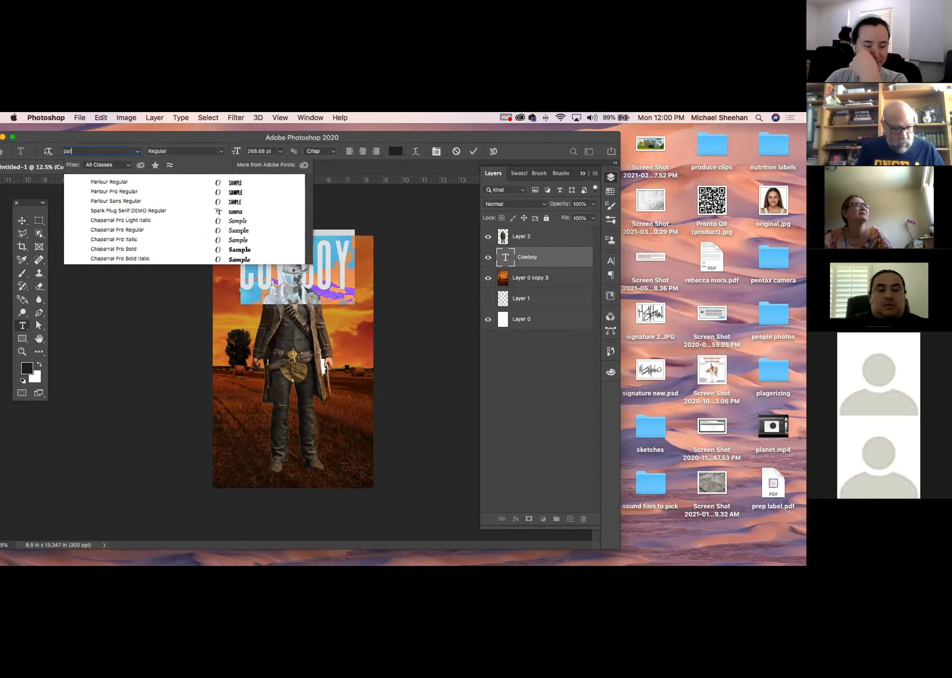
key(Return)
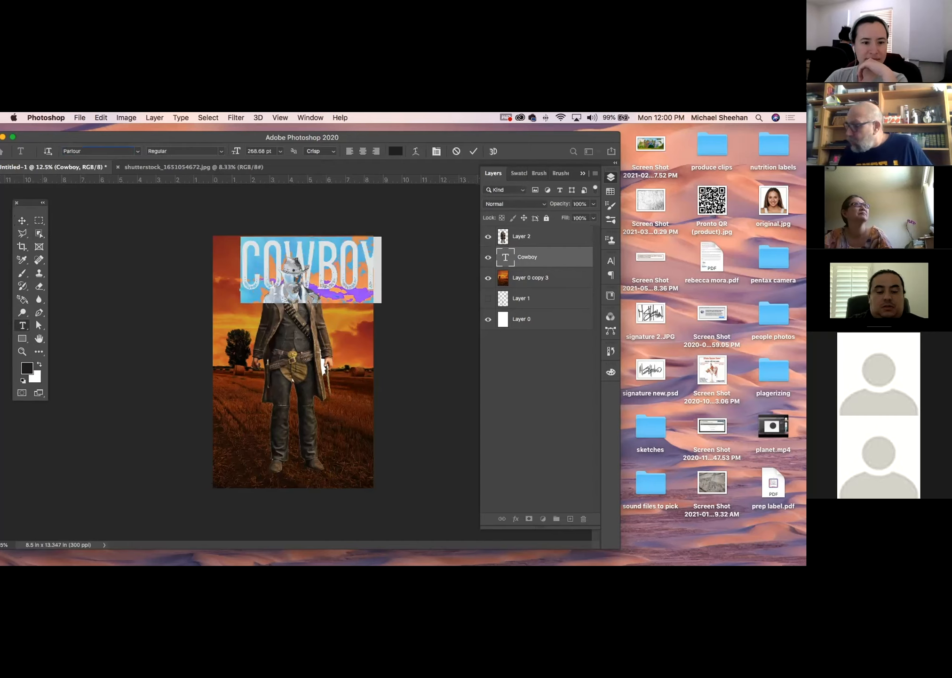
click(22, 220)
drag(343, 267, 328, 266)
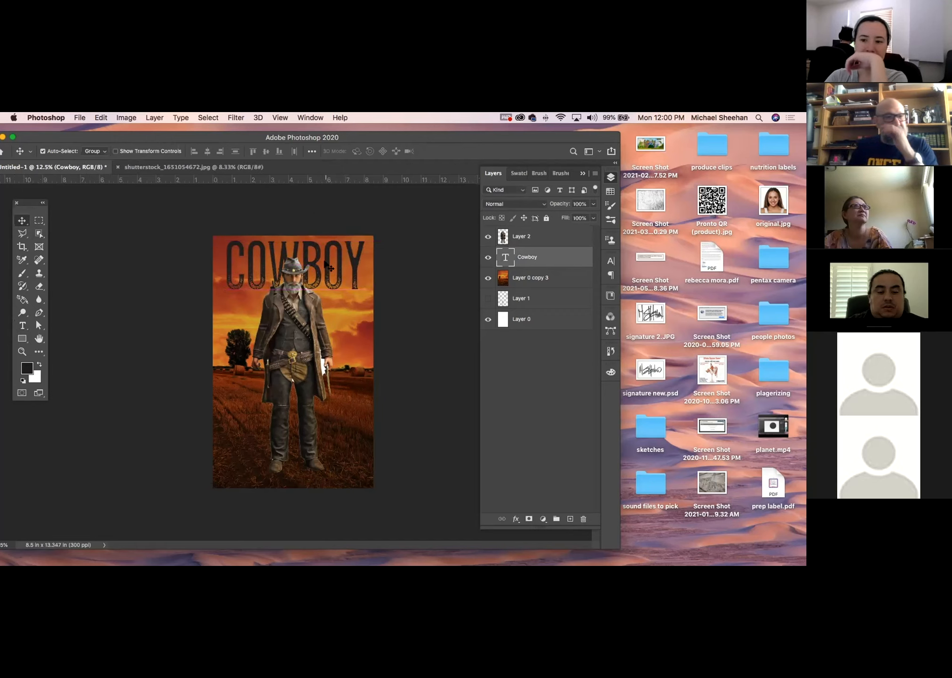
click(158, 250)
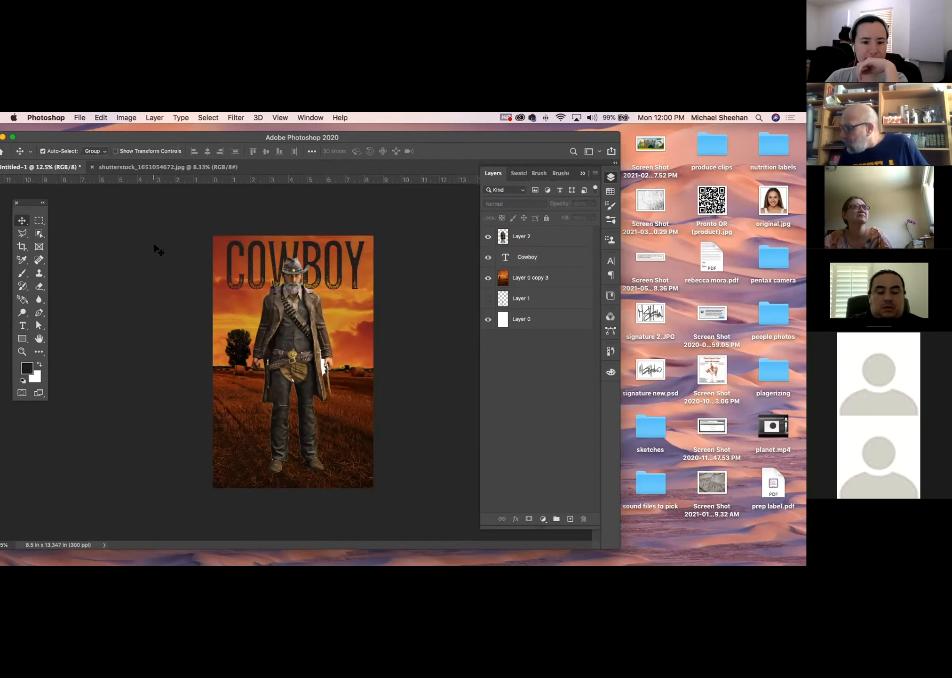
Step: Select the cowboy on Layer 2 and sample an orange from the sunset sky as the foreground colour
click(291, 303)
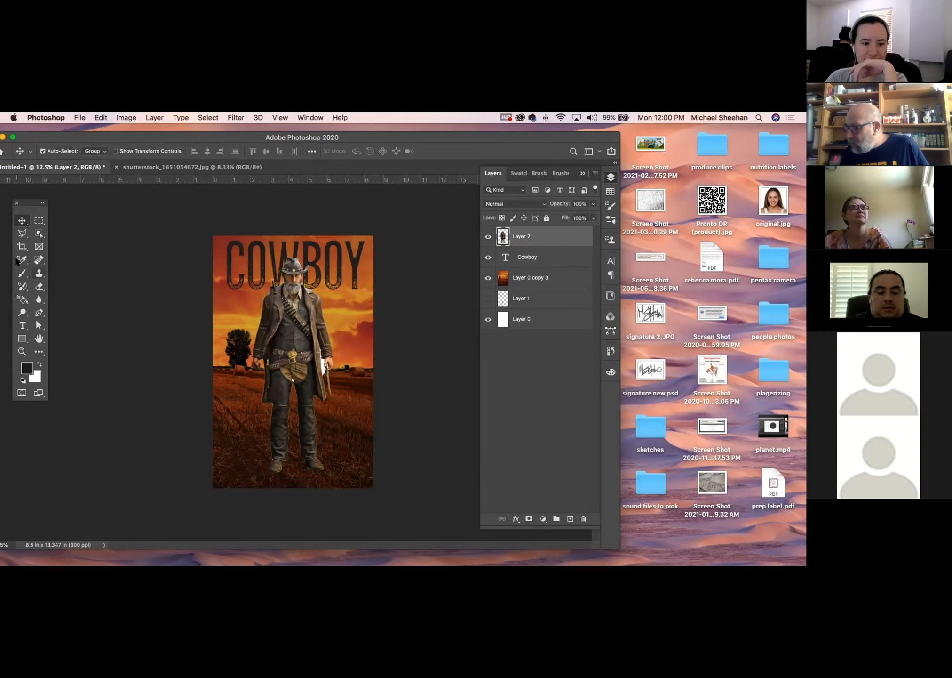
drag(19, 259, 52, 259)
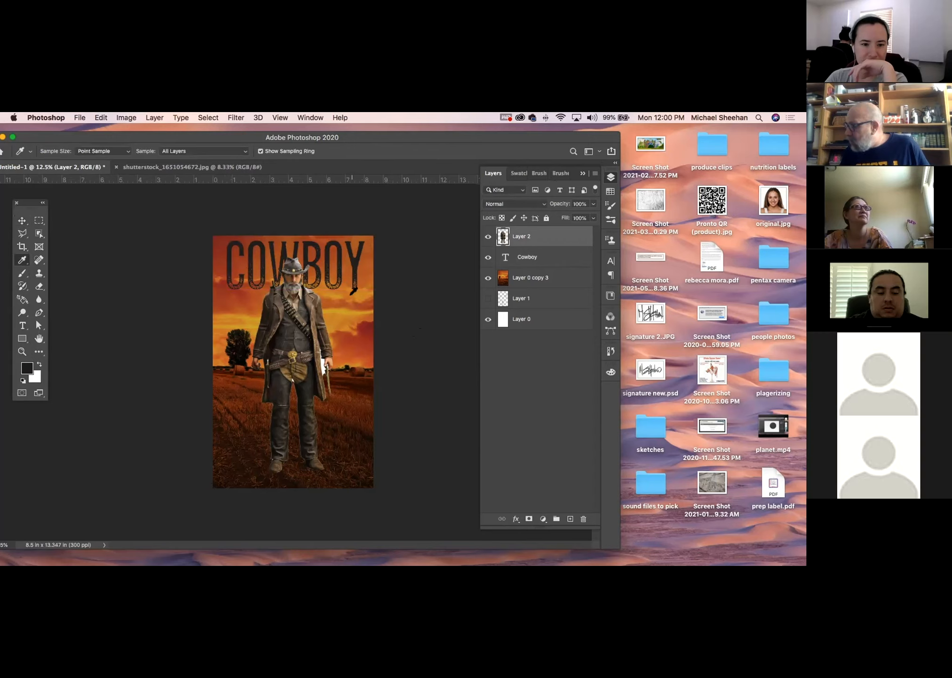
click(342, 300)
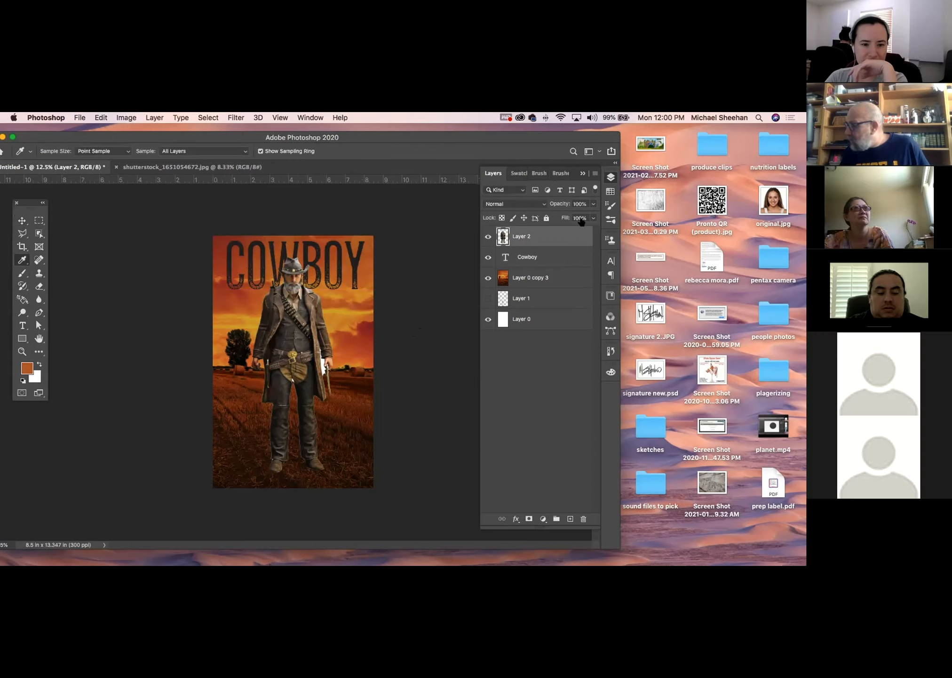
Step: Duplicate Layer 2 with the original hidden, and colorize the copy with hue 21 and saturation 40
drag(550, 240, 571, 518)
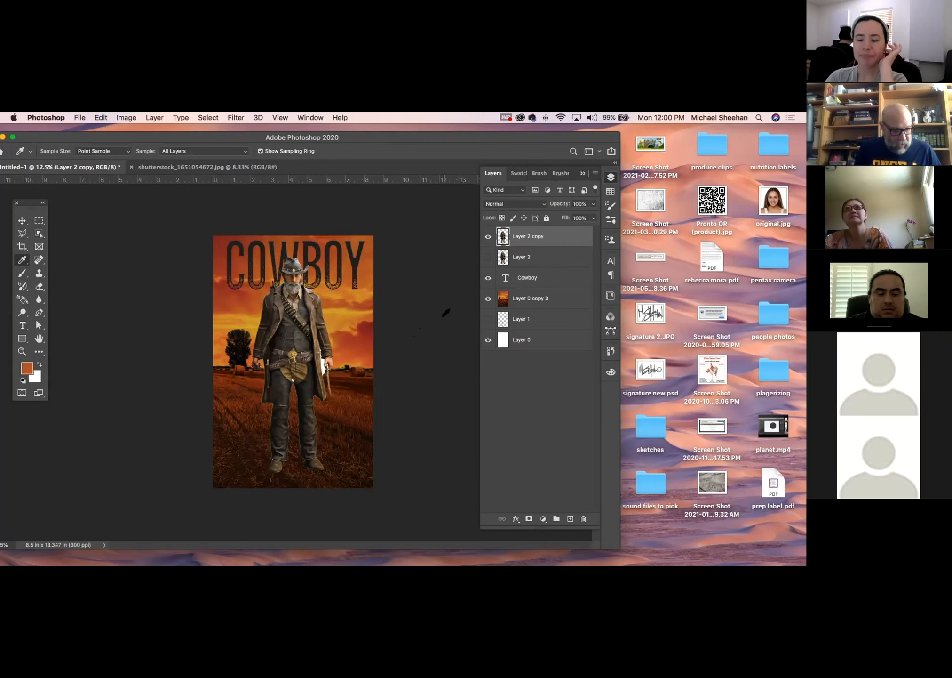
key(super+u)
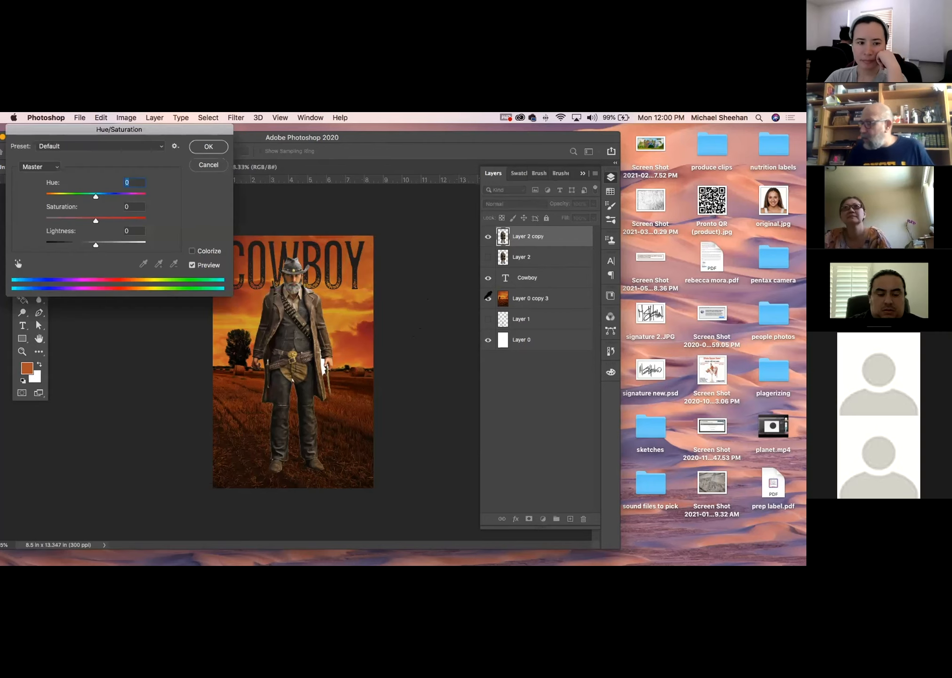
click(192, 251)
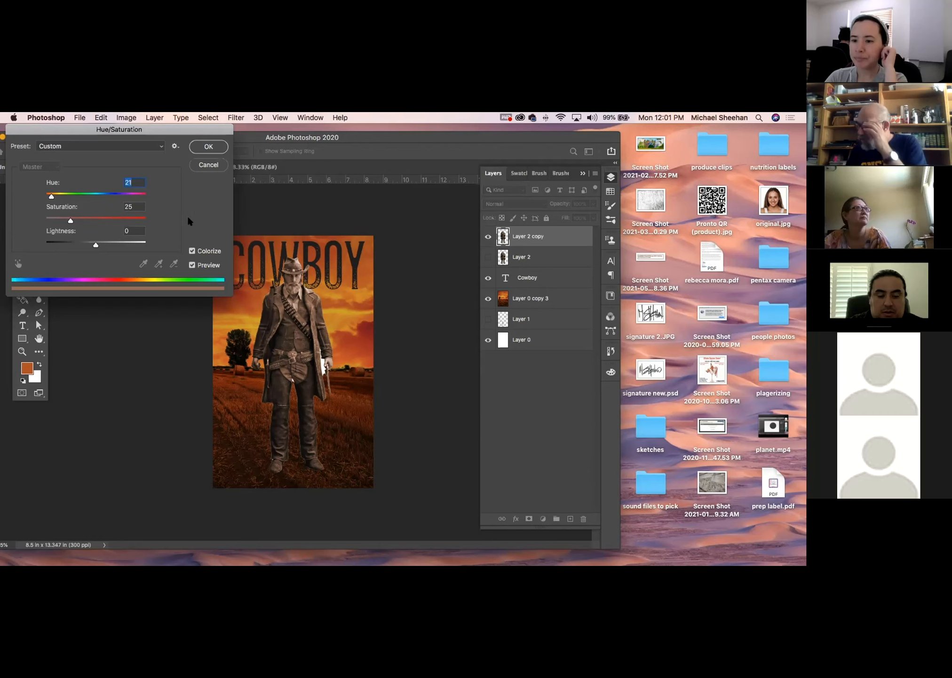
drag(68, 219, 83, 224)
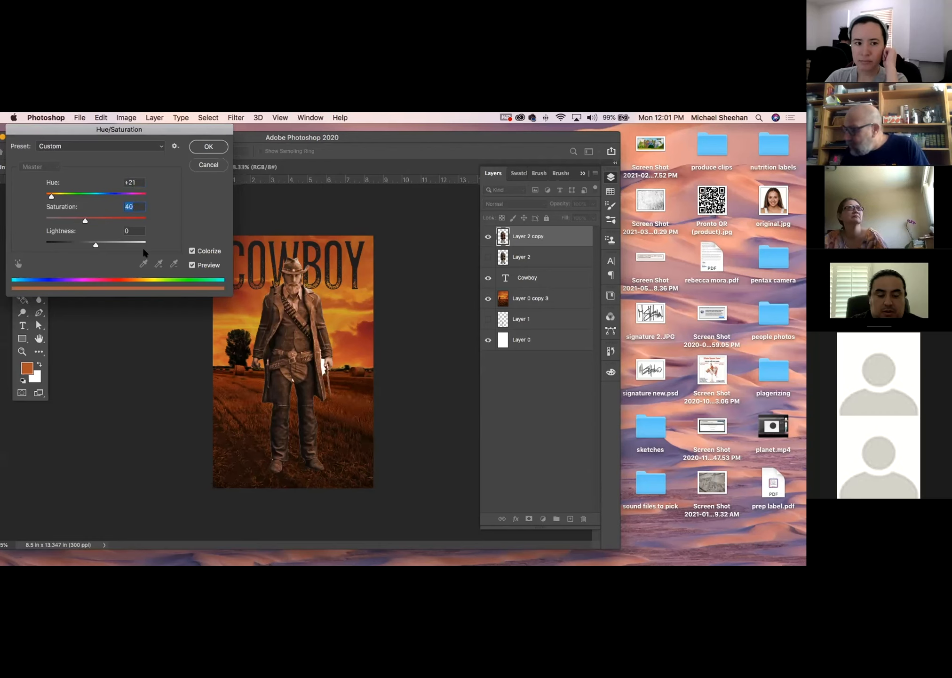
click(208, 147)
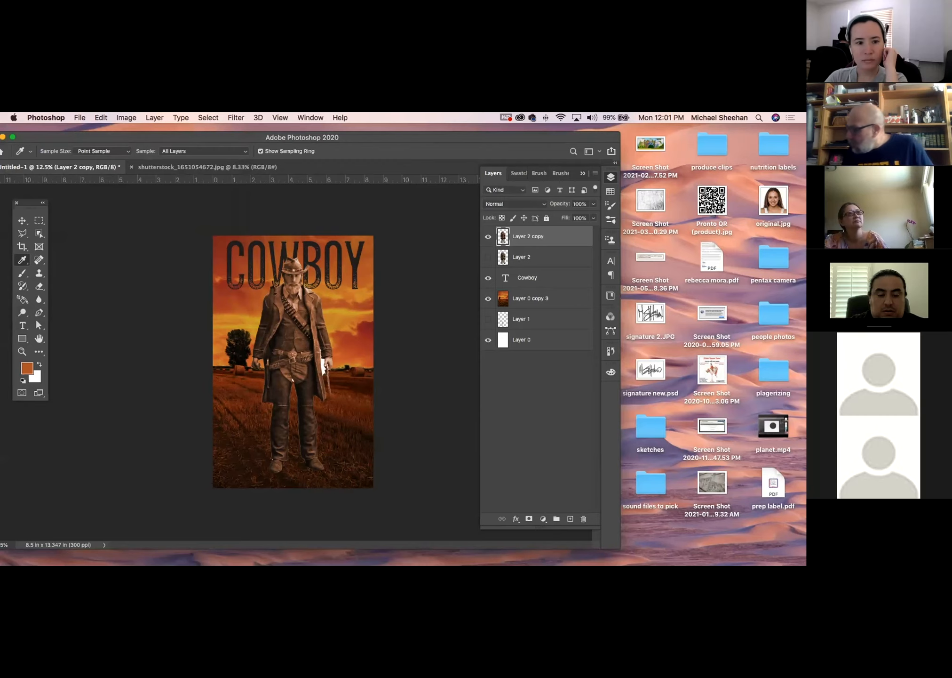
Step: Move the colorized cowboy on Layer 2 copy slightly upward against the COWBOY title
click(22, 220)
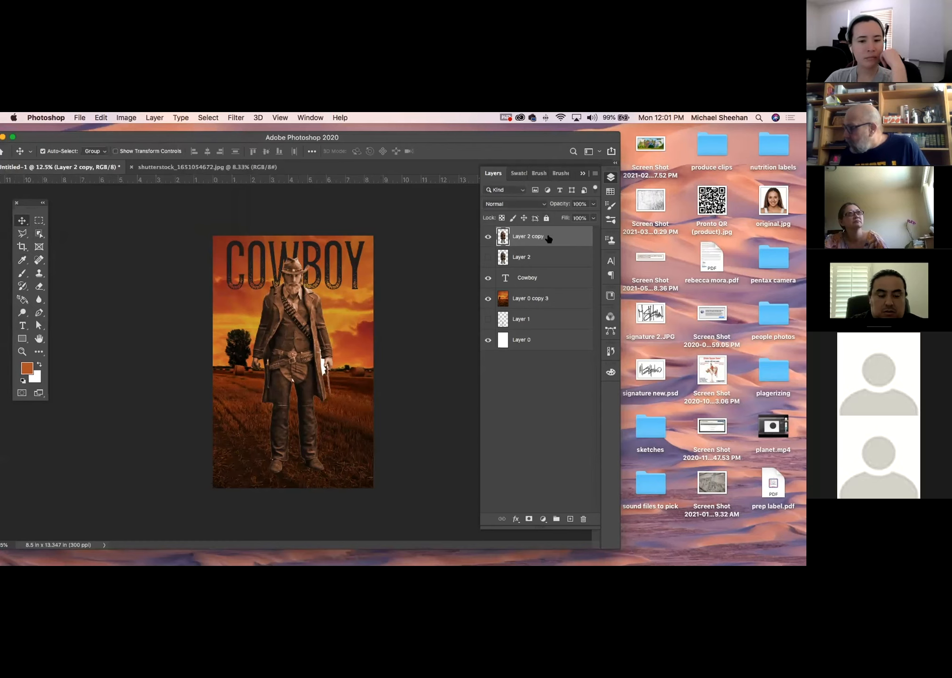
alt+click(501, 233)
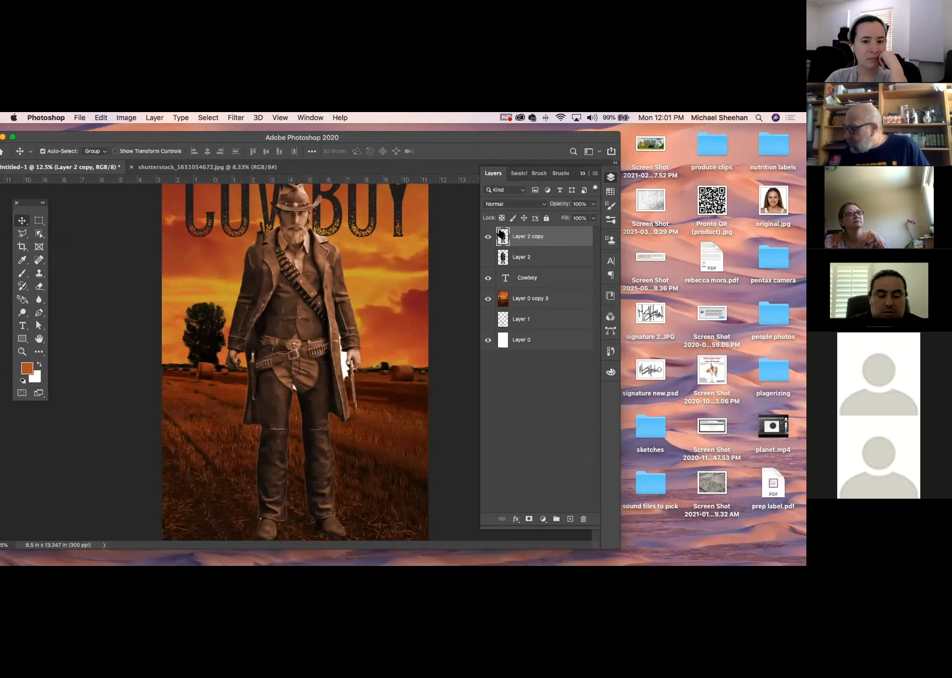
key(super+minus)
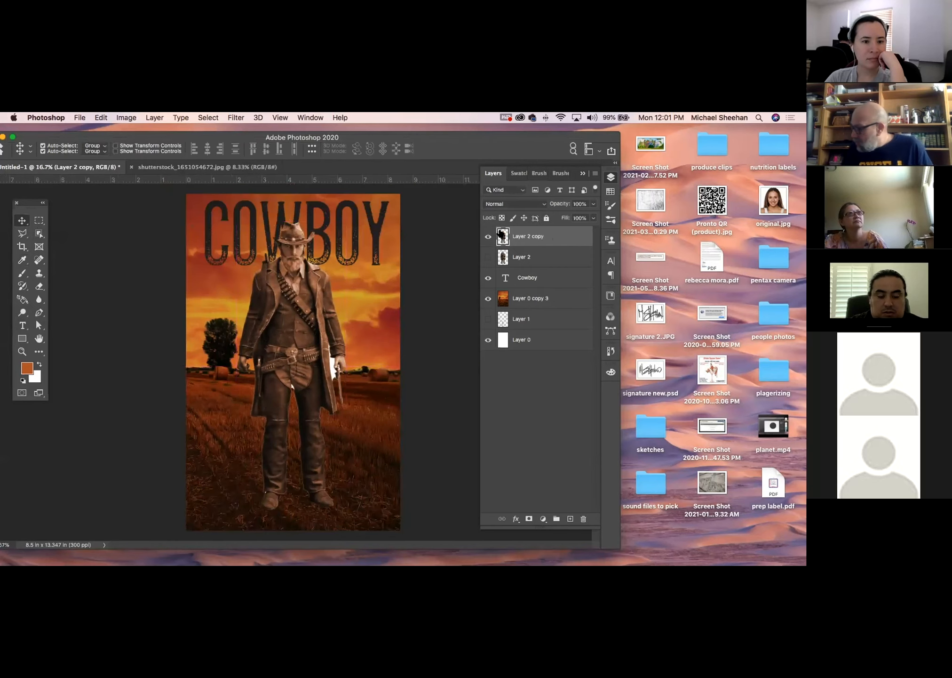
drag(311, 360, 341, 350)
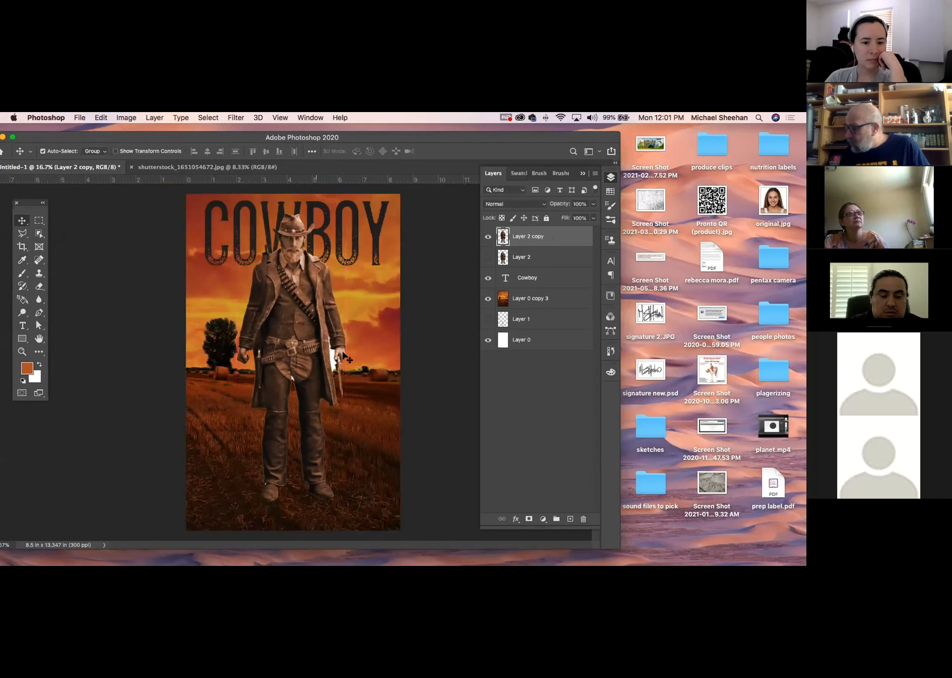
Step: Load the outline of Layer 2 copy as a selection and add a new empty layer directly above the Cowboy text layer
click(361, 241)
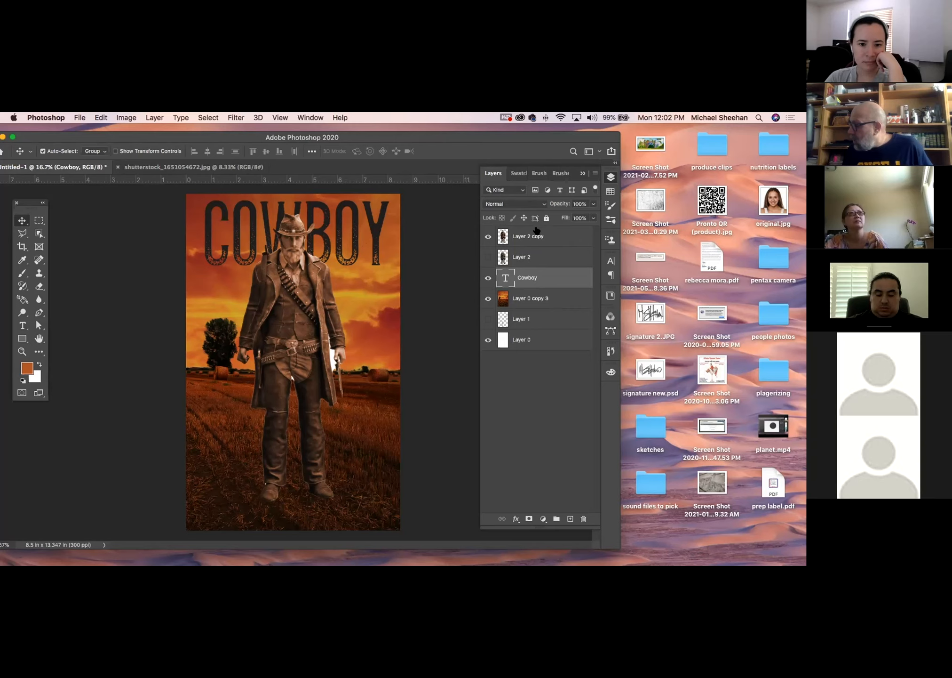
super+click(499, 237)
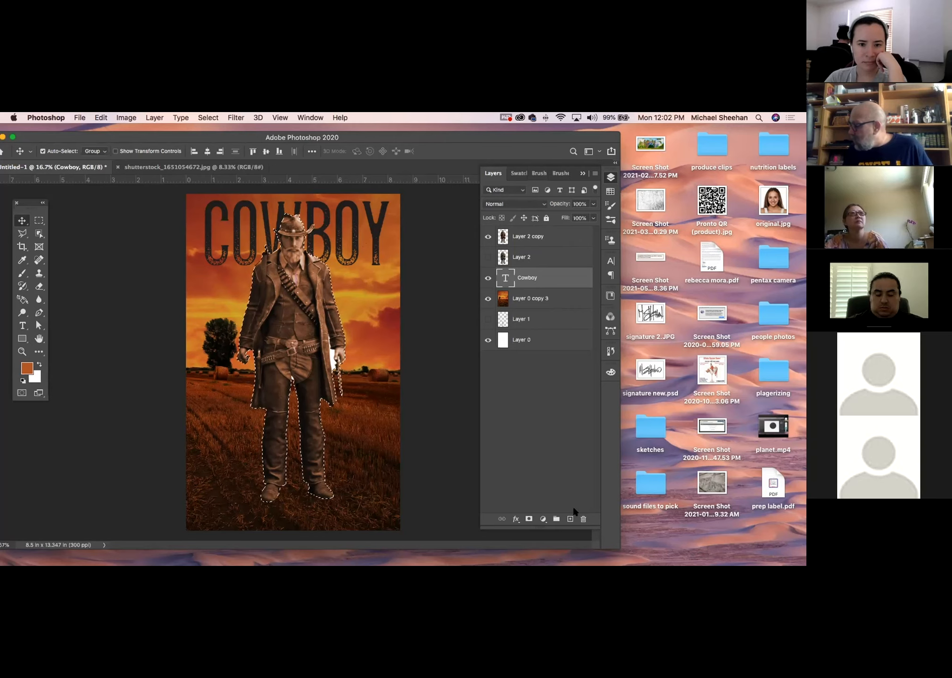
click(571, 518)
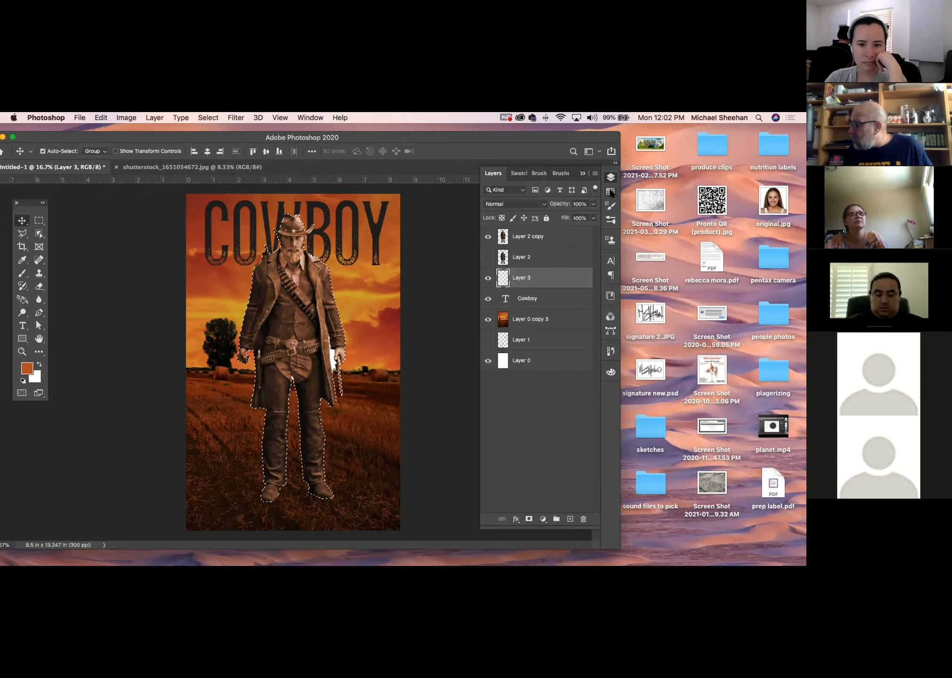
Step: Fill the cowboy-shaped selection on Layer 3 with a mid-grey from the Grayscale swatches, and deselect
click(610, 192)
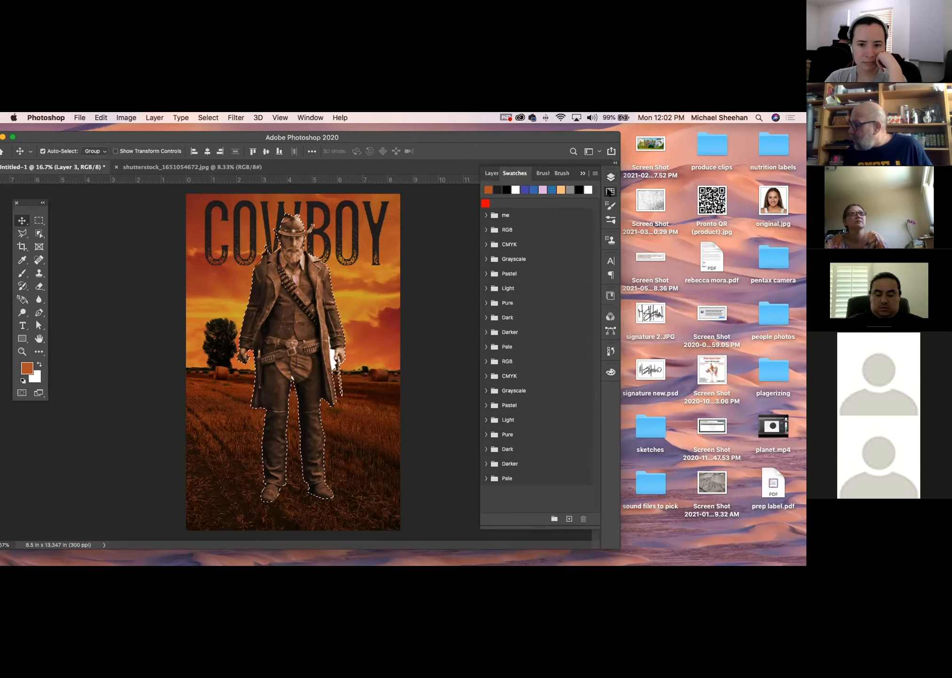
click(486, 259)
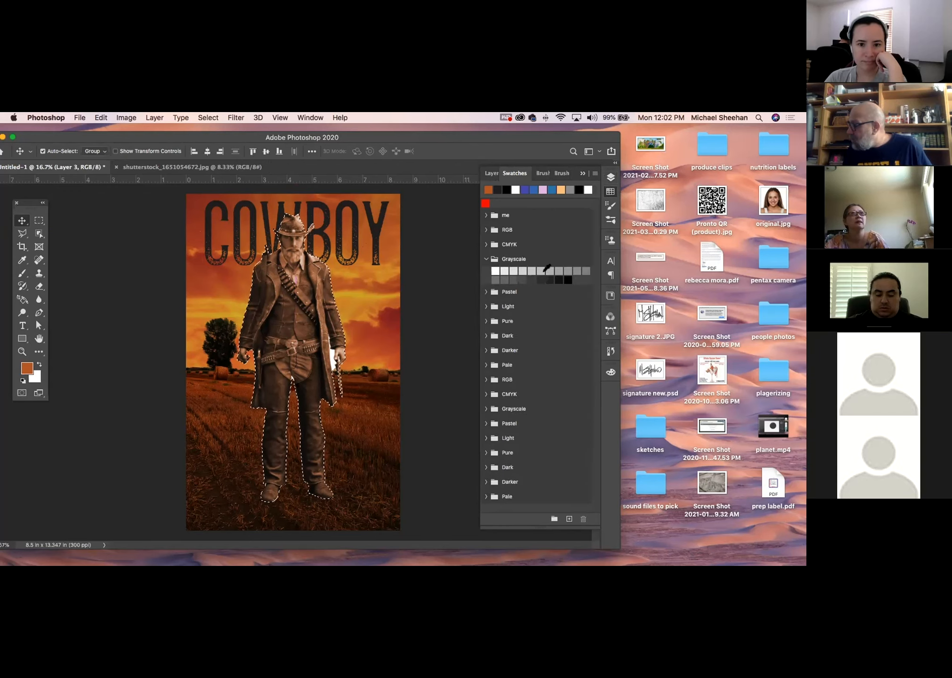
click(577, 270)
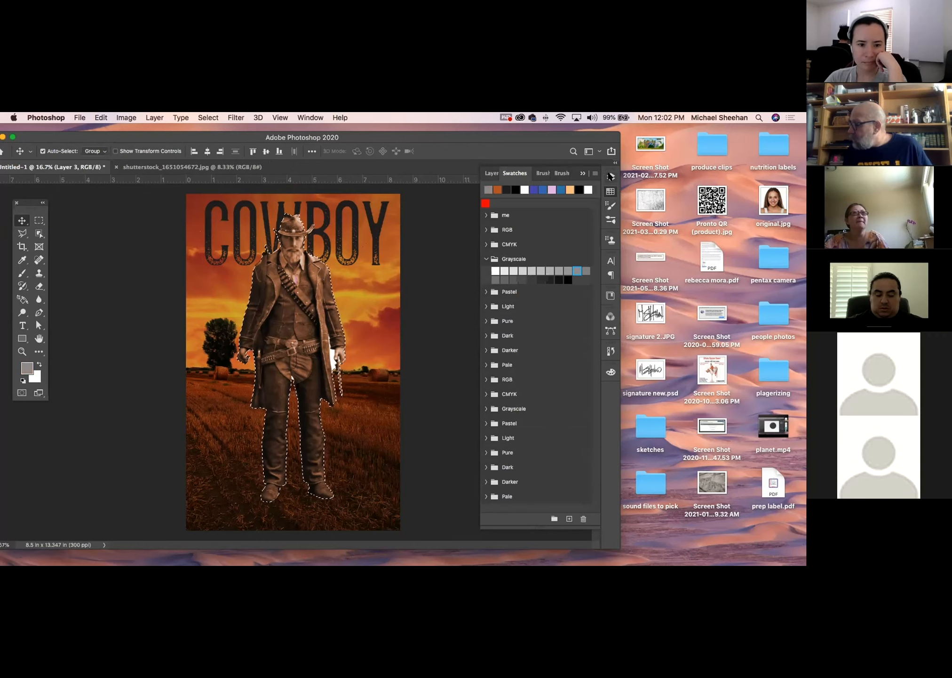
click(611, 177)
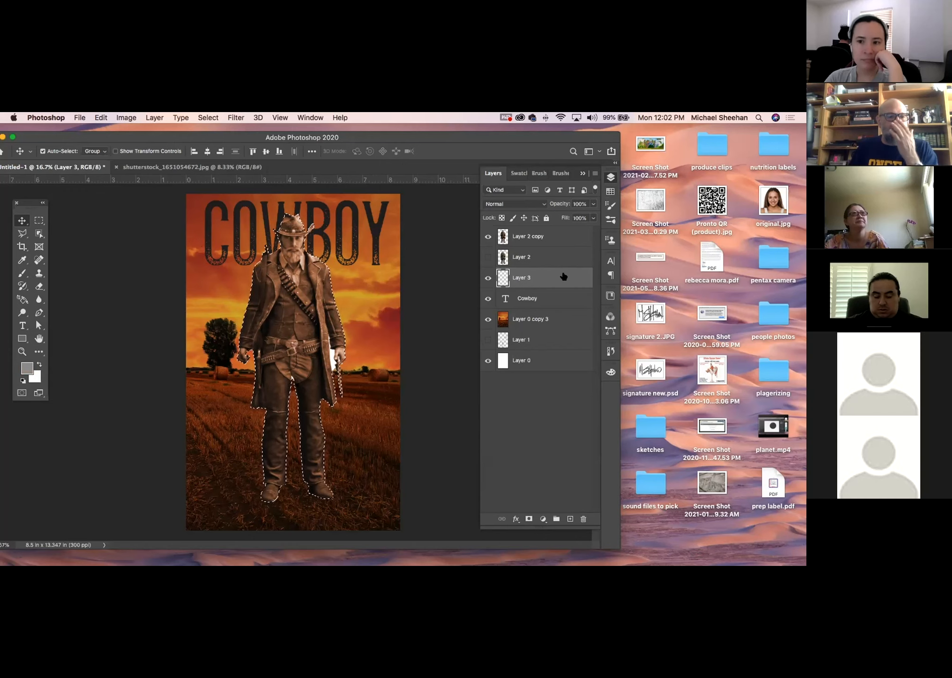
key(alt+BackSpace)
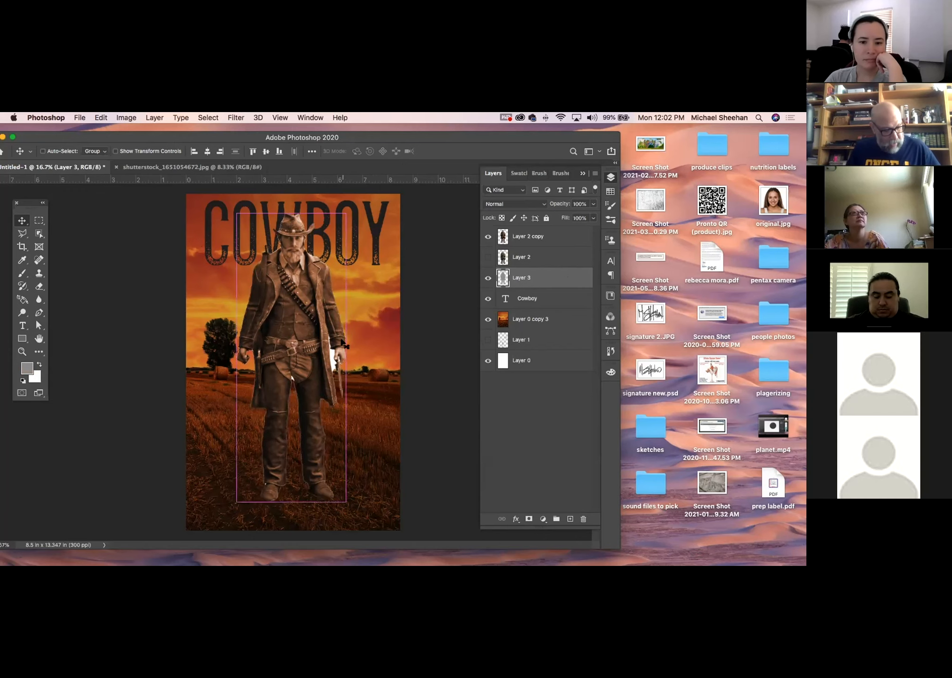
key(super+d)
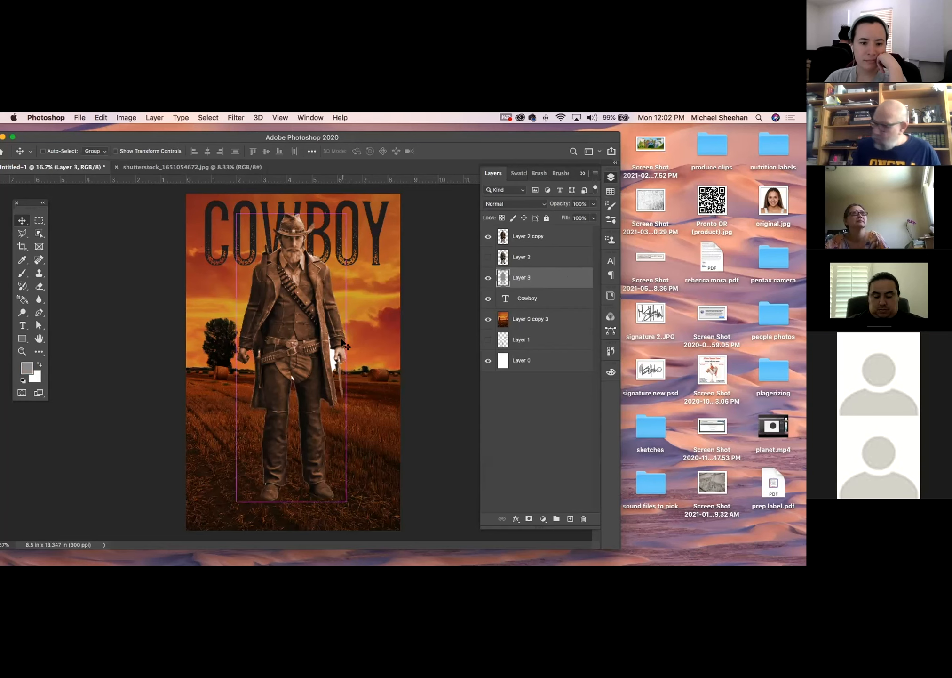
Step: Flip the grey cowboy silhouette on Layer 3 vertically and move it down so it extends below the cowboy's boots
key(super+minus)
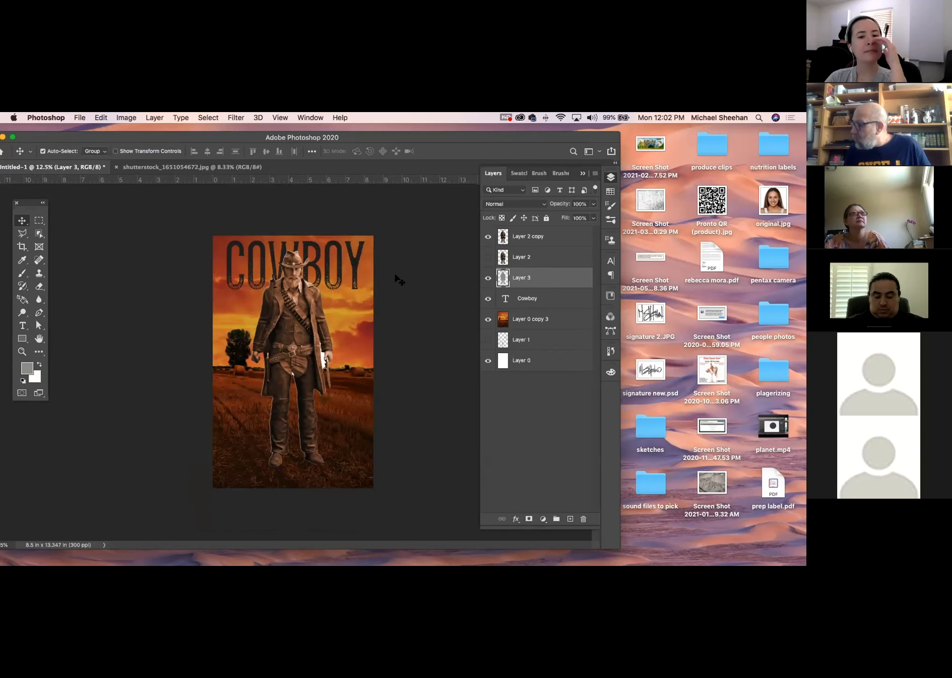
click(78, 117)
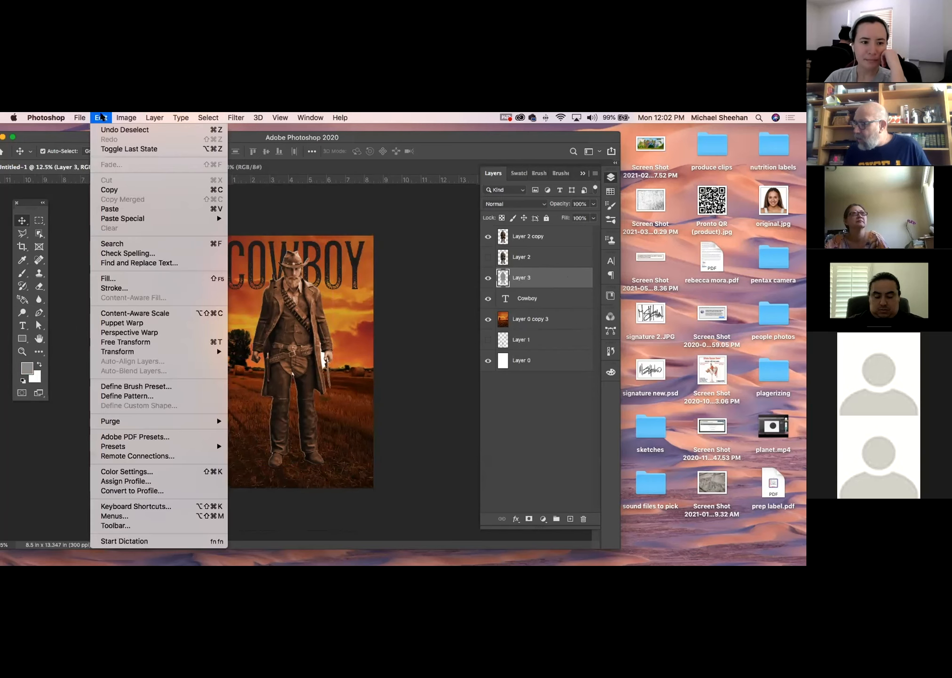
mouse_move(197, 351)
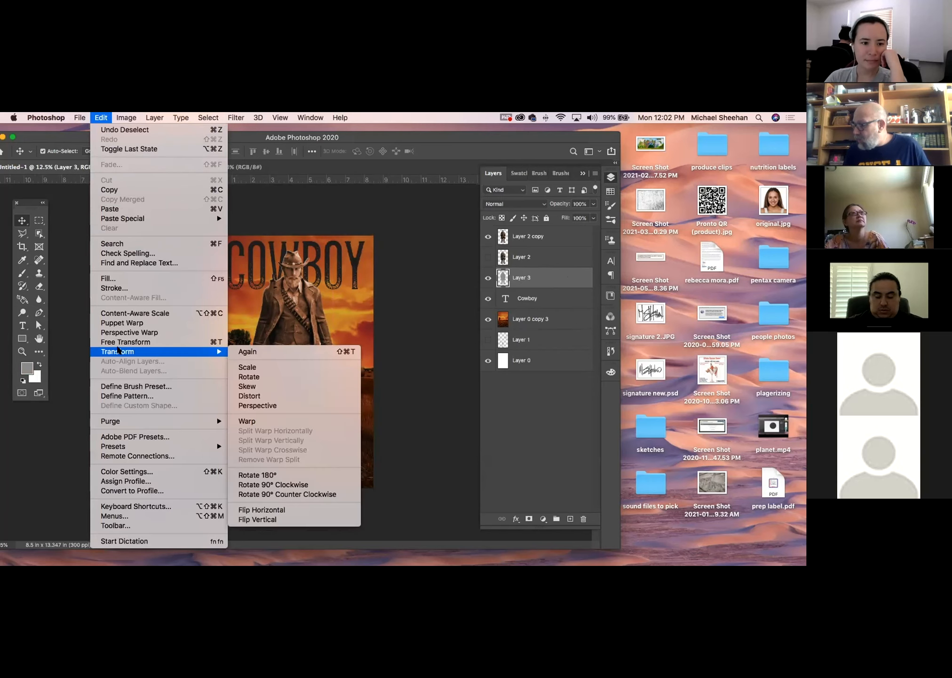
click(280, 519)
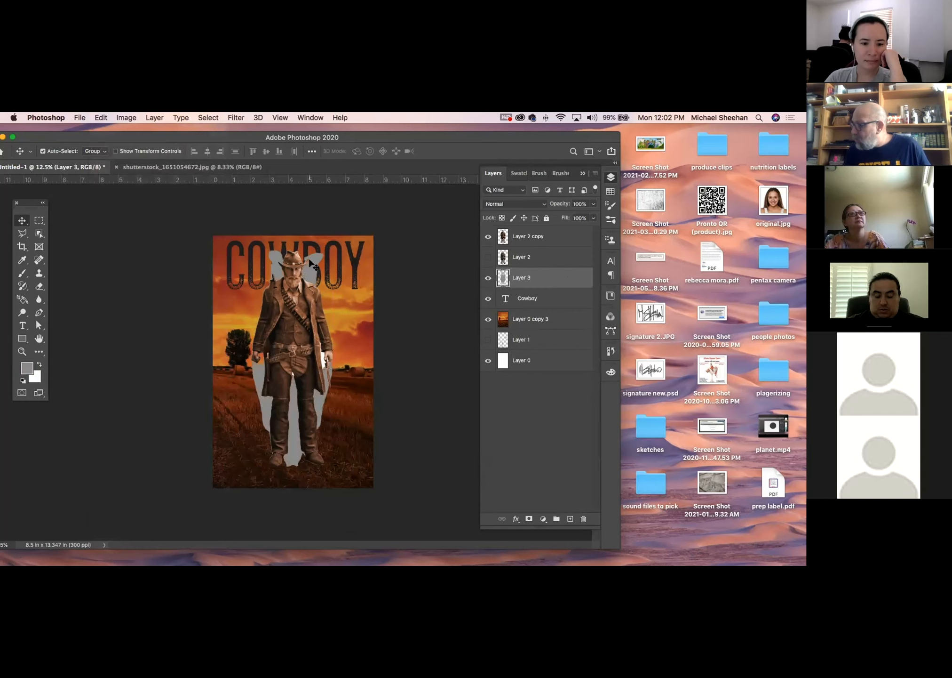
drag(311, 286, 320, 469)
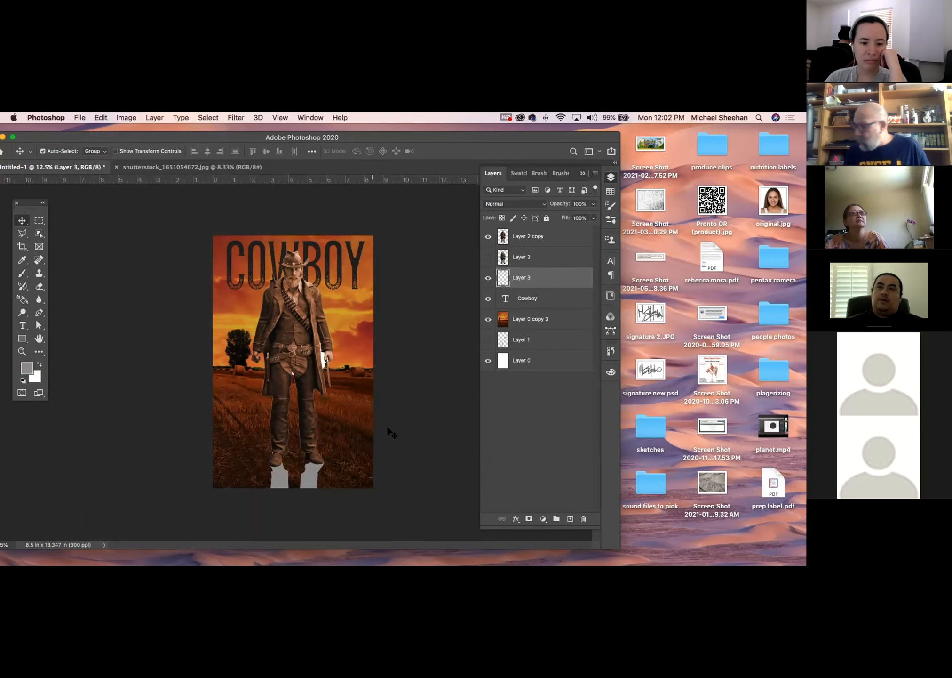
Step: Apply a Perspective transform to the silhouette on Layer 3, flaring its lower end wide, and align it beneath the cowboy's feet as a shadow
key(super+minus)
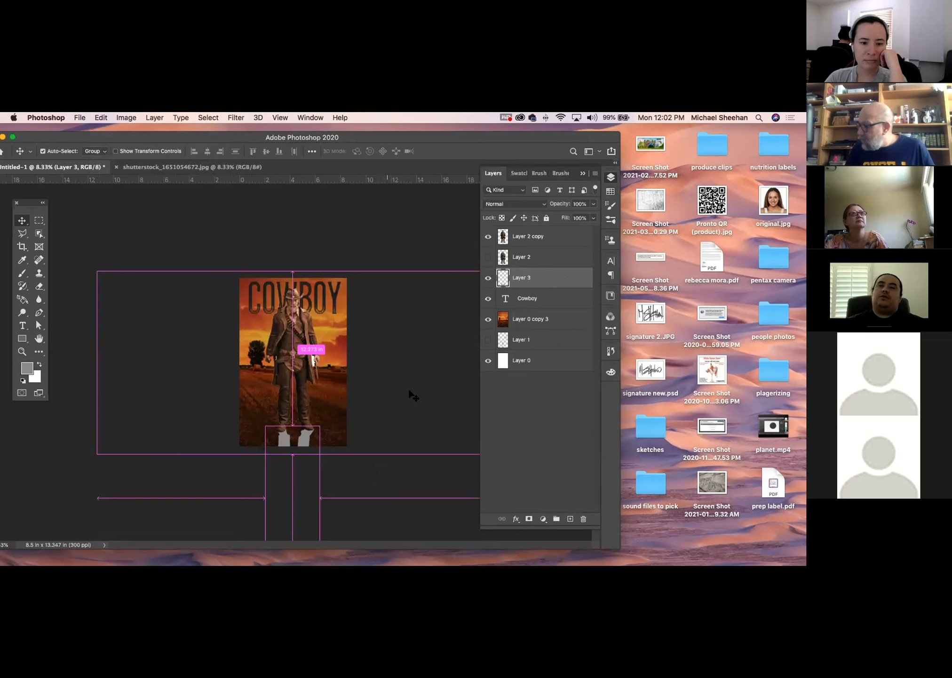
click(100, 117)
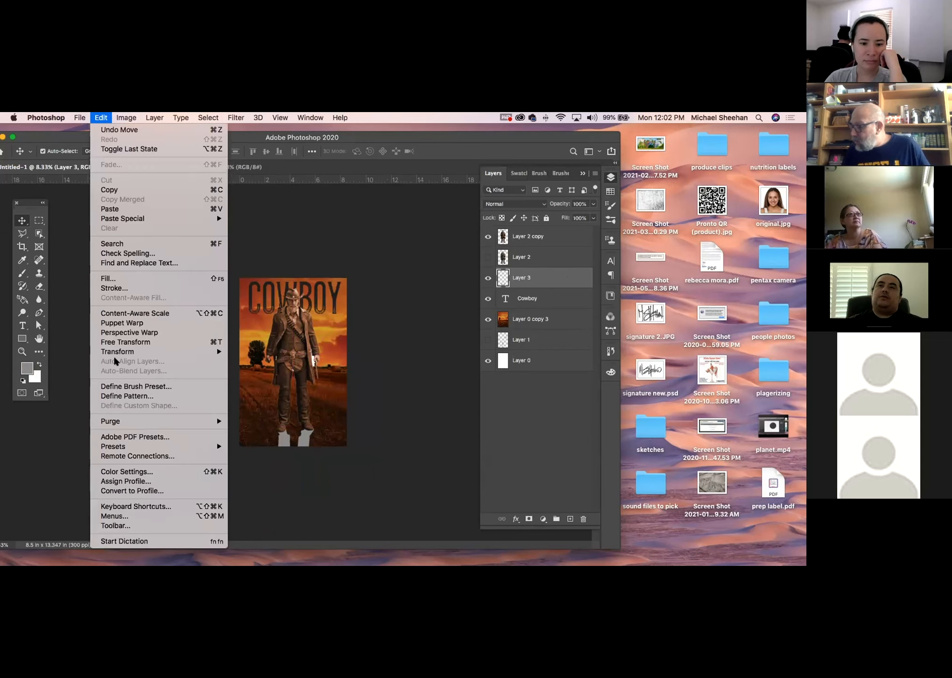
mouse_move(225, 351)
click(254, 405)
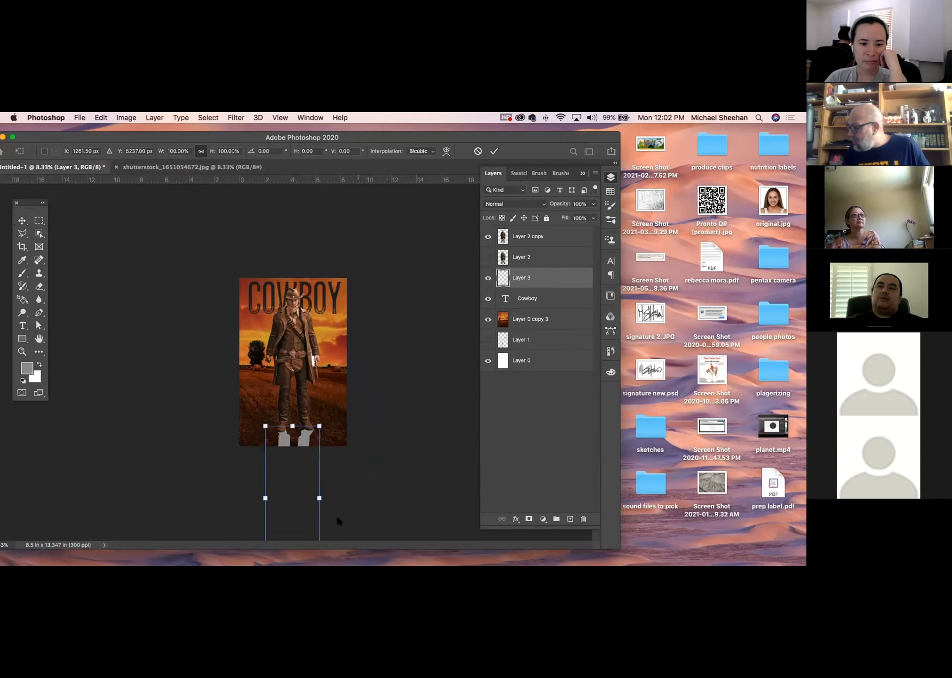
key(super+minus)
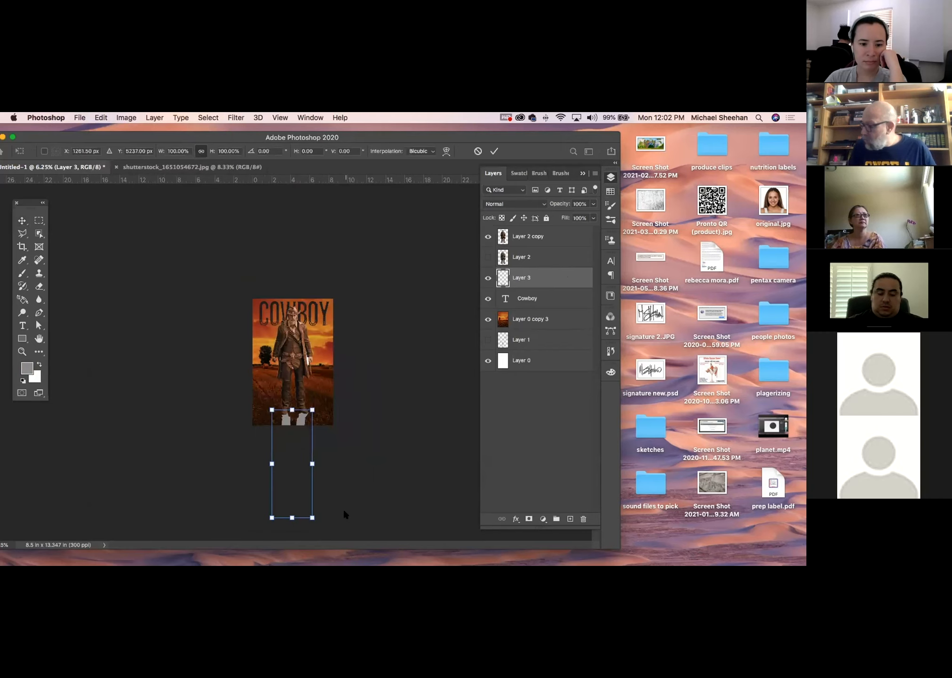
drag(312, 518, 439, 493)
drag(341, 473, 335, 475)
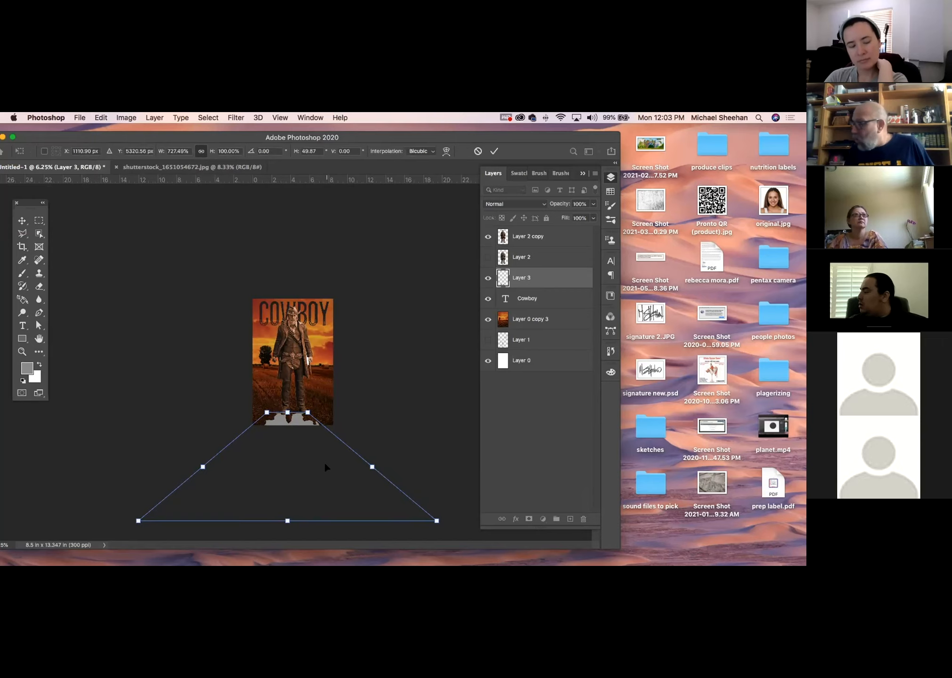
key(Return)
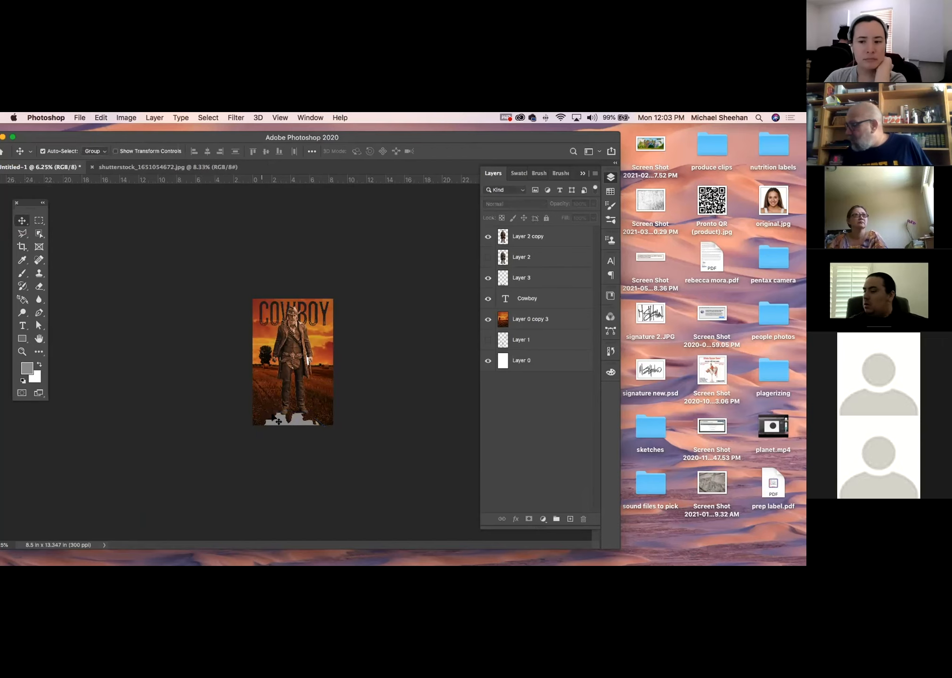
drag(295, 422, 305, 422)
Step: Try the Multiply blend mode on the shadow in Layer 3 and switch it to Linear Burn
click(522, 203)
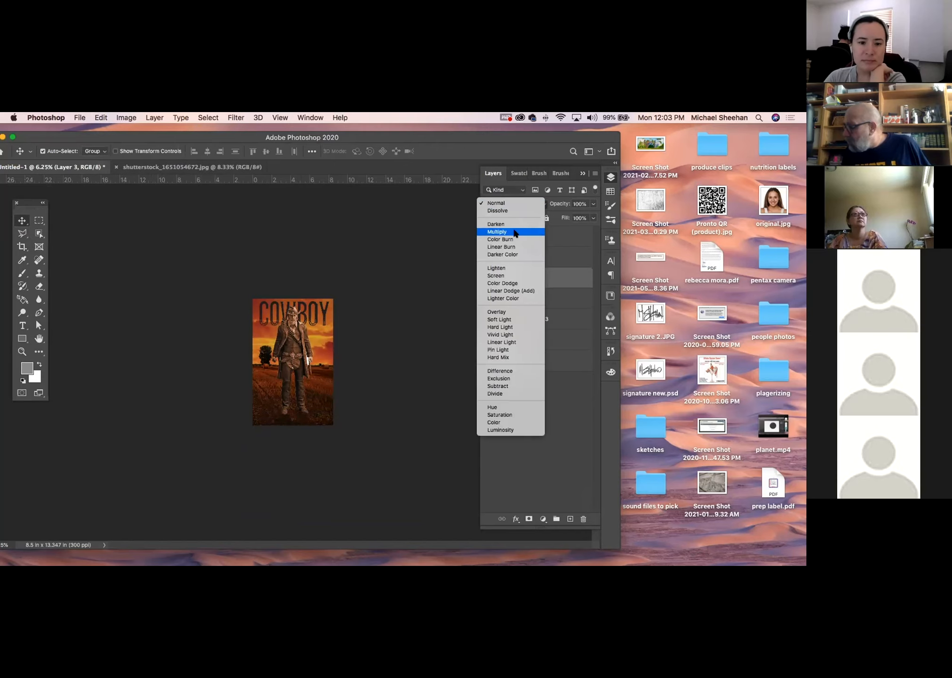
click(515, 232)
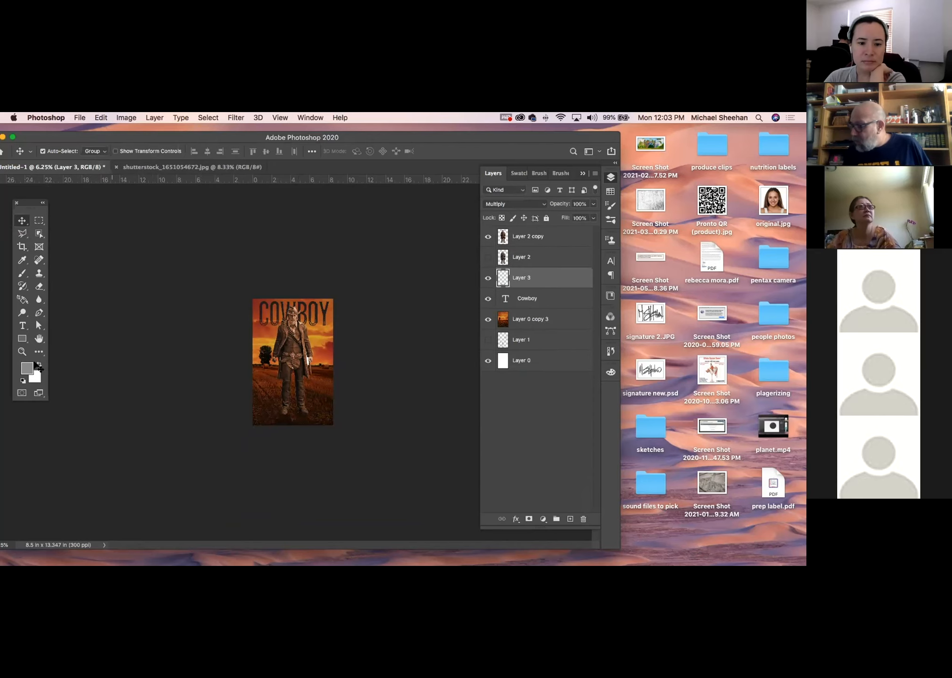
click(21, 351)
mouse_move(293, 373)
mouse_down()
mouse_move(347, 426)
mouse_move(304, 355)
mouse_up()
click(532, 203)
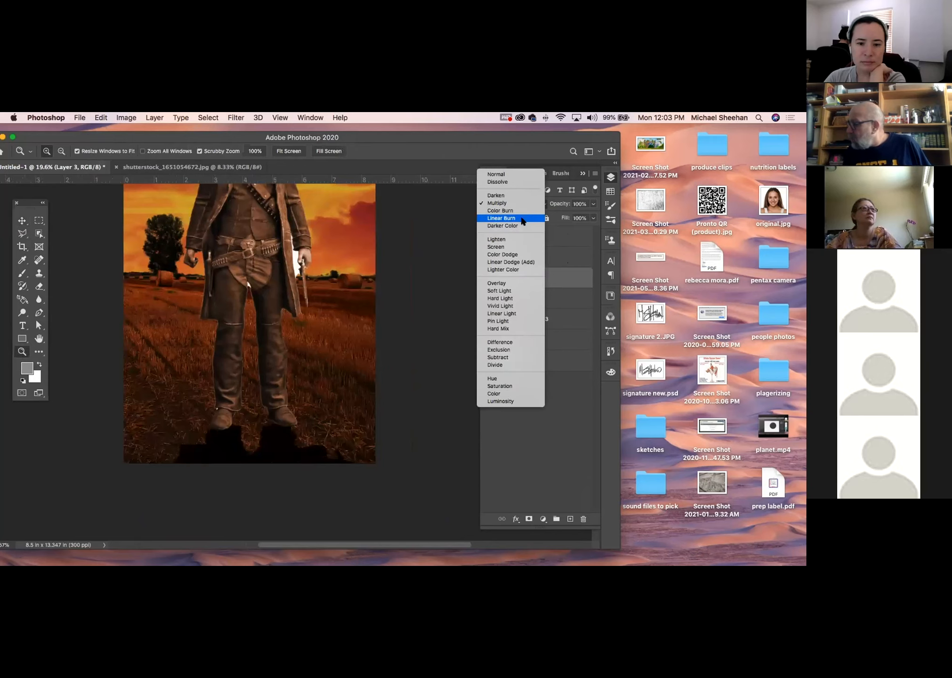
click(522, 219)
Step: Lower the opacity of the shadow on Layer 3 to about 57% and deselect the layer
click(22, 220)
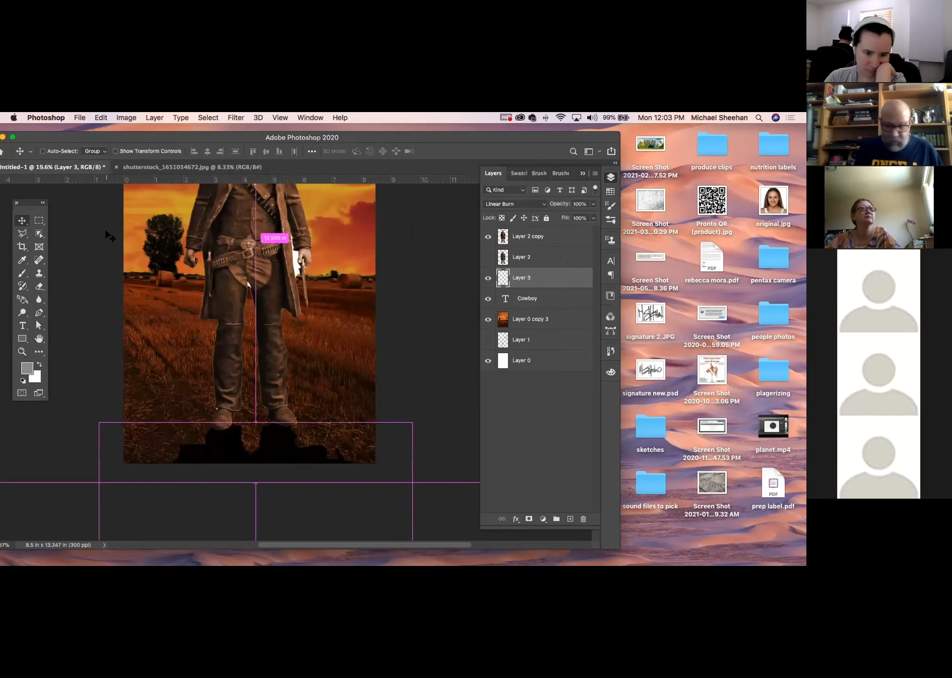
key(super+minus)
key(super+minus)
key(super+minus)
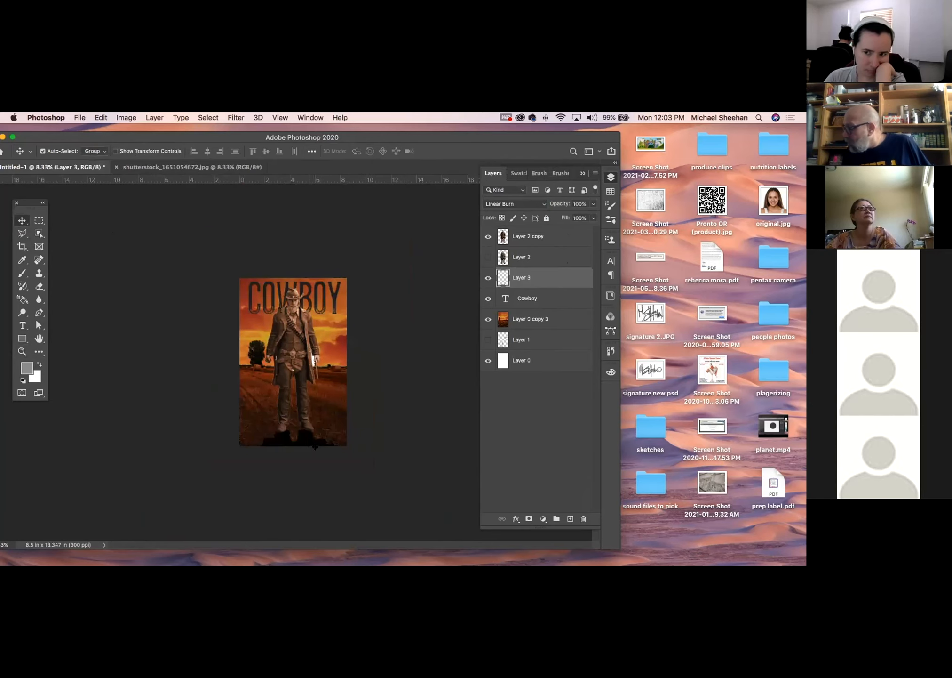
click(593, 204)
drag(593, 213, 565, 216)
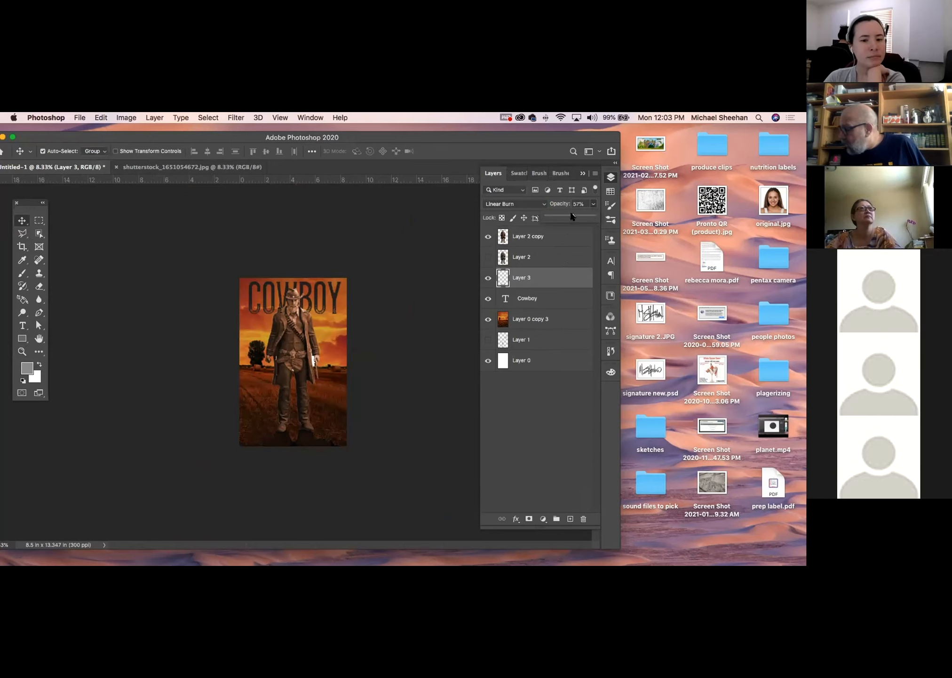
click(158, 298)
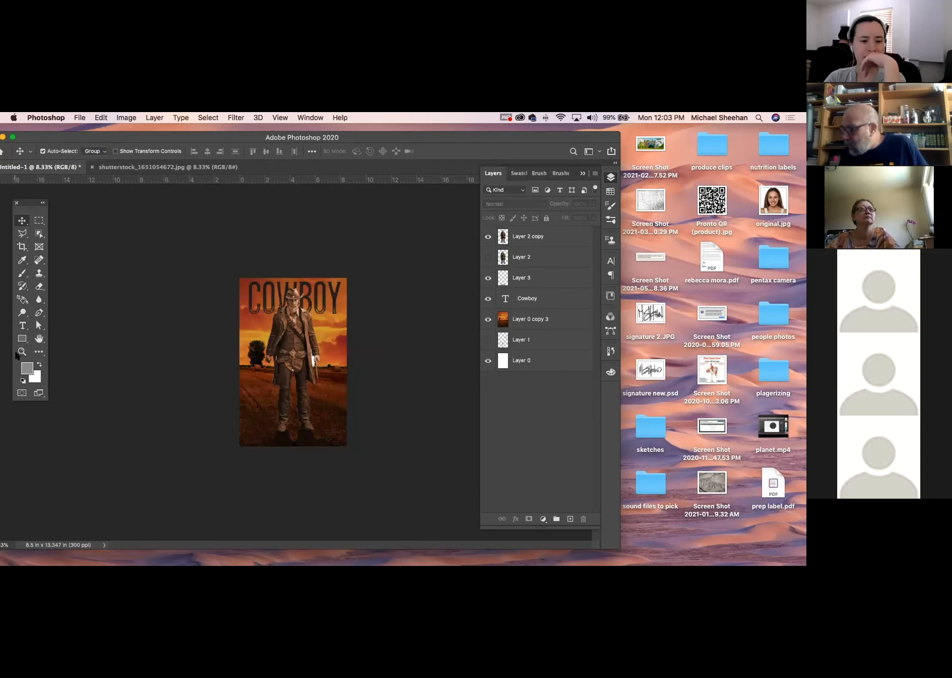
Step: Add a new empty layer directly above Layer 0 copy 3 and sample a golden yellow from the sunset sky as the foreground colour
key(z)
drag(323, 308, 368, 344)
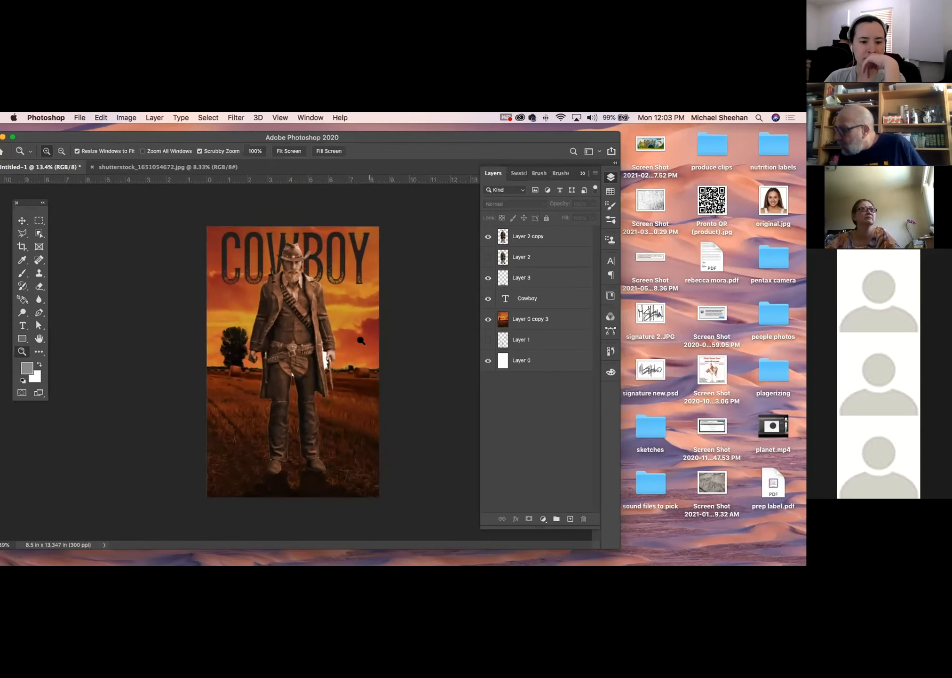
key(l)
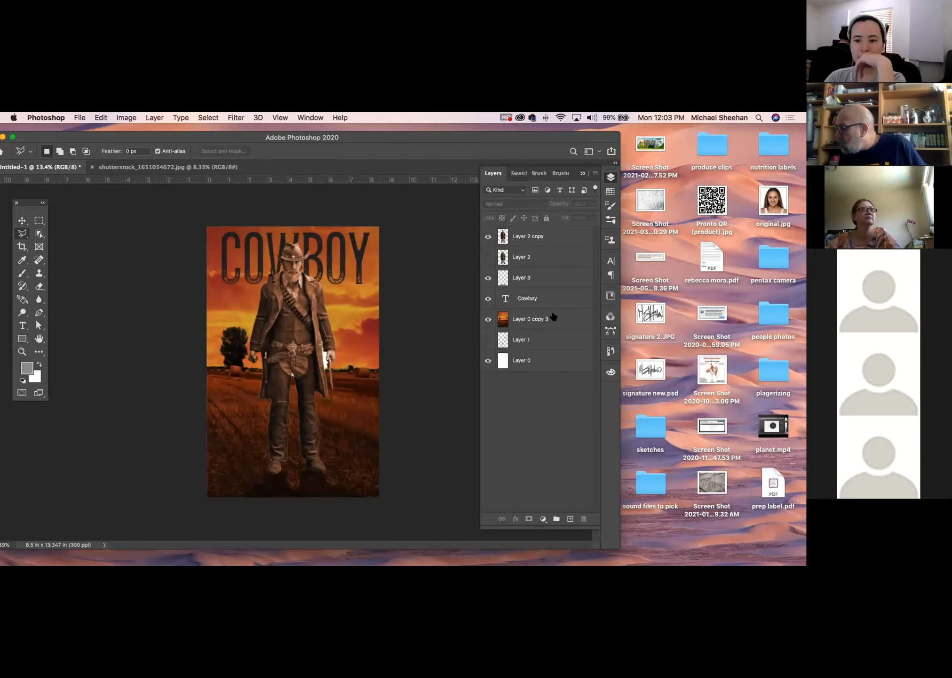
click(553, 319)
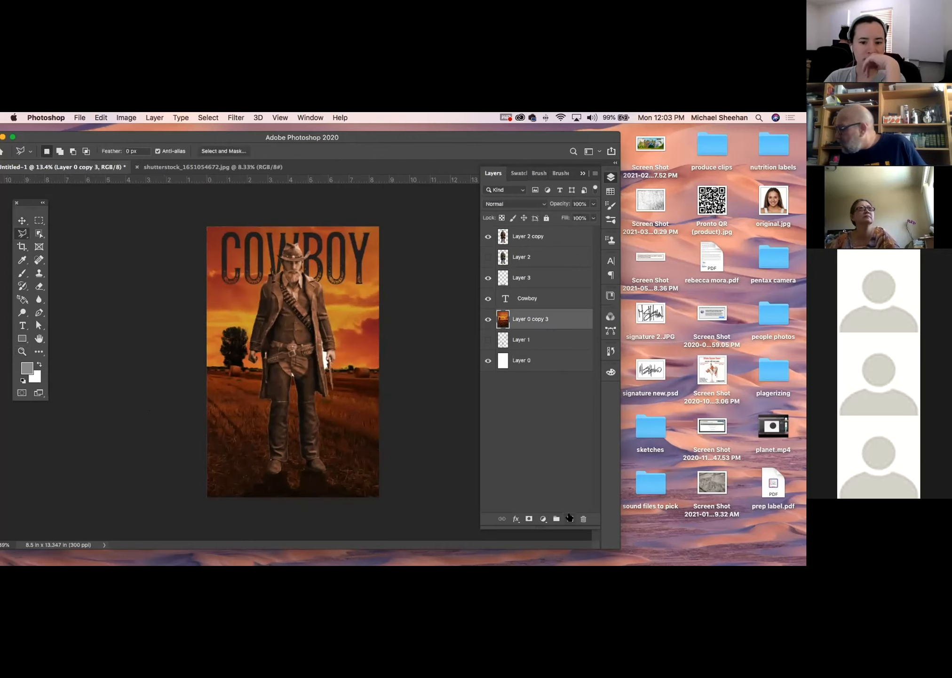
click(569, 518)
click(23, 259)
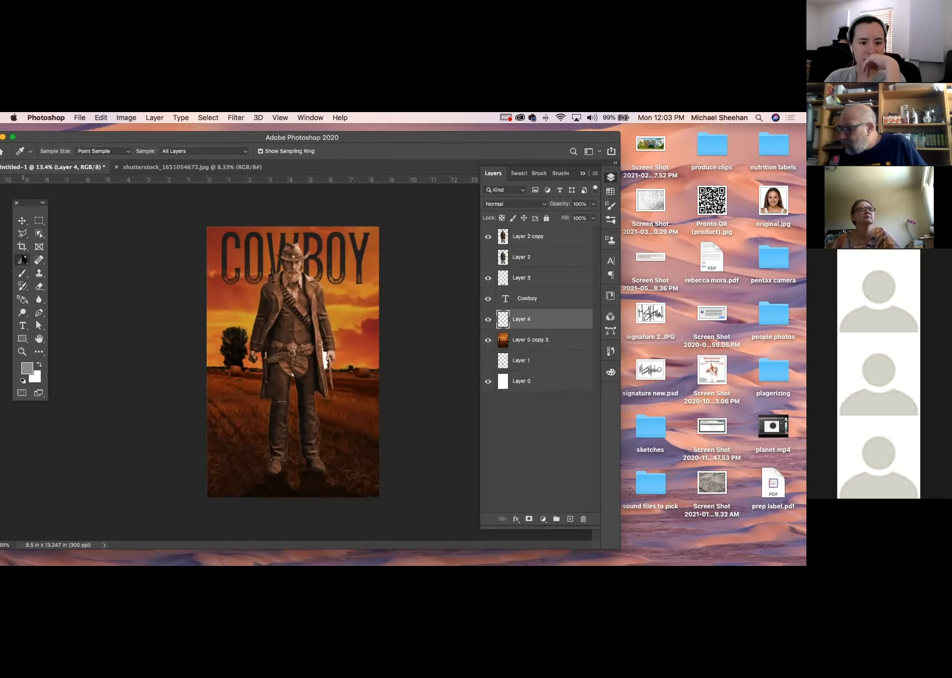
click(243, 314)
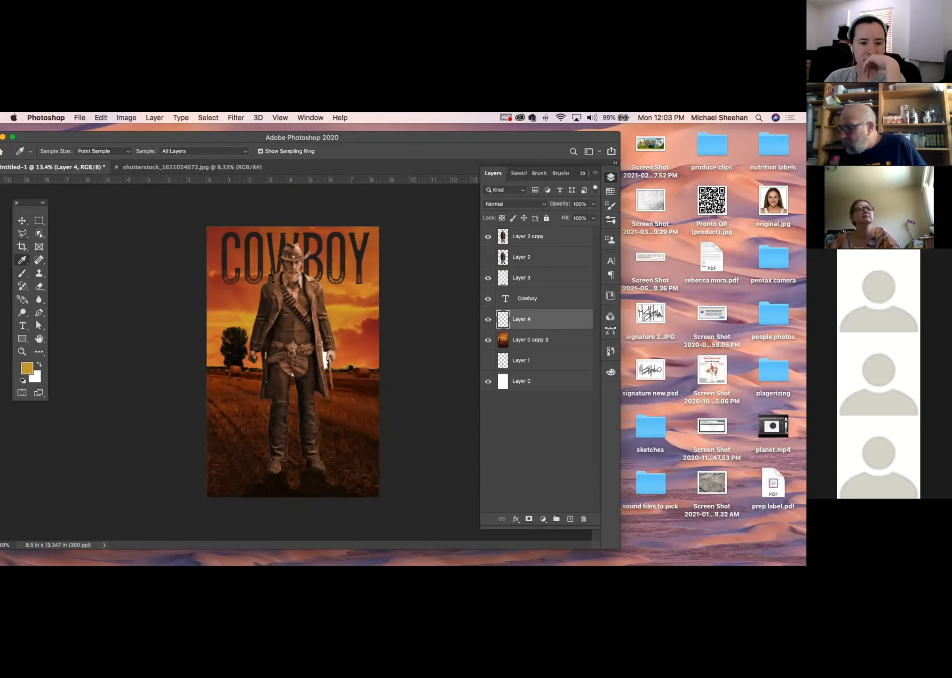
Step: Select a wedge-shaped ray with the Polygonal Lasso from the cowboy's waist out past the poster's upper left edge
click(22, 233)
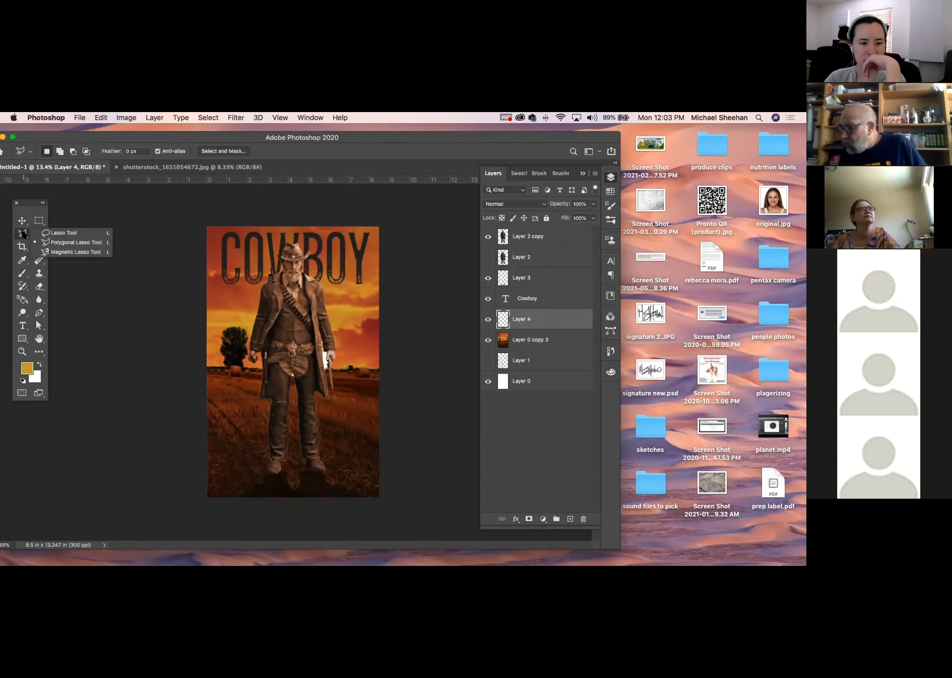
click(57, 242)
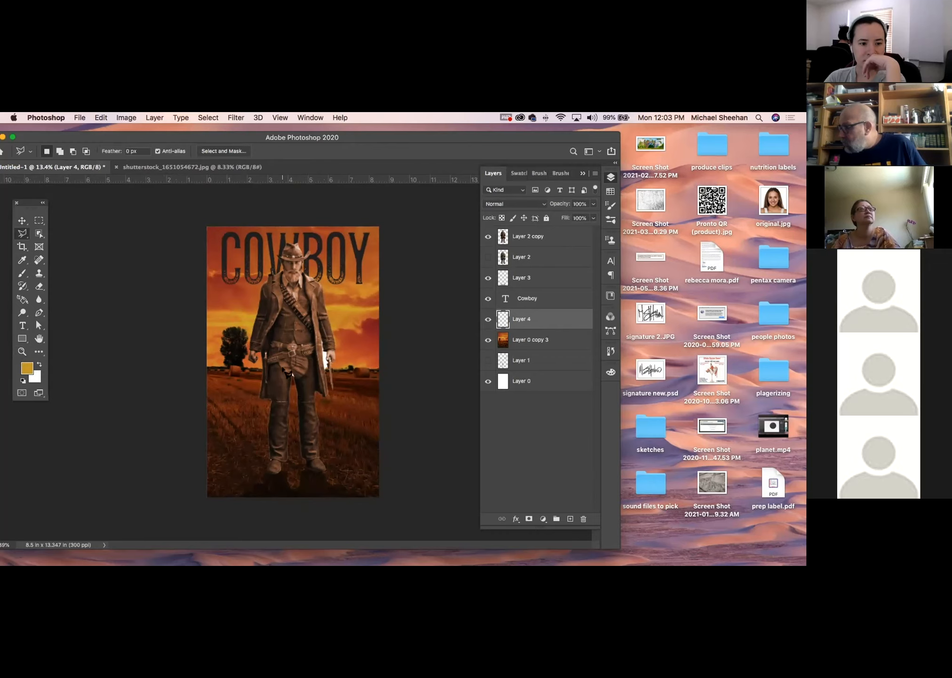
click(282, 372)
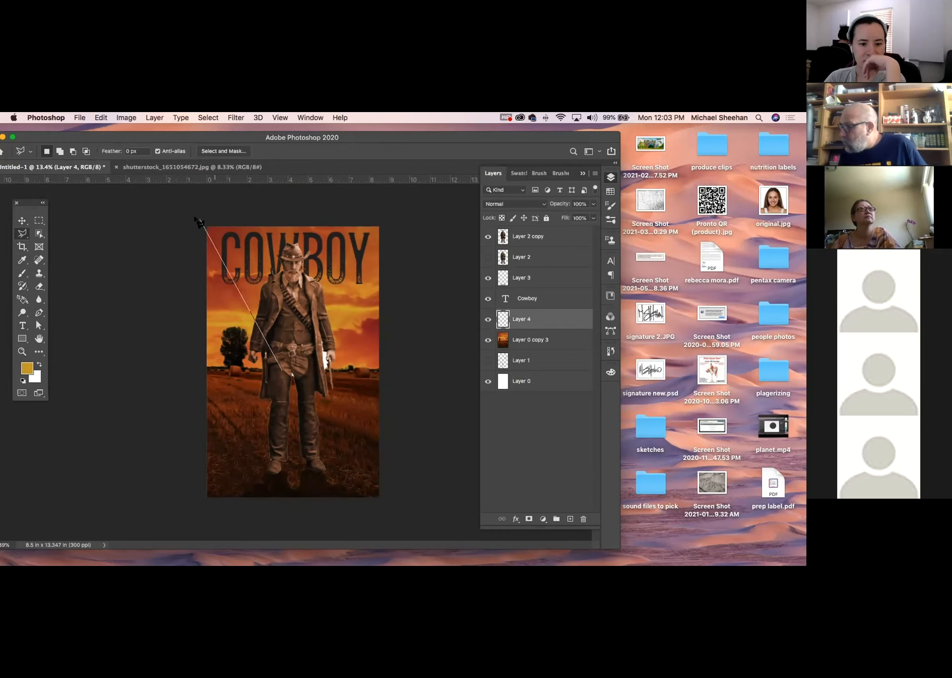
click(191, 208)
click(191, 281)
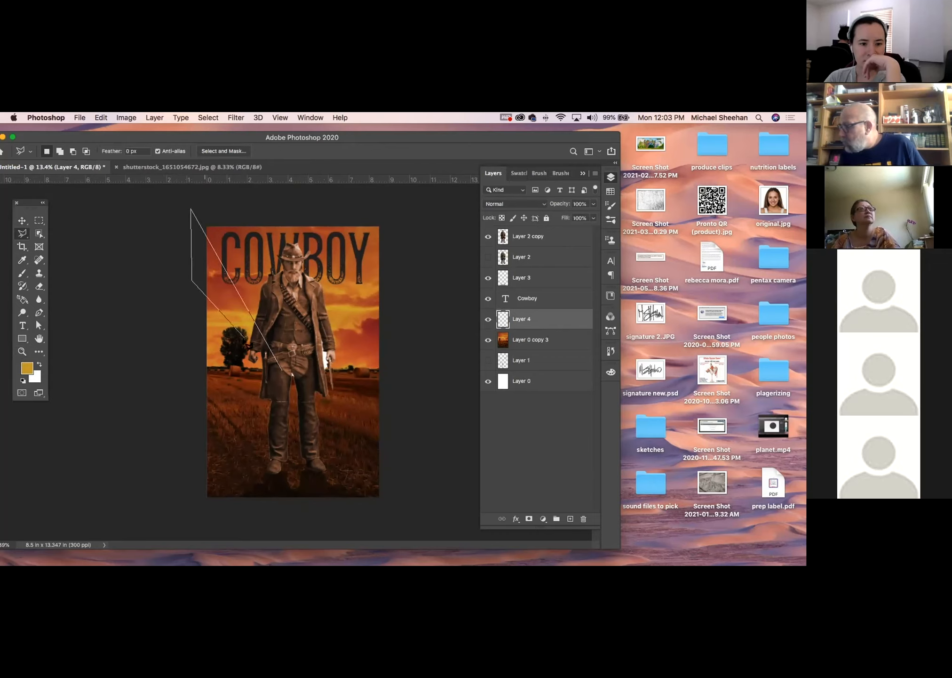
click(283, 373)
Step: Add a second wedge-shaped ray to the selection, widening from the cowboy's waist to the poster's top edge behind the title's left half
key(shift)
click(230, 214)
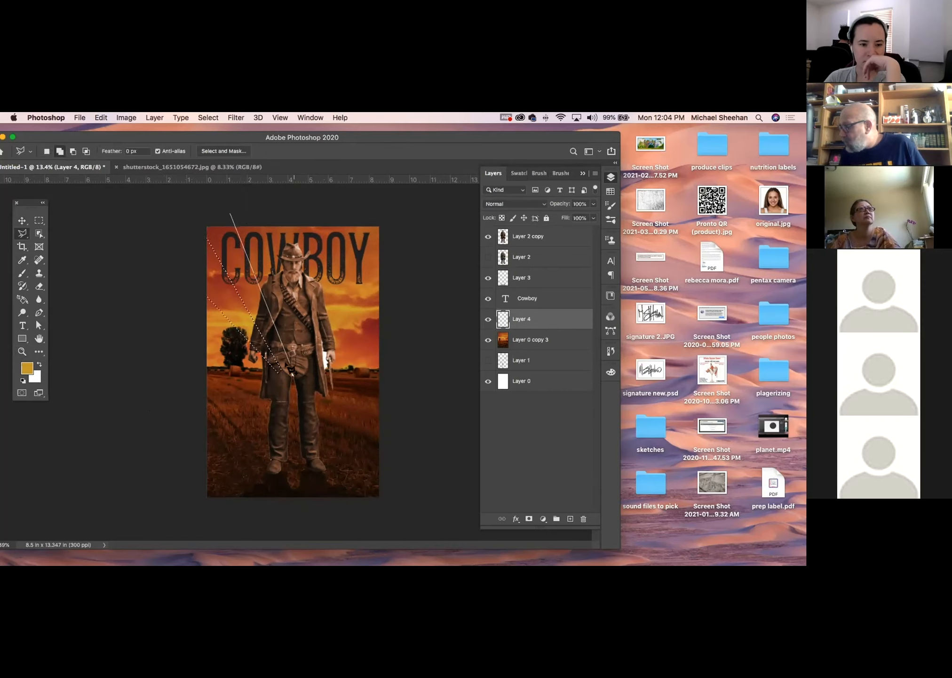
click(292, 363)
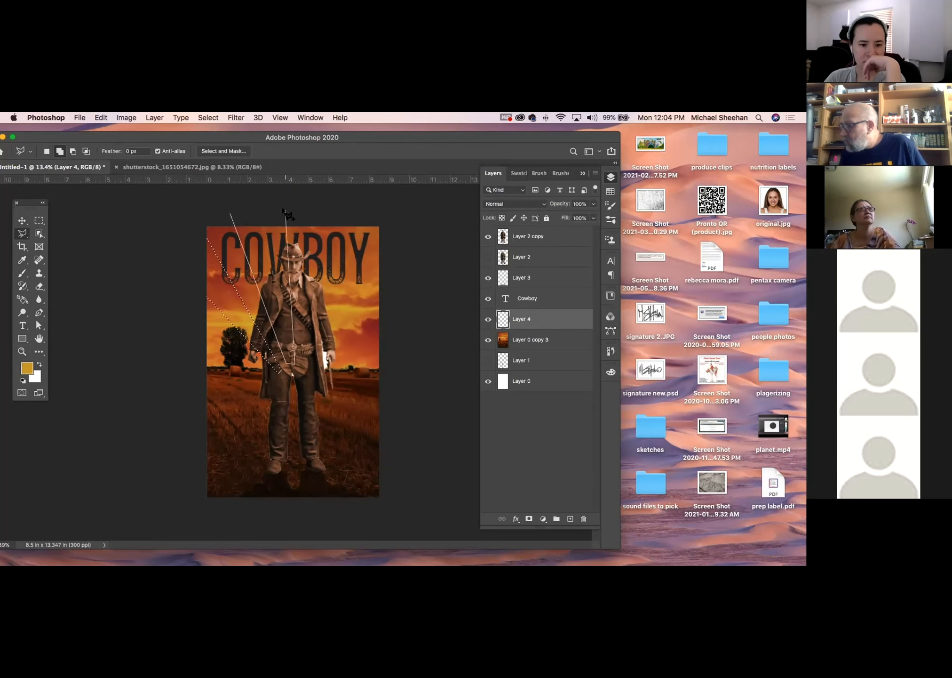
click(281, 212)
click(231, 215)
Step: Add two more wedge-shaped rays to the selection, fanning from the cowboy's waist to the poster's upper right corner and right edge
click(305, 349)
click(340, 216)
click(377, 219)
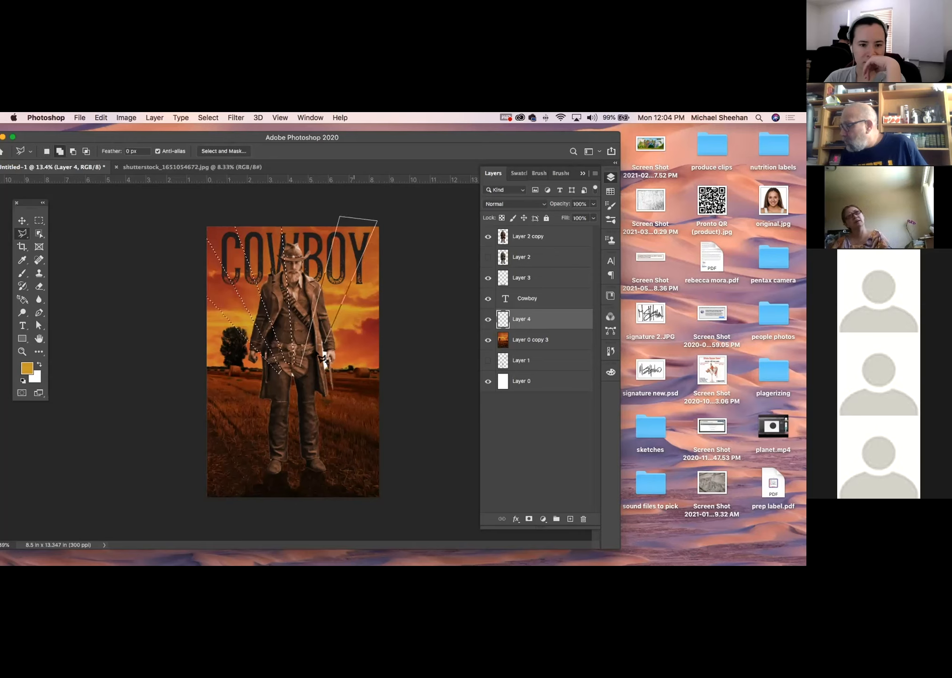
click(305, 351)
shift+click(312, 372)
click(386, 253)
click(382, 309)
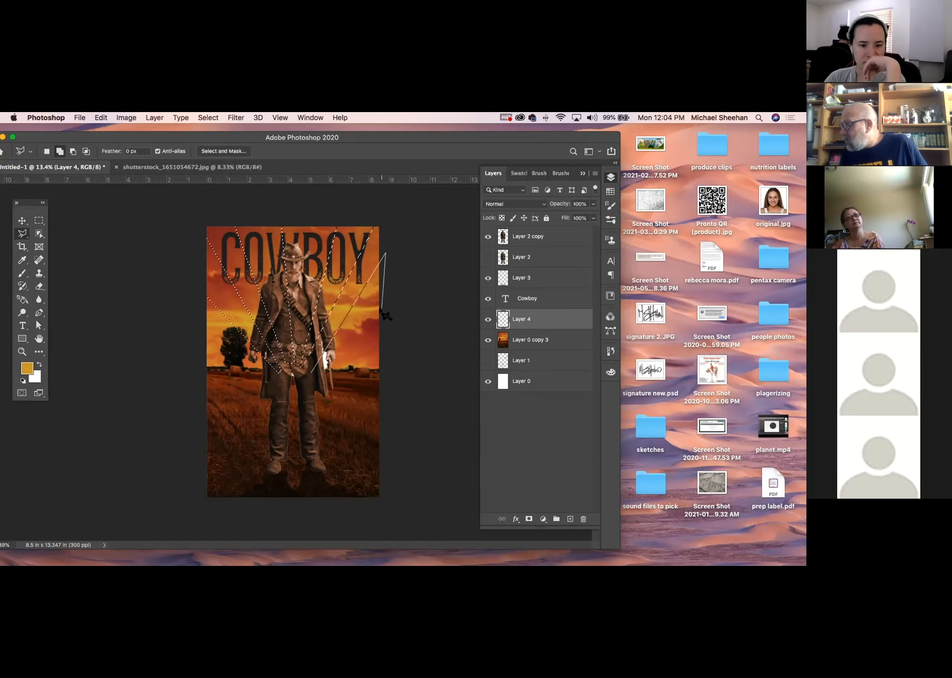
click(313, 373)
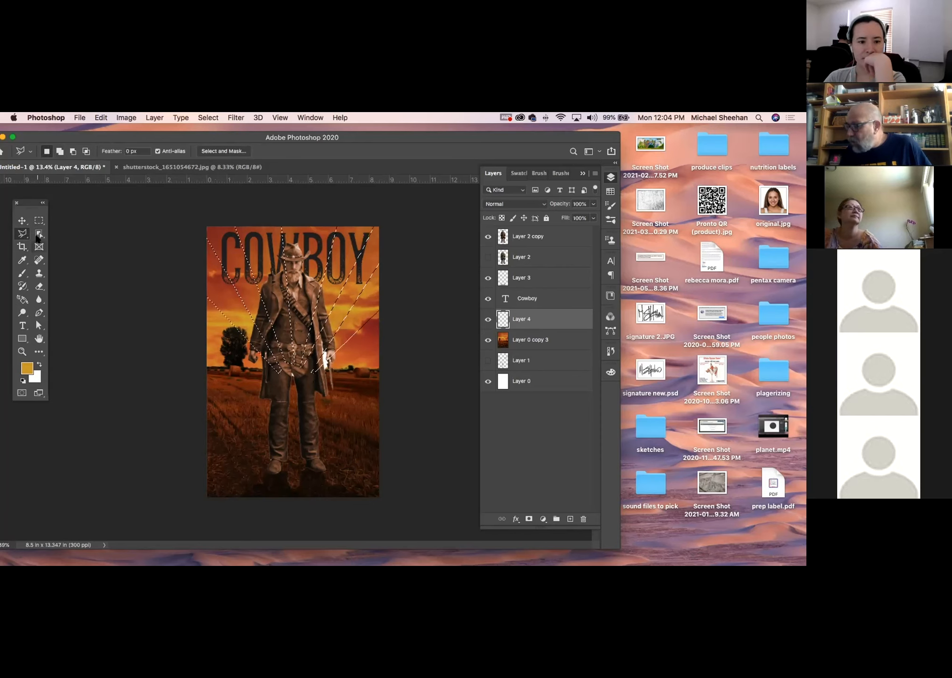
Step: Fill the ray selection on Layer 4 with a golden foreground-to-transparent linear gradient and clear the selection
click(21, 300)
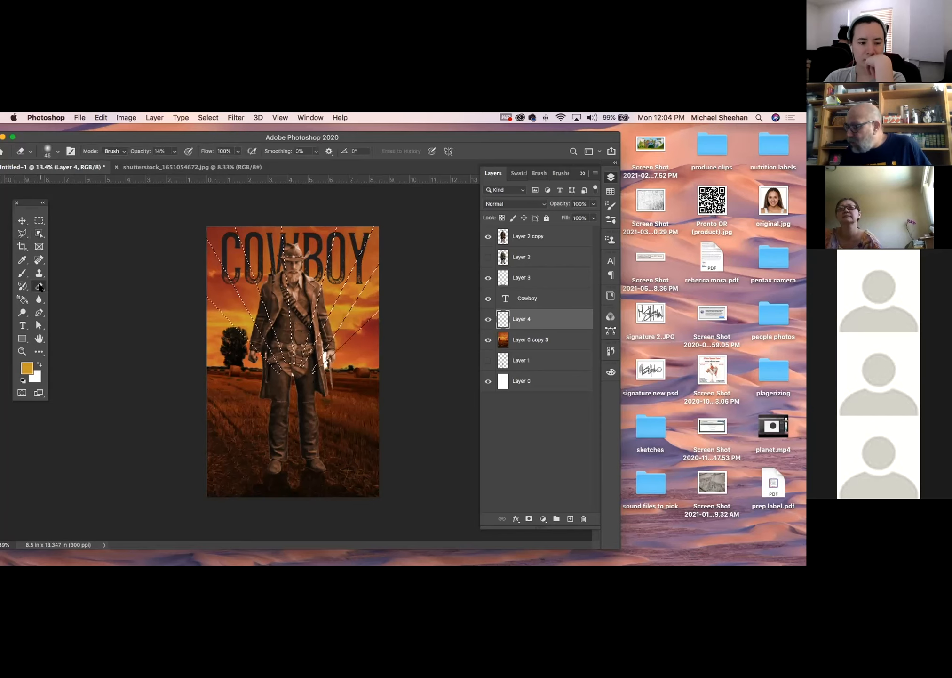
click(21, 300)
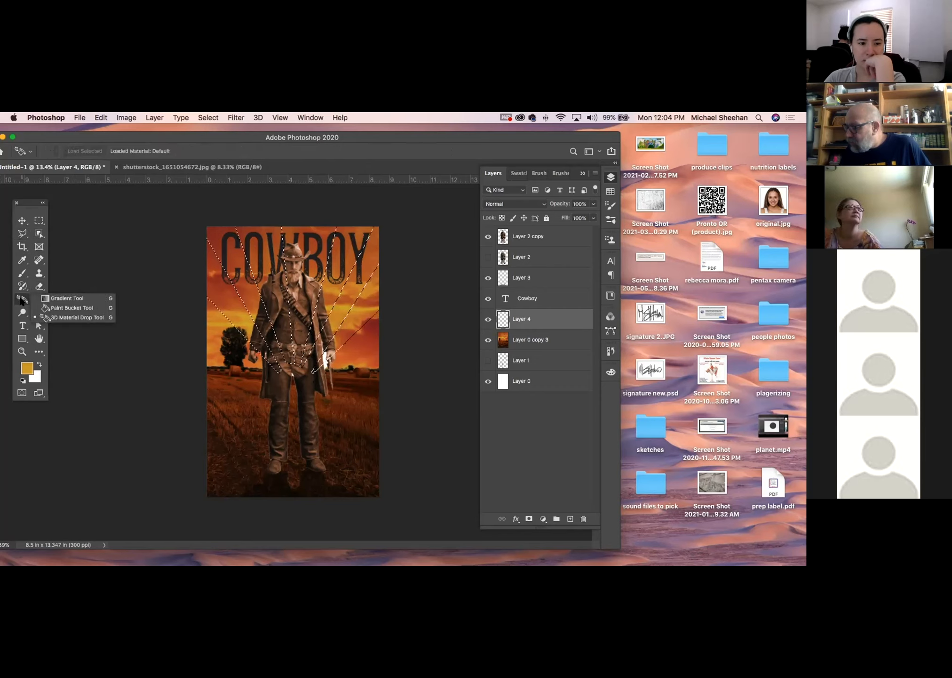
click(52, 299)
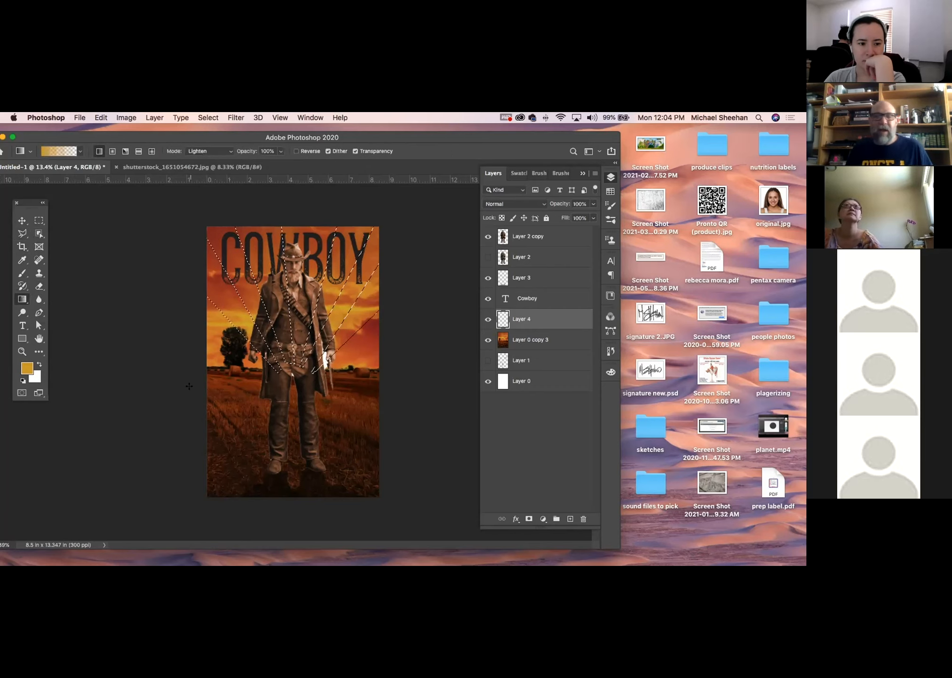
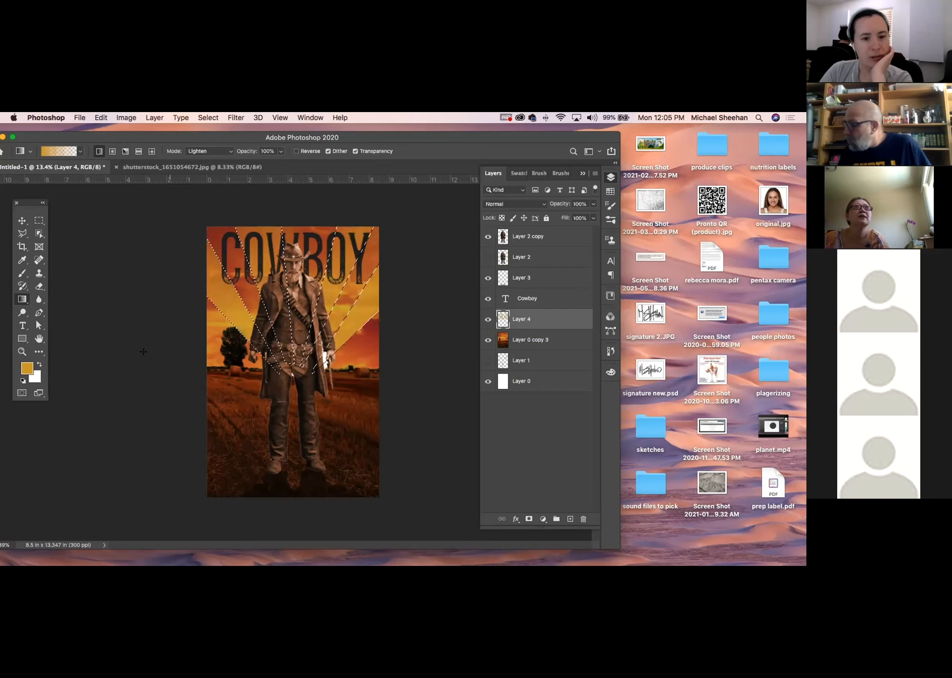
click(23, 219)
key(super+d)
click(106, 236)
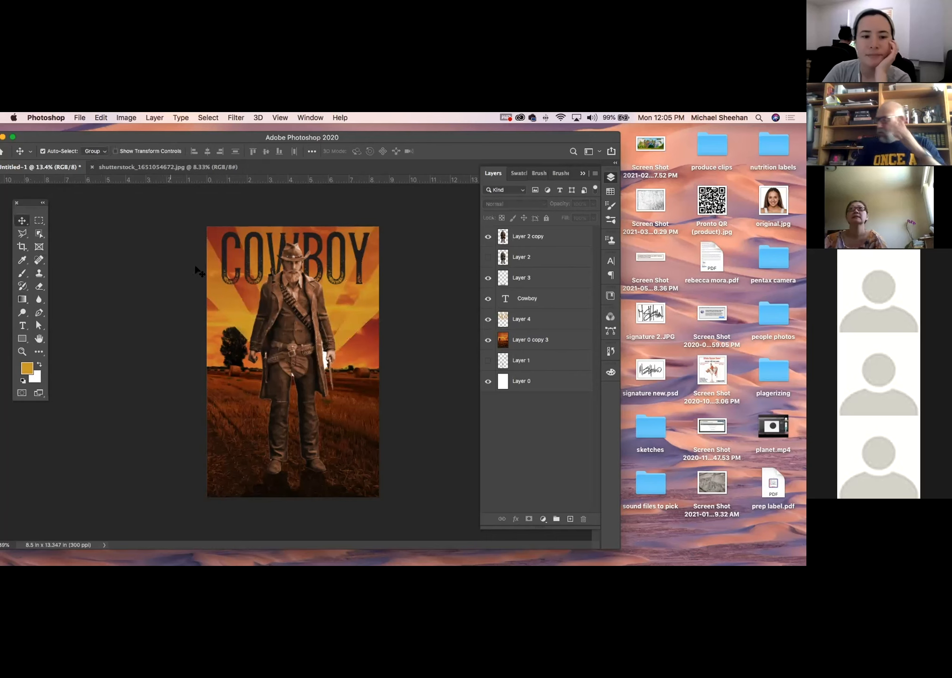
click(232, 118)
click(231, 119)
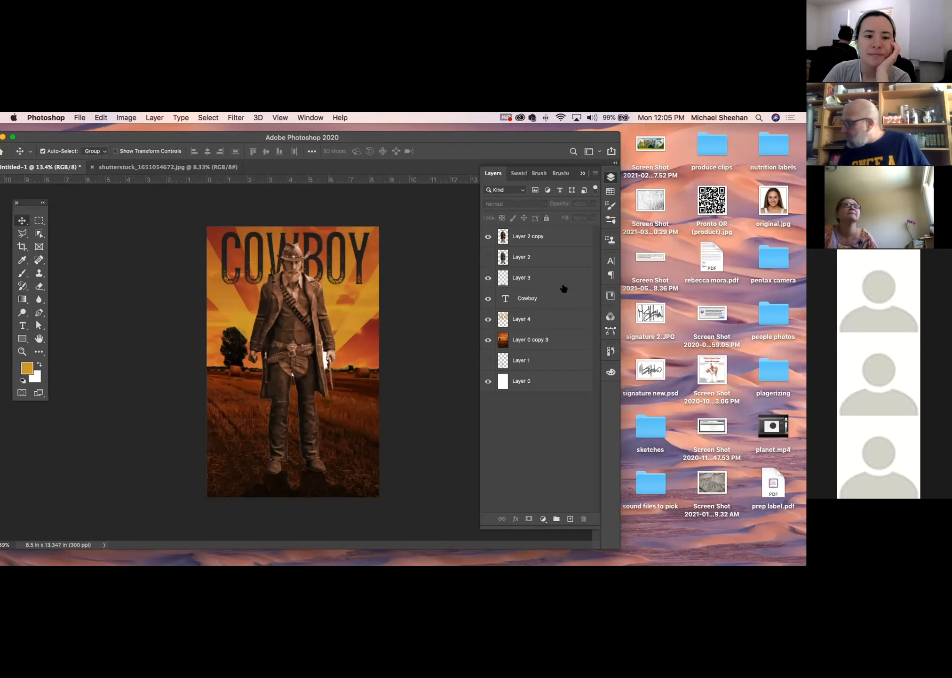
Step: Compare blending modes on Layer 4 for the light rays and set the layer to Screen
click(535, 322)
click(488, 319)
click(488, 319)
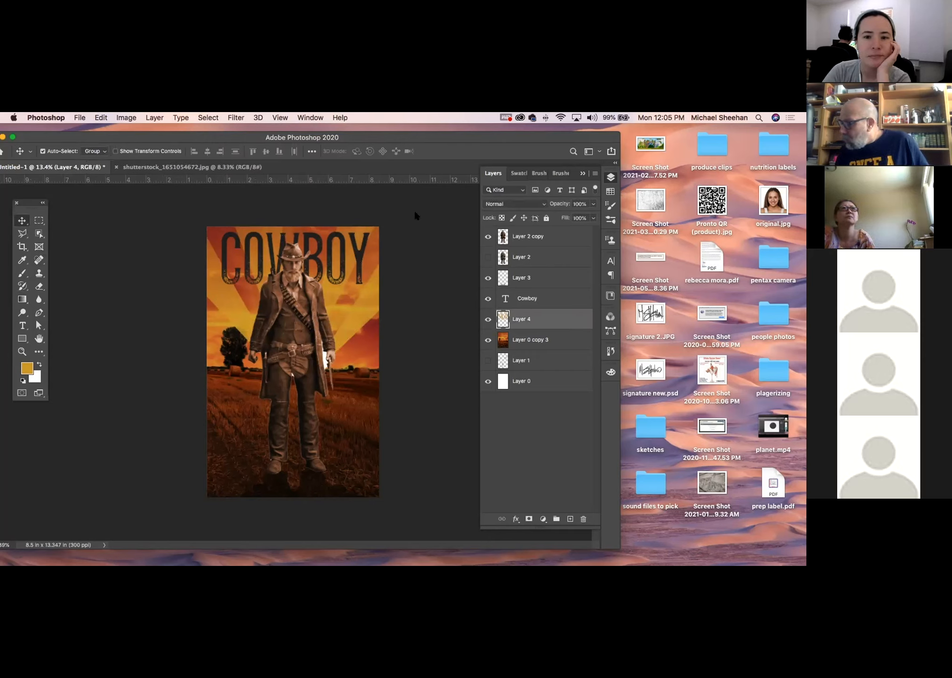
click(527, 204)
click(526, 204)
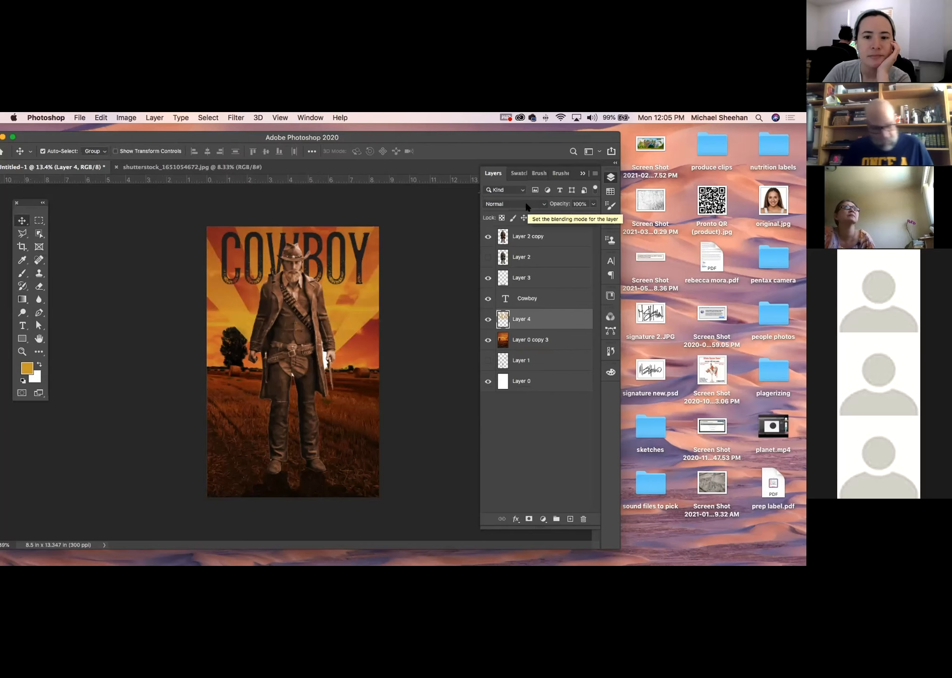
scroll(526, 206, down, 3)
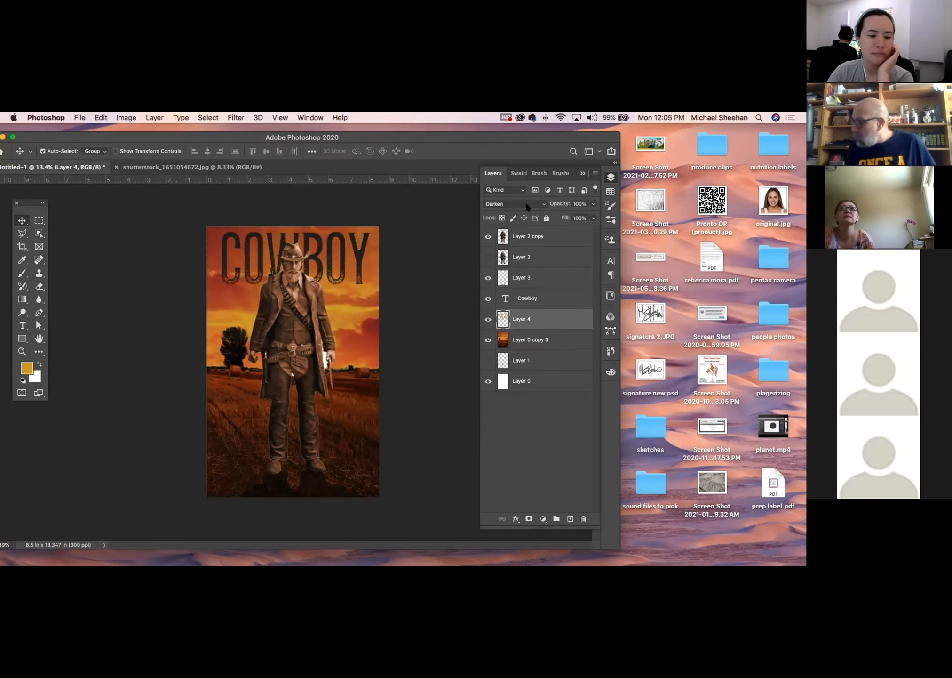
scroll(526, 206, down, 3)
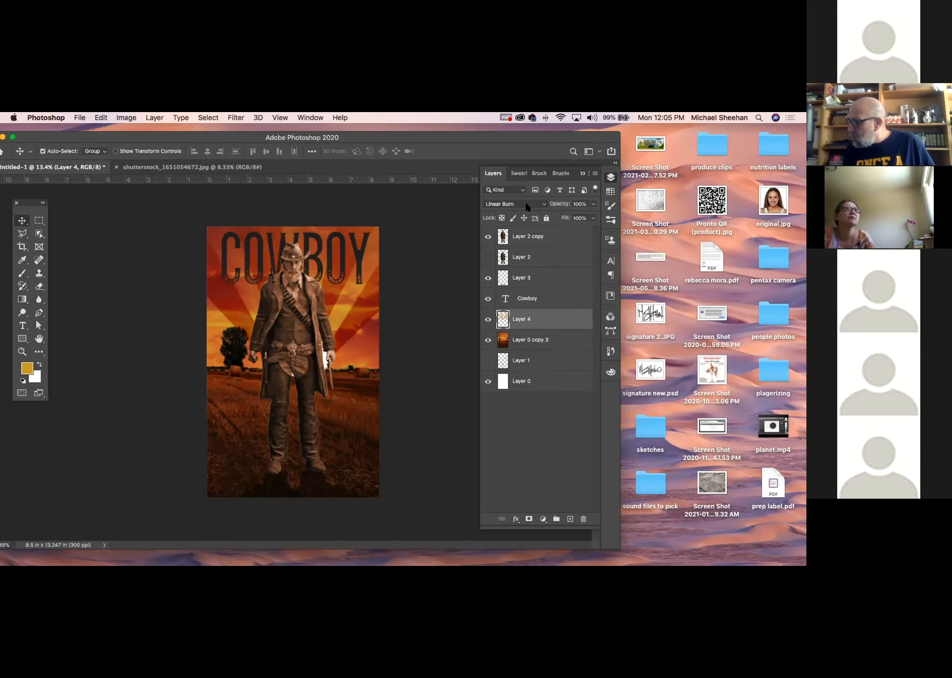
scroll(526, 204, down, 1)
scroll(526, 205, down, 1)
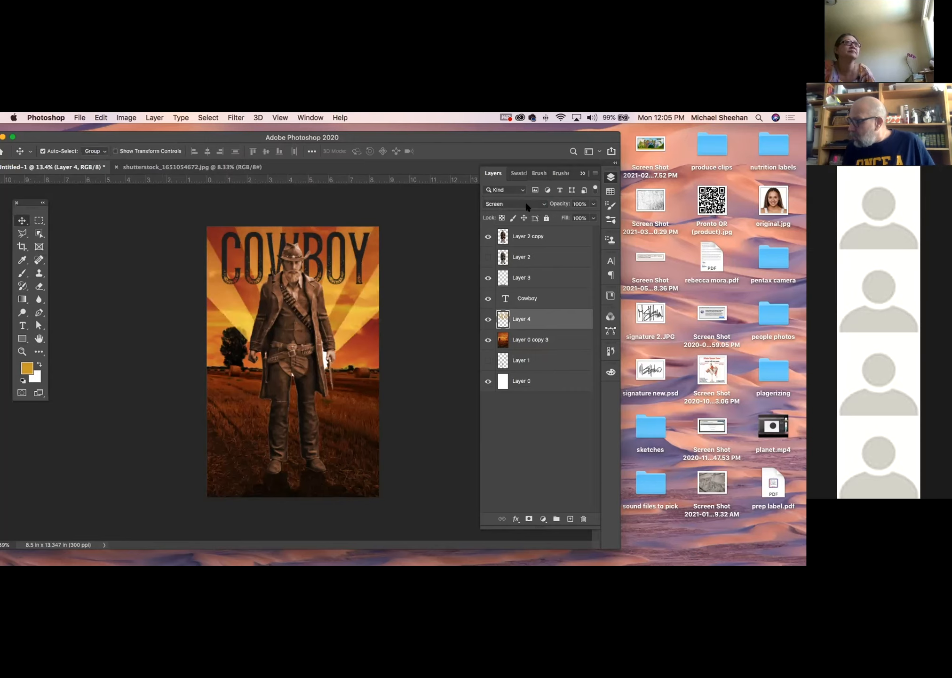
scroll(526, 206, down, 1)
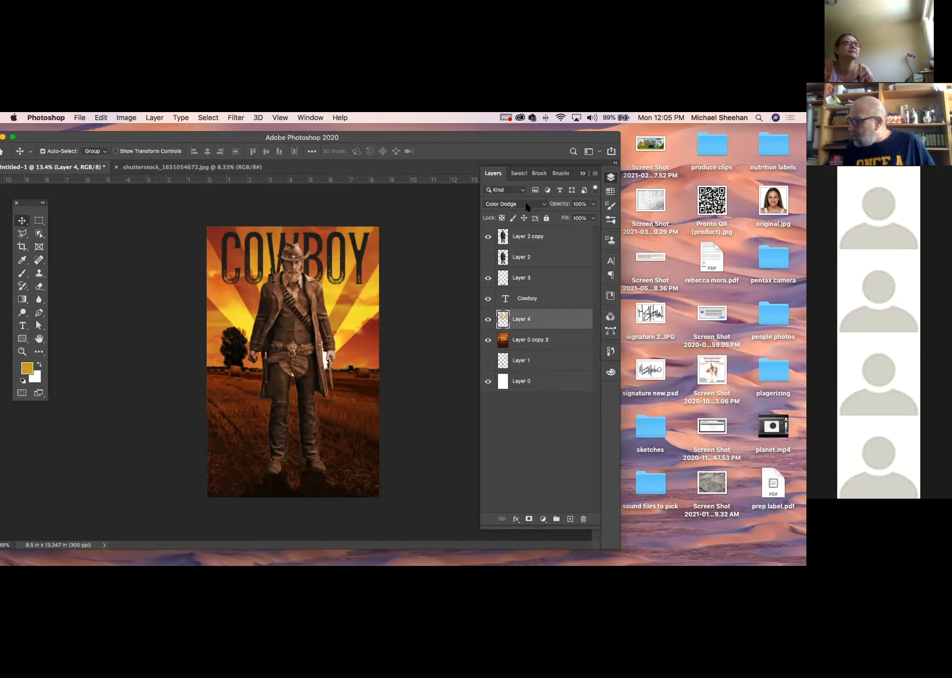
scroll(526, 205, down, 3)
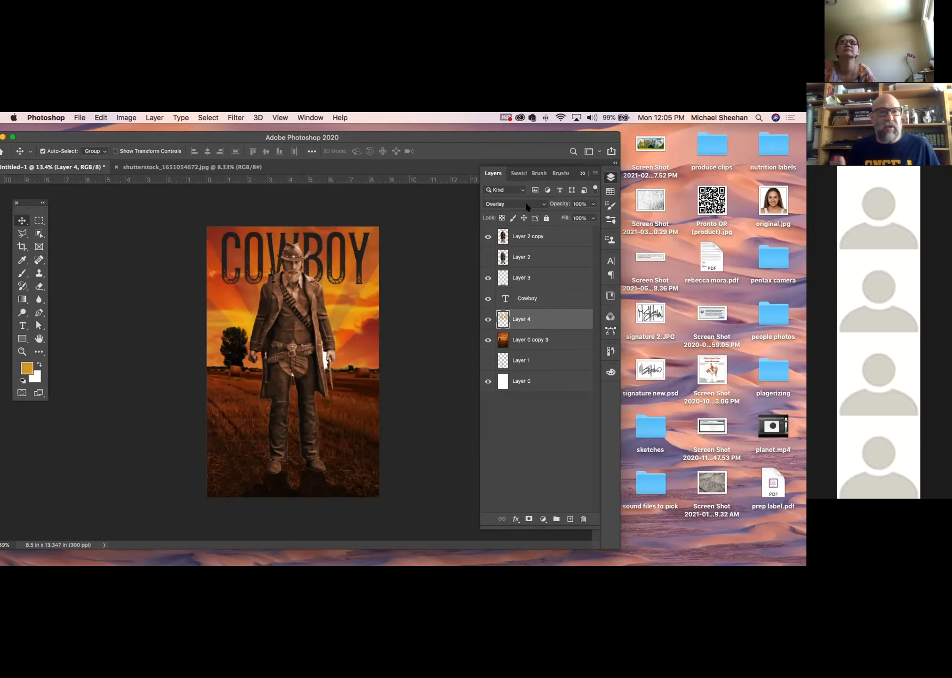
scroll(525, 200, down, 2)
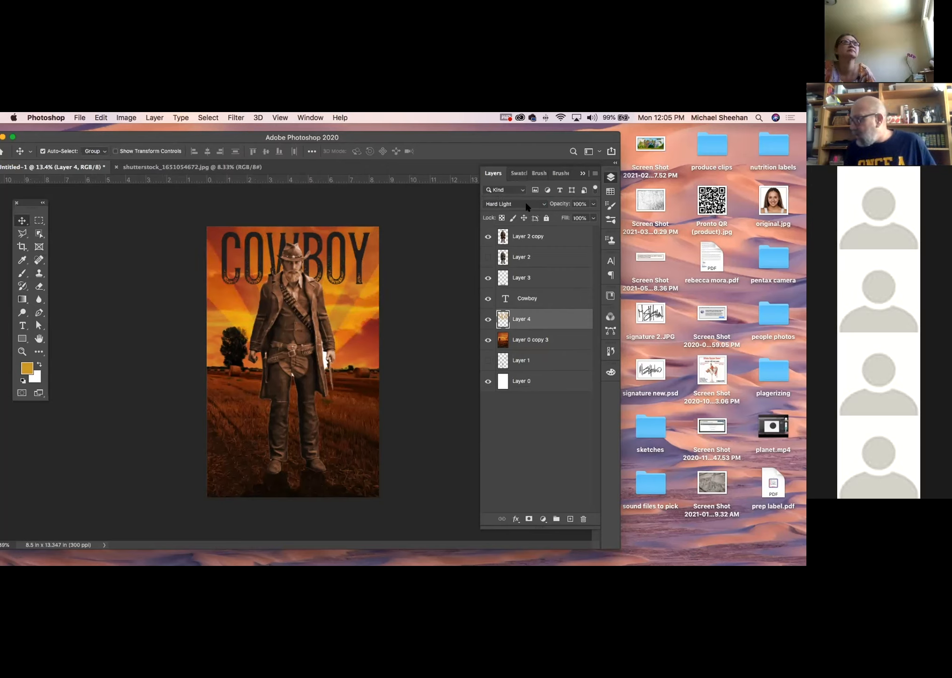
scroll(525, 200, down, 1)
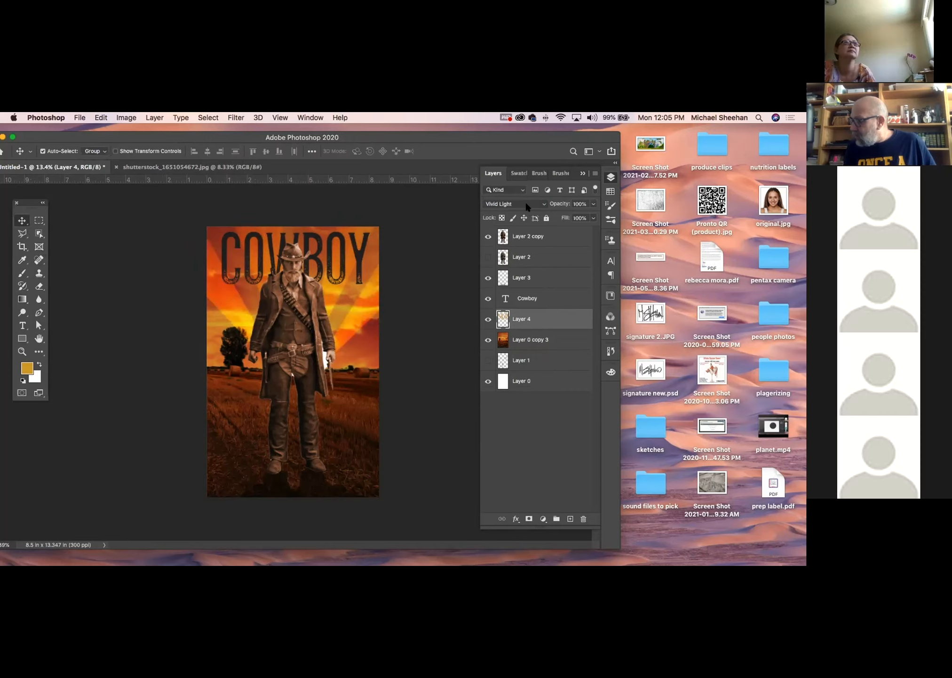
scroll(525, 200, down, 4)
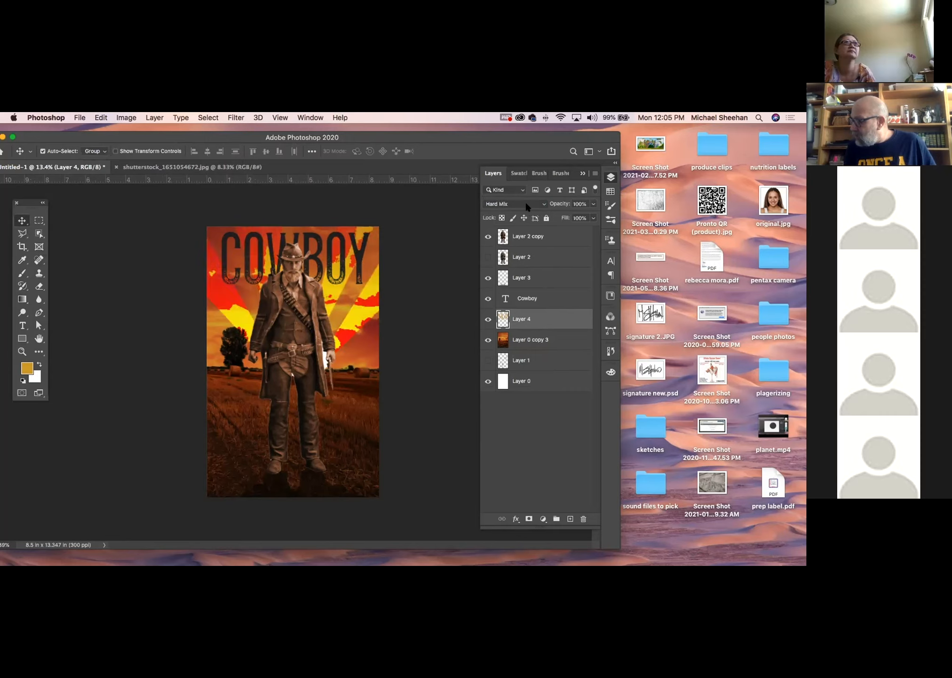
scroll(525, 200, down, 7)
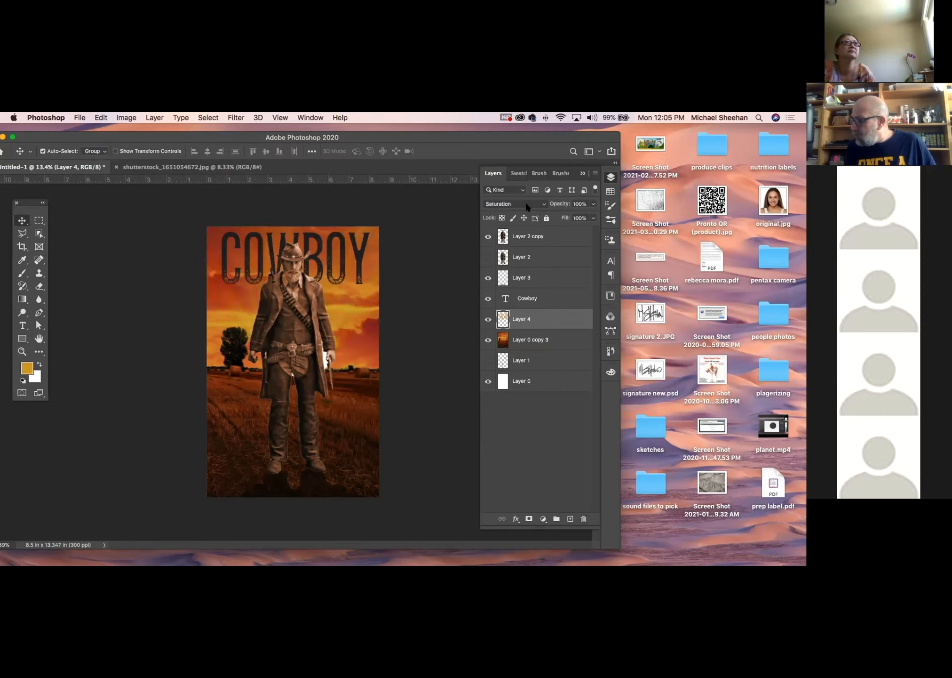
scroll(525, 200, down, 6)
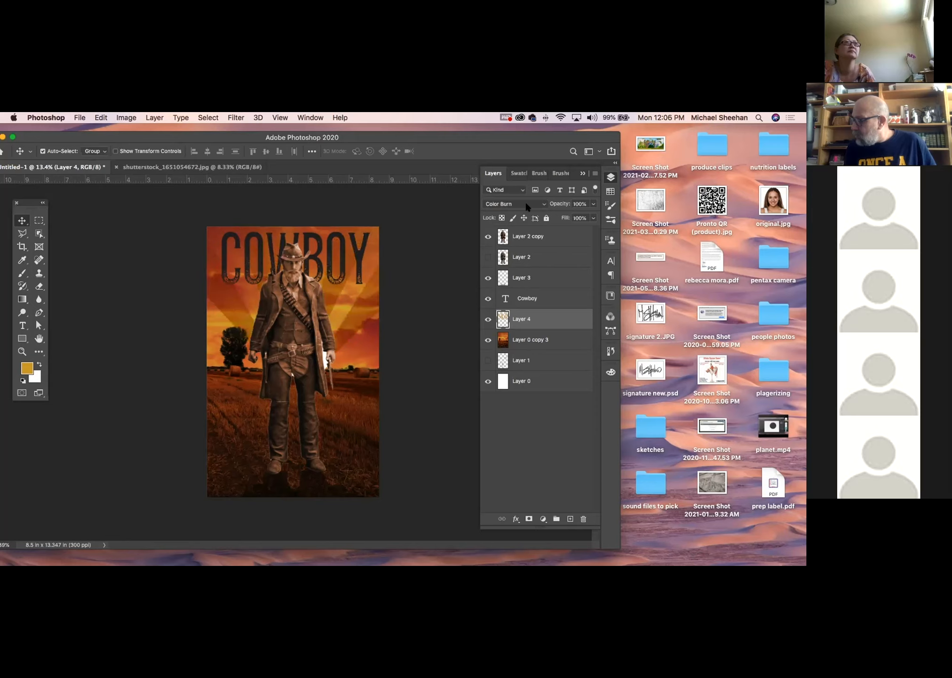
scroll(525, 200, down, 3)
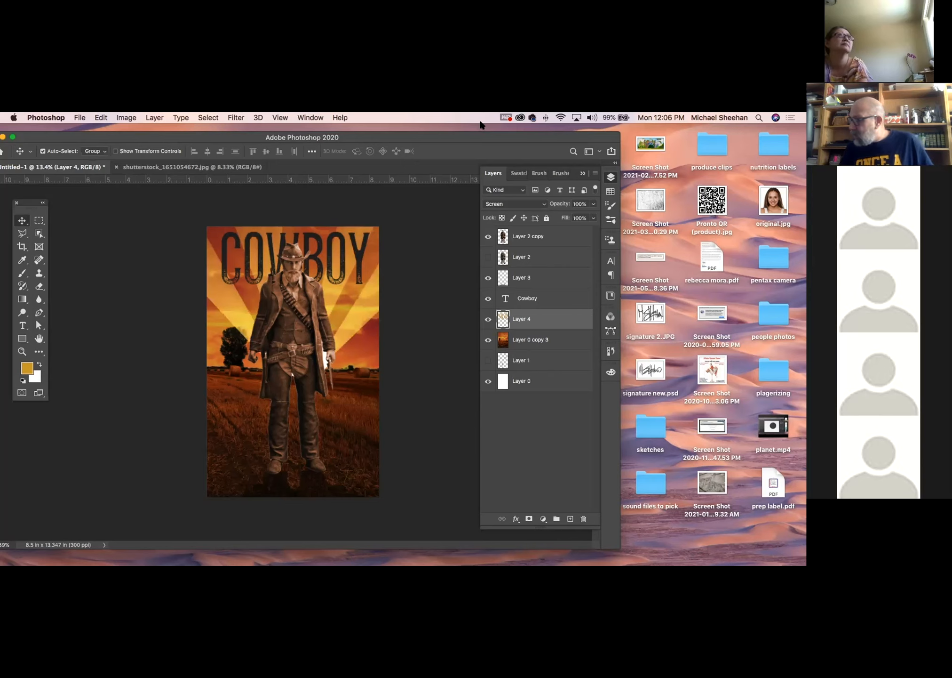
Step: Soften the light rays on Layer 4 with a Gaussian Blur of 59.0 pixels radius
click(237, 117)
mouse_move(252, 238)
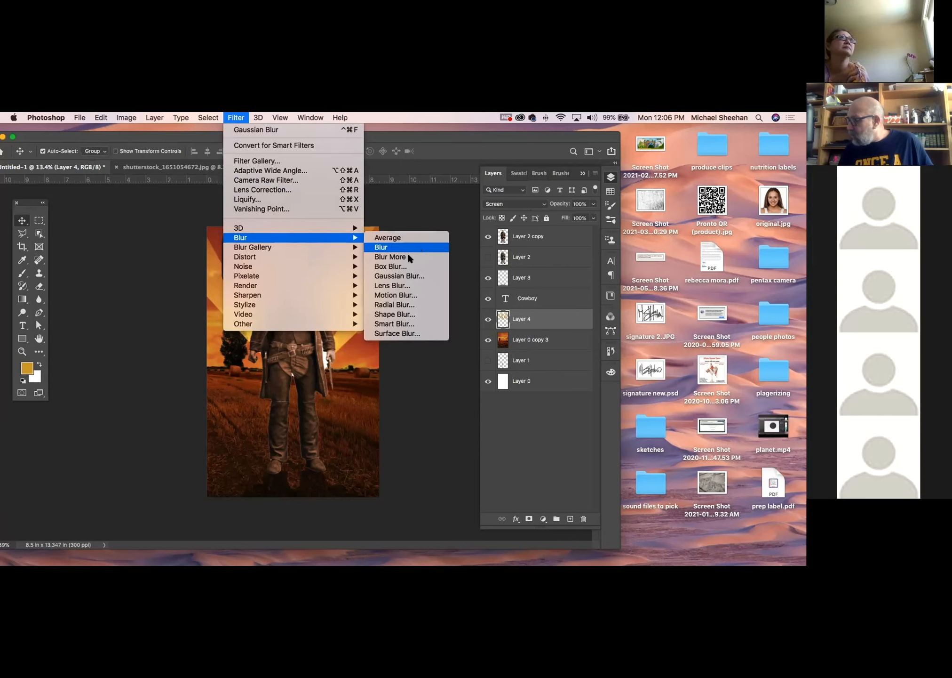
click(401, 277)
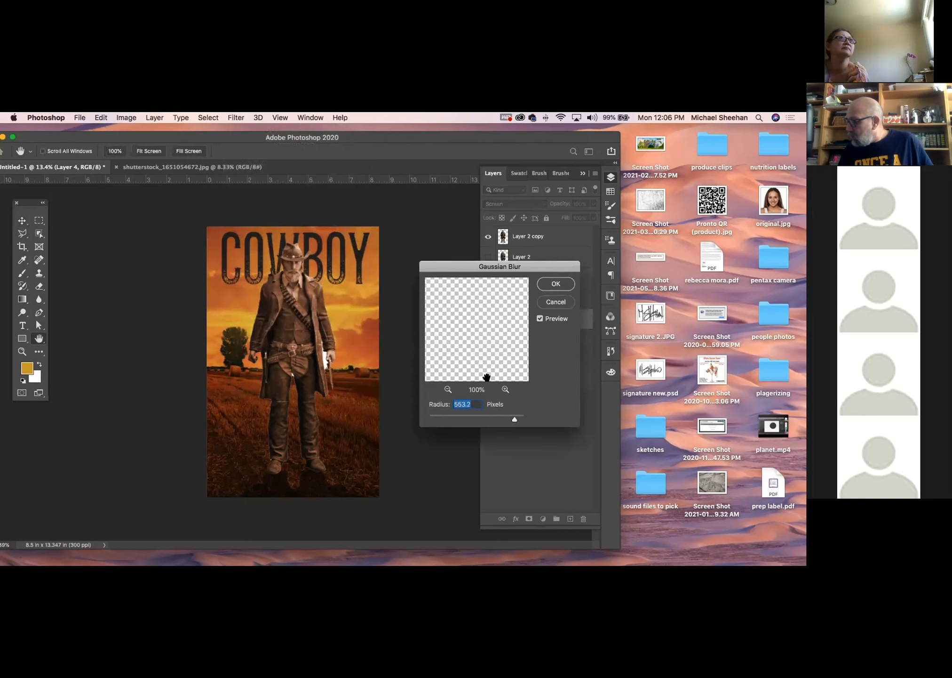
drag(508, 413, 482, 419)
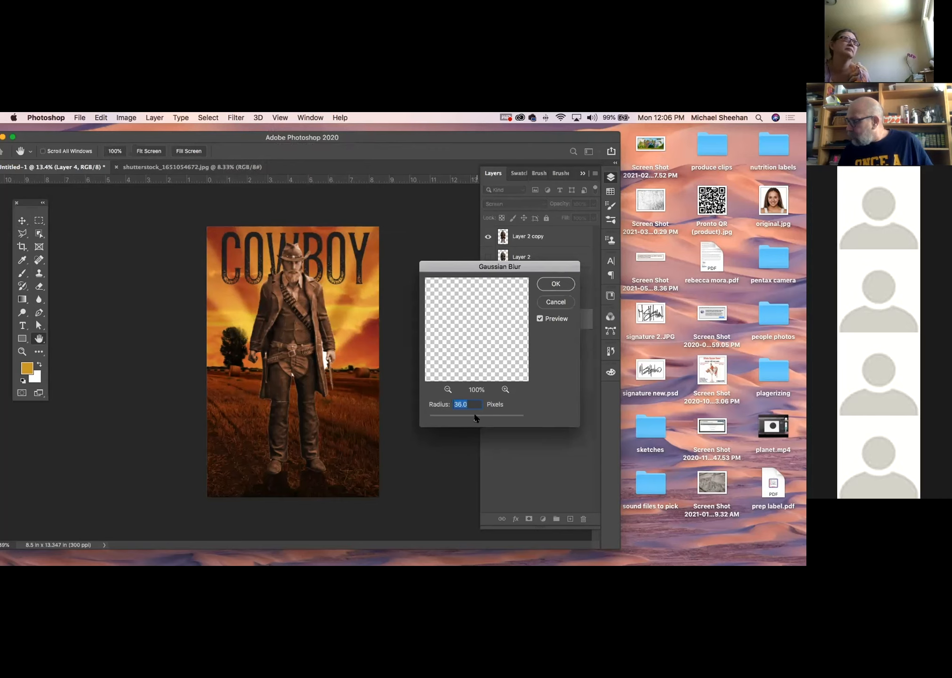
drag(475, 415, 482, 416)
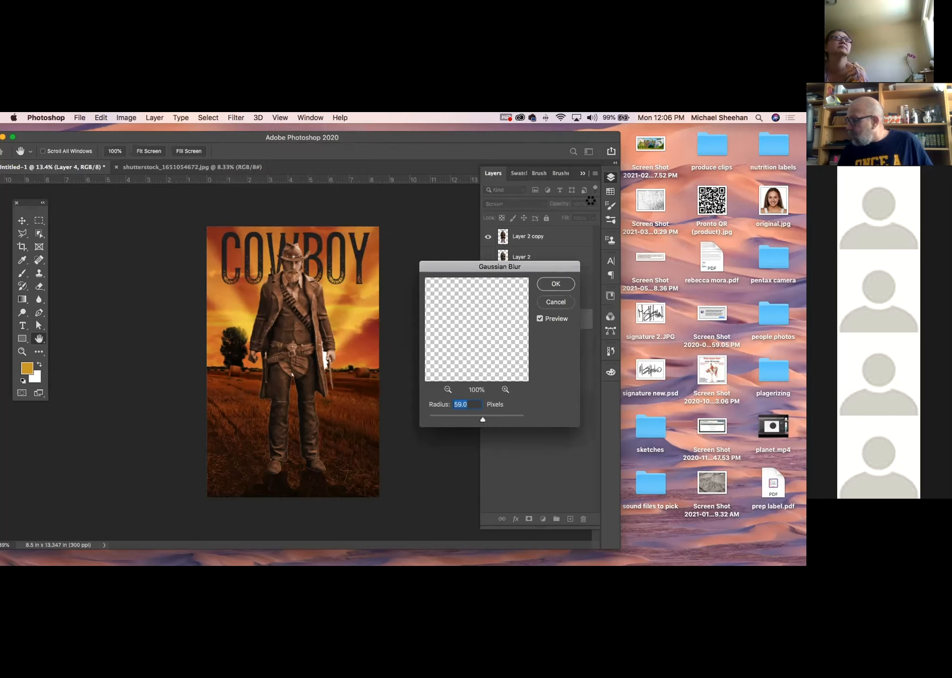
click(555, 283)
Step: Lower the opacity of the blurred rays on Layer 4 to about 68%
click(593, 204)
drag(593, 216, 581, 215)
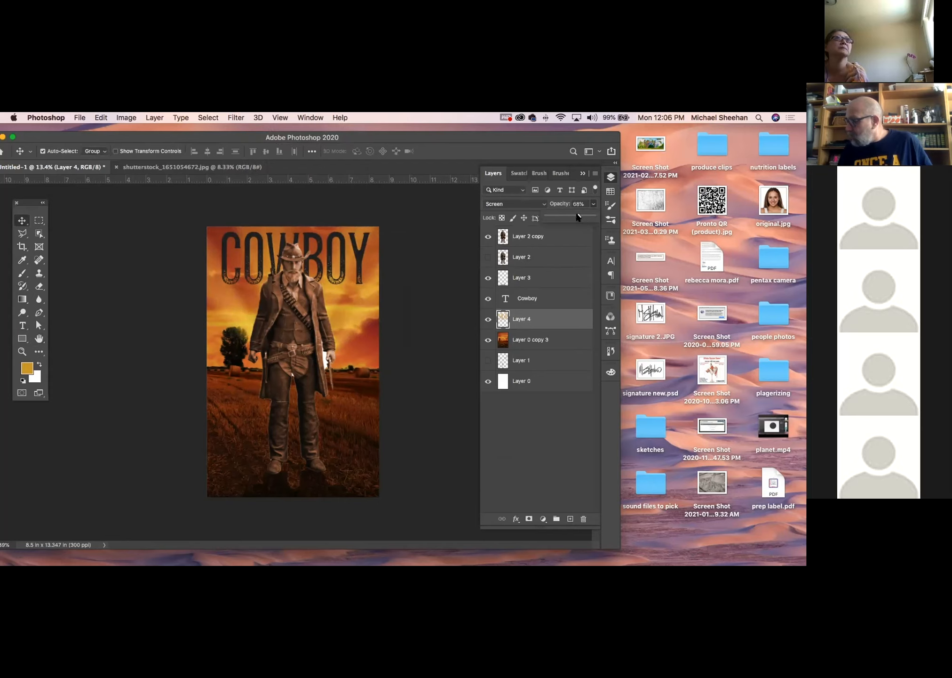
click(277, 305)
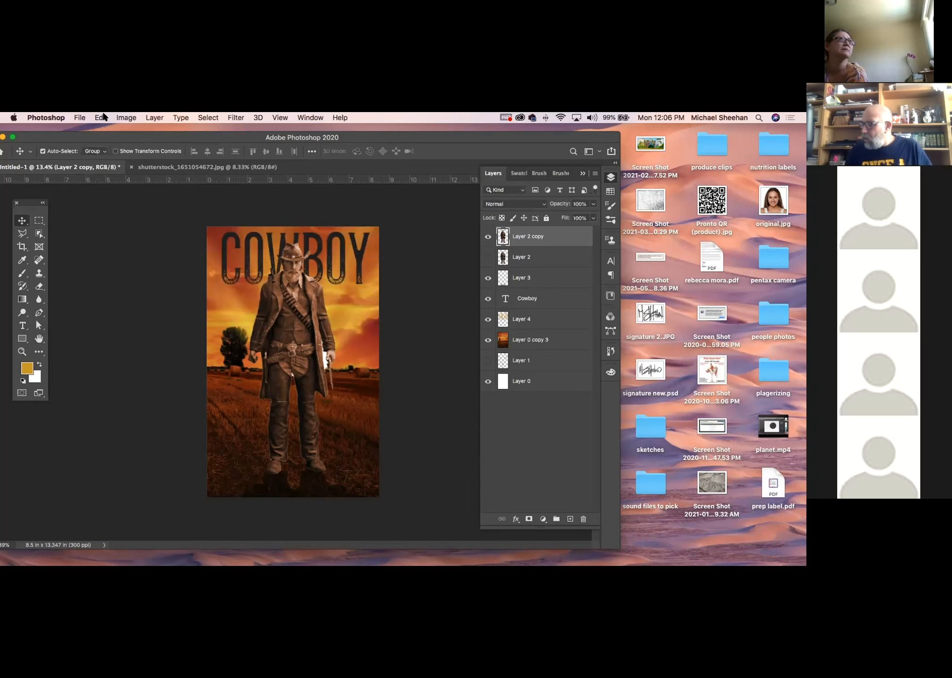
Step: Create a new Letter document, 8.5 x 11 in at 300 ppi, in RGB Color with a white background
key(ctrl+Tab)
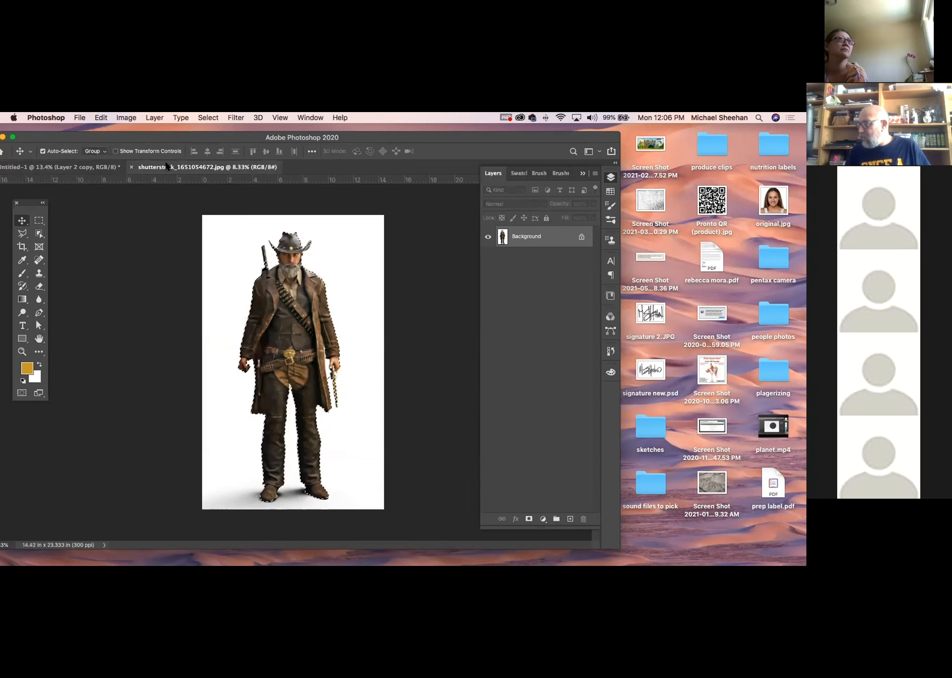
click(88, 117)
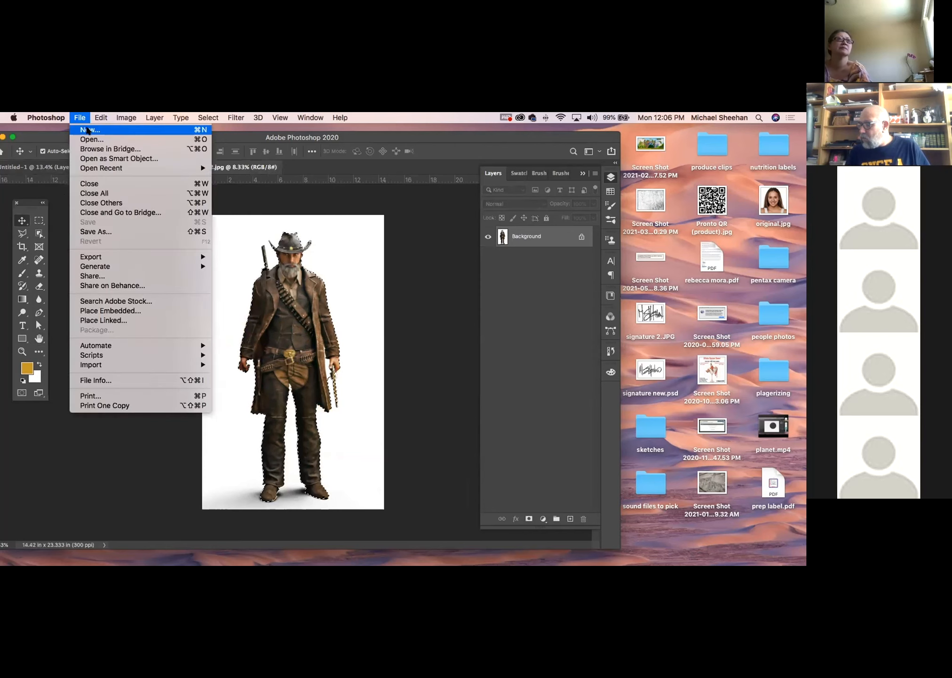
click(86, 127)
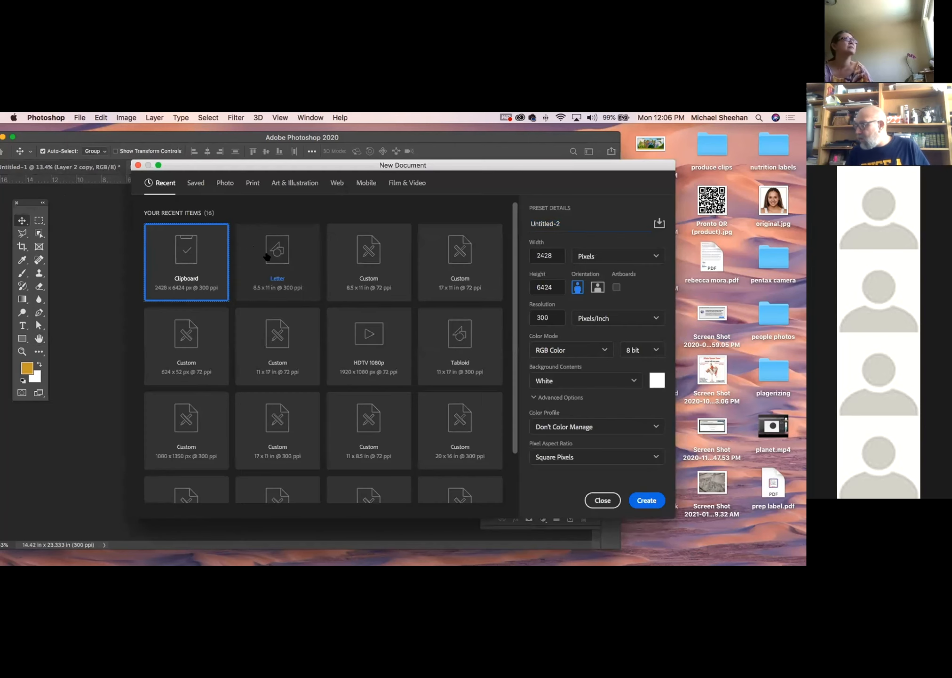
click(267, 258)
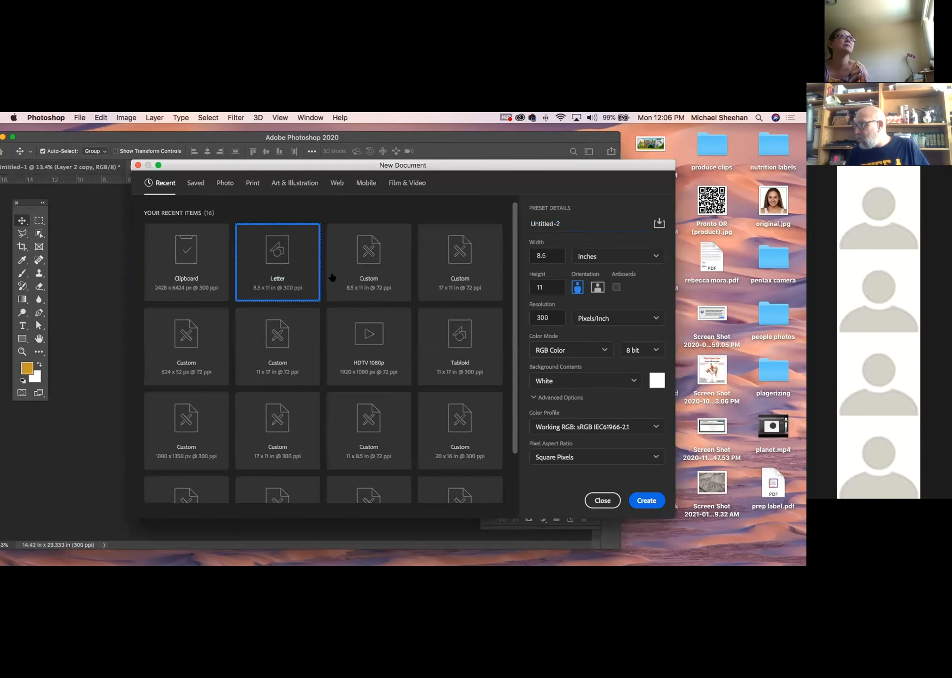
click(644, 499)
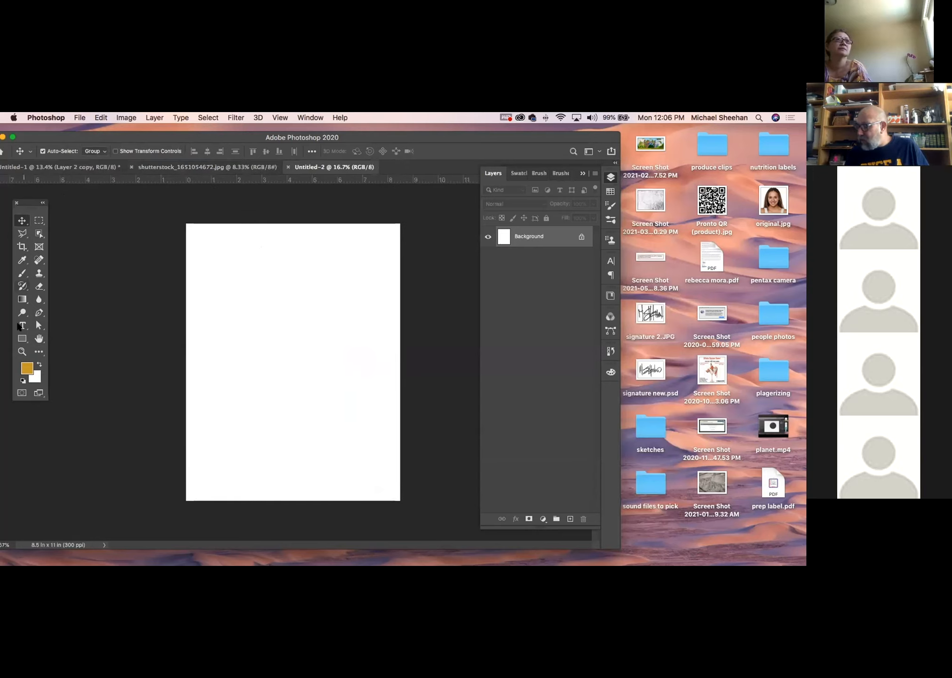
Step: Add the placeholder text Lorem Ipsum near the top of the blank page and shift it slightly down and right
click(21, 325)
click(212, 256)
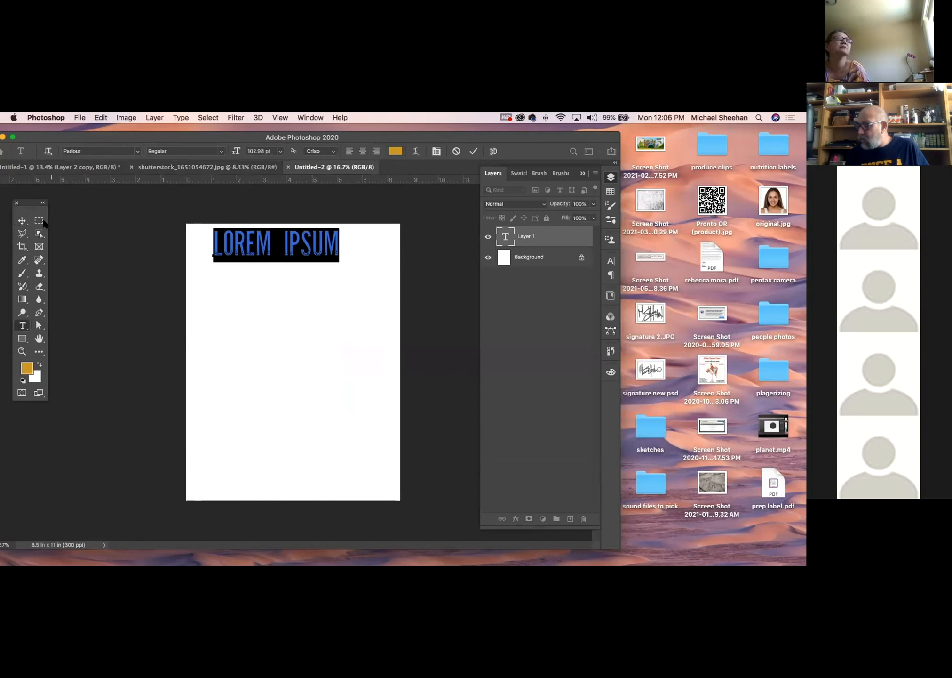
click(21, 220)
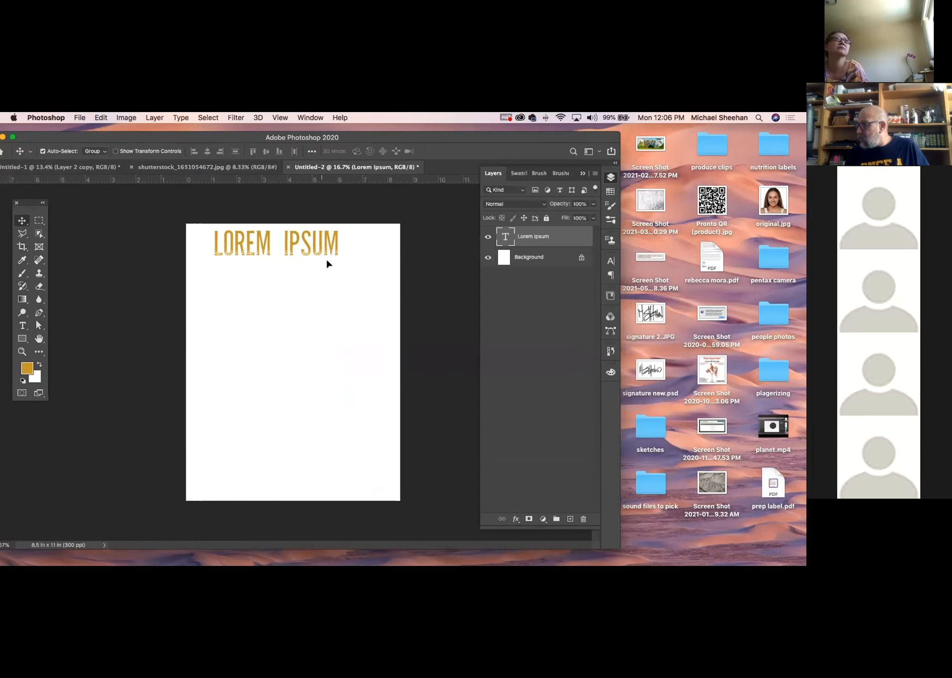
drag(334, 245, 345, 262)
Step: Change the font of the Lorem Ipsum text to Gastro Pub Filled
double_click(506, 234)
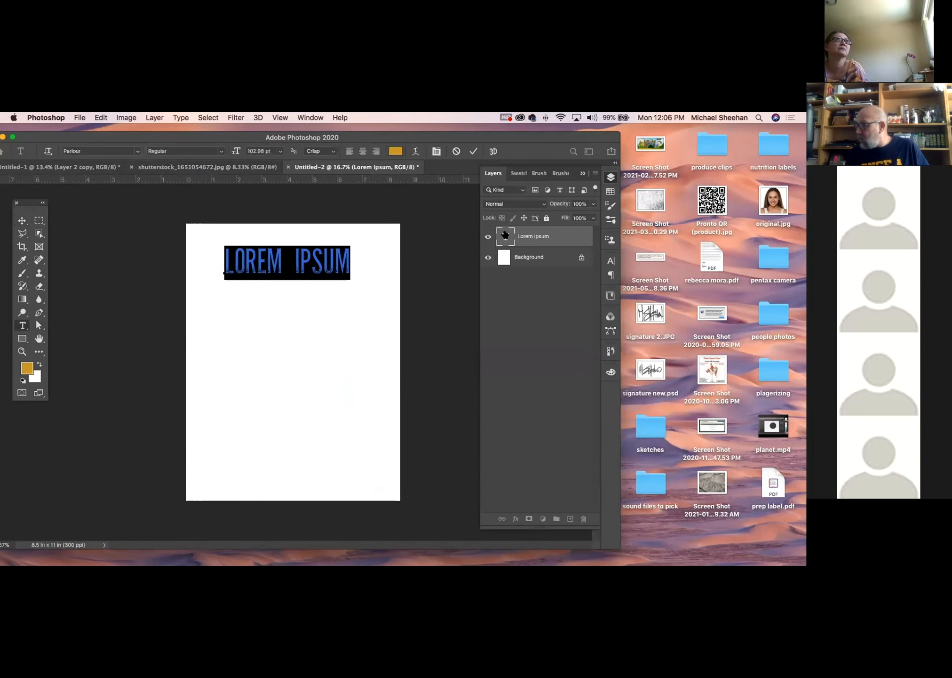
click(93, 151)
text(gastr)
key(Return)
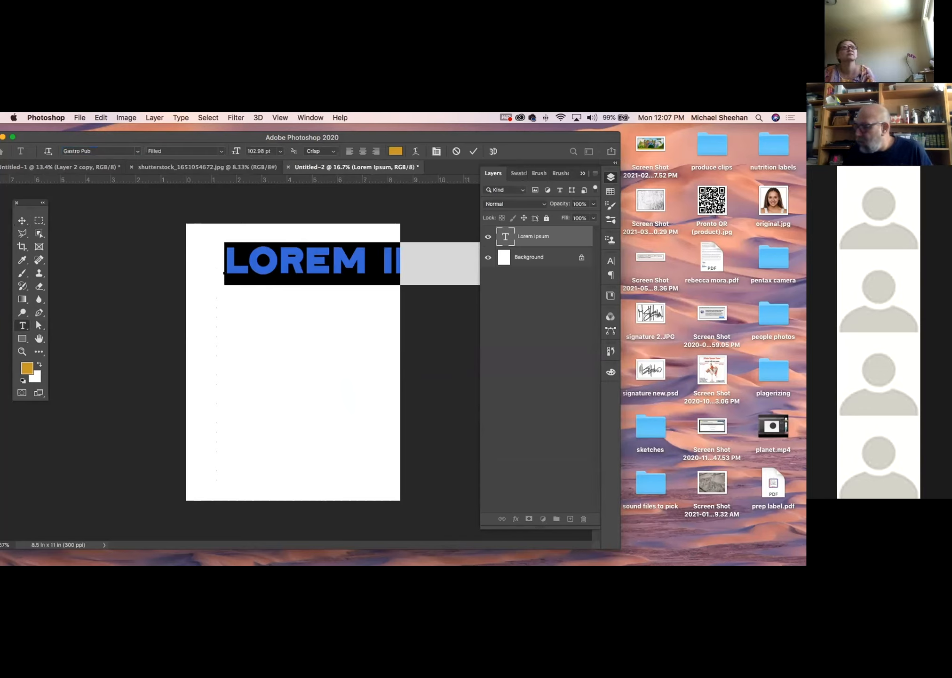
Step: Scale and reposition the Lorem Ipsum text so it spans almost the full page width along the top edge
click(22, 221)
drag(300, 265, 278, 264)
key(super+t)
drag(190, 236, 265, 252)
drag(368, 265, 295, 251)
click(22, 220)
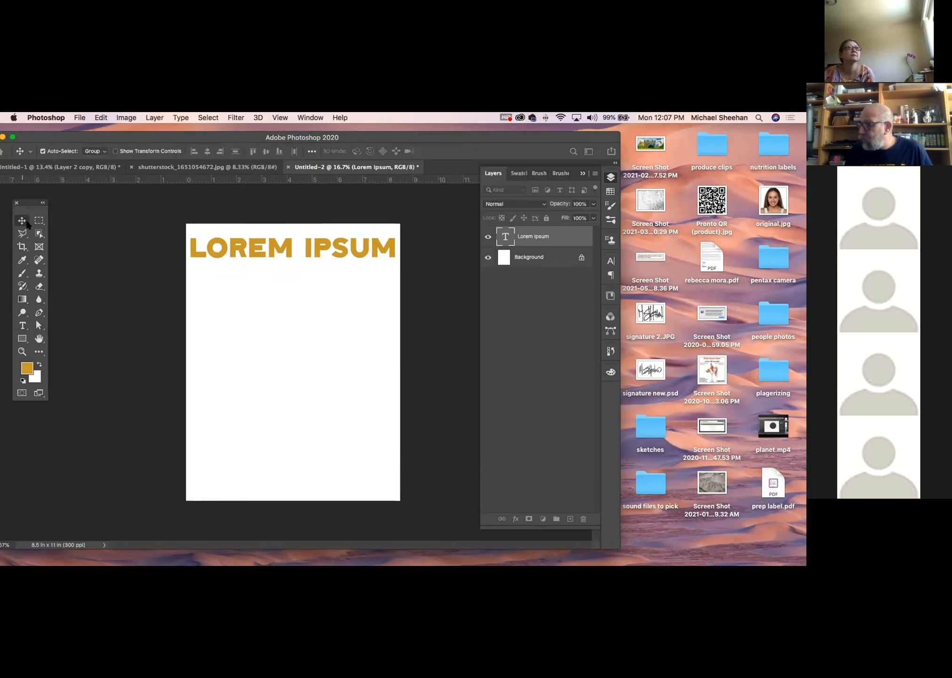
Step: Fill the Background layer with a medium gray from the Grayscale swatches
click(539, 259)
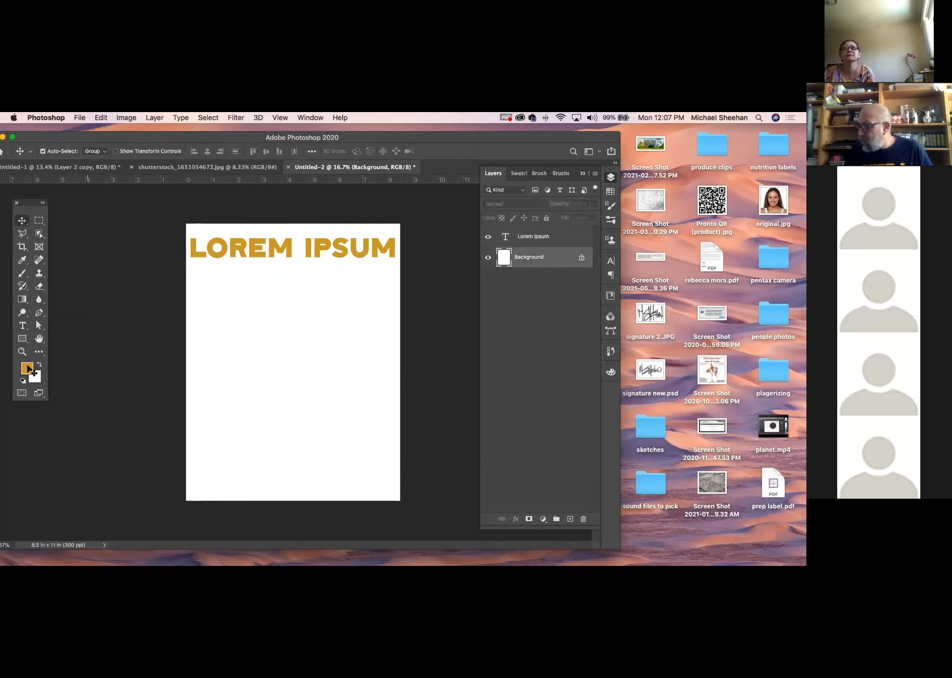
click(610, 191)
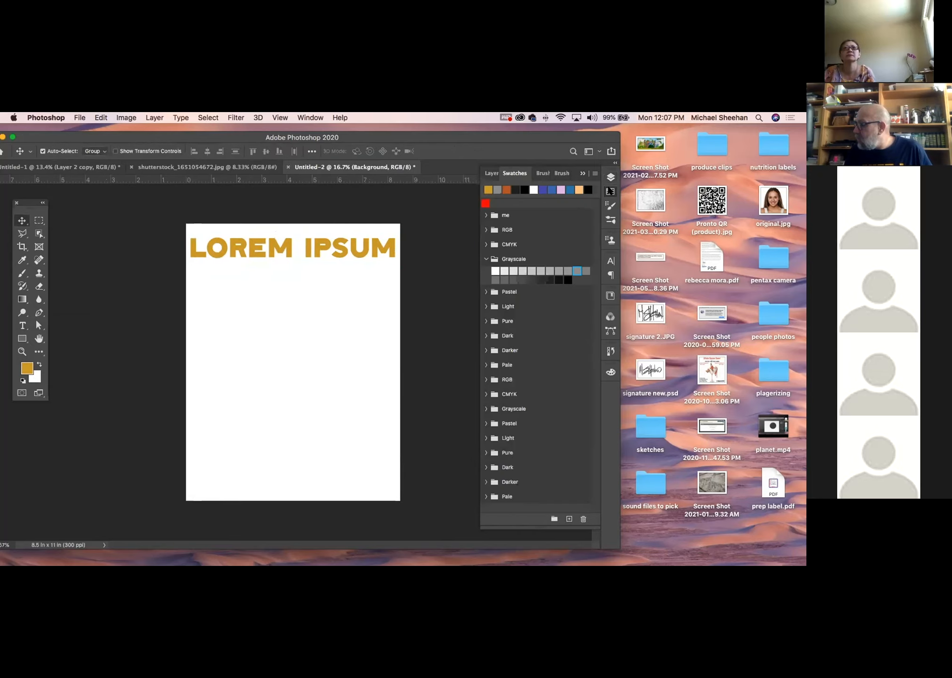
click(563, 271)
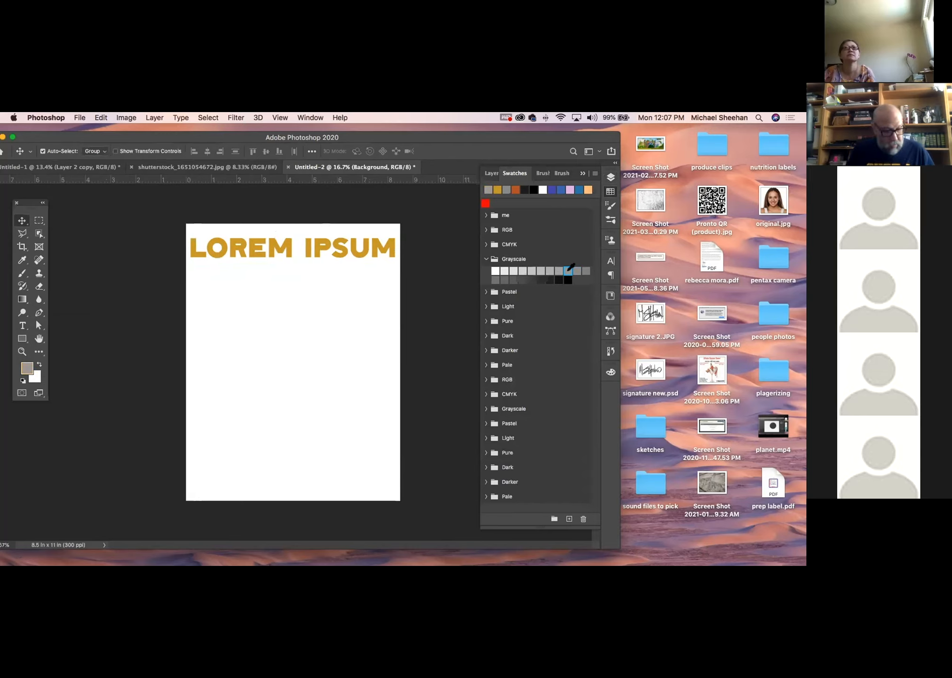
key(alt+BackSpace)
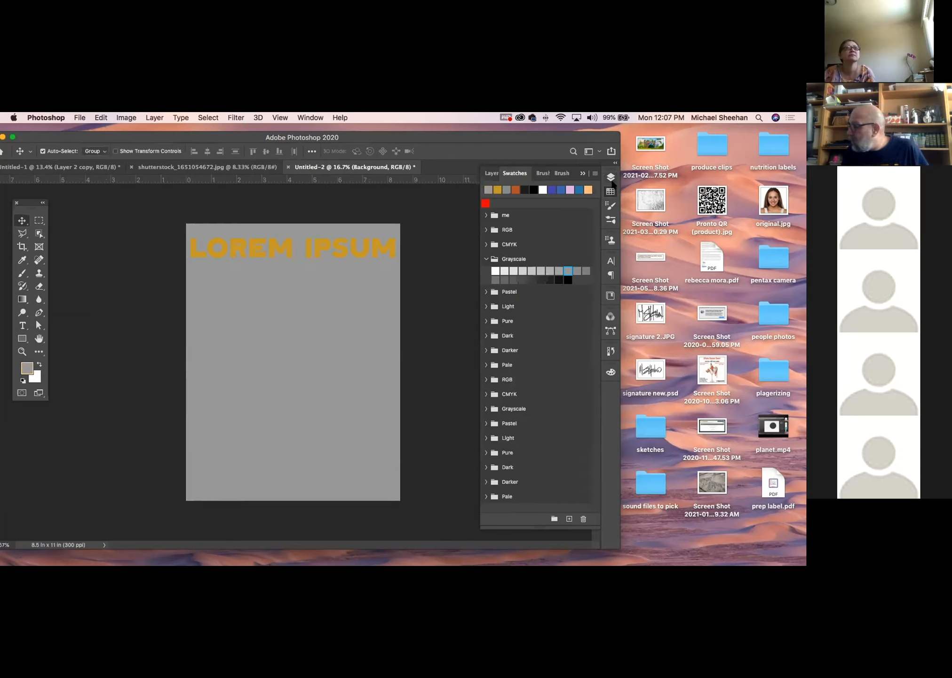
click(610, 178)
Step: Add a Drop Shadow layer style to the Lorem Ipsum text, keeping its settings dialog clear of the lettering
click(538, 239)
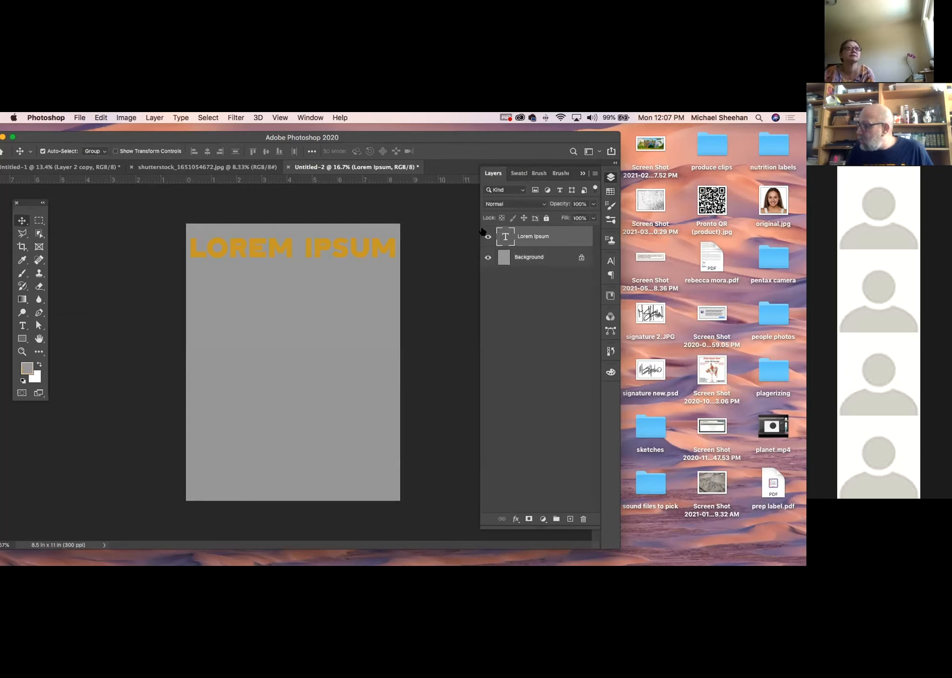
double_click(503, 242)
click(558, 329)
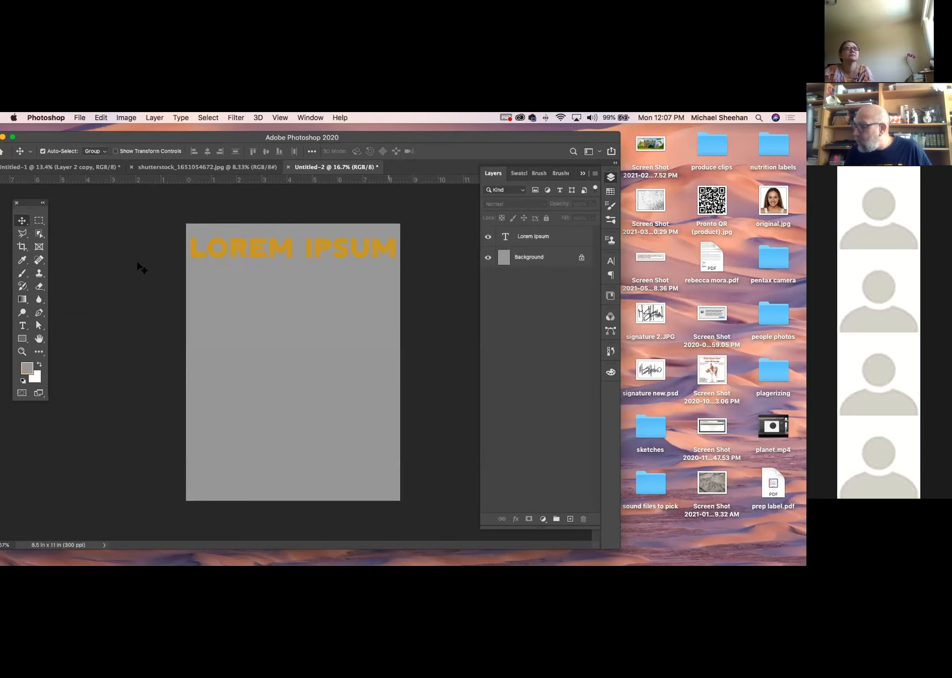
click(231, 251)
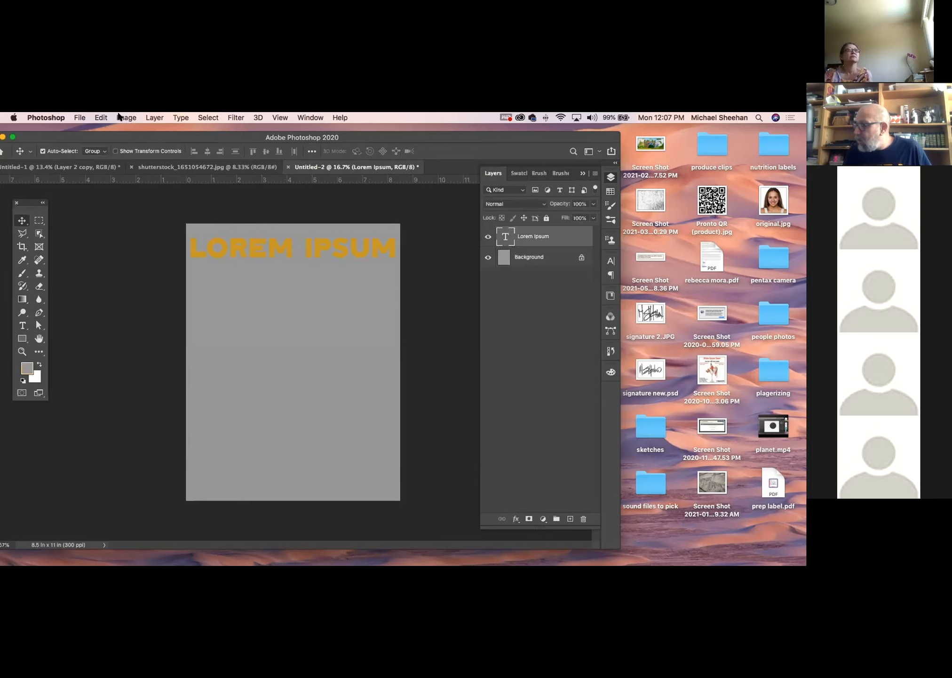
click(155, 117)
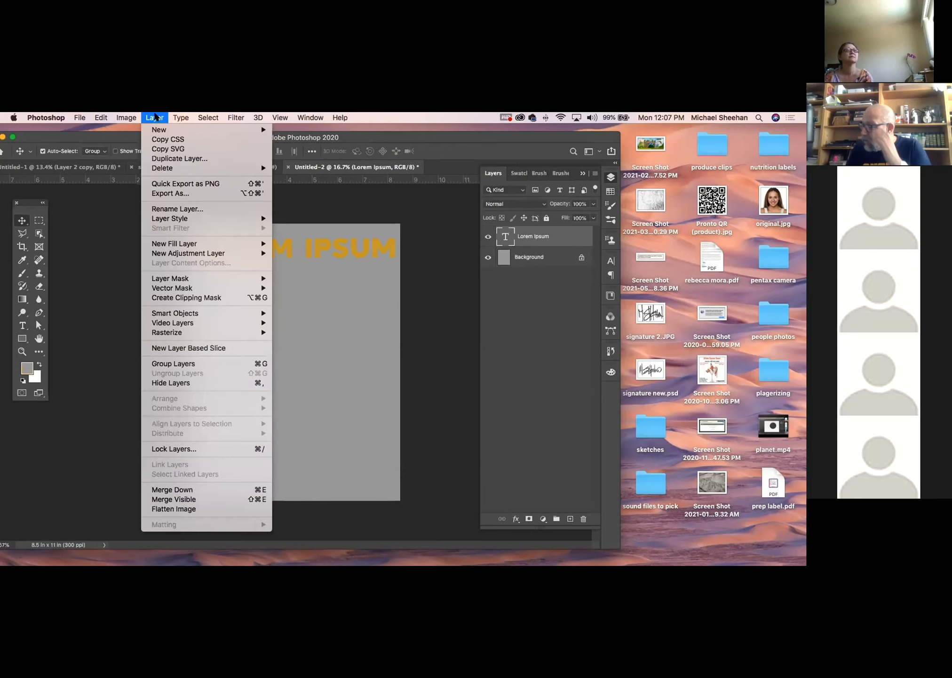
mouse_move(182, 218)
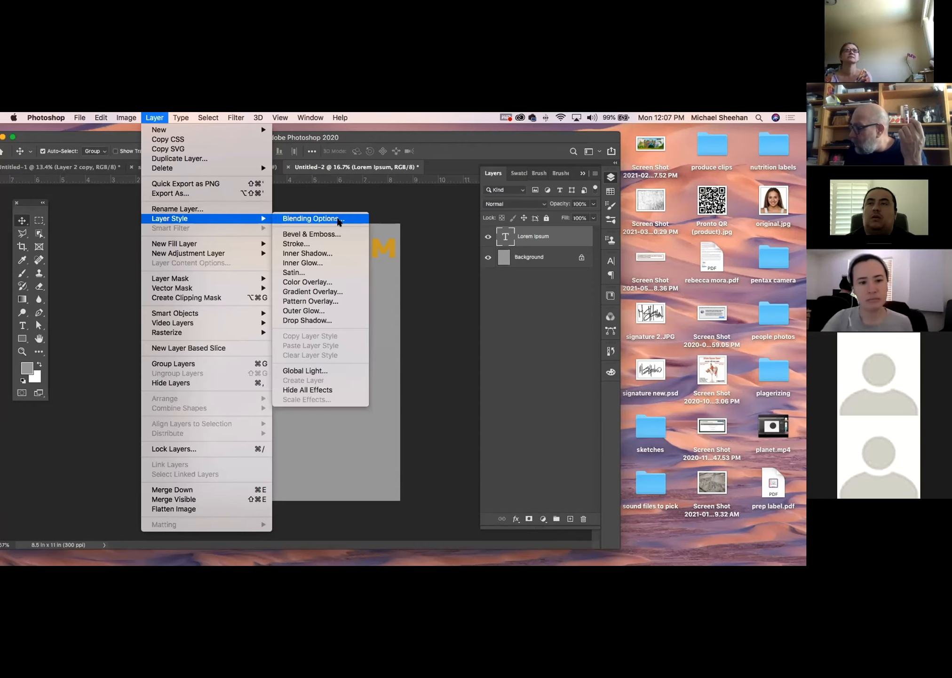
click(316, 321)
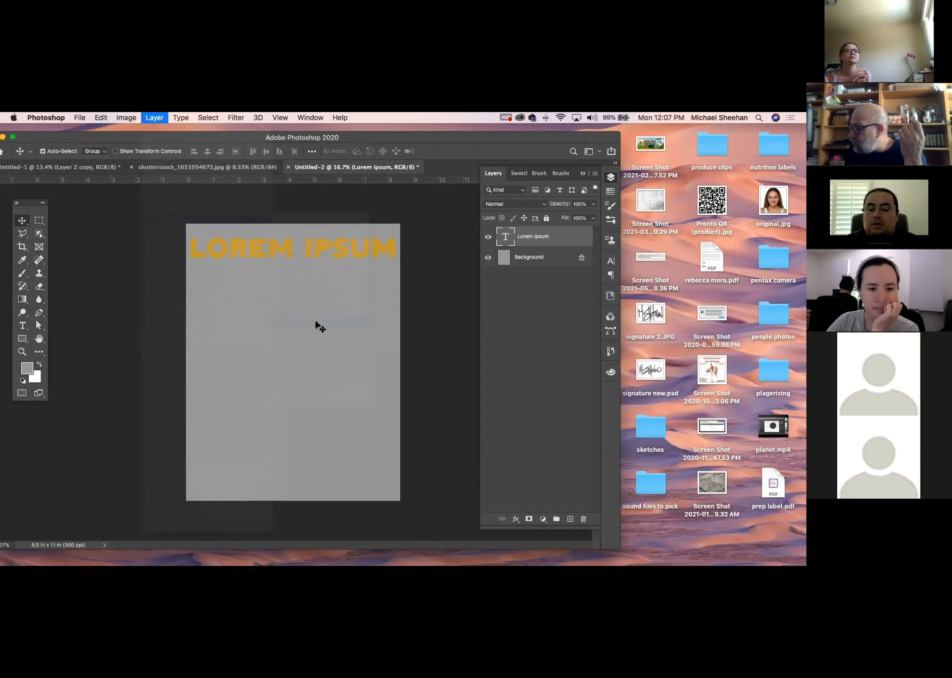
drag(379, 237, 656, 176)
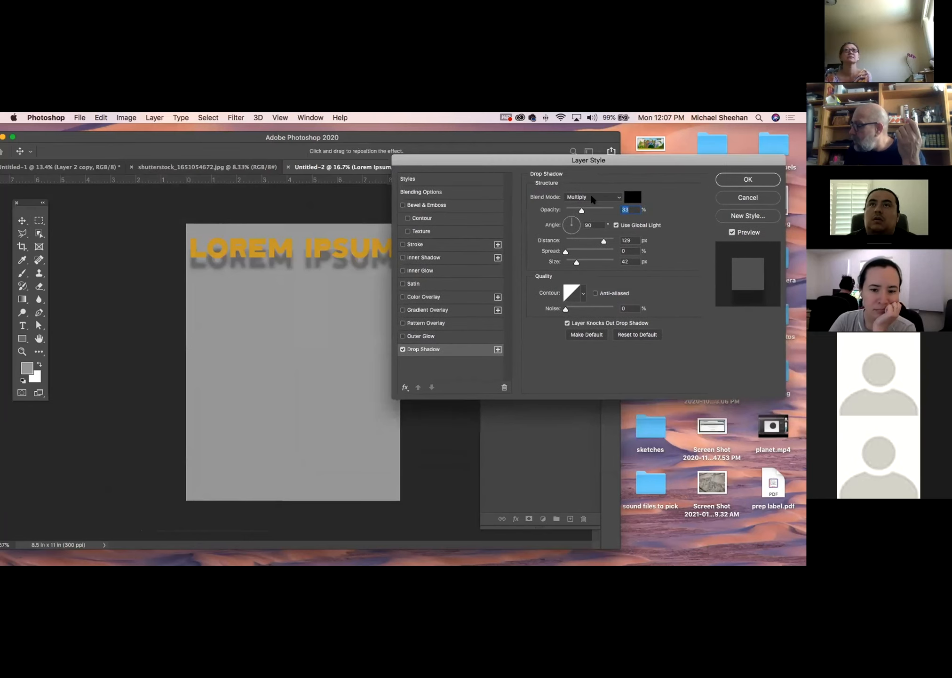
Step: Set the drop shadow to Normal blend mode with 26% opacity and a 102° angle
drag(578, 211, 576, 210)
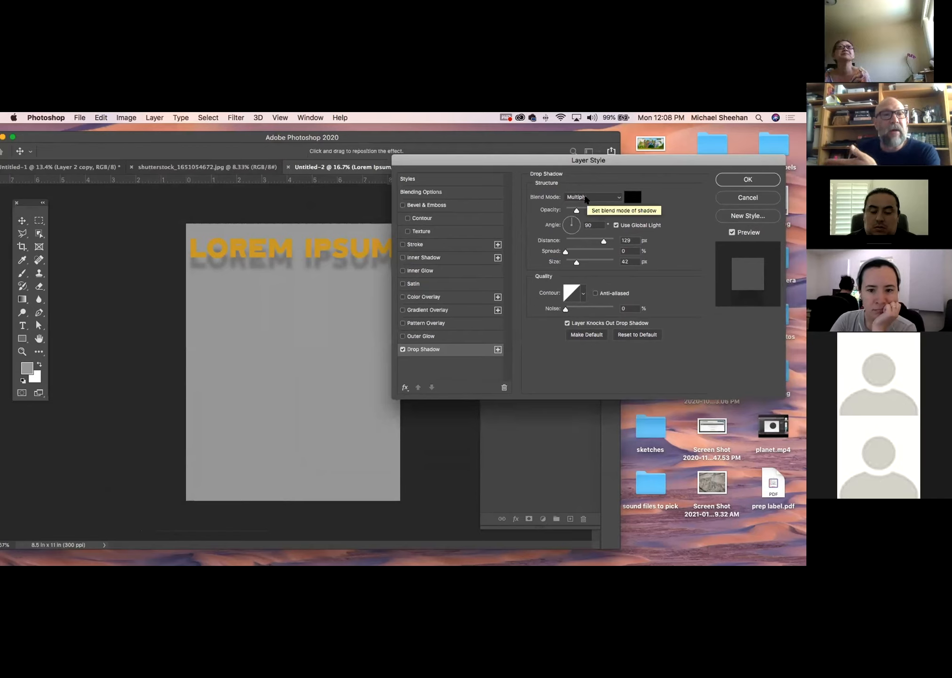
click(586, 199)
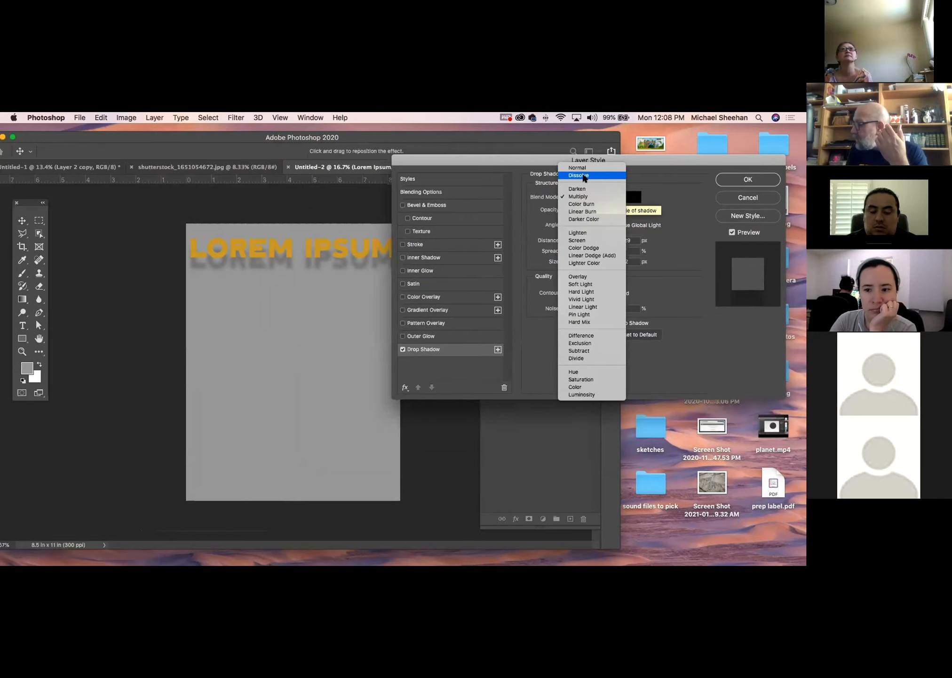
click(582, 167)
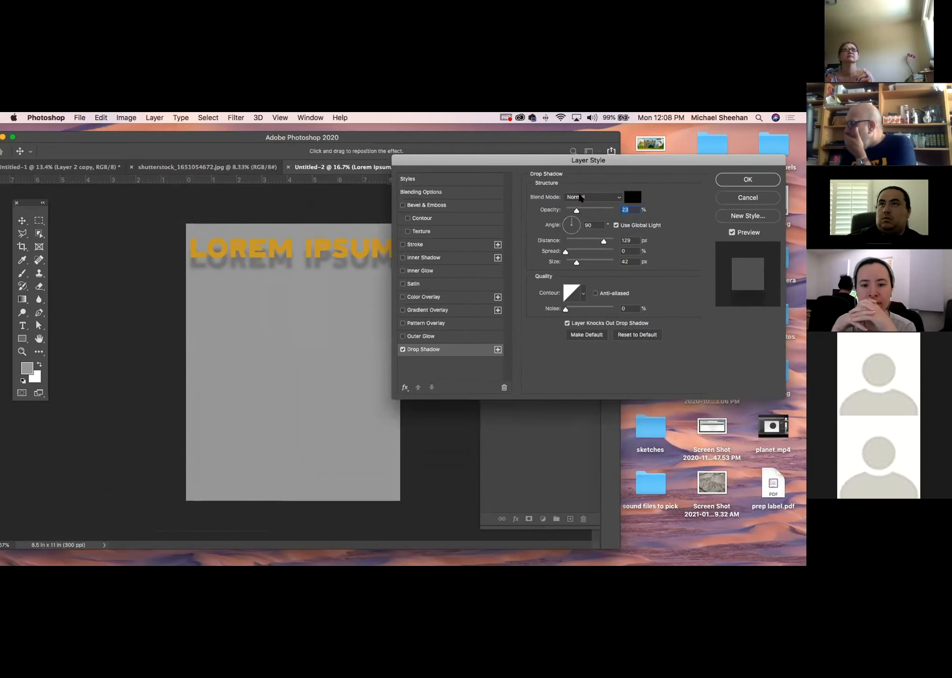
drag(577, 210, 575, 211)
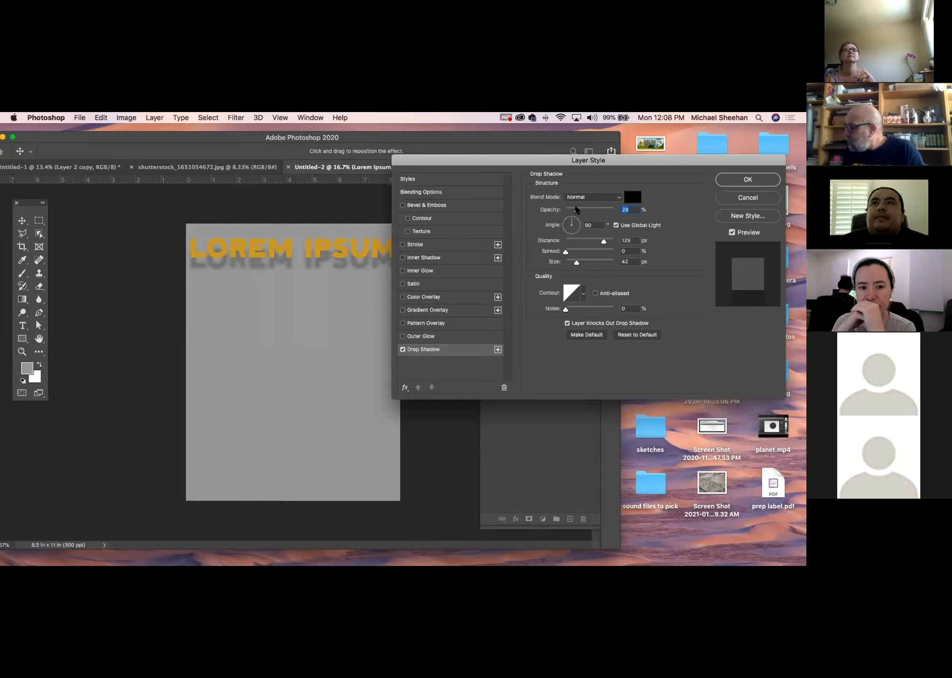
mouse_move(572, 221)
mouse_down()
mouse_move(589, 215)
mouse_move(601, 228)
mouse_move(578, 207)
mouse_move(568, 214)
mouse_up()
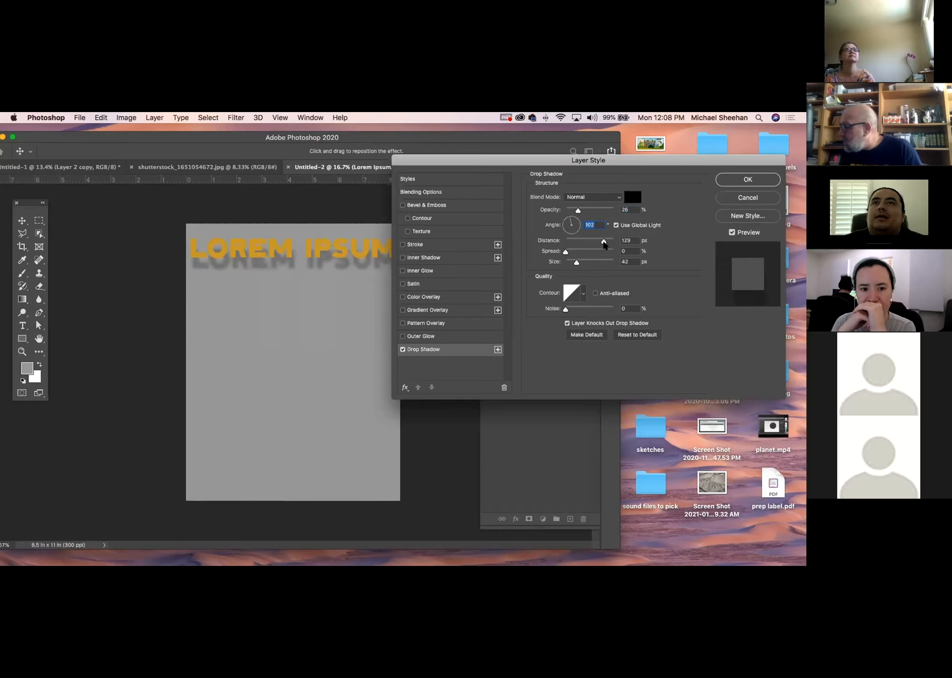
Step: Set the drop shadow's distance to 77 px, spread to 10% and size to 24 px, and apply the effect
mouse_move(600, 241)
mouse_down()
mouse_move(578, 240)
mouse_move(596, 241)
mouse_up()
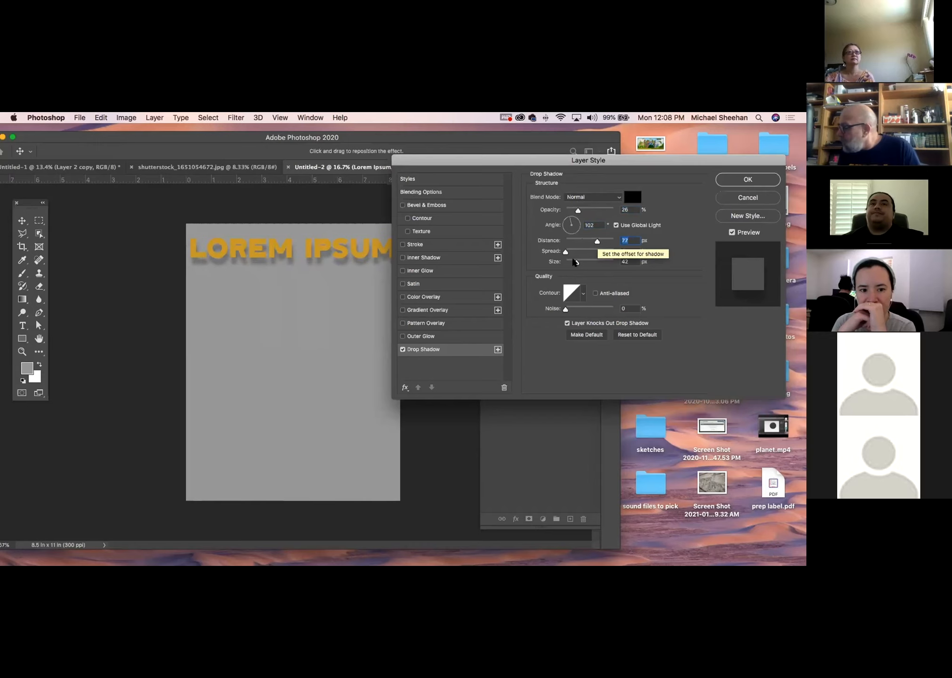
mouse_move(564, 251)
mouse_down()
mouse_move(595, 253)
mouse_move(570, 251)
mouse_up()
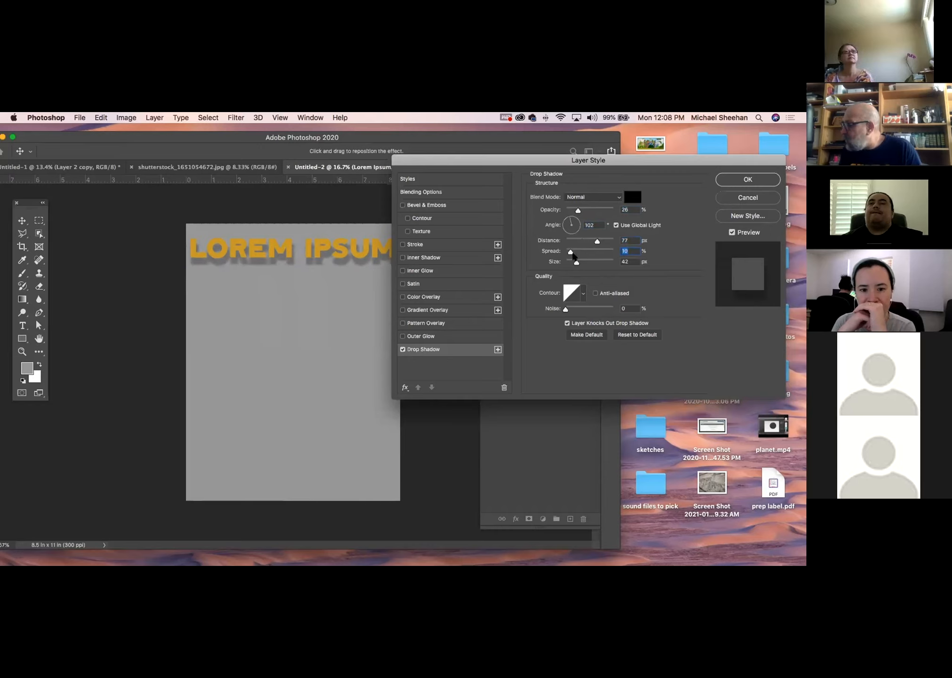
drag(574, 262, 580, 262)
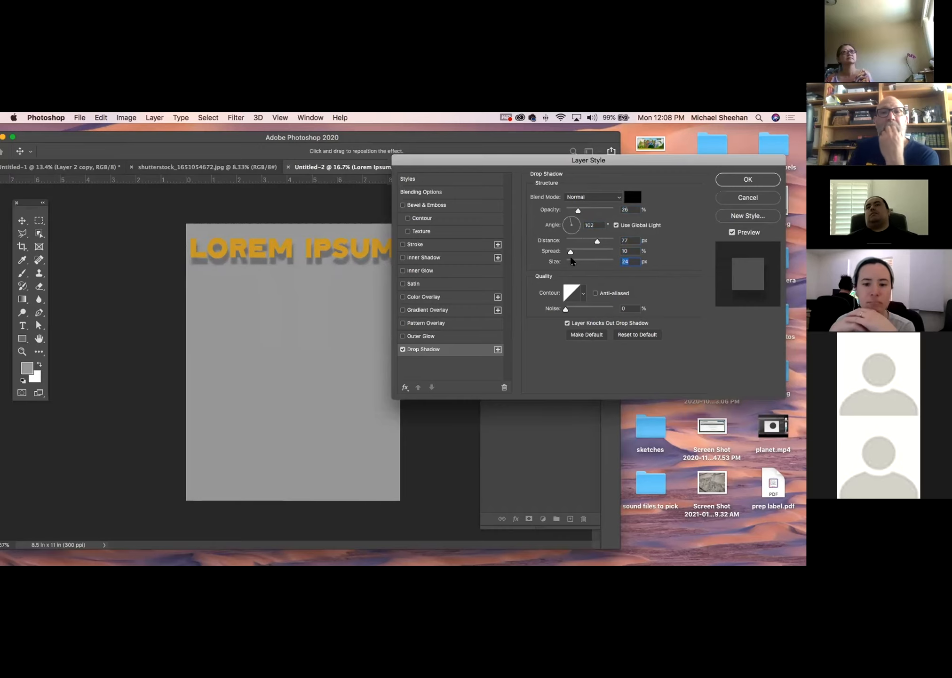
click(583, 295)
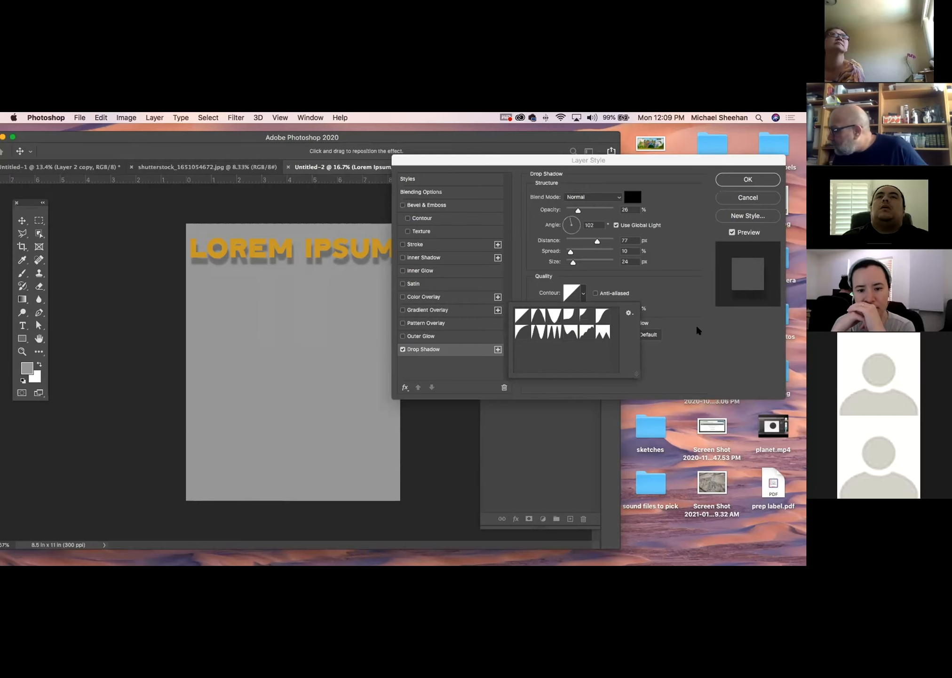
click(706, 334)
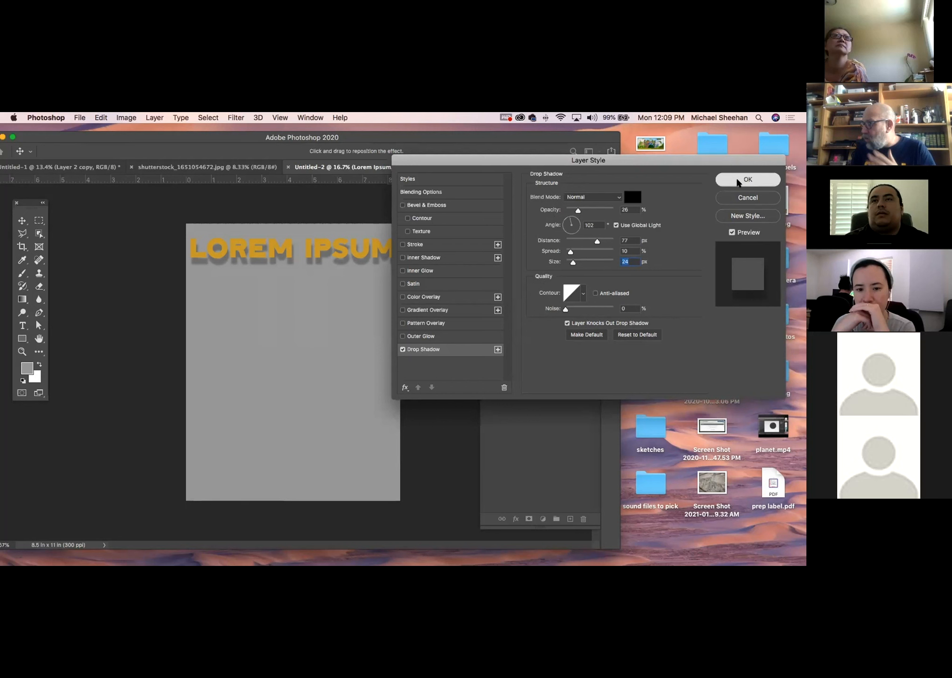
click(740, 179)
Step: Add a Bevel & Emboss effect to the Lorem Ipsum text and bring the lettering into close view
click(154, 117)
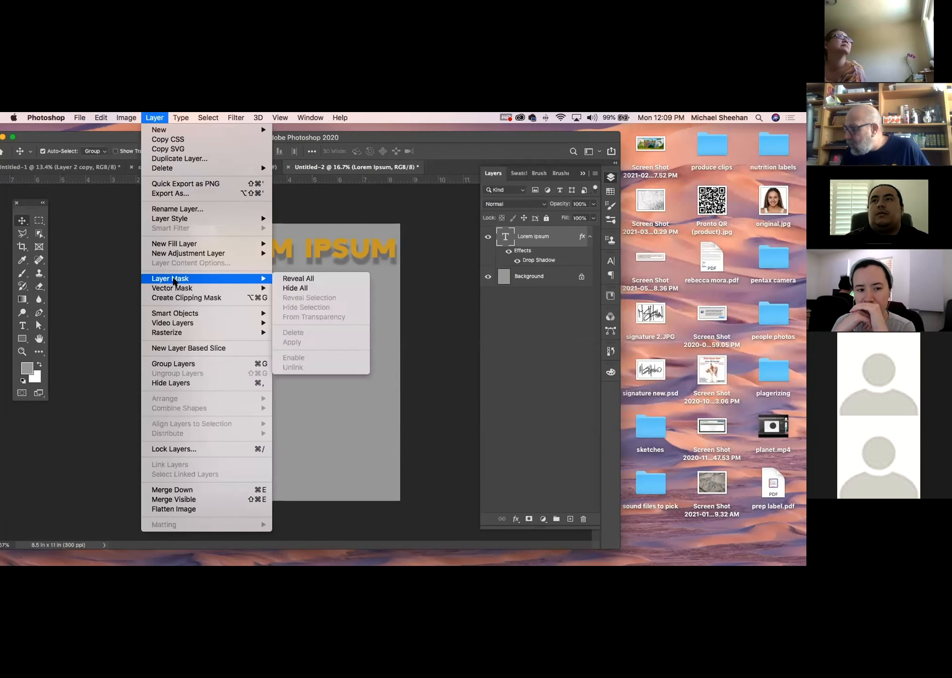
mouse_move(182, 219)
click(335, 234)
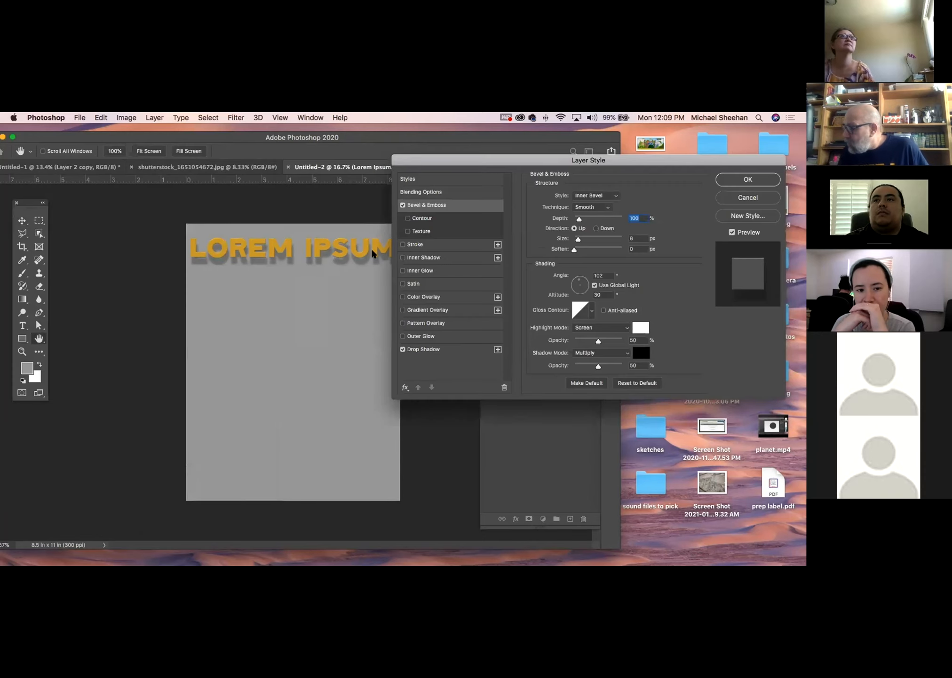
key(super+plus)
key(super+plus)
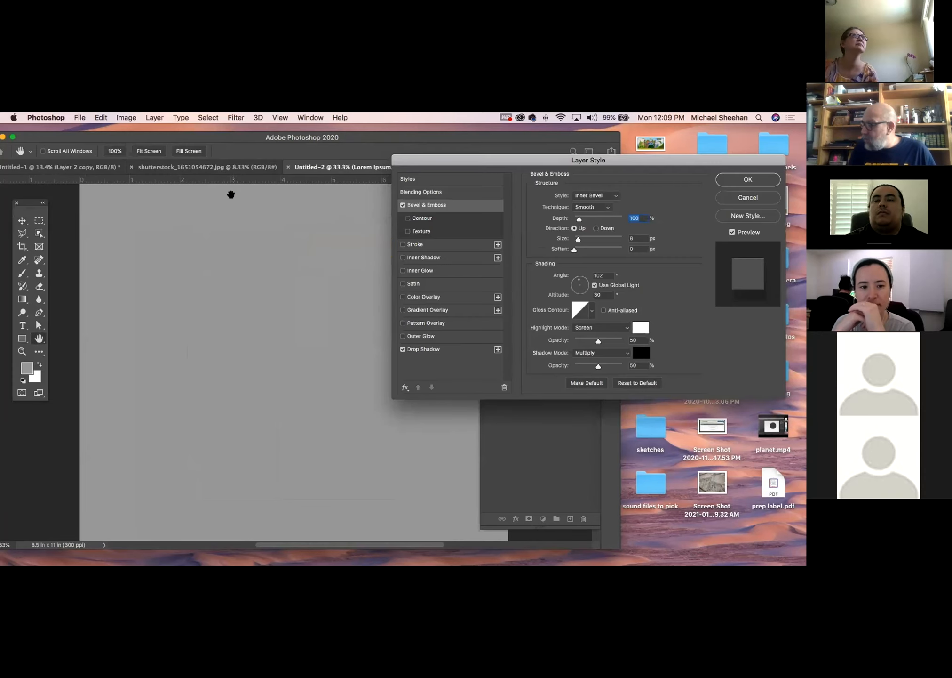
drag(238, 213, 212, 425)
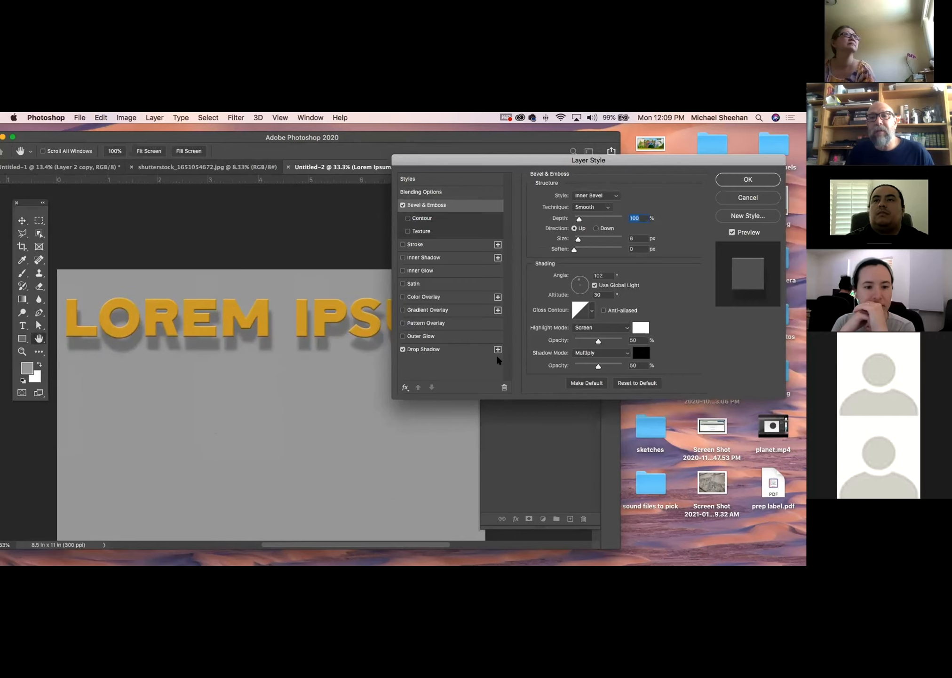
Step: Try the Emboss, Pillow Emboss and Stroke Emboss styles on the text, and settle on Outer Bevel
click(588, 196)
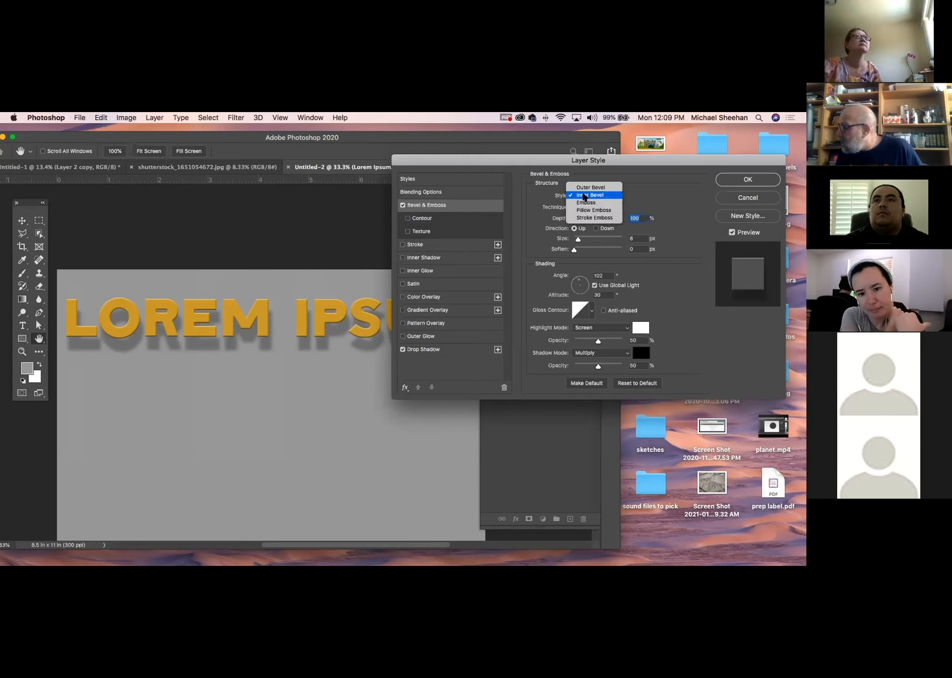
click(585, 204)
click(588, 195)
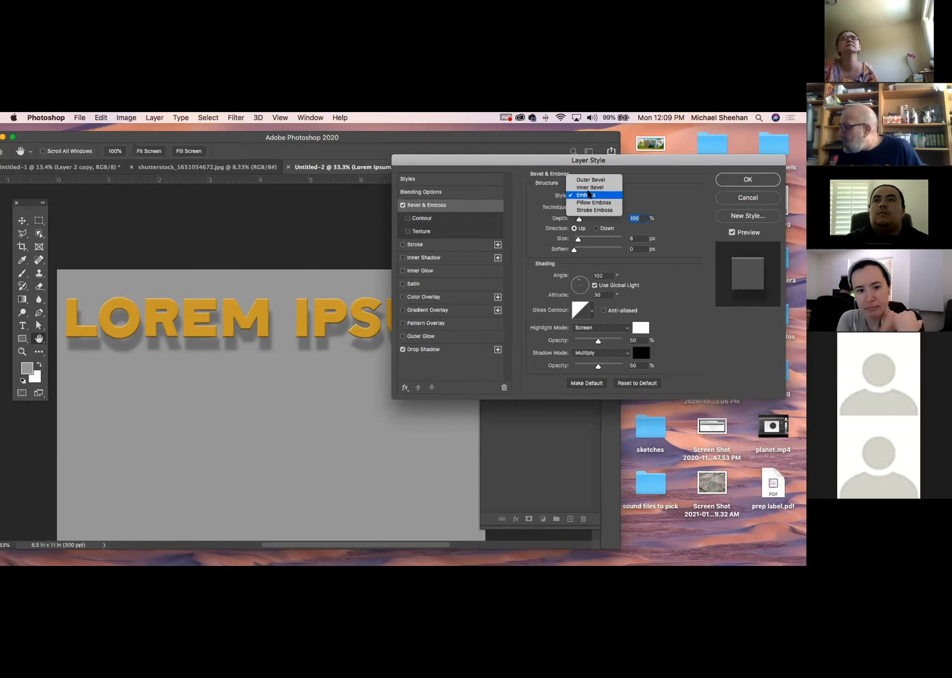
click(591, 202)
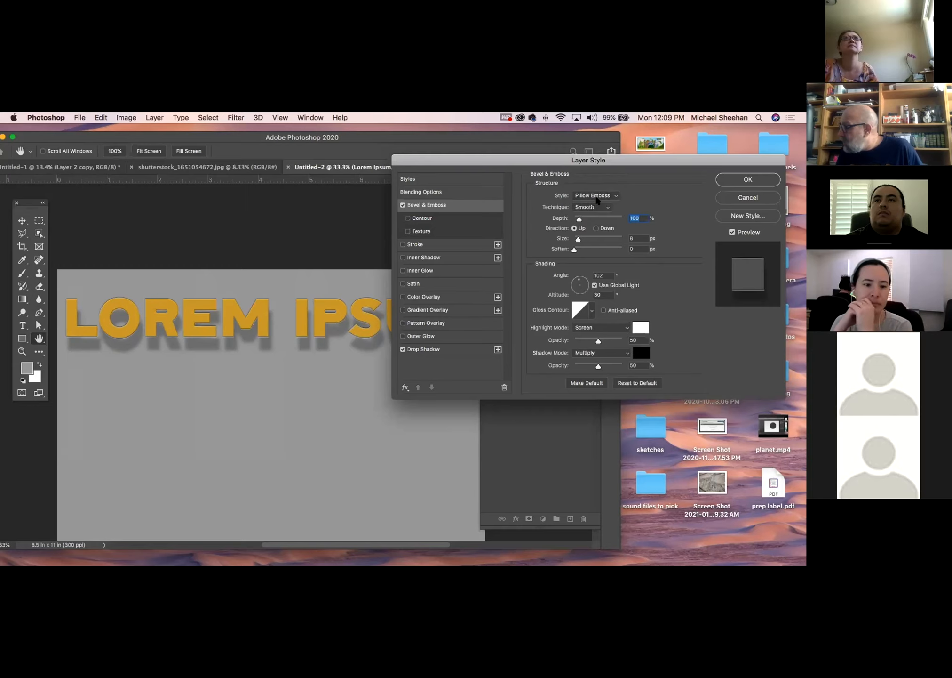
click(599, 195)
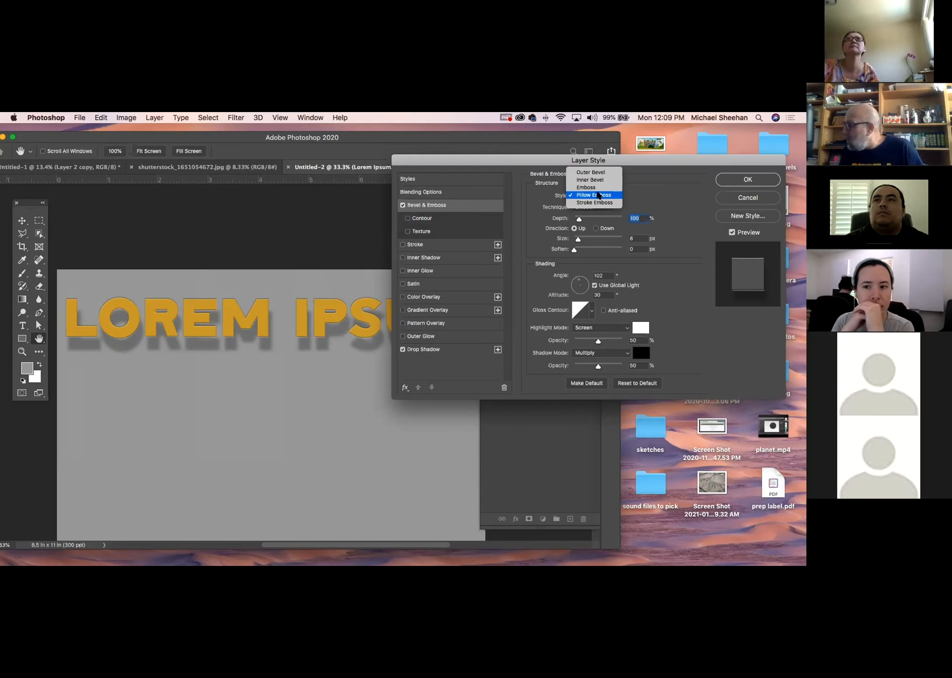
click(596, 201)
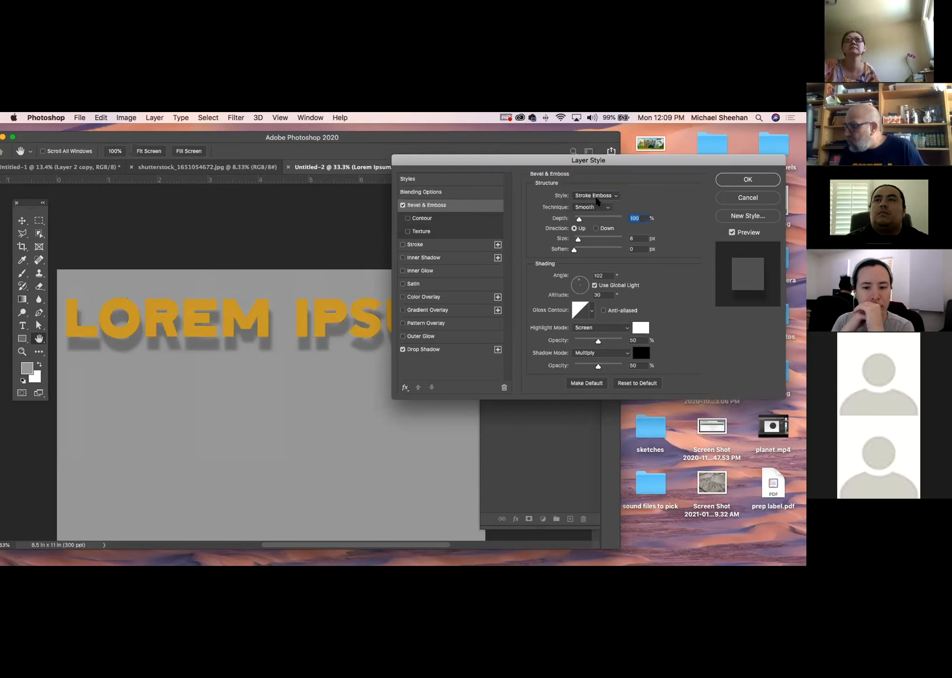
click(597, 198)
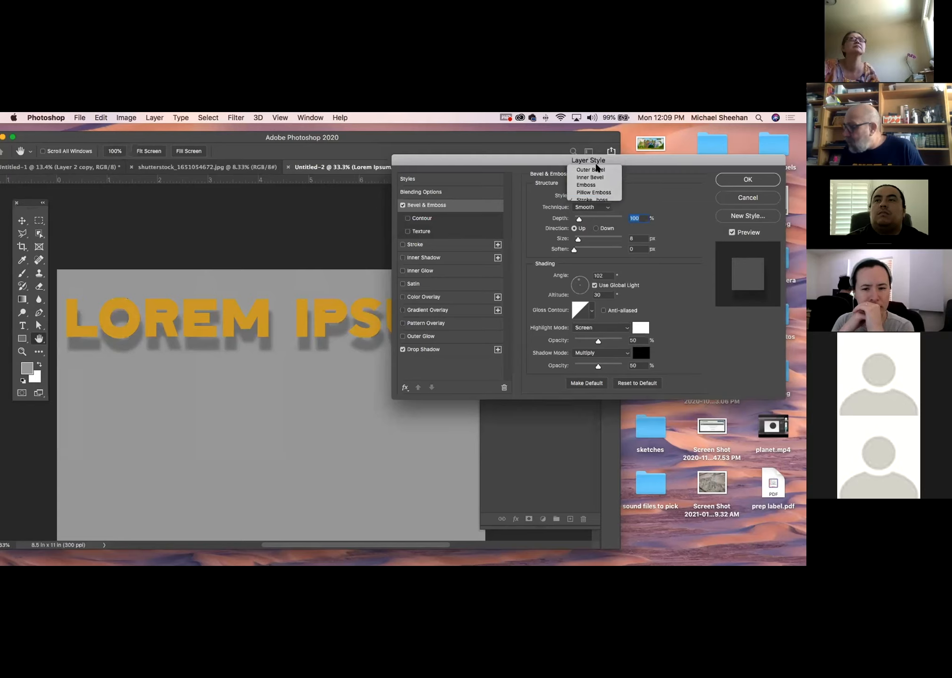
click(597, 169)
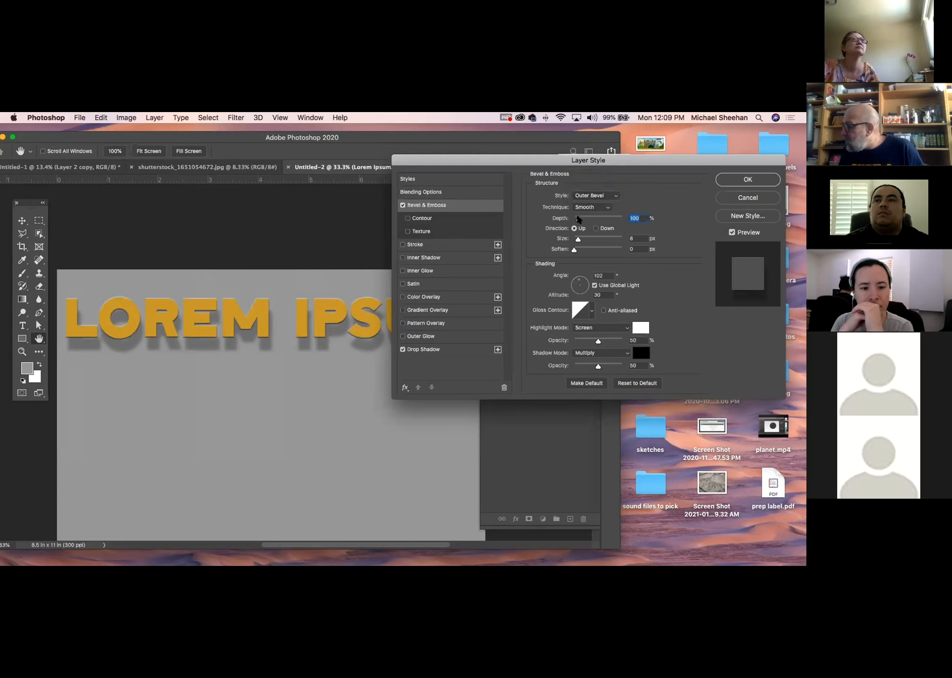
Step: Set the Outer Bevel to 459% depth, 16 px size and 4 px soften, trying other gloss contours but keeping the linear one
drag(576, 220, 653, 249)
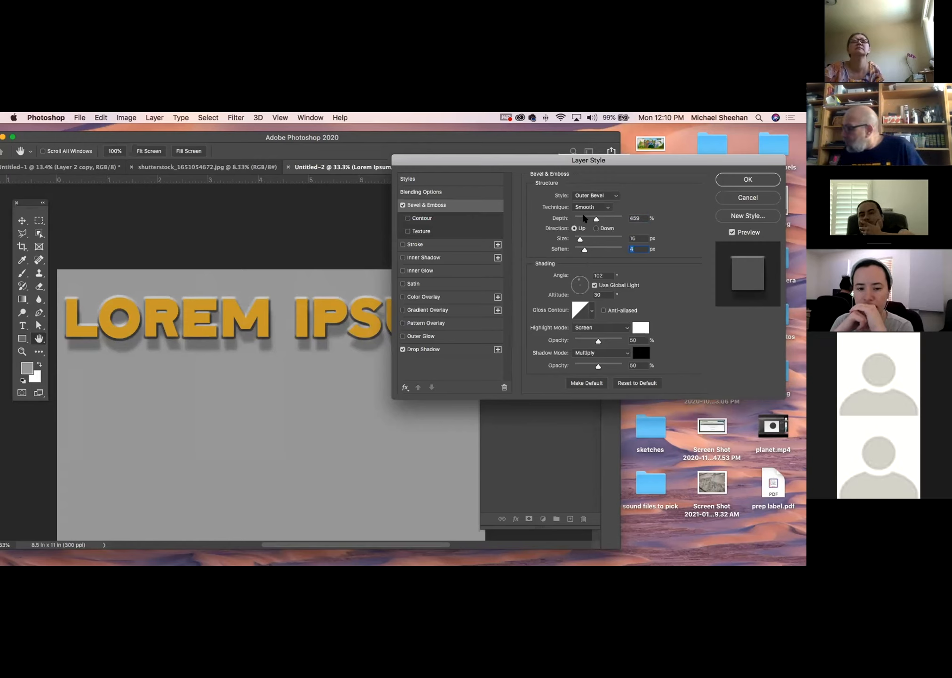
click(592, 310)
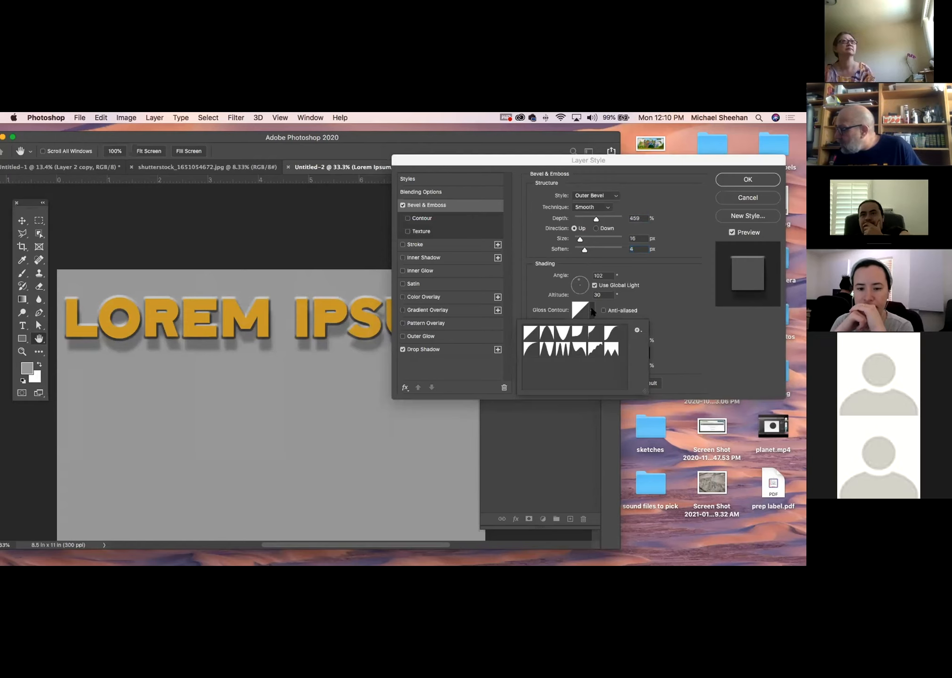
click(563, 333)
click(577, 333)
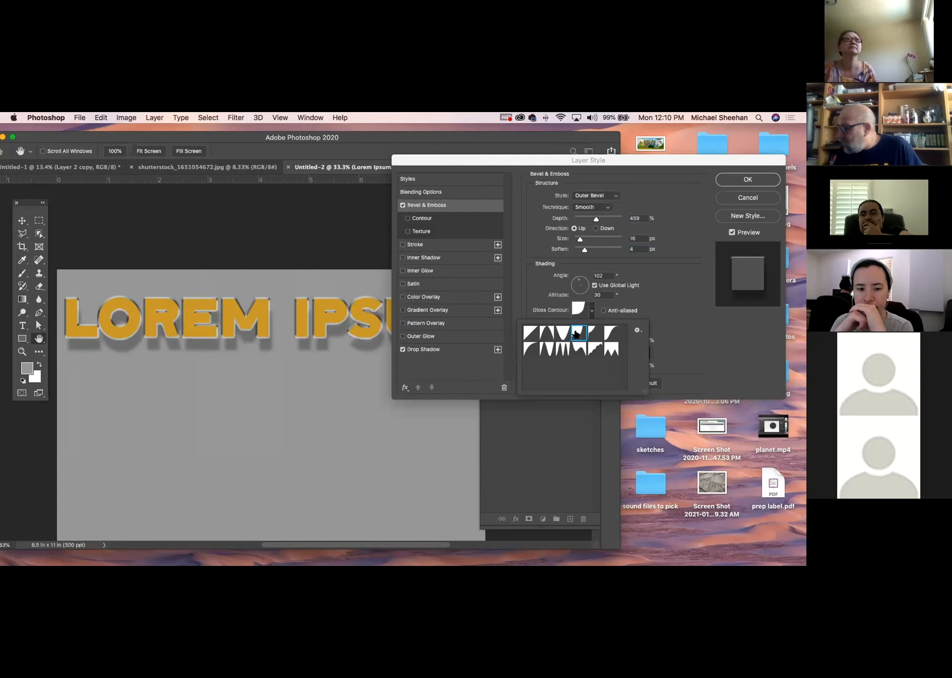
click(611, 332)
click(530, 332)
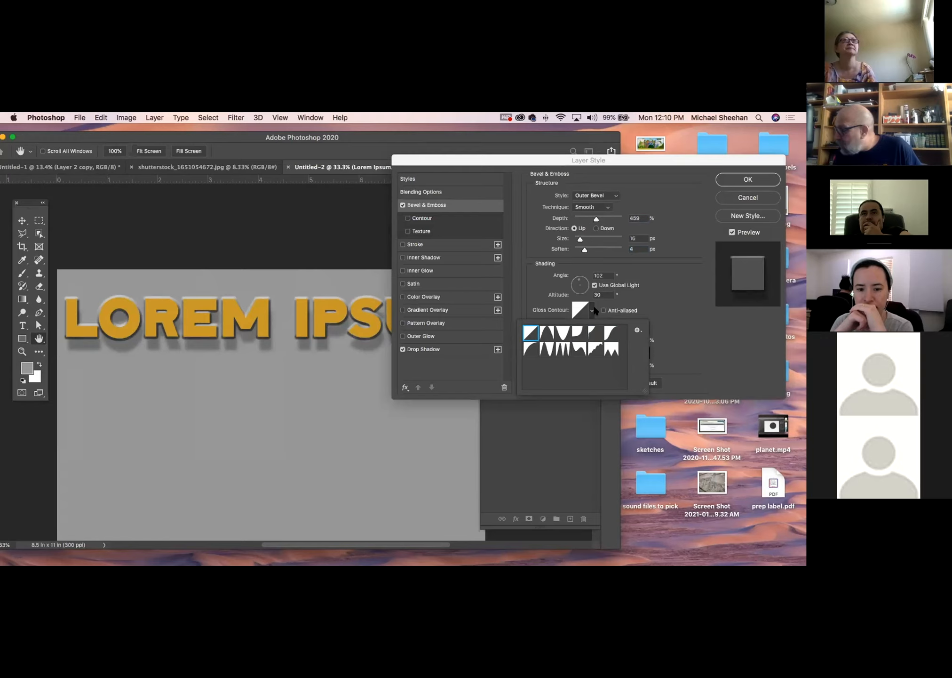
Step: Set the bevel's light angle to 121° and altitude to 16°, with 38% highlight and 22% shadow opacity, and apply the effect
mouse_move(578, 280)
mouse_down()
mouse_move(570, 275)
mouse_move(589, 295)
mouse_move(573, 277)
mouse_up()
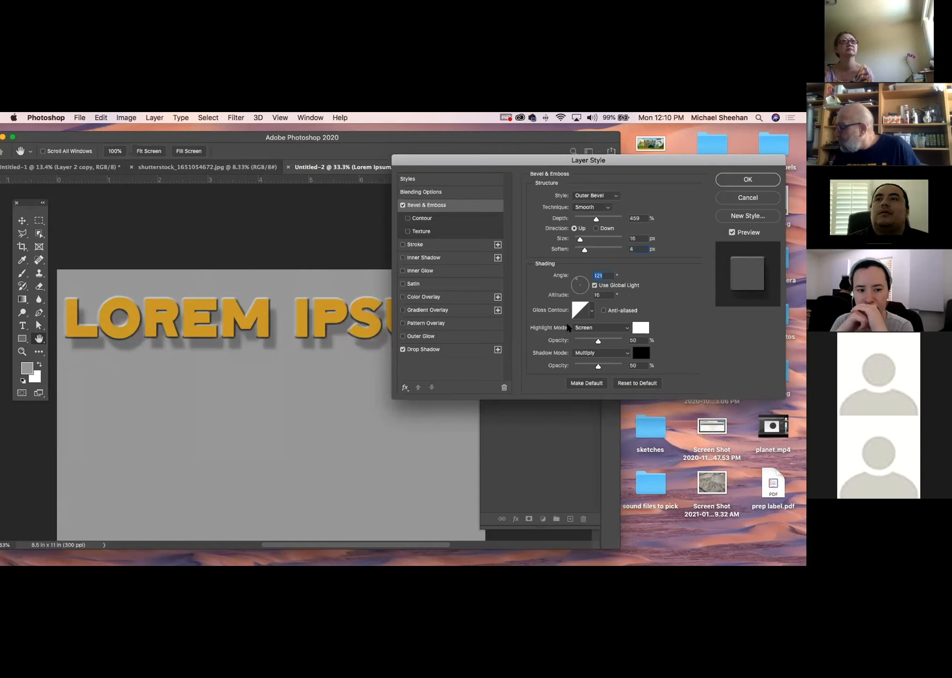
drag(597, 340, 579, 367)
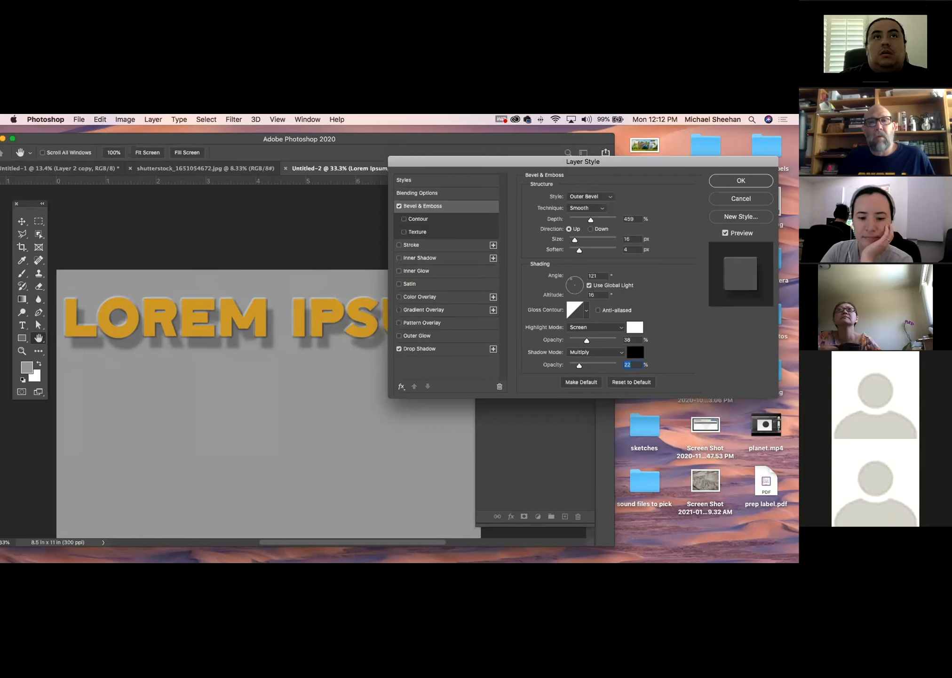
key(super+Tab)
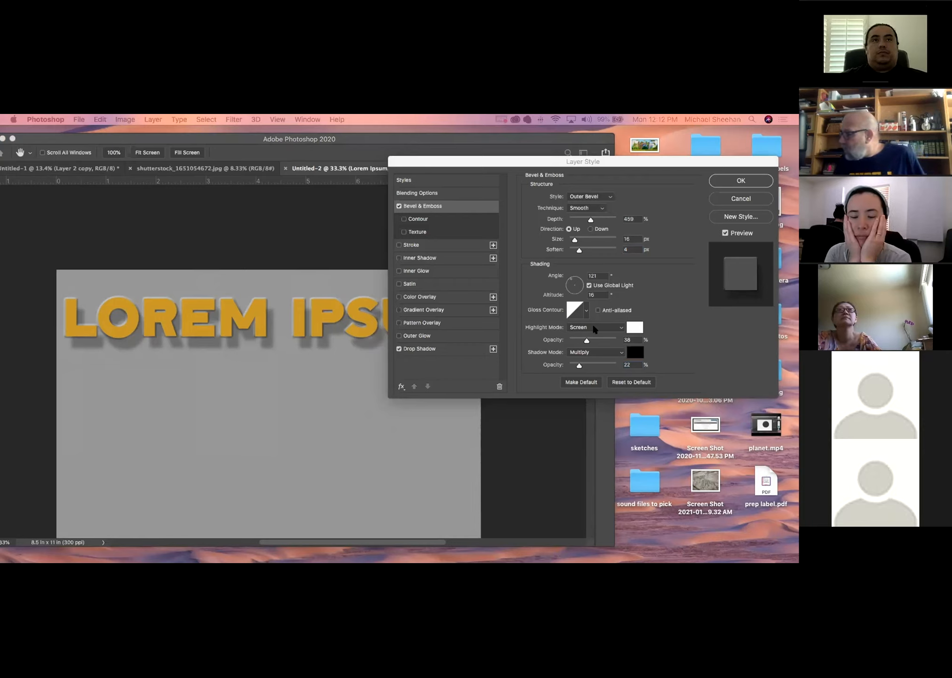
click(742, 181)
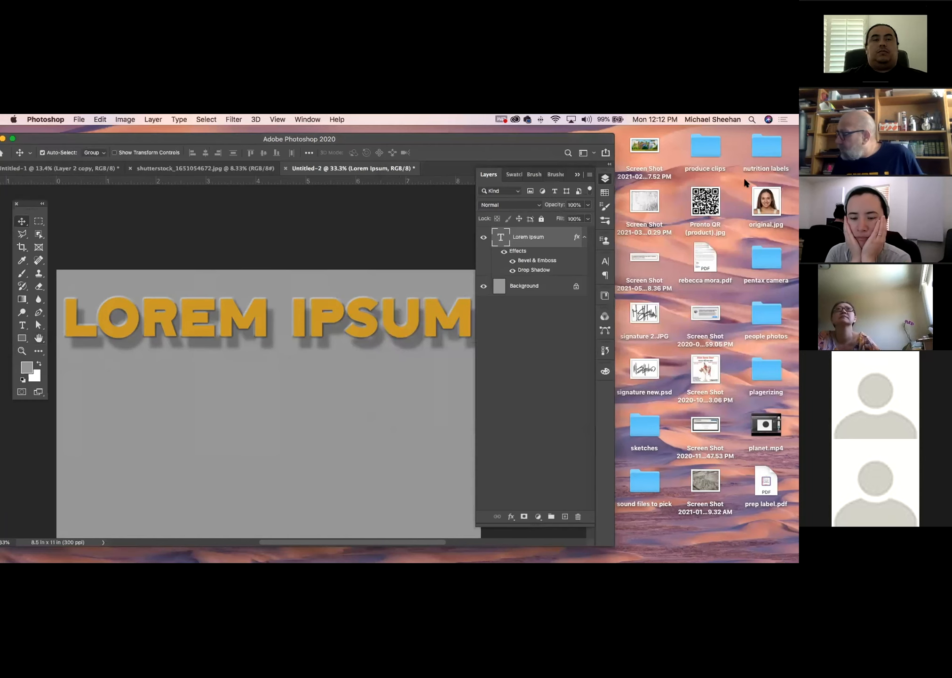
click(150, 119)
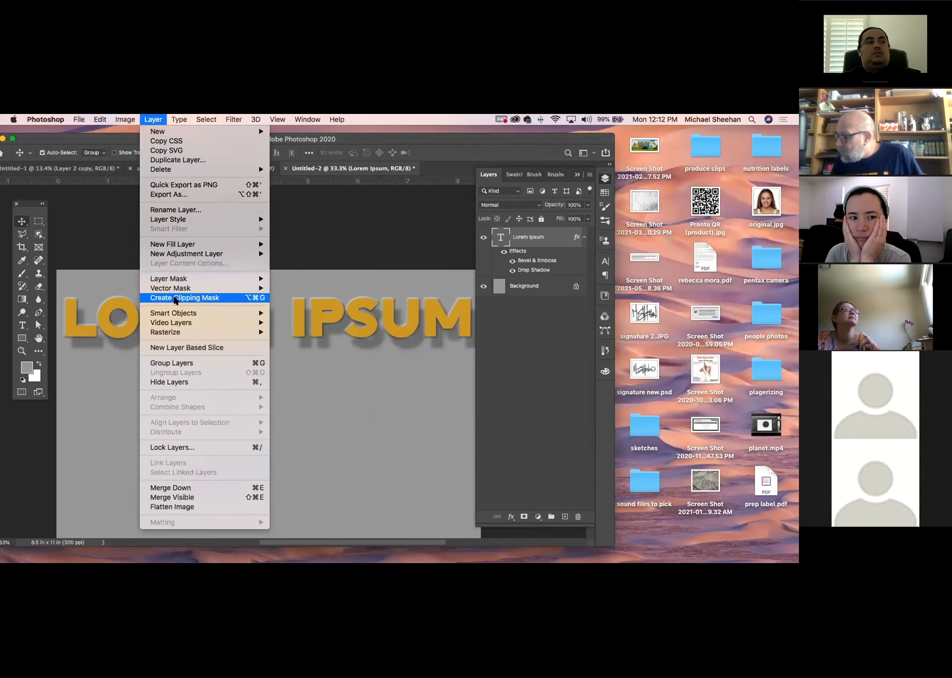
mouse_move(167, 218)
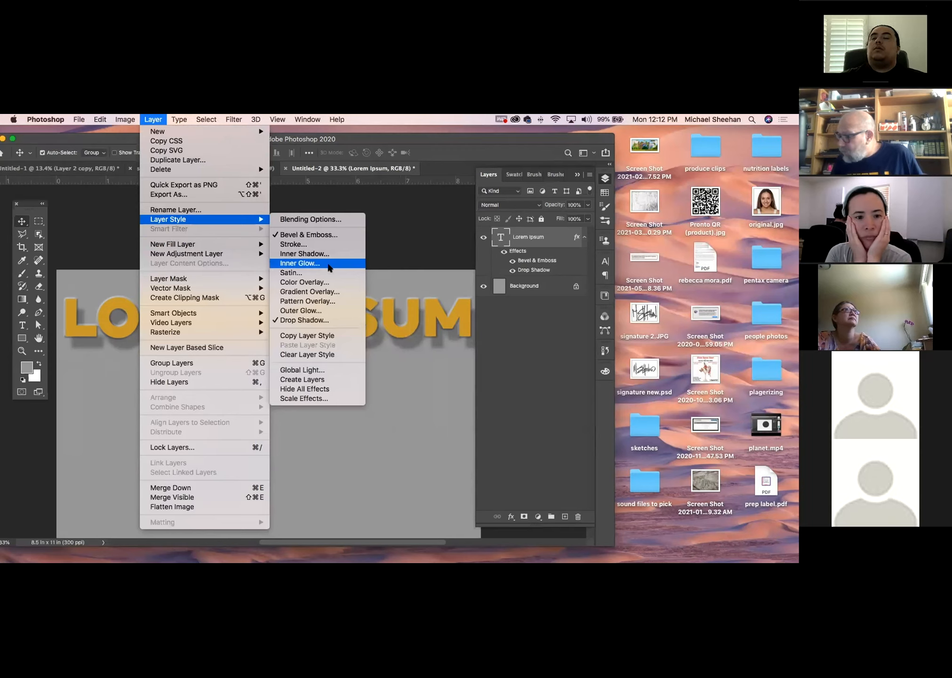
click(329, 267)
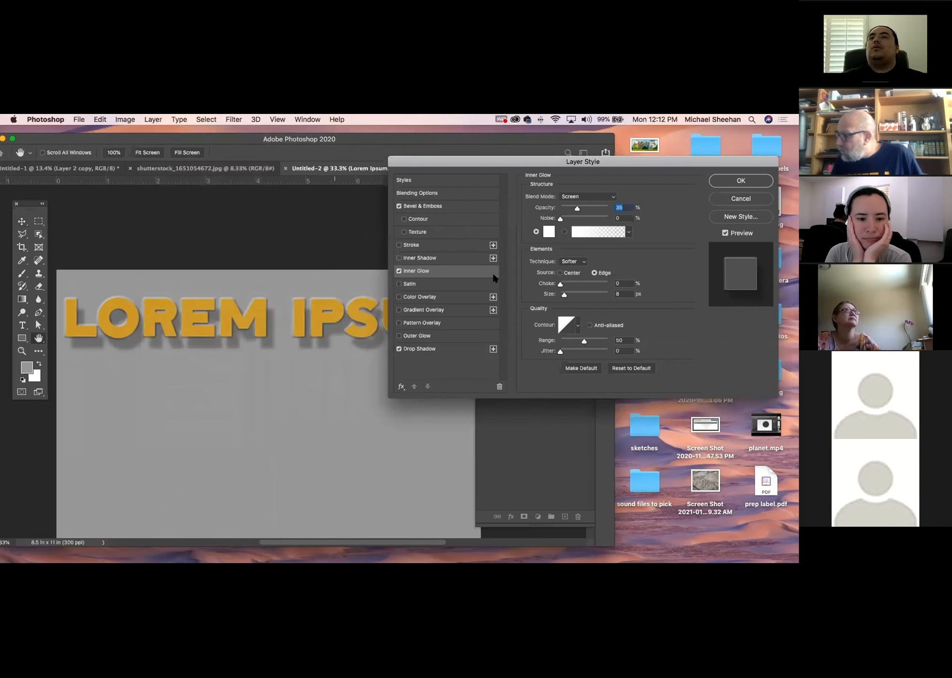
click(548, 232)
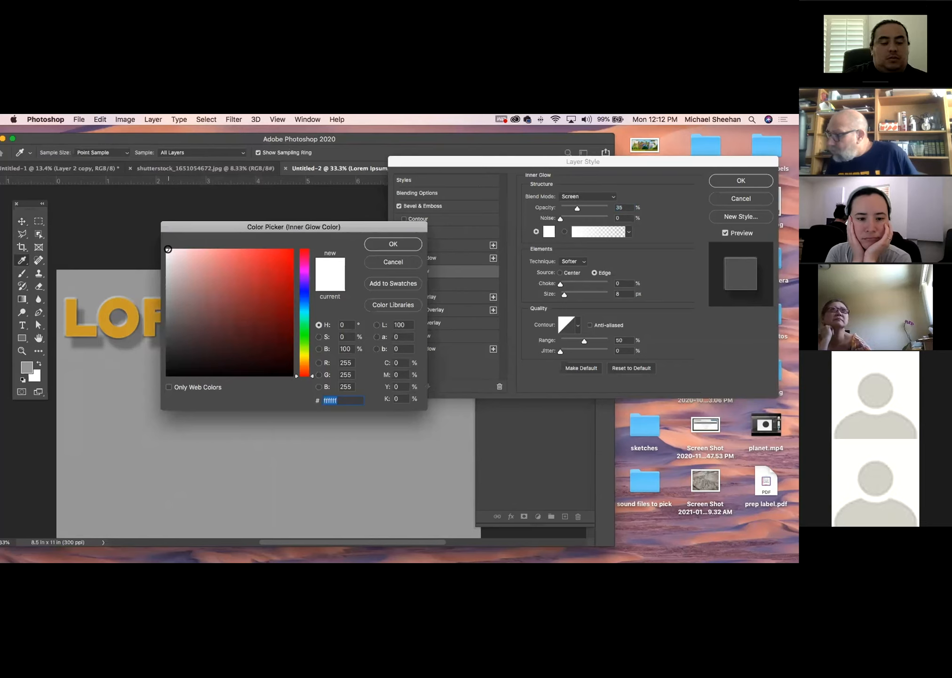
drag(170, 250, 176, 261)
click(405, 242)
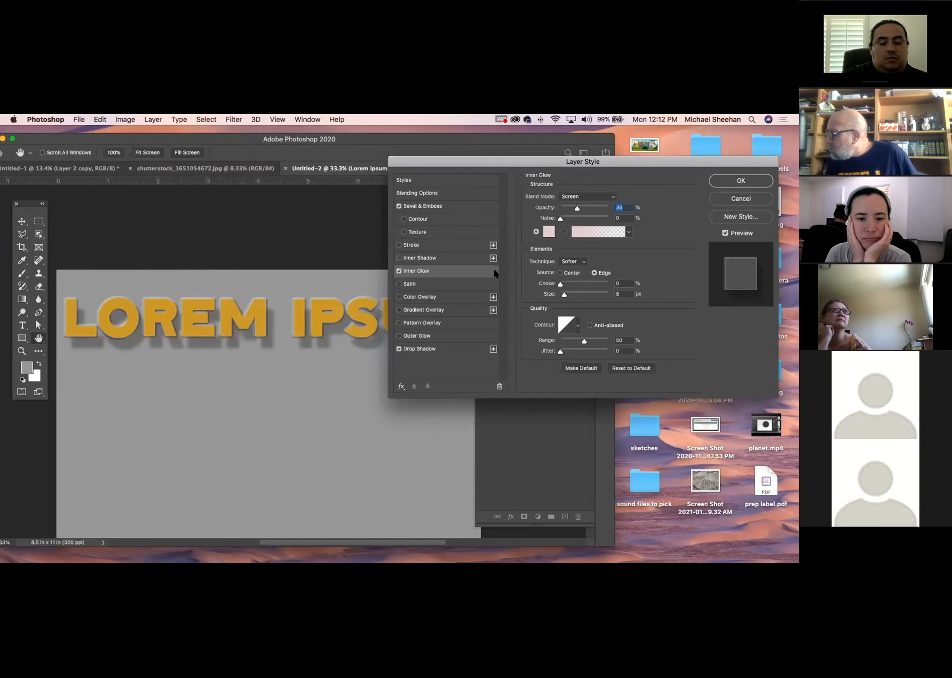
drag(578, 208, 597, 223)
click(739, 198)
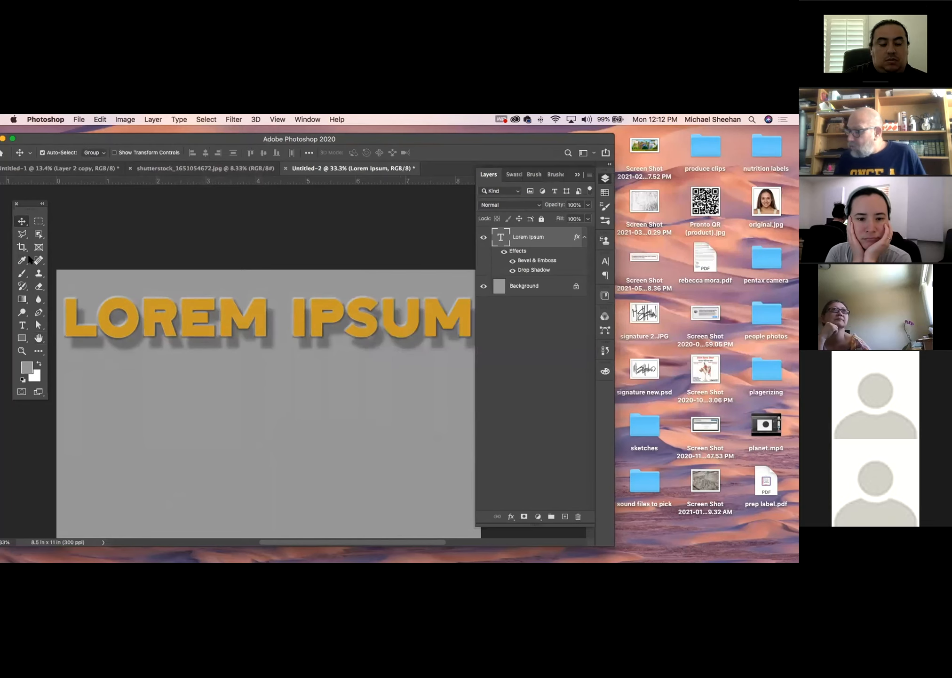
Step: Select a square about 1.8 in wide below the Lorem Ipsum text and fill it with default black on a new layer
click(38, 221)
drag(205, 418, 339, 494)
click(305, 494)
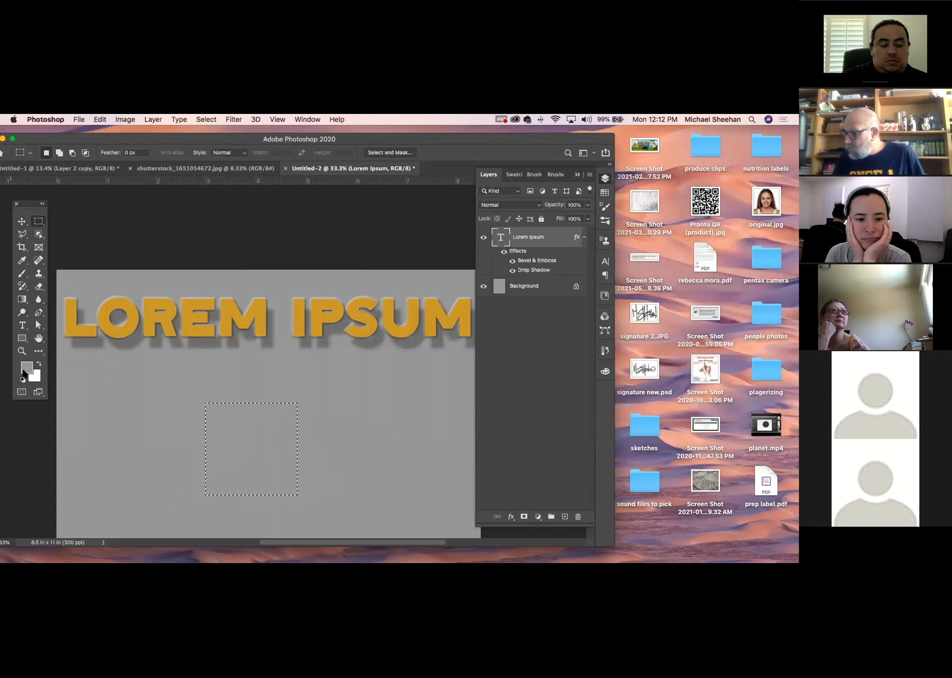
click(22, 379)
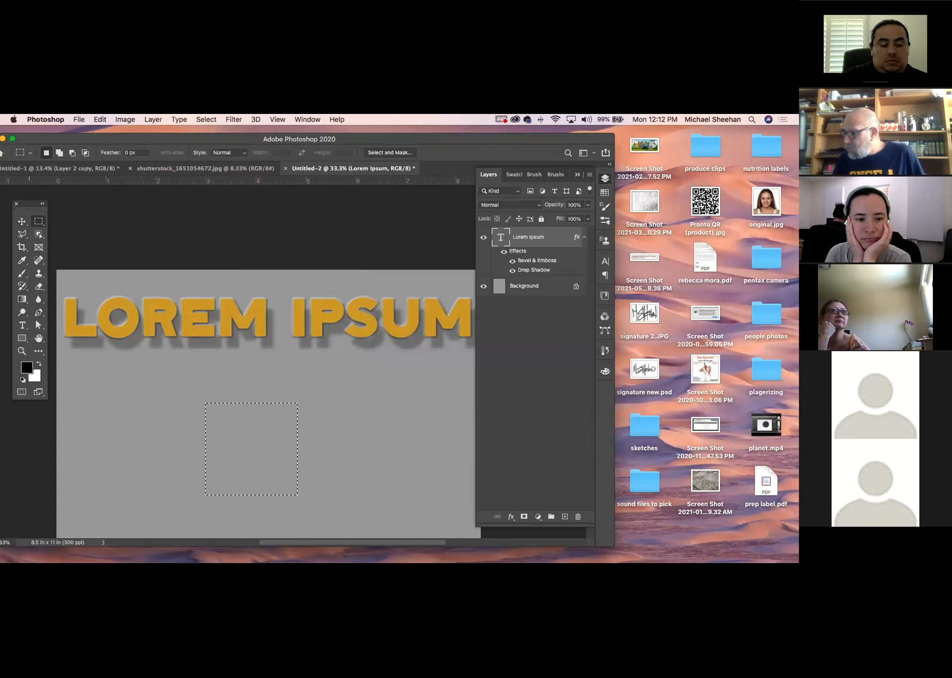
key(alt)
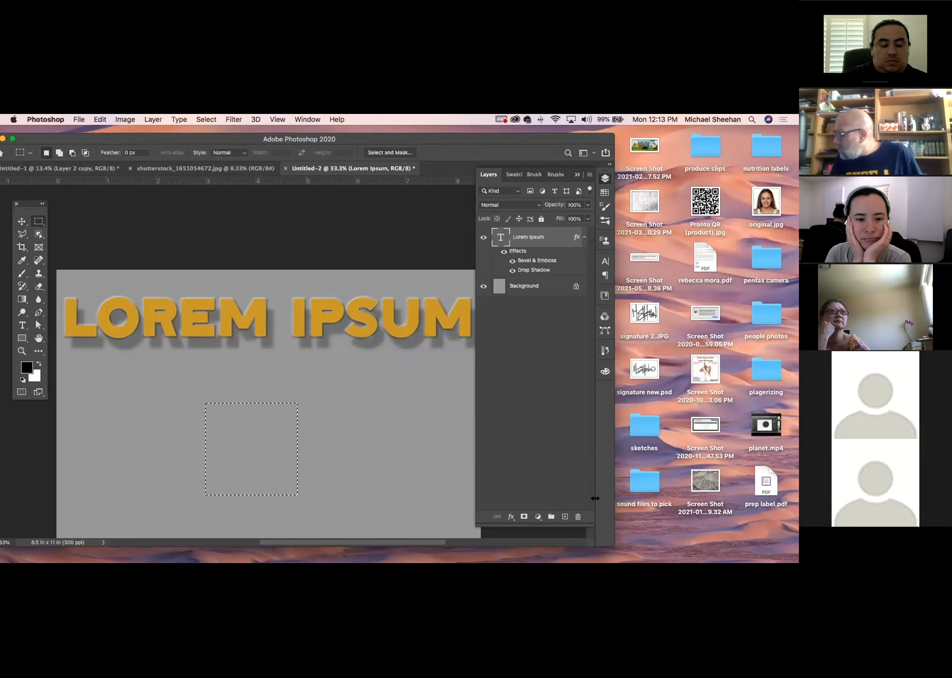
click(564, 516)
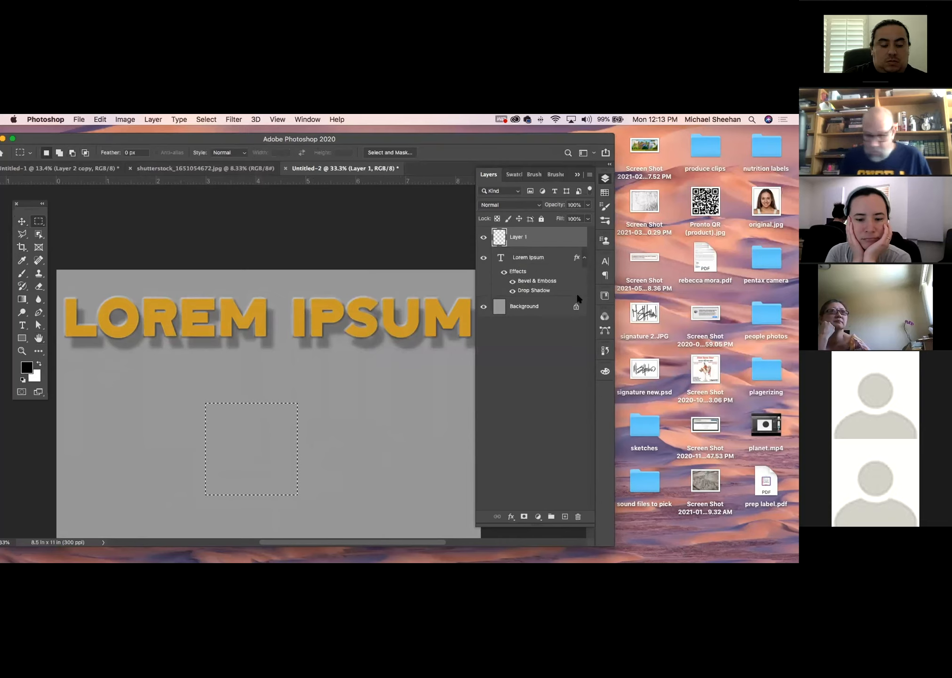
key(alt+BackSpace)
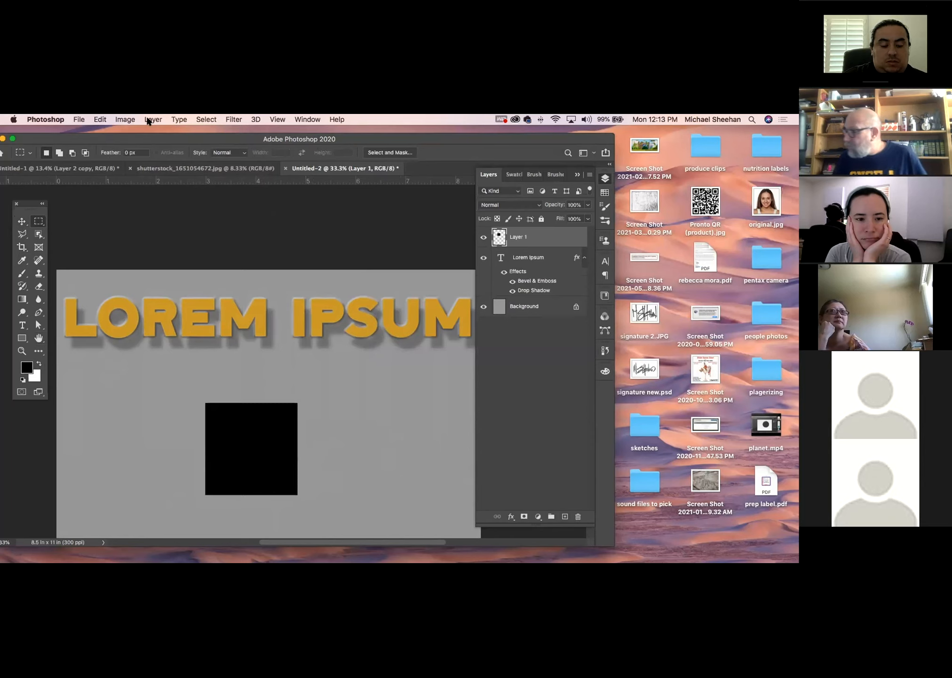
Step: Add an Outer Glow effect to the black square's layer at 100% opacity
click(129, 118)
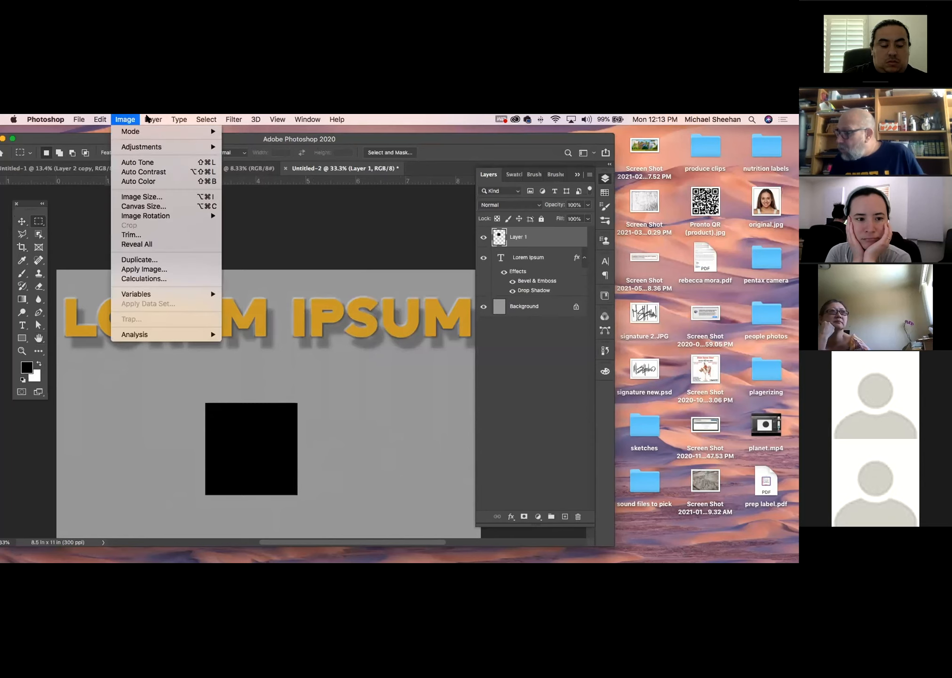
mouse_move(153, 119)
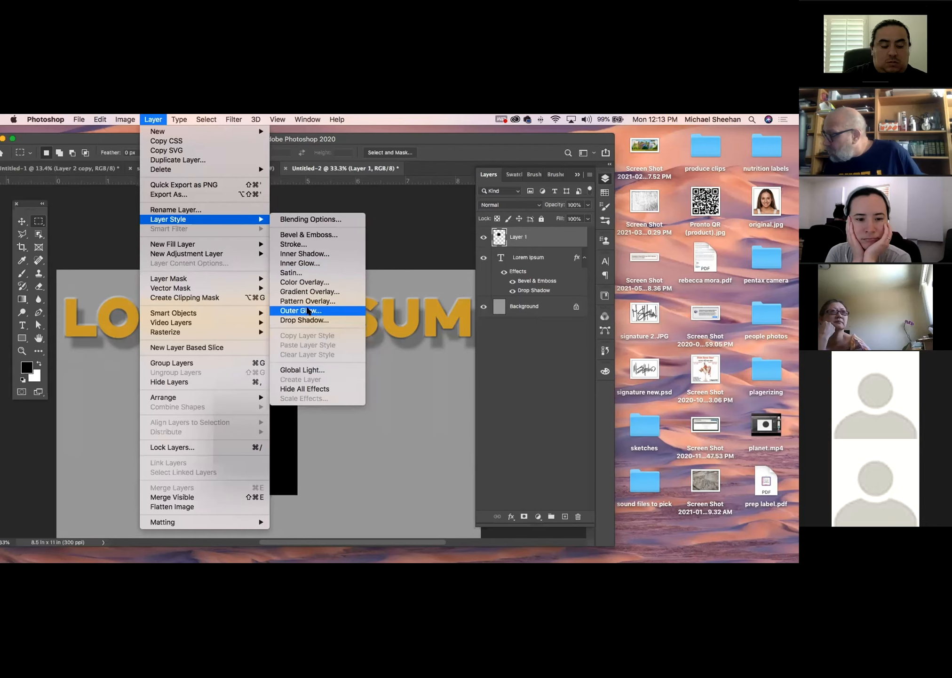
click(308, 310)
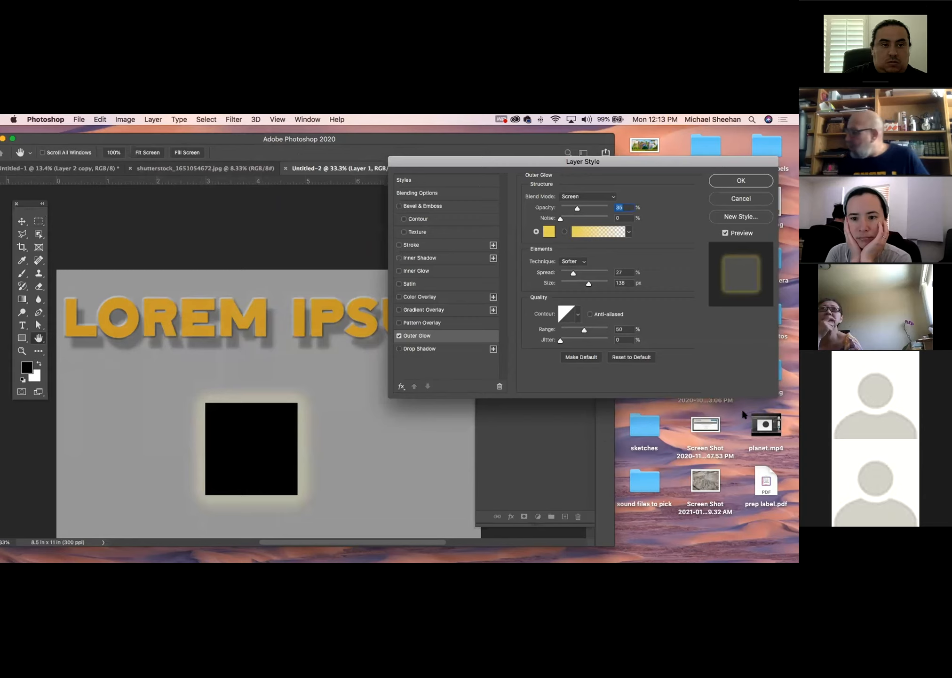
drag(574, 209, 632, 211)
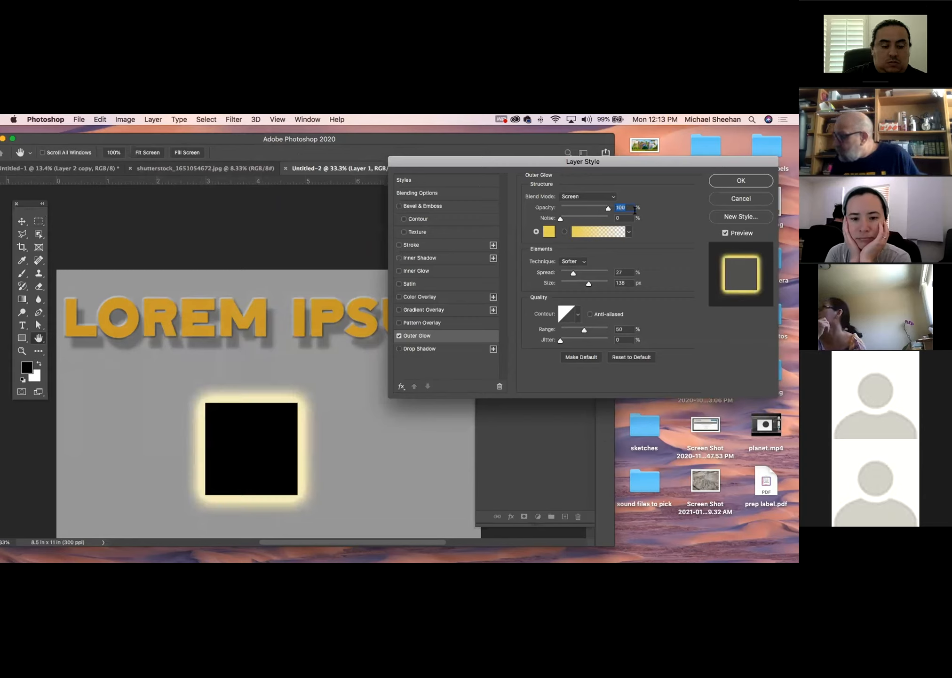
Step: Try the outer glow in Normal blend mode, return it to Screen, and reduce its opacity to 78%
click(588, 196)
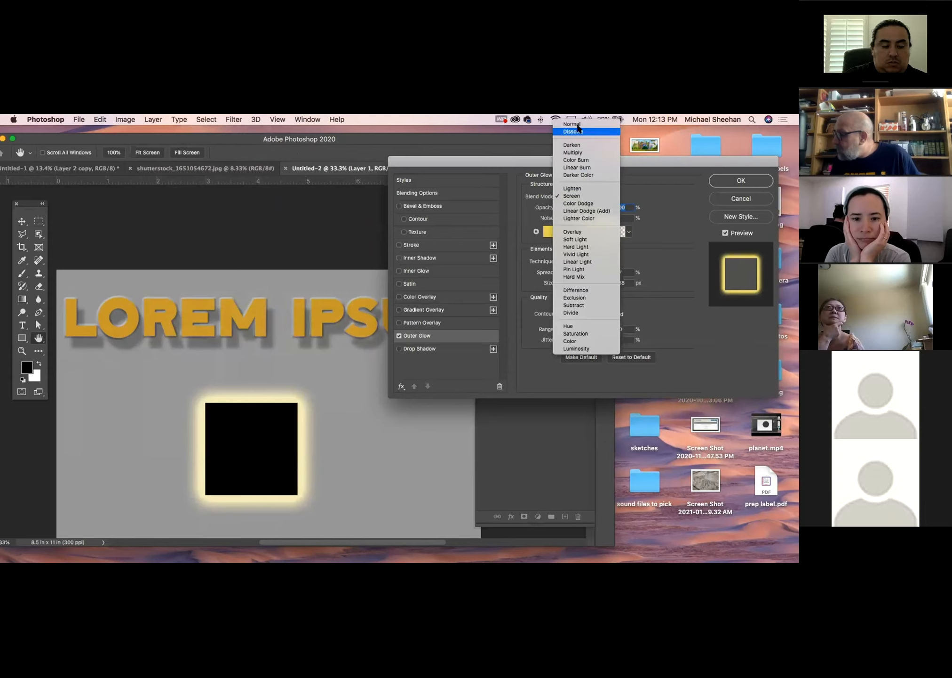
click(574, 124)
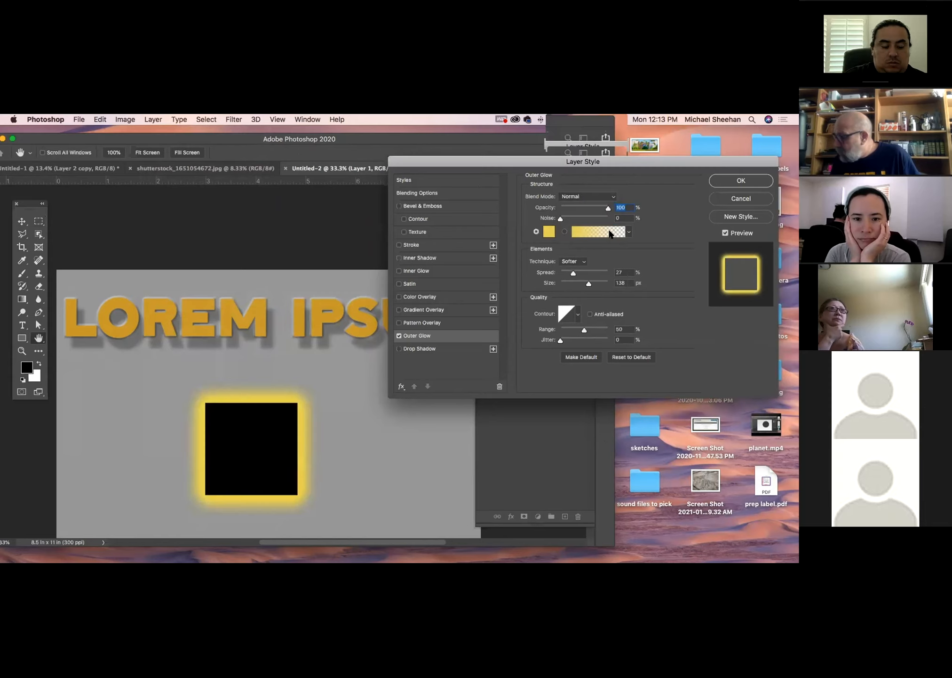
click(601, 197)
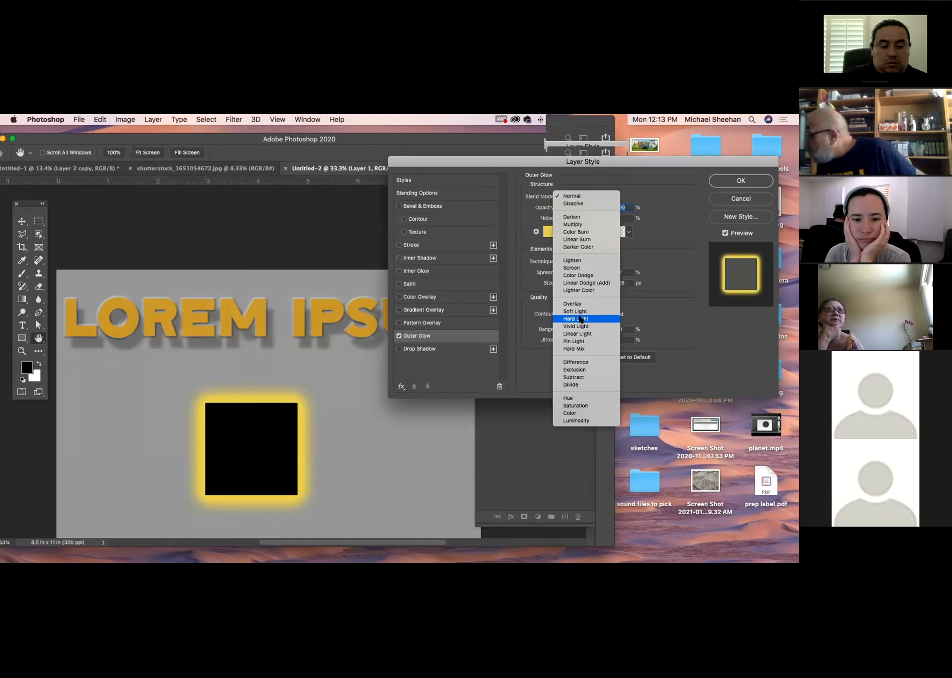
click(579, 267)
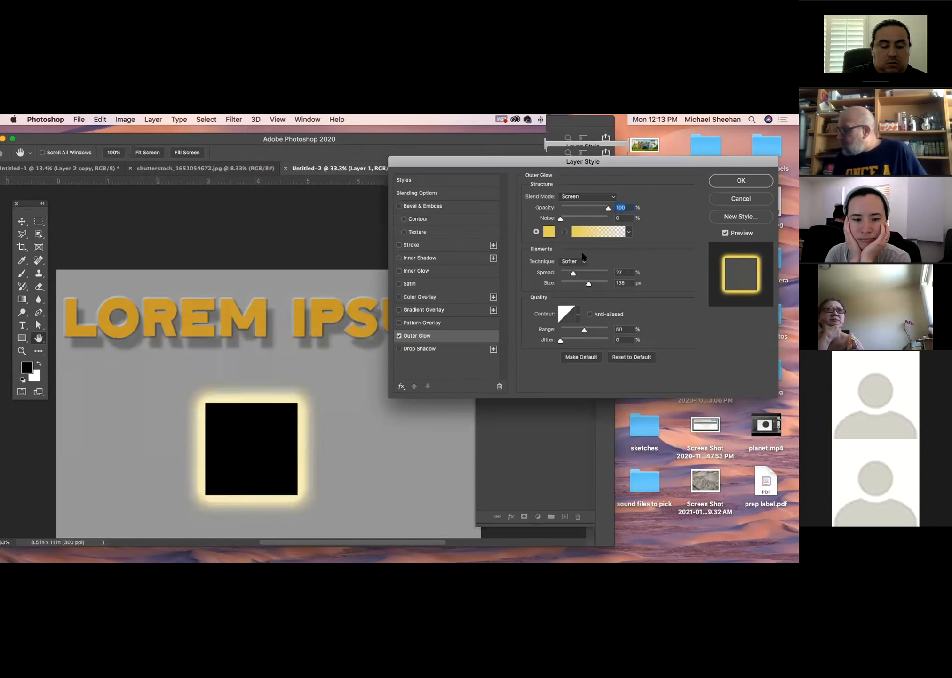
mouse_move(604, 208)
mouse_down()
mouse_move(585, 209)
mouse_move(600, 208)
mouse_up()
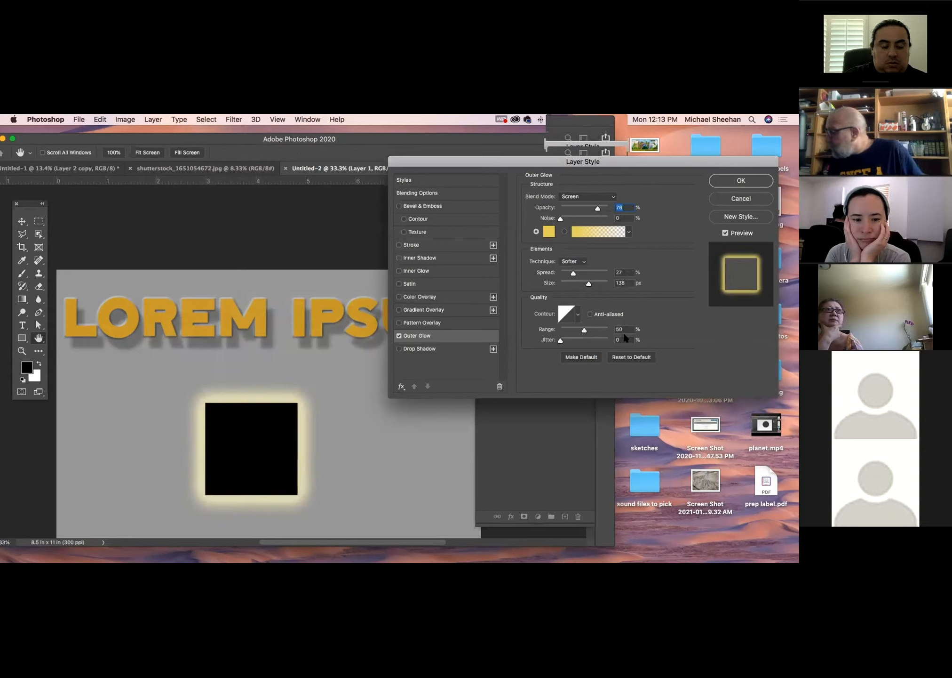
Step: Set the outer glow's spread to 28% and size to 147 px, and compare the Precise technique before returning to Softer
mouse_move(571, 273)
mouse_down()
mouse_move(609, 284)
mouse_move(574, 283)
mouse_move(586, 282)
mouse_move(574, 273)
mouse_up()
click(572, 262)
click(572, 262)
click(573, 262)
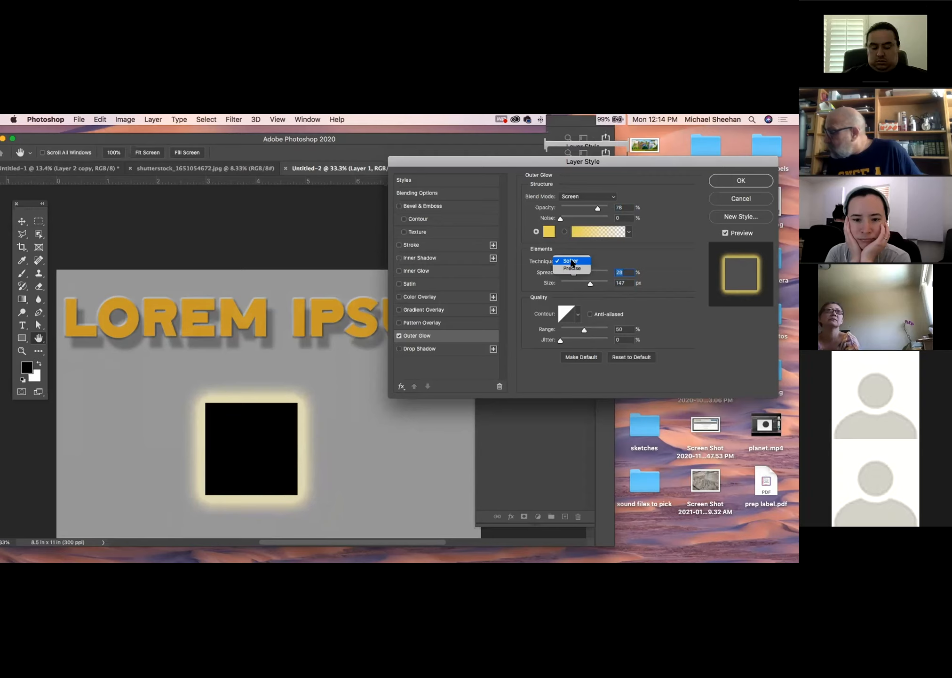
click(571, 268)
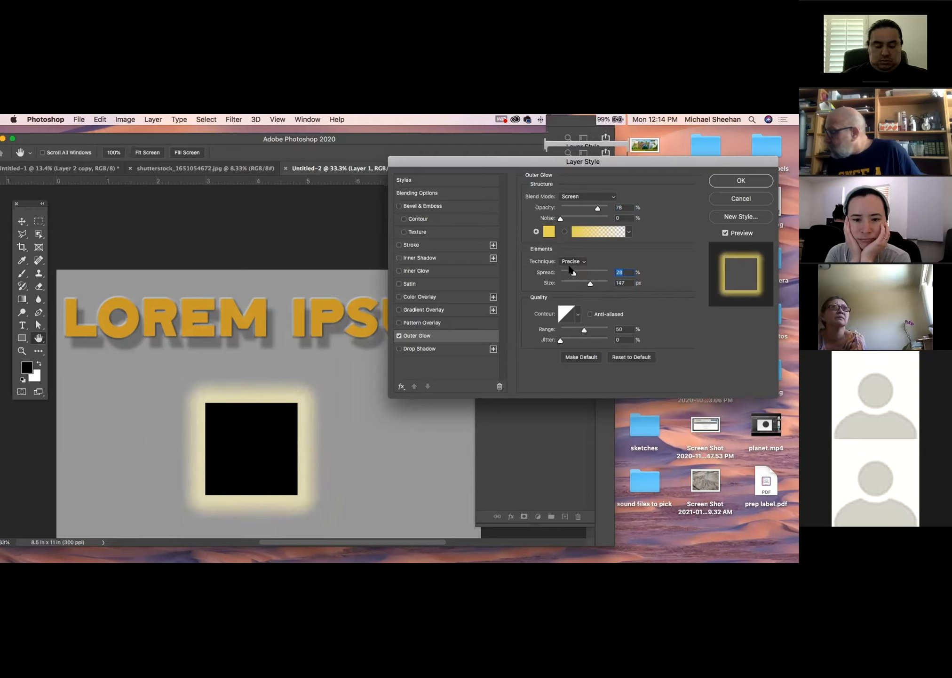
click(573, 260)
click(573, 253)
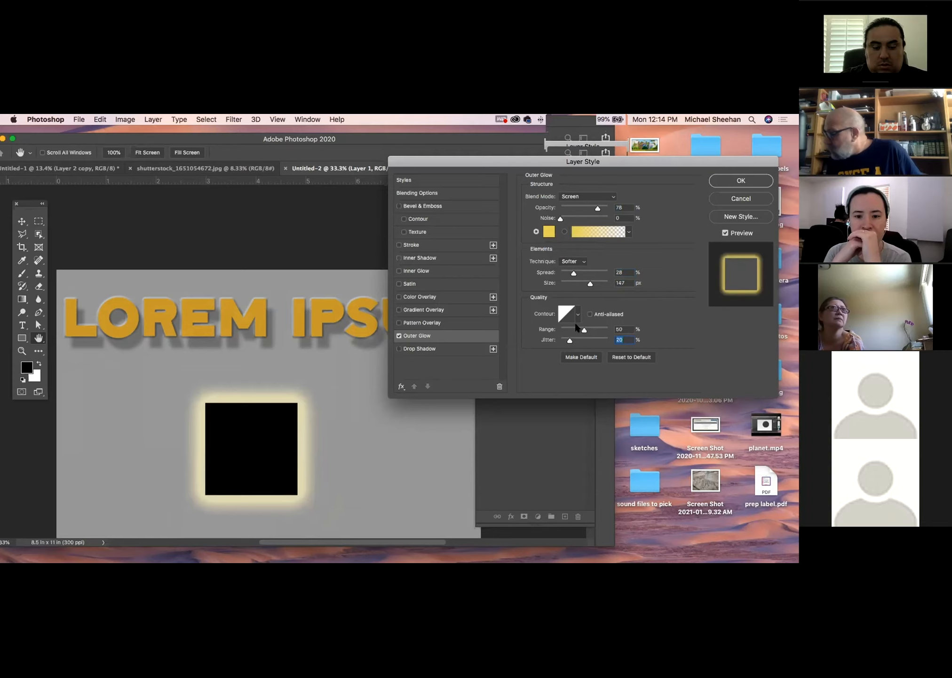
Step: Set the outer glow's range to 64% and jitter to 20%, and apply the effect
drag(582, 329, 593, 330)
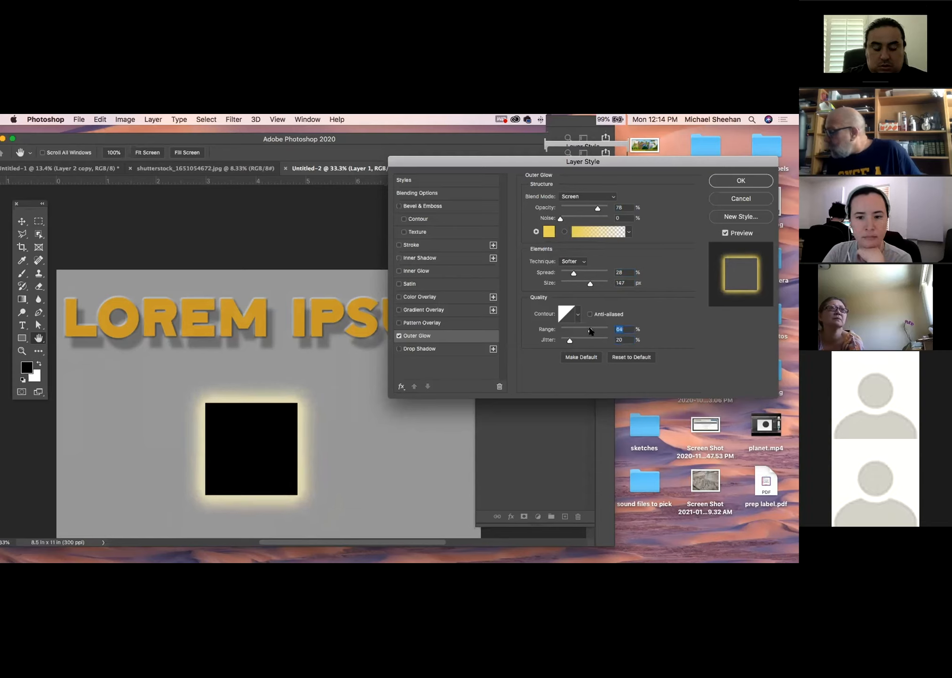
click(741, 180)
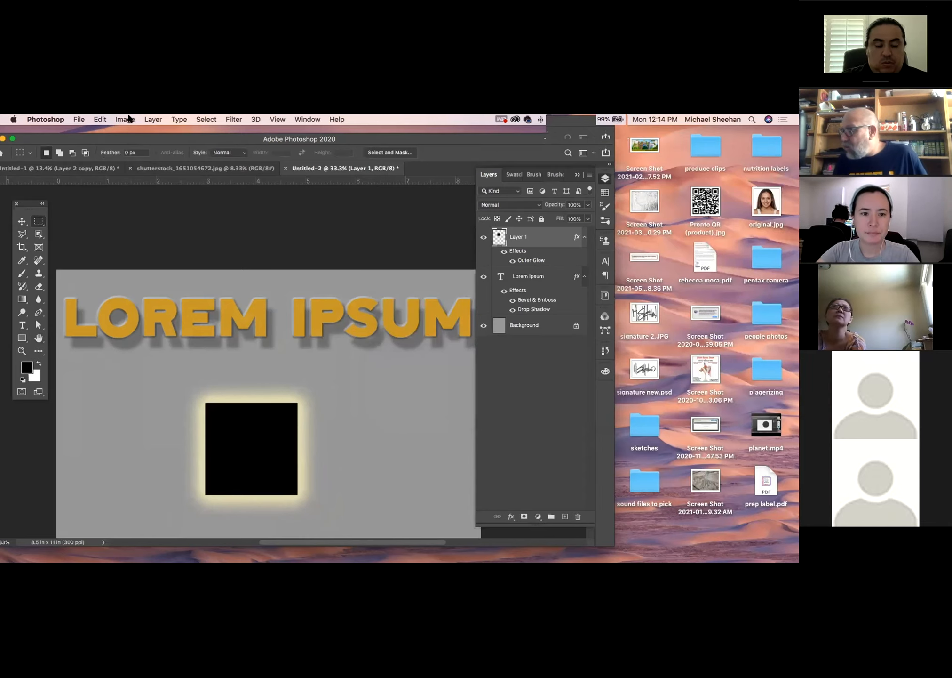
click(128, 118)
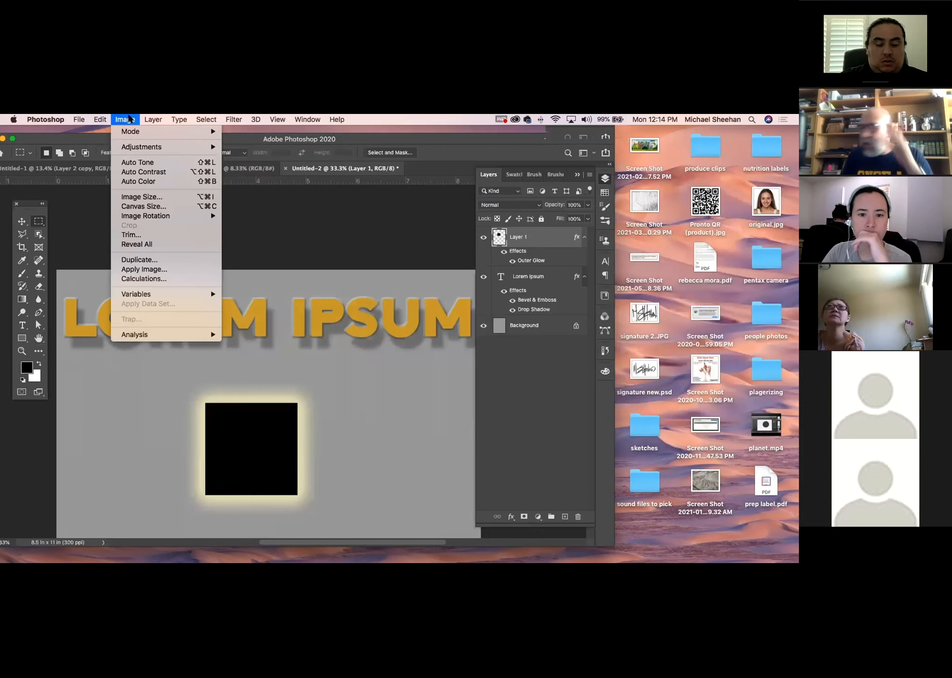
mouse_move(153, 119)
mouse_move(189, 220)
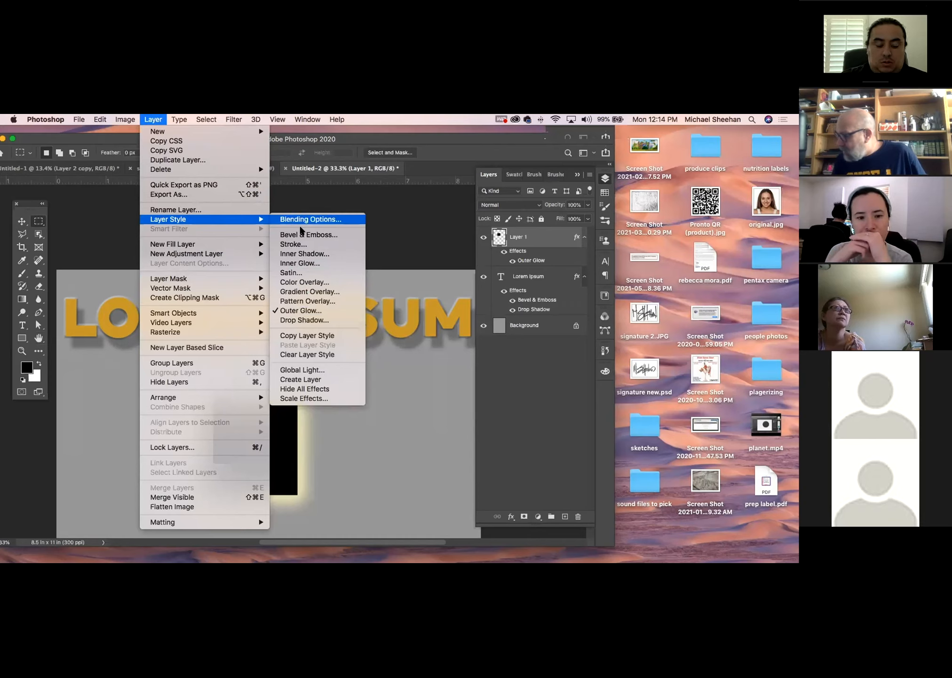
click(178, 119)
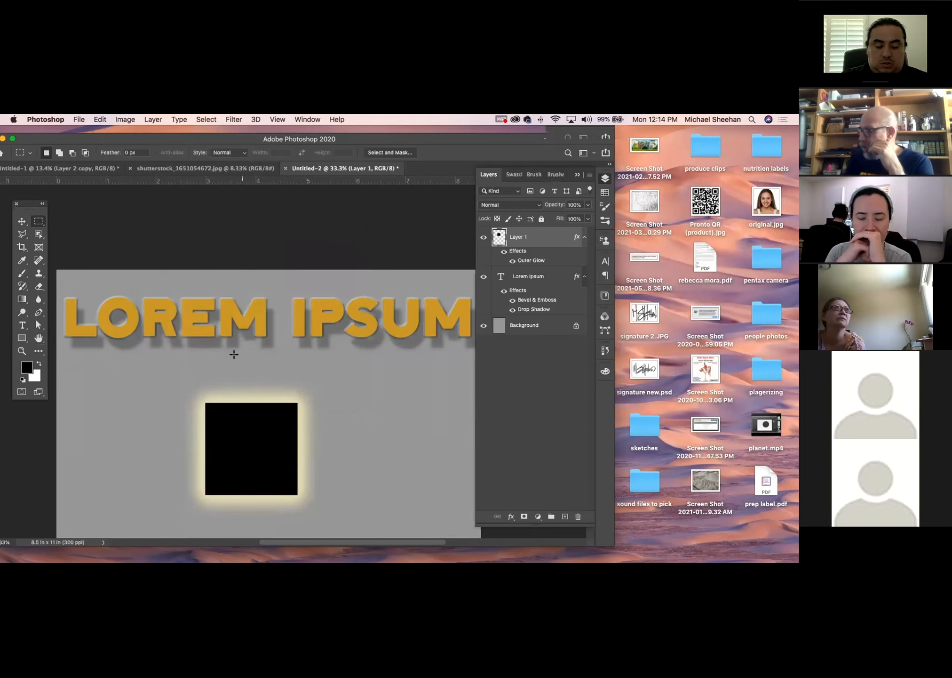
Step: Select the Lorem Ipsum text layer and rasterize its type
click(17, 223)
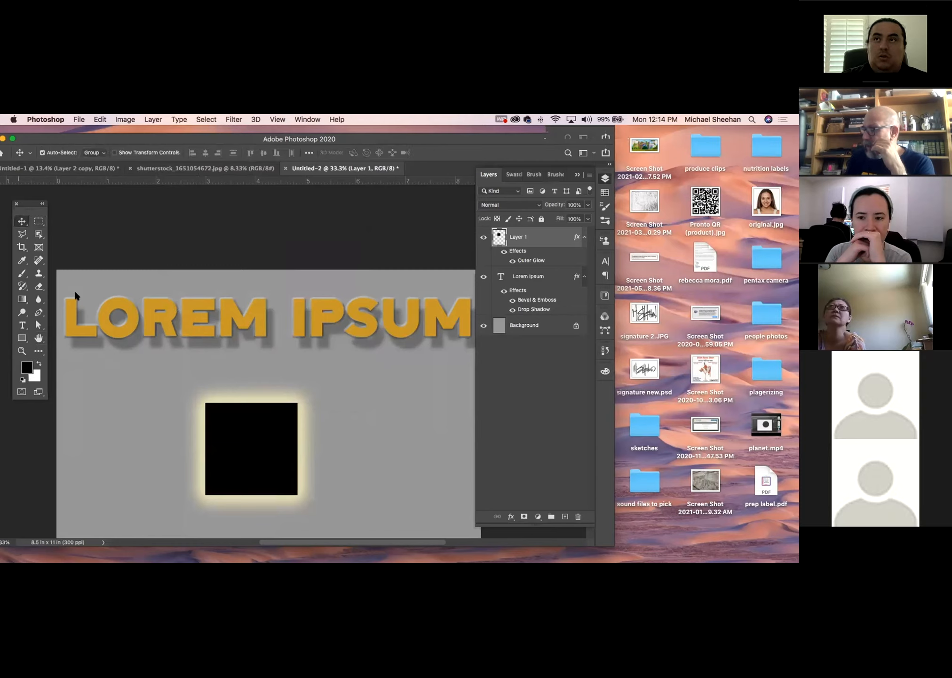
click(133, 324)
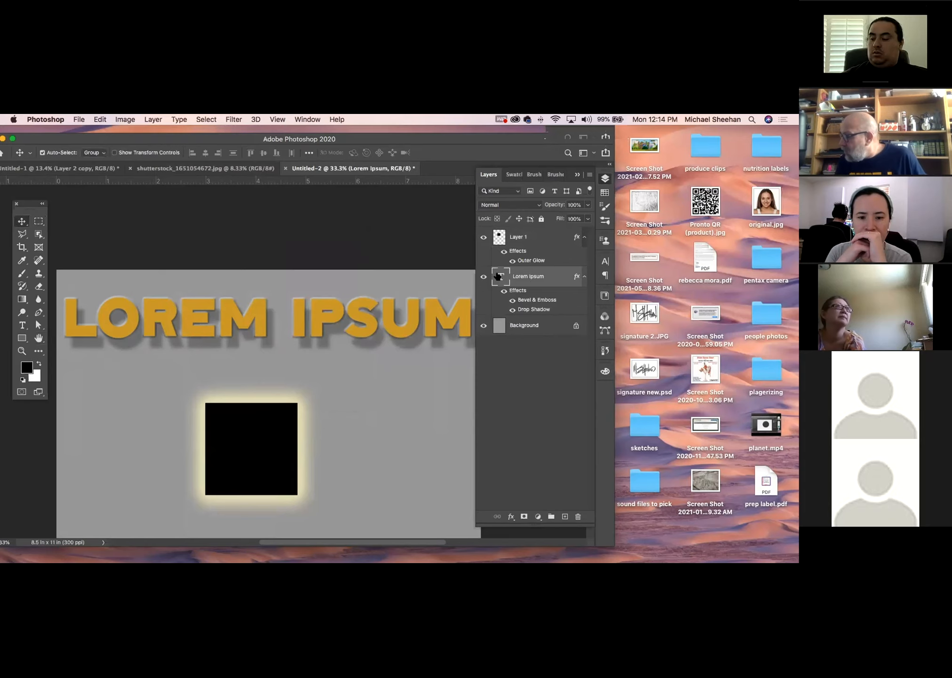
right_click(554, 273)
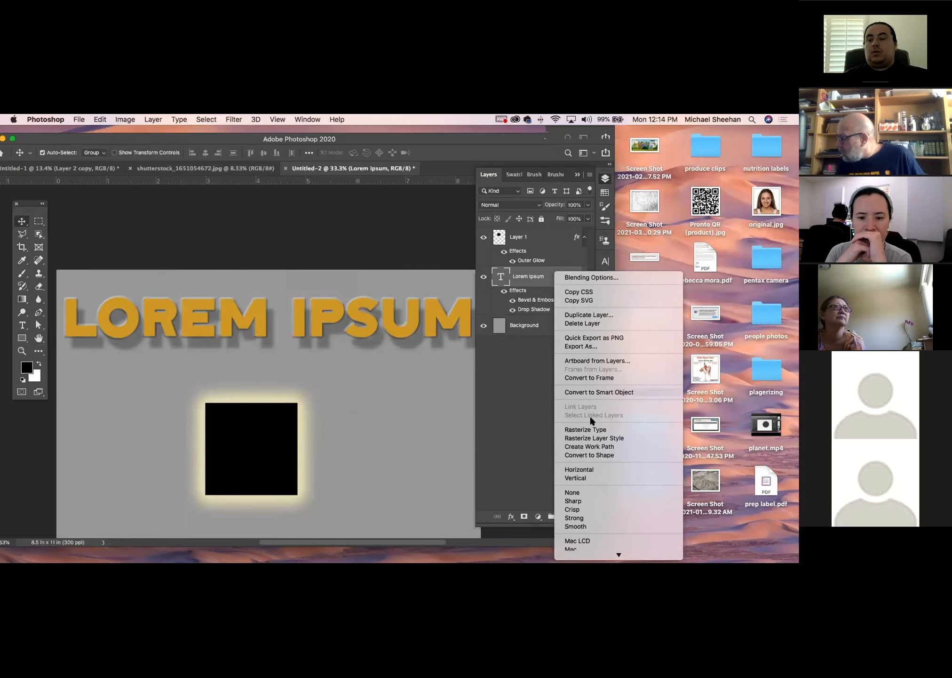
click(591, 430)
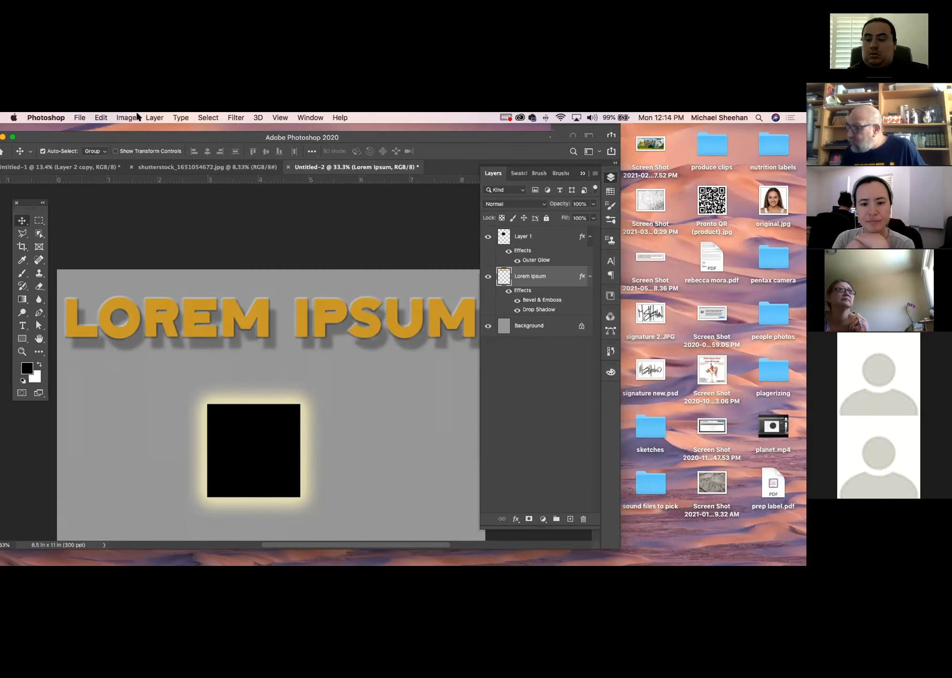
Step: Try an Outer Glow on the Lorem Ipsum layer with 32% opacity and 0% spread, and discard it
click(153, 117)
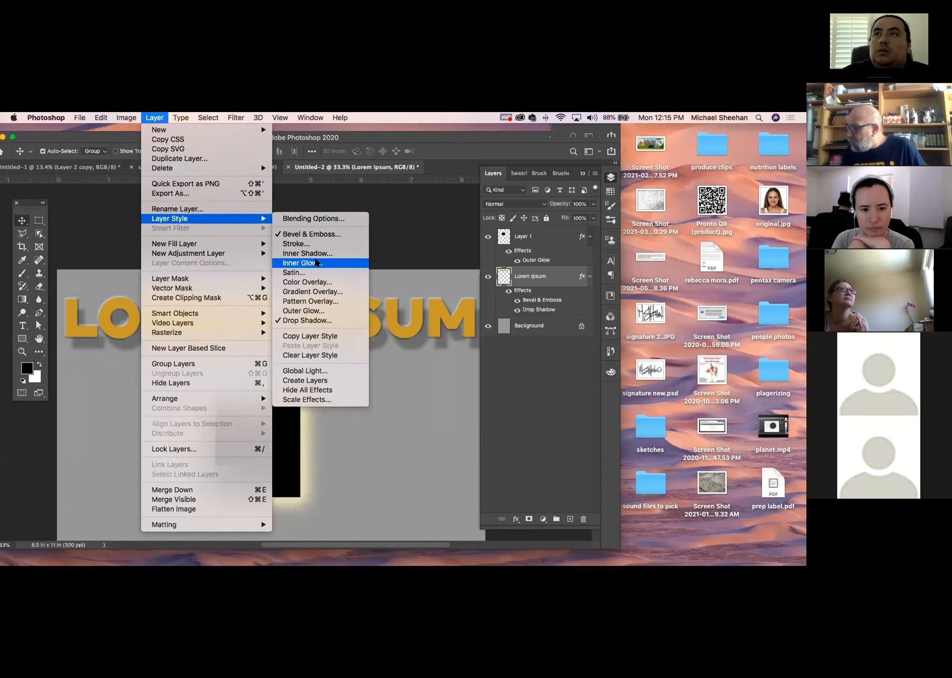
click(312, 313)
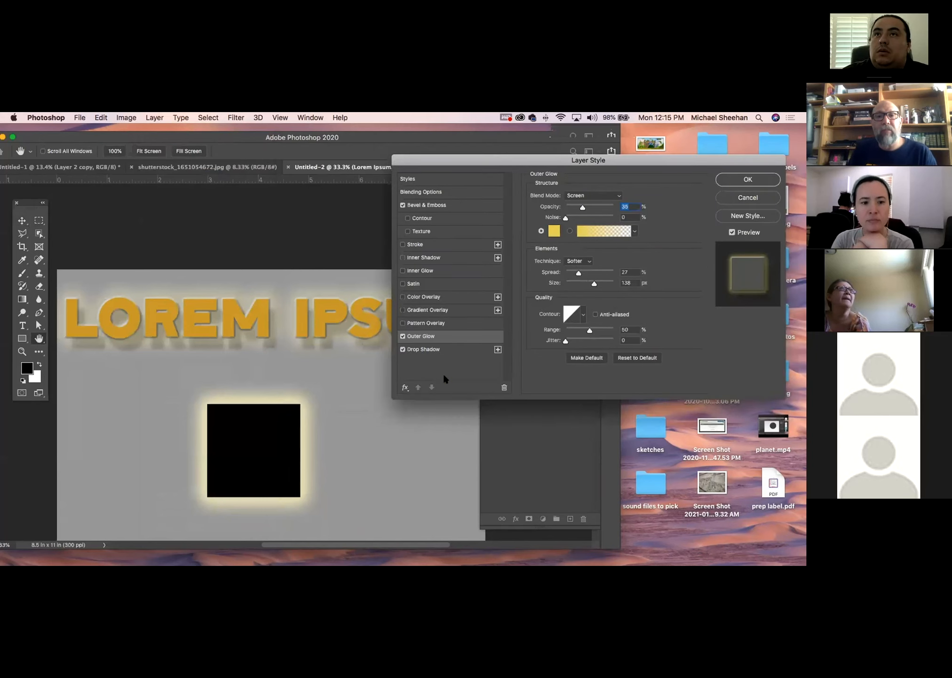
mouse_move(582, 207)
mouse_down()
mouse_move(571, 207)
mouse_move(580, 207)
mouse_up()
drag(579, 273, 557, 276)
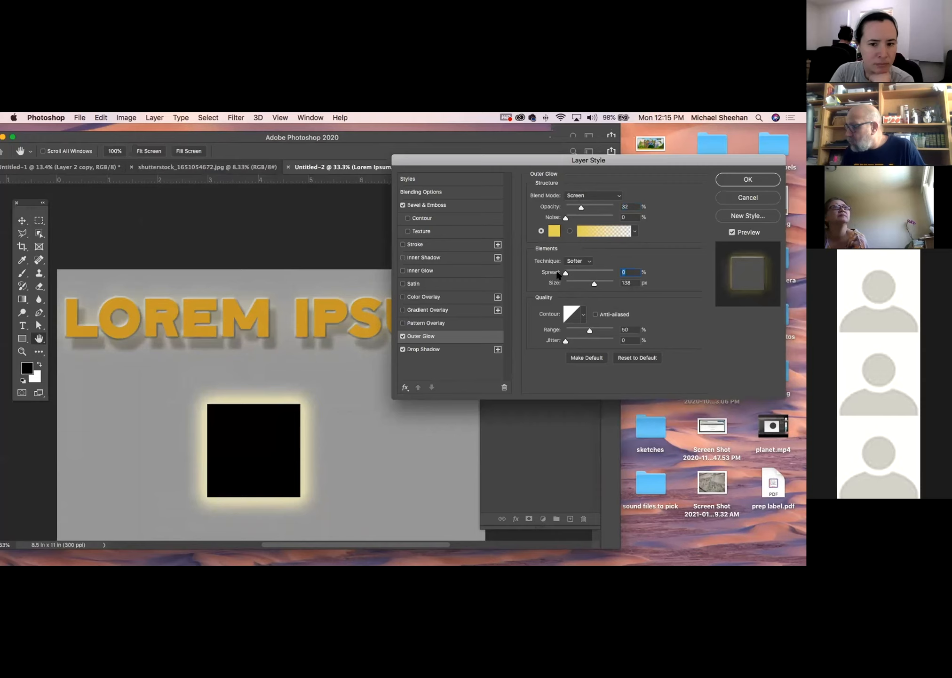
click(748, 198)
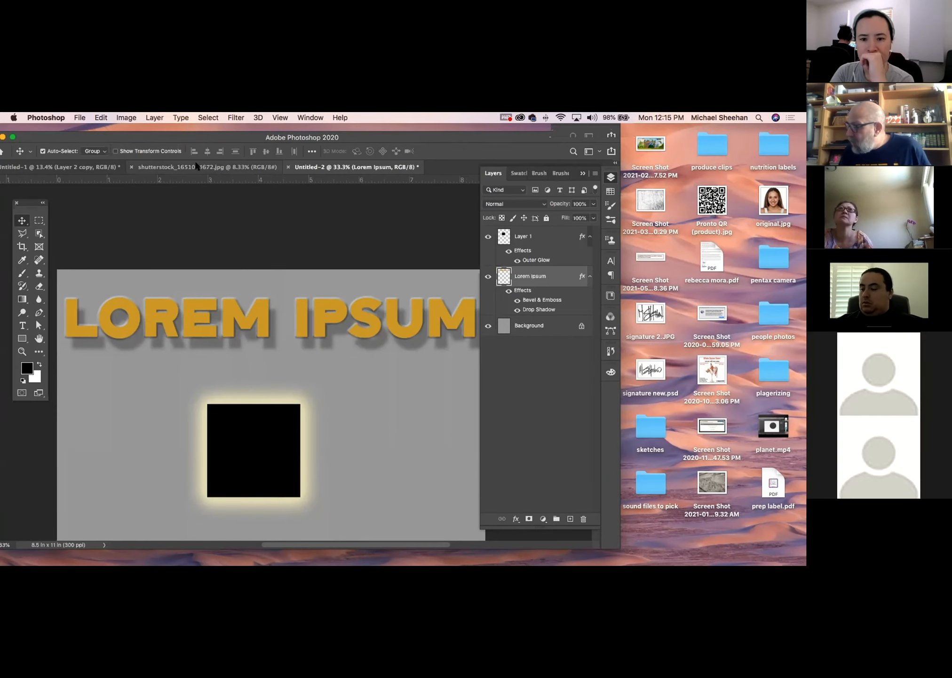
Step: Switch to the Untitled-1 cowboy poster and select the cowboy figure's layer, Layer 2 copy
click(197, 166)
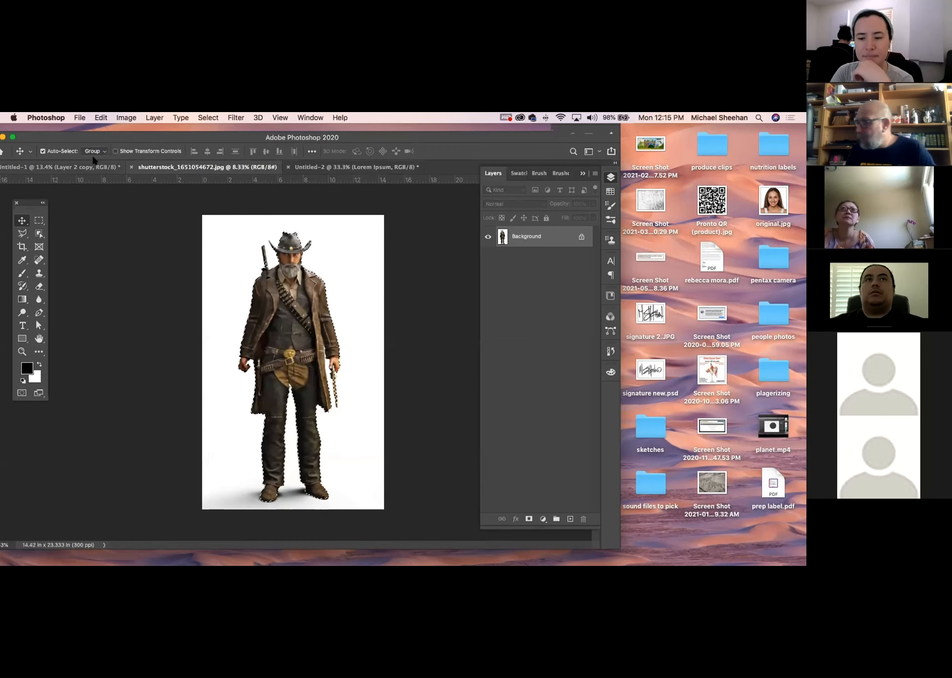
click(71, 167)
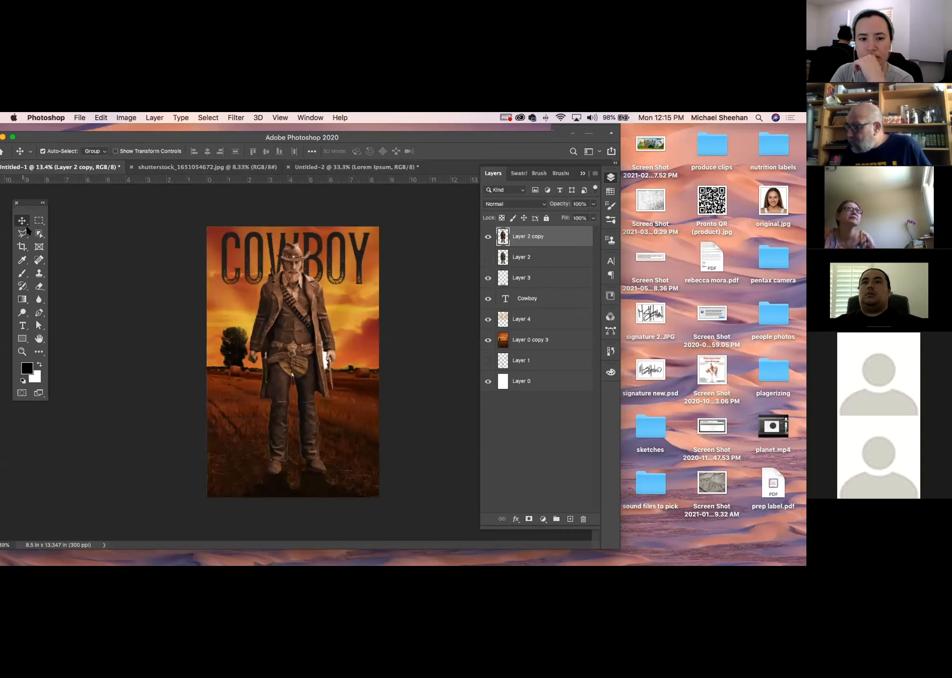
click(137, 229)
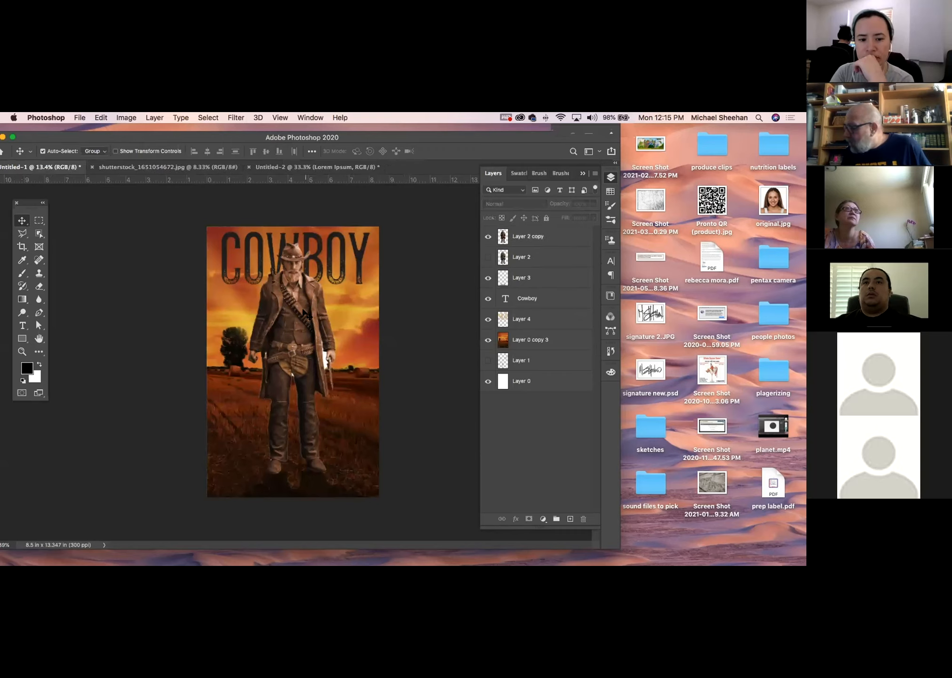
click(304, 310)
click(490, 239)
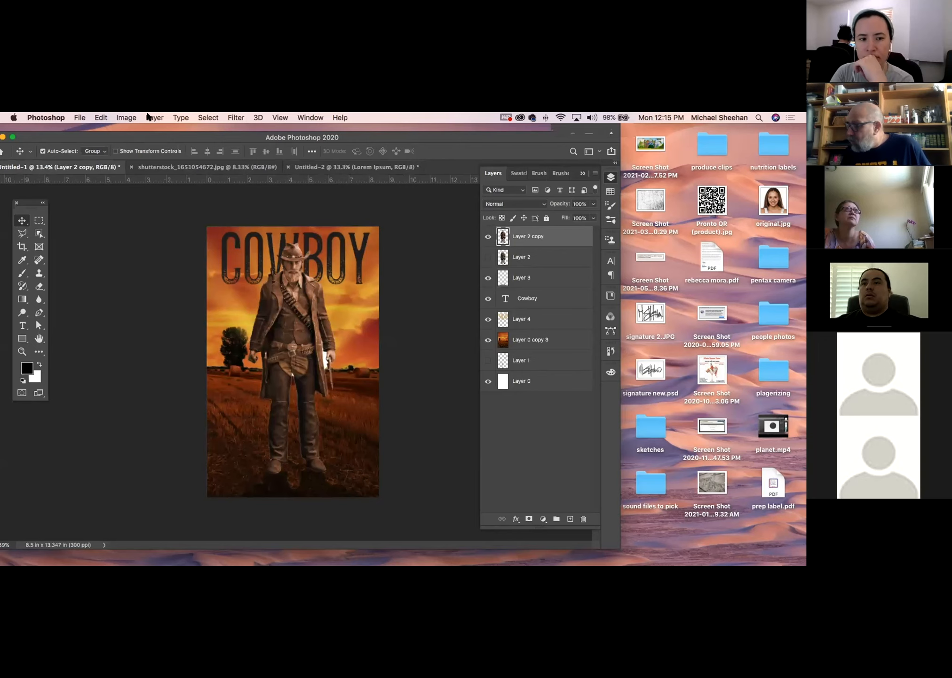
click(149, 117)
mouse_move(272, 217)
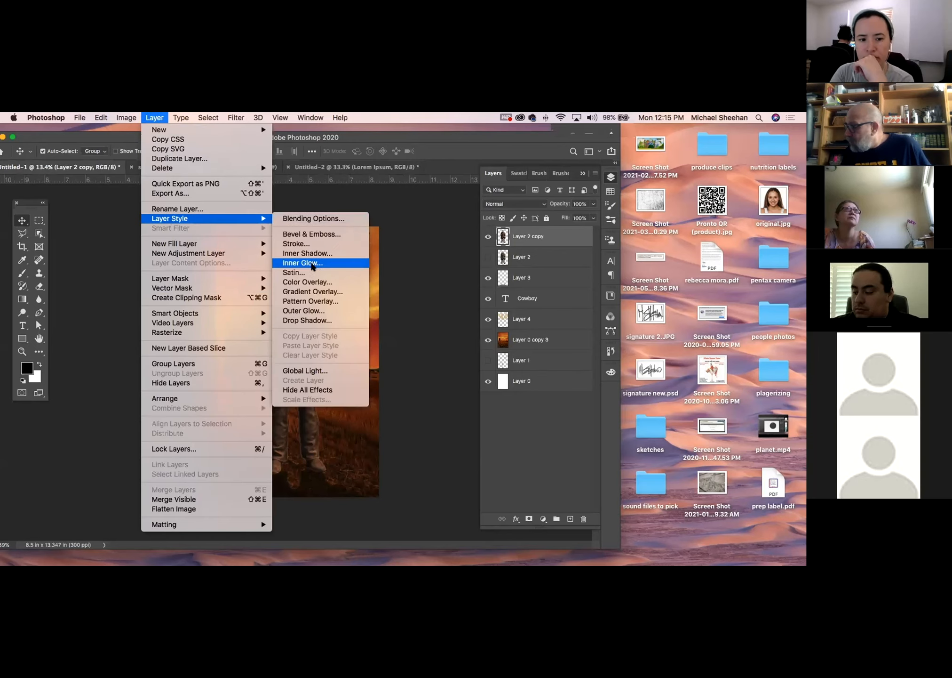
click(311, 311)
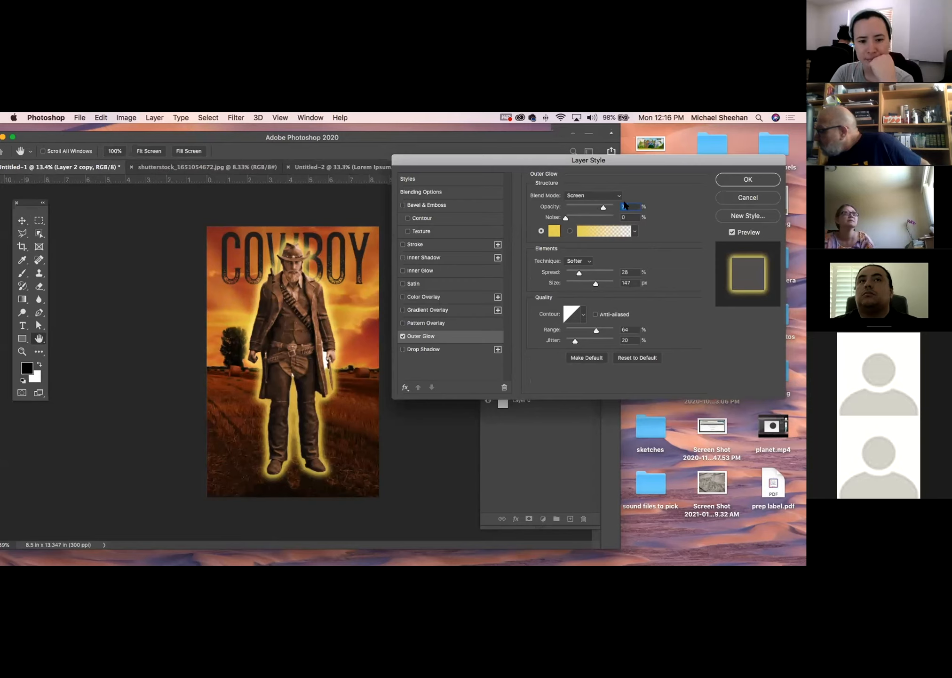
click(554, 231)
drag(355, 228, 573, 309)
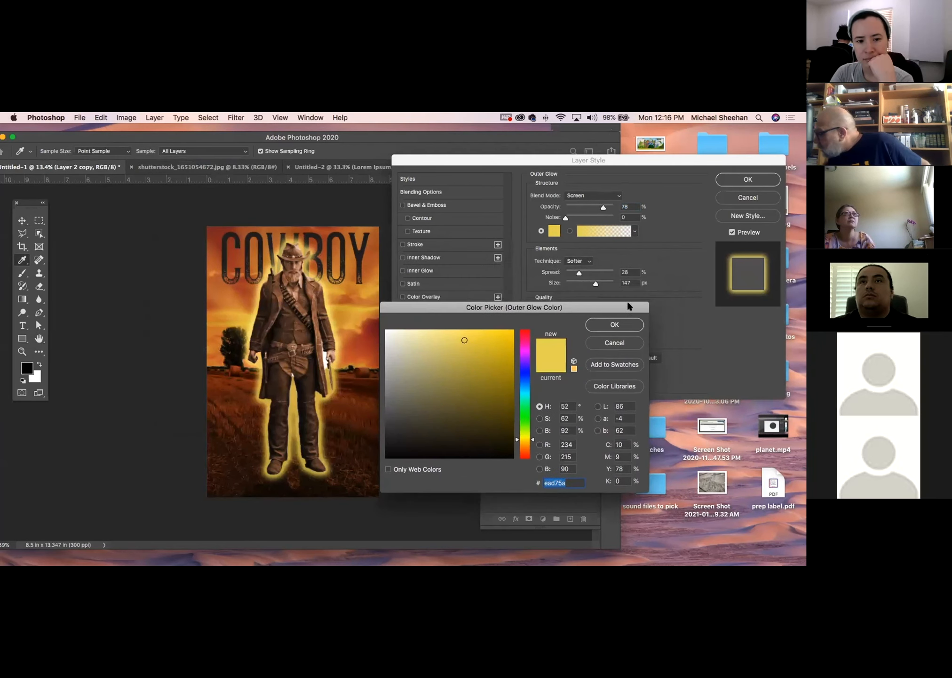
click(615, 343)
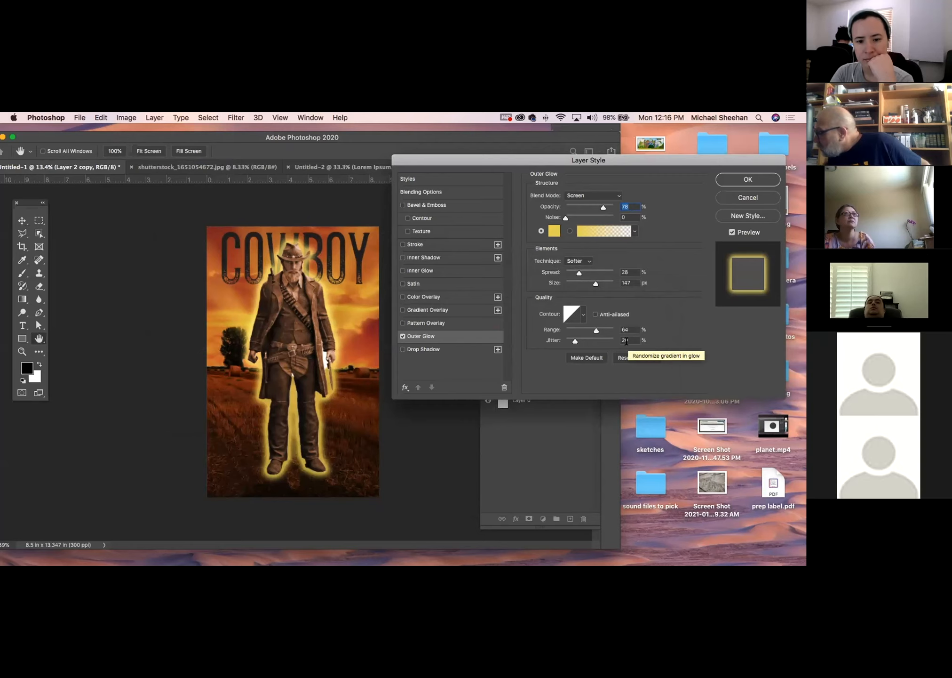
click(775, 198)
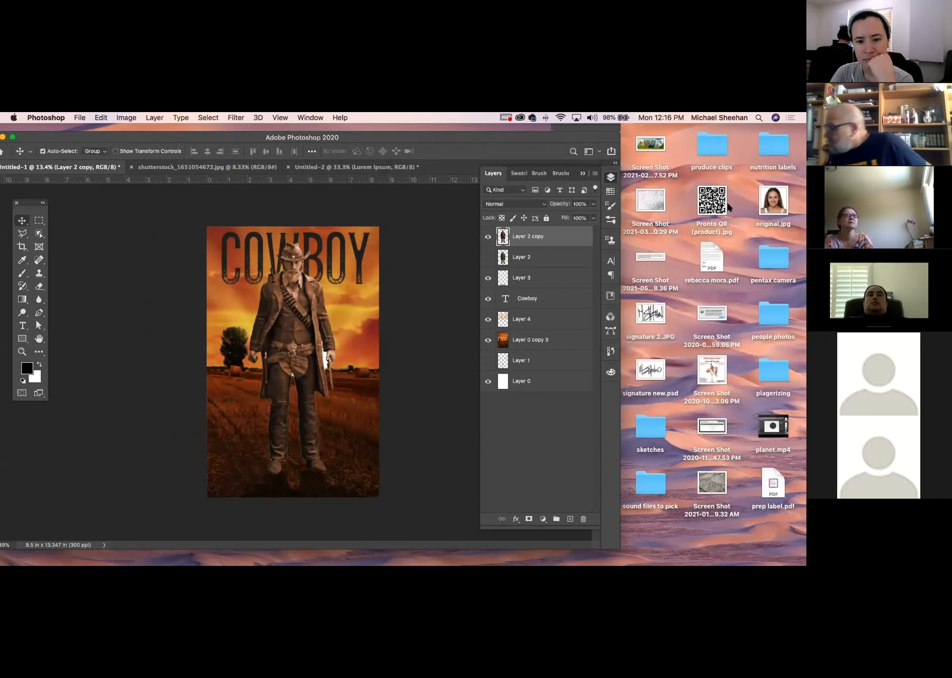
Step: Sample an orange from the poster with the Eyedropper as the foreground color
click(22, 260)
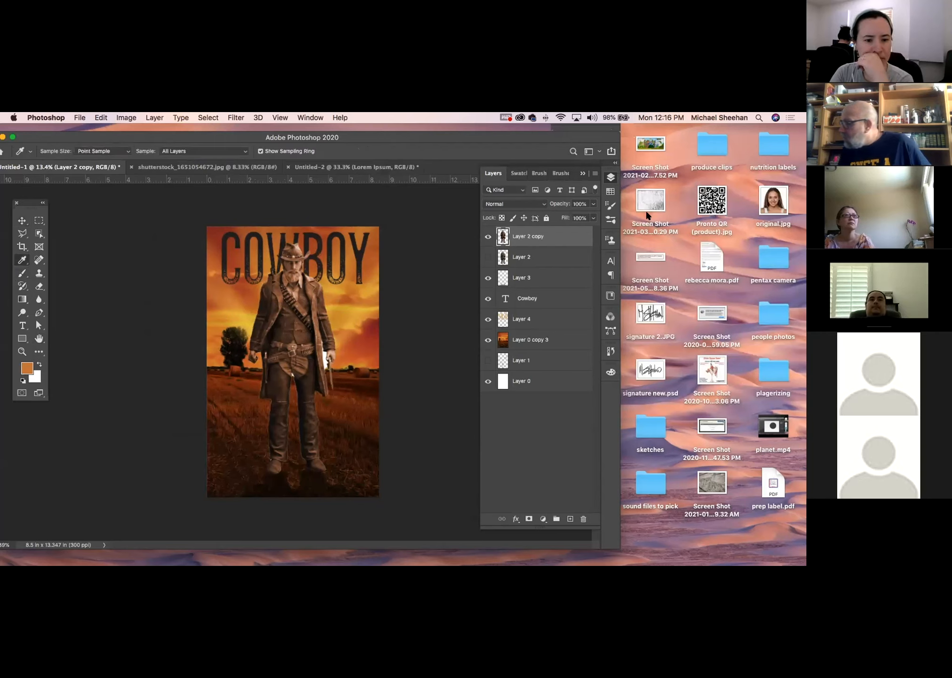
click(611, 177)
click(611, 177)
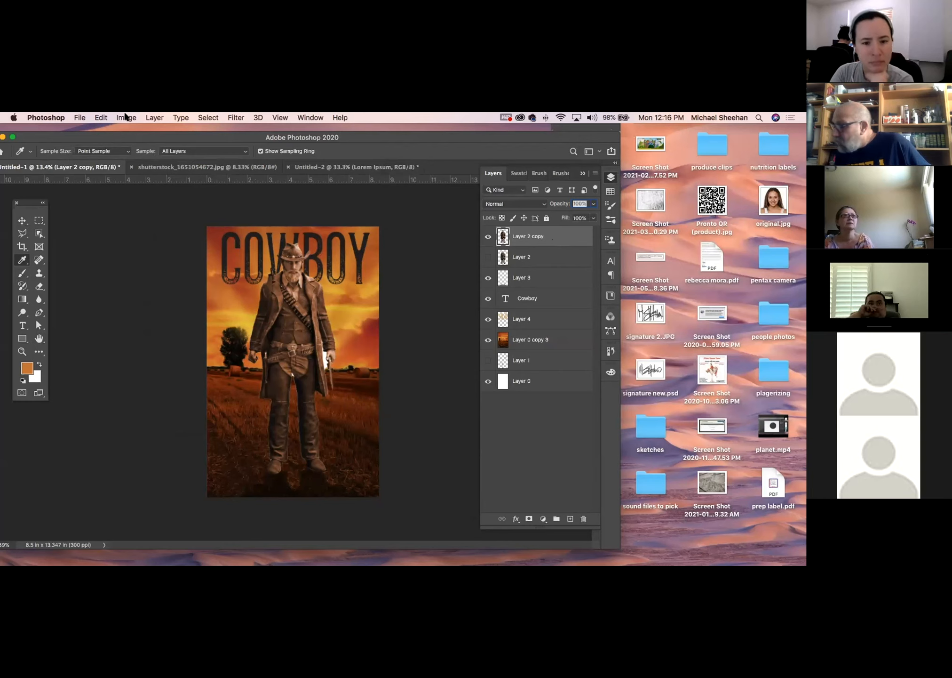
Step: Add an Outer Glow effect to the cowboy figure's layer
click(150, 117)
mouse_move(179, 218)
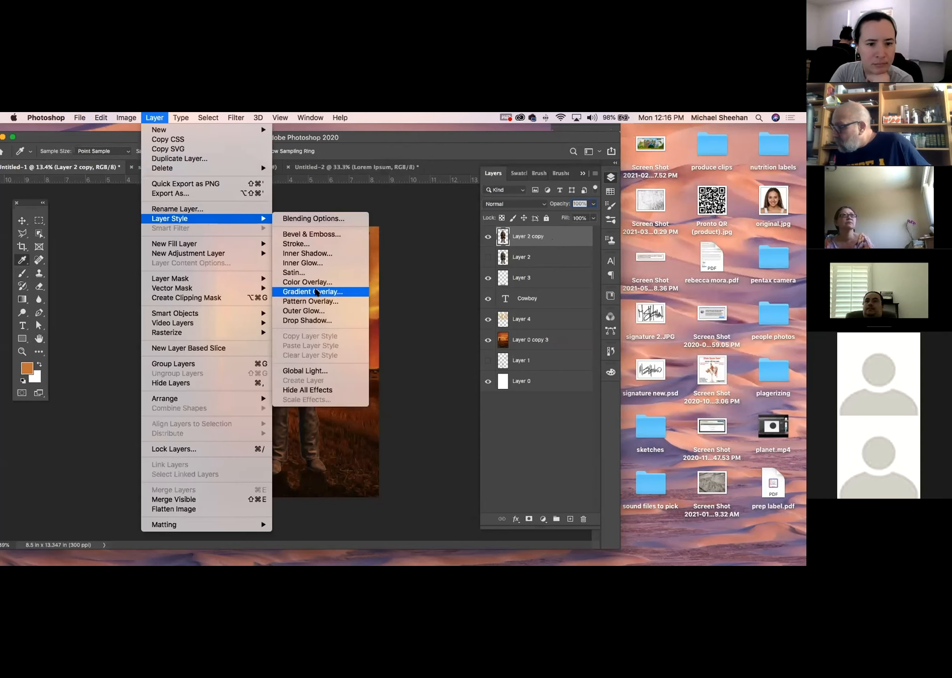
click(310, 311)
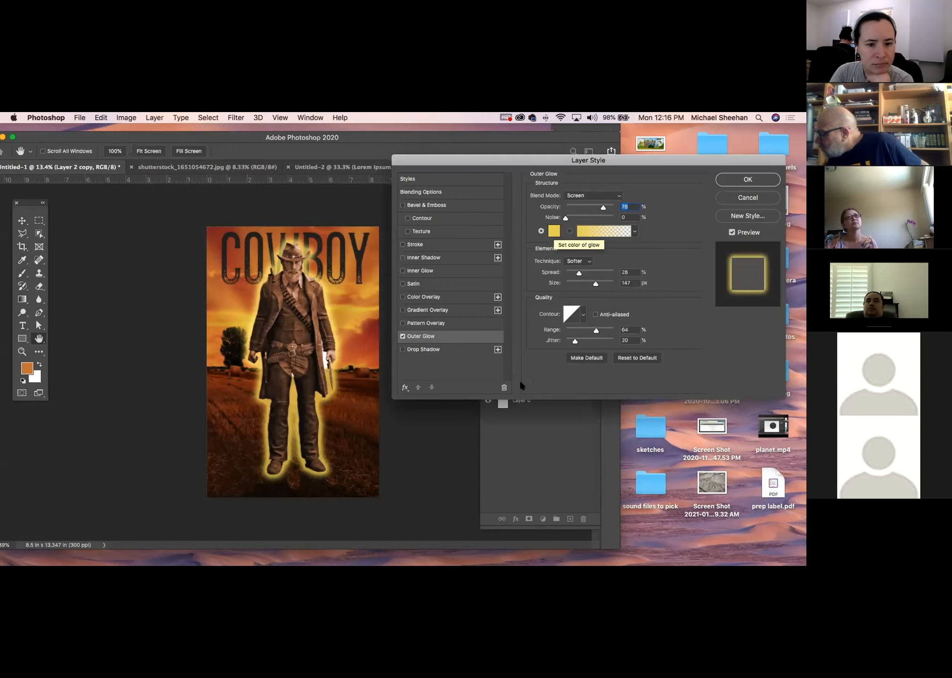
click(555, 230)
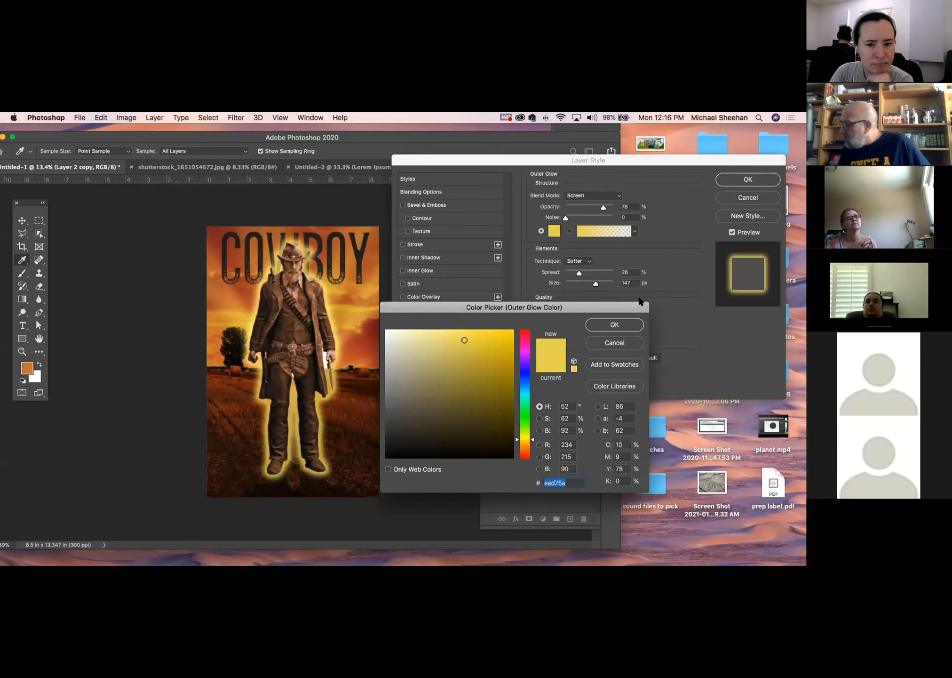
click(615, 343)
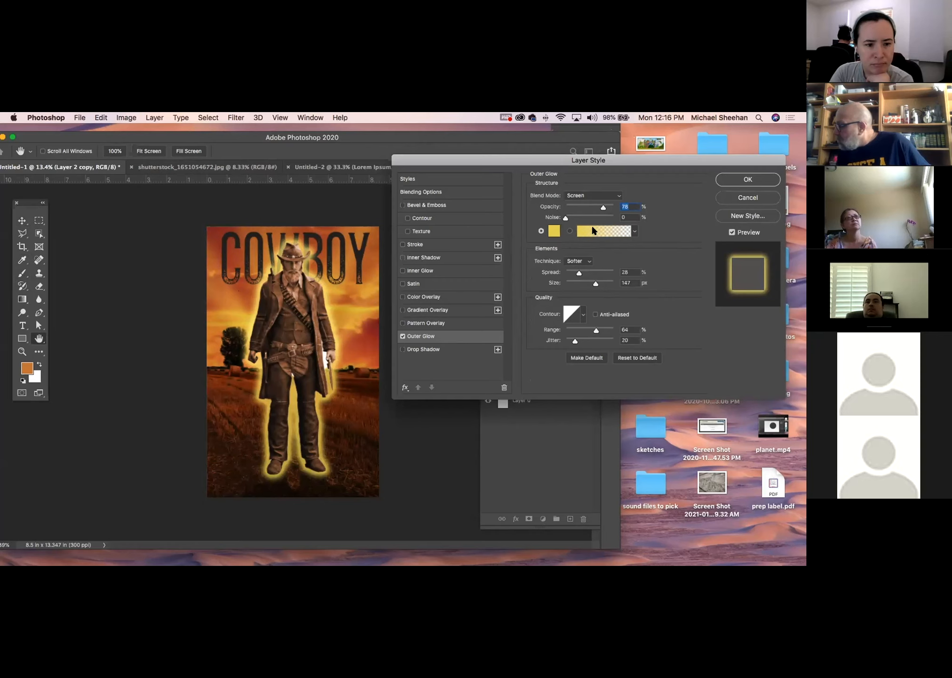
click(594, 230)
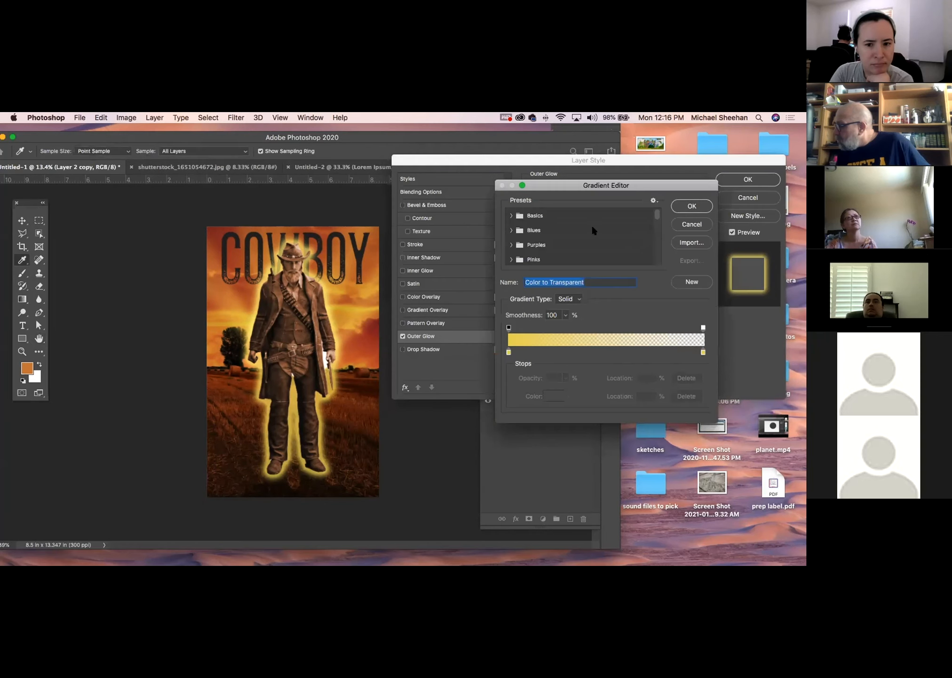
click(692, 224)
Step: Try the orange e78c15 as the cowboy's outer glow color
click(554, 231)
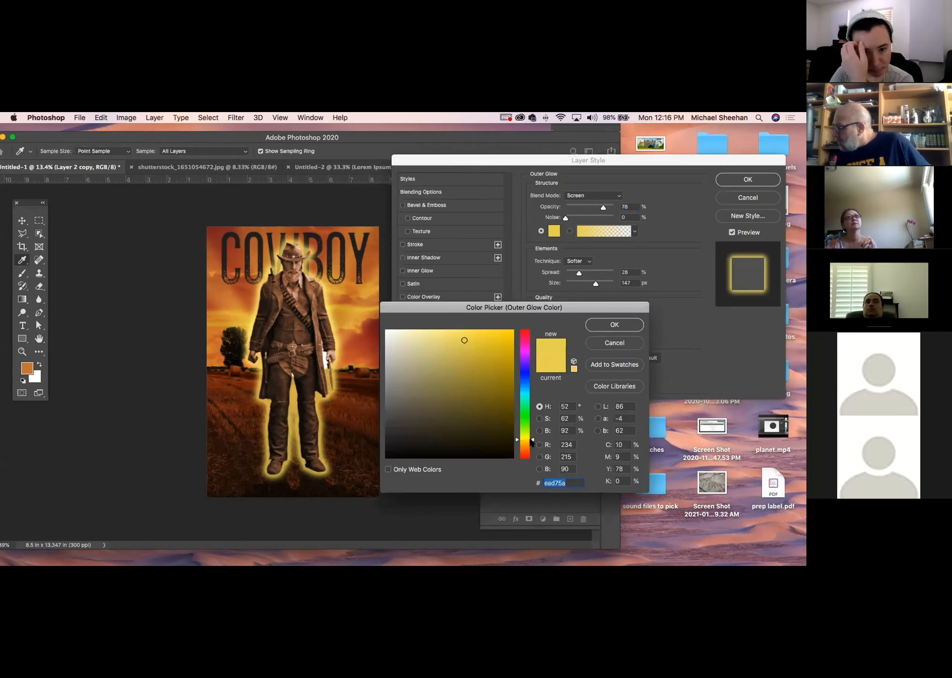
drag(525, 439, 530, 445)
drag(465, 339, 495, 342)
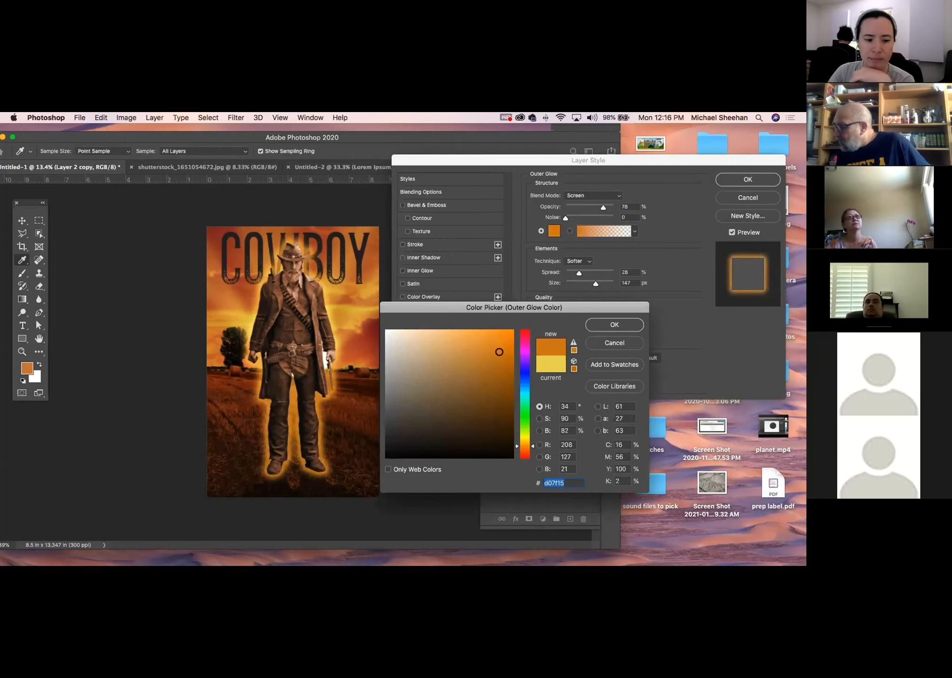
drag(500, 342, 502, 341)
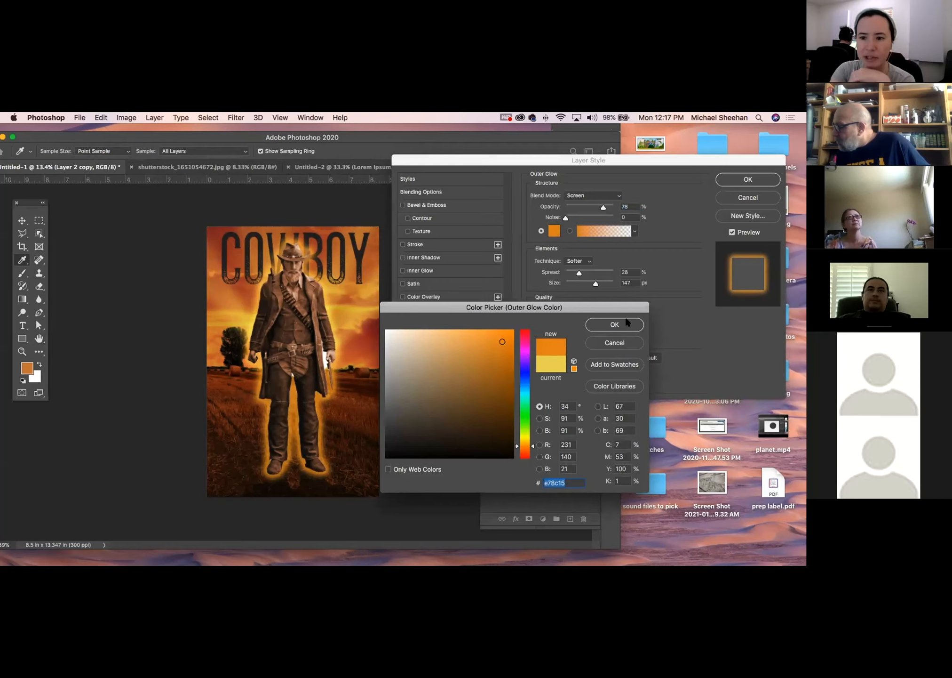
click(614, 325)
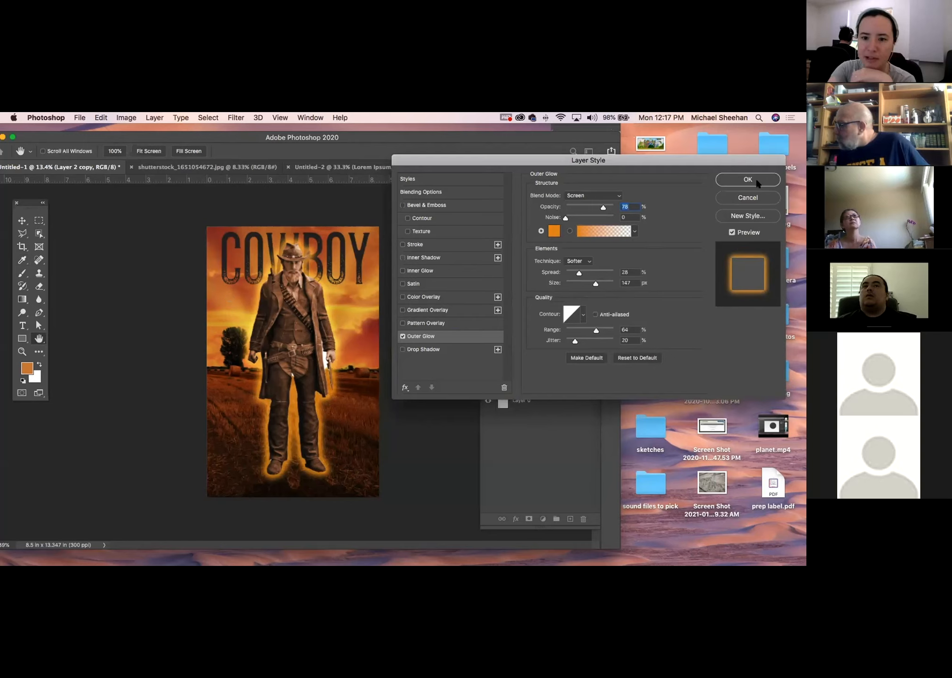
Step: Compare glow colors sampled from the poster's sky and set the outer glow to the golden orange d4903d
click(554, 230)
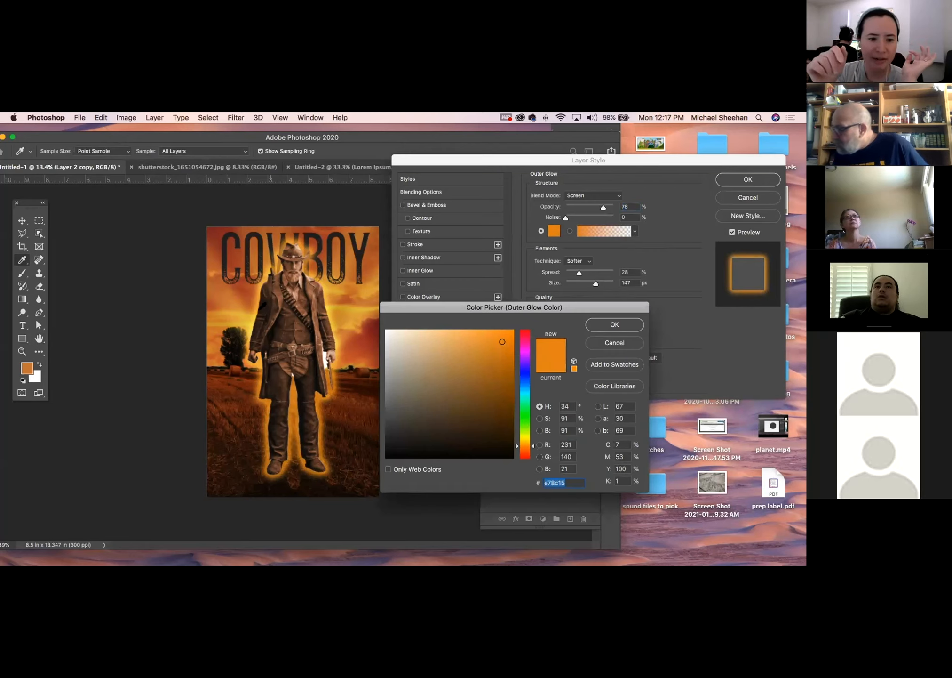
click(236, 304)
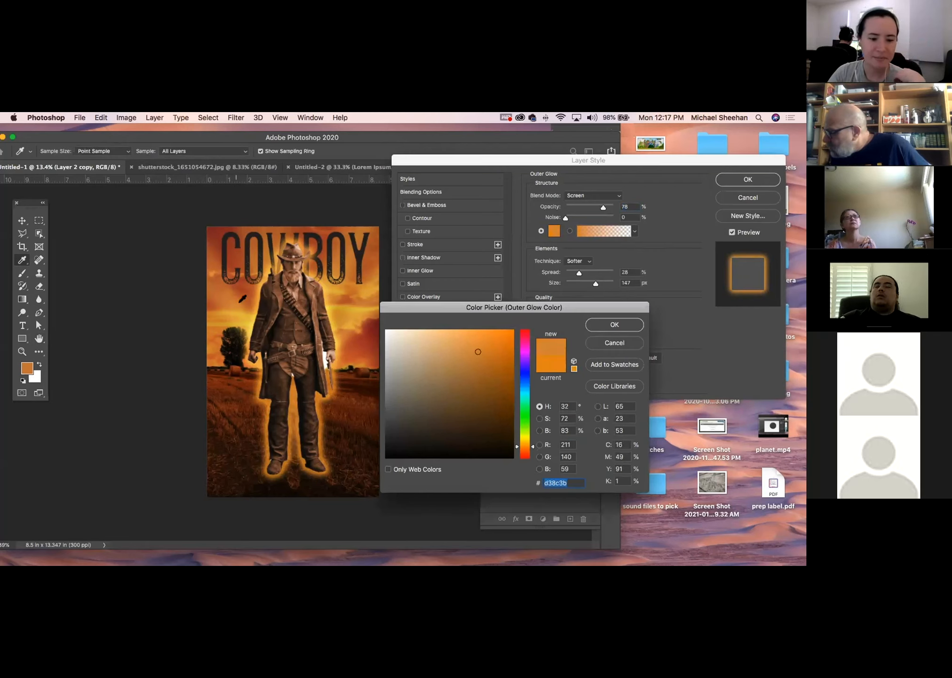
click(366, 335)
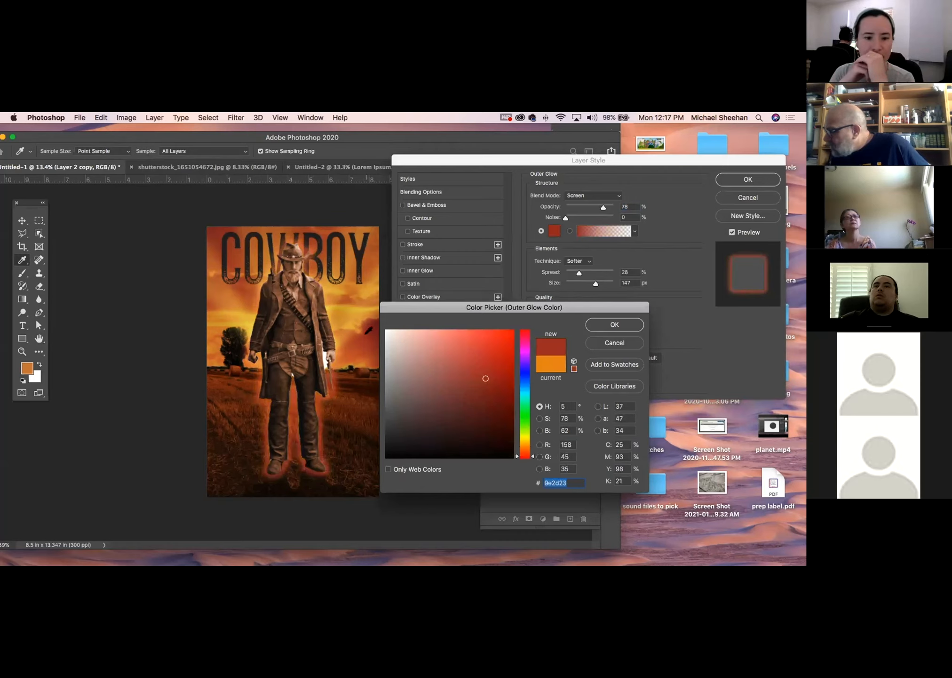
click(361, 323)
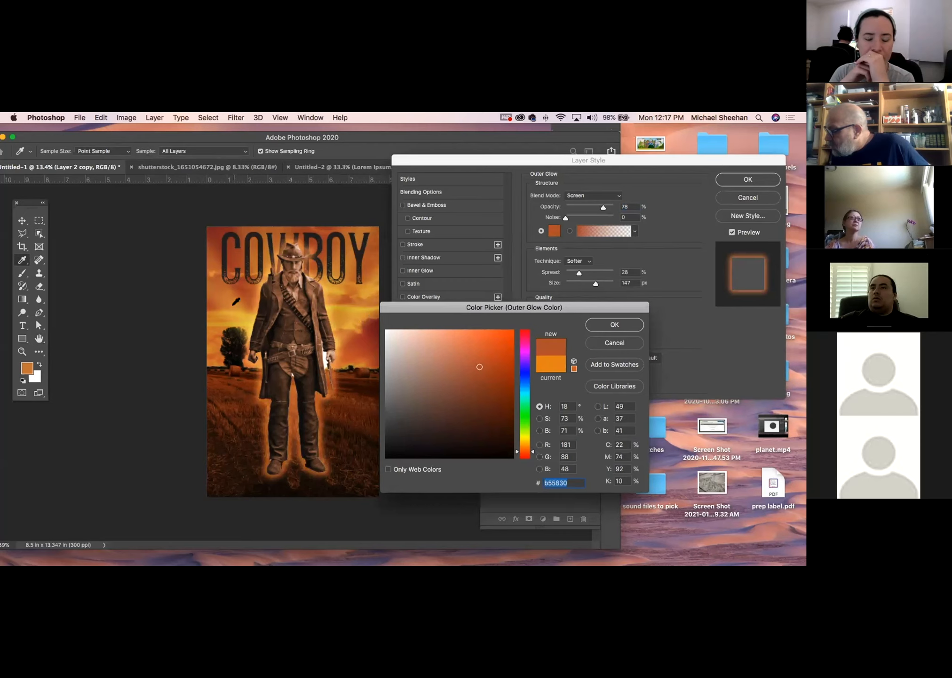
click(234, 304)
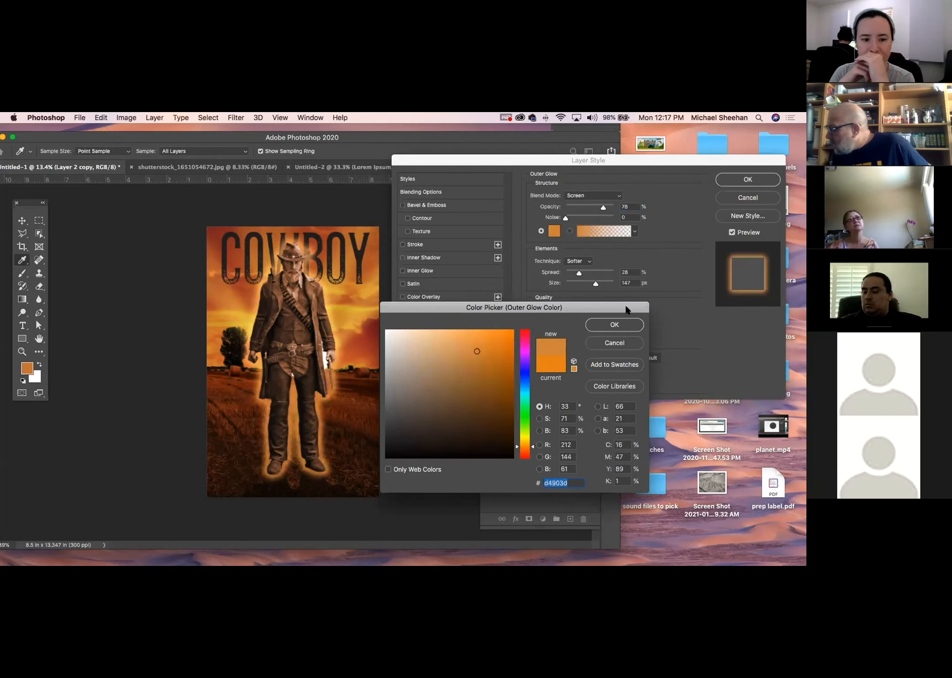
click(613, 324)
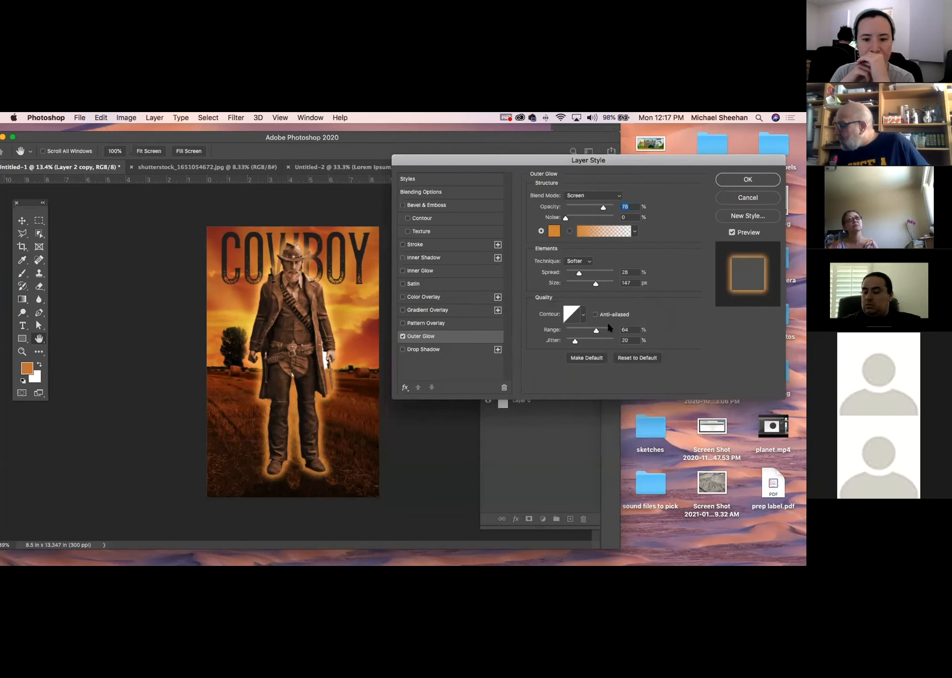
Step: Reduce the cowboy's outer glow to 43% opacity and 4% spread, and apply the effect
drag(601, 208, 589, 207)
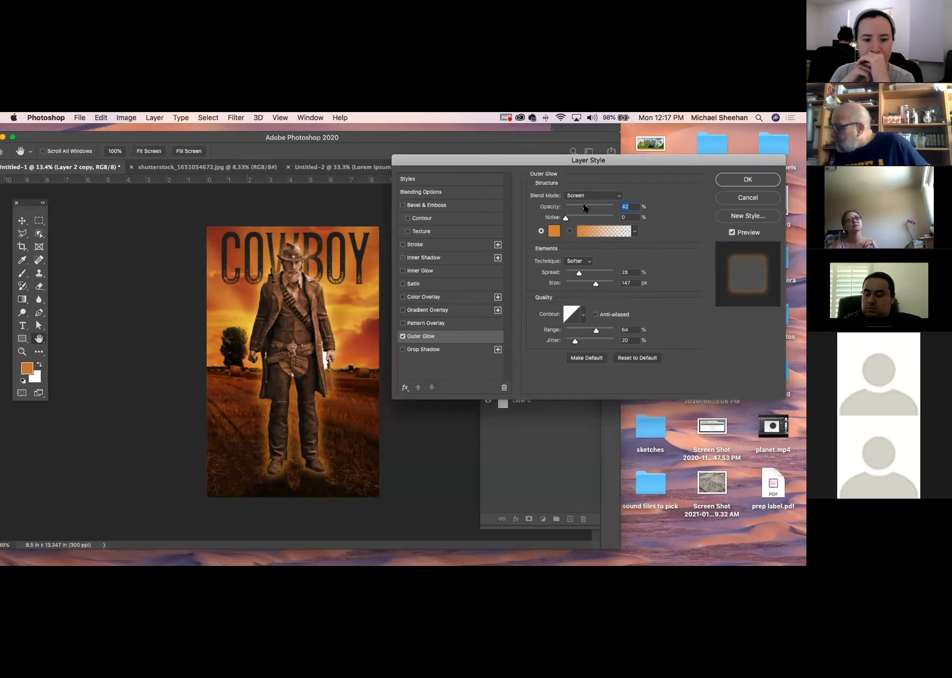
drag(579, 273, 568, 274)
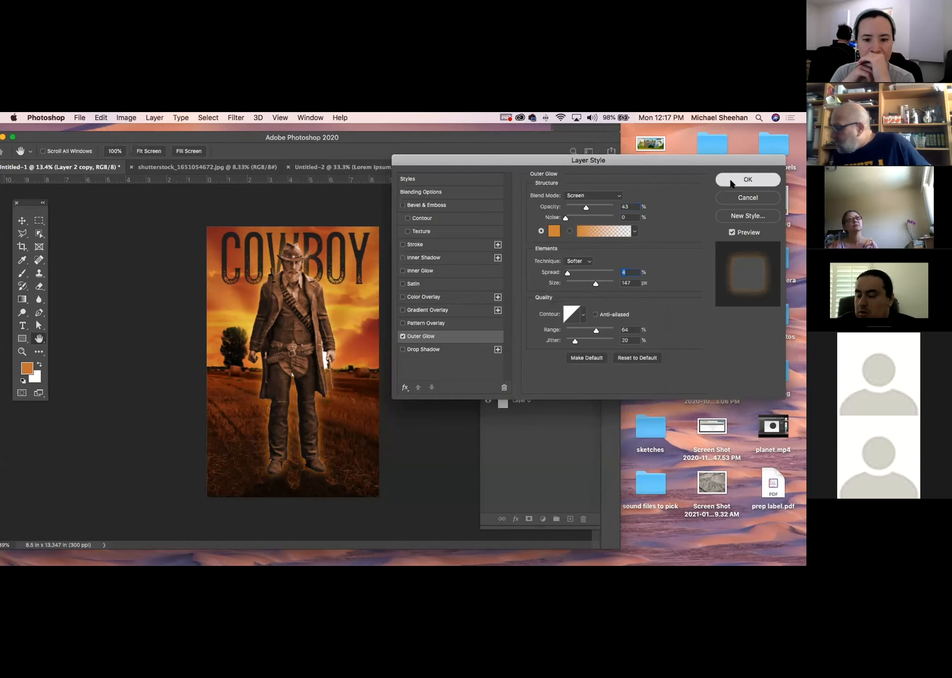
click(732, 182)
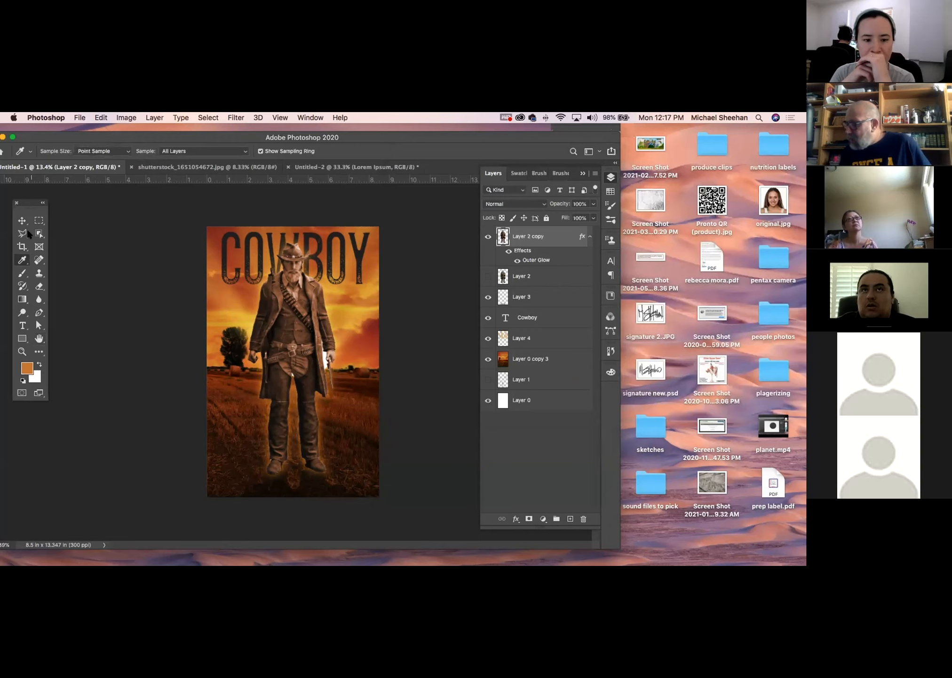
Step: Load the cowboy's outline from Layer 2 copy as a selection and add an empty layer above it
super+click(502, 235)
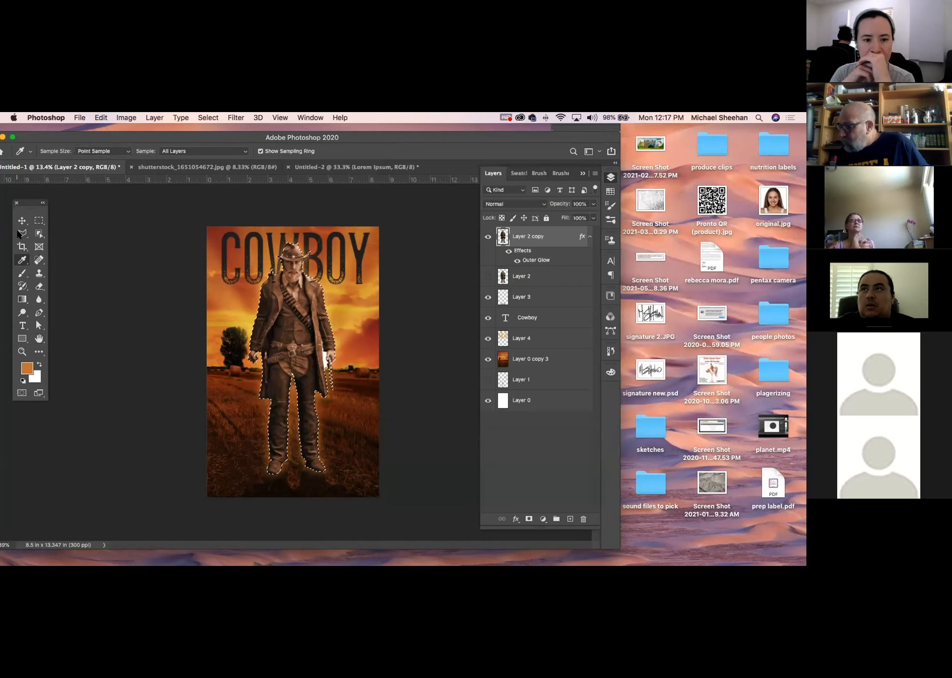
click(21, 299)
click(570, 518)
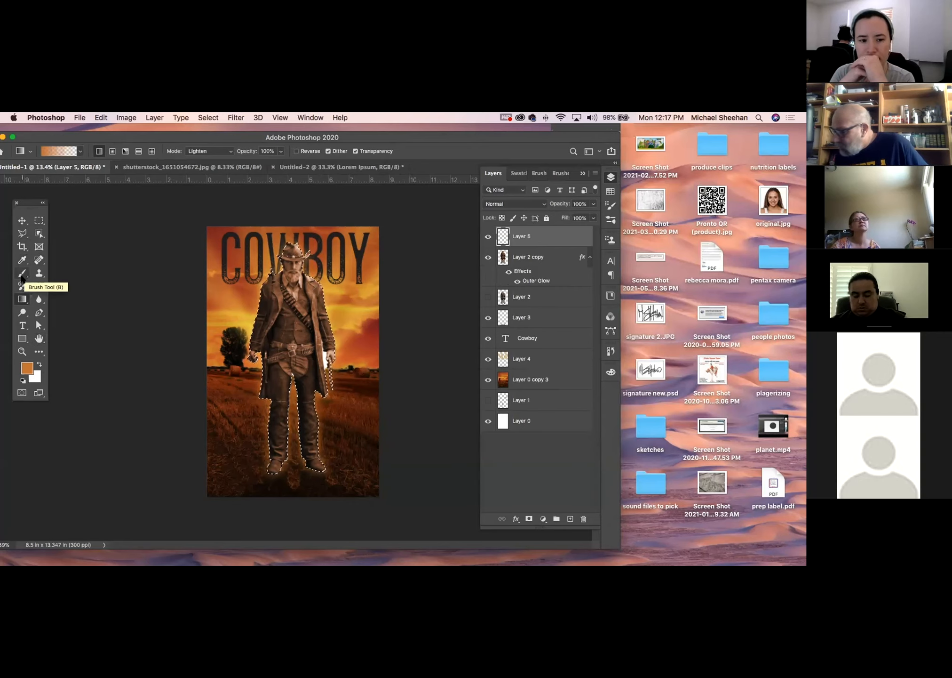
Step: Set the foreground color to purple, fill the cowboy selection with a gradient fading upward from the boots, and deselect
click(27, 367)
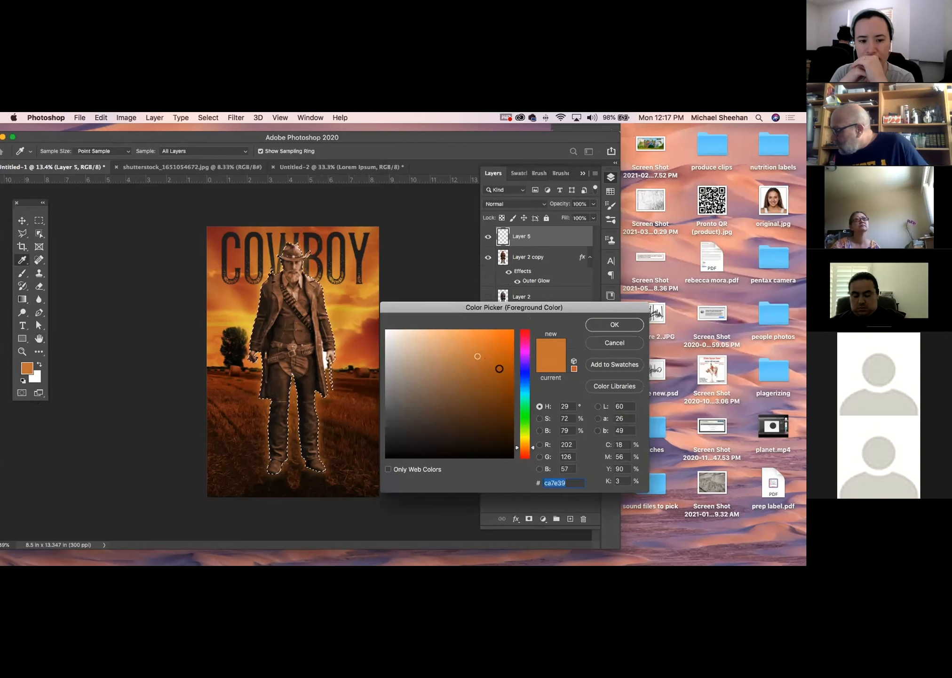
drag(533, 448, 537, 361)
click(613, 324)
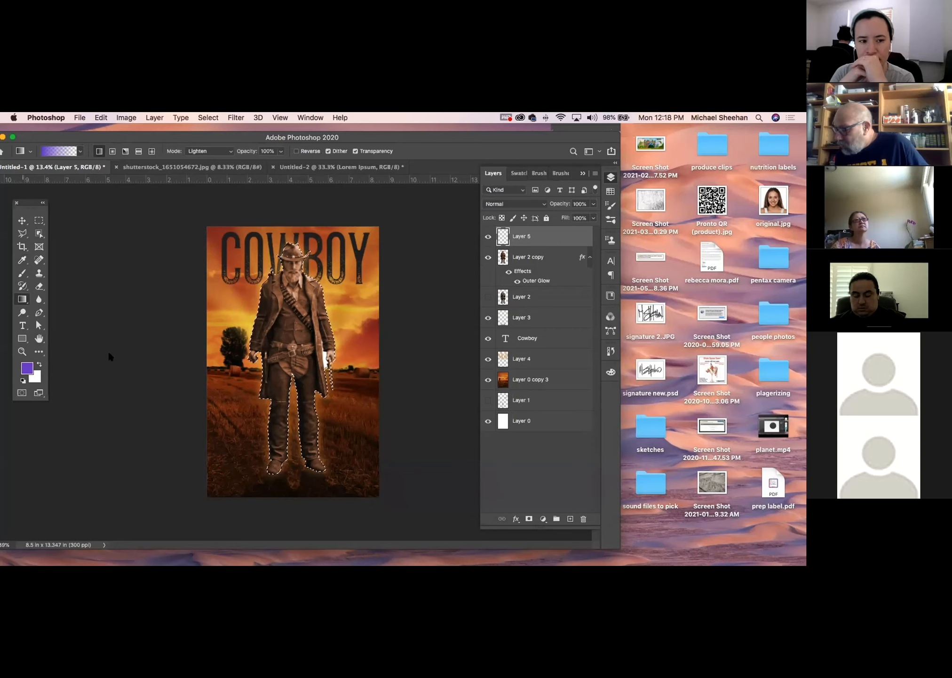
drag(299, 474, 298, 332)
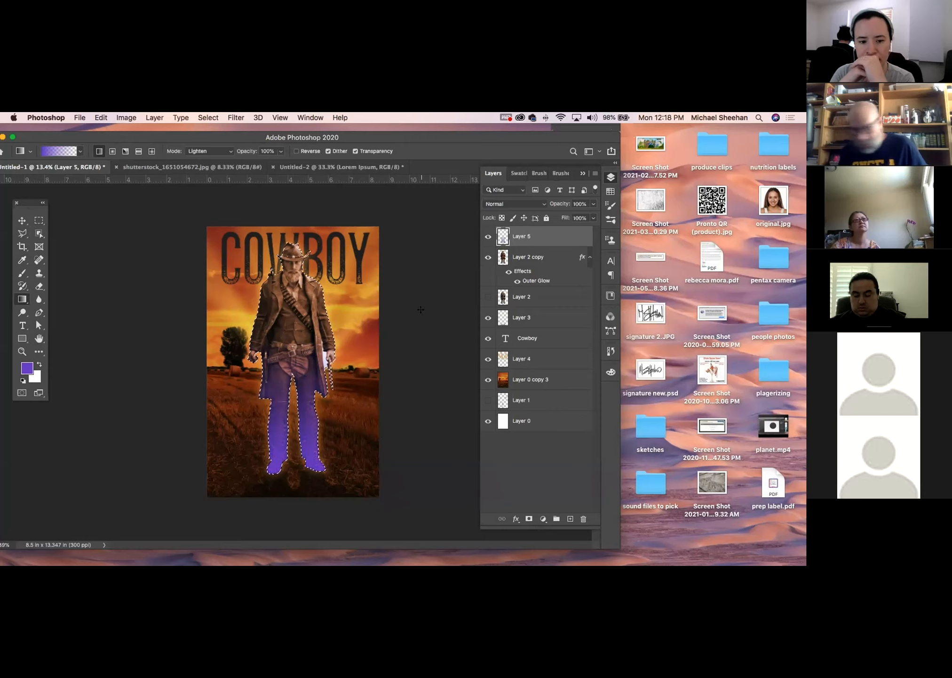
key(super+d)
Step: Cycle the purple gradient layer through the blend modes, settle on Darken, and compare the poster with the layer hidden and shown
click(518, 203)
click(522, 205)
click(519, 203)
click(519, 203)
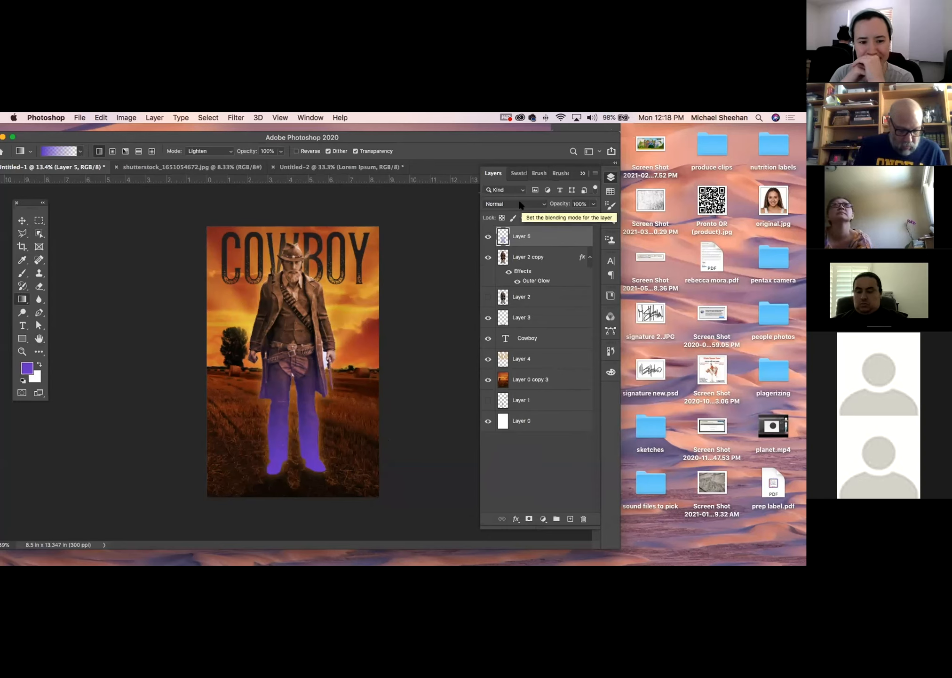
key(v)
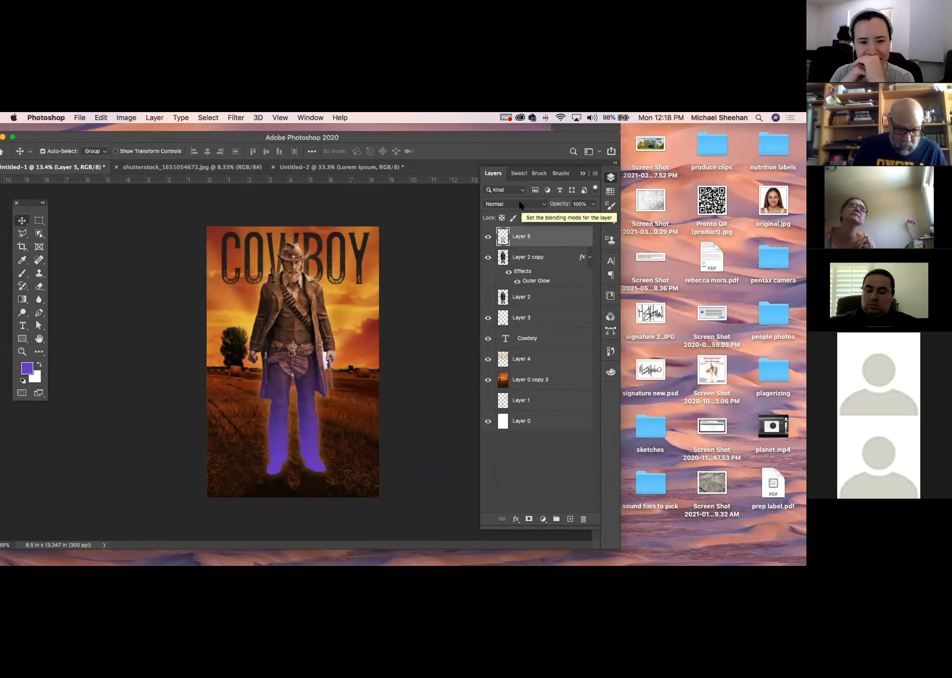
key(shift+plus)
key(shift+plus)
key(shift+plus)
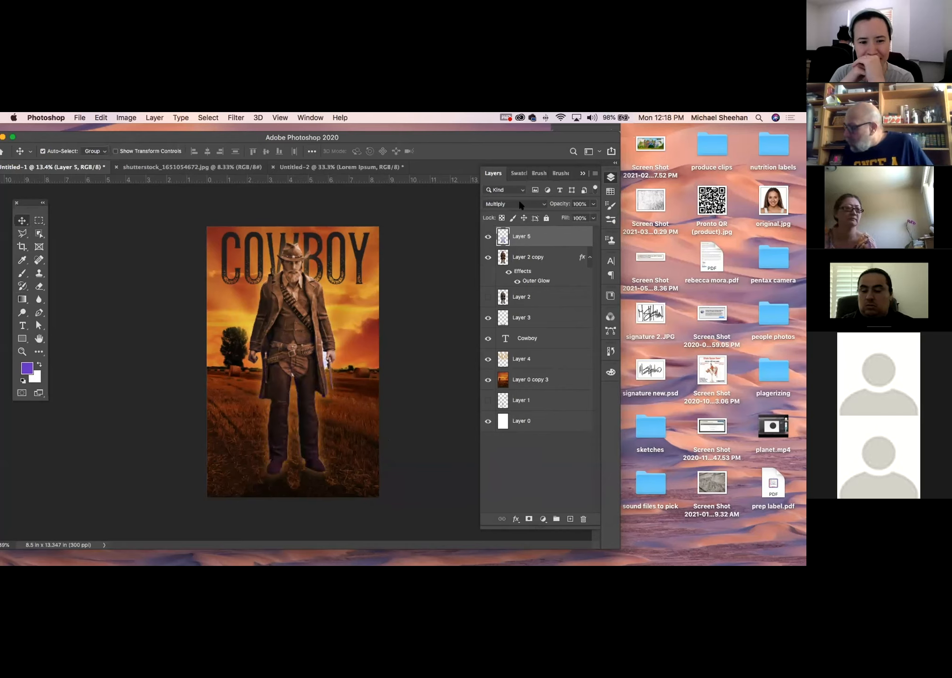
key(shift+plus)
key(shift+plus)
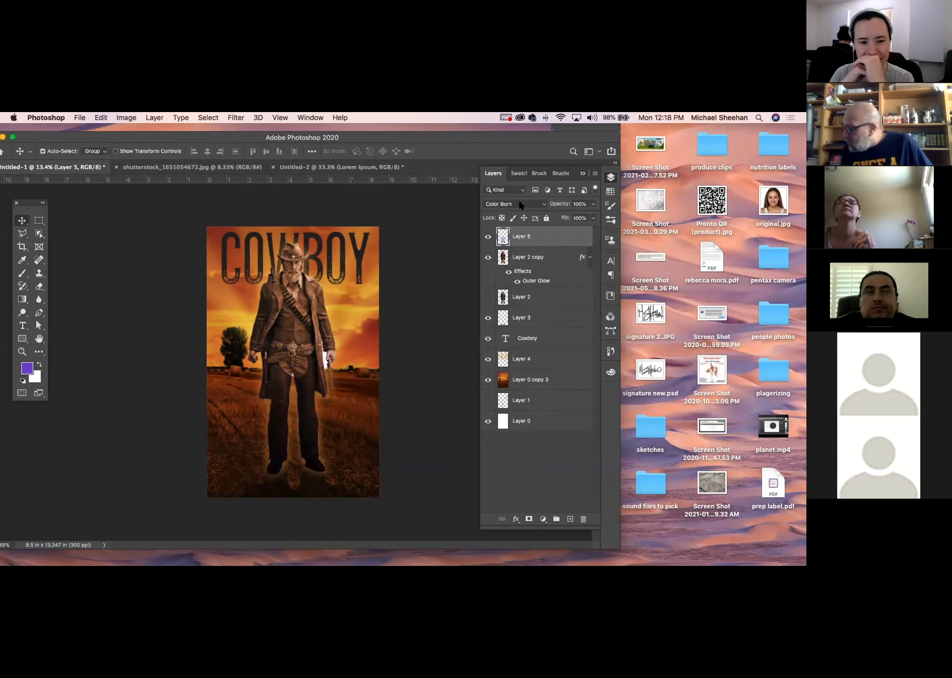
key(shift+plus)
key(shift+plus)
key(shift+plus)
key(shift+plus)
key(shift+plus)
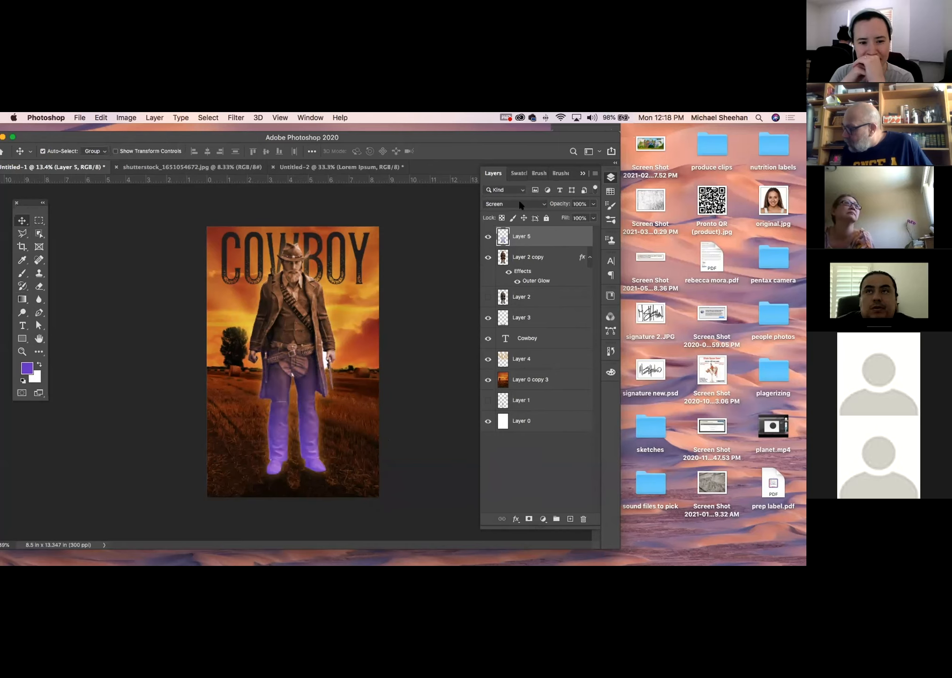
key(shift+plus)
key(shift+plus)
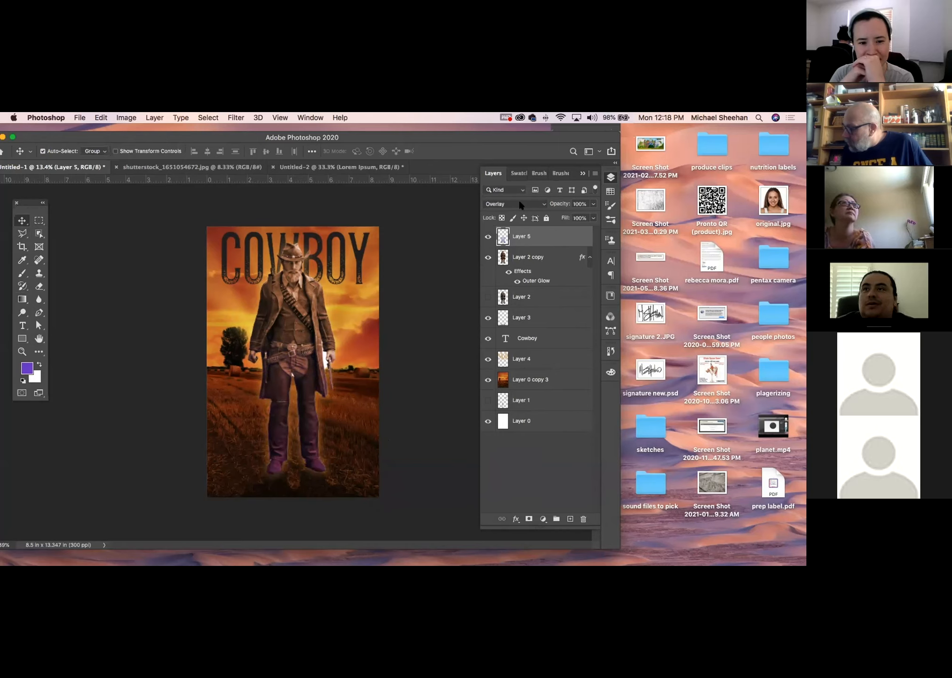
key(shift+plus)
key(shift+plus)
key(shift+plus)
key(shift+plus)
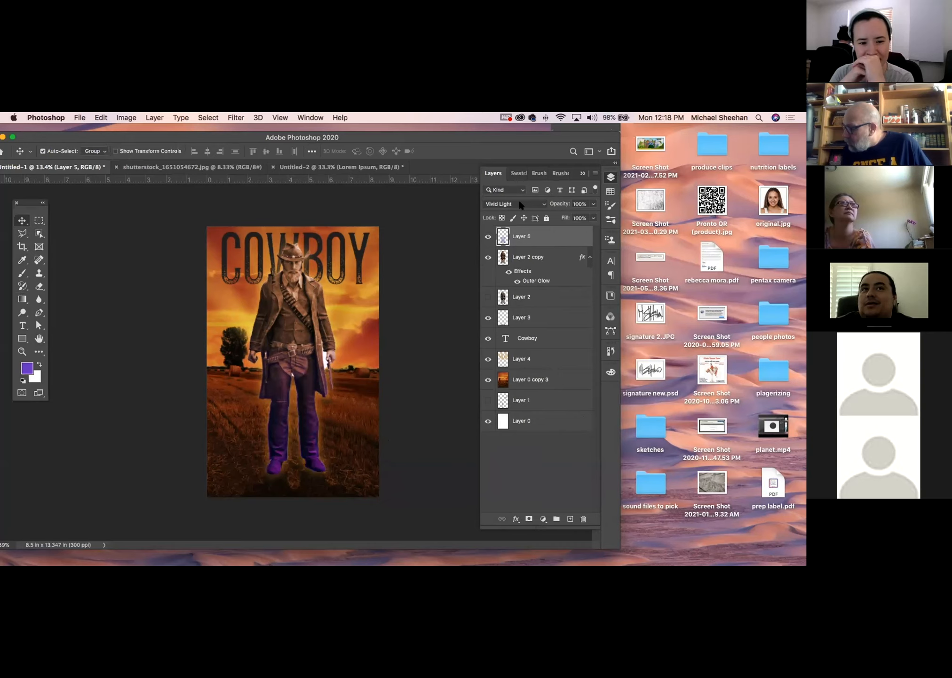
key(shift+plus)
key(shift+plus)
key(shift+plus)
key(shift+plus)
key(shift+plus)
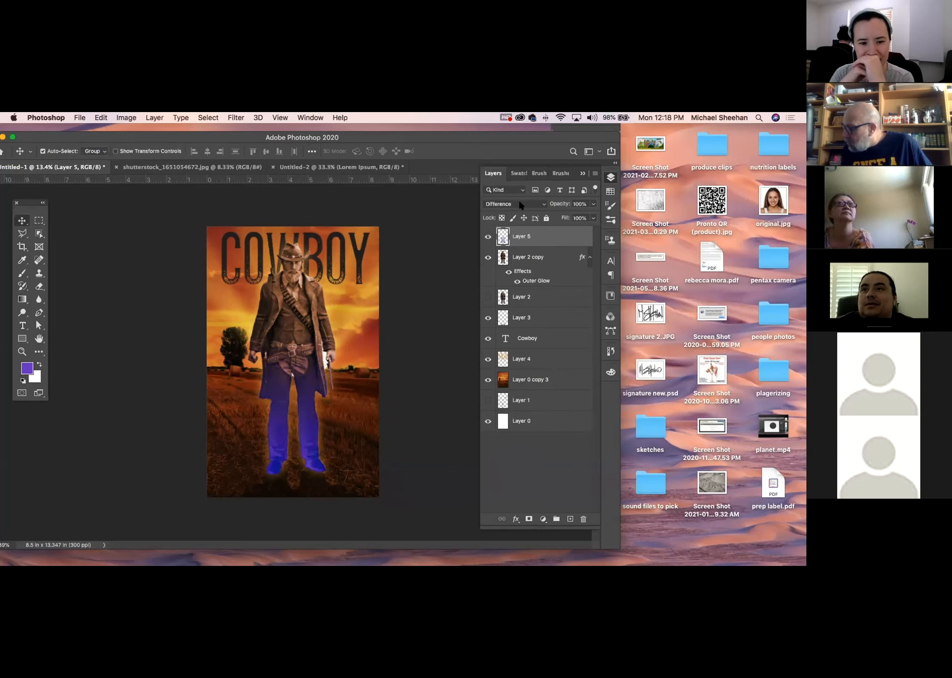
key(shift+plus)
key(shift+plus)
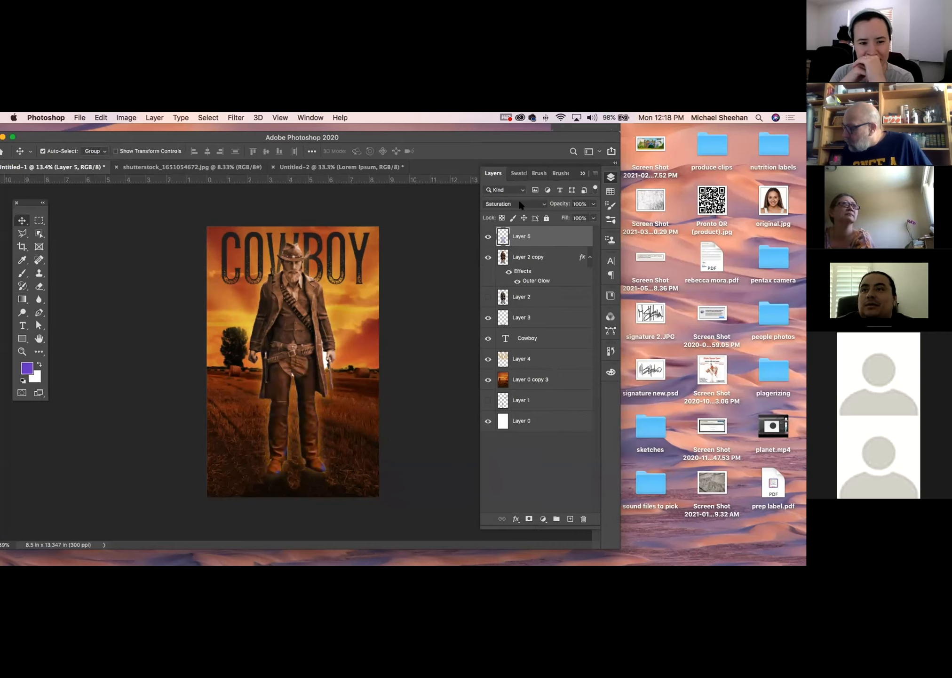
key(shift+plus)
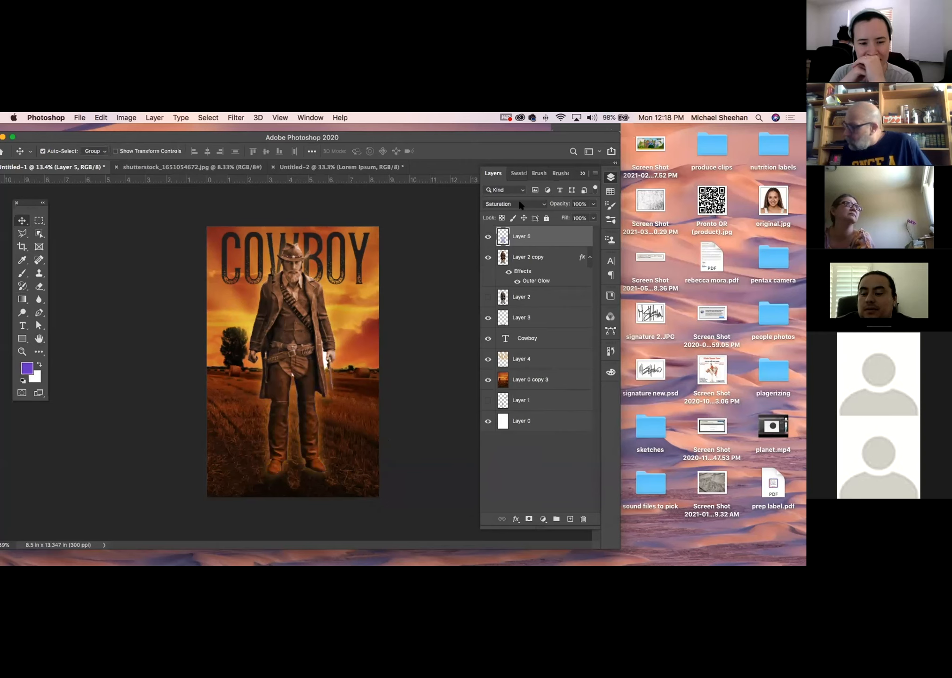
key(shift+plus)
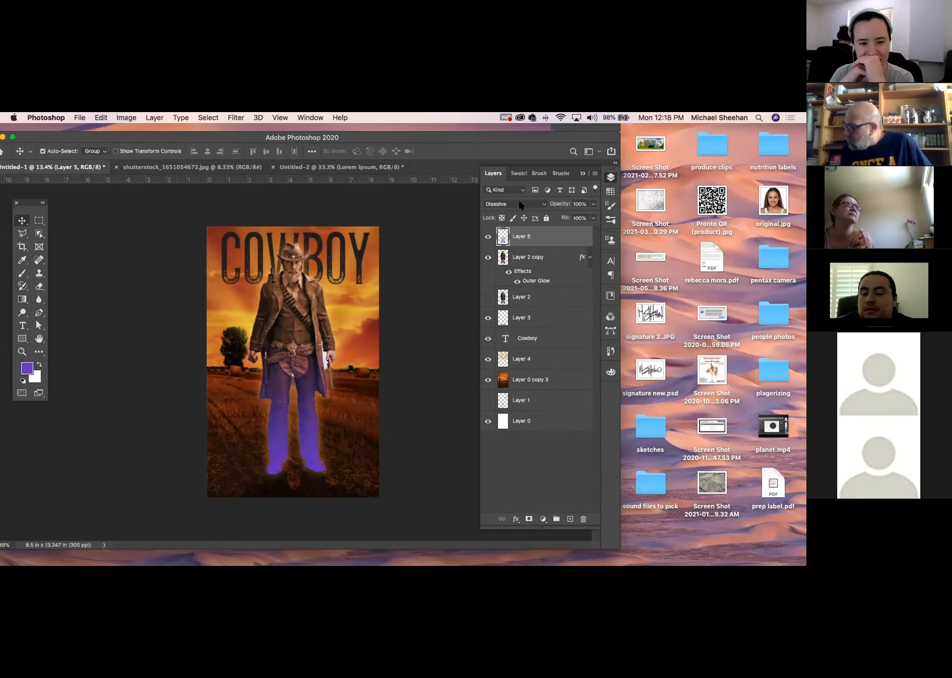
key(shift+plus)
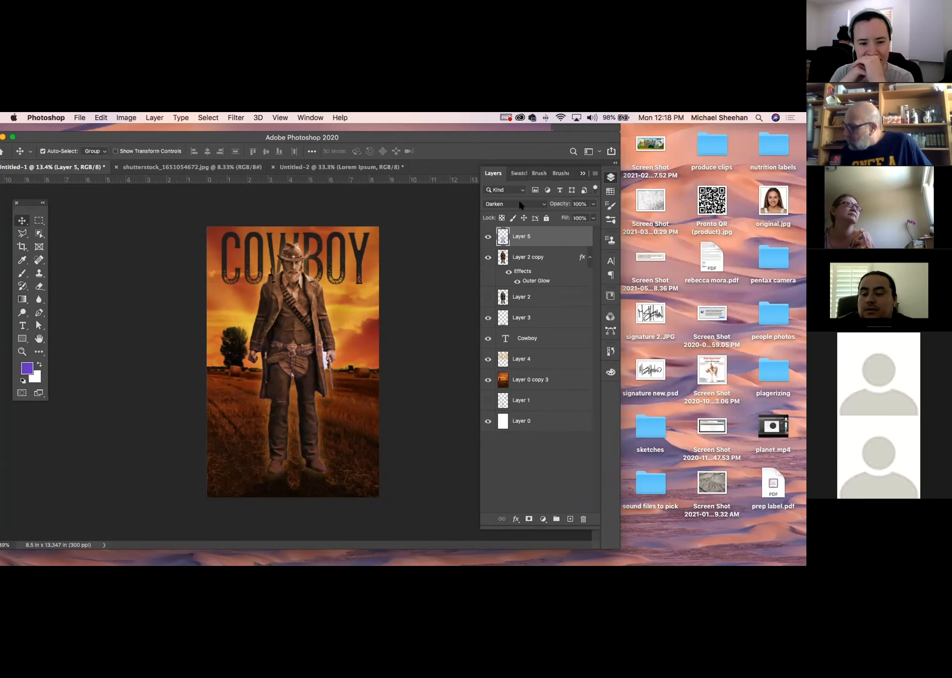
key(shift+plus)
key(shift+minus)
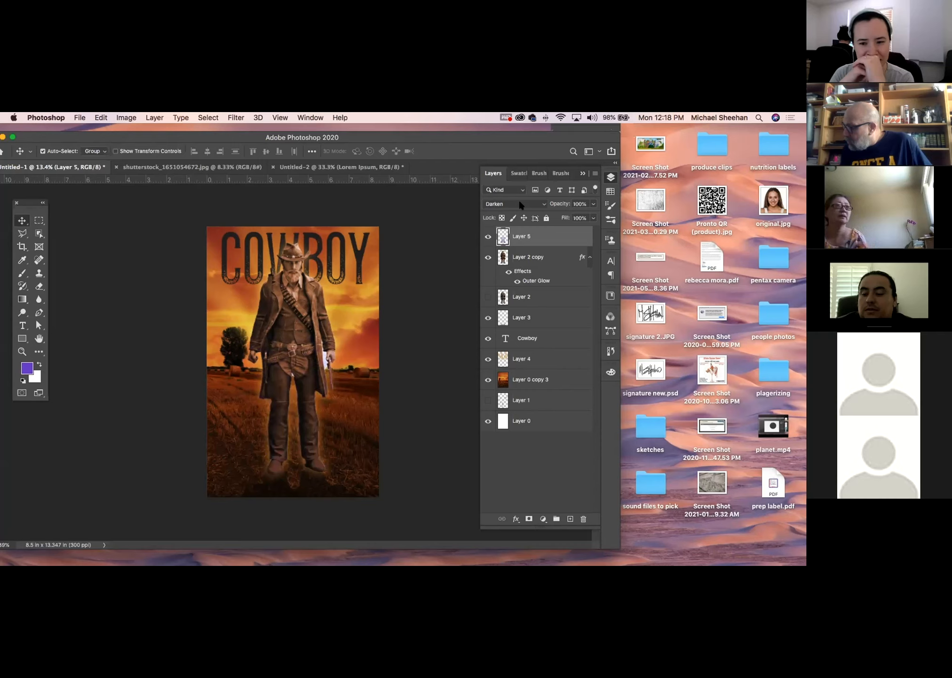
click(488, 236)
click(488, 236)
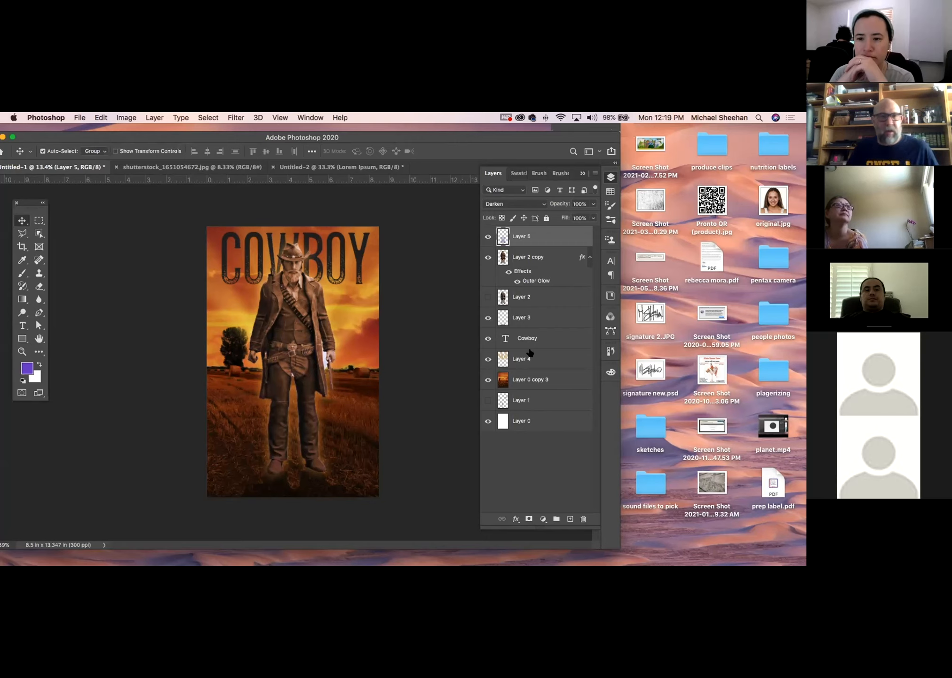
Step: Save the image westerns-good-bad-ugly.jpg to the desktop and open it in Photoshop
click(136, 230)
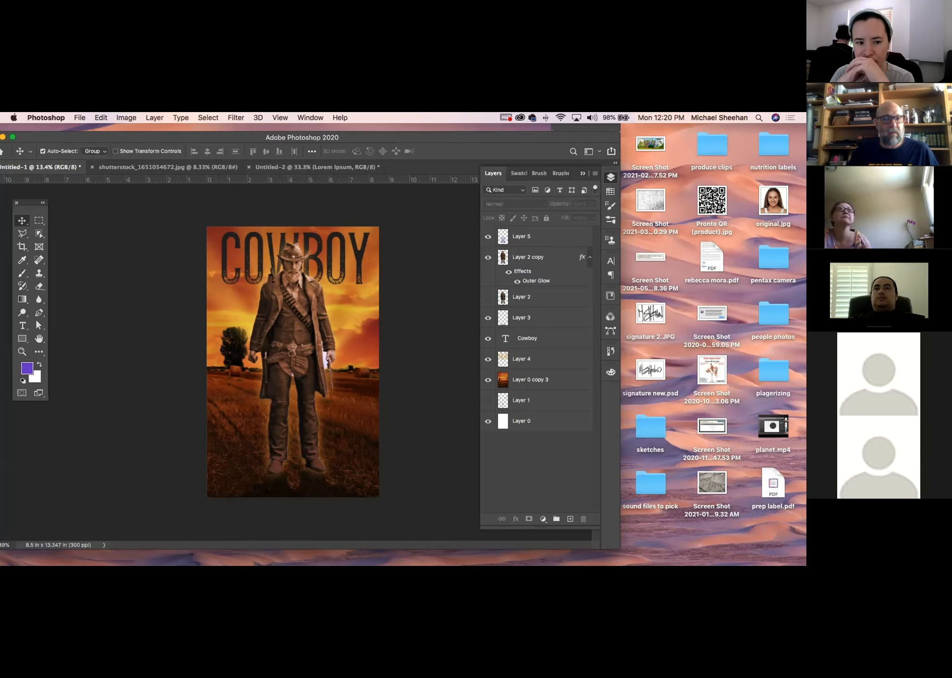
key(Tab)
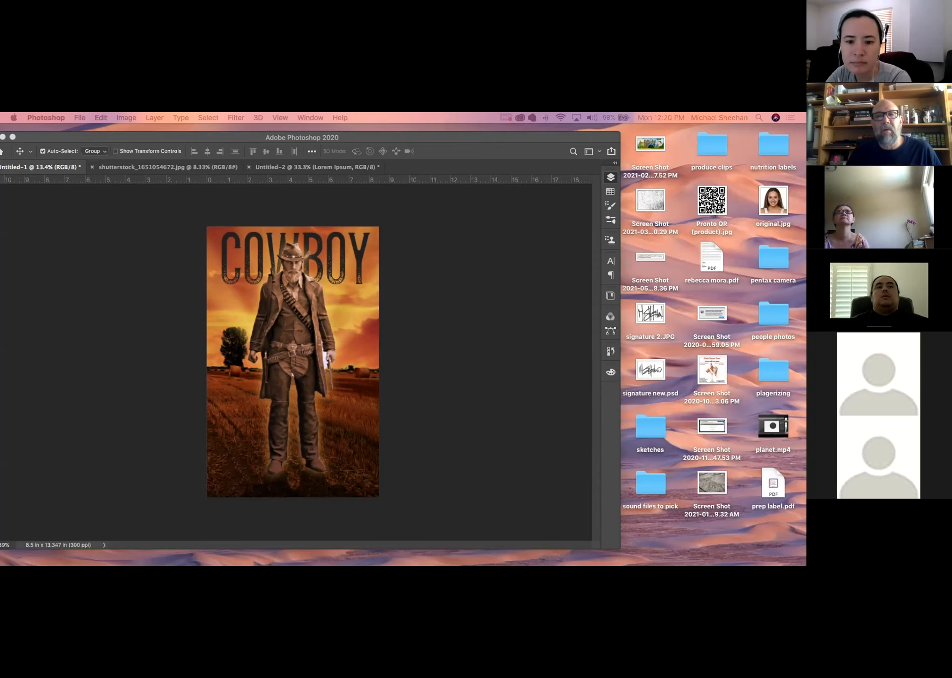
drag(301, 231, 740, 221)
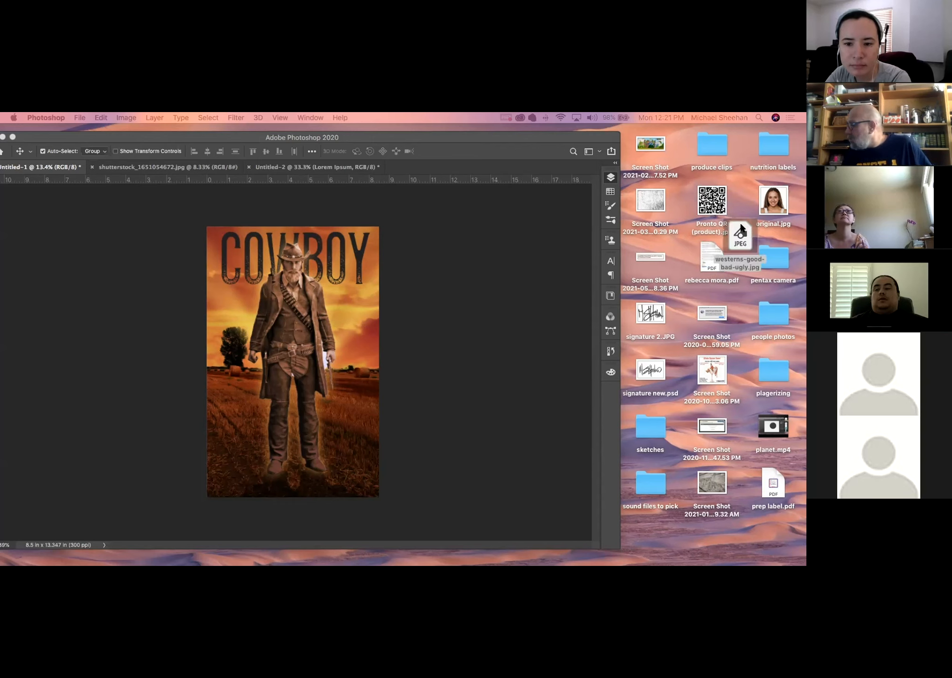
double_click(739, 231)
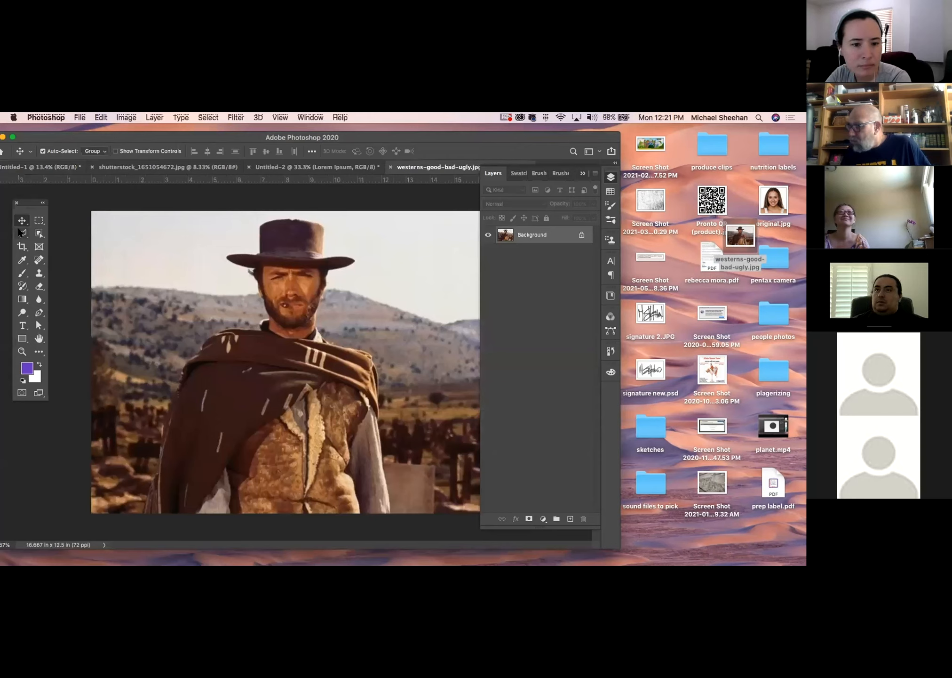
Step: Select the man in the poncho and hat with the Object Selection tool
click(36, 237)
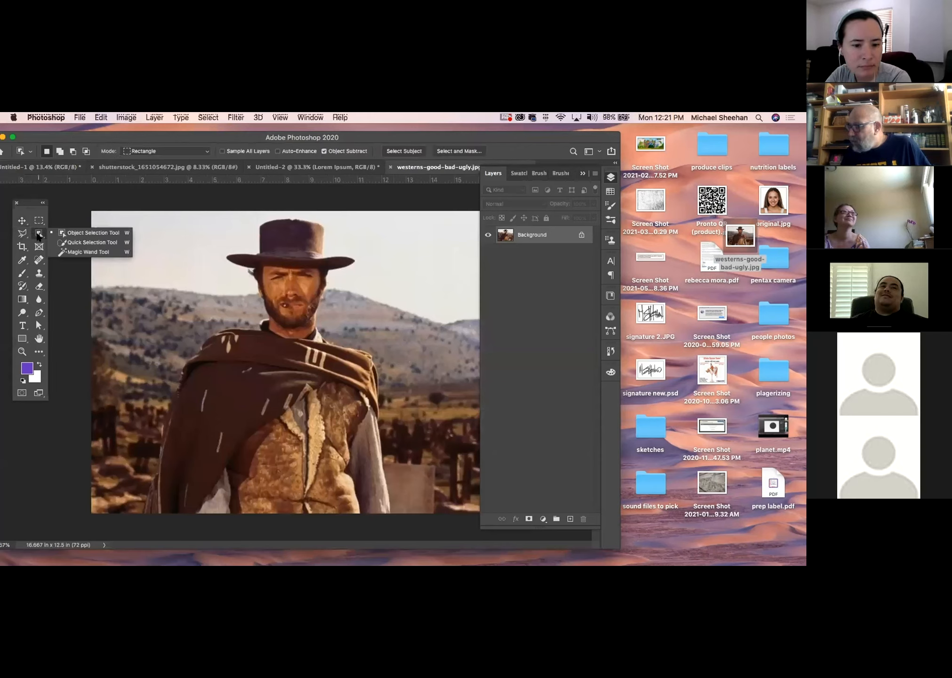
click(74, 232)
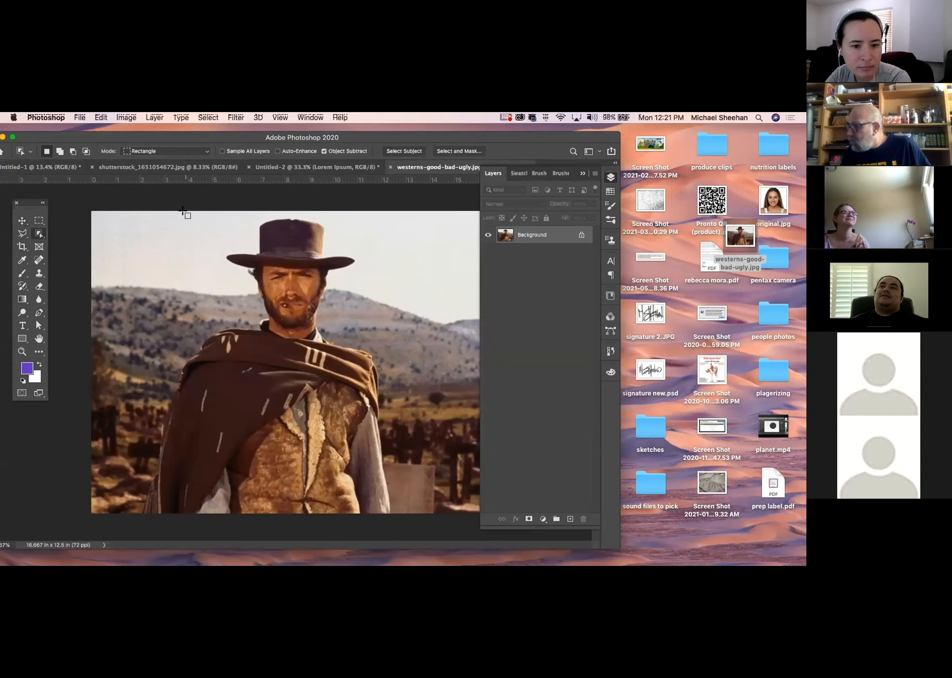
drag(176, 212, 386, 486)
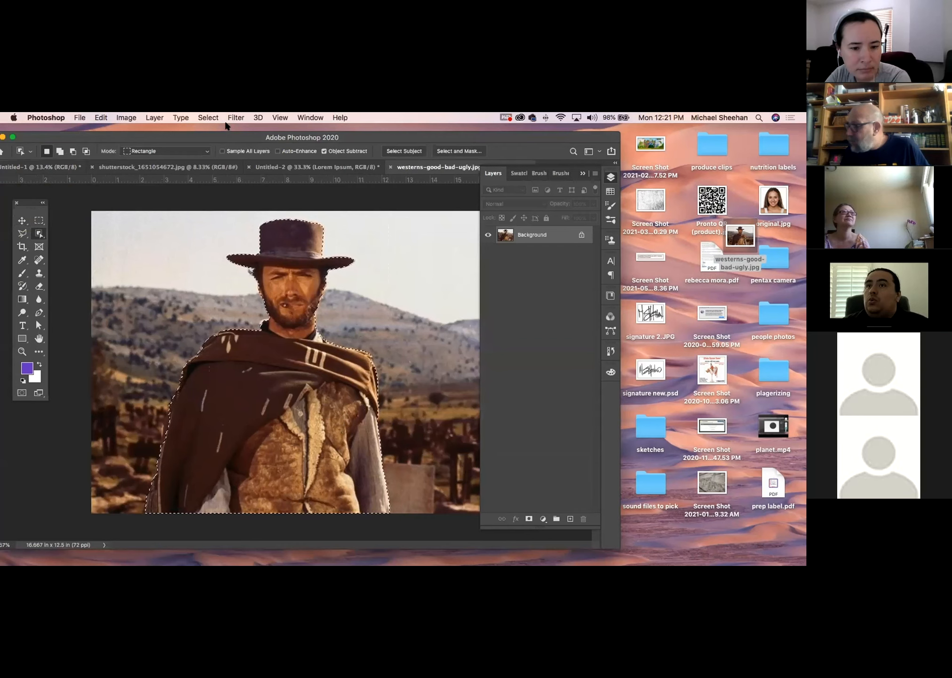
Step: Copy the selected man into the Untitled-1 cowboy poster as a new layer
click(151, 168)
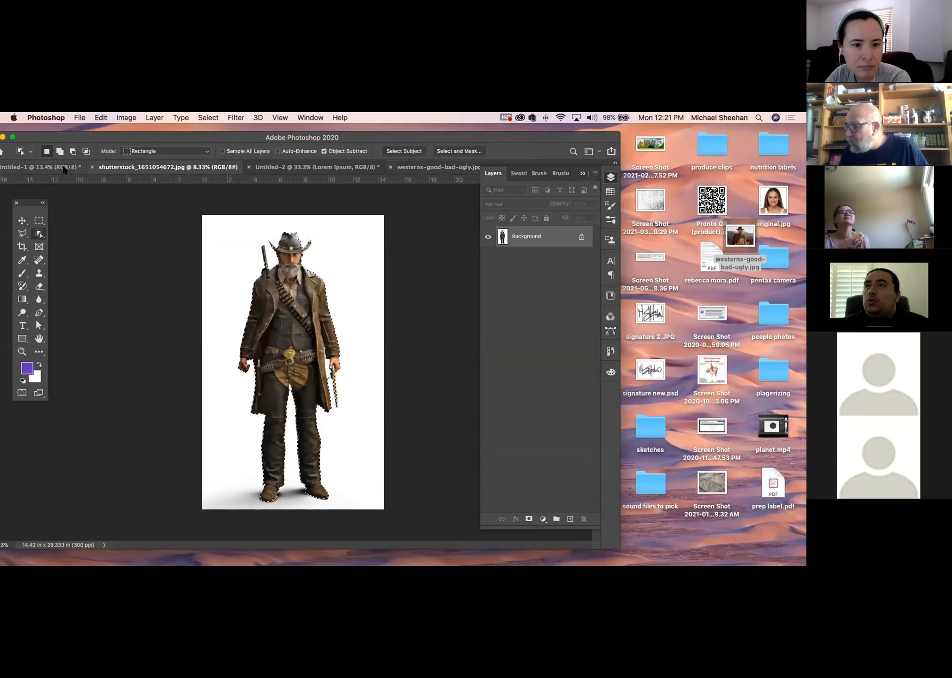
click(43, 168)
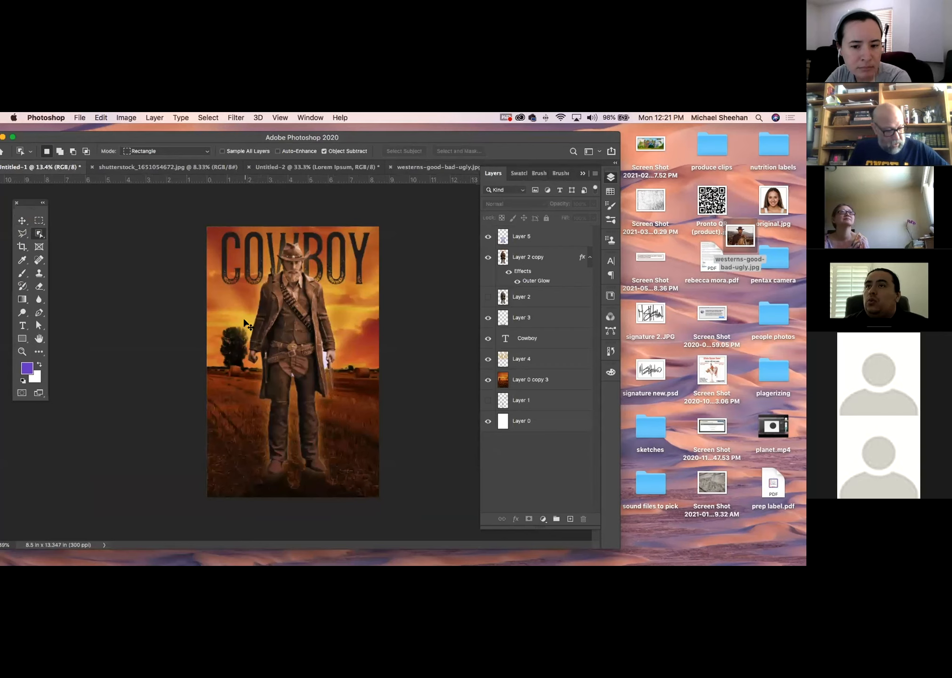
drag(247, 324, 249, 326)
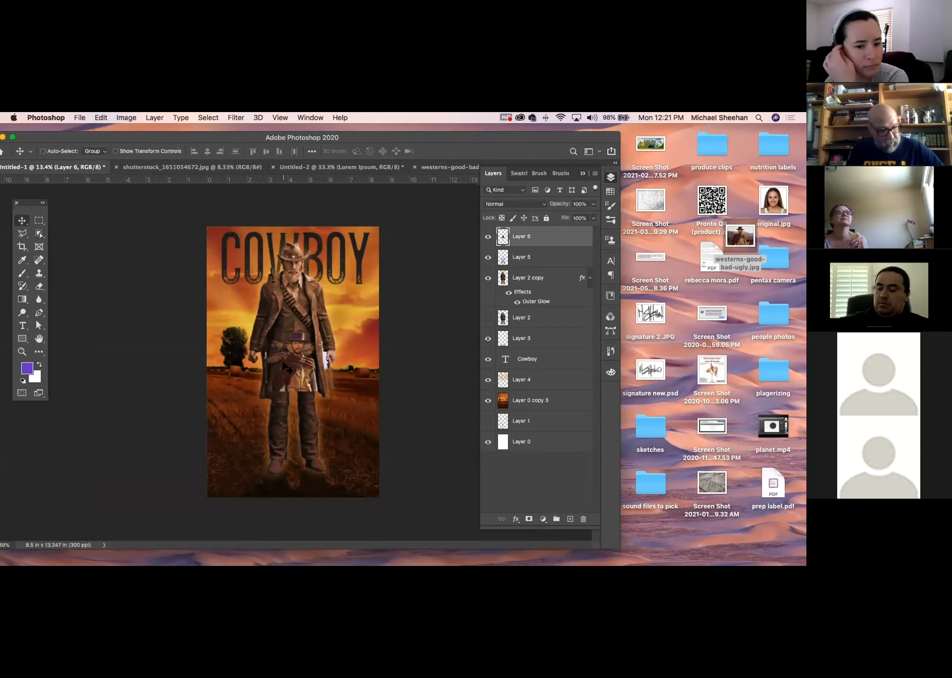
Step: Scale the added man to about 478% and place him over the left part of the poster
key(super+t)
drag(316, 386, 403, 524)
drag(359, 453, 293, 355)
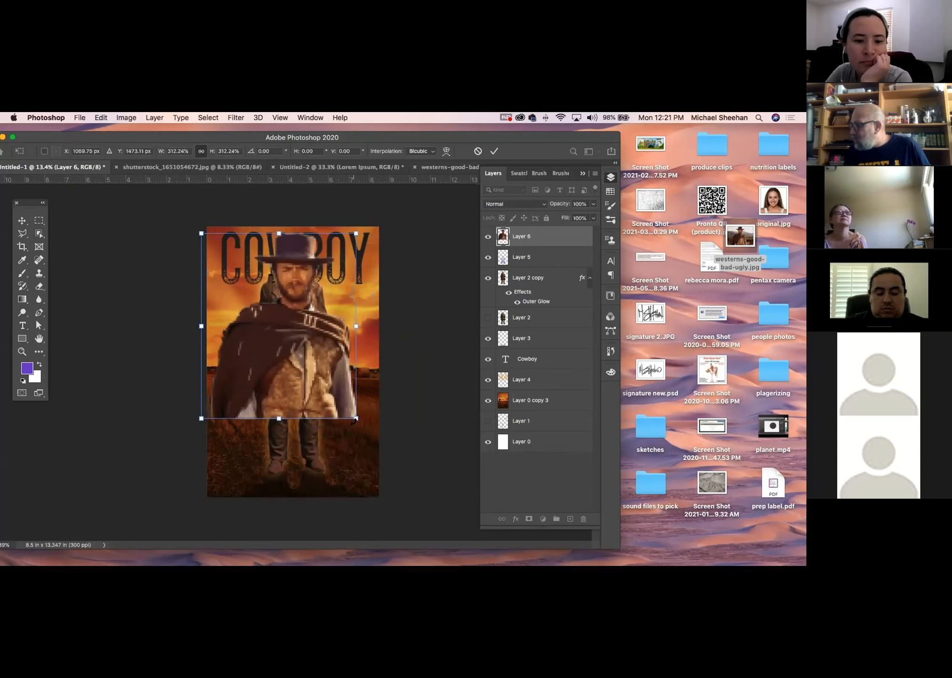
drag(355, 417, 438, 513)
drag(318, 406, 228, 407)
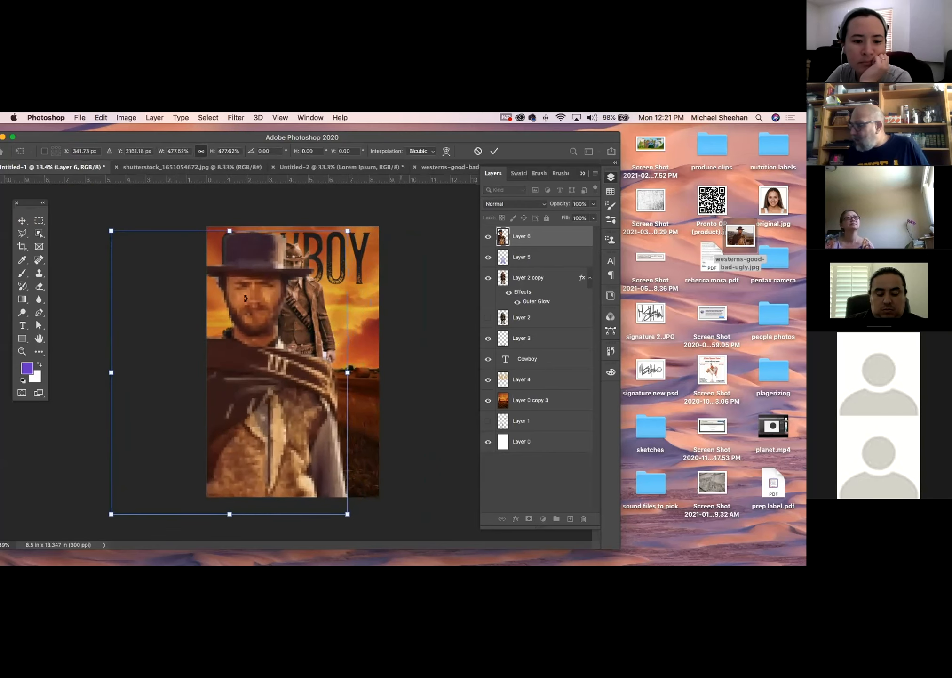
click(20, 219)
click(90, 227)
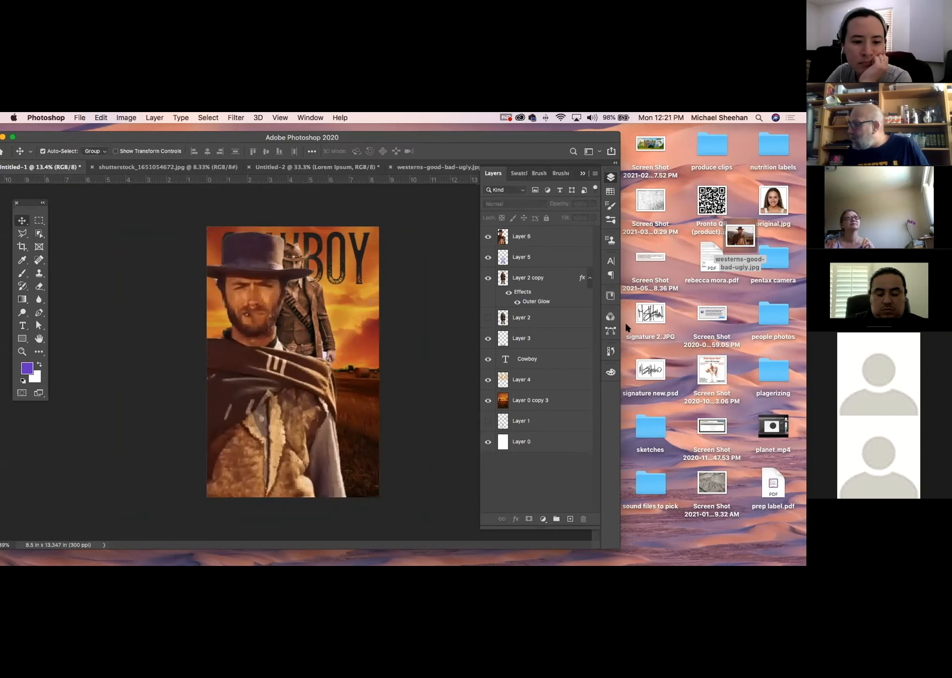
Step: Move the large man's layer (Layer 6) below the front cowboy's layer (Layer 2 copy) and set its blend mode to Soft Light
drag(568, 235, 558, 308)
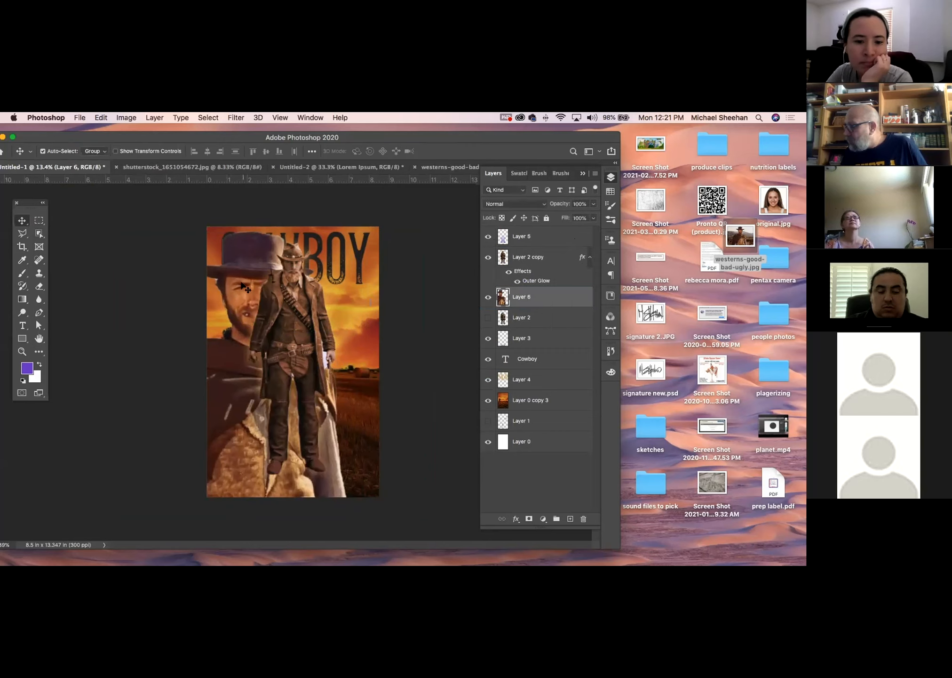
click(517, 204)
click(523, 210)
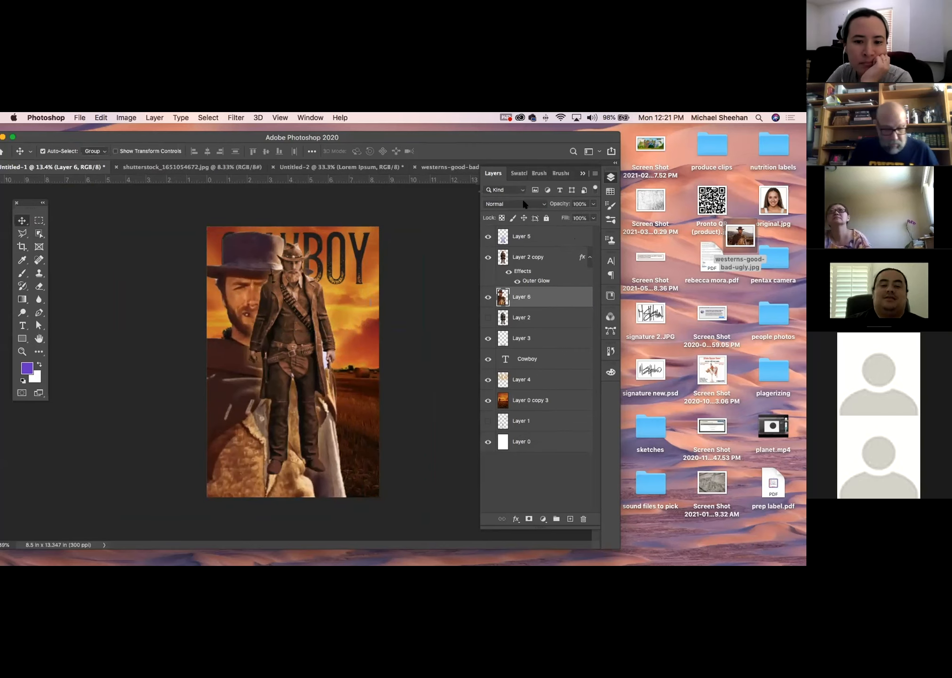
scroll(524, 203, down, 3)
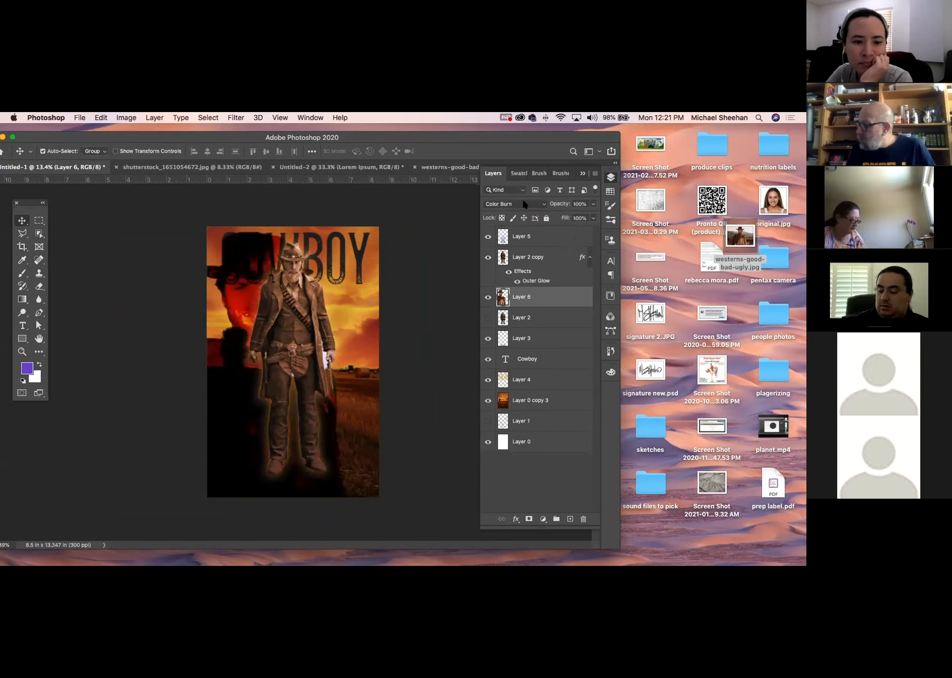
scroll(524, 201, down, 4)
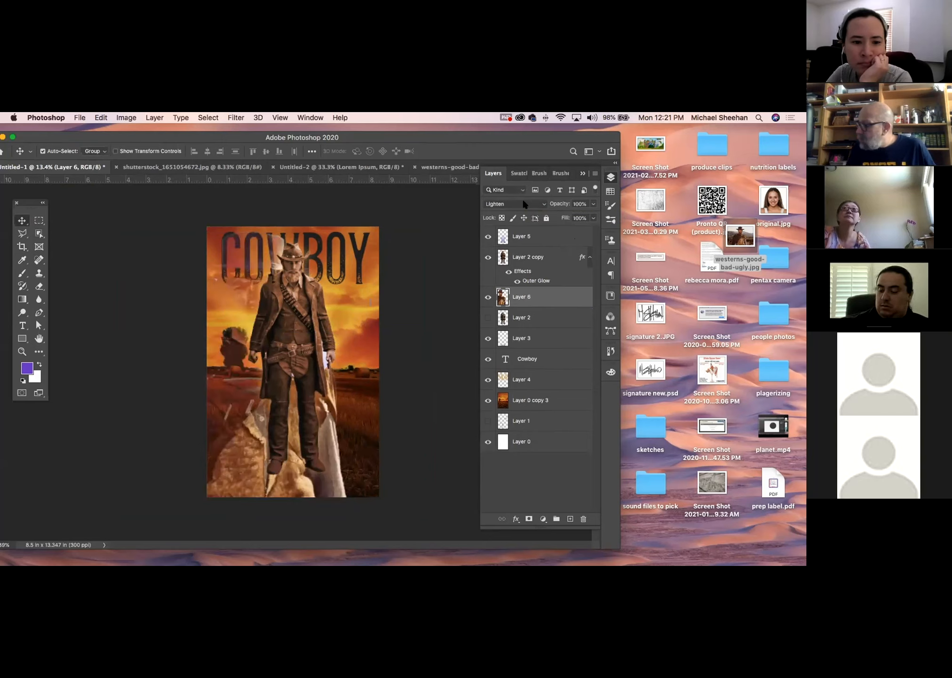
scroll(523, 203, down, 4)
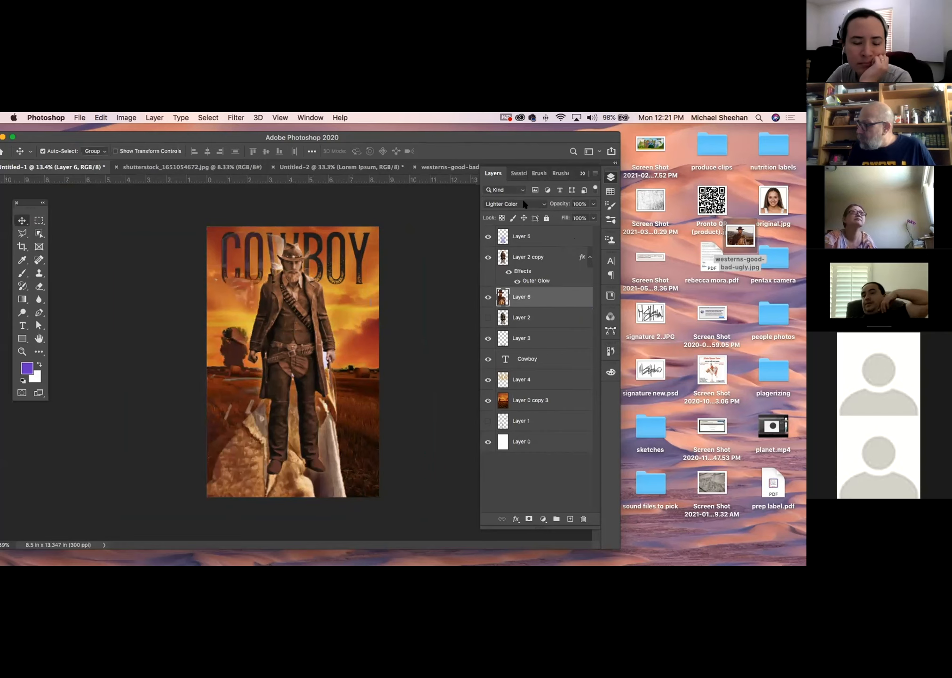
scroll(523, 203, down, 1)
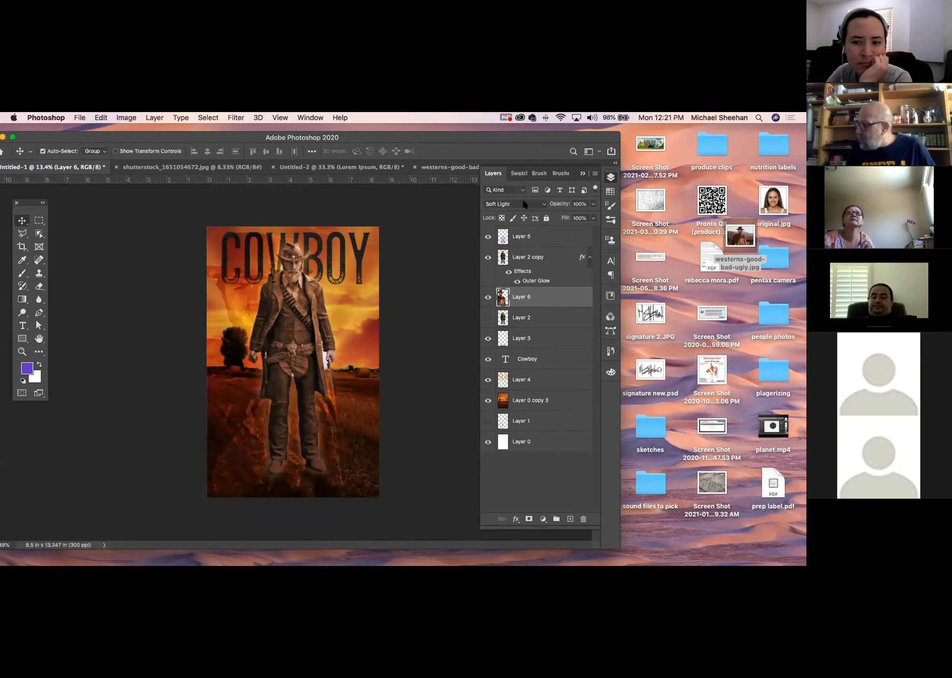
Step: Move the front cowboy lower, then center the large man behind him and scale him up to about 129% wide and 114% high
click(305, 305)
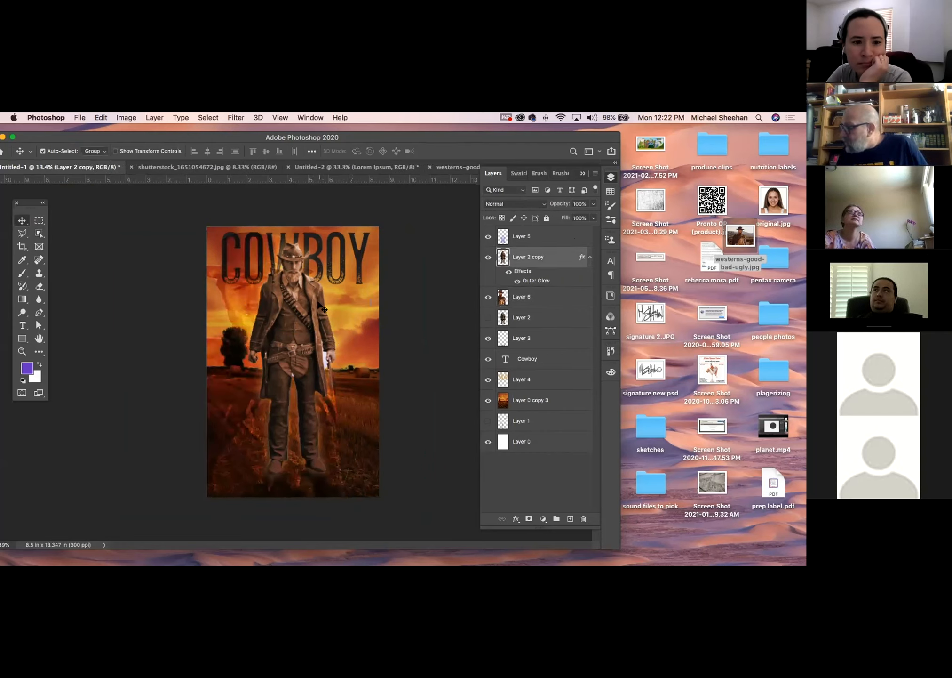
drag(306, 305, 307, 352)
drag(254, 304, 290, 302)
key(super+t)
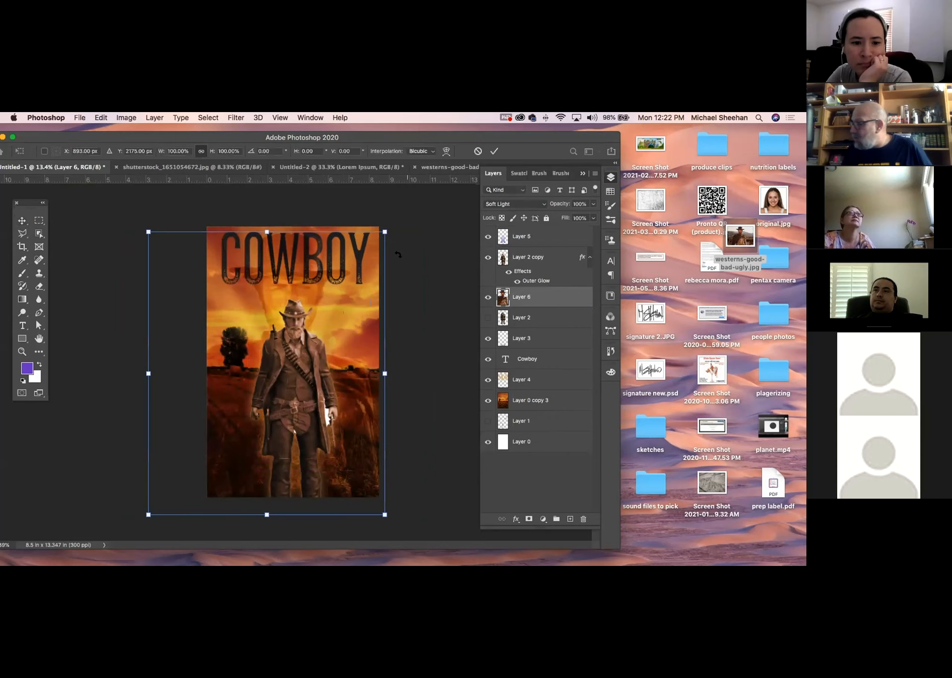
drag(385, 232, 423, 206)
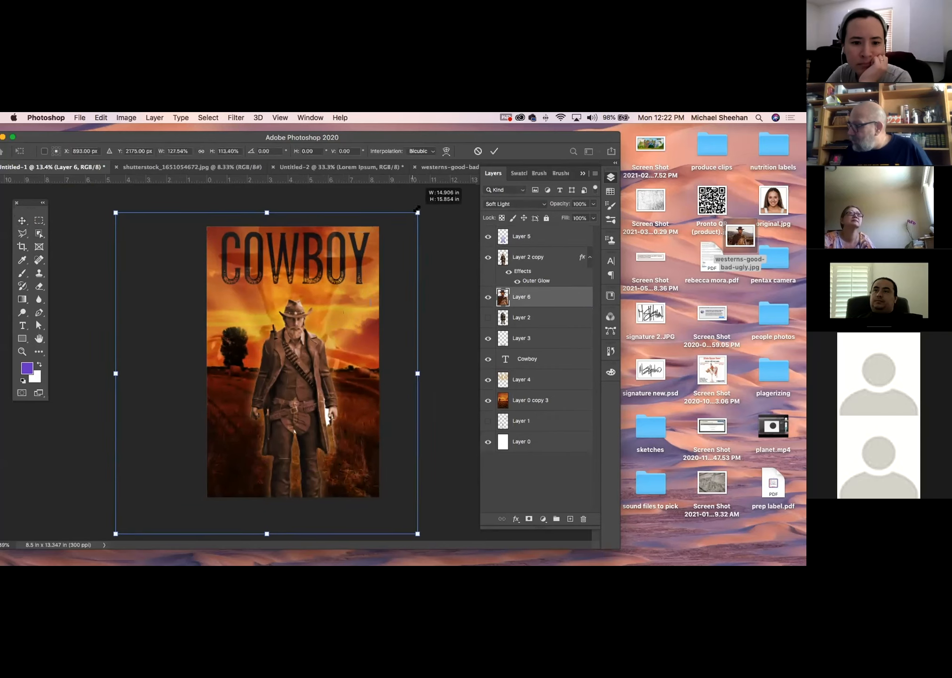
drag(353, 353, 345, 368)
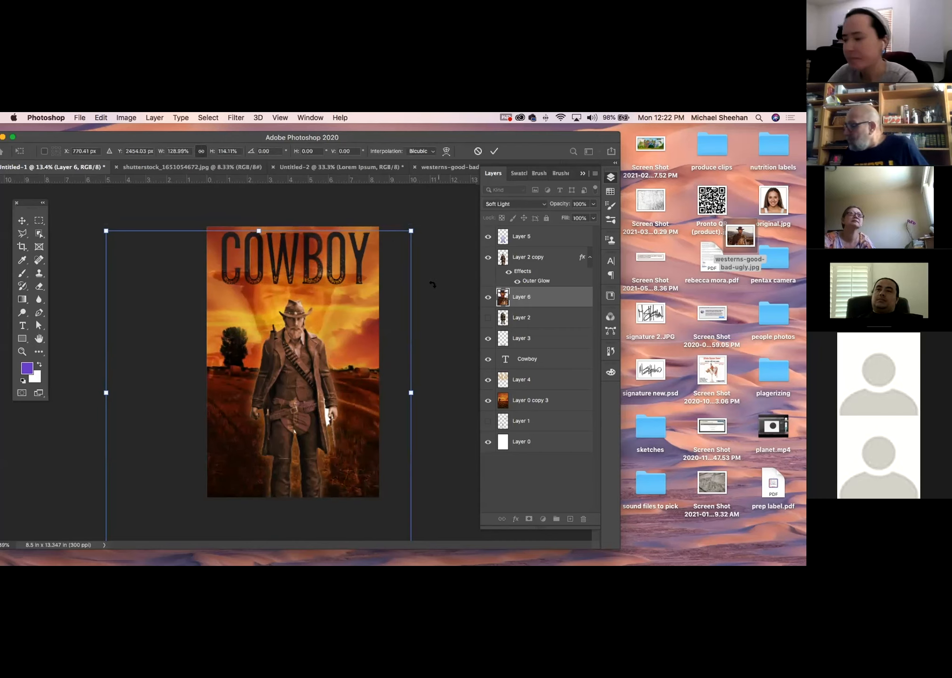
click(18, 222)
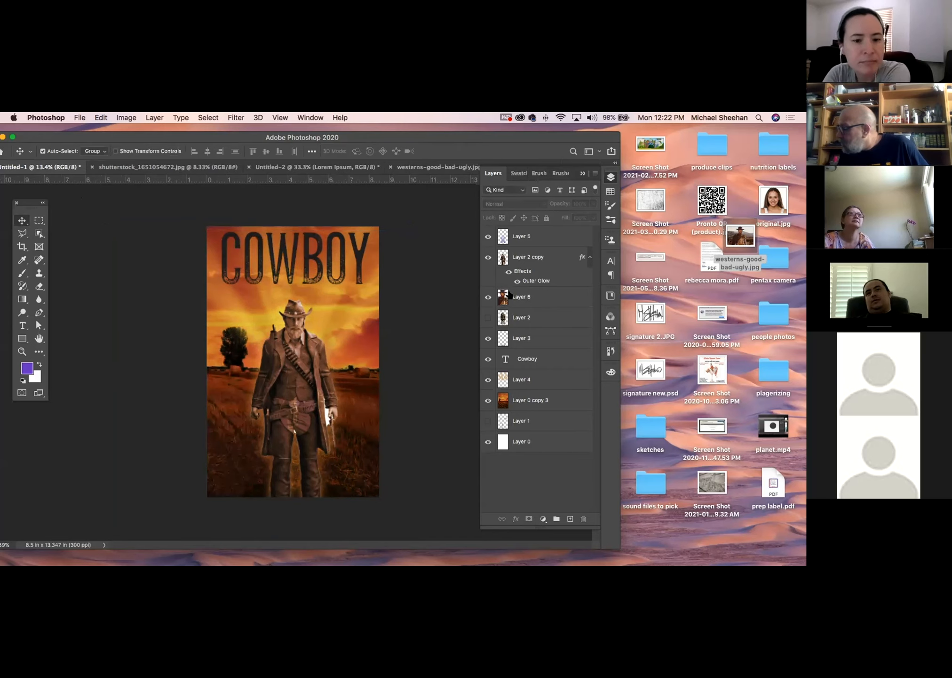
Step: Compare different blend modes on the large man's layer (Layer 6) and settle on Overlay
click(508, 296)
click(516, 204)
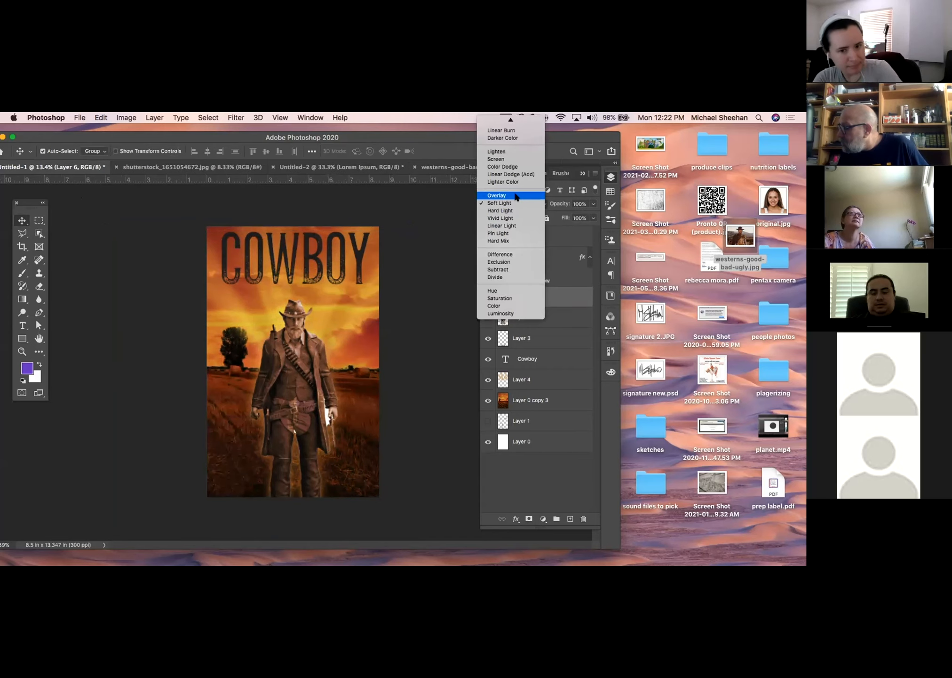
click(527, 214)
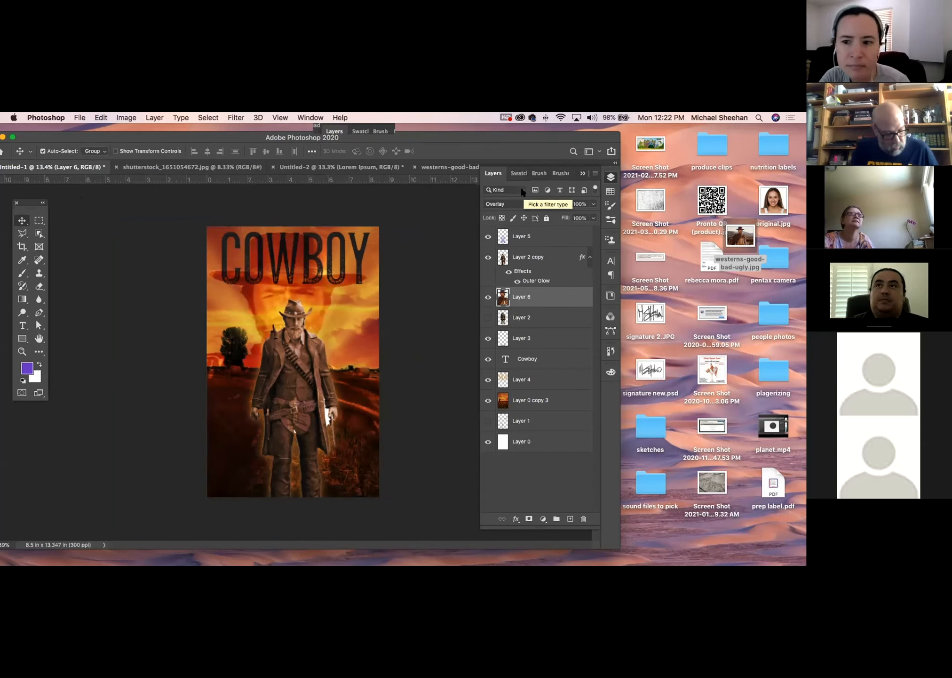
key(shift+plus)
key(shift+plus)
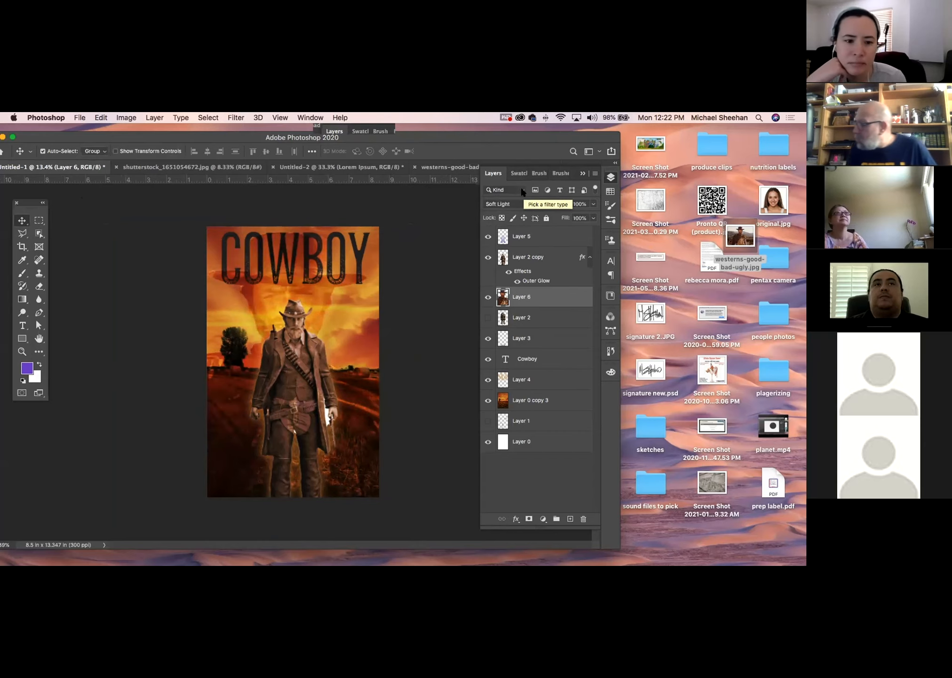
key(shift+plus)
key(shift+plus)
key(shift+plus)
key(shift+plus)
key(shift+plus)
key(shift+plus)
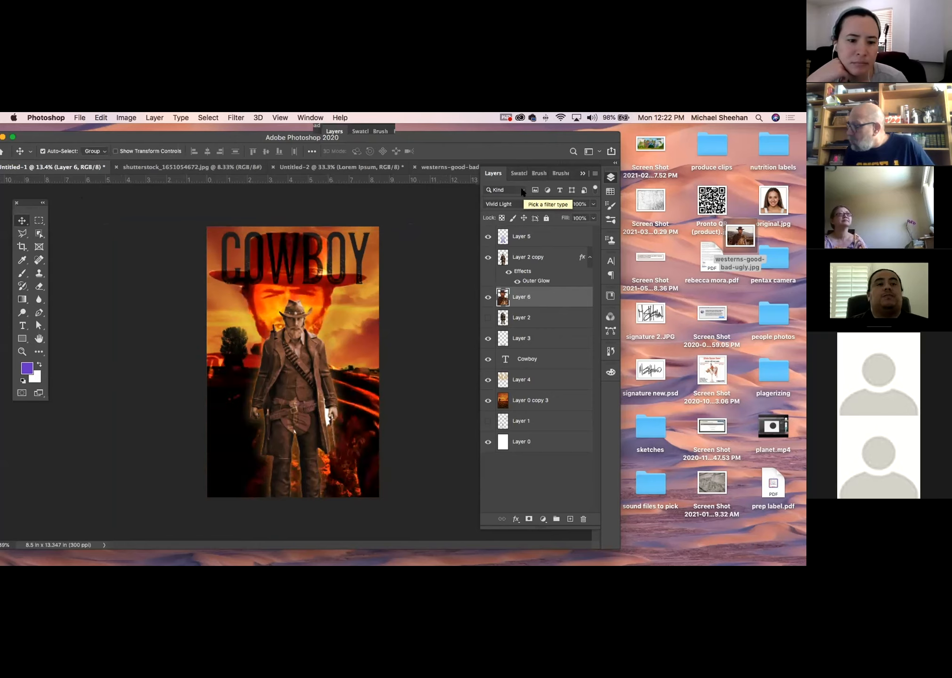
key(shift+plus)
key(shift+plus)
key(shift+plus)
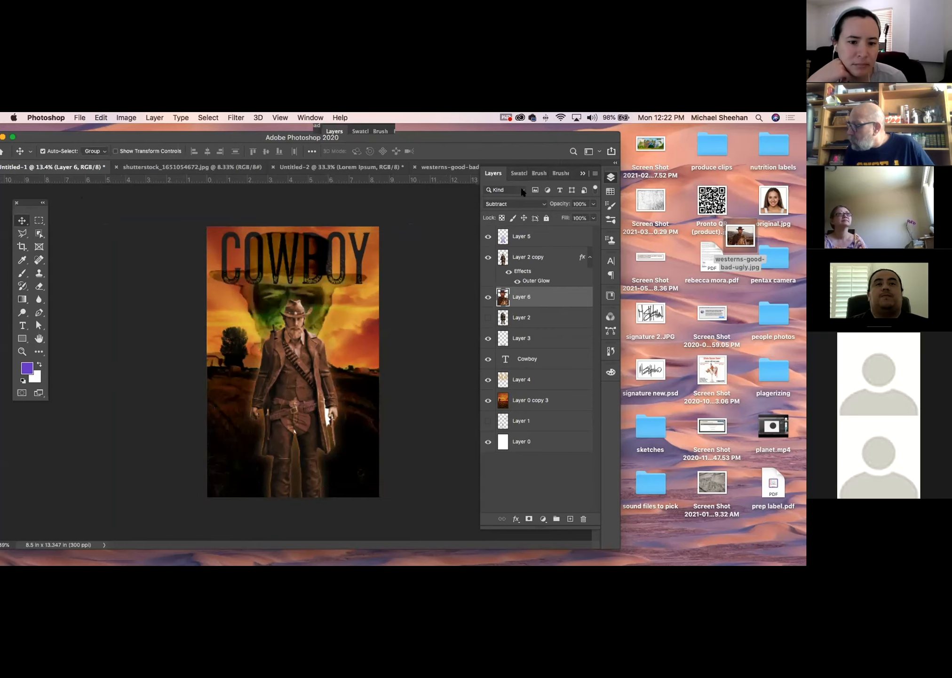
key(shift+plus)
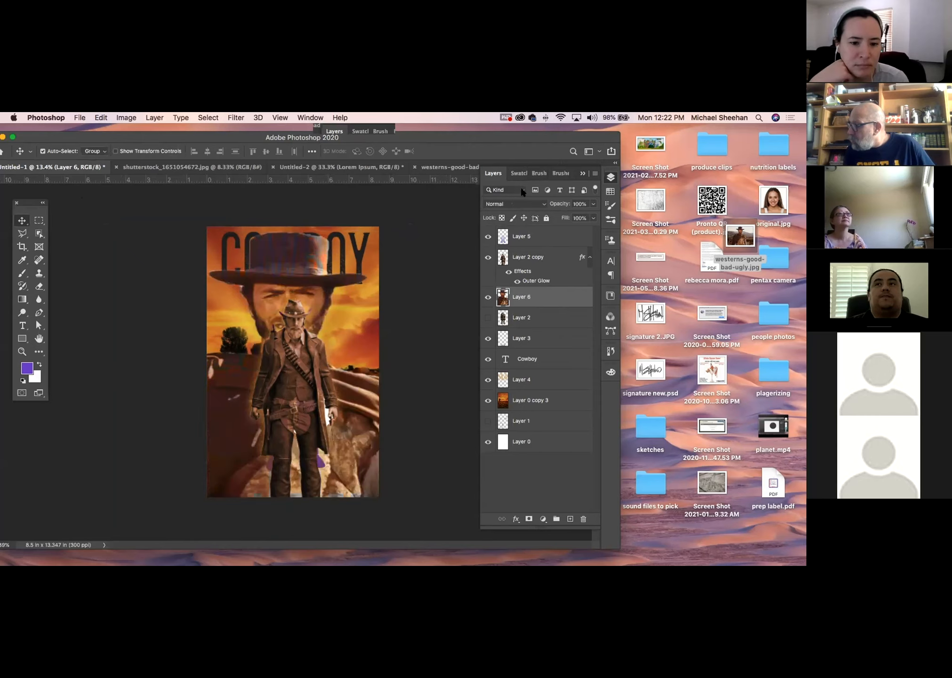
key(shift+plus)
key(shift+plus)
key(shift+plus)
key(shift+plus)
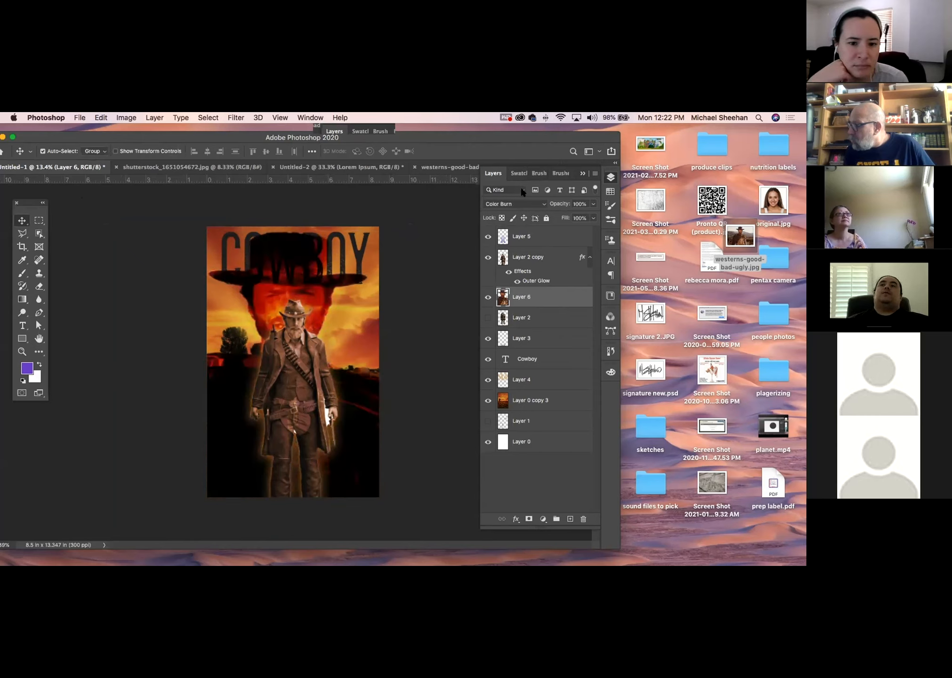
key(shift+plus)
key(shift+plus)
key(shift+plus)
key(shift+plus)
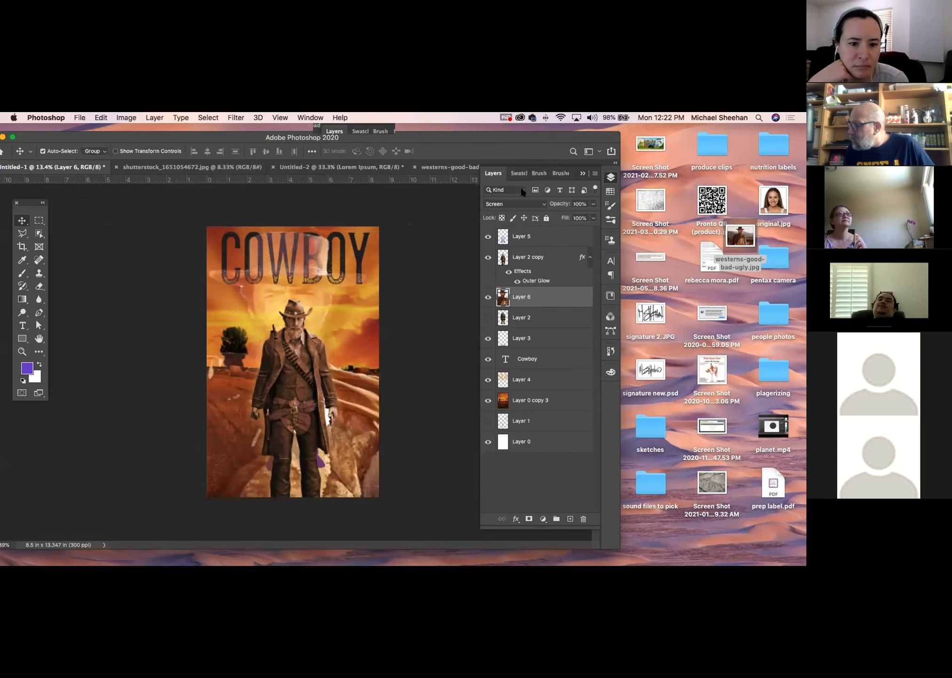
key(shift+plus)
key(shift+plus)
key(shift+plus)
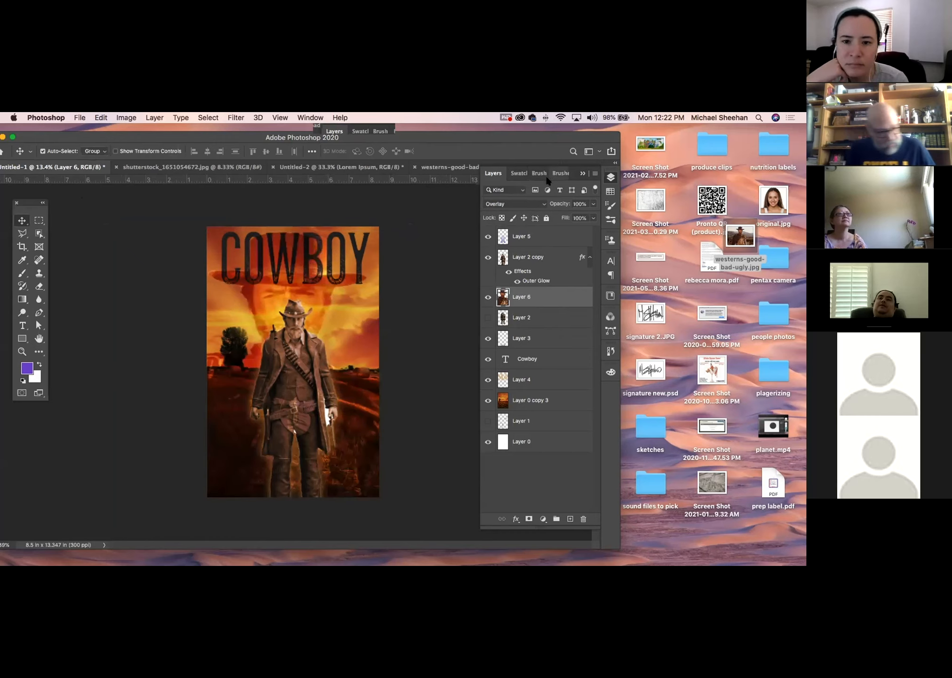
key(u)
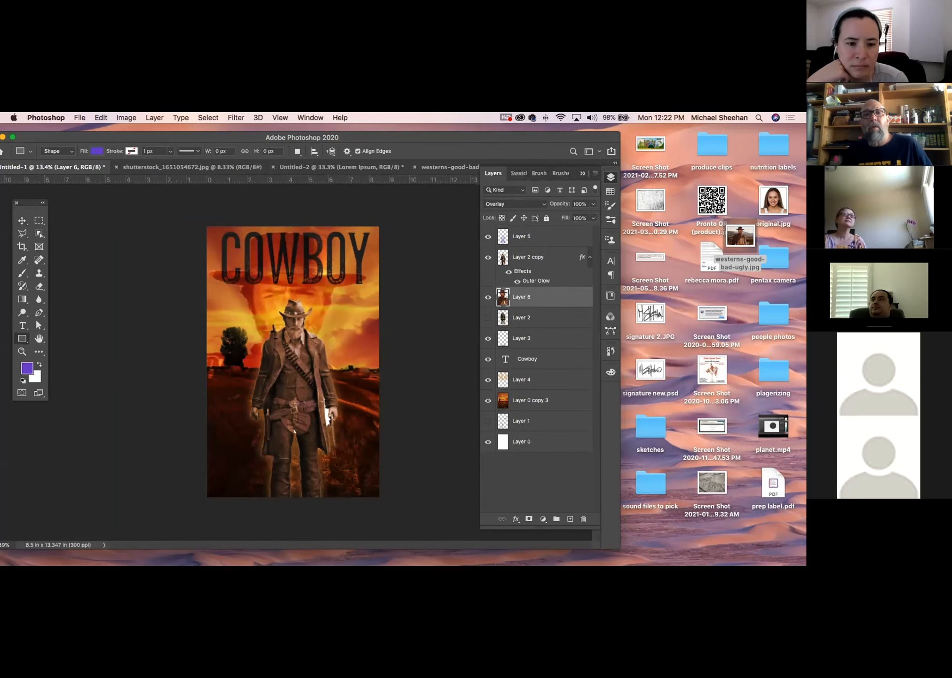
key(super+Tab)
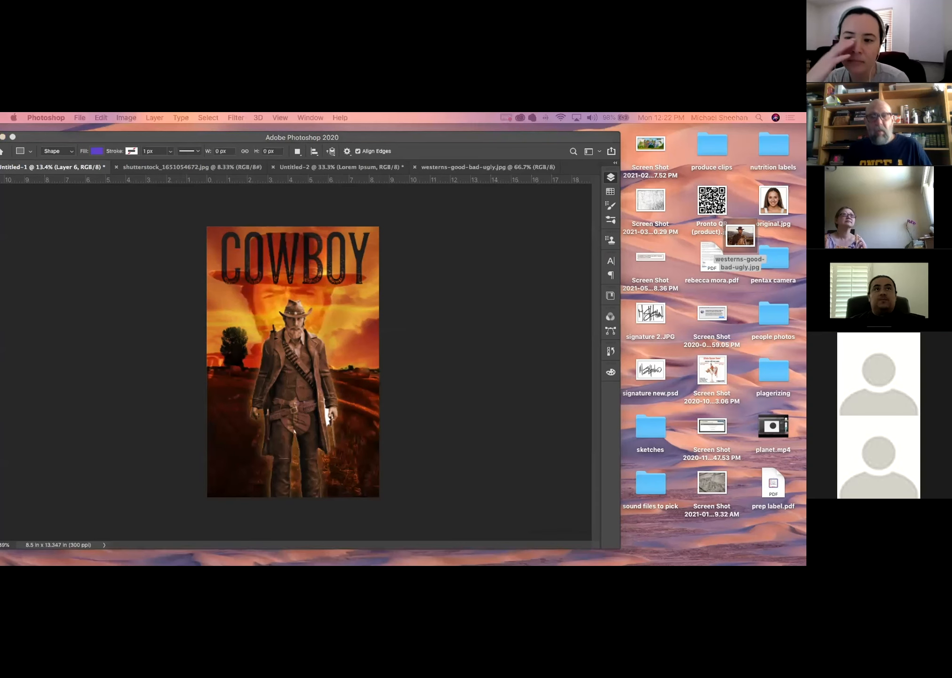
key(super+Tab)
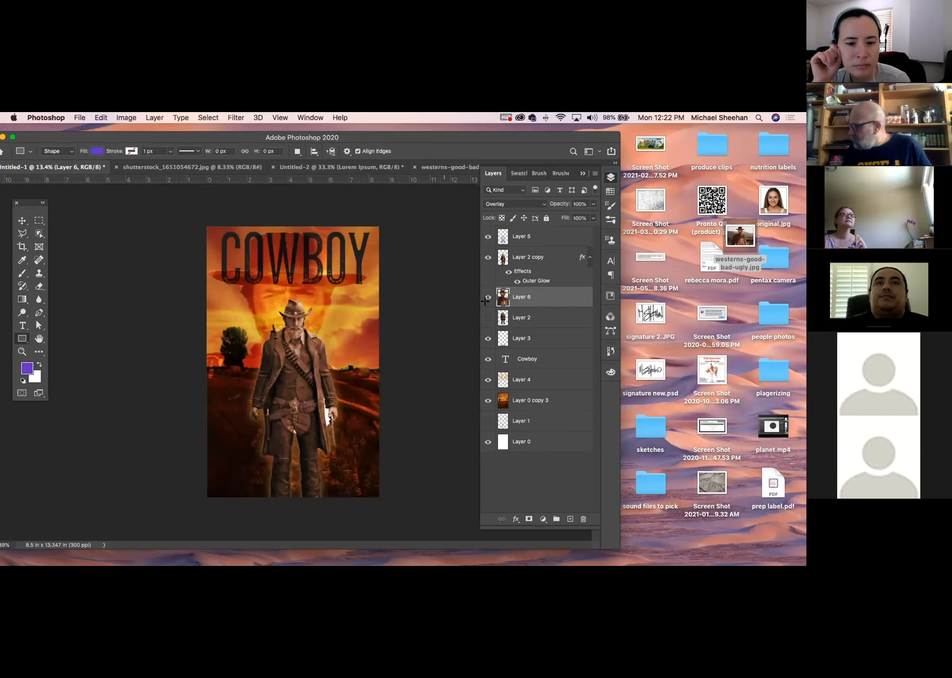
Step: Adjust Layer 6 with Hue/Saturation, setting saturation to -86 and lightness to -9, and reduce the layer's opacity to 73%
key(super+u)
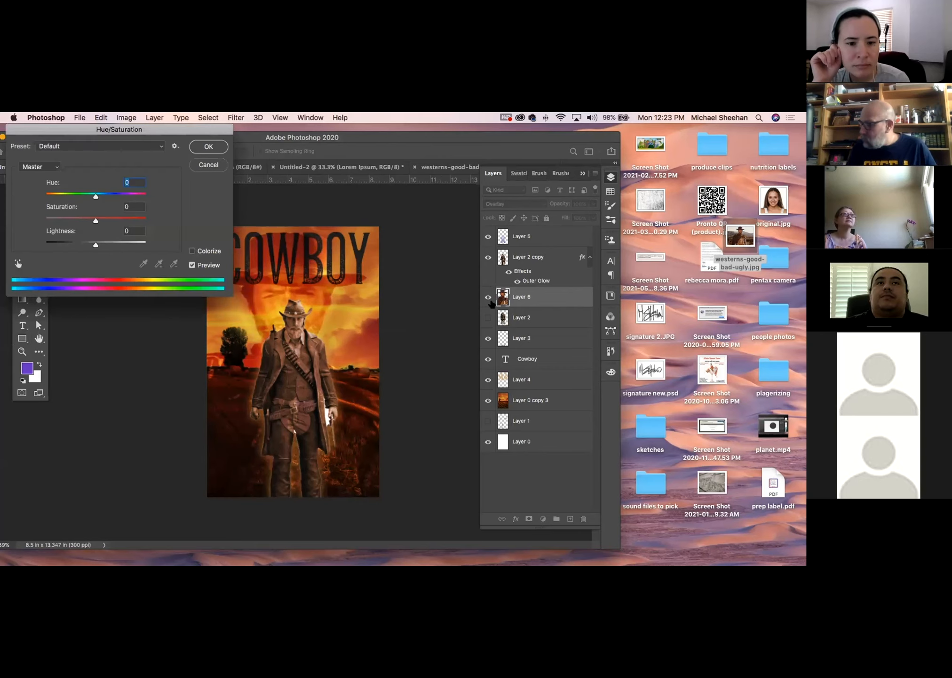
drag(96, 220, 51, 217)
drag(96, 244, 87, 245)
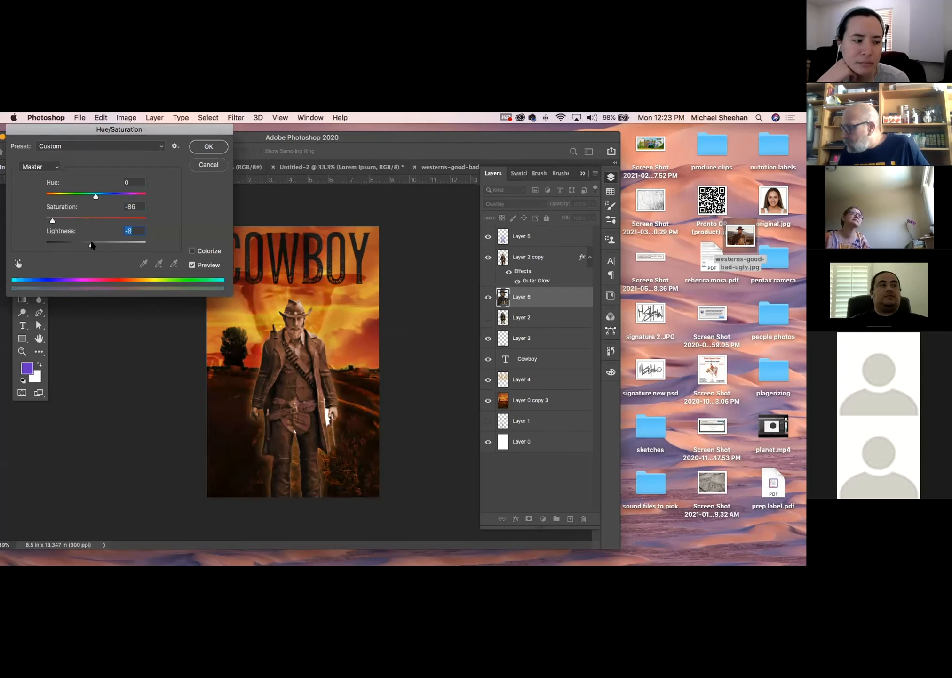
mouse_move(96, 196)
mouse_down()
mouse_move(122, 198)
mouse_move(95, 198)
mouse_up()
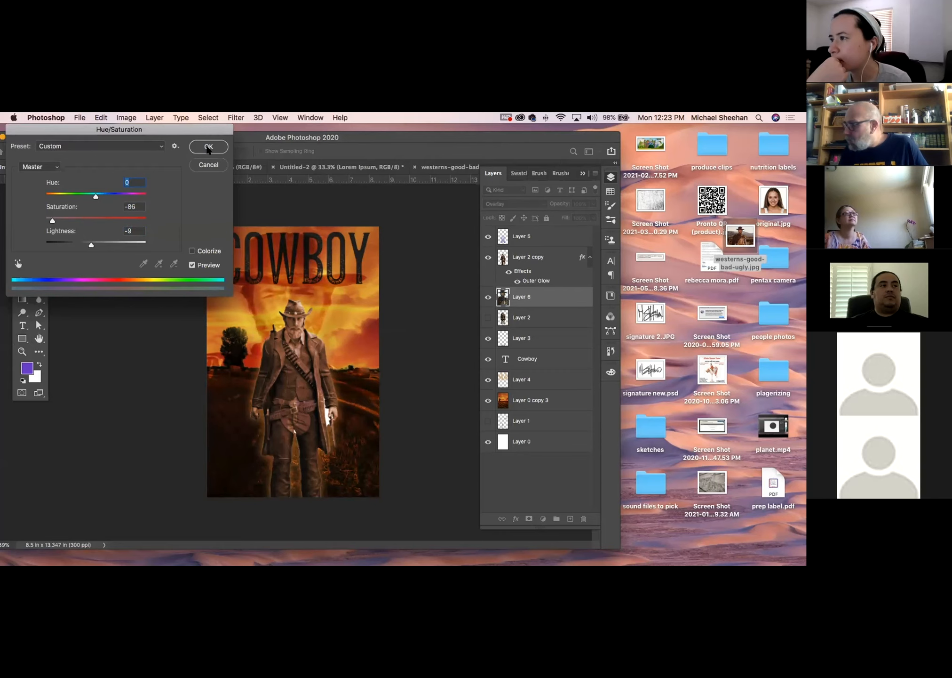
key(Return)
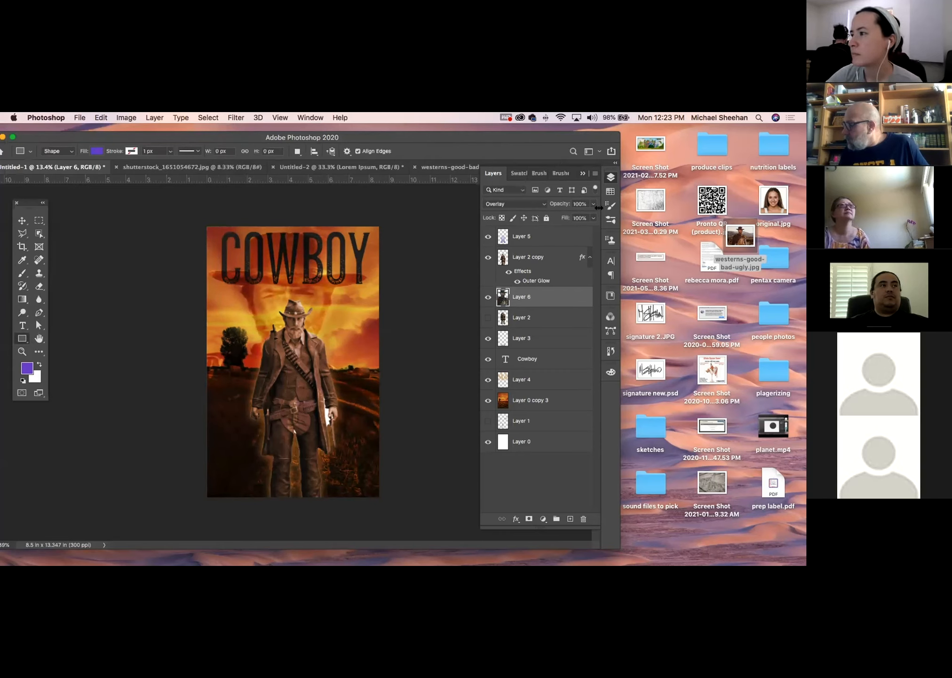
click(594, 204)
drag(594, 215, 580, 216)
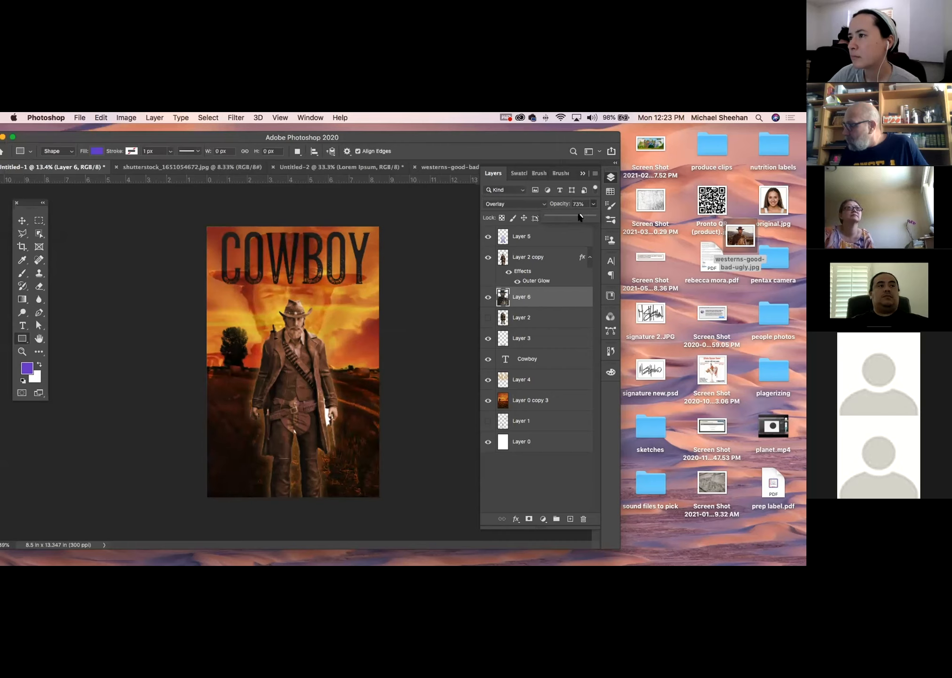
Step: Reposition the front cowboy higher and slightly to the left, with his hat overlapping the lower edge of the COWBOY title
key(v)
drag(304, 385, 309, 393)
drag(295, 310, 291, 313)
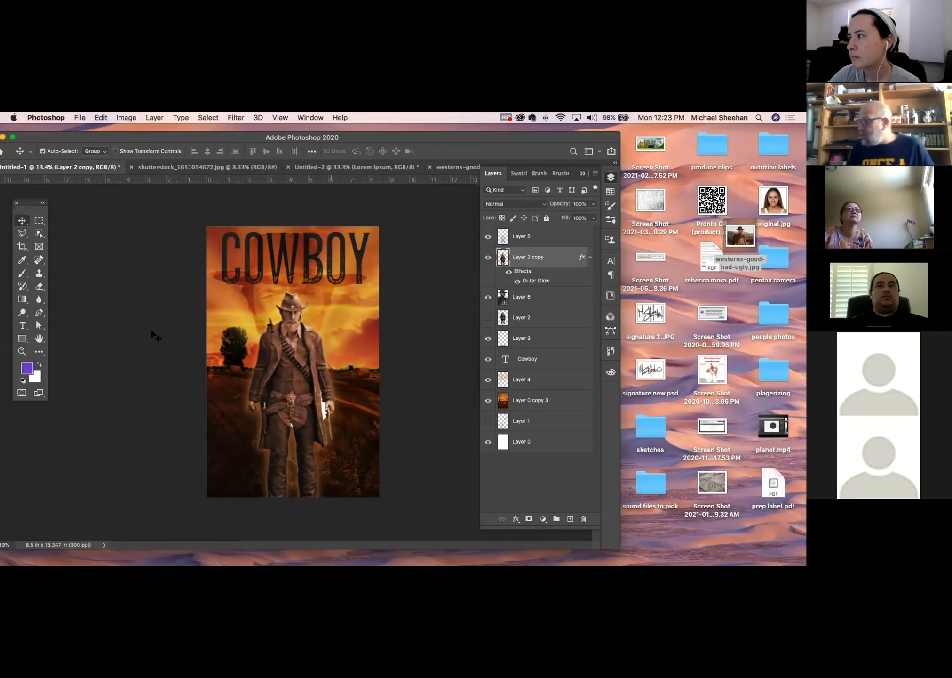
click(155, 332)
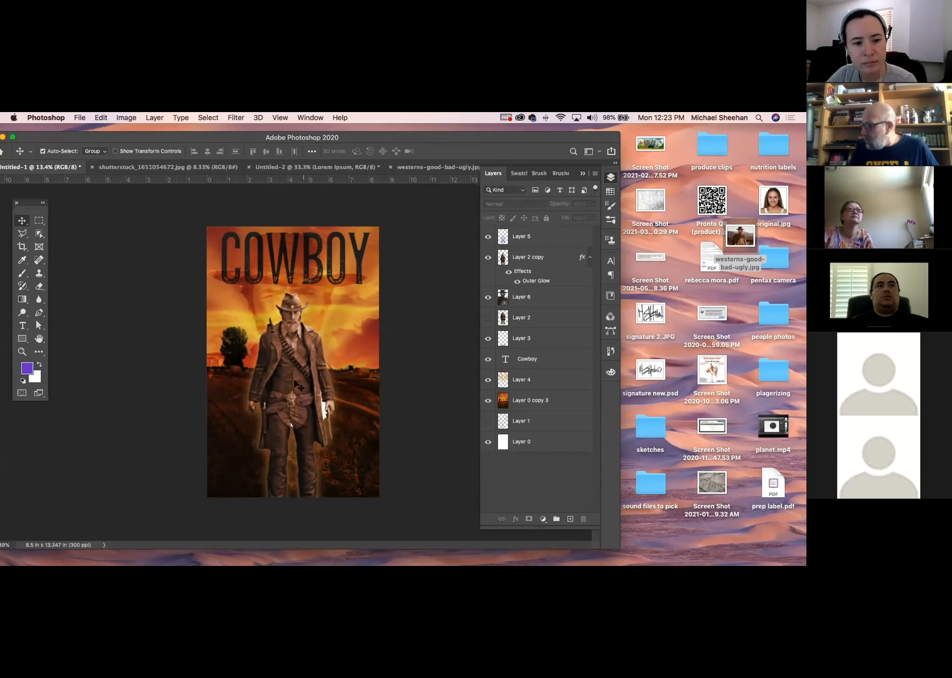
drag(289, 395, 292, 356)
Step: Scale the blended man on Layer 6 to about 56% and place him behind the front cowboy, toward the poster's right side
click(331, 288)
drag(331, 289, 365, 285)
key(super+t)
drag(460, 235, 330, 391)
drag(245, 408, 325, 291)
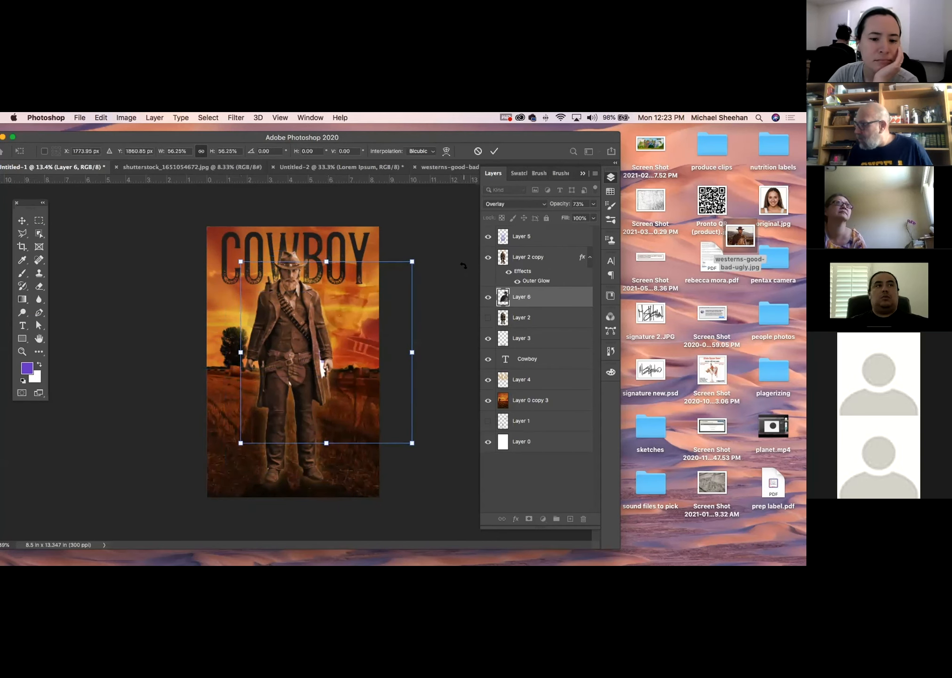
key(Return)
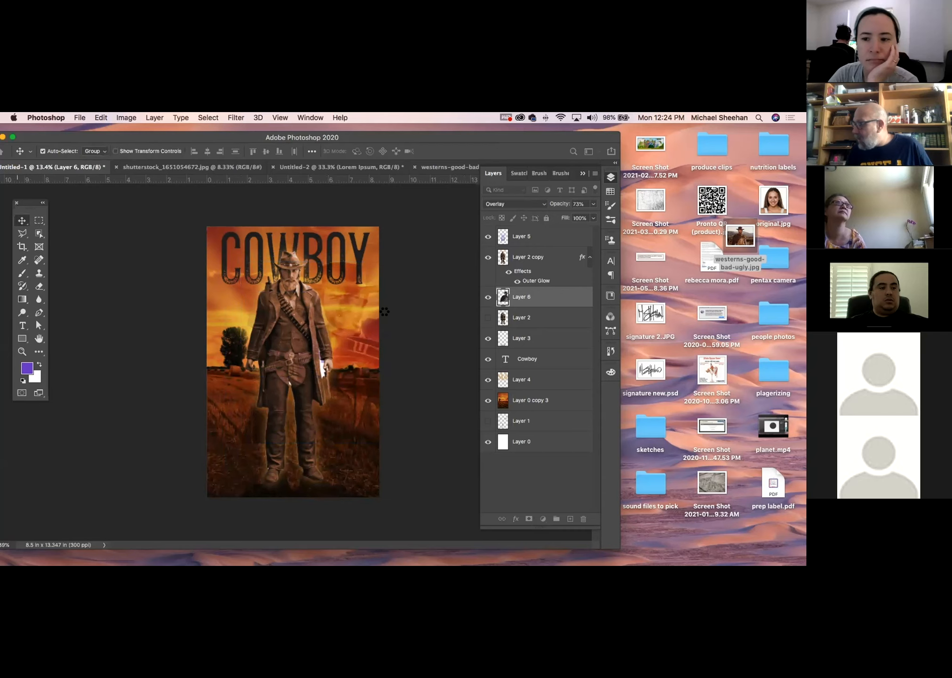
click(78, 217)
Step: Load the outline of the man on Layer 6 as a selection and add a new layer directly beneath Layer 6
click(346, 284)
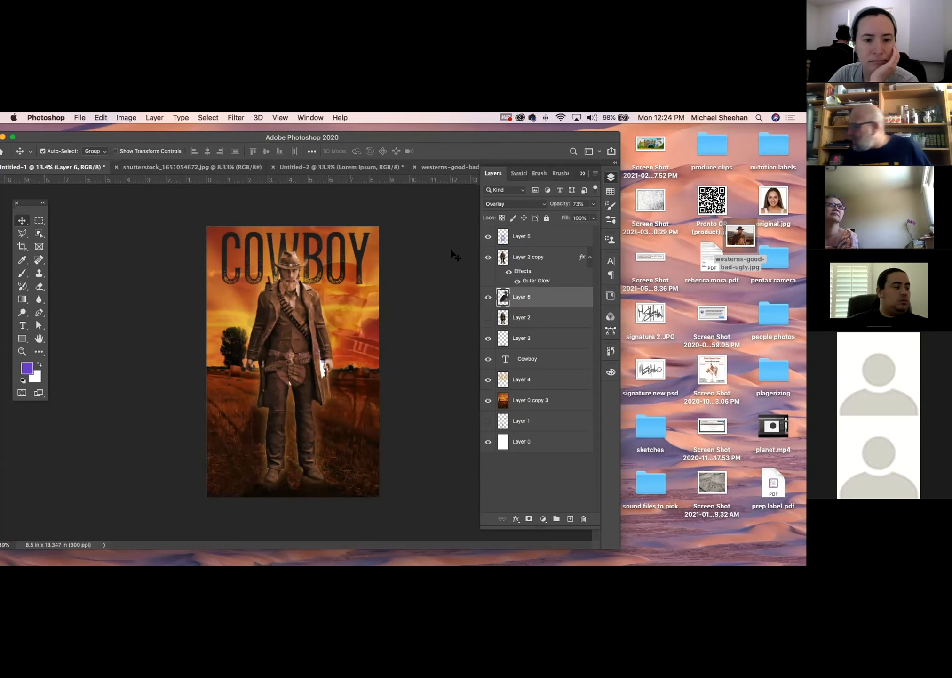
super+click(504, 296)
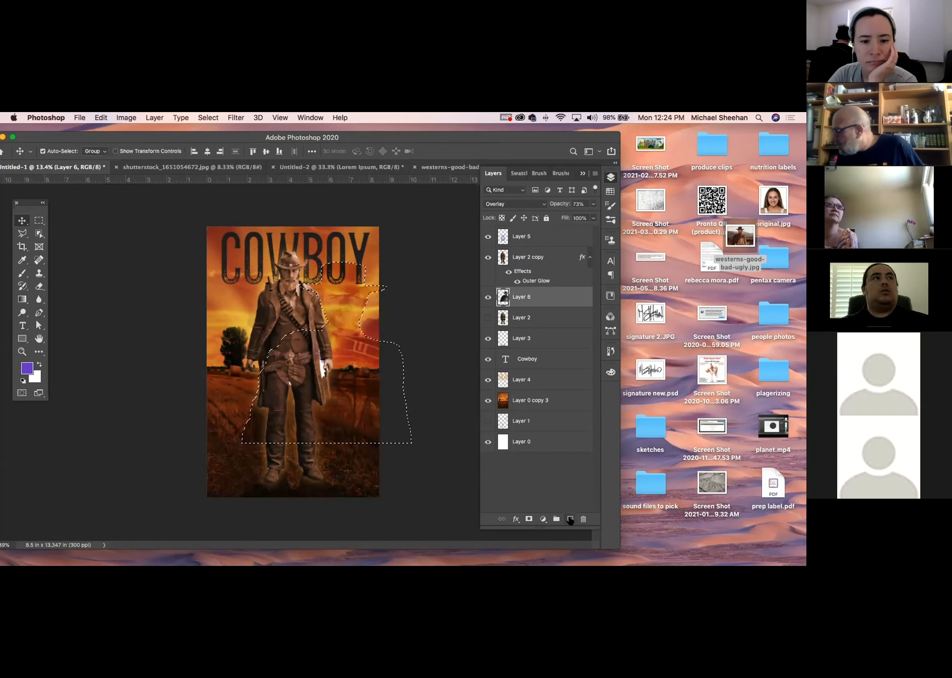
click(571, 518)
drag(530, 317, 540, 326)
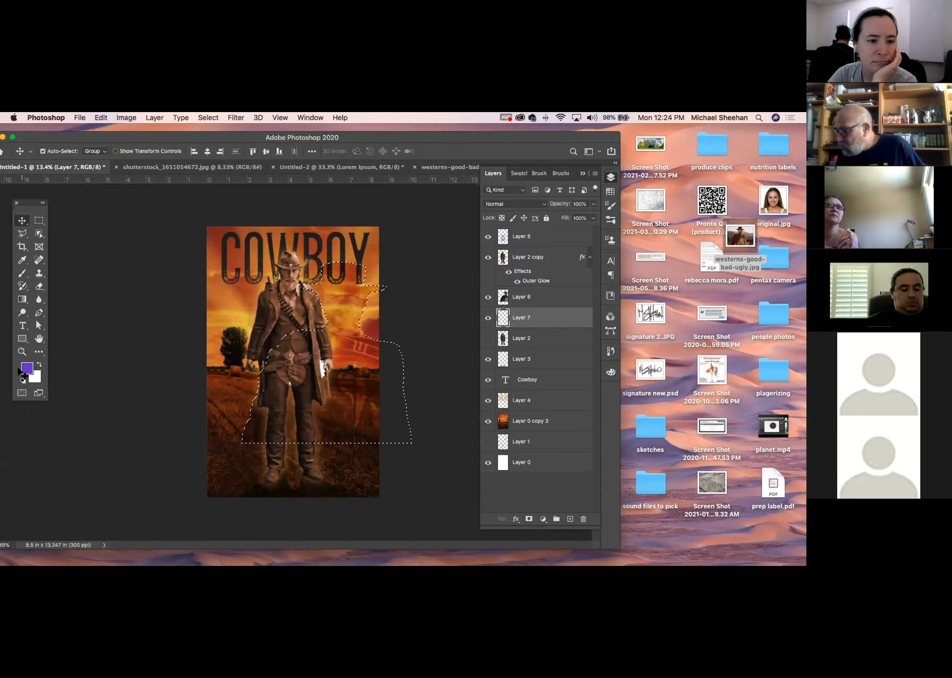
Step: Try a white-to-transparent gradient inside the man-shaped selection on Layer 7, and undo it
click(40, 365)
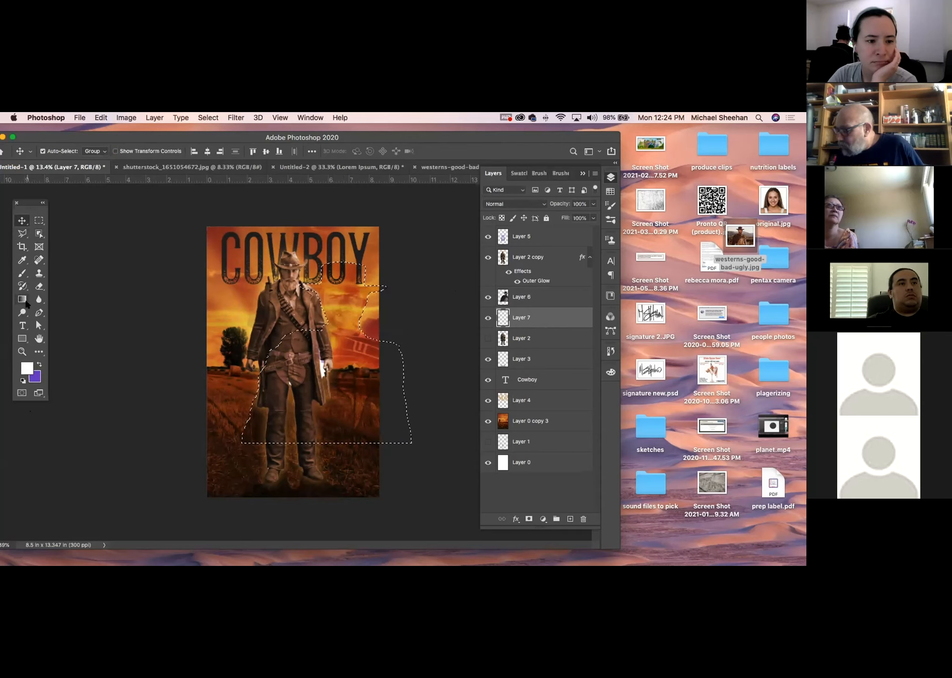
click(22, 299)
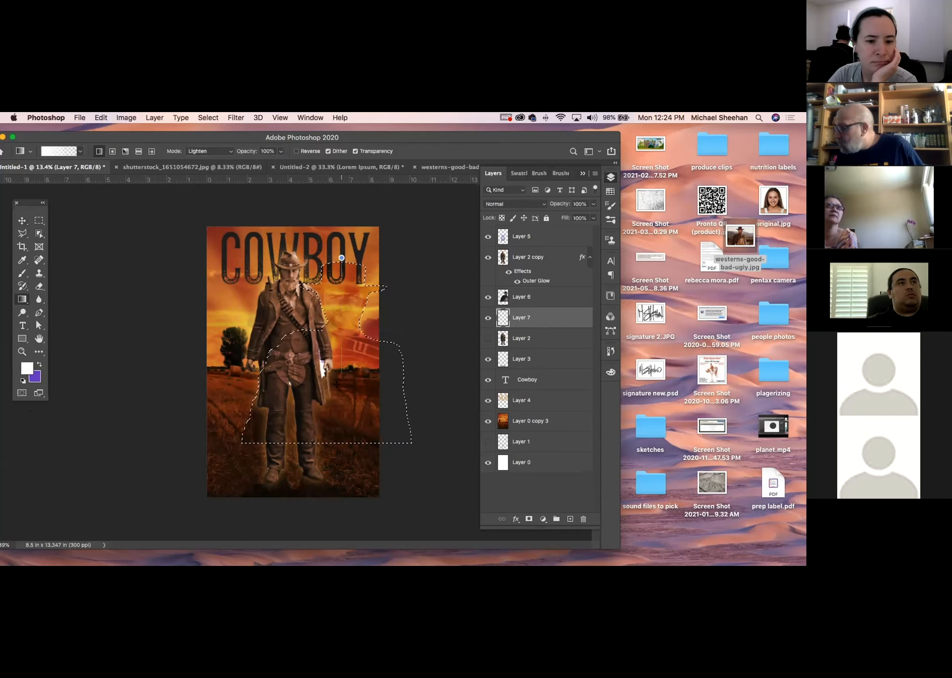
drag(336, 384, 357, 405)
key(super+z)
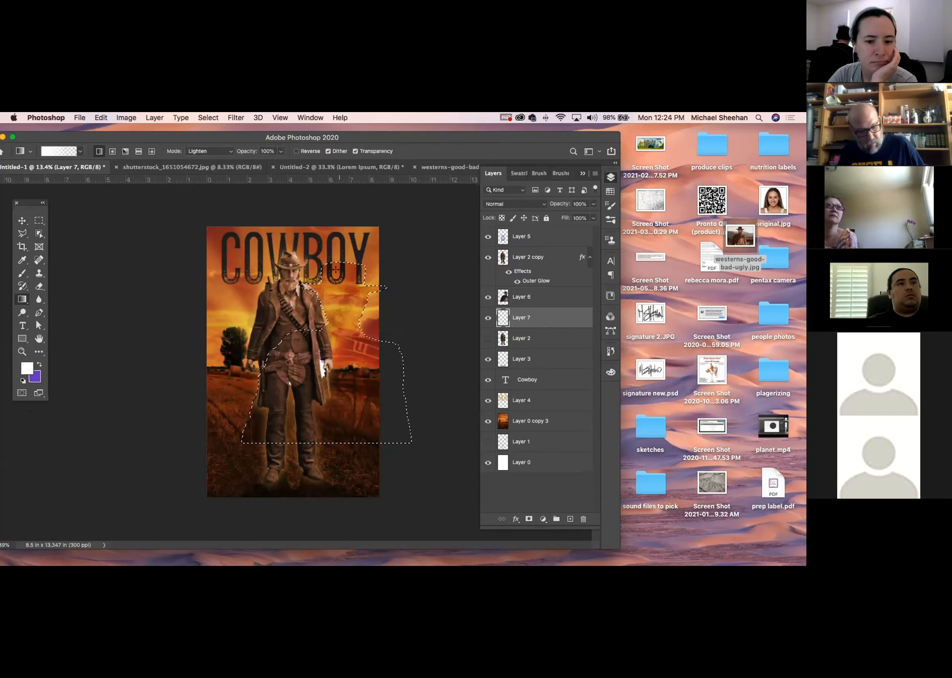
Step: Fill the man-shaped selection on Layer 7 with a downward gradient fading from a sampled reddish brown to transparent, and deselect it
alt+click(302, 306)
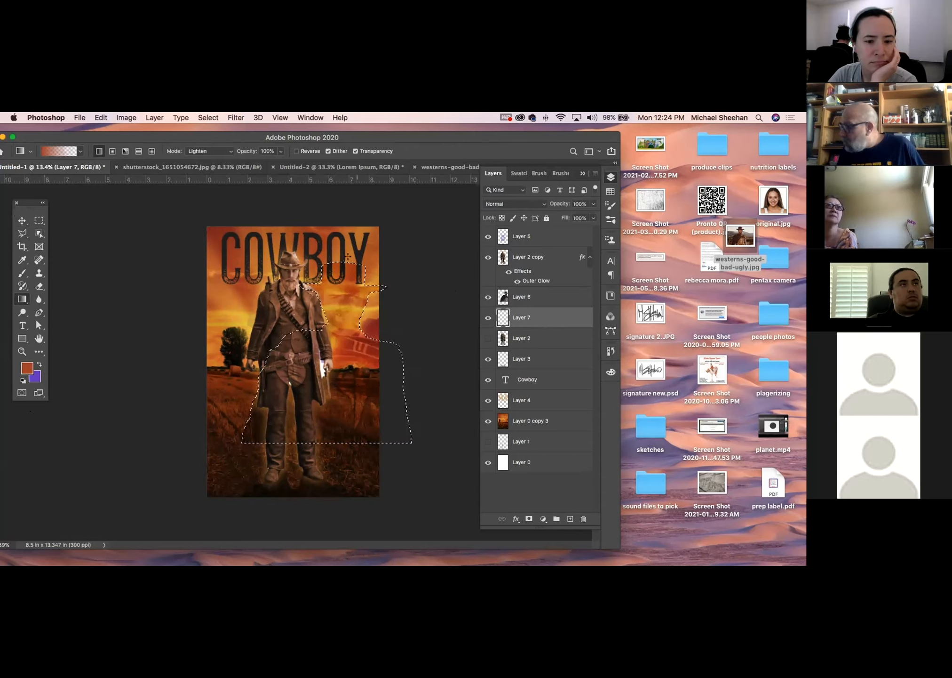
drag(346, 414, 345, 468)
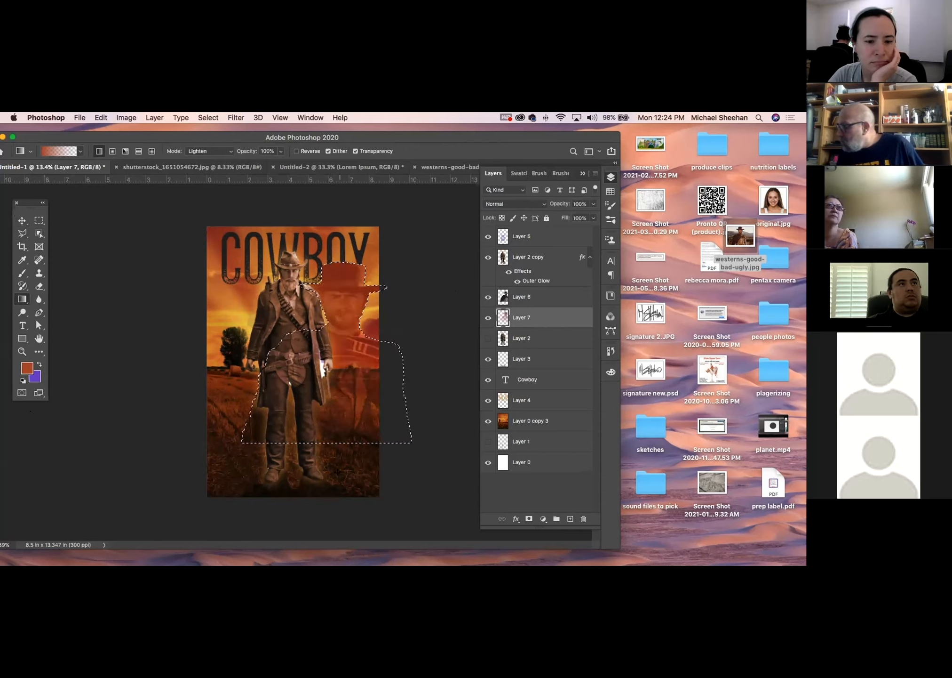
key(super+z)
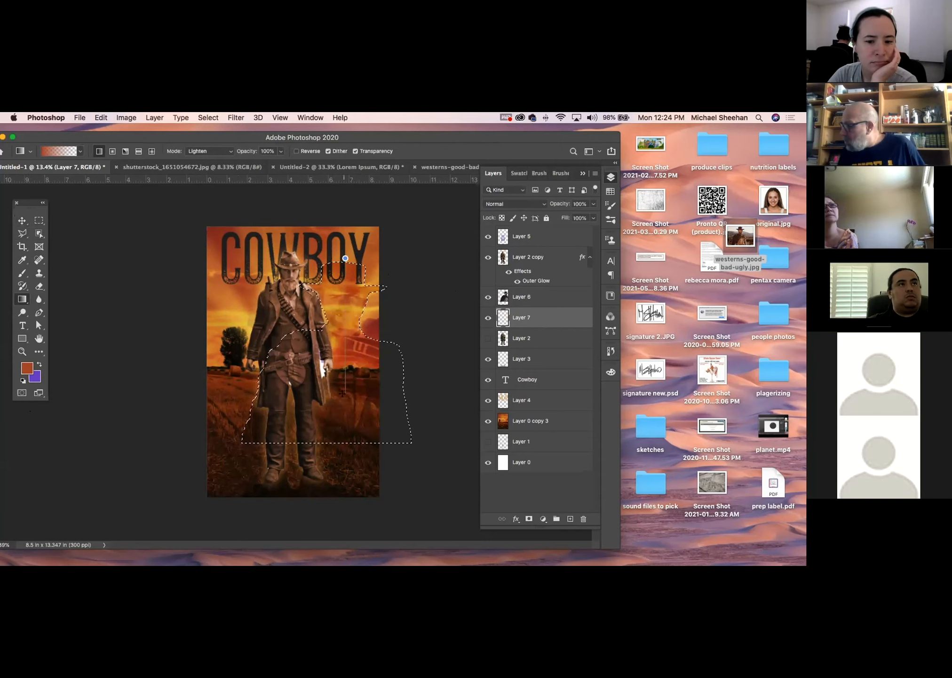
drag(344, 367, 344, 405)
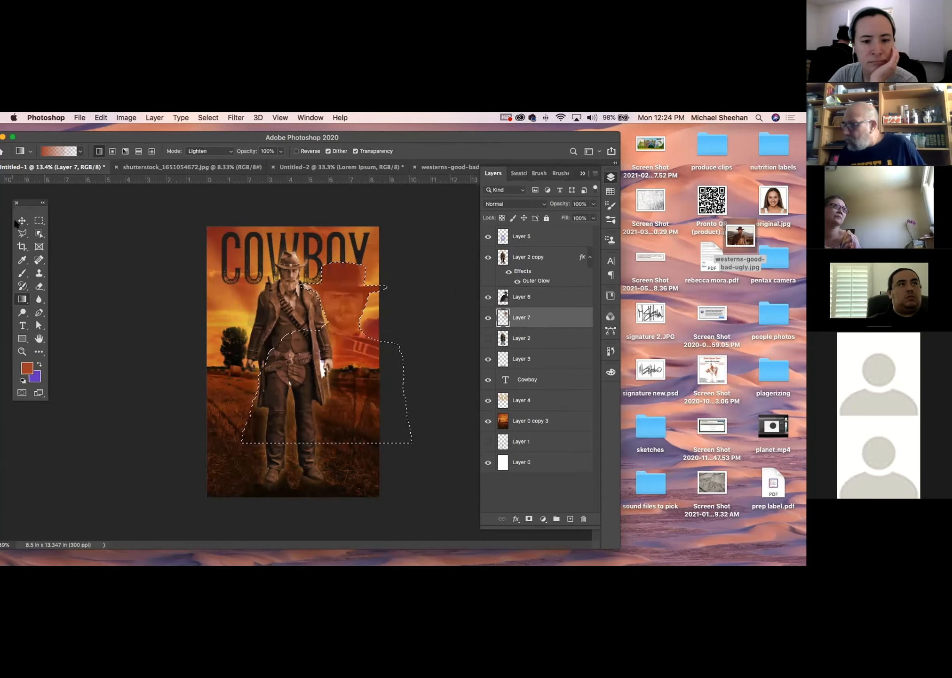
key(v)
click(84, 223)
key(super+d)
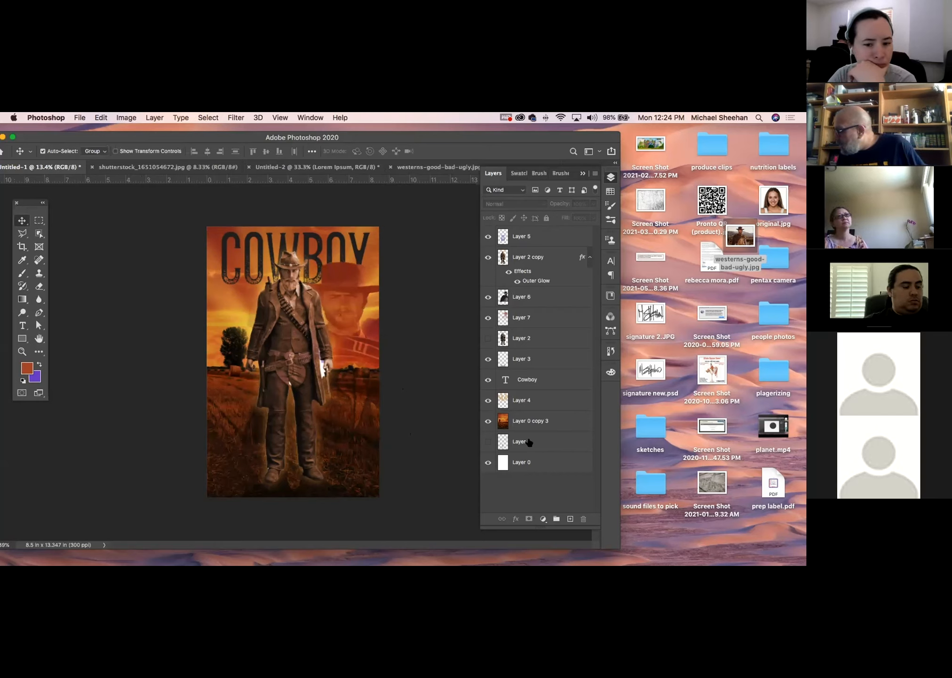
Step: Check what Layer 3 and Layer 4 contribute by briefly hiding each one, and select the blended man on Layer 6
click(506, 440)
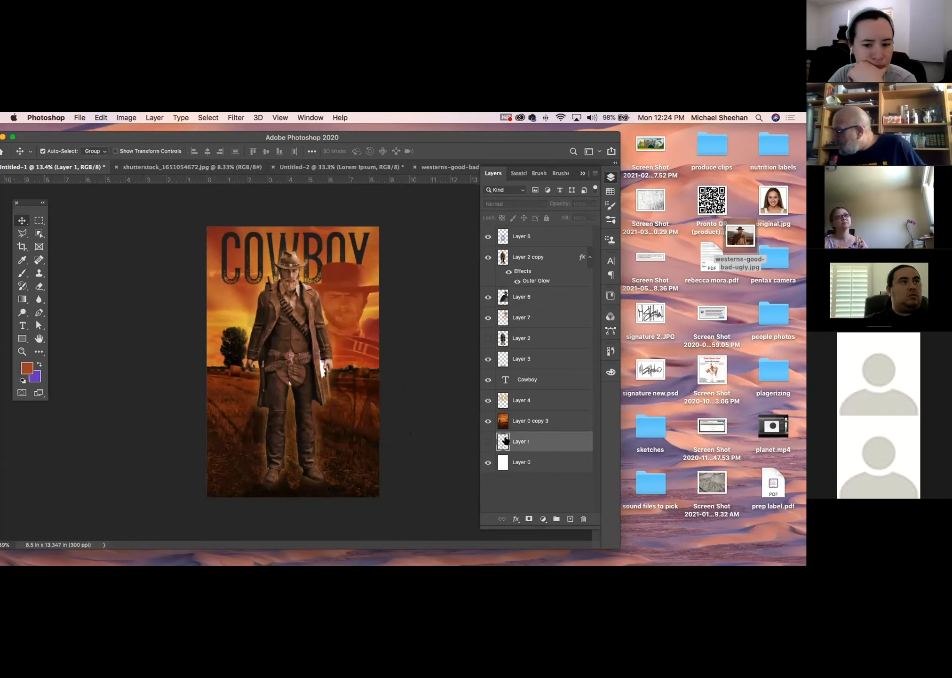
click(489, 358)
click(489, 358)
click(488, 401)
click(488, 401)
click(345, 296)
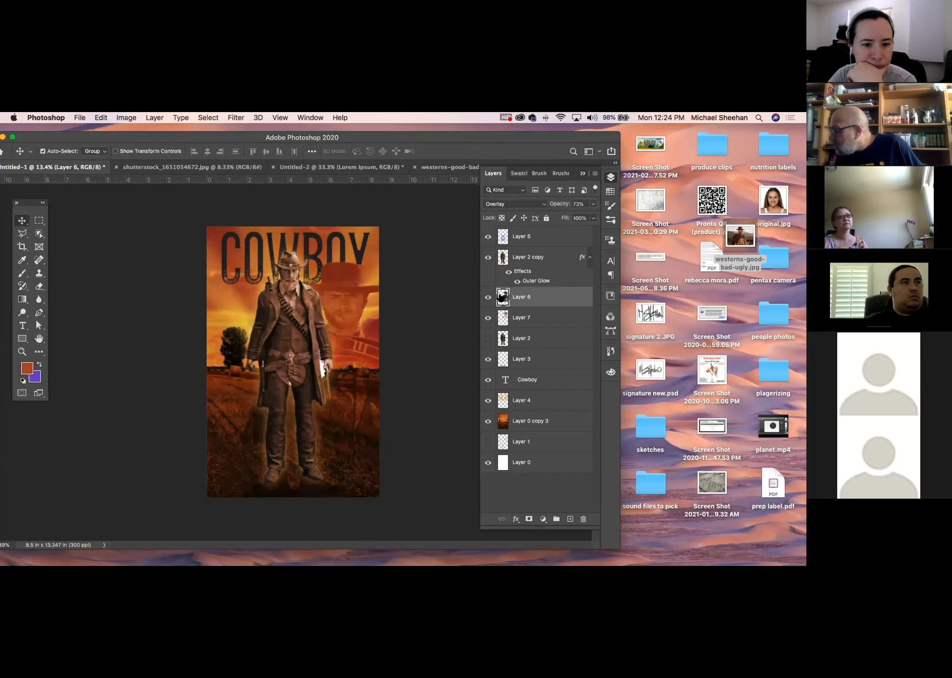
Step: Compare the poster with and without Layer 7, and lower that layer's opacity to 57%
click(532, 320)
click(488, 317)
click(488, 317)
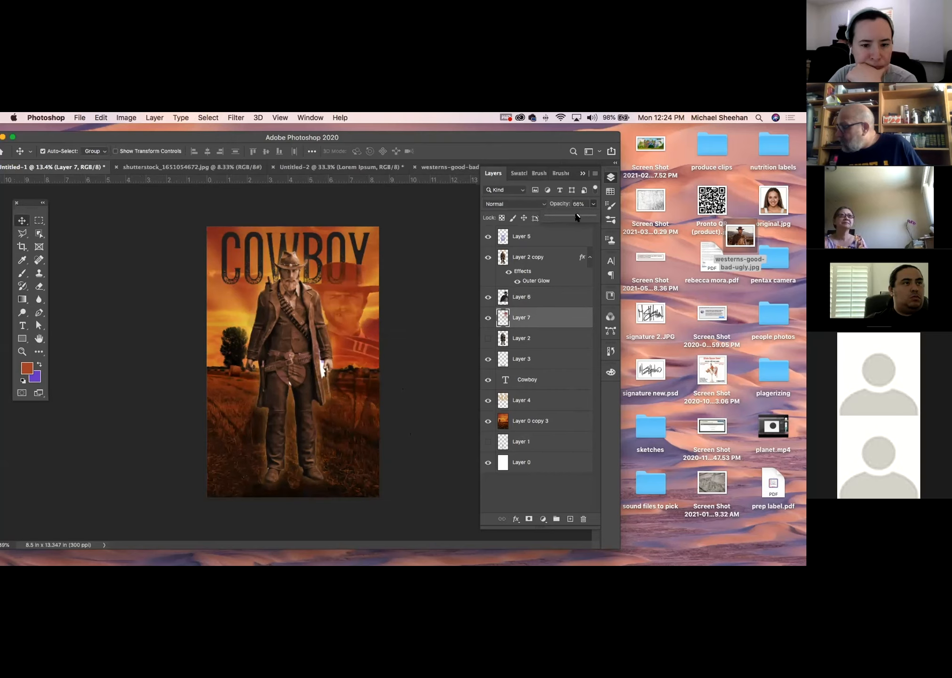
drag(574, 216, 574, 216)
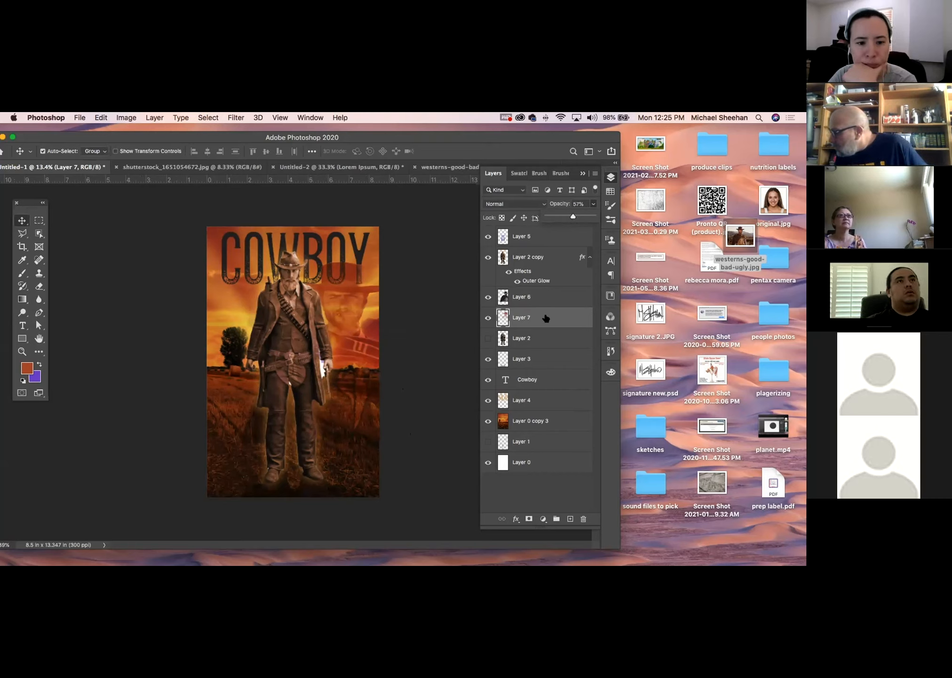
Step: Try merging Layer 6 with Layer 7, and undo the merge
shift+click(538, 297)
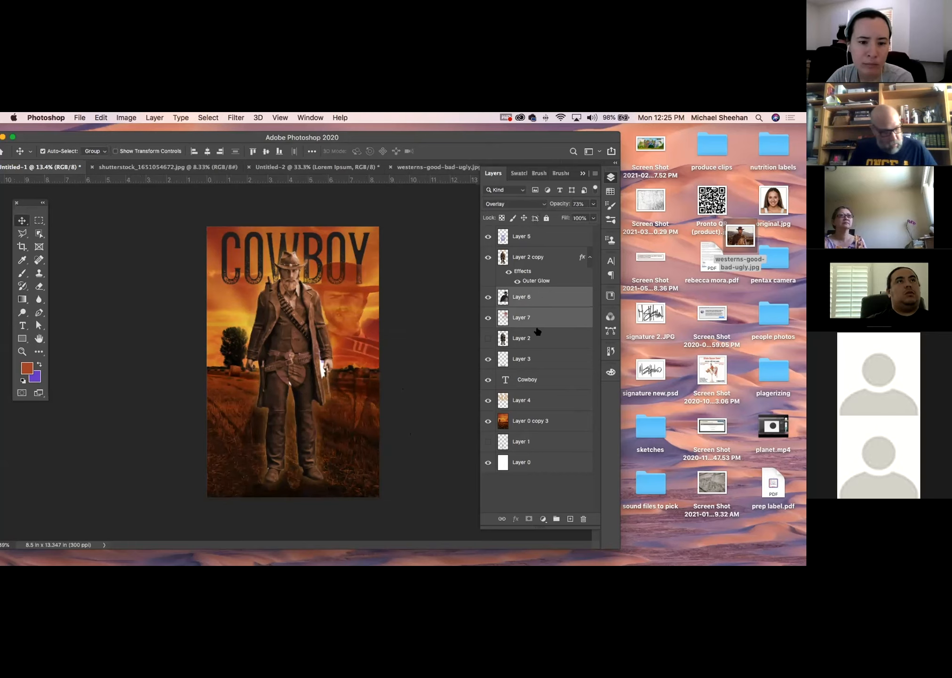
key(super+e)
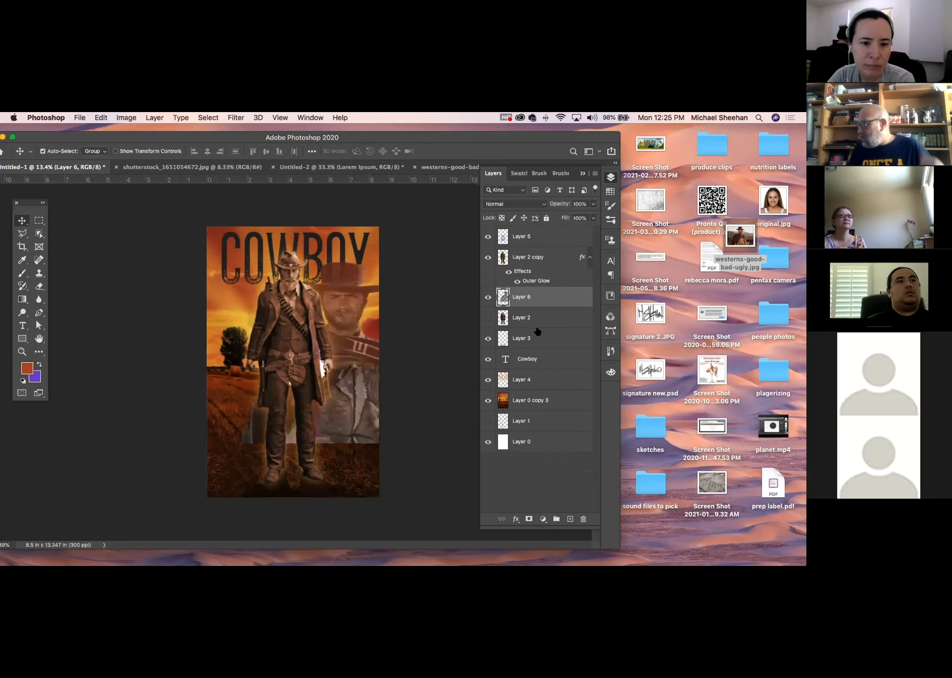
key(super+z)
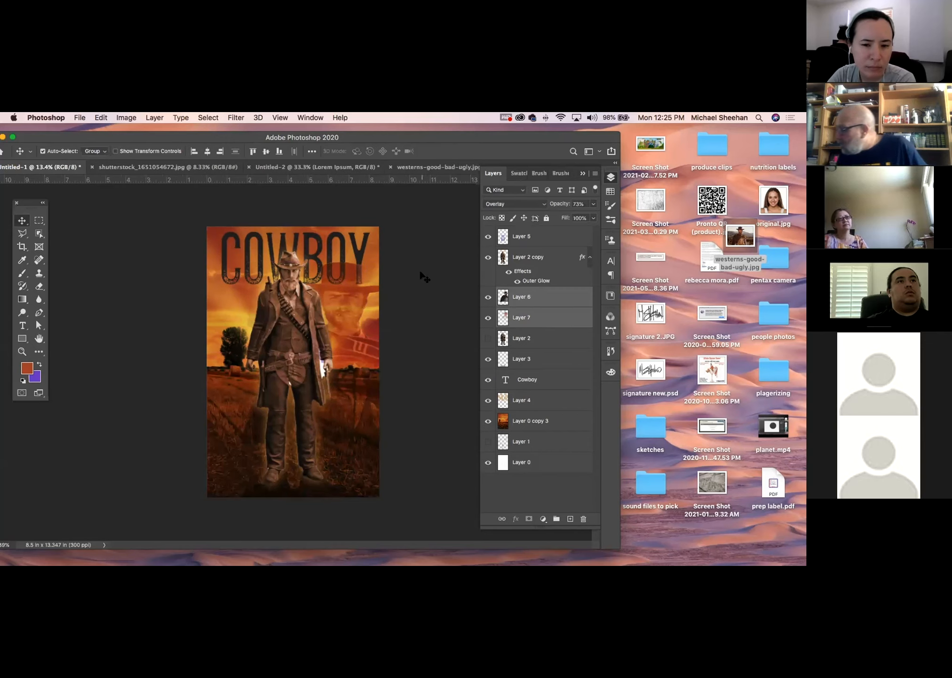
Step: Add a layer mask to Layer 6 and set the Gradient tool to a black-to-white preset from Basics
click(517, 297)
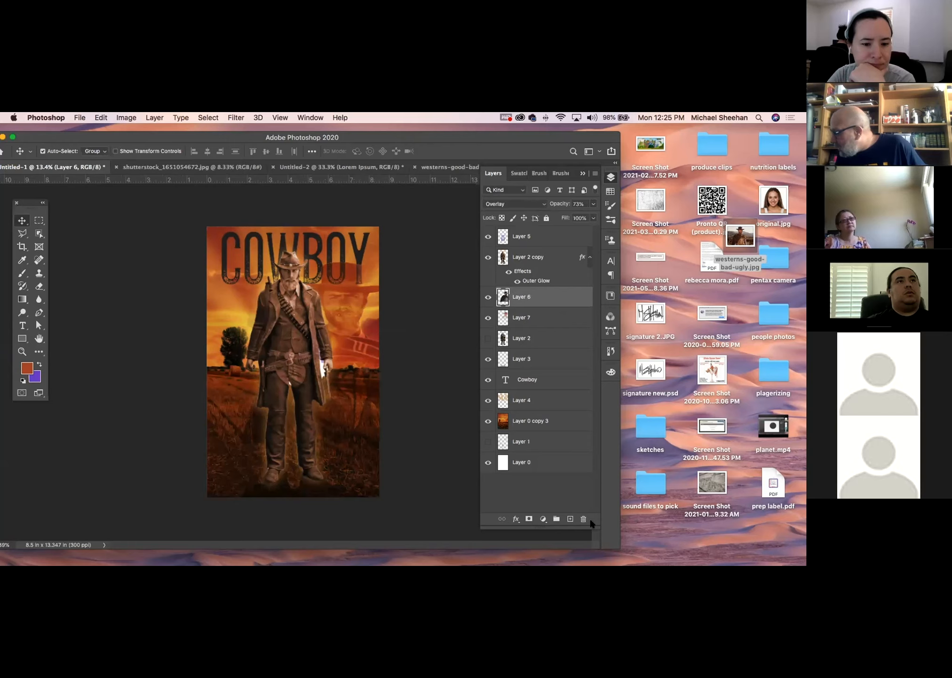
click(528, 518)
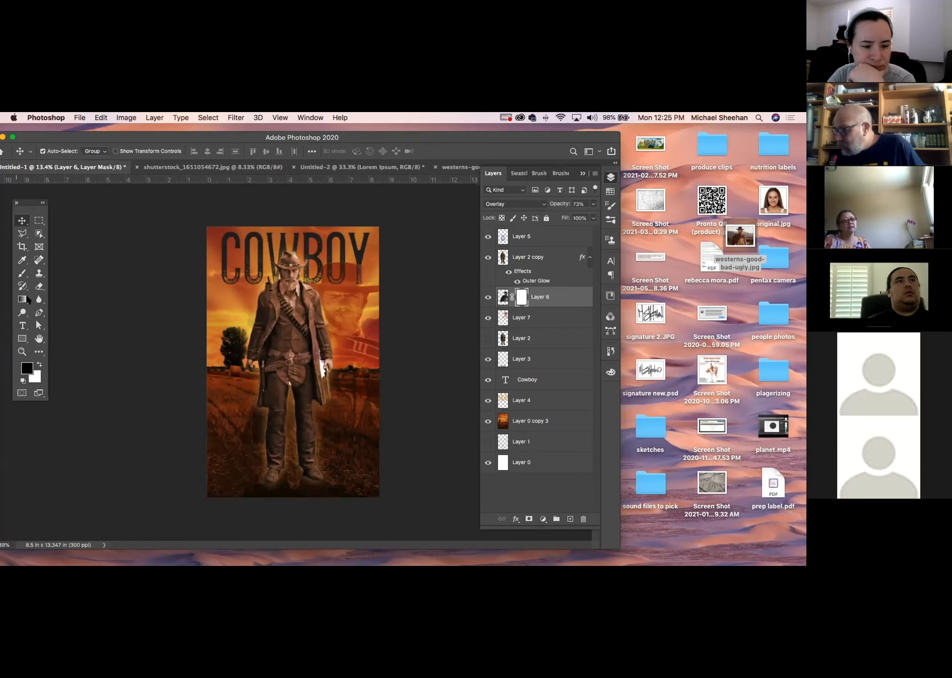
click(23, 299)
click(77, 151)
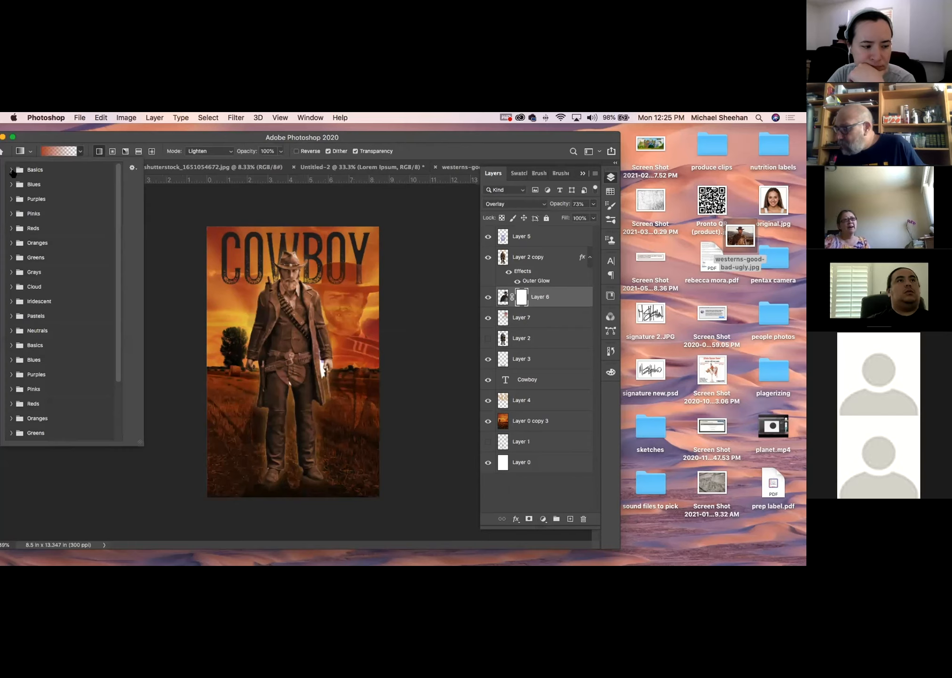
click(48, 191)
click(138, 165)
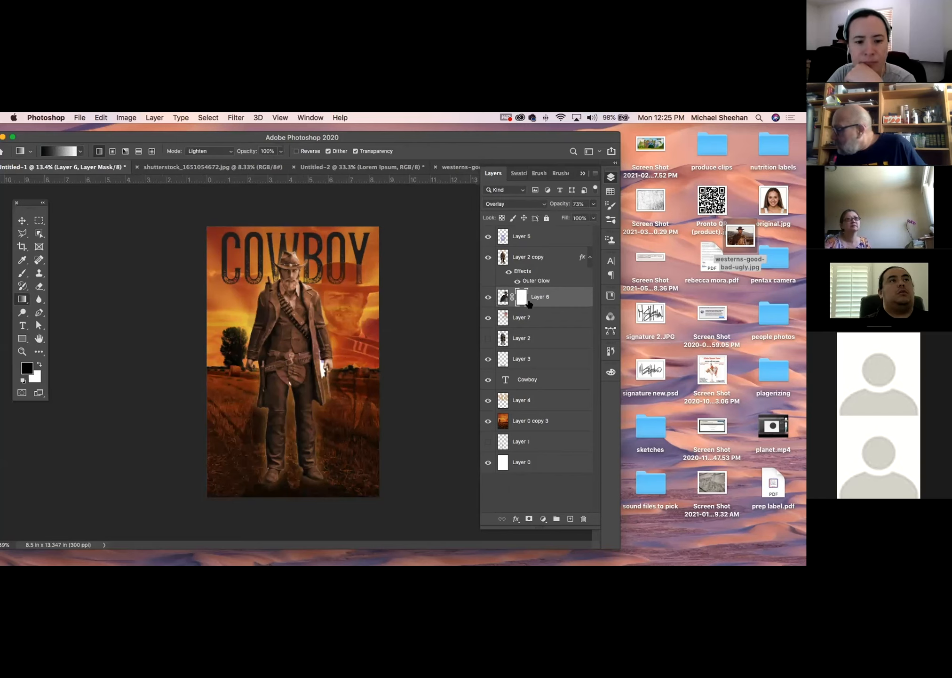
Step: Try a foreground-to-background gradient across Layer 7, undo it, and deselect all layers
click(532, 317)
drag(355, 313, 356, 312)
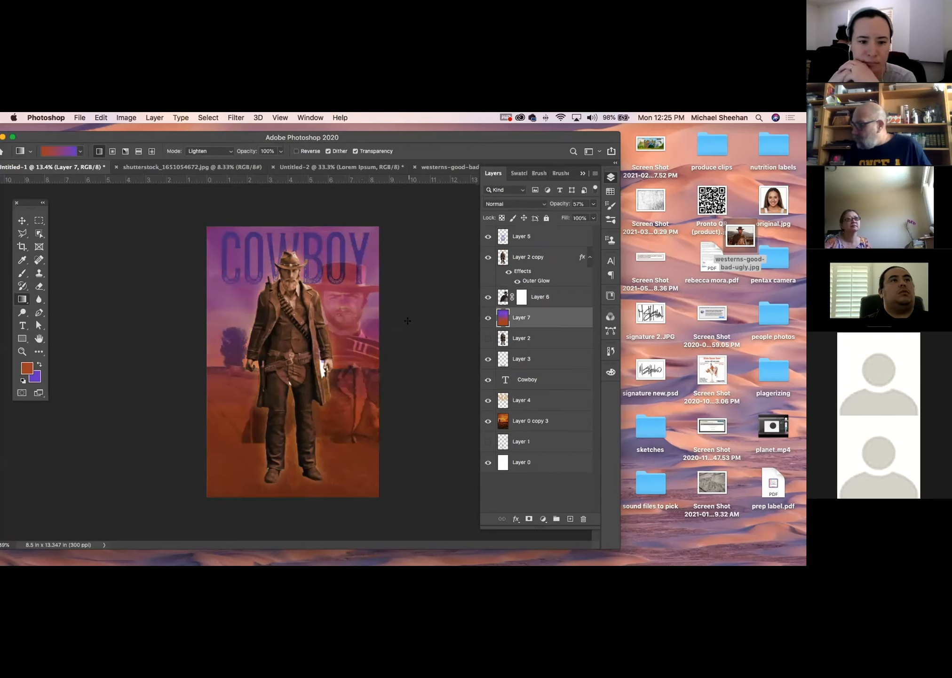
key(super+z)
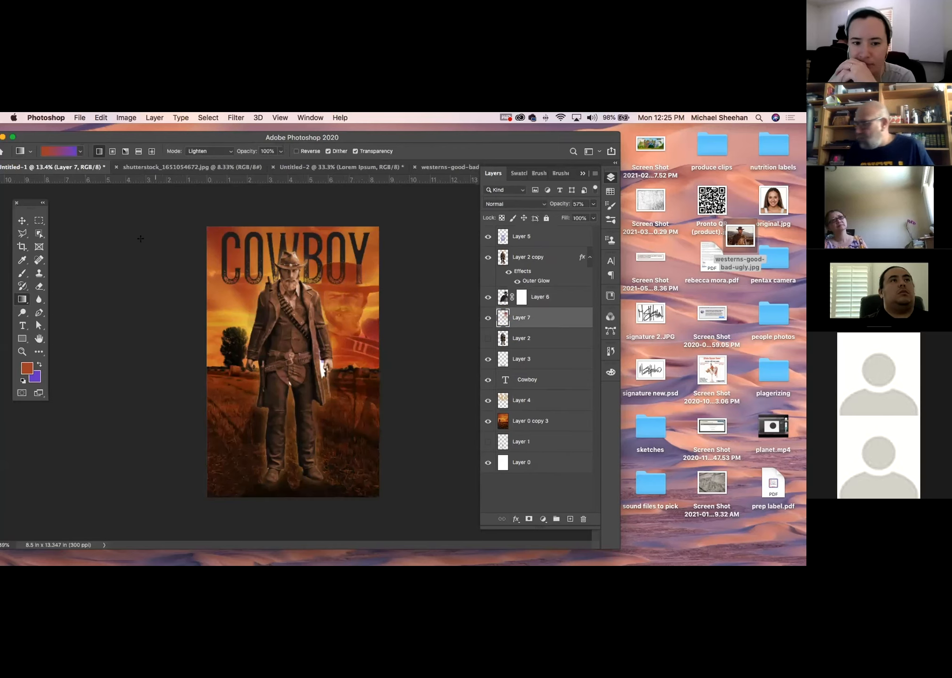
click(21, 221)
click(115, 234)
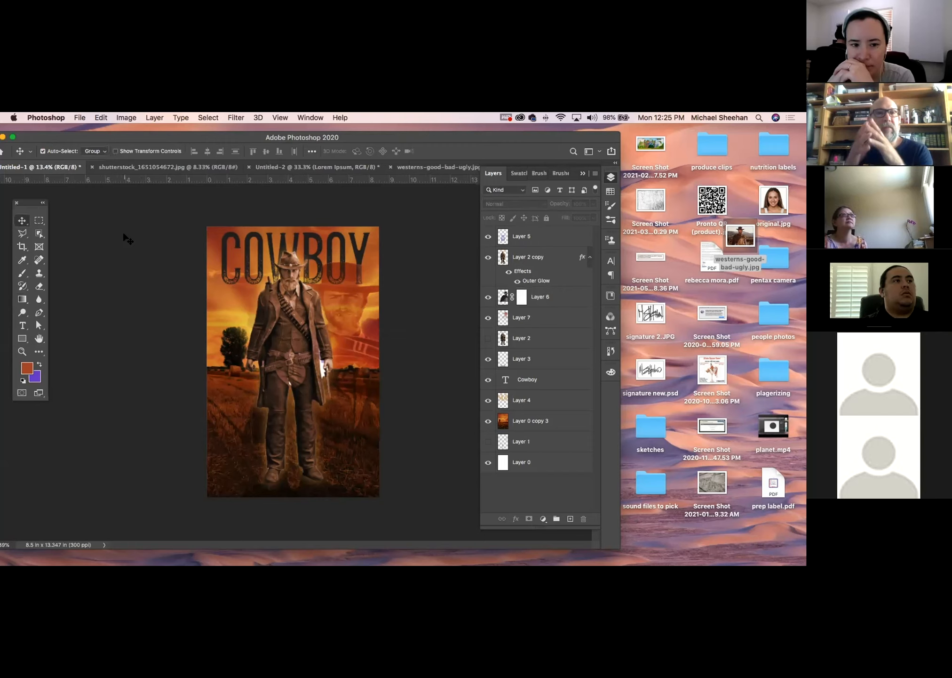
Step: Duplicate Layer 6 and Layer 7 together onto the poster's left side behind the front cowboy, and hide both copies
click(353, 305)
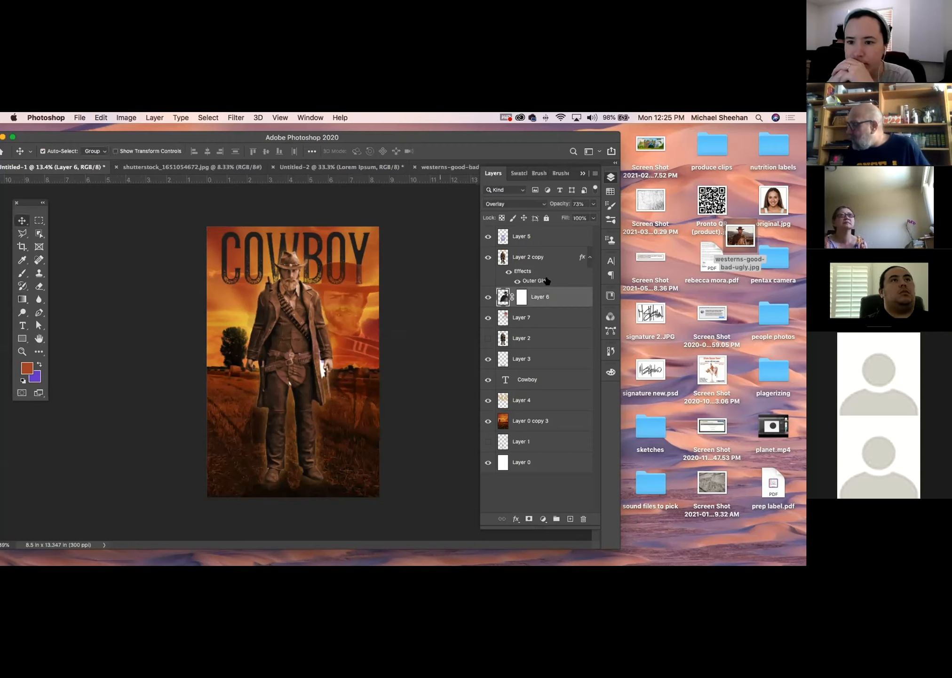
shift+click(504, 318)
drag(313, 316, 245, 301)
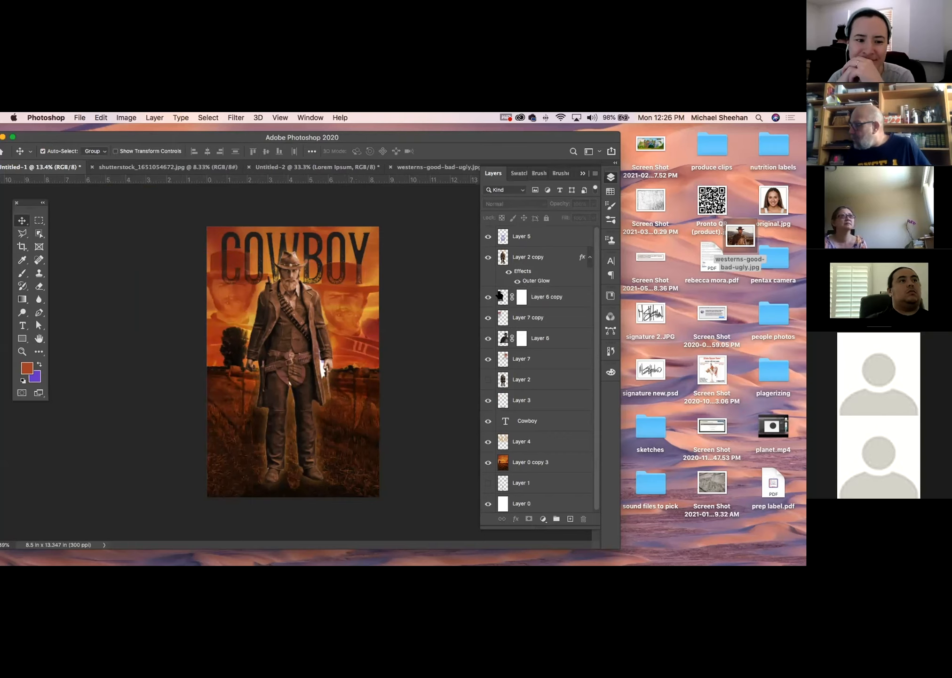
click(488, 297)
click(488, 317)
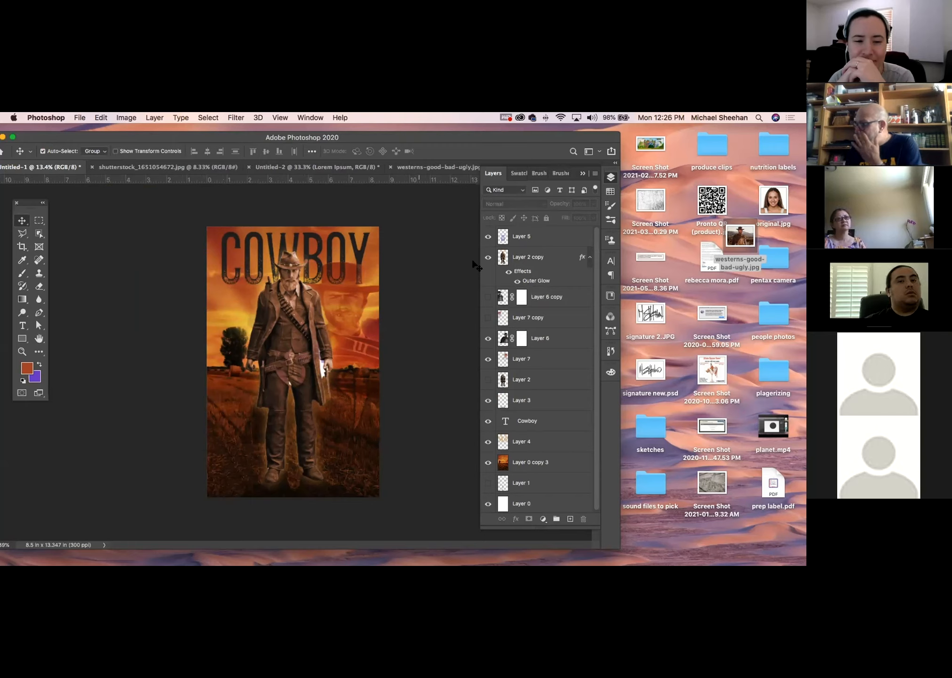
Step: Raise the saturation of the front cowboy on Layer 2 copy to +25 with Hue/Saturation
click(294, 284)
key(super+u)
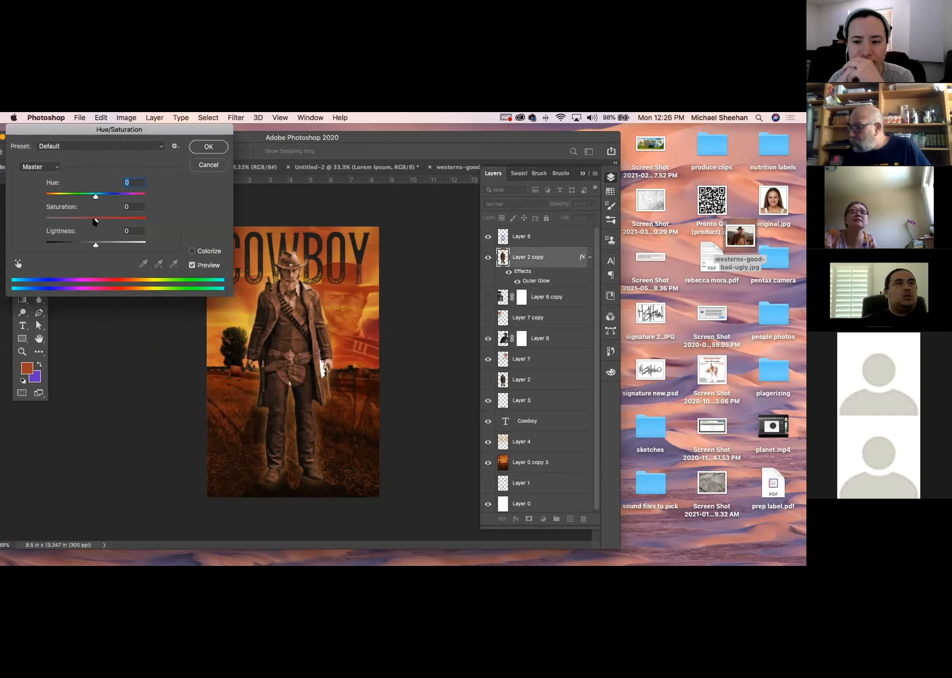
drag(113, 221, 116, 220)
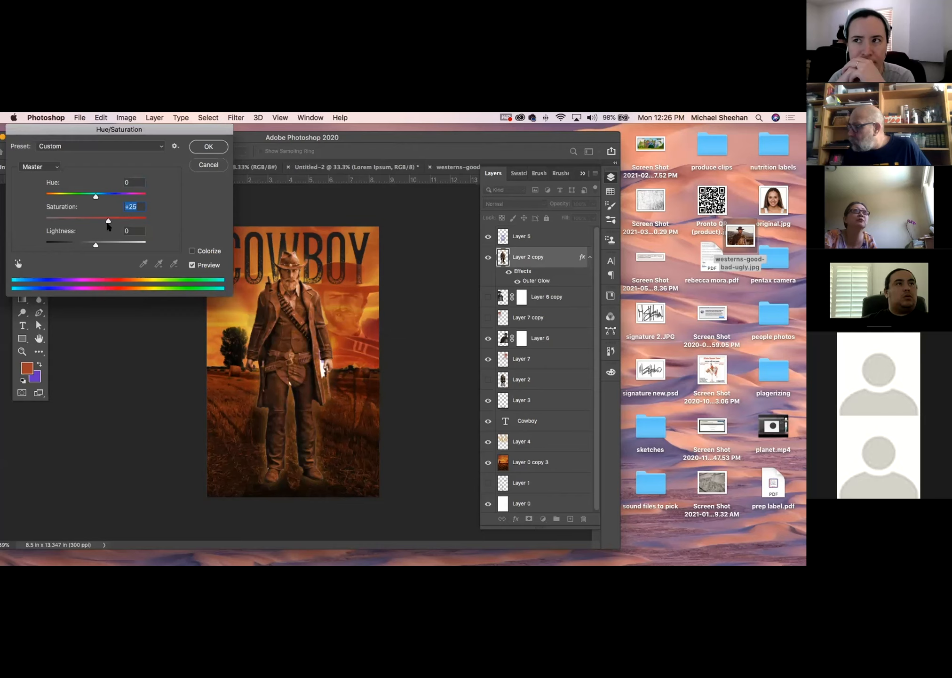
key(Return)
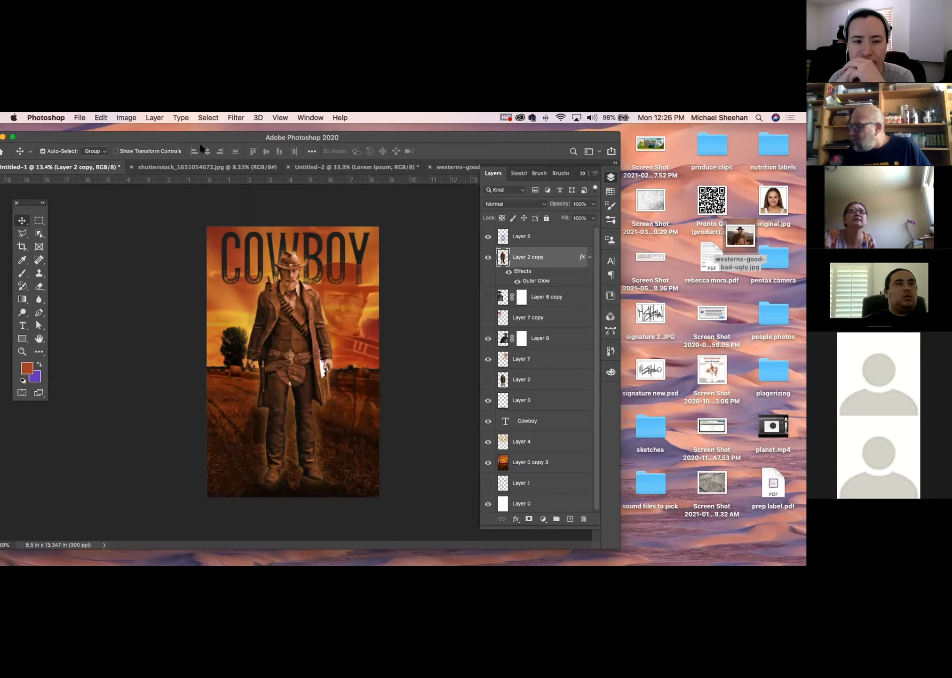
Step: Place a horizontal guide across the upper part of the COWBOY title, and briefly view the shutterstock cowboy document
click(267, 116)
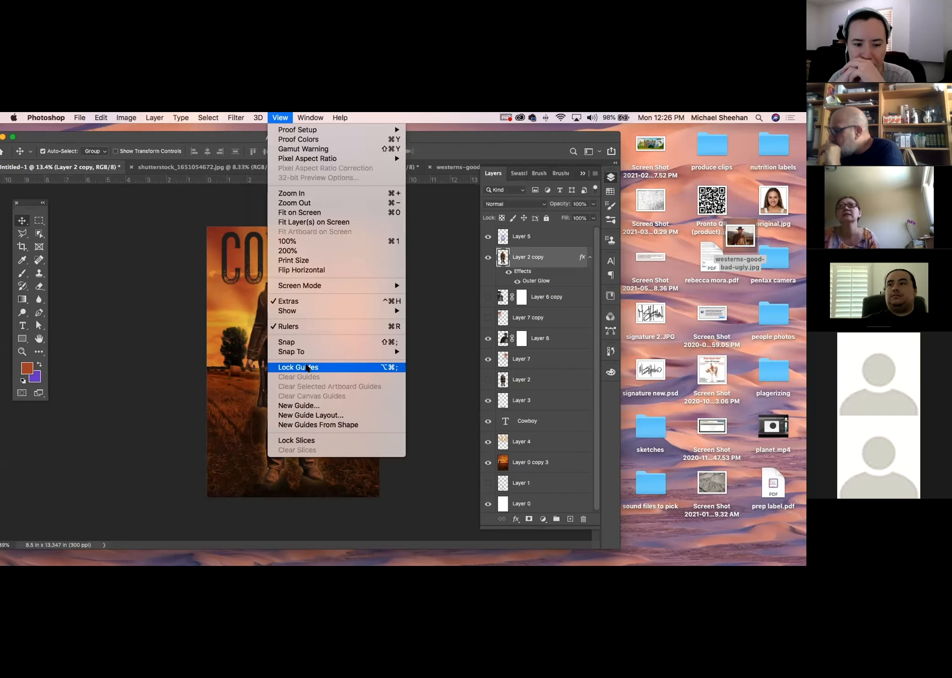
click(259, 150)
drag(292, 179, 326, 245)
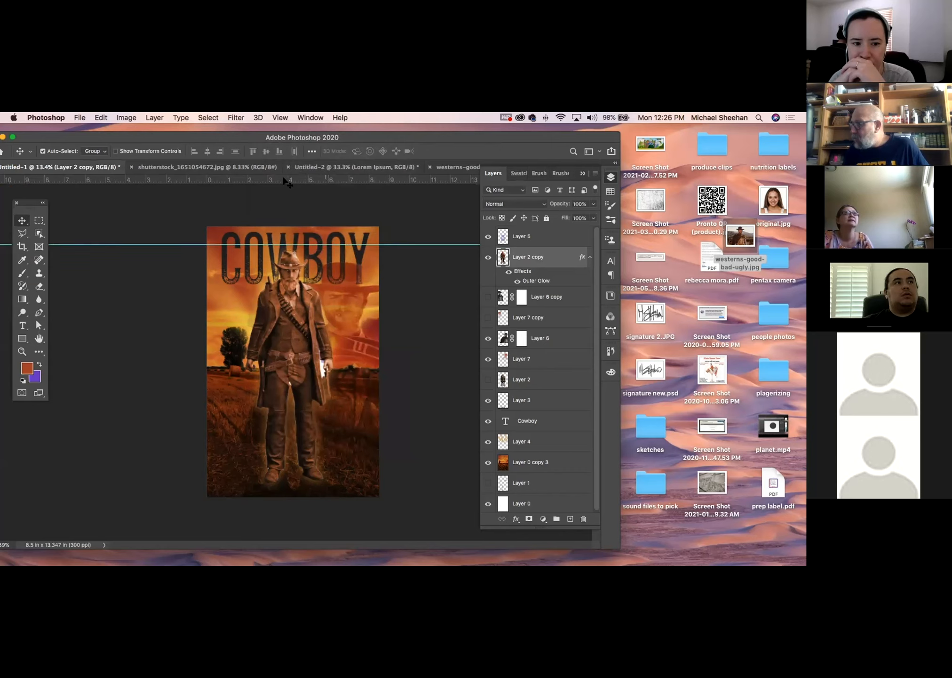
click(244, 166)
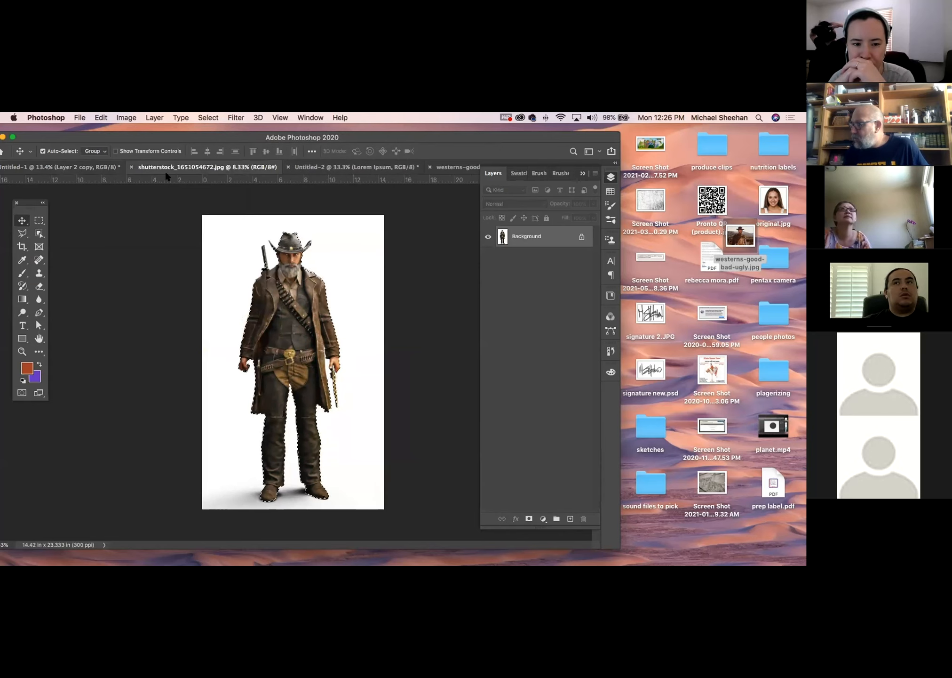
click(75, 167)
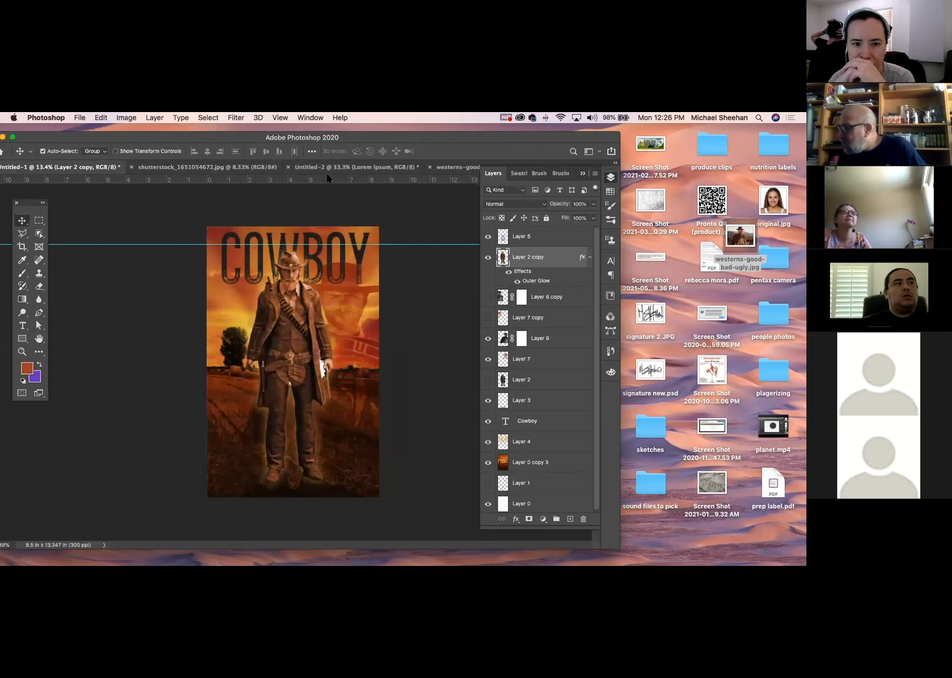
click(281, 117)
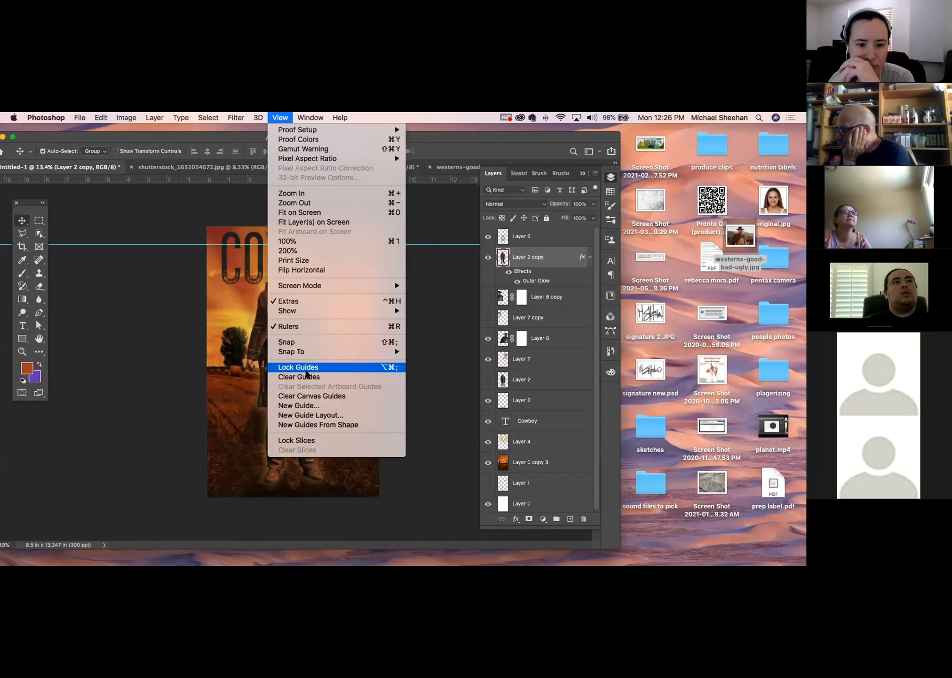
click(307, 415)
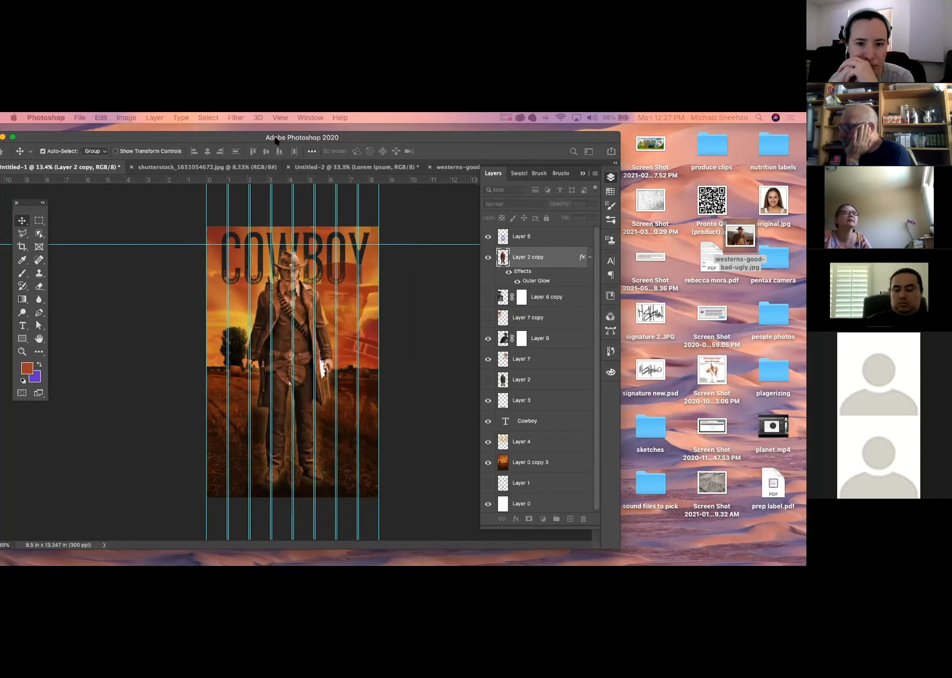
drag(276, 140, 300, 135)
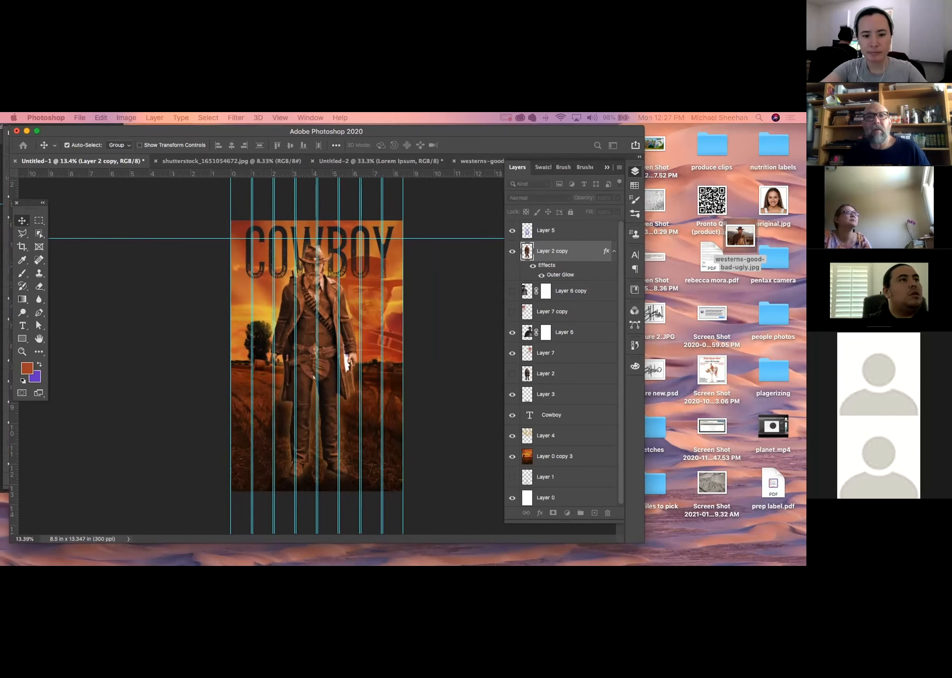
click(302, 495)
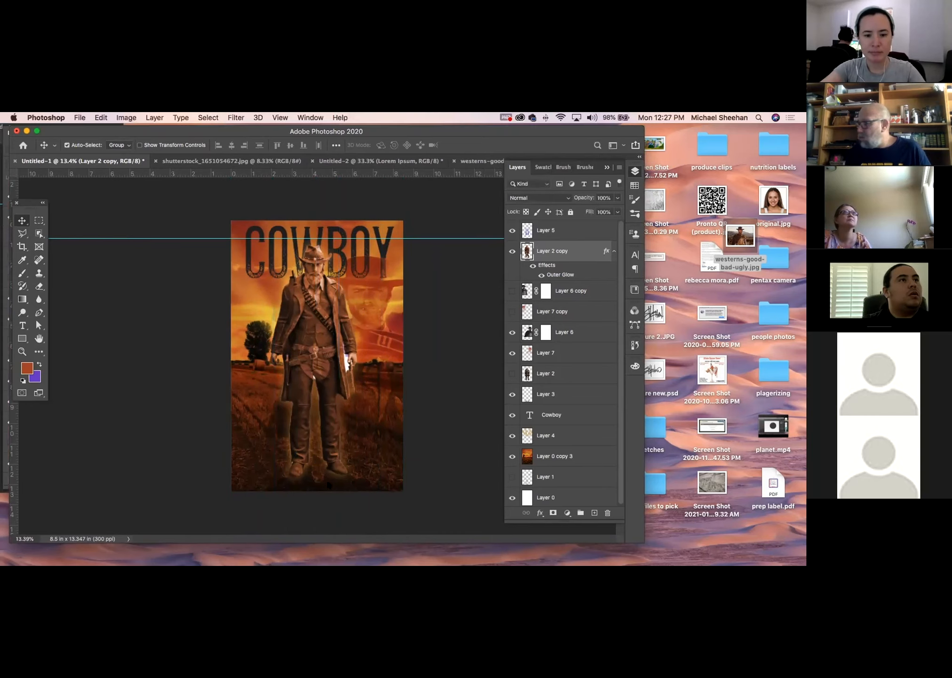
Step: Create a guide layout with 10 columns and a 0.067 in gutter across the poster, comparing it with the preview
click(278, 117)
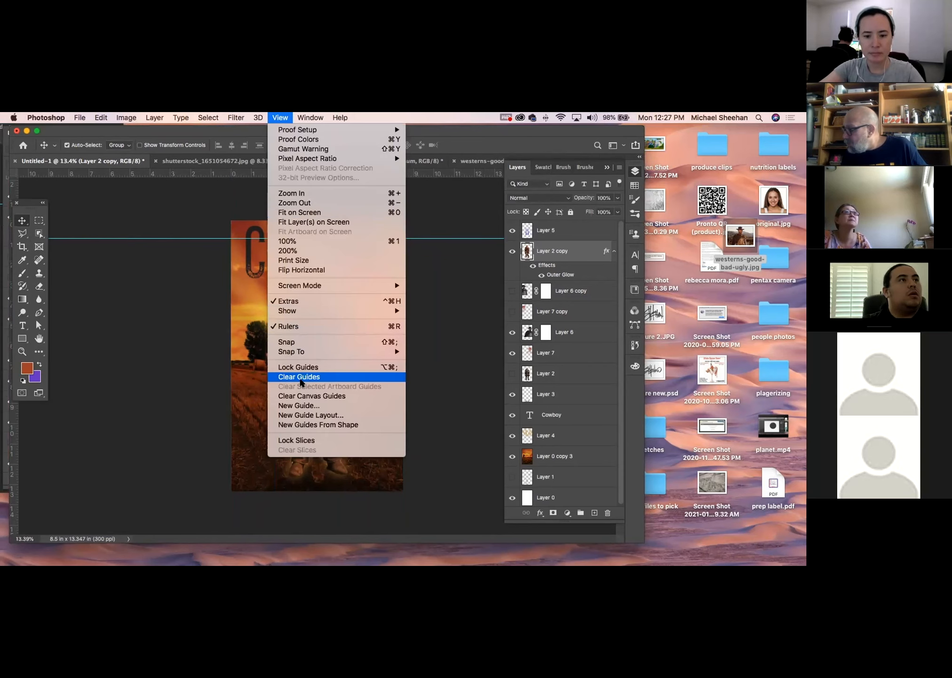
mouse_move(292, 352)
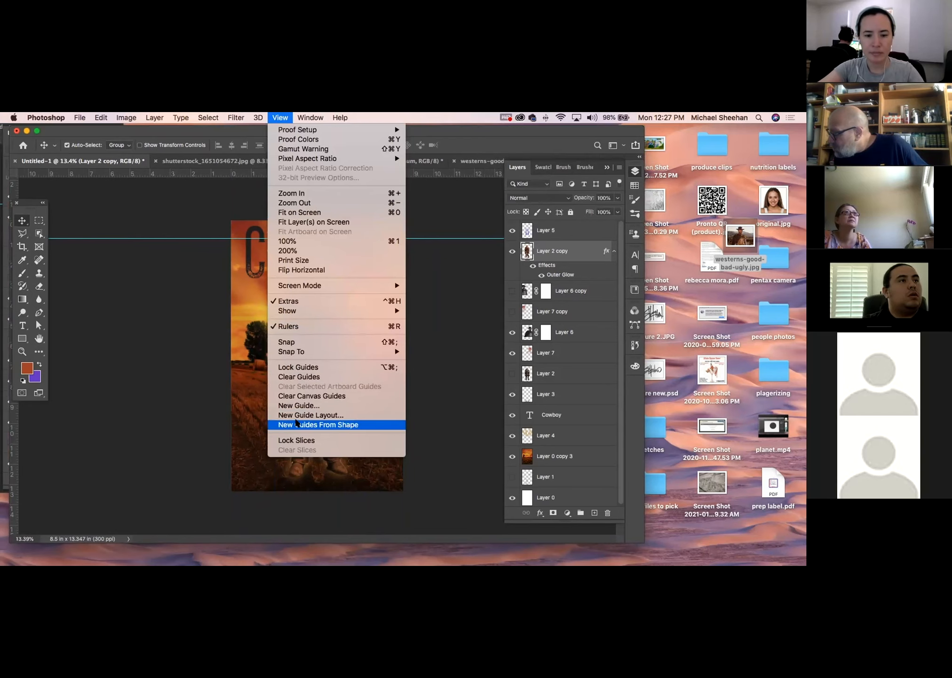
click(301, 415)
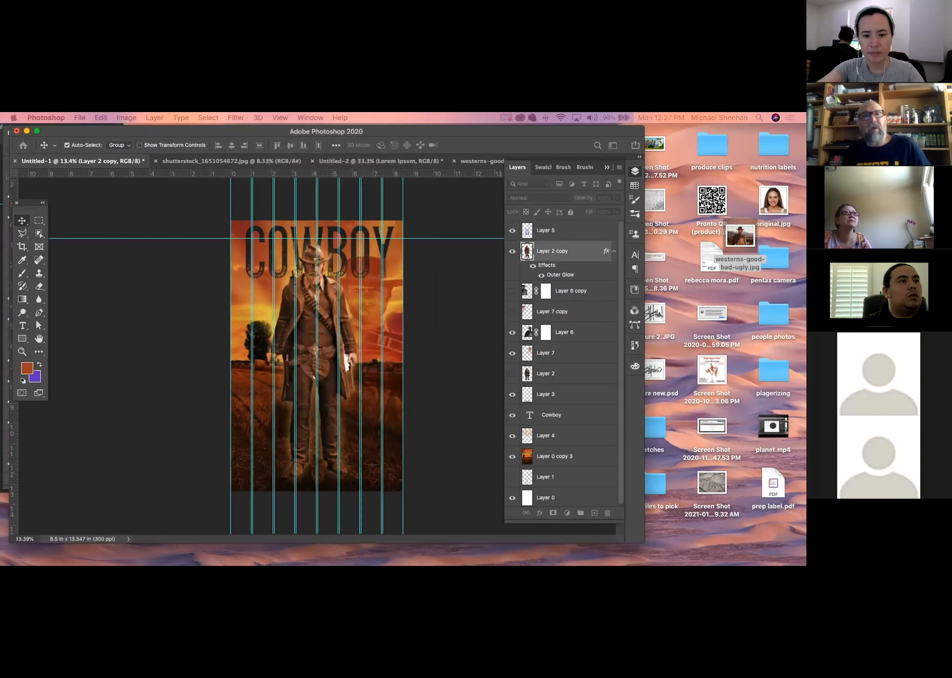
drag(630, 294, 570, 212)
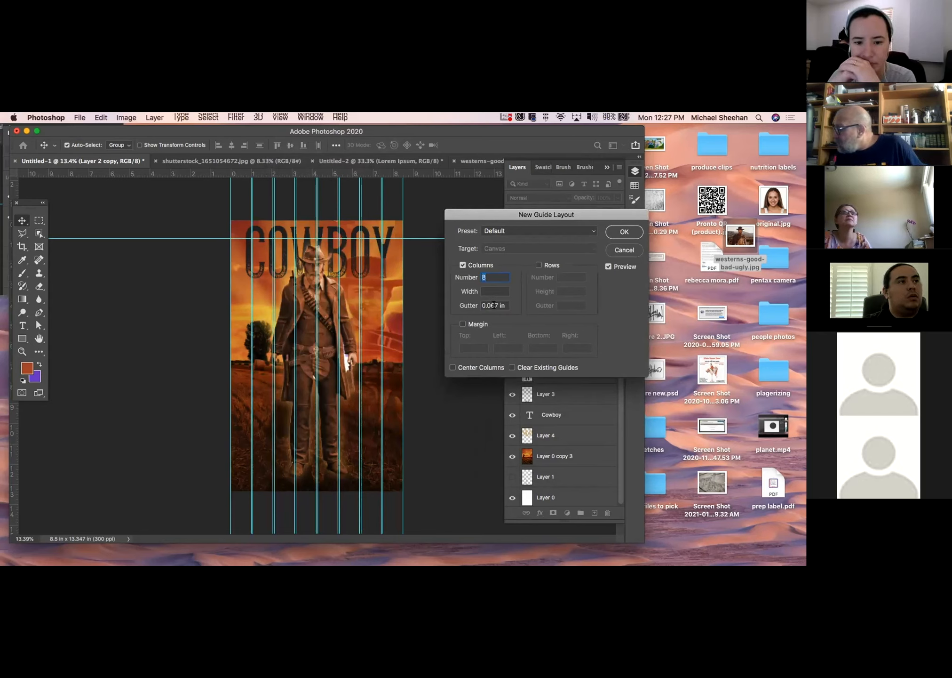
click(608, 266)
click(608, 266)
click(608, 267)
click(608, 266)
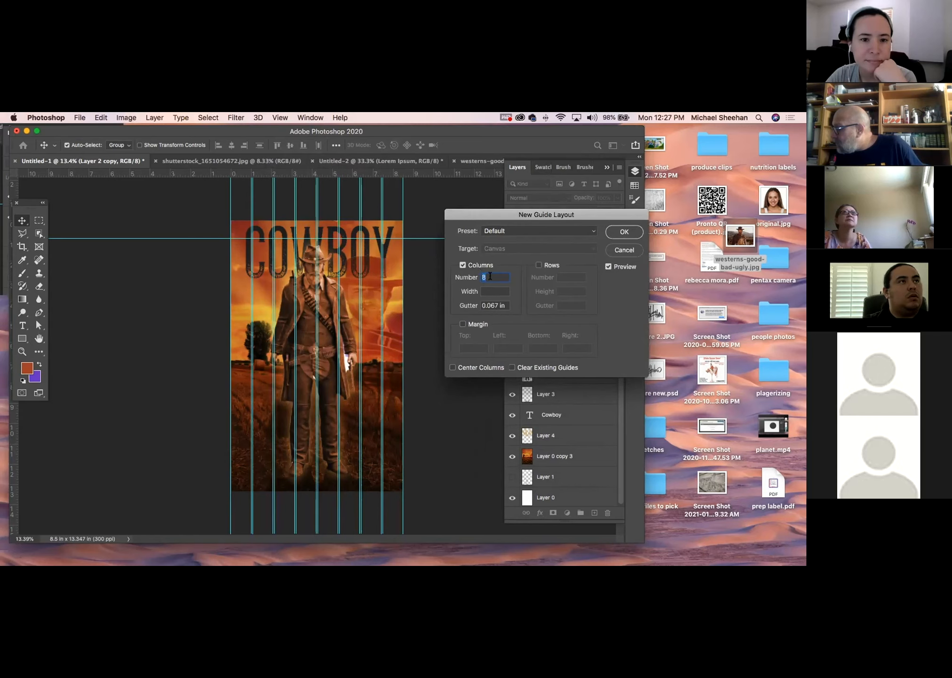
text(10)
key(Return)
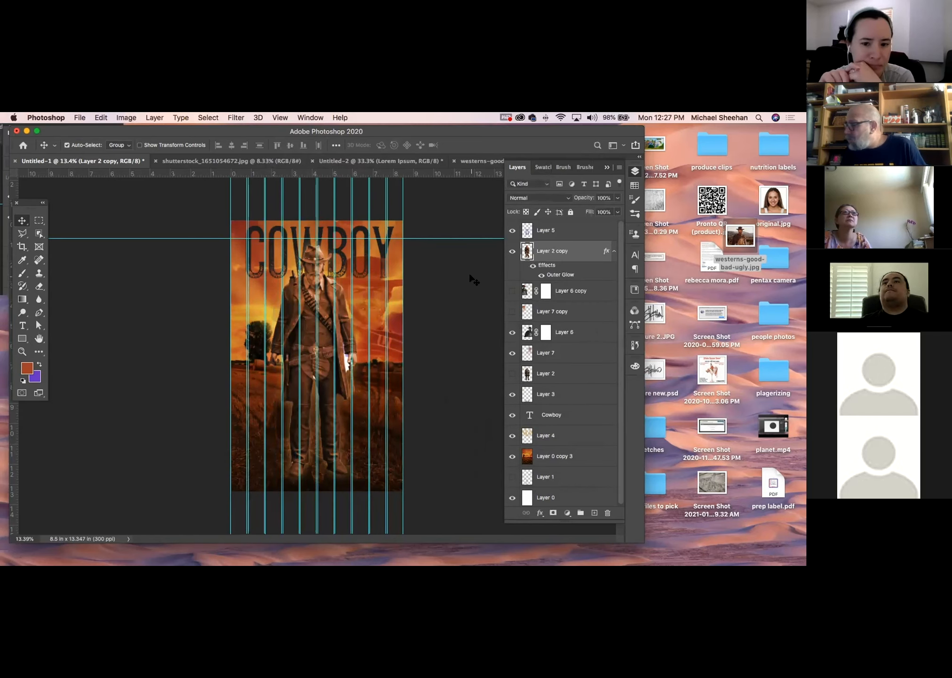
Step: Clear all the guides from the poster
click(635, 171)
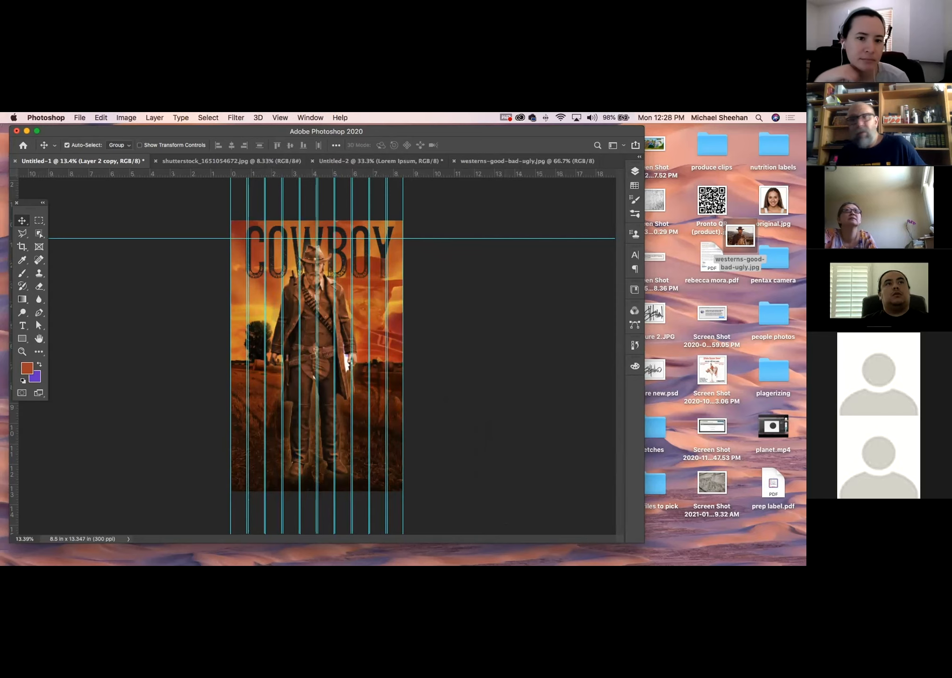
click(280, 117)
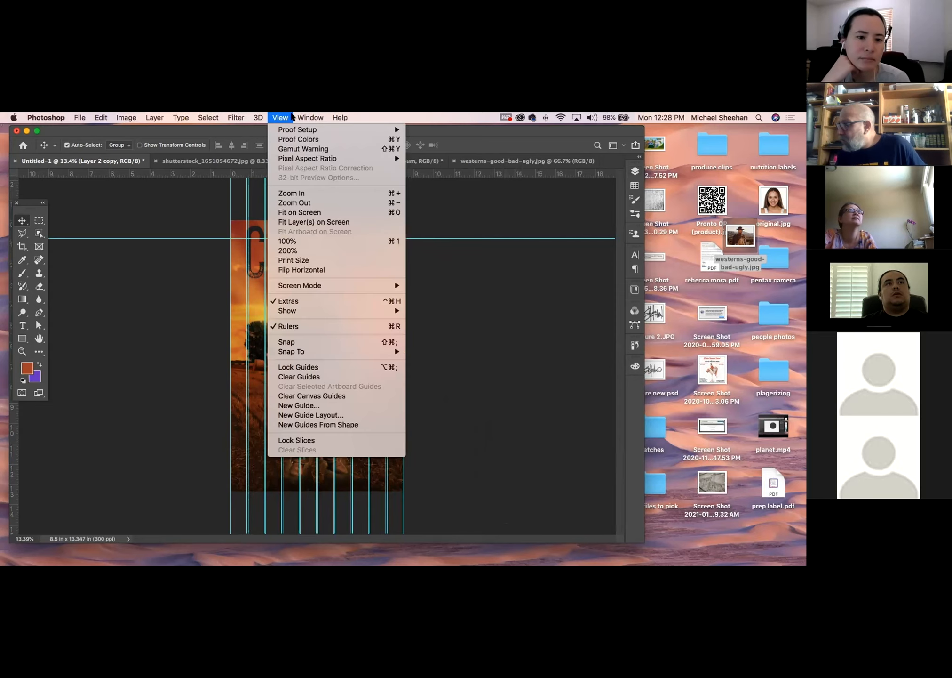
click(290, 376)
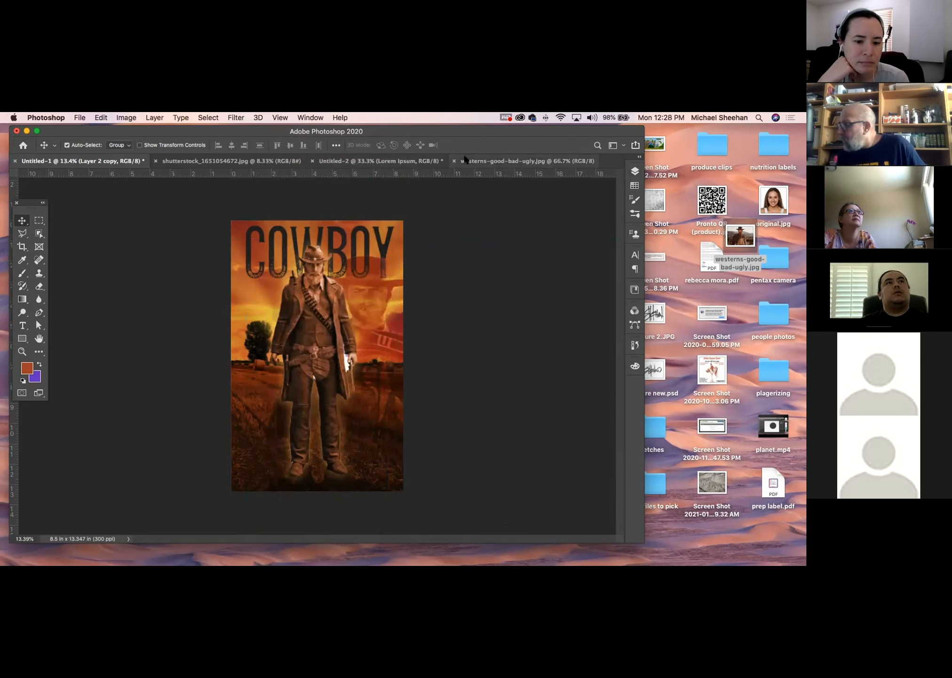
click(634, 172)
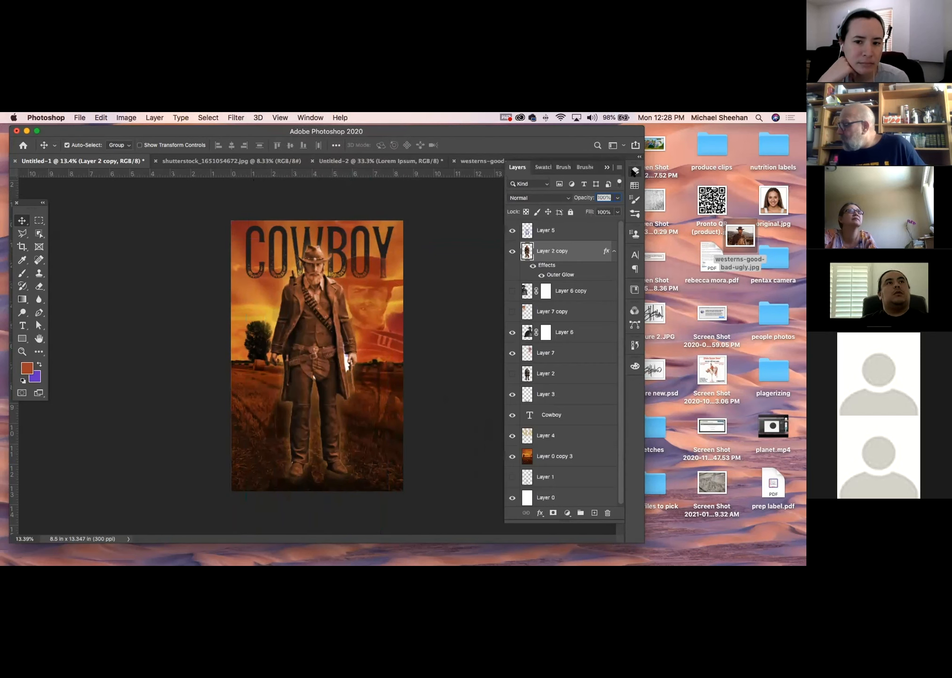
Step: Add a new empty layer above Layer 5 and rename it guide
click(566, 234)
click(595, 513)
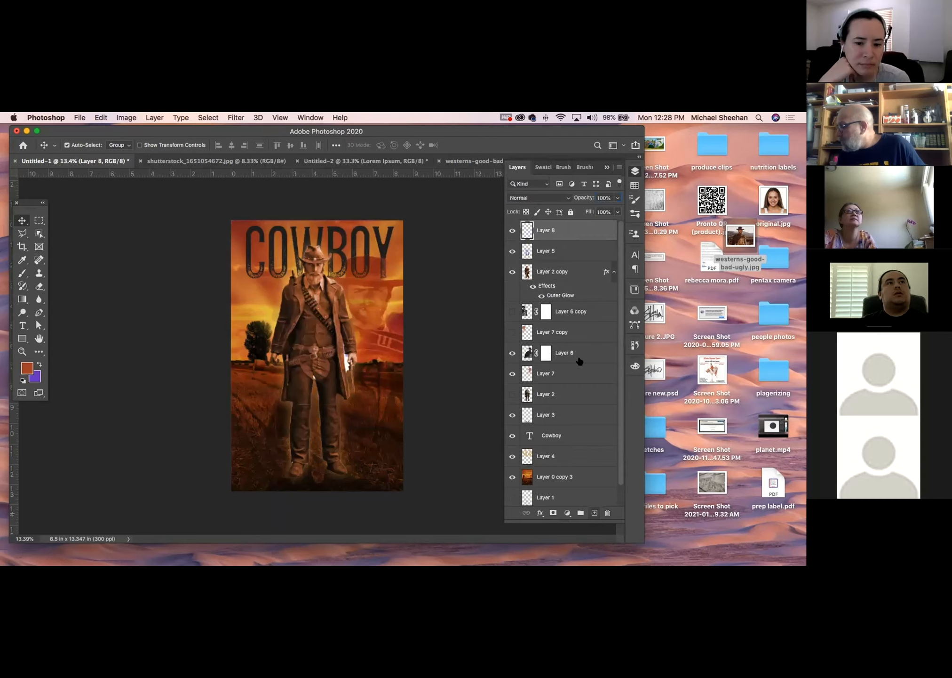
double_click(539, 231)
text(guide)
key(Return)
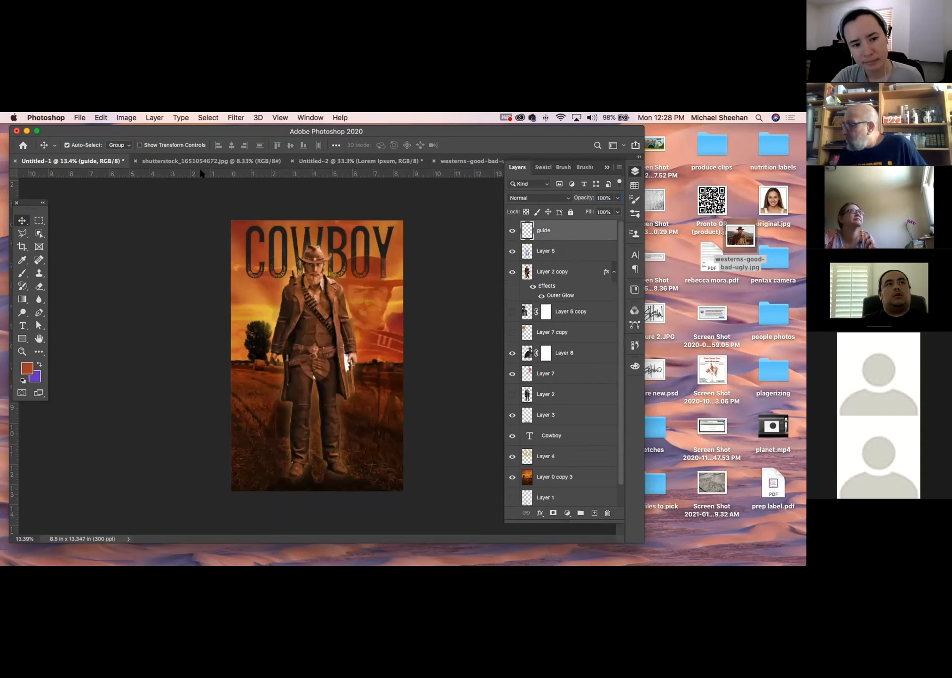
Step: Place horizontal guides across the COWBOY title and the cowboy's waist, and vertical guides on either side of the cowboy
drag(220, 173, 225, 262)
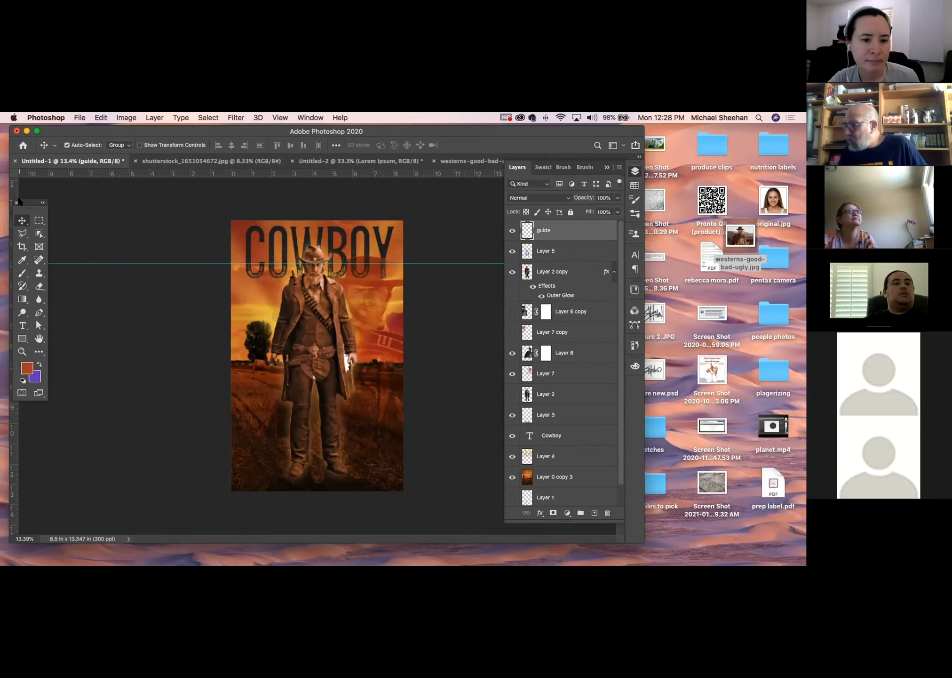
drag(15, 193, 264, 191)
drag(20, 188, 370, 186)
drag(295, 166, 306, 359)
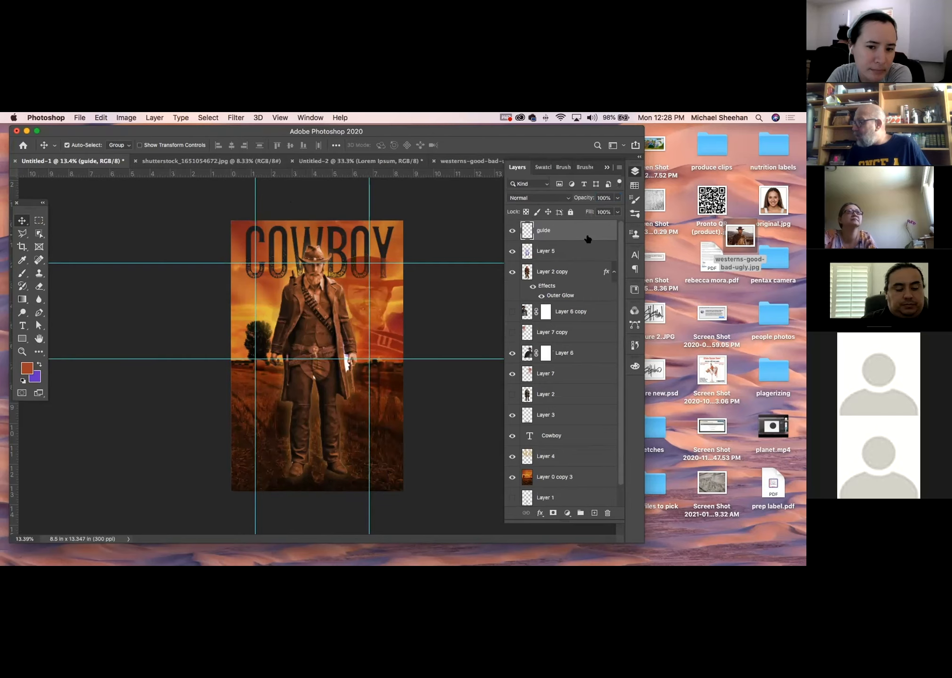
Step: Toggle the guide layer's visibility to test the guides, and undo the placement of all four guides
click(512, 231)
click(512, 231)
click(512, 231)
click(512, 231)
key(super+z)
key(super+z)
key(super+z)
key(super+z)
key(super+z)
key(super+z)
key(super+z)
key(super+z)
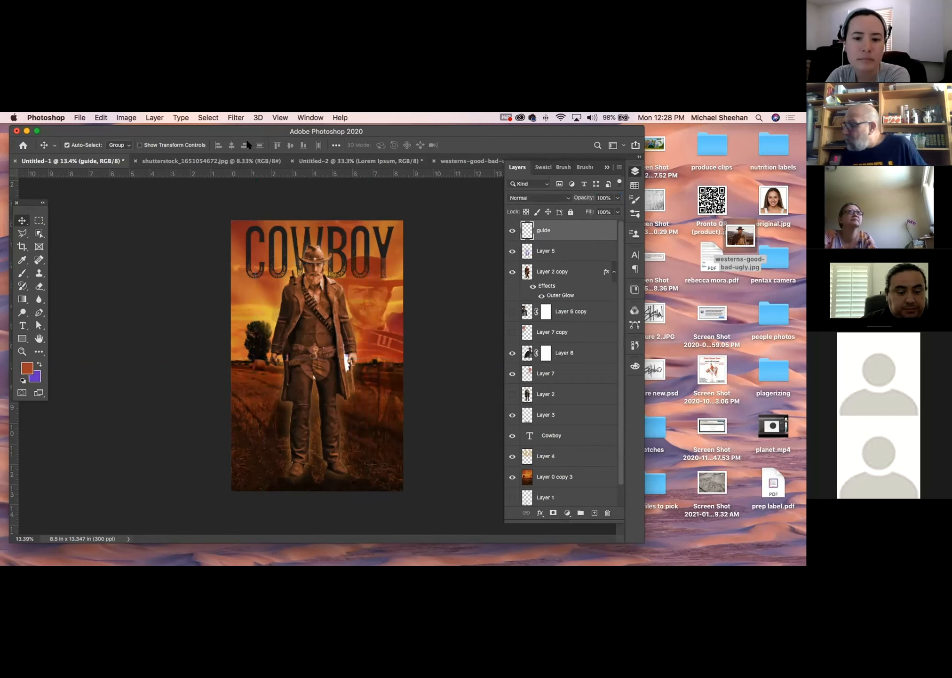
Step: Place a horizontal guide across the upper part of the COWBOY title, toggle the guide layer's visibility, and deselect all layers
drag(267, 175, 272, 243)
click(512, 231)
click(511, 231)
click(471, 303)
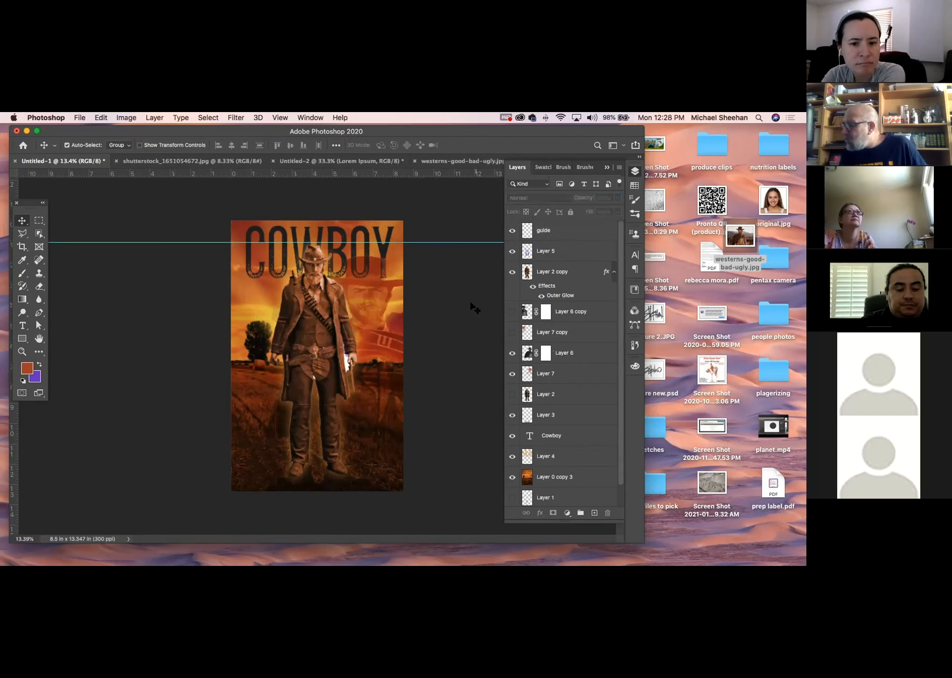
Step: Turn off the display of extras, and place a second horizontal guide across the cowboy's chest
click(259, 117)
mouse_move(280, 118)
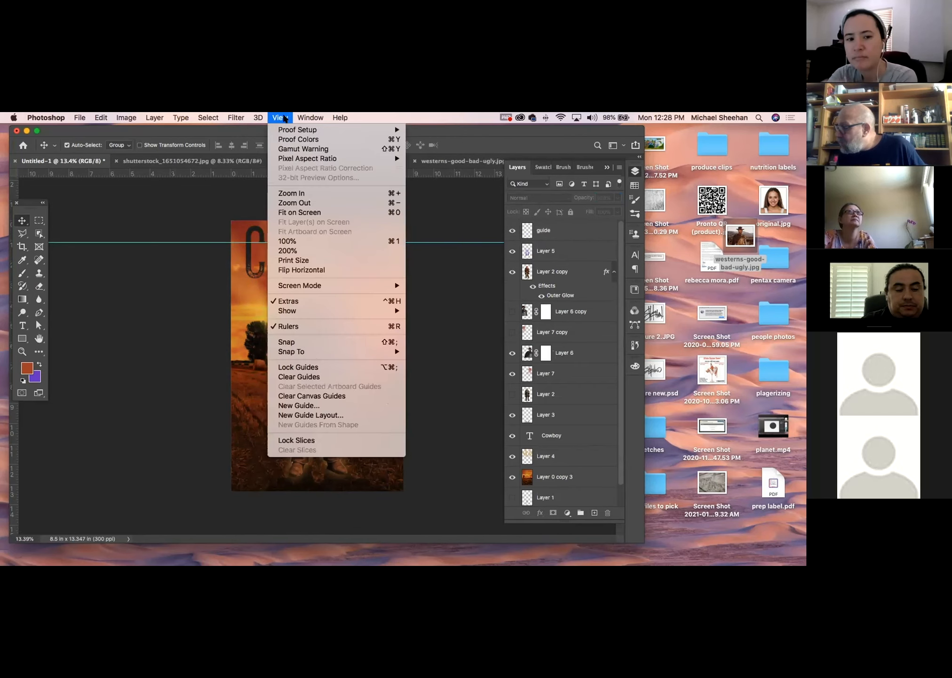
click(301, 301)
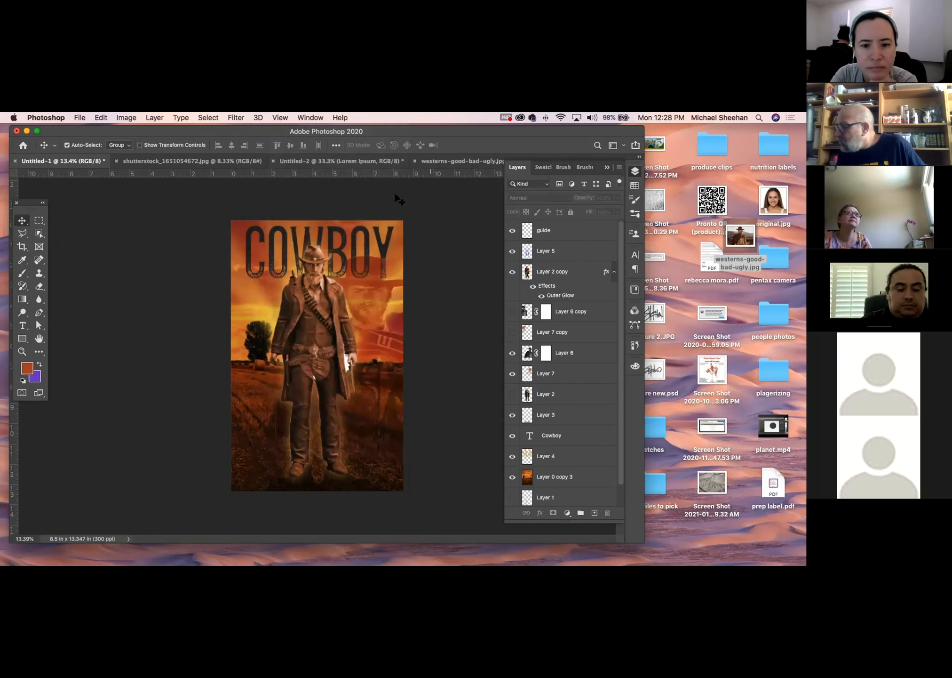
drag(384, 172, 392, 297)
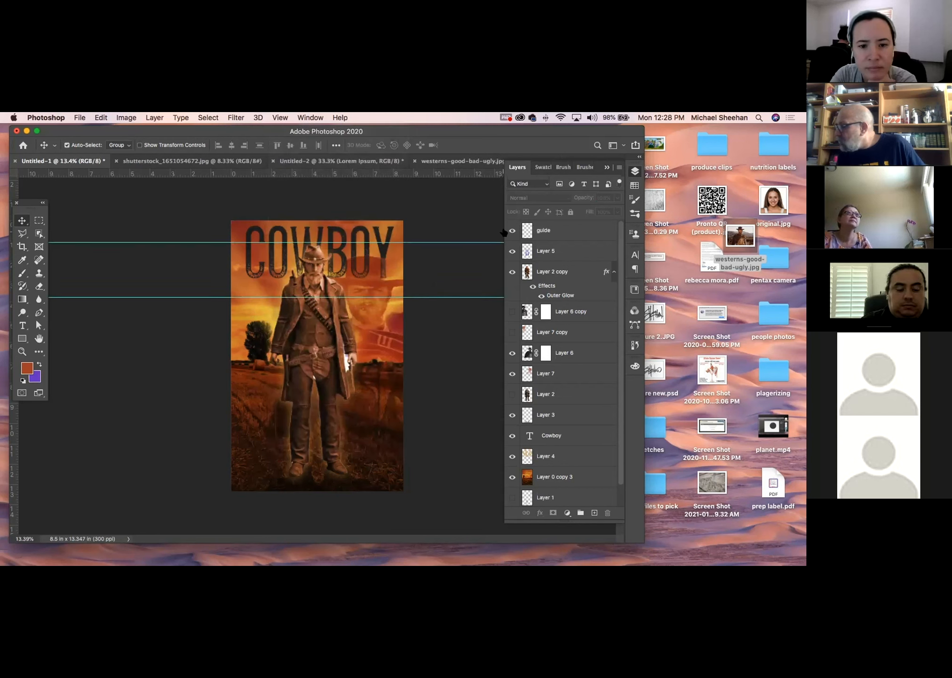
Step: Select the guide layer and toggle its visibility to check its effect on the two guides
click(558, 231)
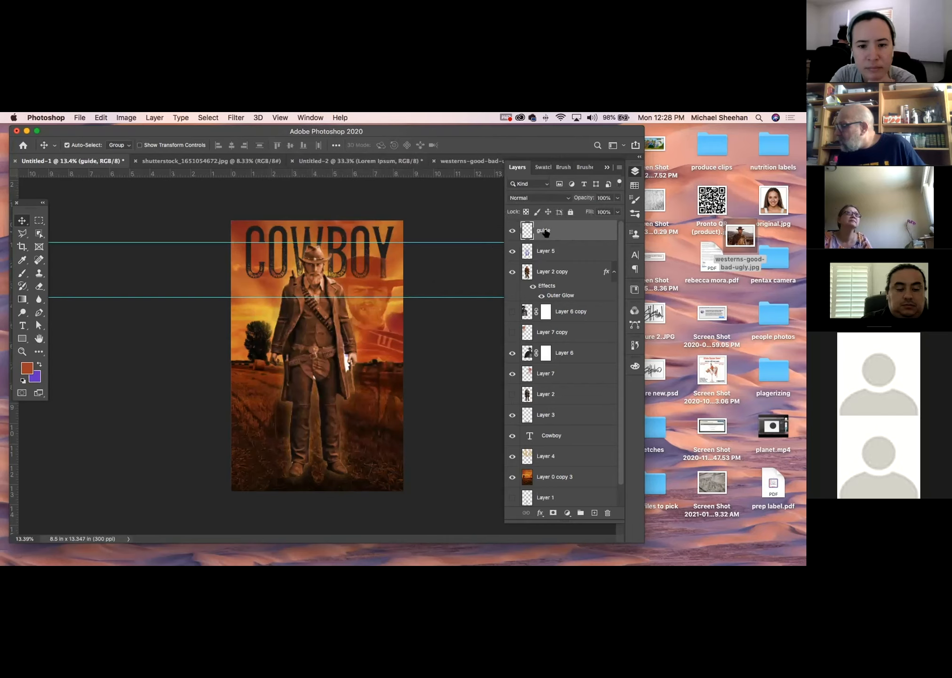
click(513, 231)
click(512, 231)
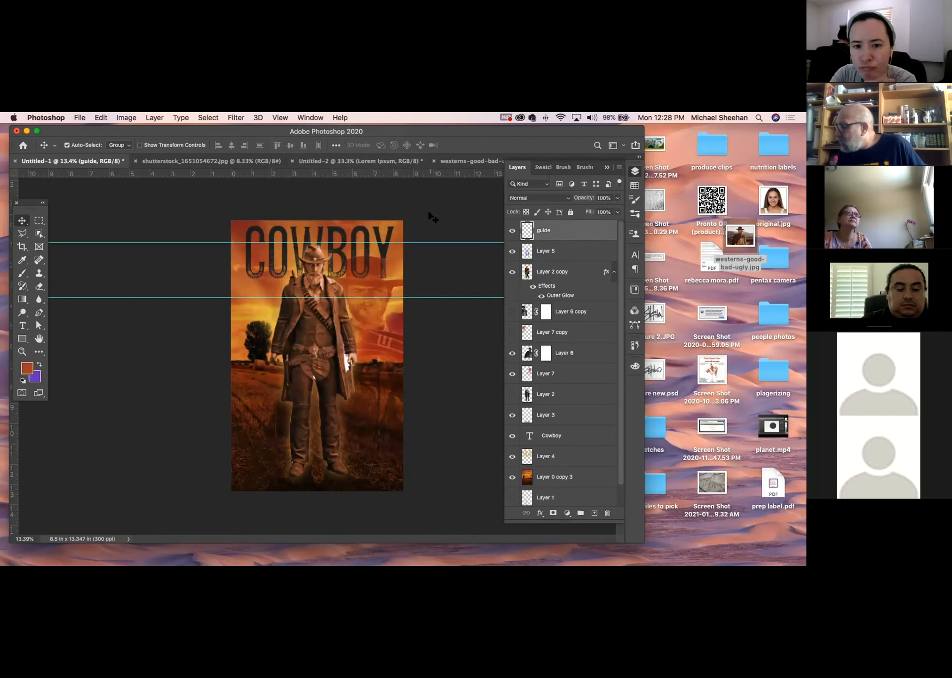
Step: Hide the guide layer and clear both horizontal guides from the poster
click(143, 362)
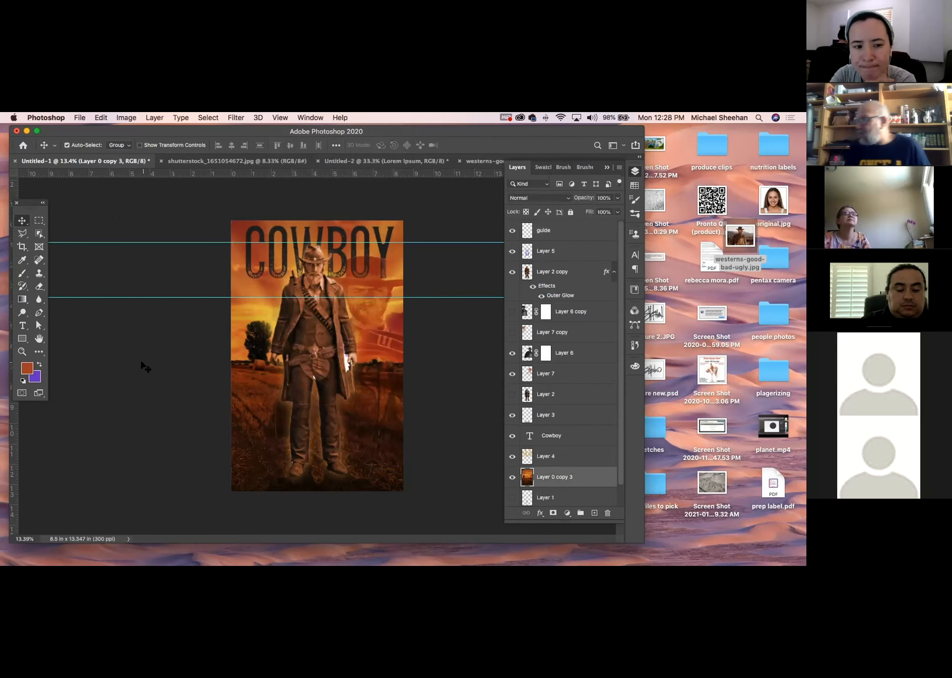
click(301, 117)
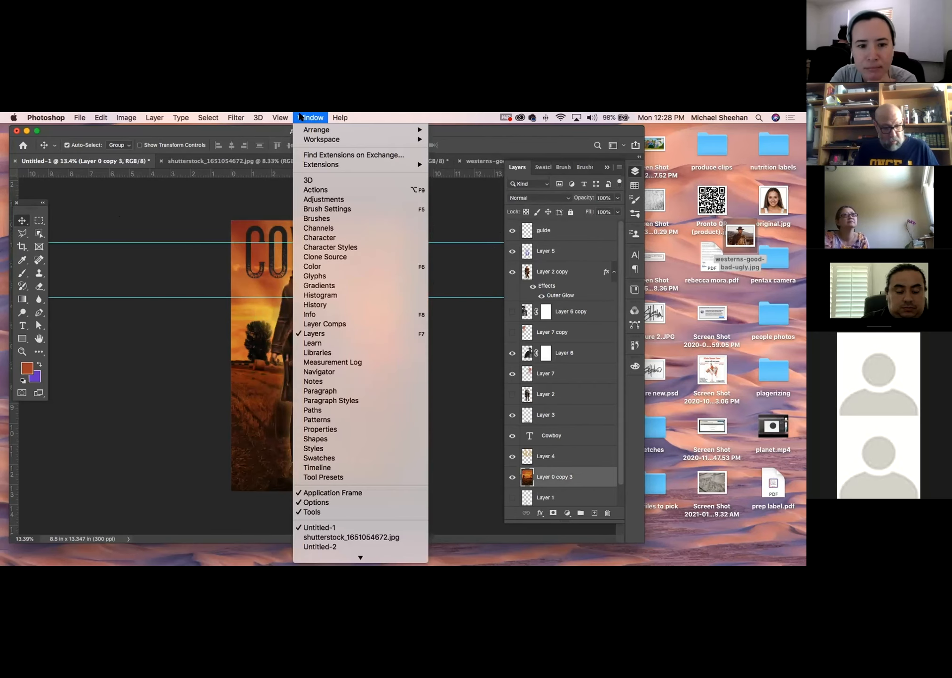
click(301, 118)
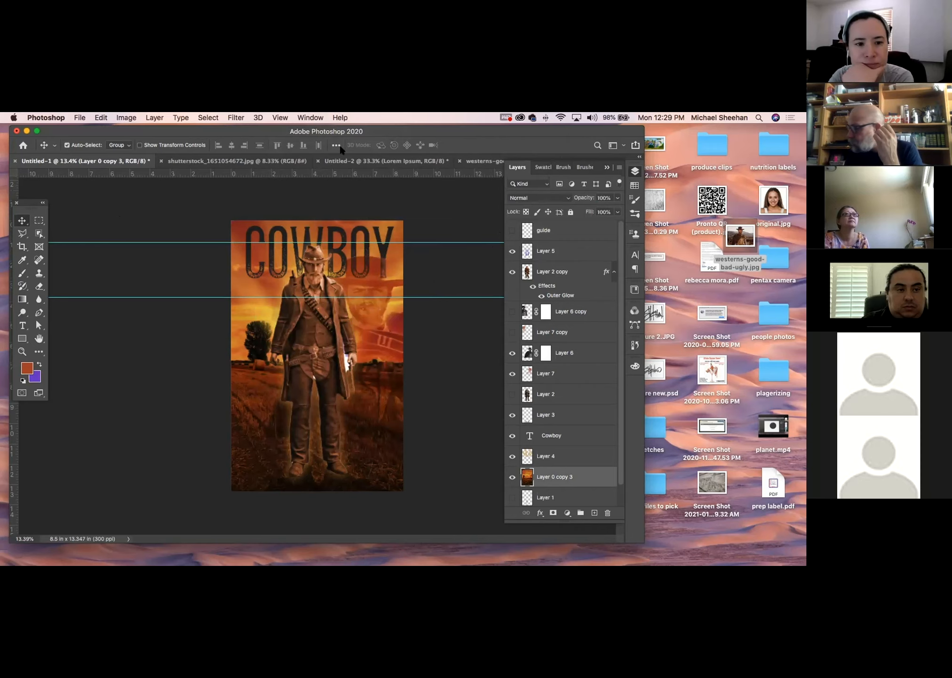
click(285, 117)
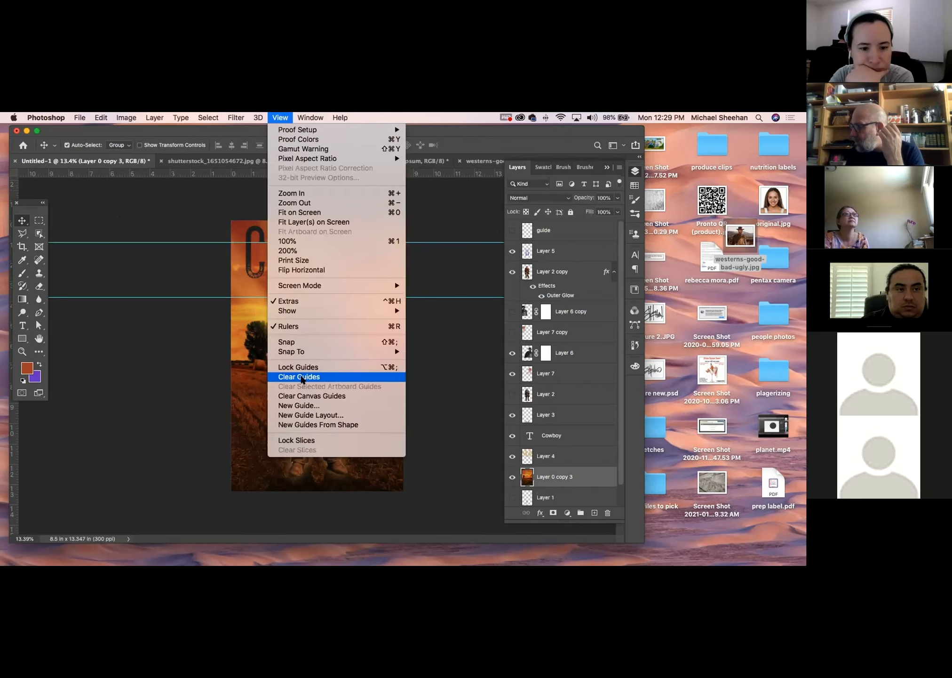
click(301, 376)
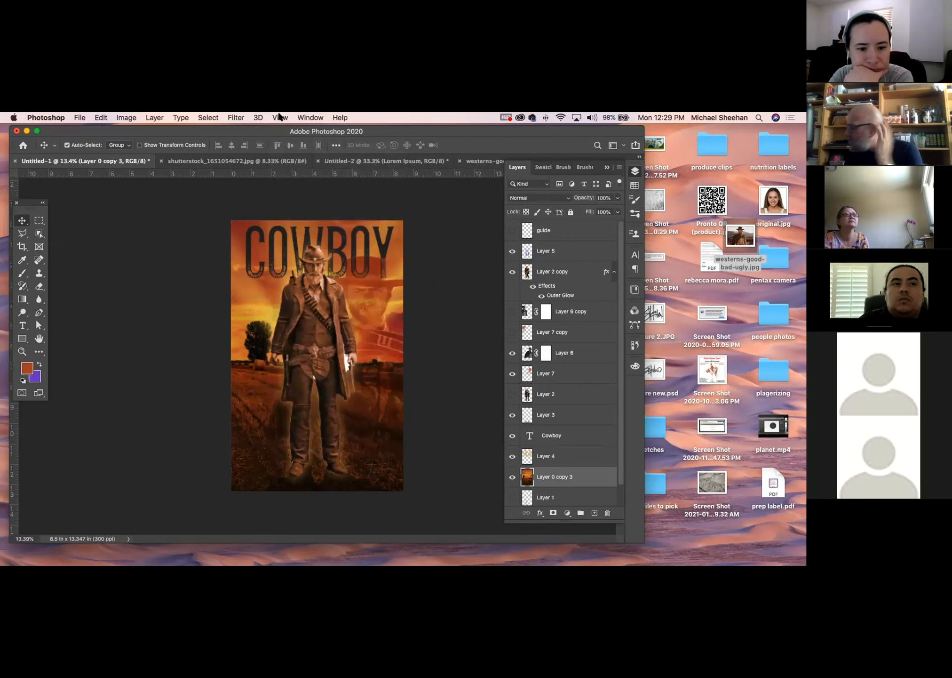
Step: Select and show the guide layer, and place a horizontal guide across the lower half of the COWBOY title
click(554, 229)
click(513, 231)
drag(353, 173, 352, 251)
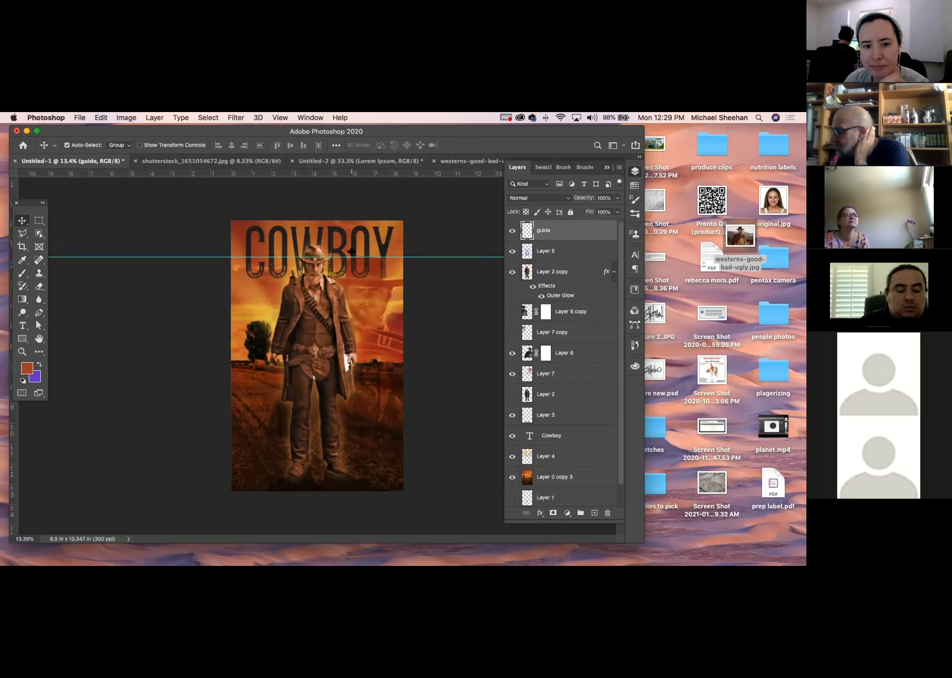
Step: Toggle the guide layer's visibility to check its effect on the horizontal guide across the title
click(511, 230)
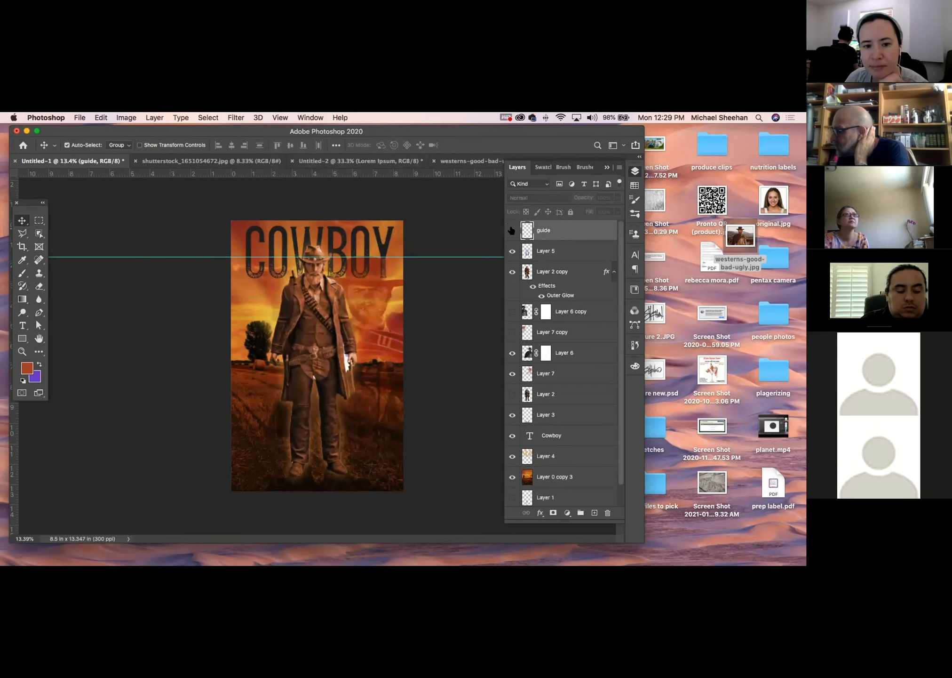
click(511, 230)
click(511, 230)
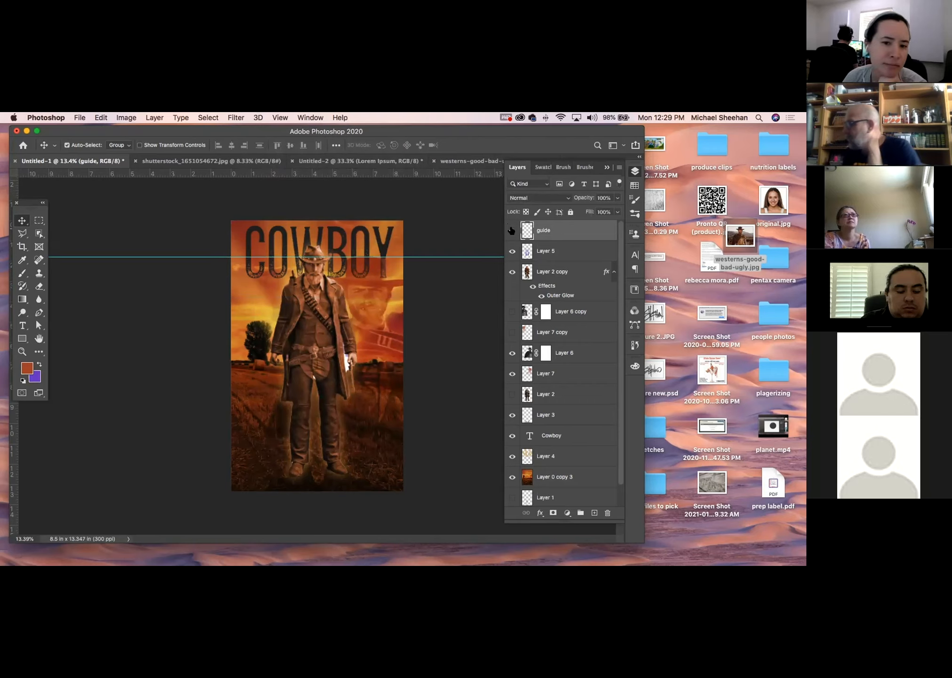
Step: Deselect the guide layer and clear the horizontal guide from the poster
click(486, 291)
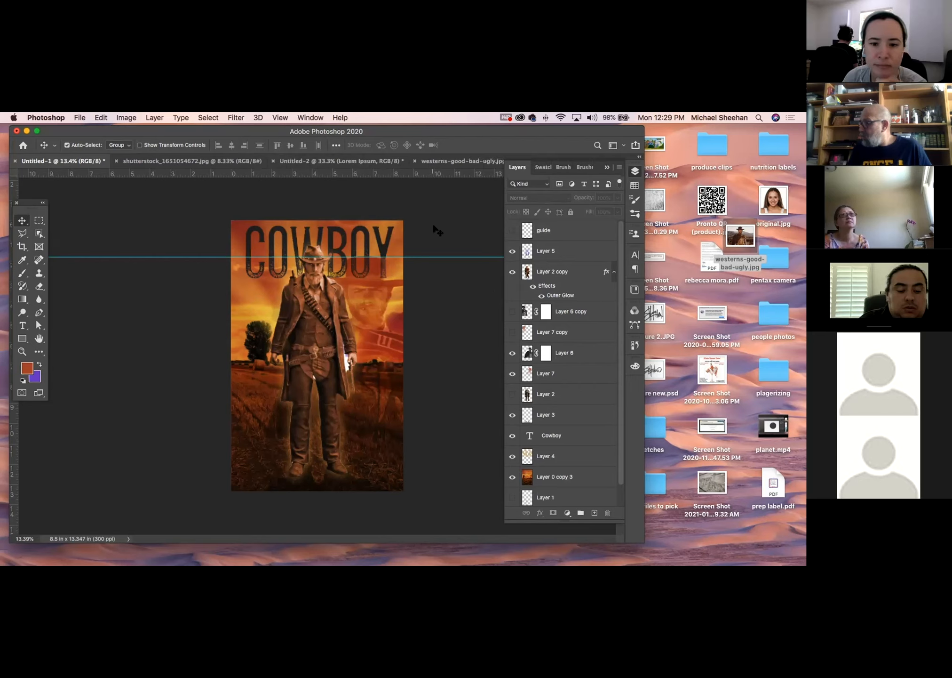
click(282, 117)
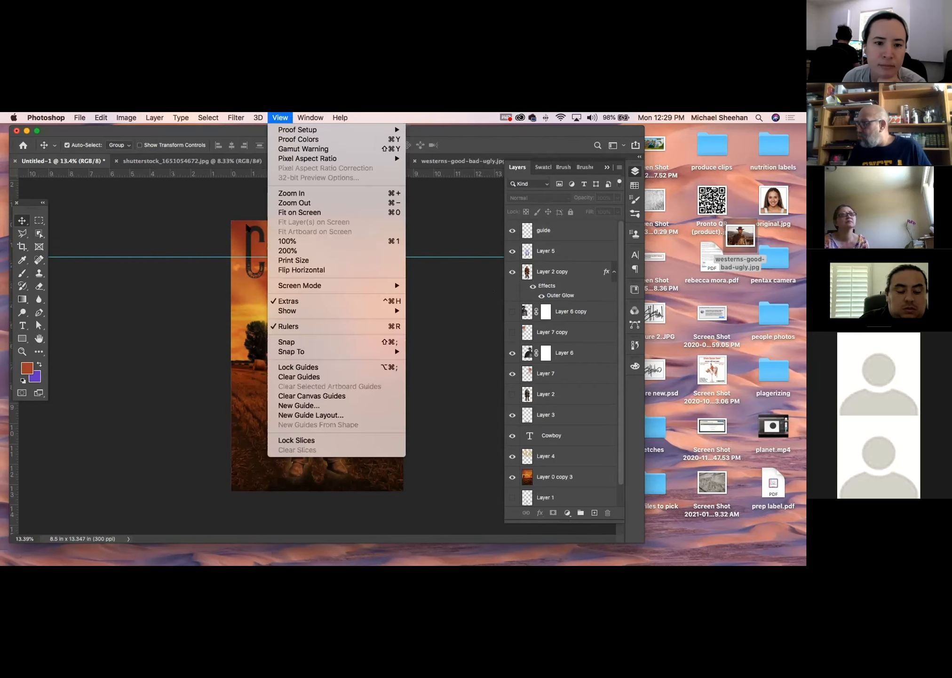
click(297, 376)
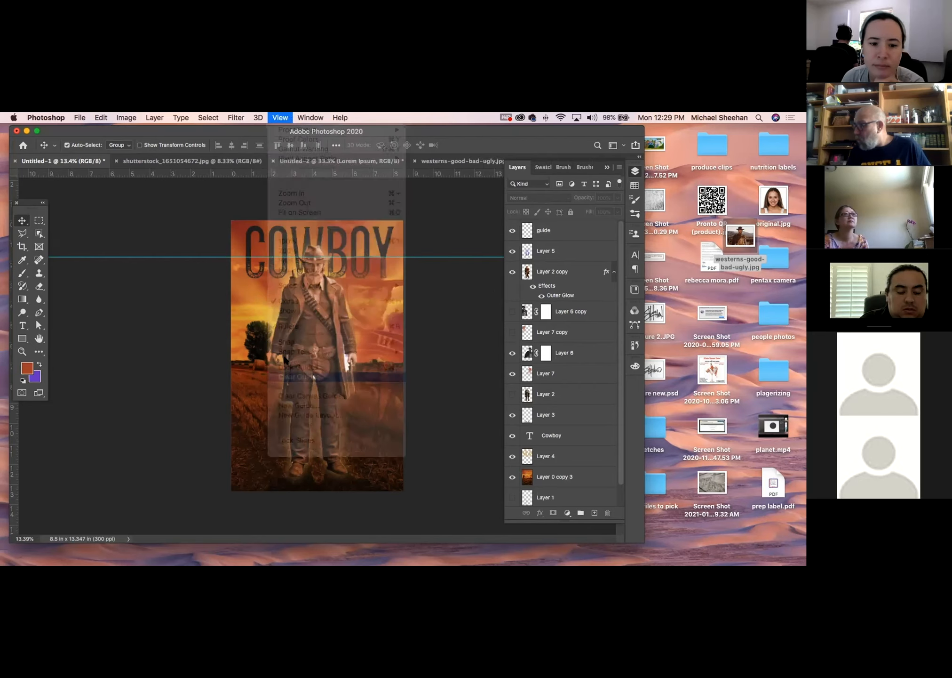
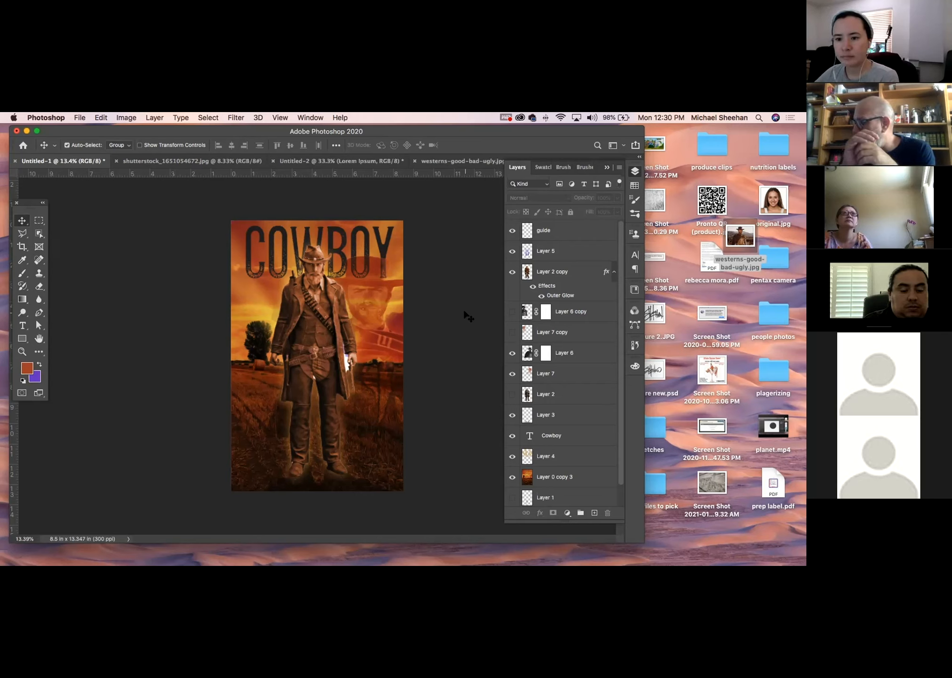
Step: Add a new layer directly above Layer 2 copy for retouching the ground around the cowboy's boots
click(22, 351)
drag(335, 458, 371, 482)
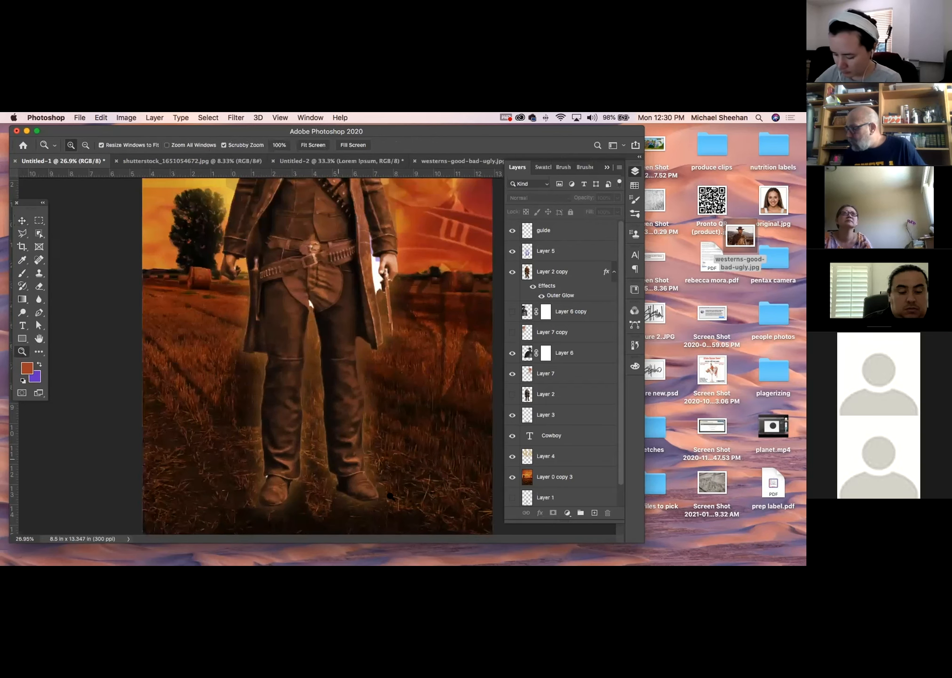
drag(349, 385, 349, 392)
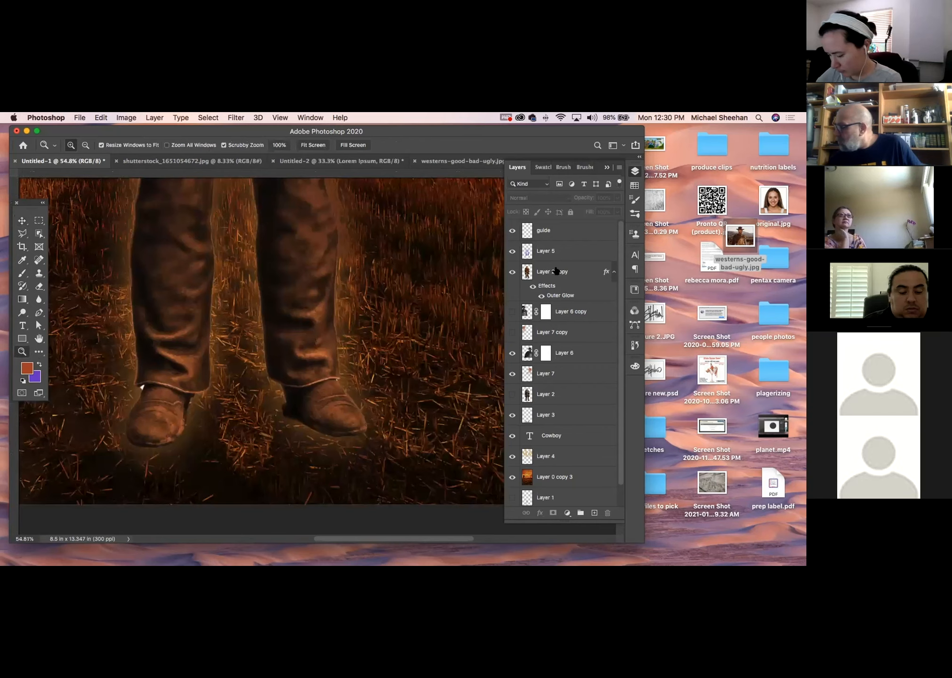
click(579, 272)
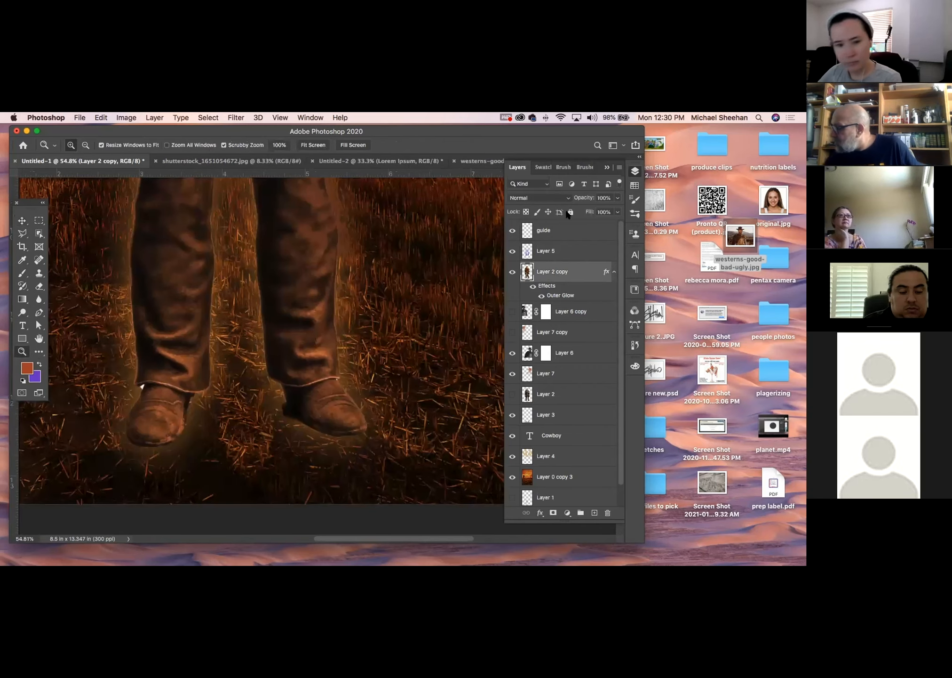
click(594, 512)
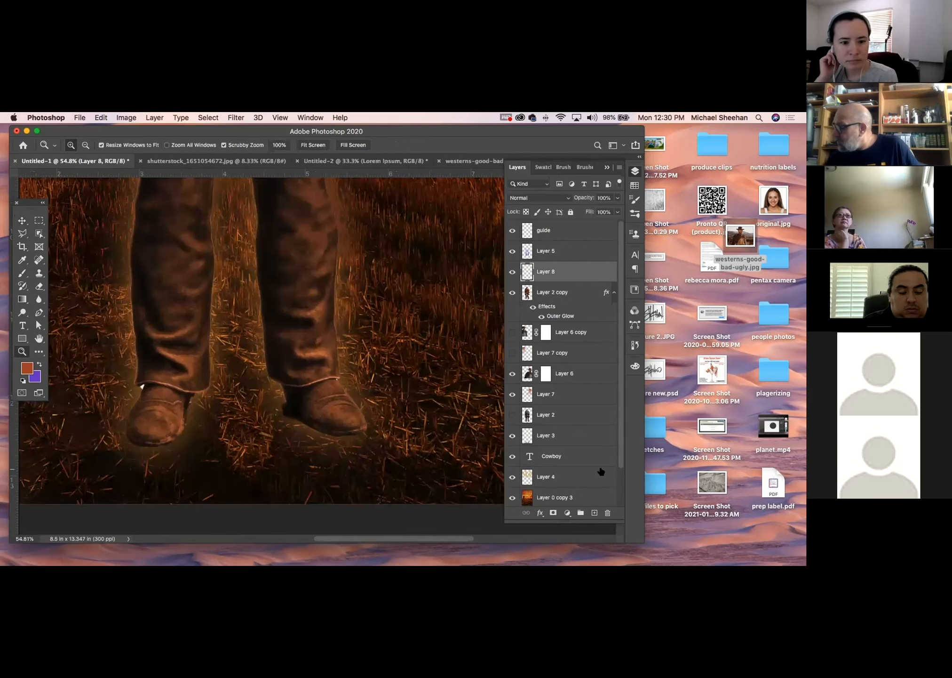
Step: Clone grass over the lower edges of both boots with a 35 px Clone Stamp in Darken mode at 73% opacity
click(38, 277)
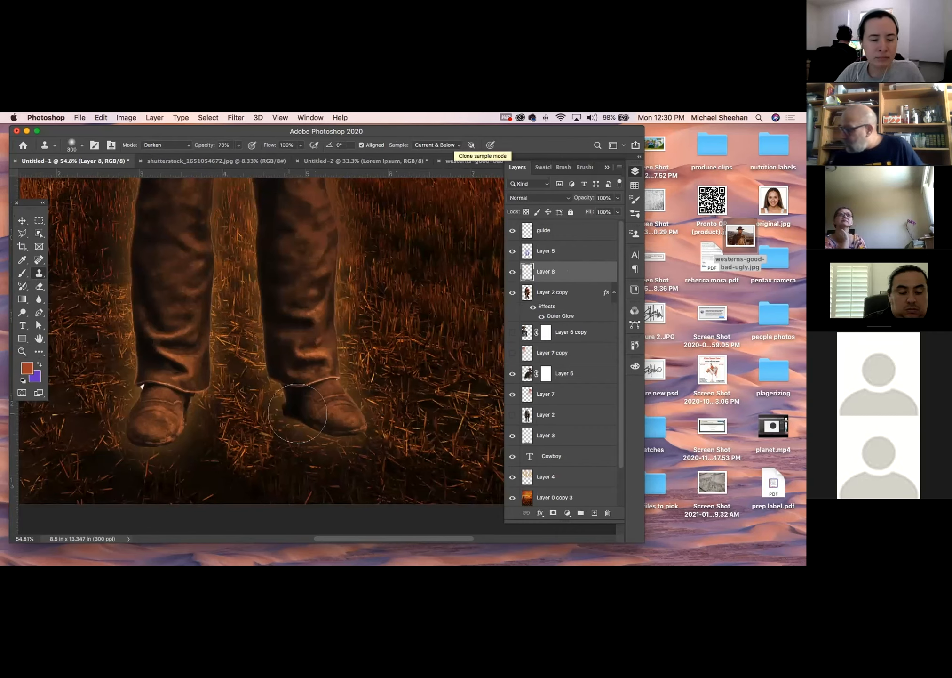
key(bracketleft)
key(bracketleft)
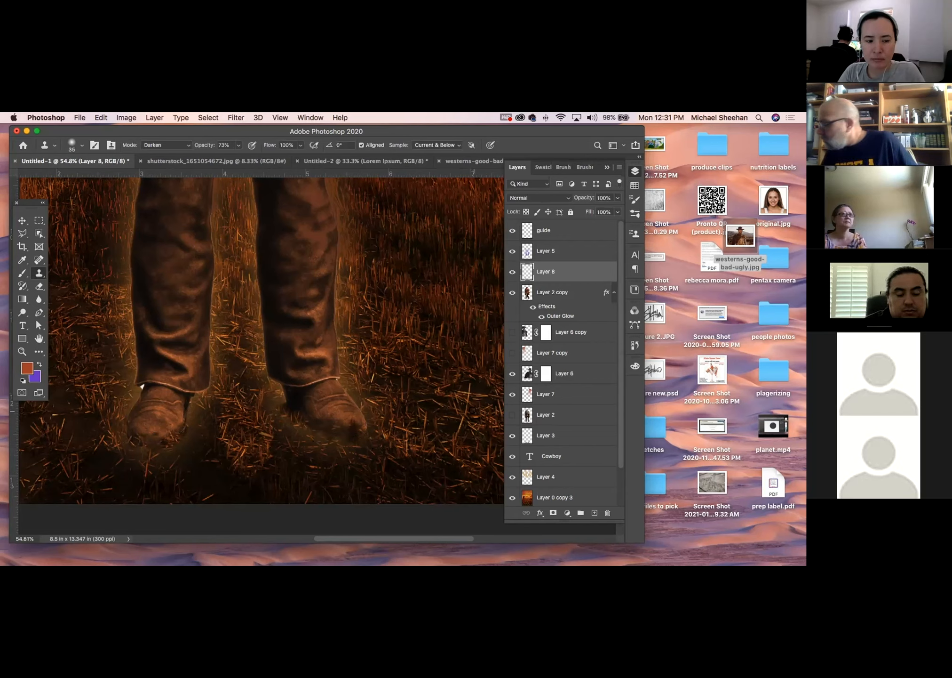
Step: Raise the Clone Stamp opacity to 100% and clone more grass along the sole of the cowboy's boot
click(238, 146)
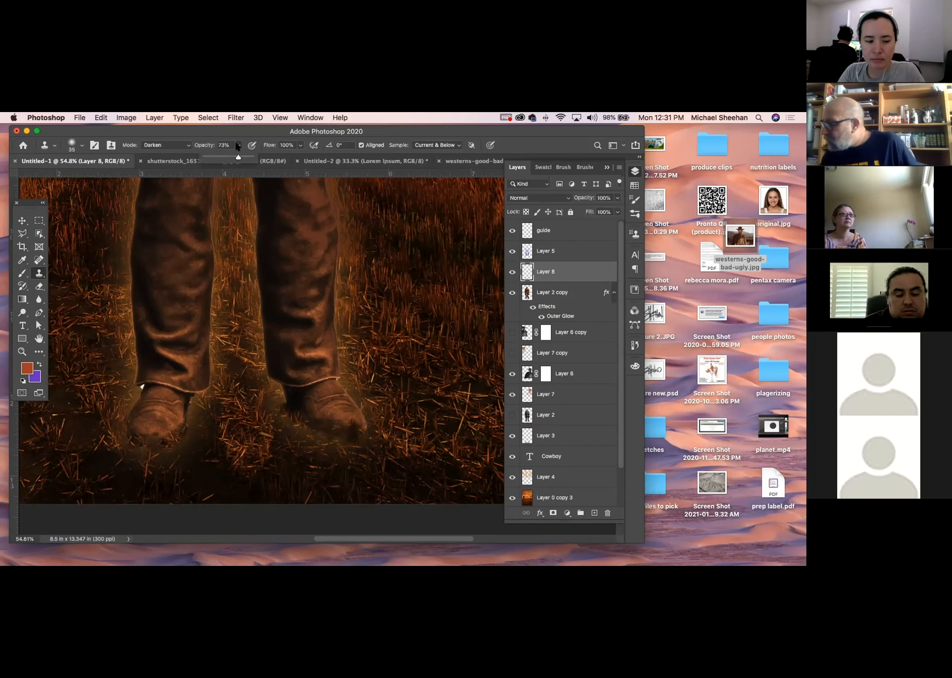
drag(238, 157, 279, 157)
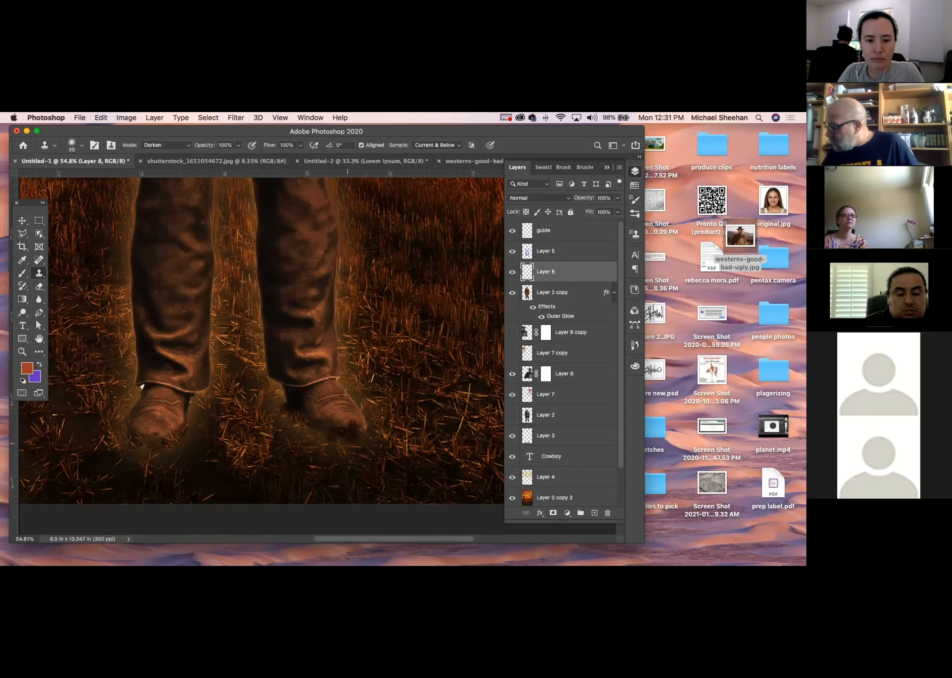
drag(160, 447, 142, 449)
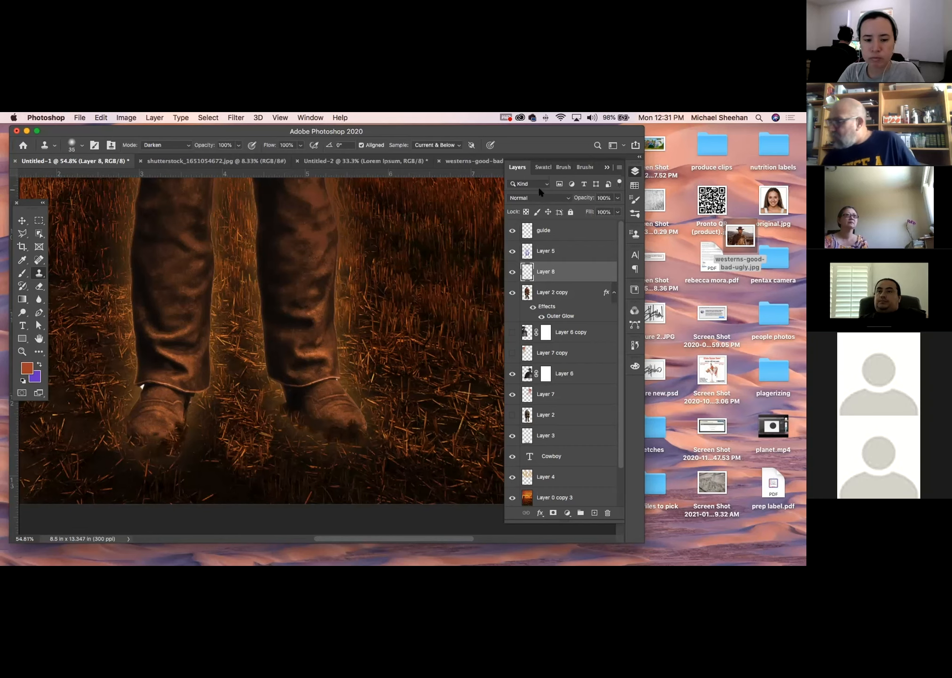
Step: Set the Clone Stamp mode to Normal and review the retouched boots in the full poster
click(171, 145)
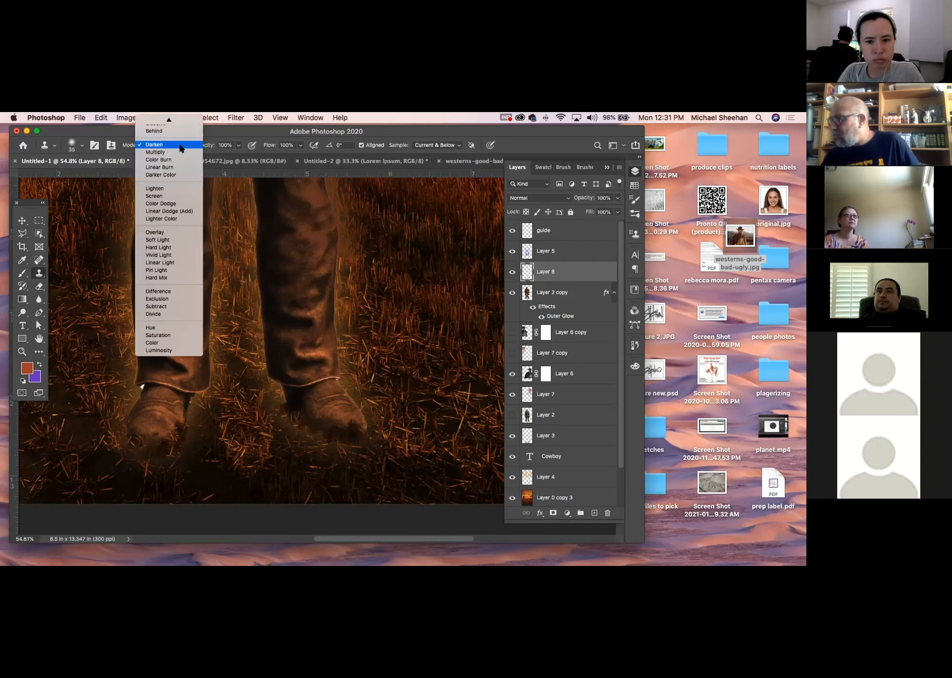
click(170, 121)
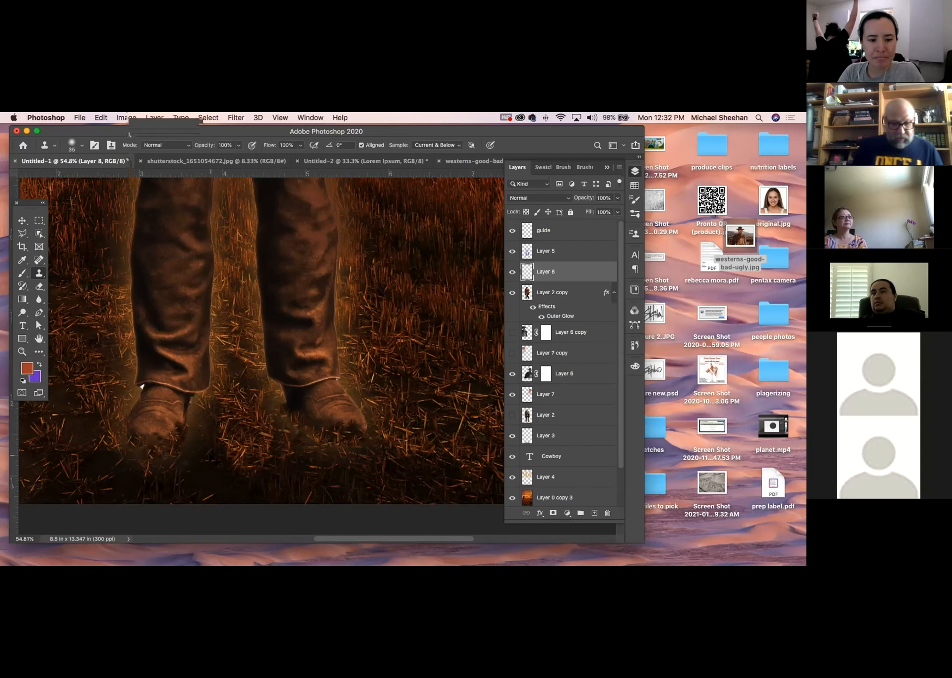
key(super+minus)
key(super+minus)
key(super+minus)
key(super+minus)
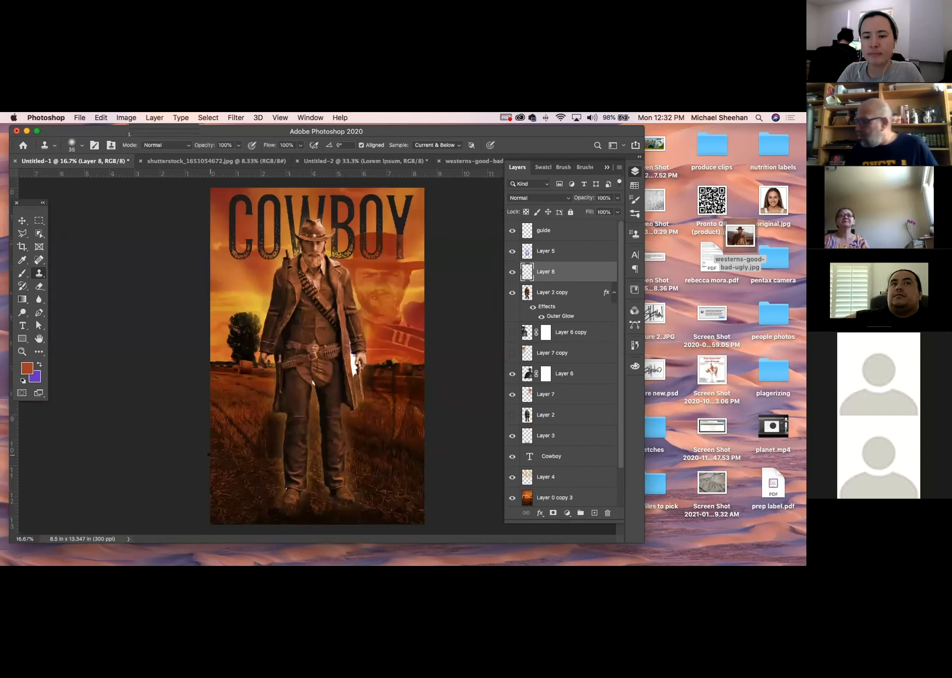
Step: Set up a 30 px Blur brush and select Layer 2 copy for softening the edges around the cowboy's head
click(22, 351)
drag(334, 247, 329, 330)
click(31, 296)
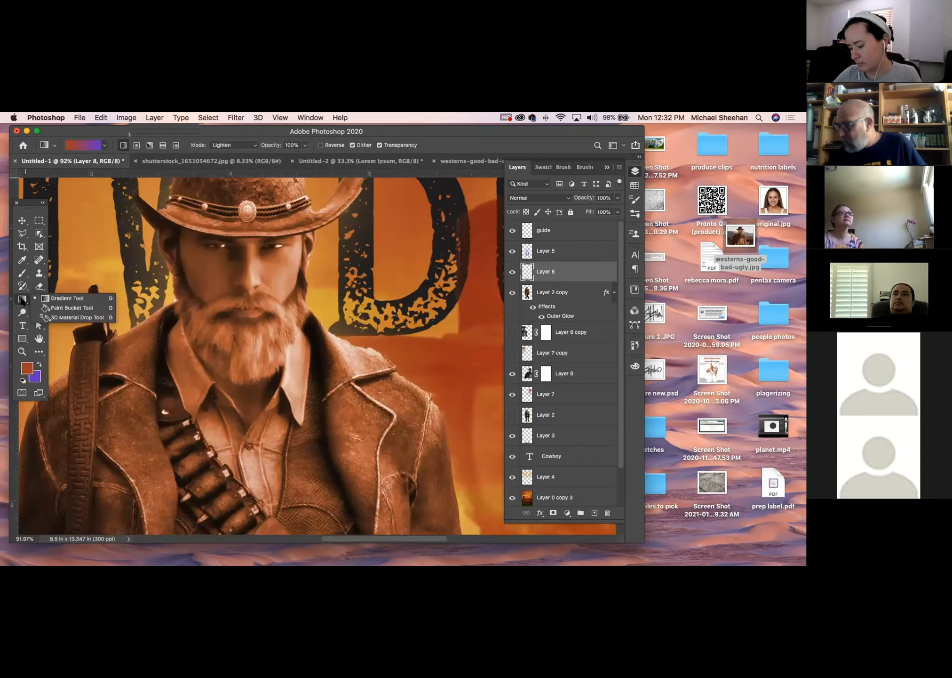
click(33, 298)
click(23, 311)
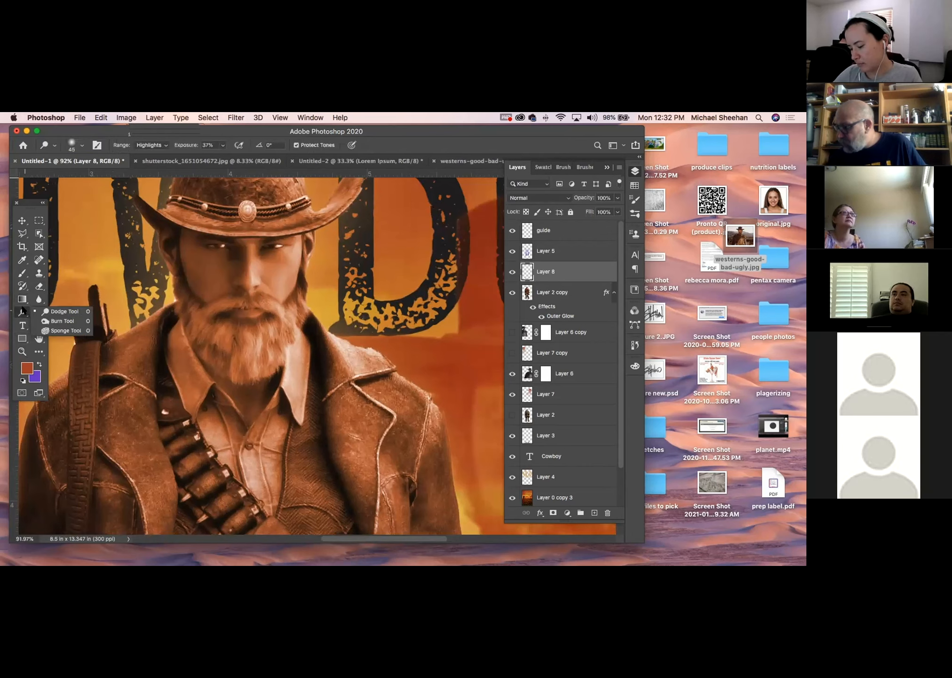
click(35, 300)
click(66, 298)
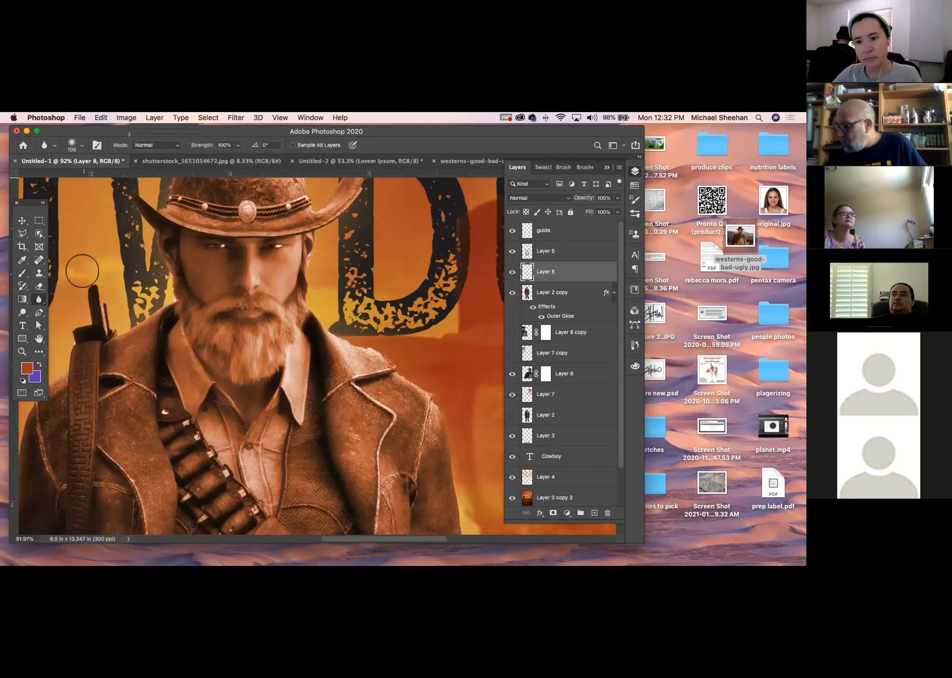
key(bracketleft)
key(bracketleft)
key(bracketleft)
key(bracketleft)
key(bracketleft)
key(bracketleft)
key(bracketleft)
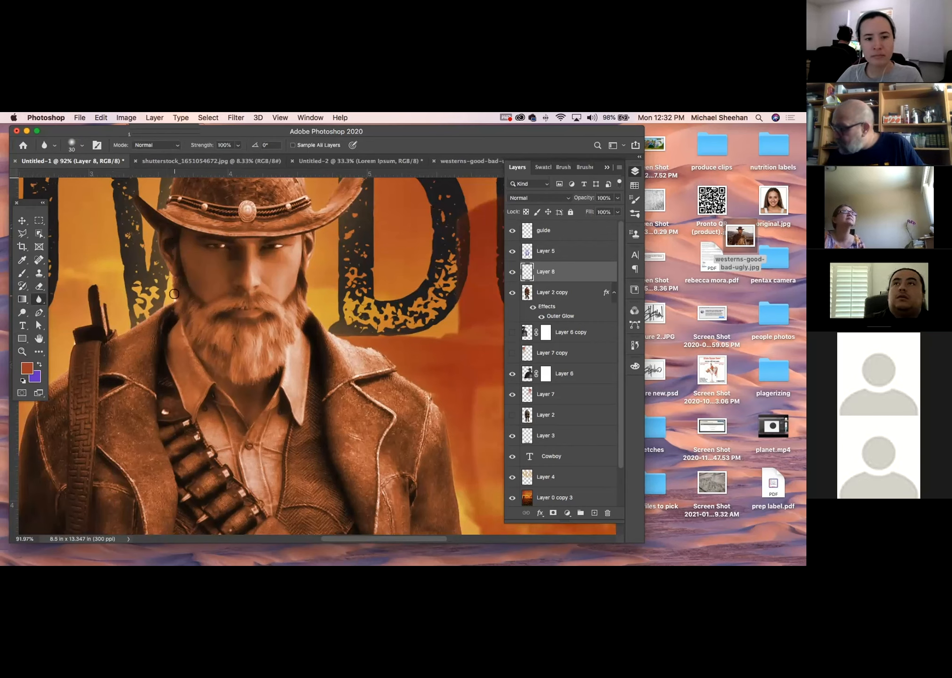
click(524, 294)
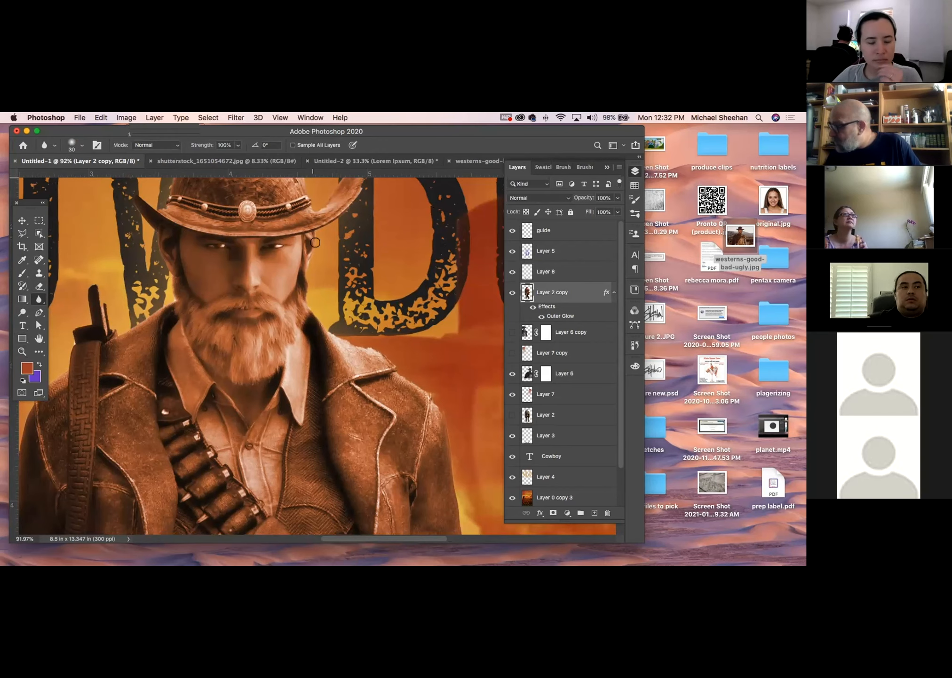
Step: Switch to the Smudge tool and choose the Impressionist Blender 2 brush for the cowboy's head
scroll(250, 246, up, 3)
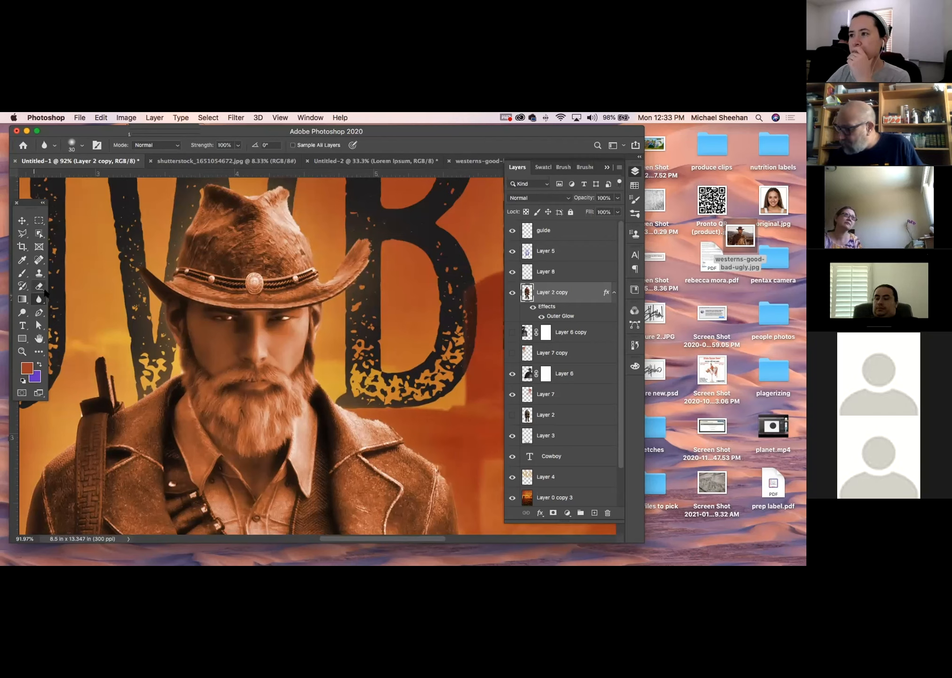
click(39, 274)
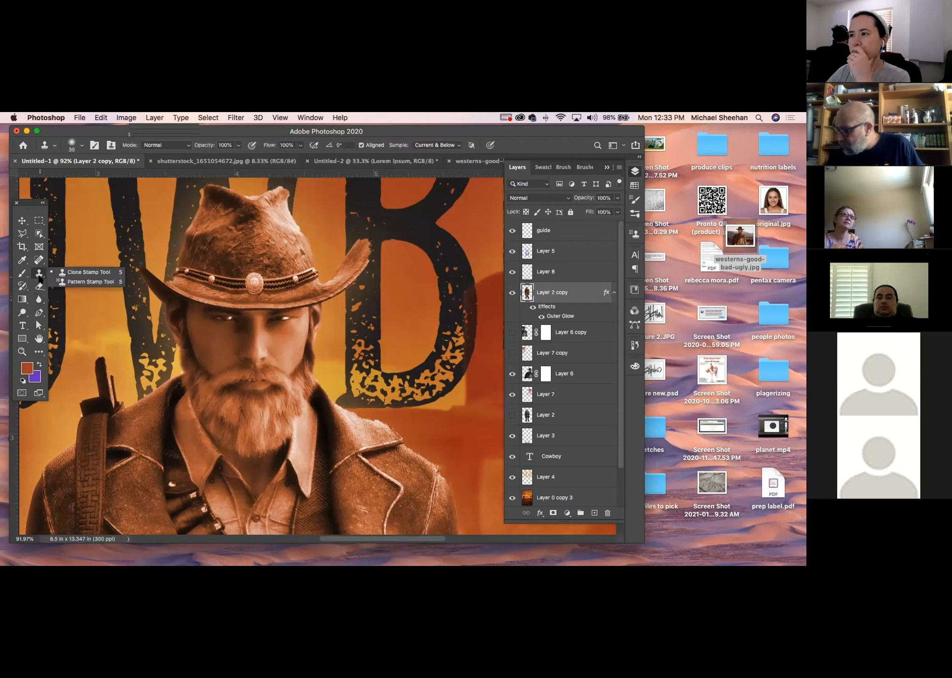
click(37, 275)
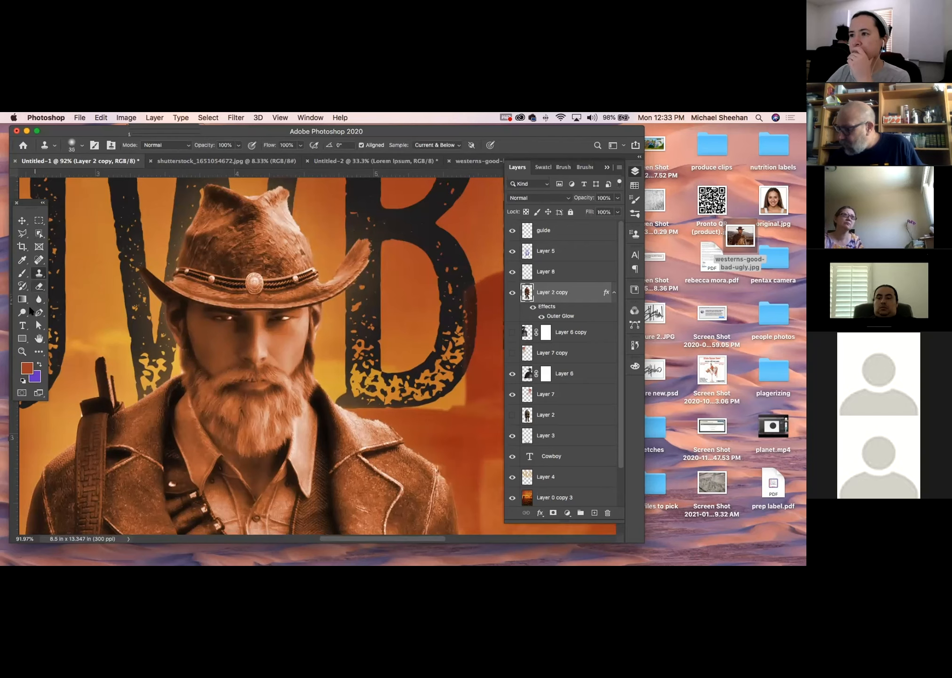
click(40, 287)
click(39, 299)
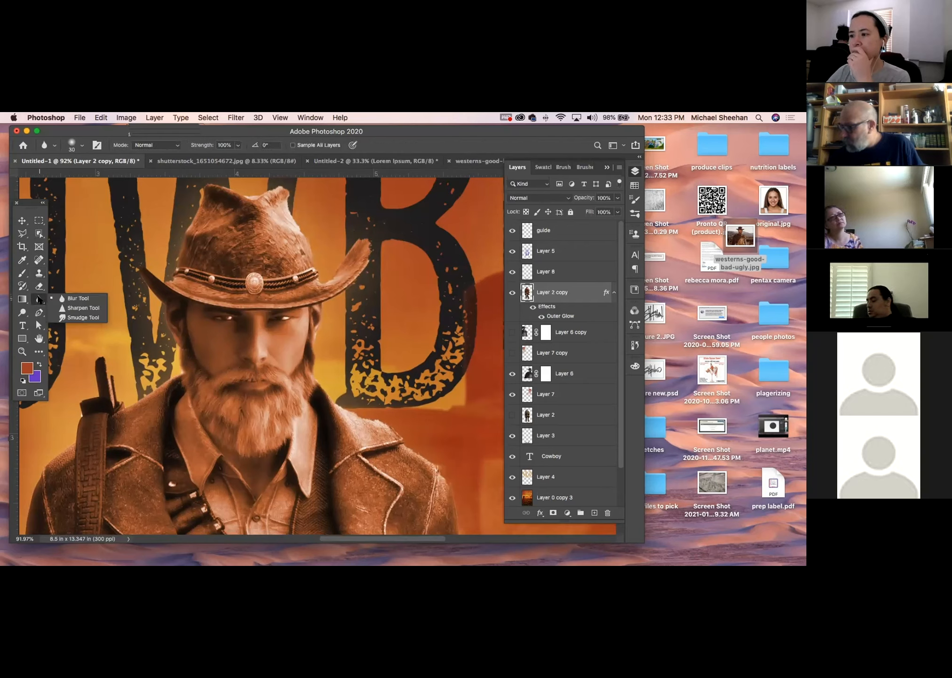
click(80, 317)
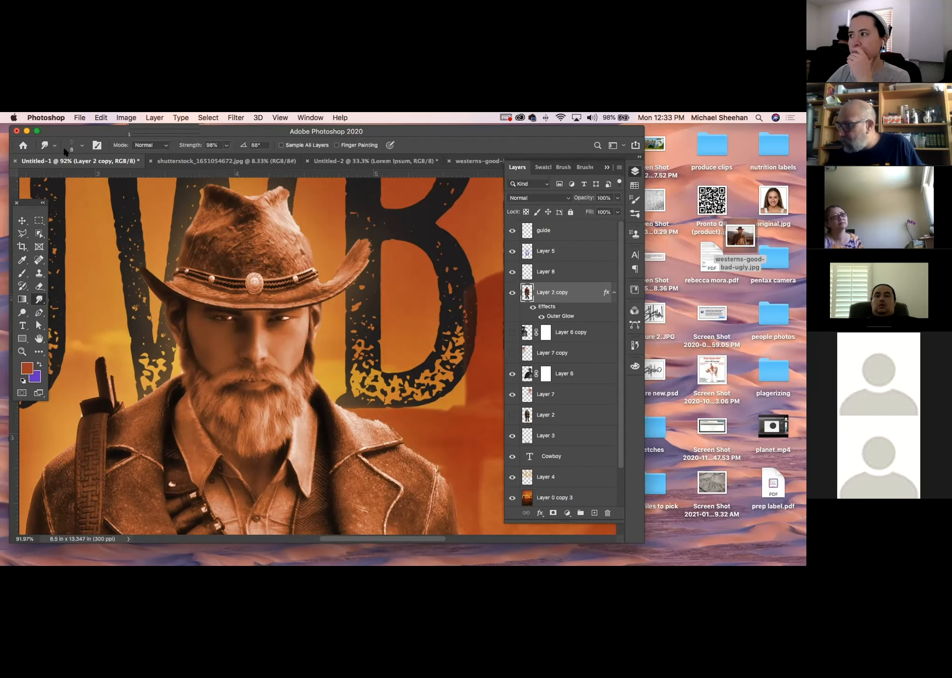
click(82, 145)
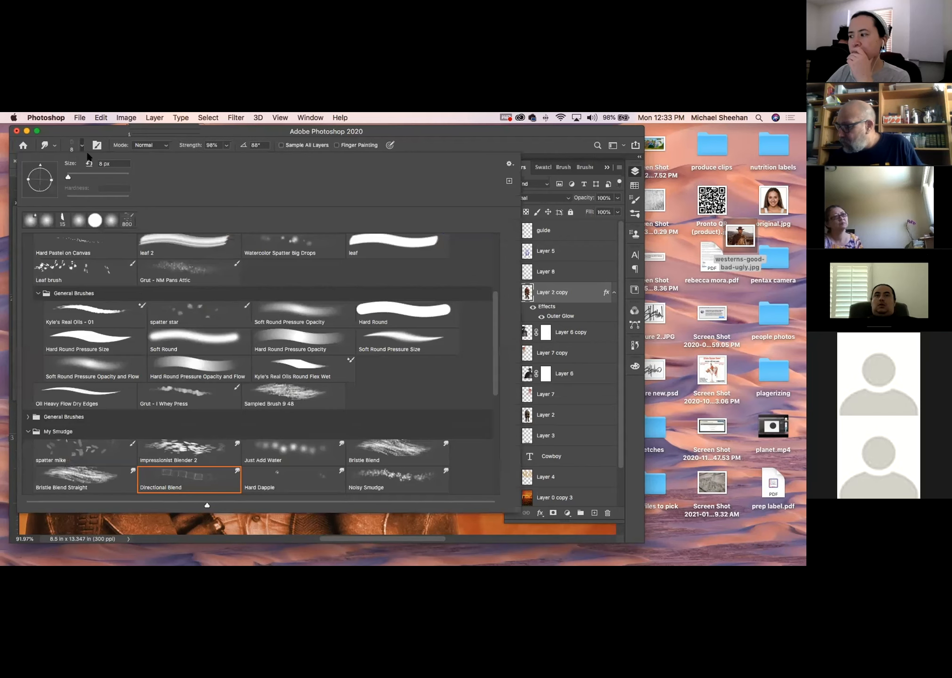
click(188, 449)
click(227, 131)
Step: Reduce the Smudge brush to 10 px for blending the edges of the cowboy's hair and beard
key(bracketleft)
key(bracketleft)
key(bracketleft)
key(bracketleft)
key(bracketleft)
key(bracketleft)
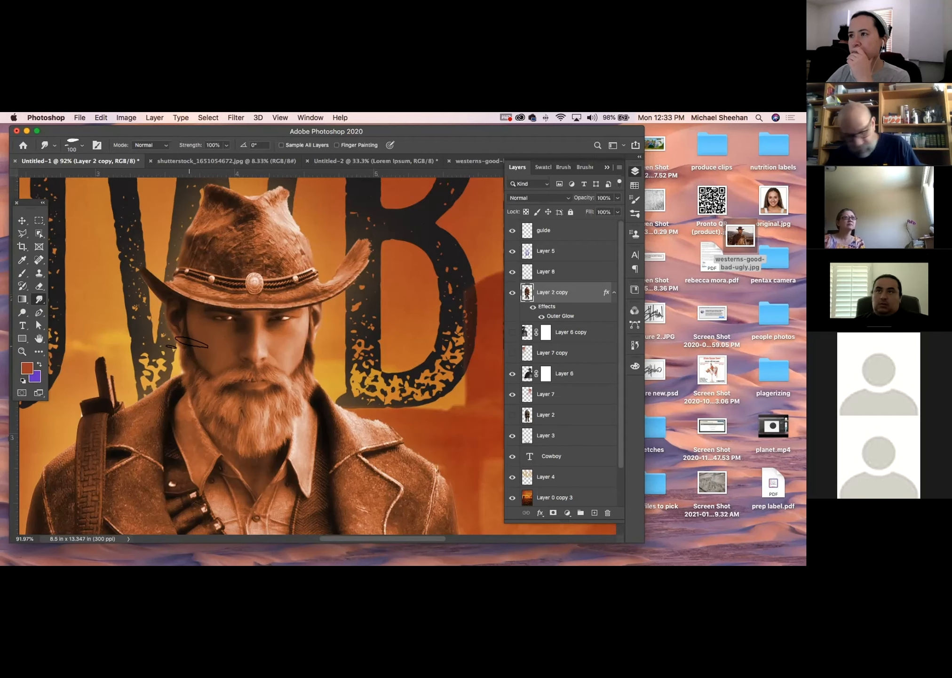
key(bracketleft)
key(bracketleft)
key(bracketleft)
key(bracketleft)
key(bracketleft)
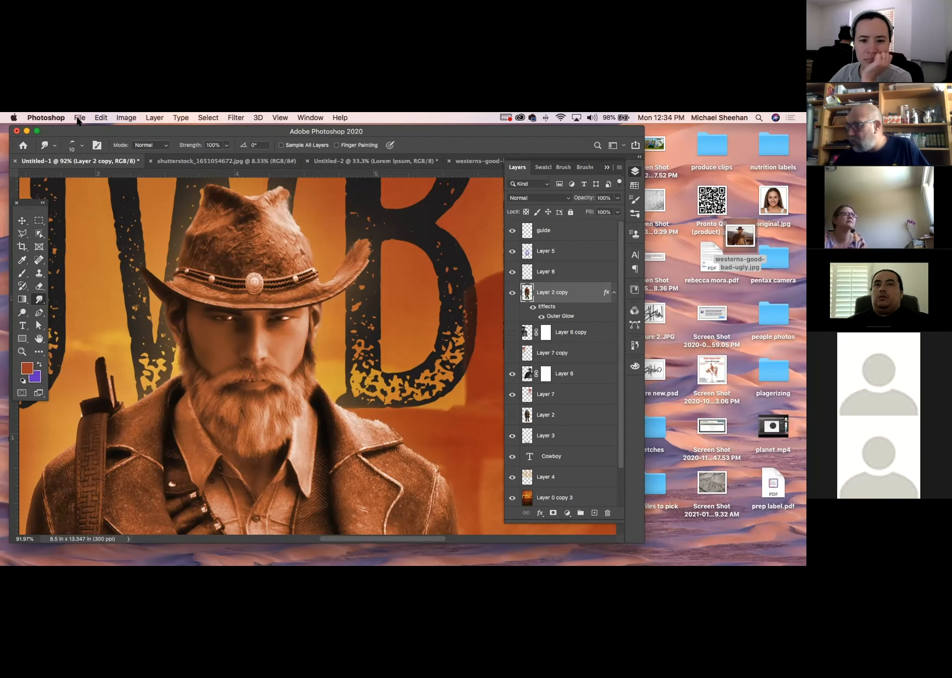
Step: Create a landscape Tabloid document, 17 x 11 in at 300 ppi, and add an empty layer above the background
click(76, 118)
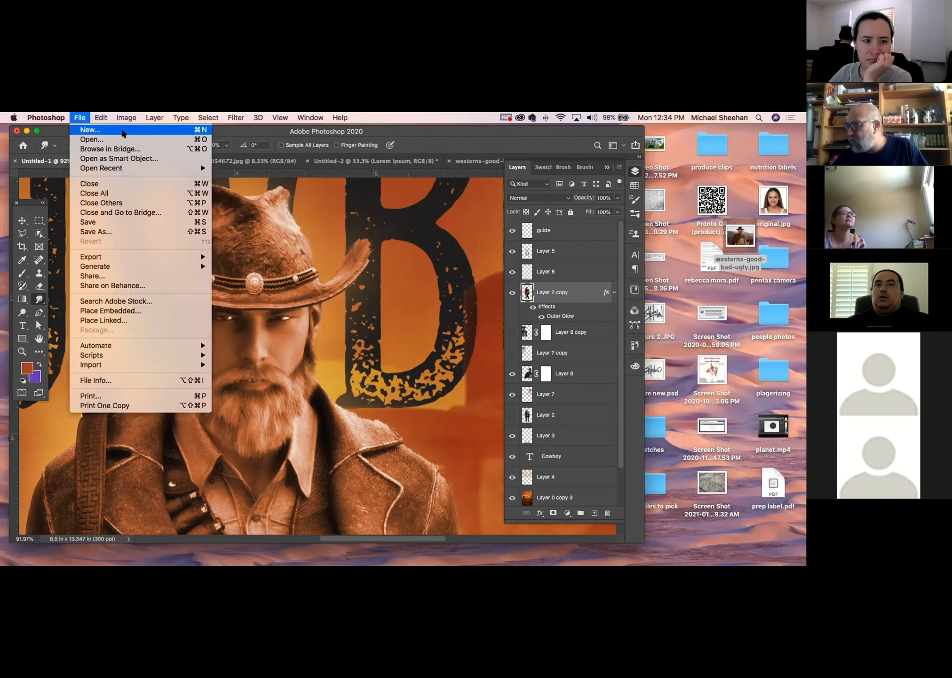
click(123, 132)
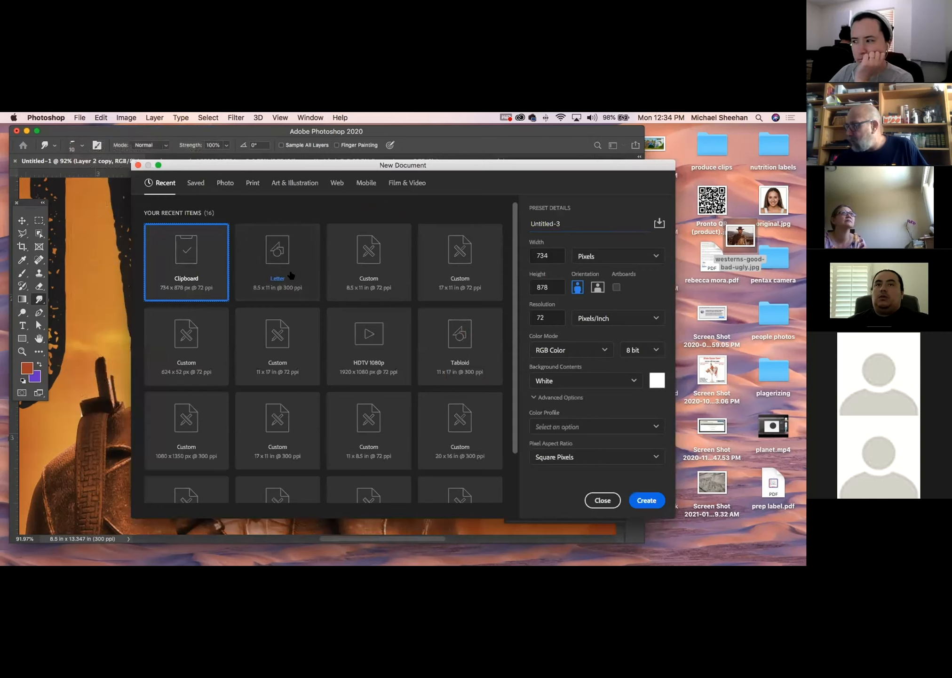
click(293, 269)
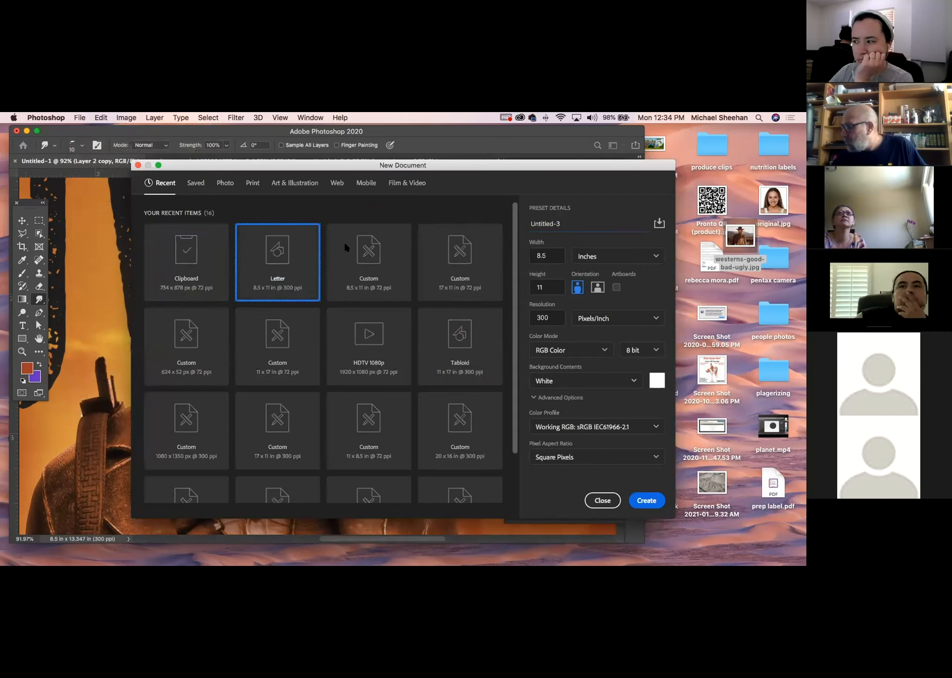
click(473, 344)
click(598, 287)
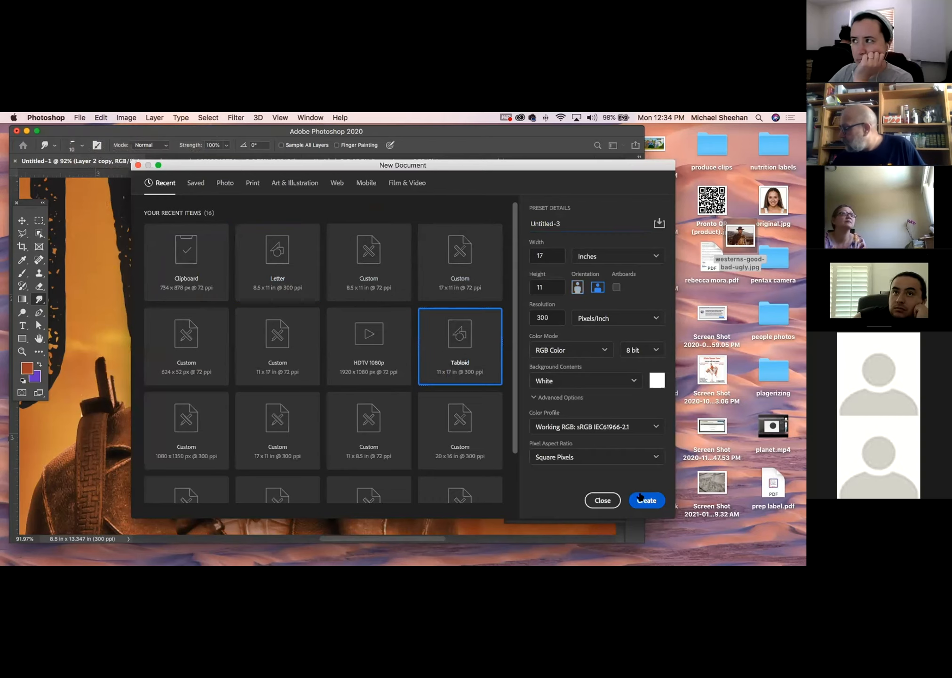
click(646, 500)
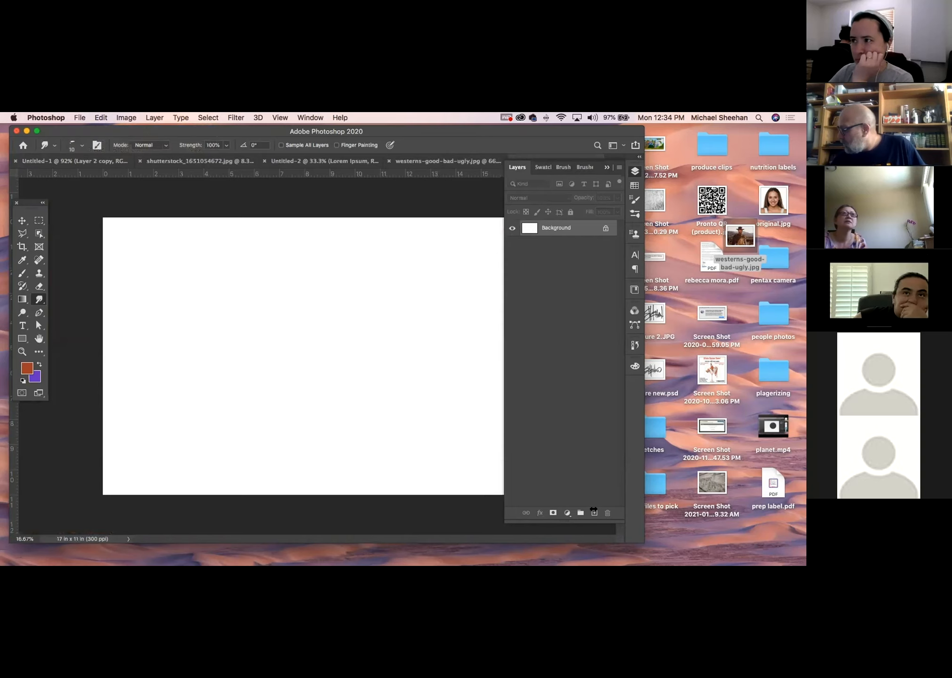
click(595, 512)
Step: Switch to the Brush tool and expand the TGTS The Rusty Nib set in the brush library
click(23, 274)
click(82, 146)
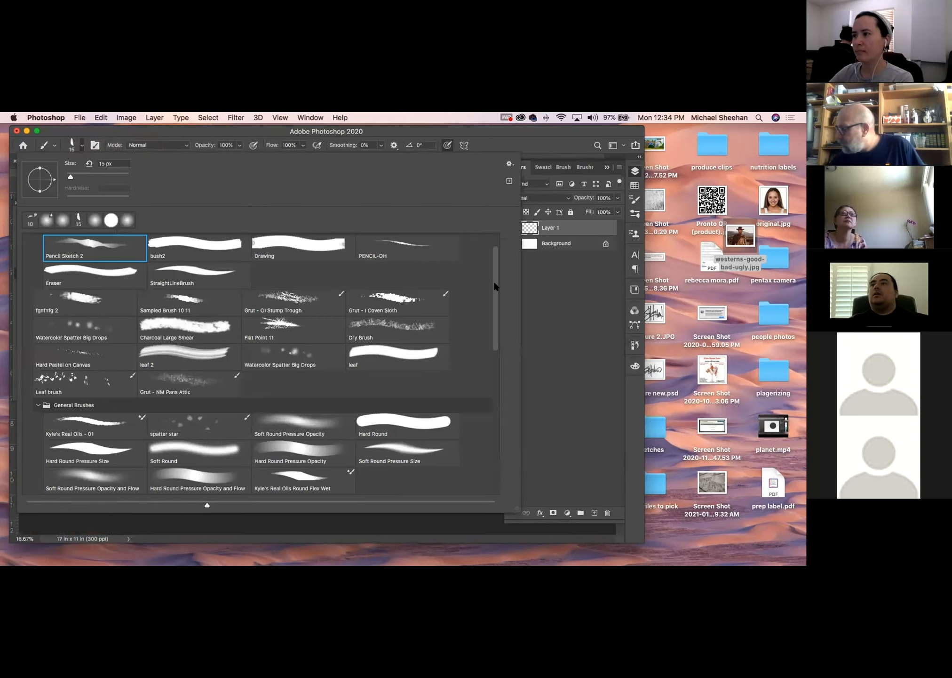
drag(493, 290, 495, 385)
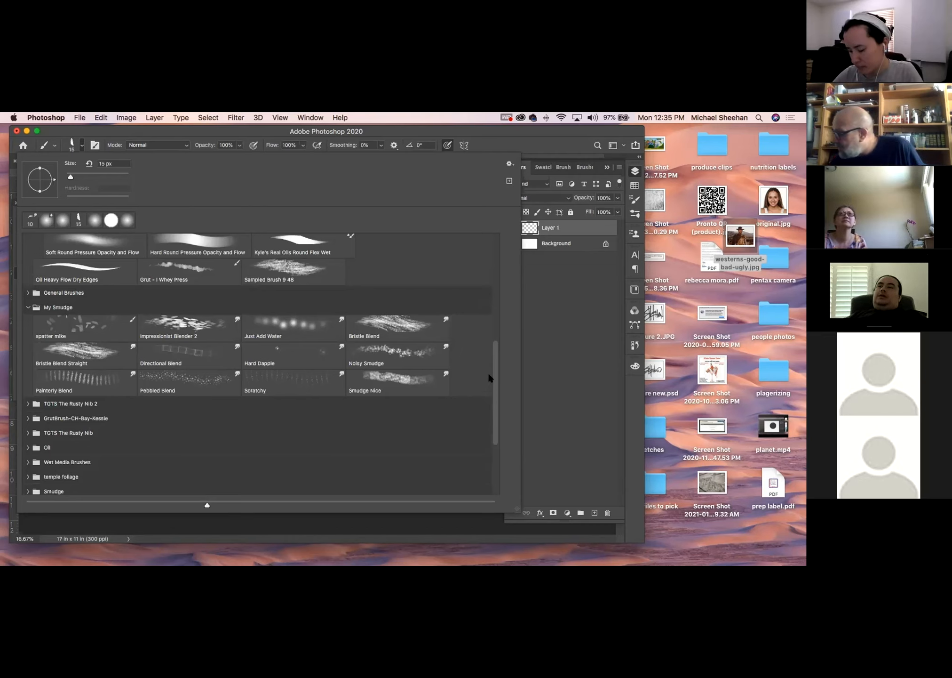
drag(493, 376, 495, 408)
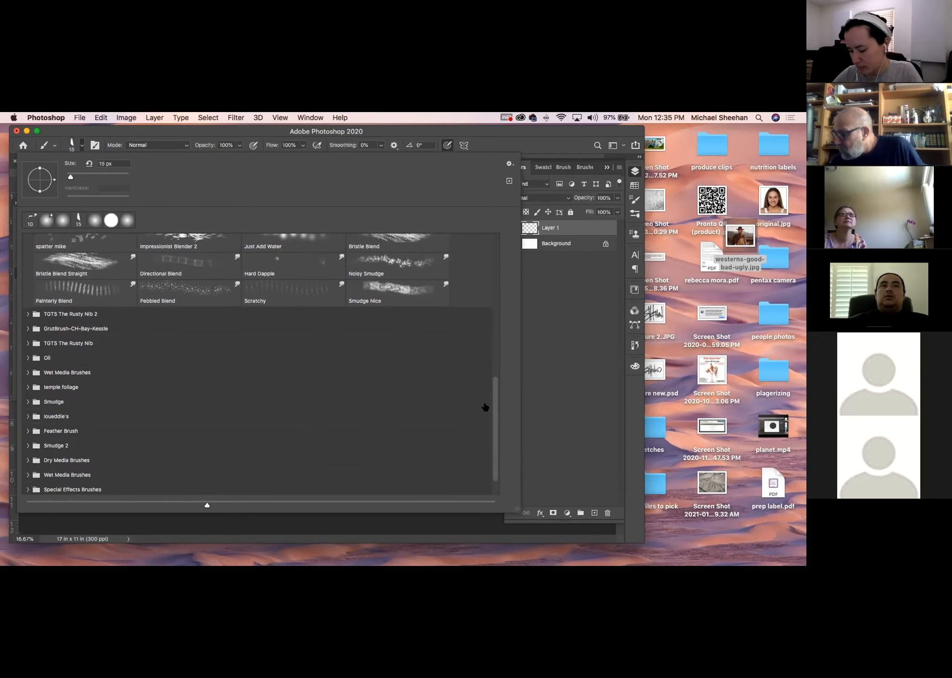
click(27, 342)
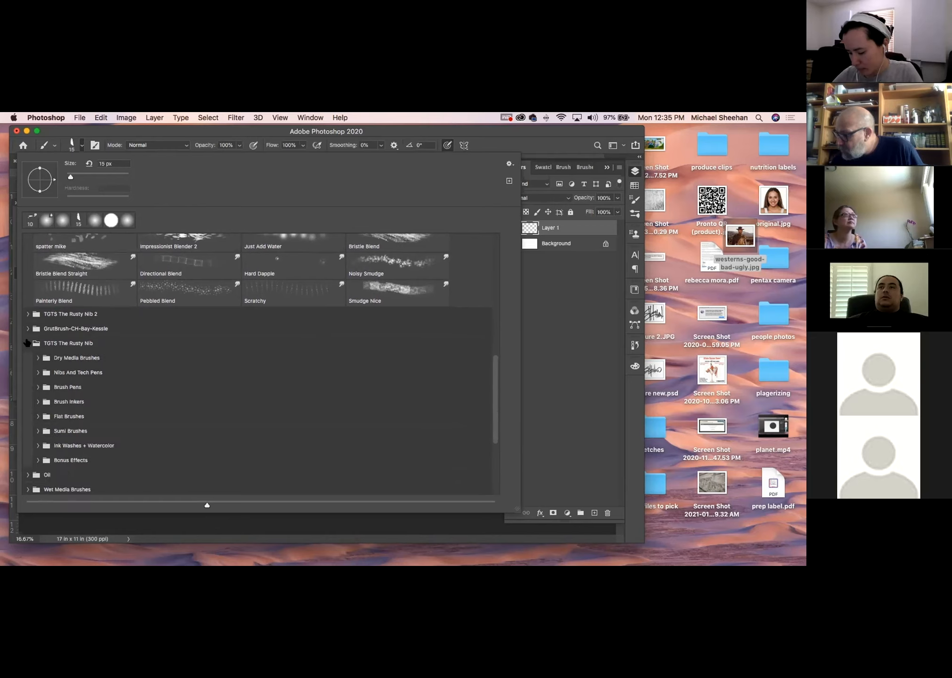
Step: Browse the Wet Media and Special Effects sets, then choose the TGTS Tonal Wash 80% brush from Ink Washes + Watercolor
drag(494, 368, 494, 409)
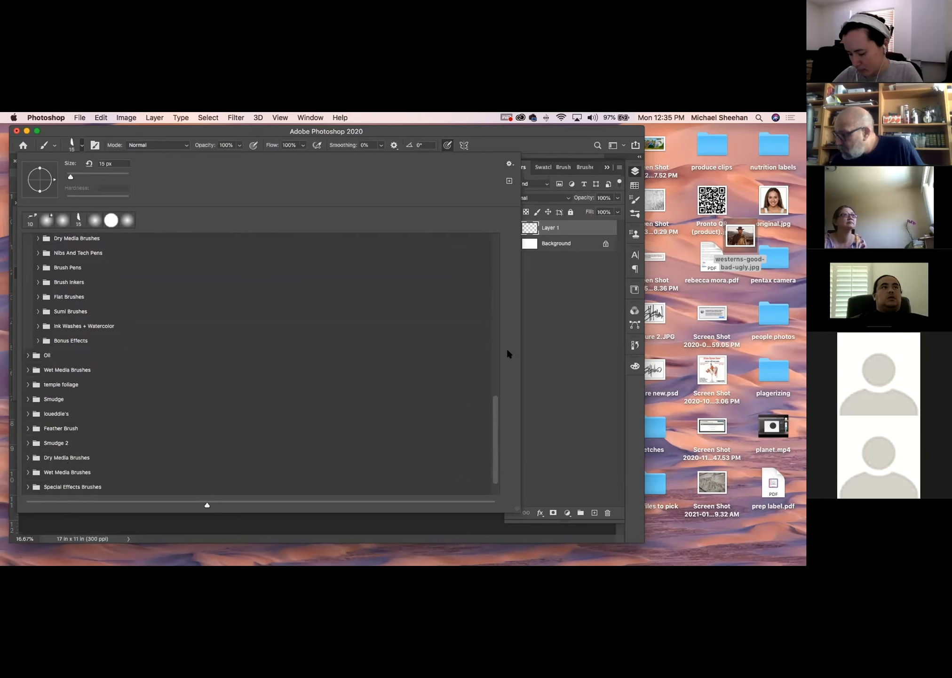
drag(493, 410, 493, 418)
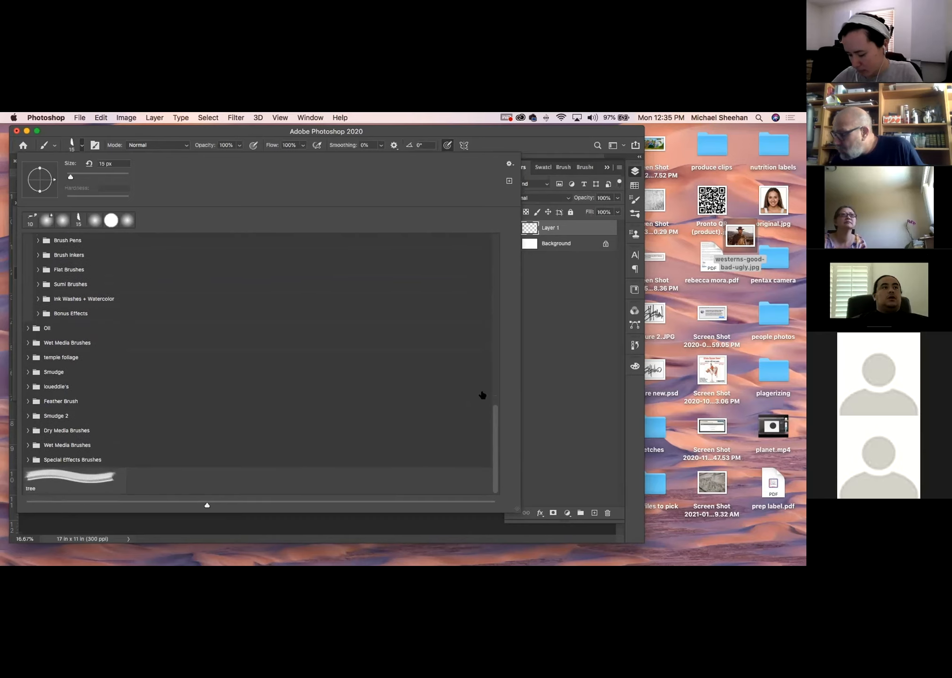
click(27, 342)
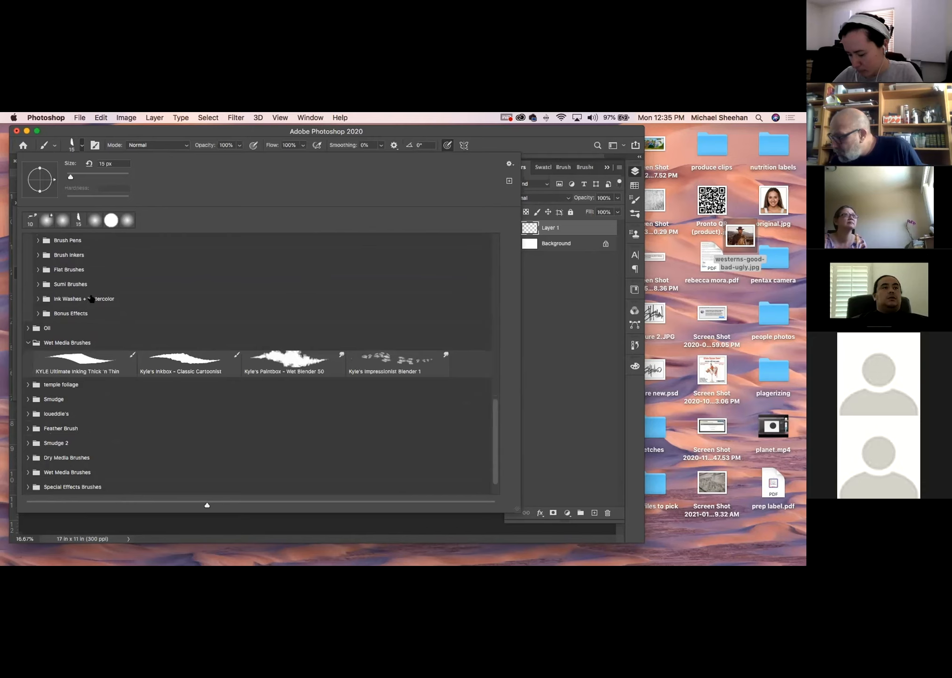
drag(491, 416, 492, 431)
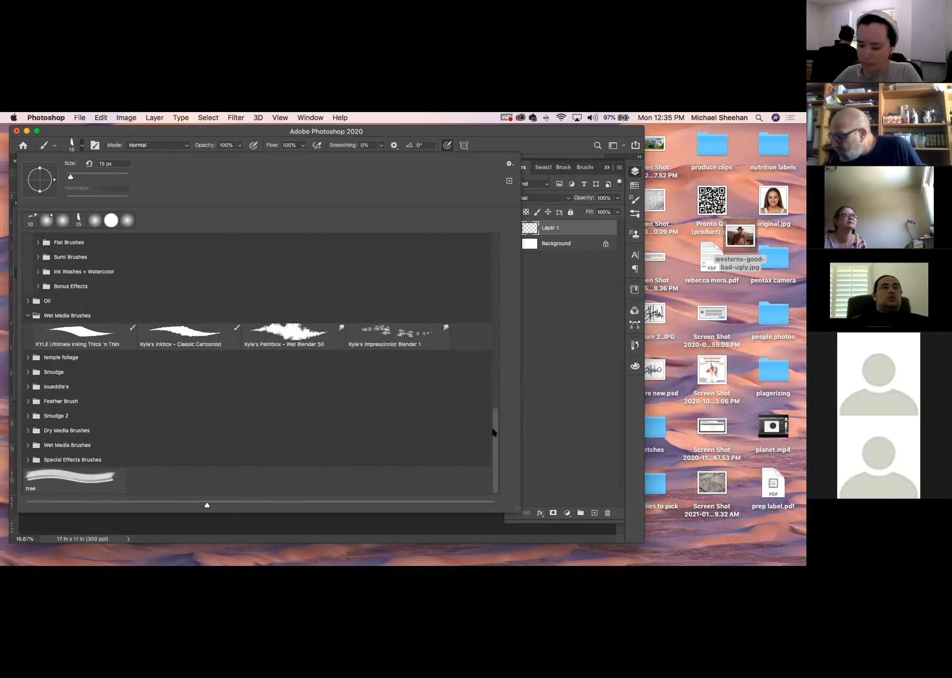
click(28, 460)
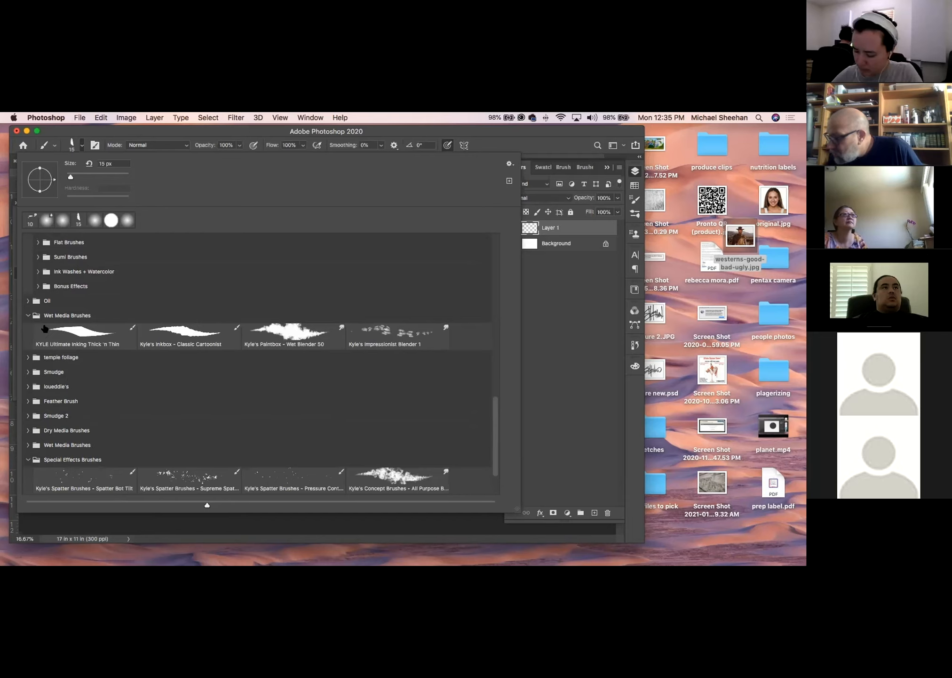
click(27, 315)
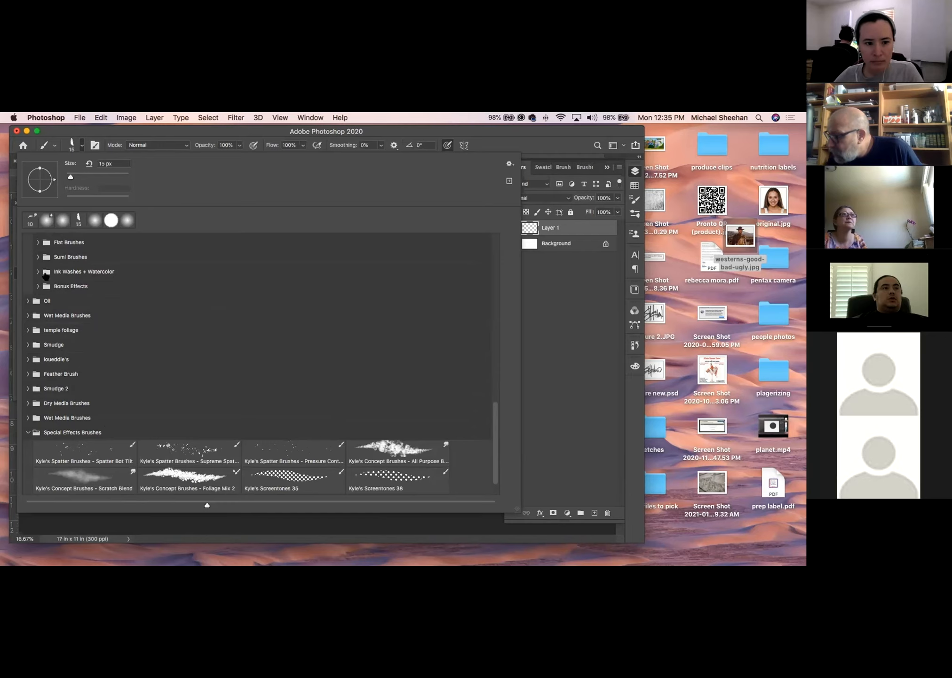
click(44, 273)
click(313, 312)
click(424, 321)
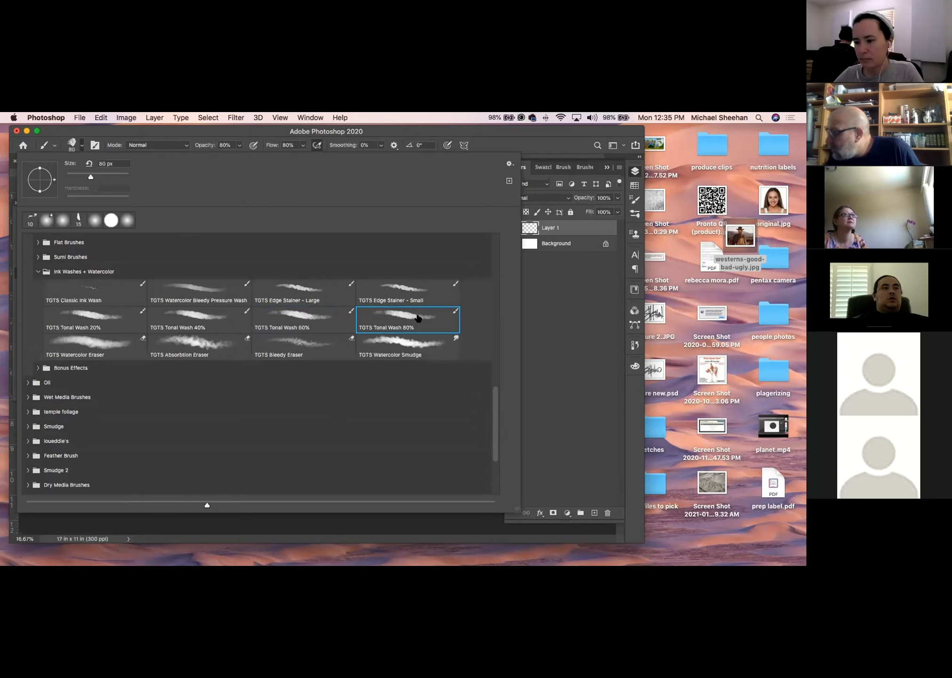
Step: Set the foreground colour to a pastel blue swatch and return to the layer list
click(639, 184)
click(637, 184)
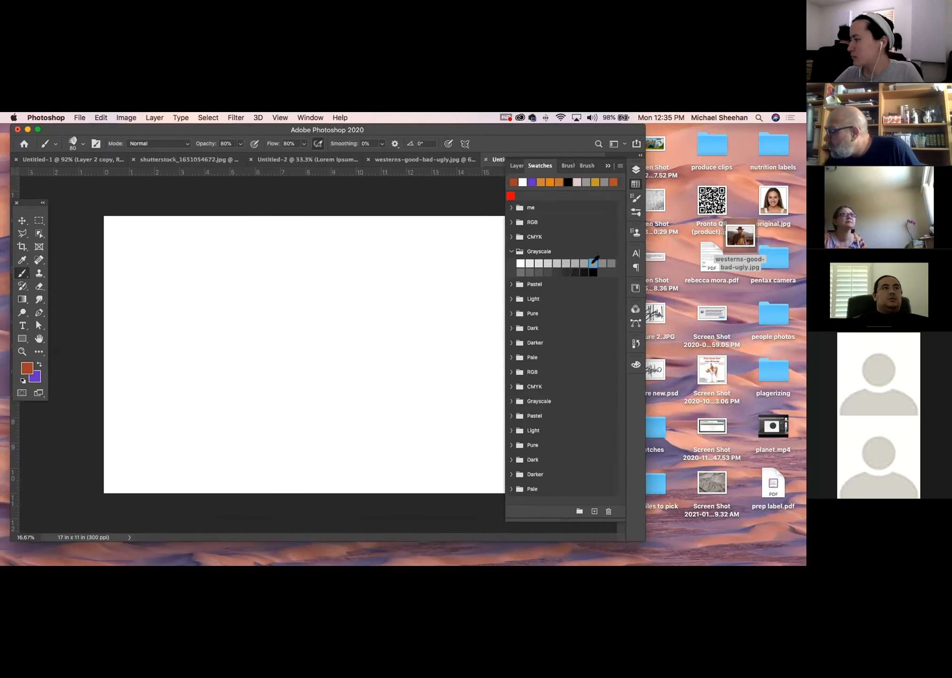
click(520, 415)
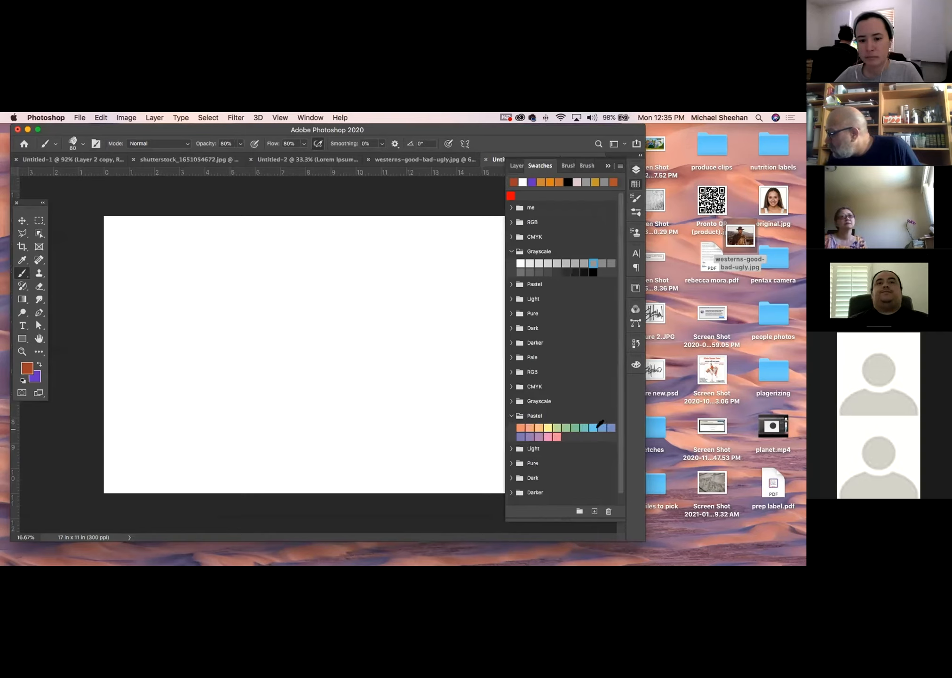
click(601, 428)
click(637, 169)
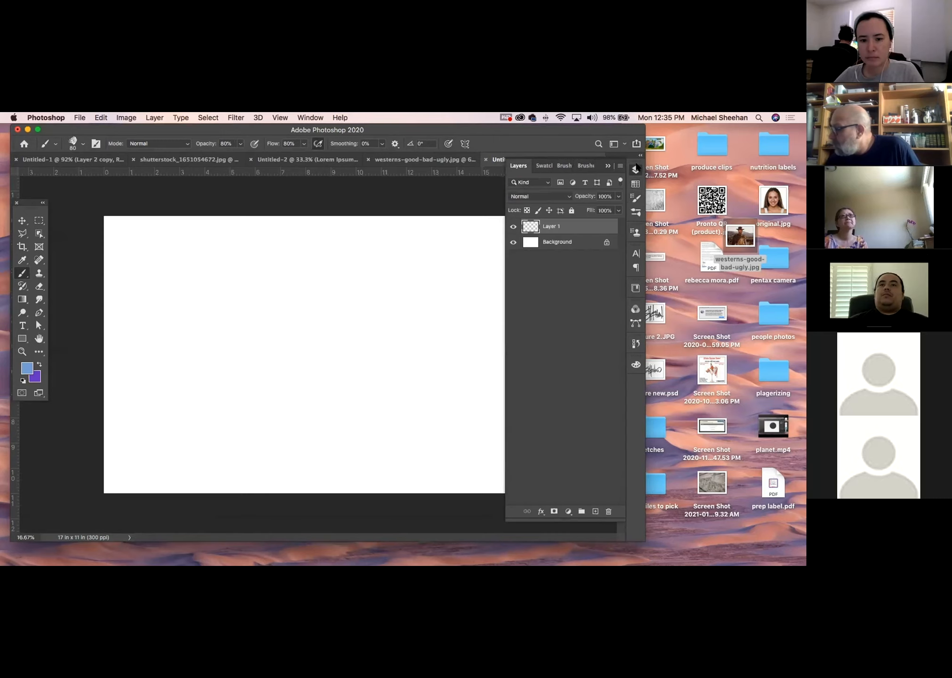
Step: Enlarge the brush to 600 px and paint a broad diagonal blue watercolour wash on Layer 1
key(bracketright)
key(bracketright)
key(bracketright)
key(bracketright)
key(bracketright)
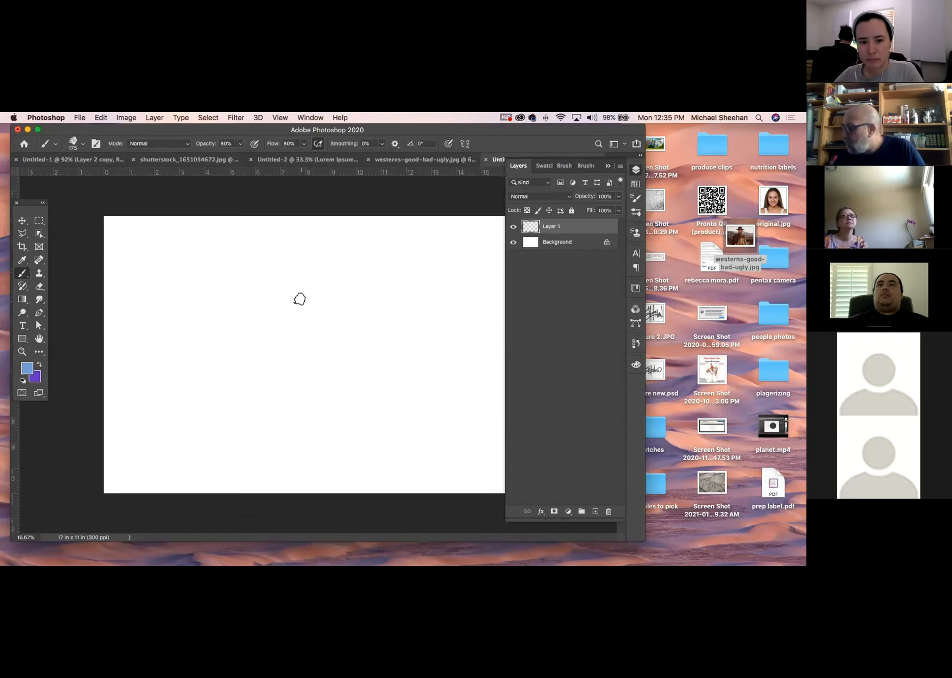
mouse_move(265, 325)
mouse_down()
mouse_move(289, 319)
mouse_move(275, 347)
mouse_move(304, 357)
mouse_move(273, 385)
mouse_move(264, 359)
mouse_move(235, 414)
mouse_up()
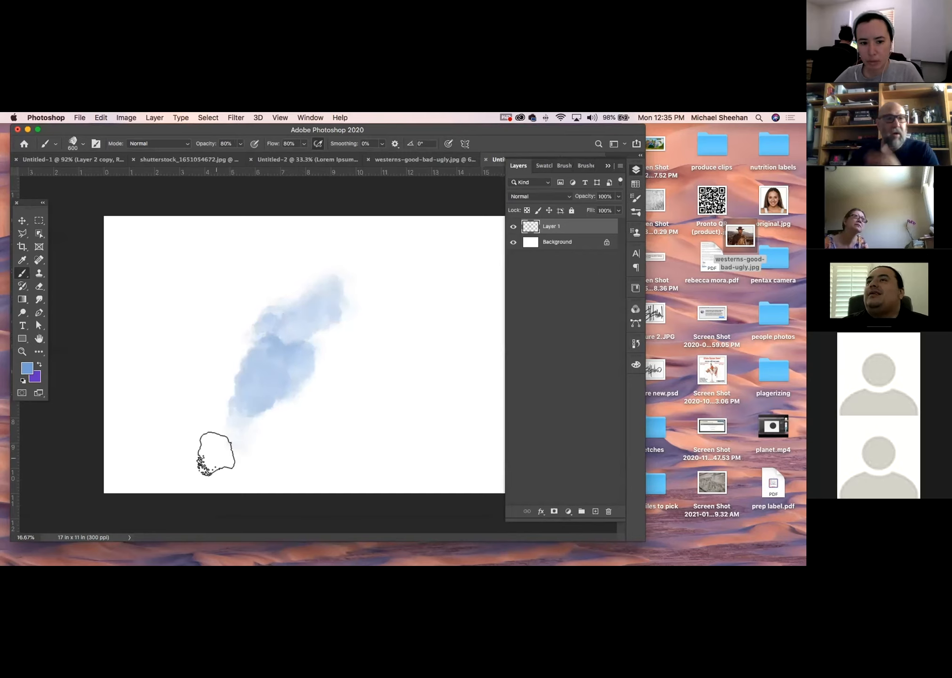
mouse_move(289, 277)
mouse_down()
mouse_move(273, 334)
mouse_move(309, 278)
mouse_move(298, 315)
mouse_move(334, 276)
mouse_move(352, 275)
mouse_move(304, 355)
mouse_move(374, 255)
mouse_move(334, 306)
mouse_move(306, 276)
mouse_move(275, 317)
mouse_move(251, 323)
mouse_move(237, 354)
mouse_move(214, 362)
mouse_move(210, 408)
mouse_move(222, 375)
mouse_move(207, 419)
mouse_move(230, 340)
mouse_move(274, 311)
mouse_move(333, 245)
mouse_move(339, 297)
mouse_move(321, 284)
mouse_move(290, 420)
mouse_move(266, 413)
mouse_up()
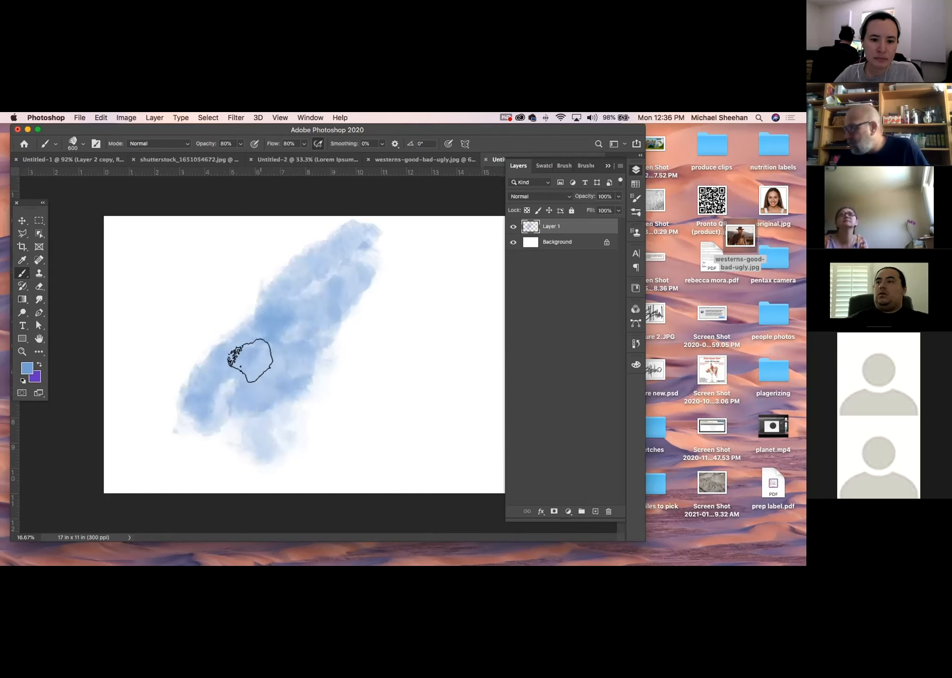
Step: Set the foreground colour to a pastel orange swatch and paint an orange wash overlapping the blue one's lower-right side
click(543, 165)
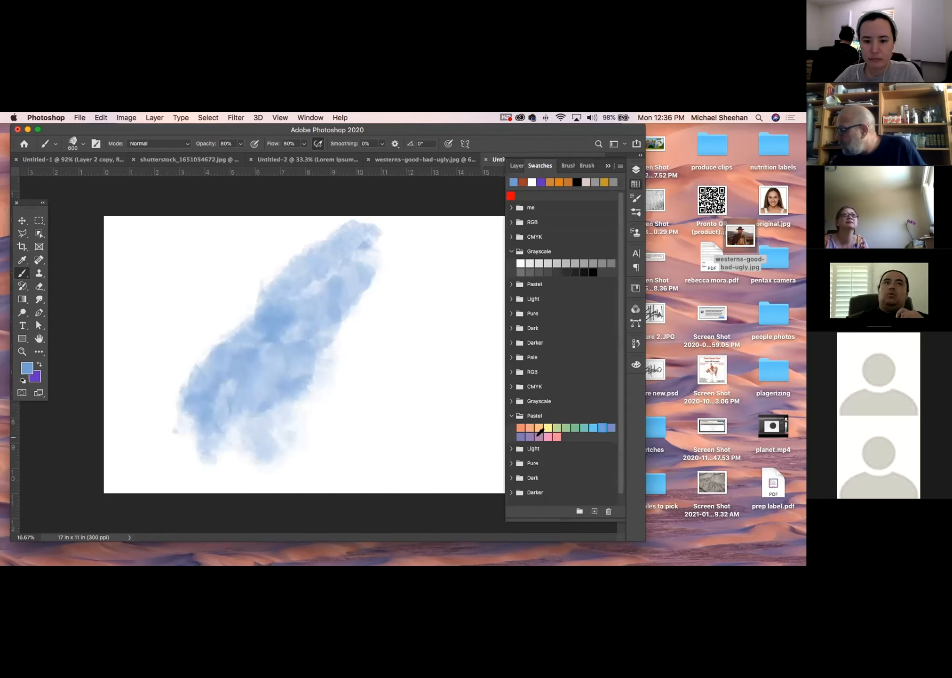
click(539, 436)
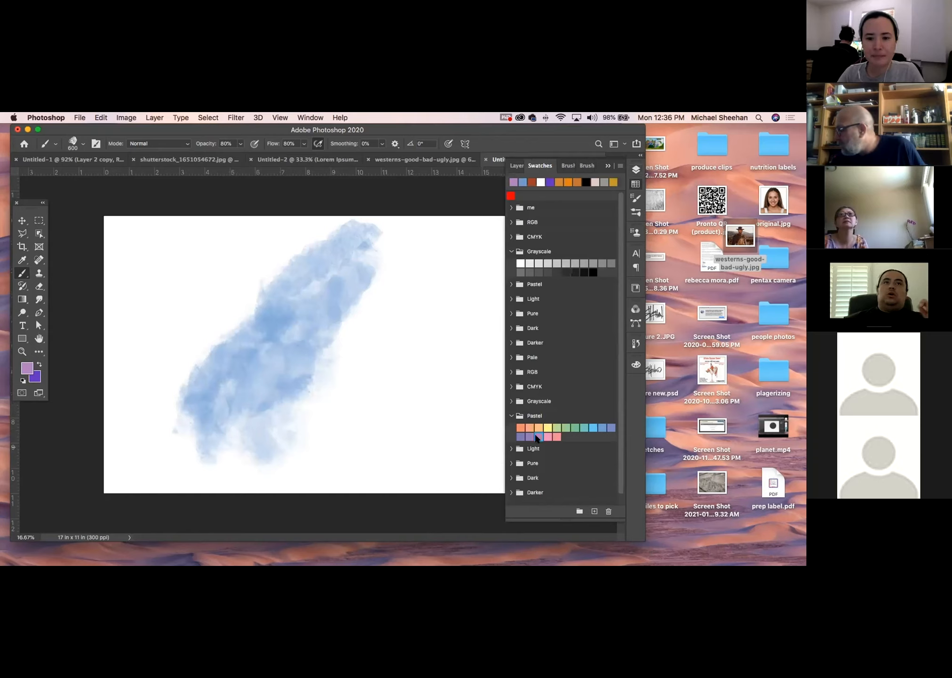
click(530, 427)
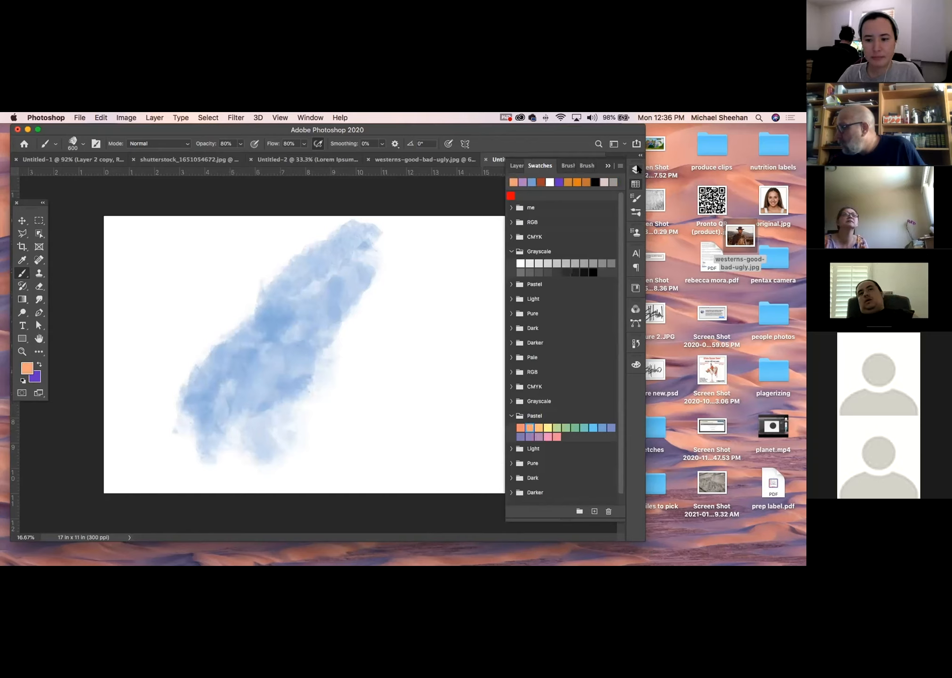
click(637, 169)
mouse_move(312, 313)
mouse_down()
mouse_move(305, 341)
mouse_move(319, 328)
mouse_move(323, 334)
mouse_move(305, 399)
mouse_move(294, 364)
mouse_move(281, 432)
mouse_move(348, 288)
mouse_move(287, 352)
mouse_move(292, 379)
mouse_move(248, 408)
mouse_move(229, 440)
mouse_move(275, 450)
mouse_move(333, 442)
mouse_move(349, 318)
mouse_move(380, 308)
mouse_move(376, 239)
mouse_move(379, 331)
mouse_move(313, 387)
mouse_move(385, 247)
mouse_move(355, 346)
mouse_up()
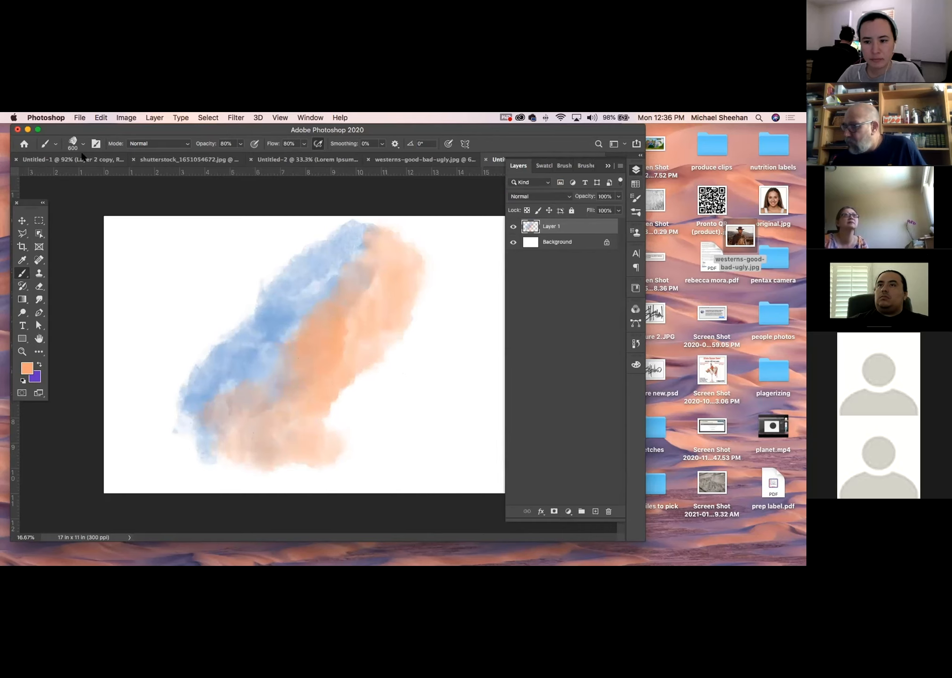
Step: Collapse the TGTS The Rusty Nib set and choose the Impressionist Blender 2 smudge brush from My Smudge
click(72, 142)
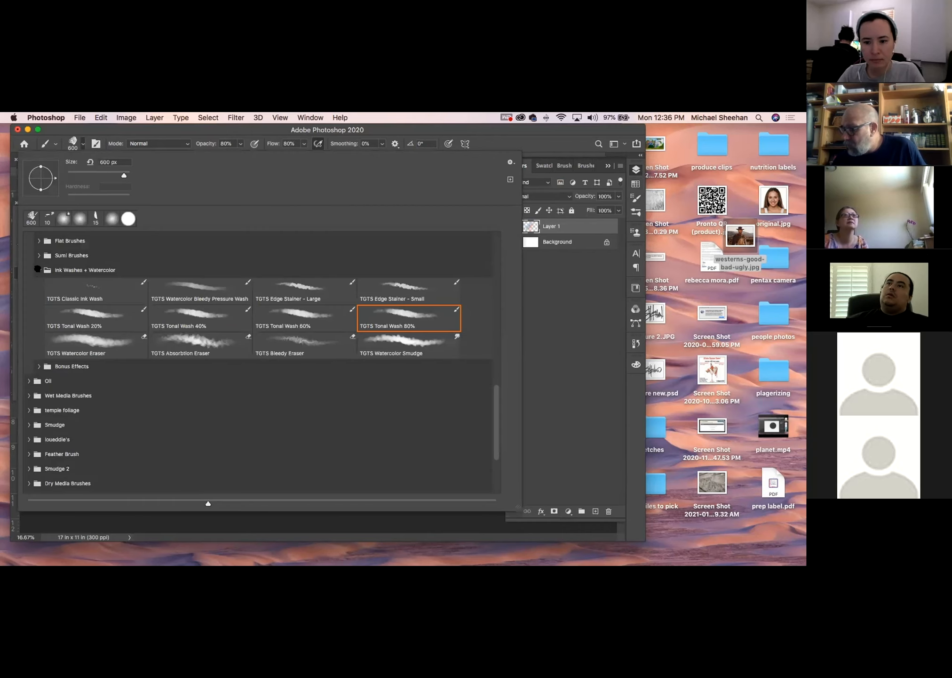
click(38, 269)
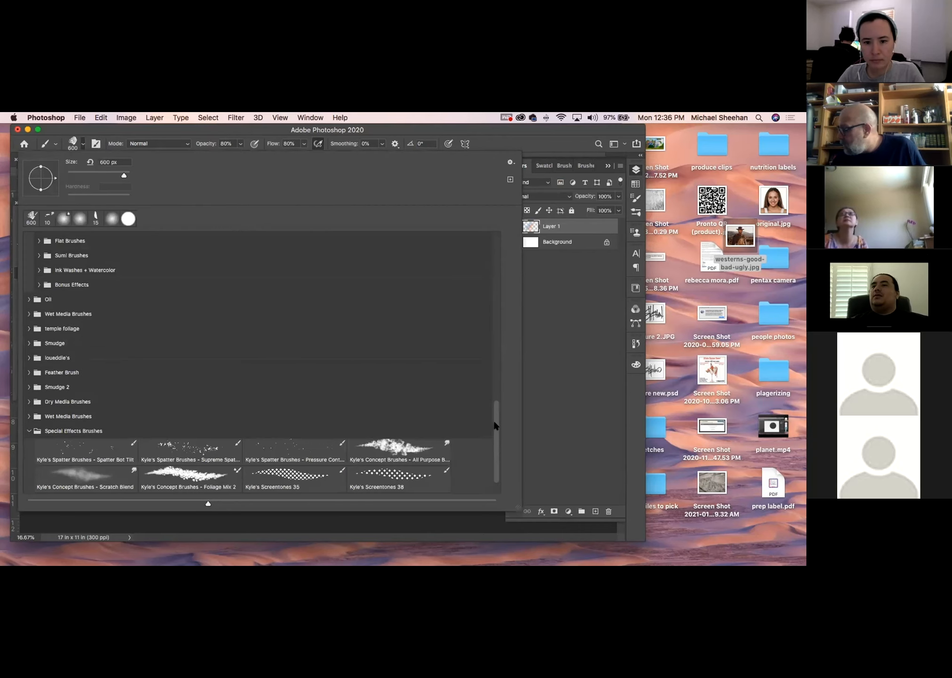
scroll(495, 364, up, 5)
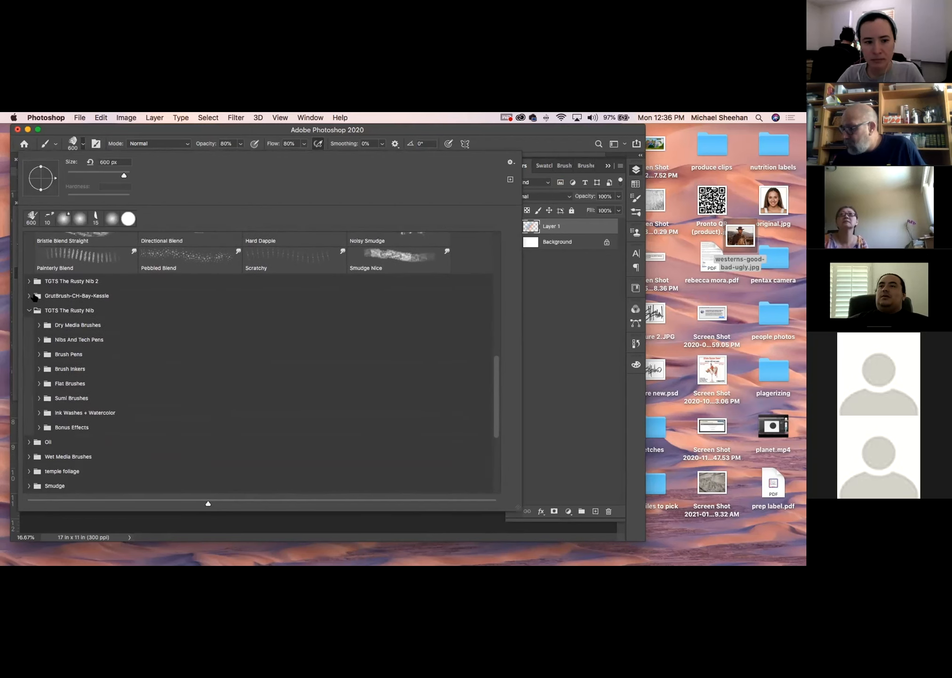
click(29, 308)
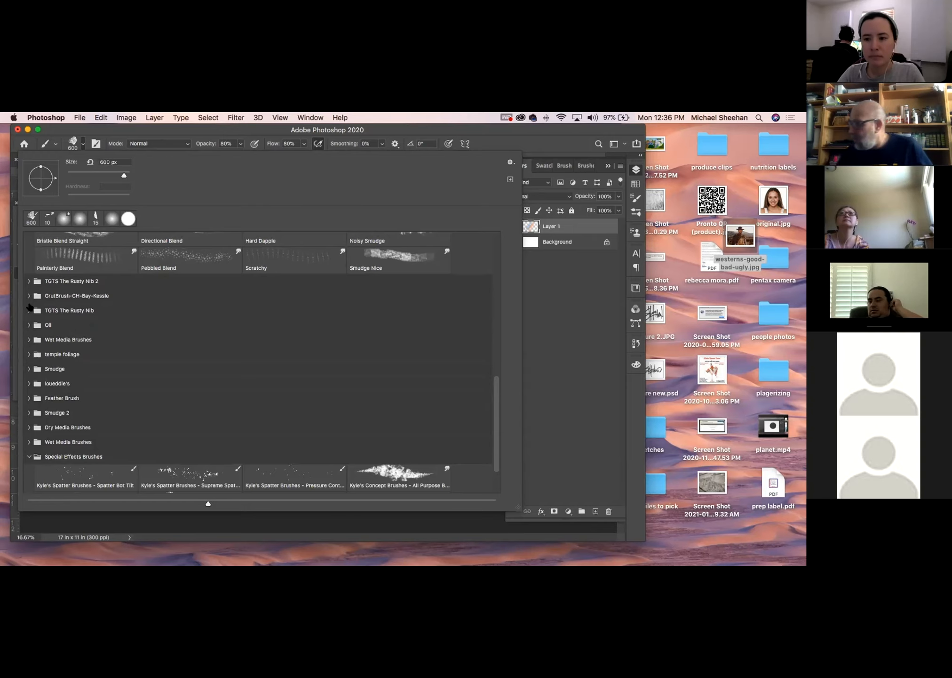
drag(495, 390, 502, 310)
scroll(503, 313, up, 1)
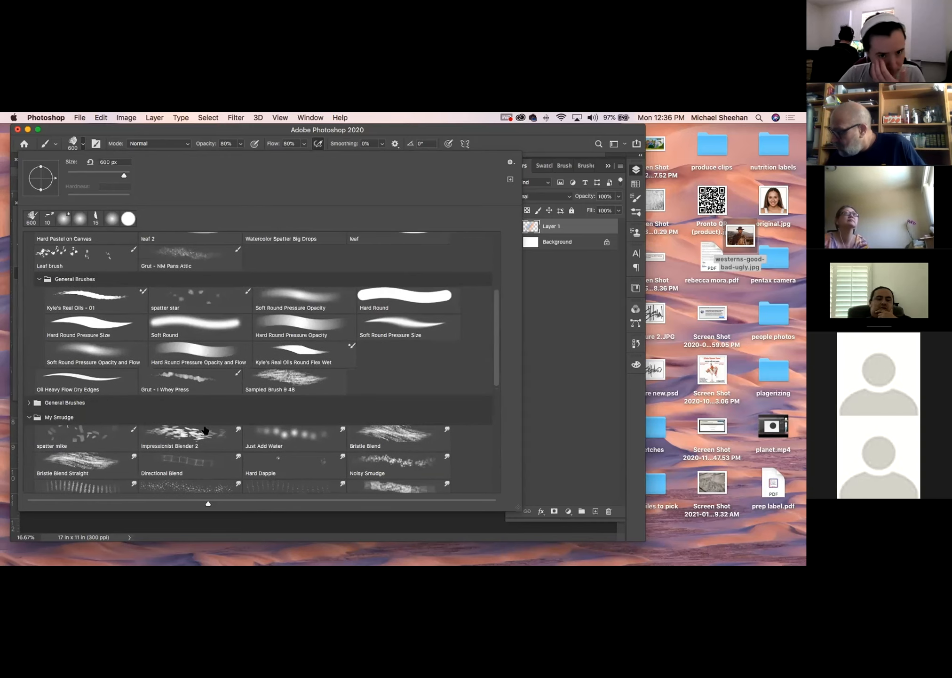
click(197, 431)
drag(293, 137, 291, 137)
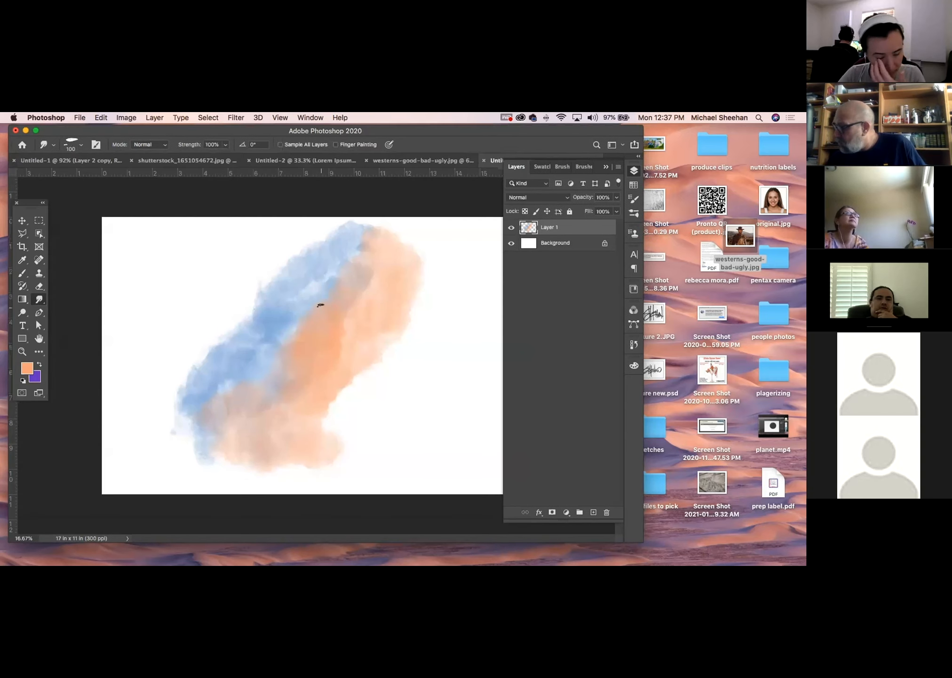
Step: Enlarge the Smudge brush to 500 px, blend the seam between blue and orange, and smear the wash's outer edges into the white
key(bracketright)
key(bracketright)
key(bracketright)
key(bracketright)
key(bracketright)
key(bracketright)
key(bracketright)
key(bracketright)
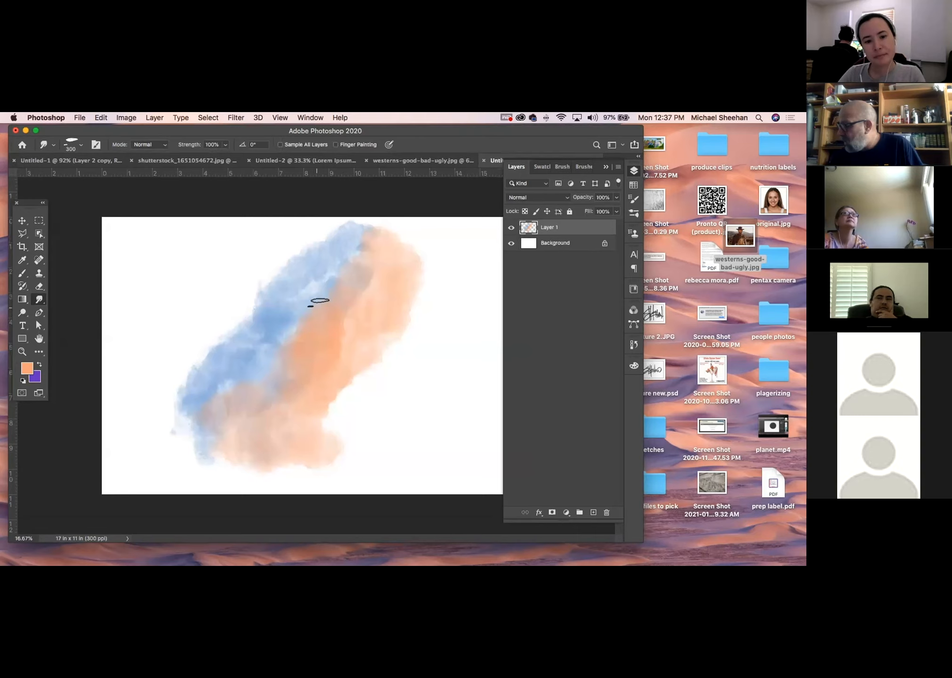
drag(293, 335, 302, 418)
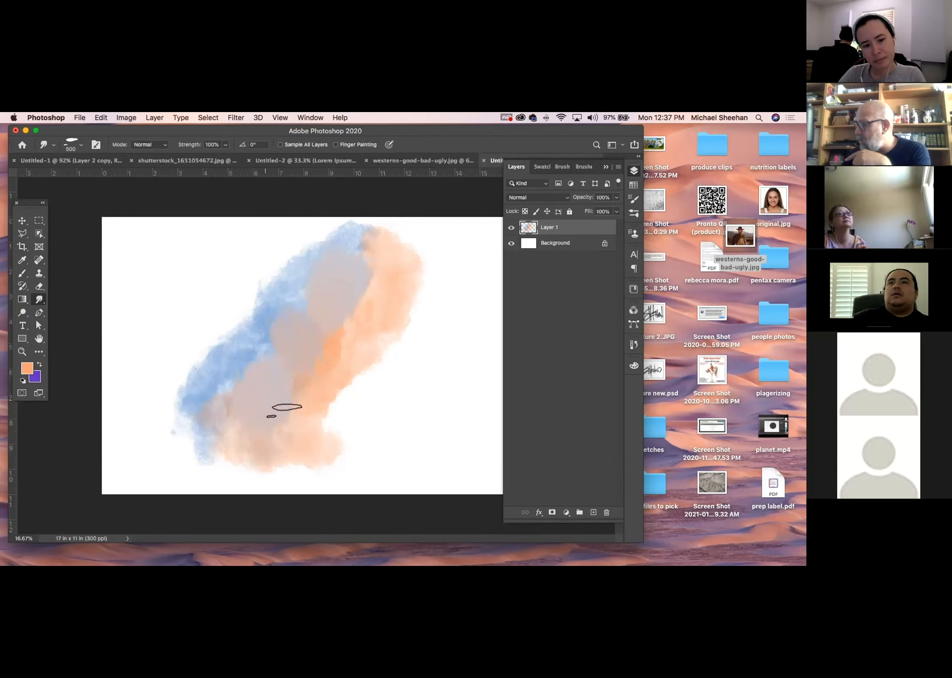
mouse_move(370, 393)
mouse_down()
mouse_move(304, 382)
mouse_move(376, 374)
mouse_up()
drag(178, 394, 167, 372)
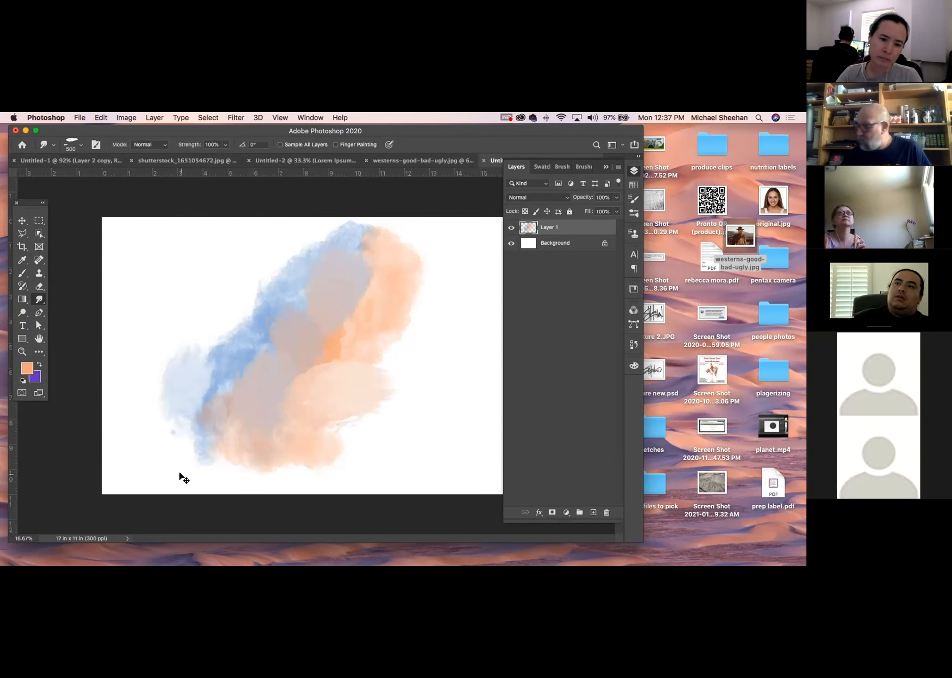
Step: Undo the last two smudge strokes on the wash's outer edges
key(super+z)
key(super+z)
key(i)
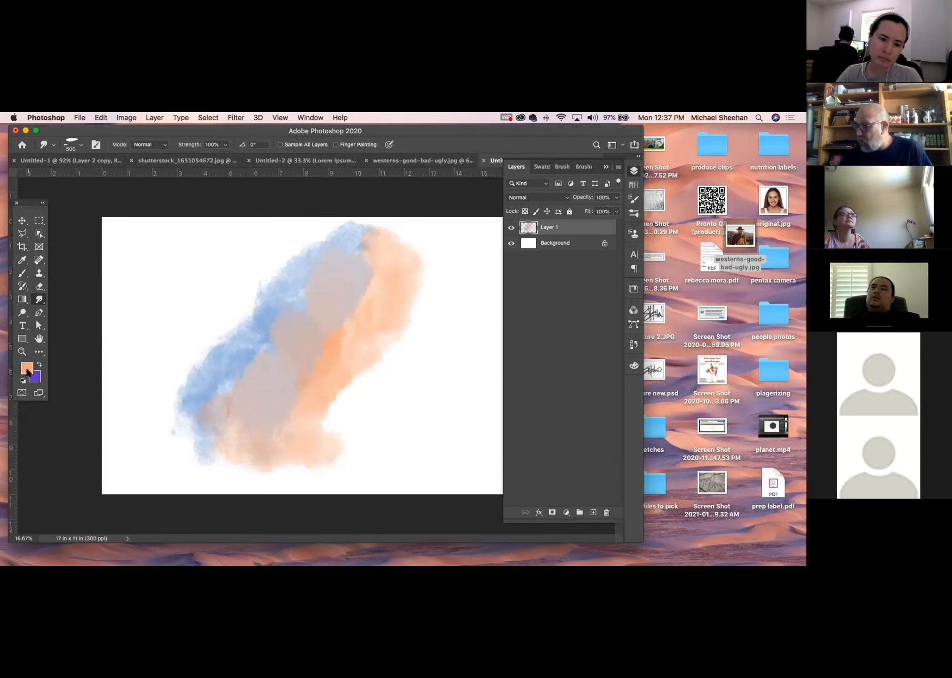
click(28, 367)
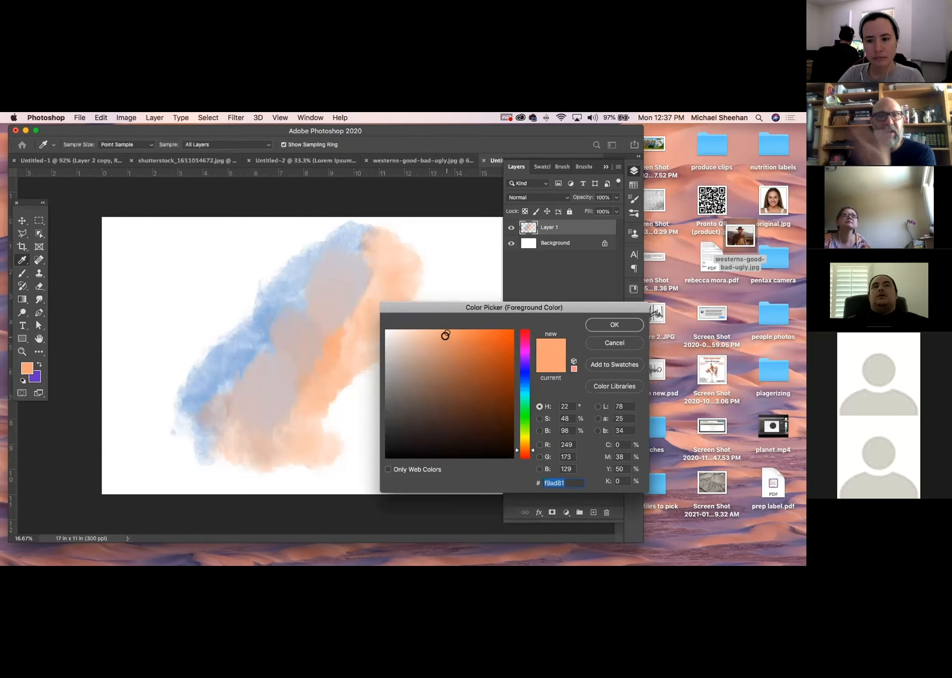
click(614, 342)
Step: Choose the Just Add Water smudge brush, enlarge it to 250 px, and smear the orange wash's lower-right edge into the white
key(r)
click(80, 144)
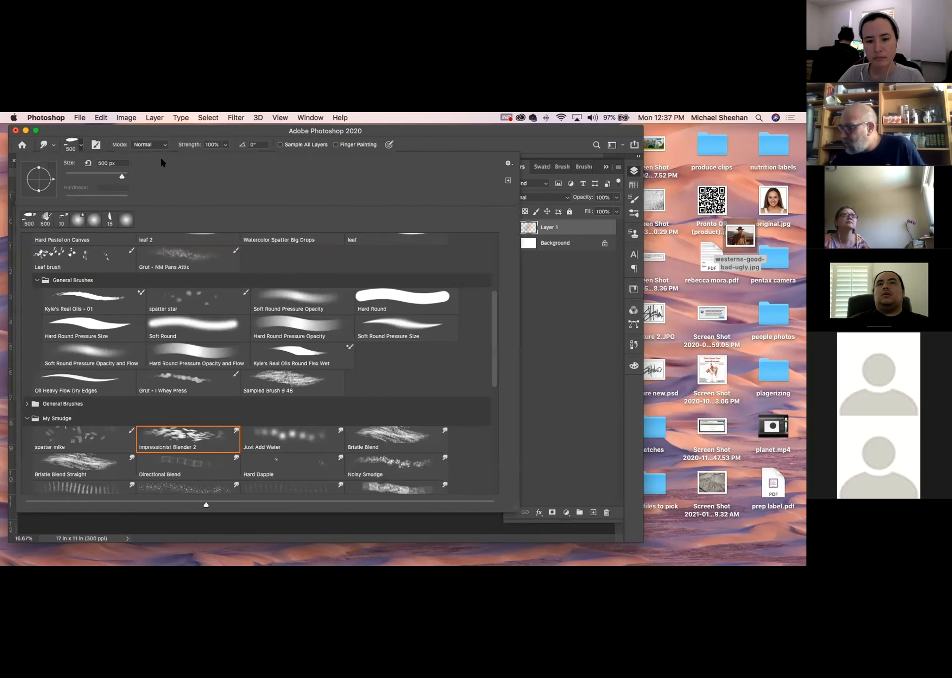
click(291, 440)
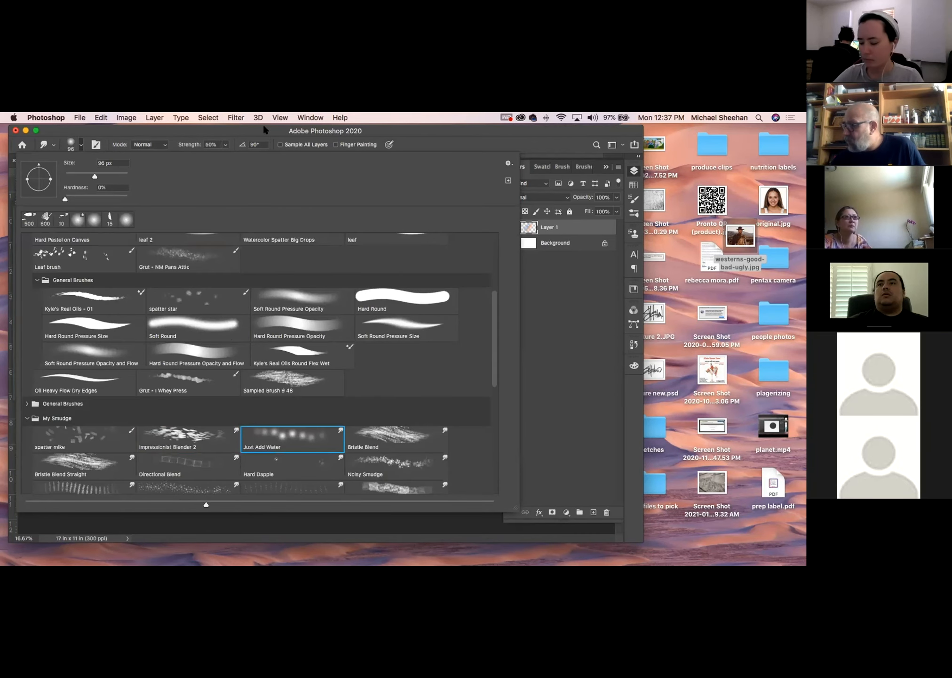
key(Return)
key(bracketright)
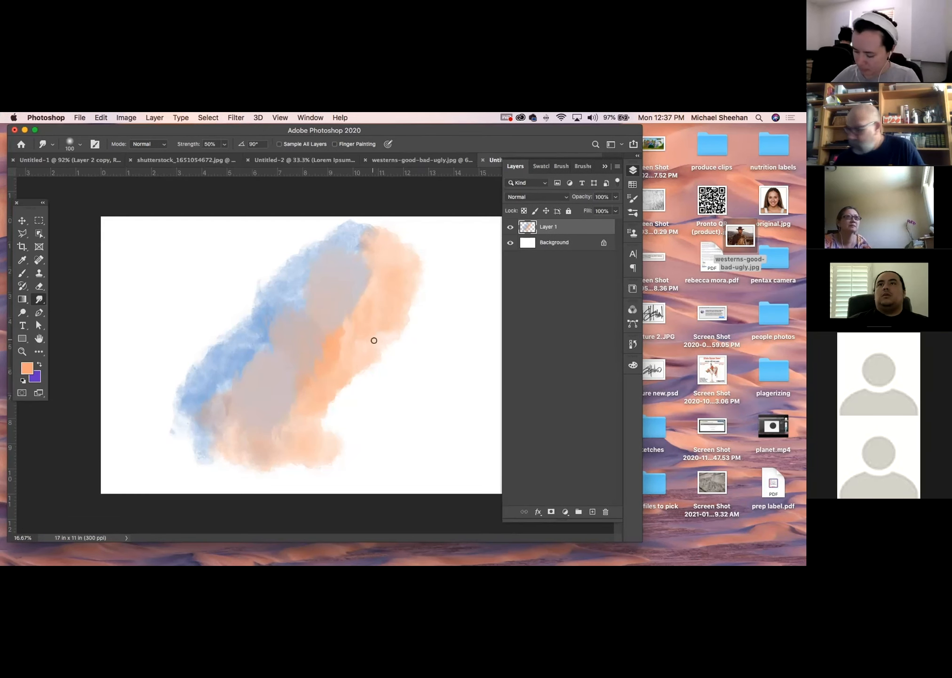
key(bracketright)
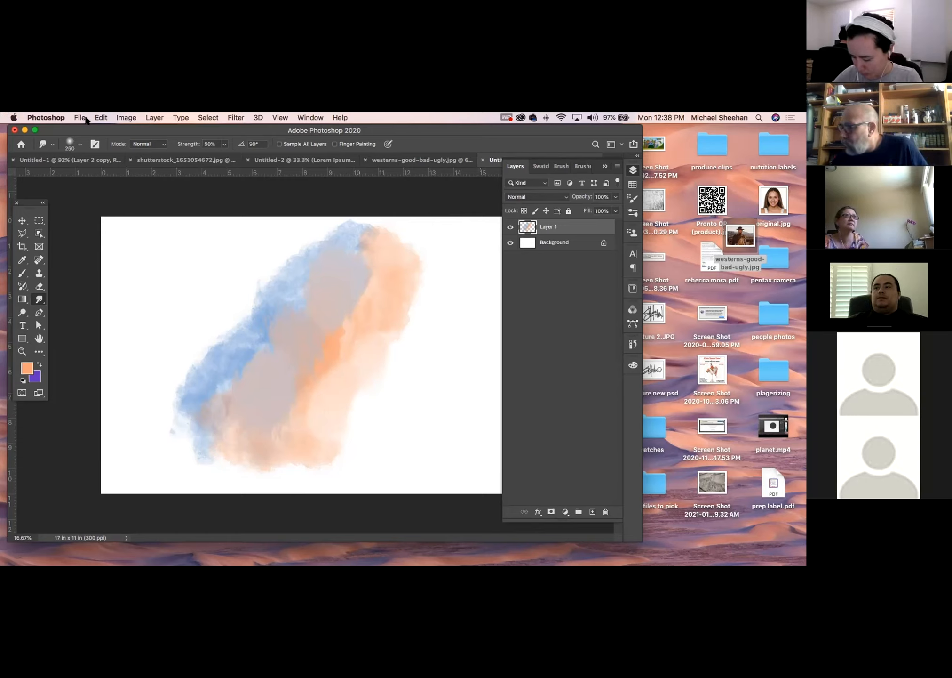
Step: Choose the Pebbled Blend smudge brush from My Smudge, enlarge it to 400 px, and blend the blue wash's middle and outer edge
click(79, 147)
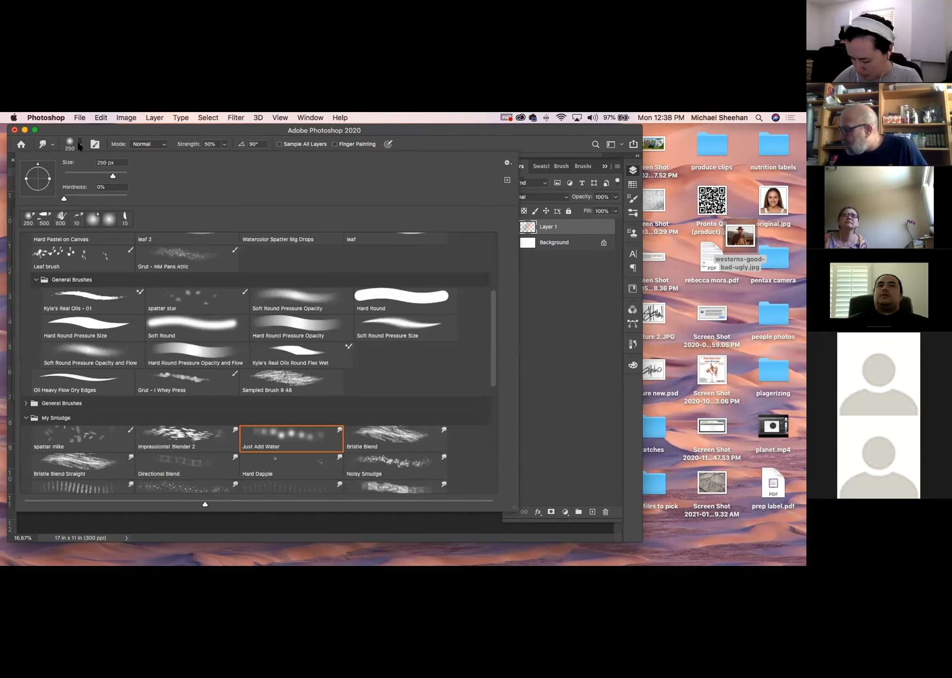
drag(490, 331, 492, 362)
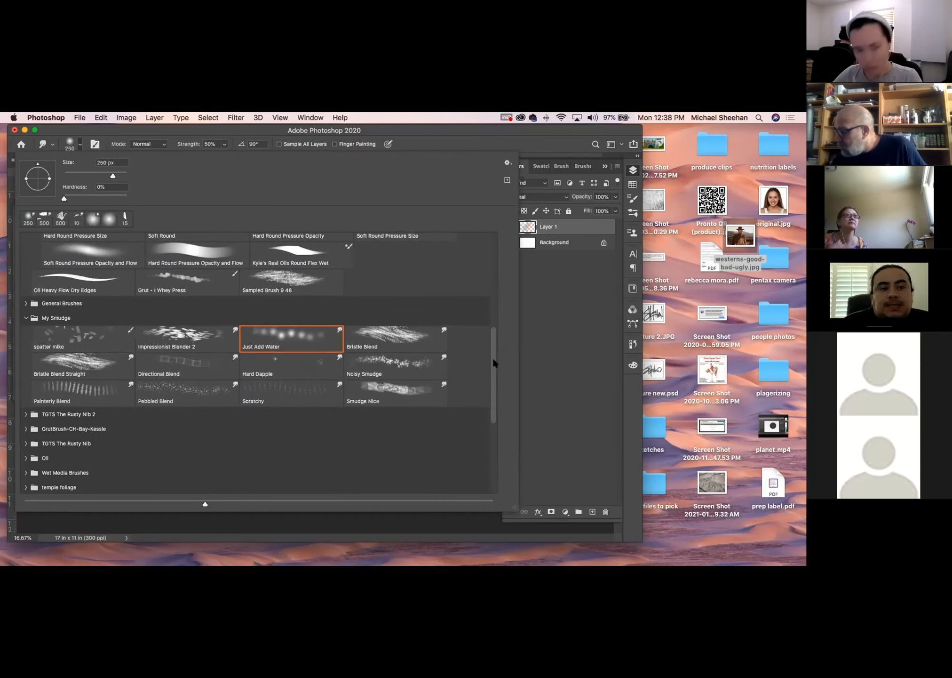
scroll(493, 362, up, 1)
click(219, 388)
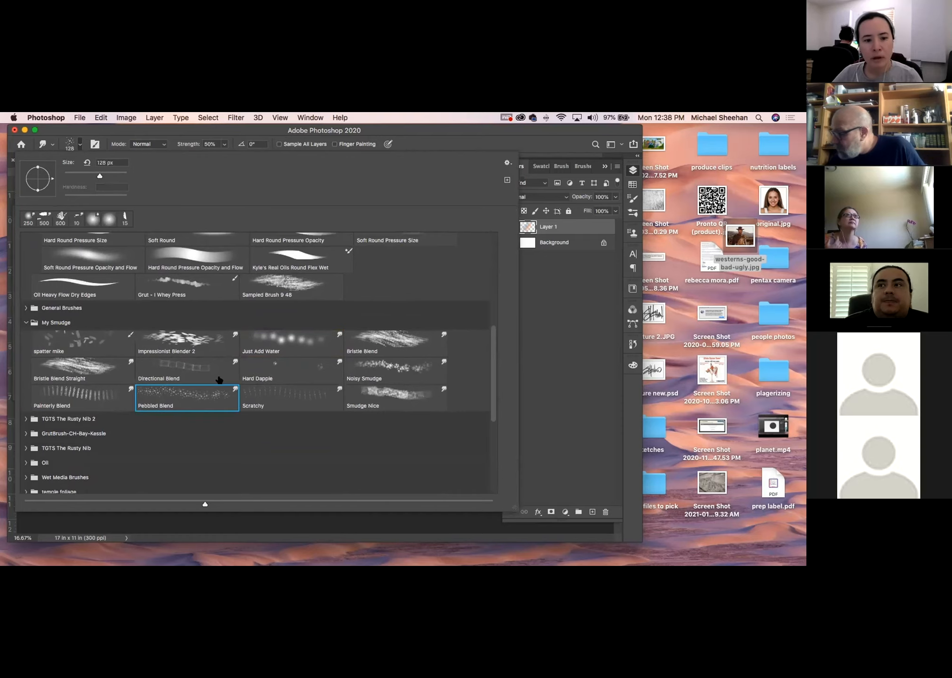
click(203, 124)
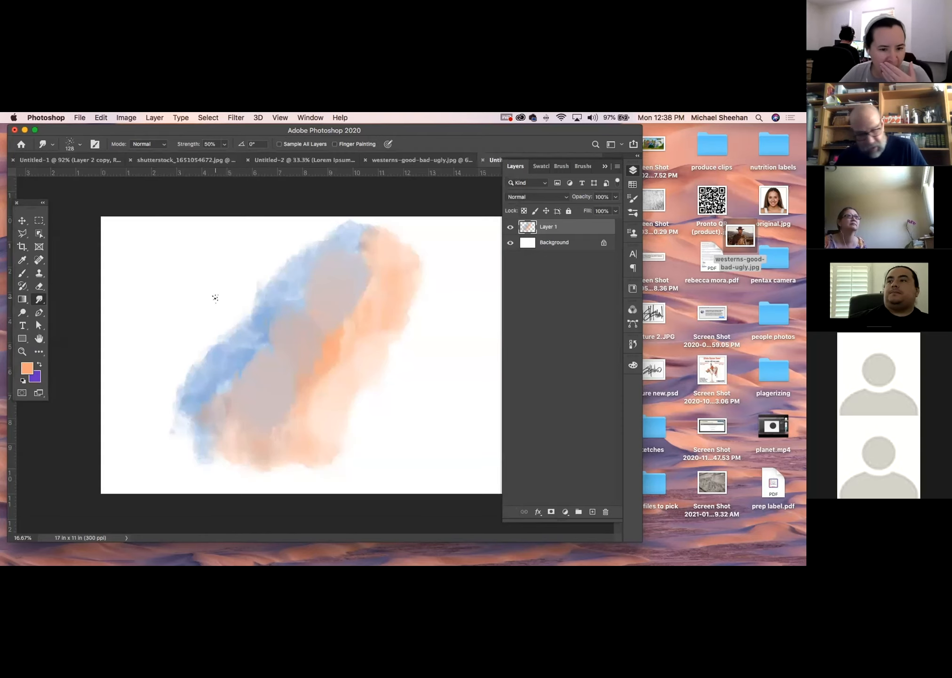
key(bracketright)
key(bracketright)
key(bracketright)
key(bracketright)
key(bracketright)
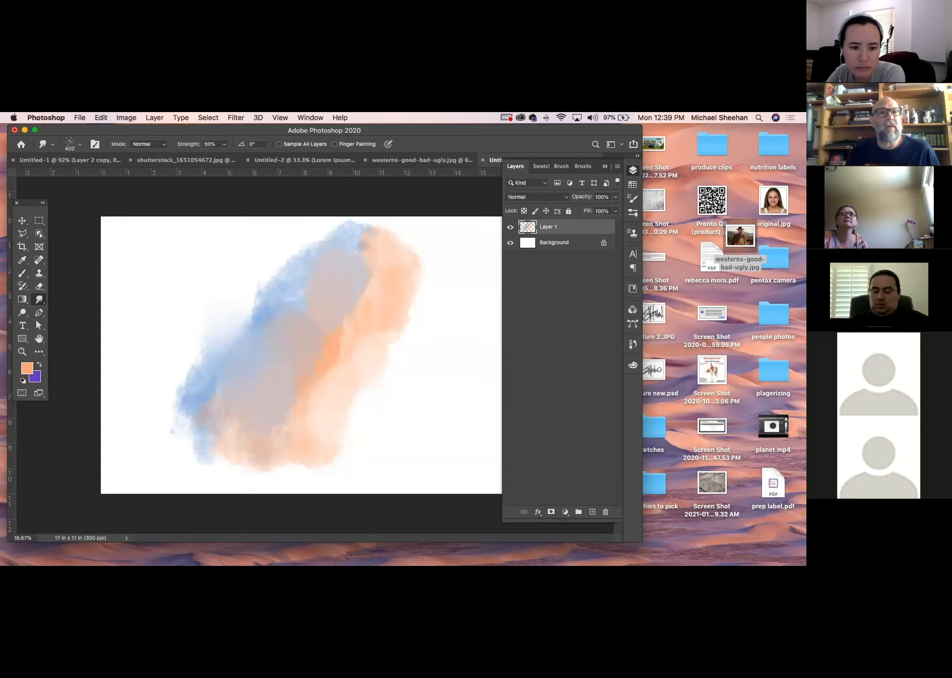
Step: Switch to Finder, preview the painting Blood Altar by Feng Zhu.jpg, and close the preview
key(super+Tab)
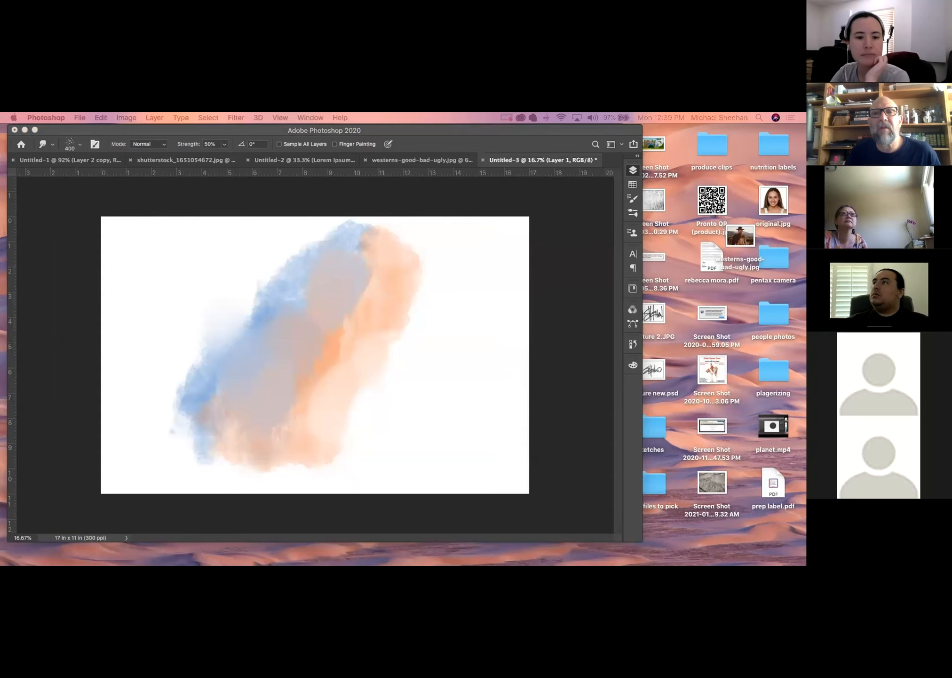
key(space)
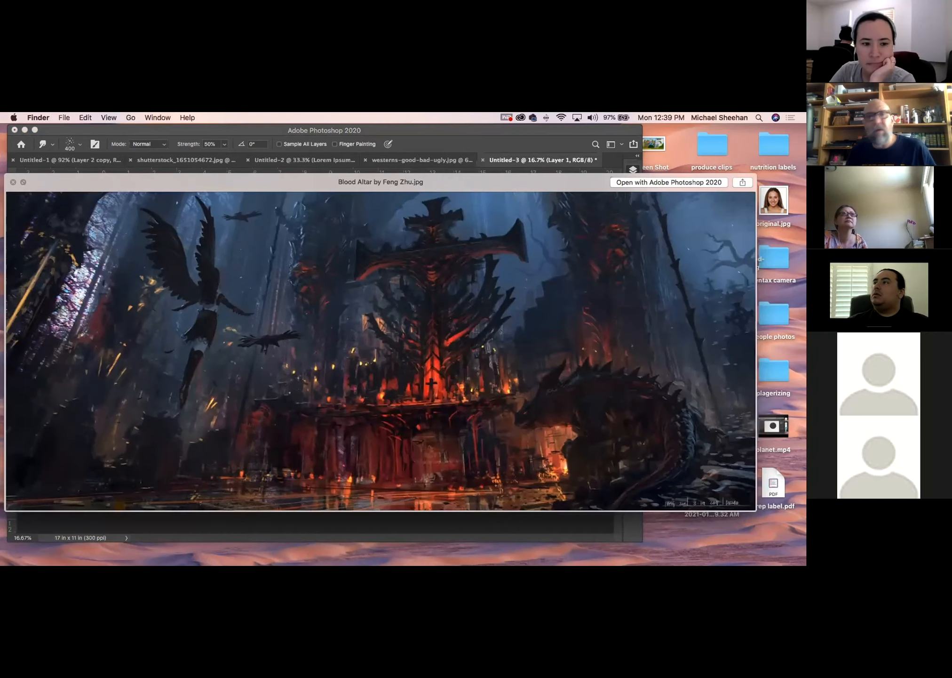
key(space)
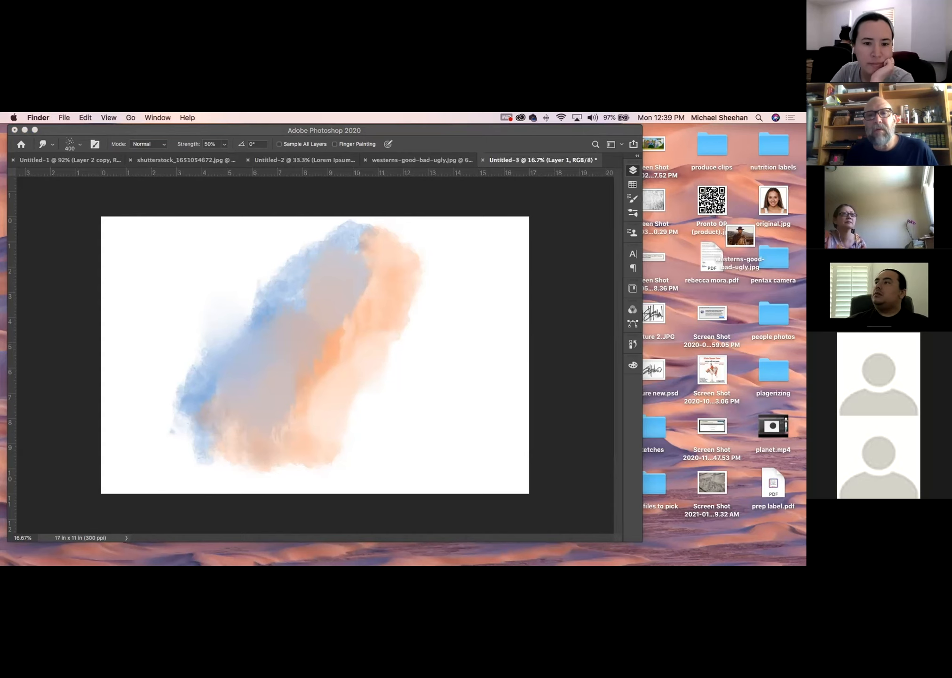
Step: Move the Photoshop window out of the way of the desktop files and open the painting IMG_0608.jpg in Photoshop
click(188, 130)
drag(198, 132, 257, 536)
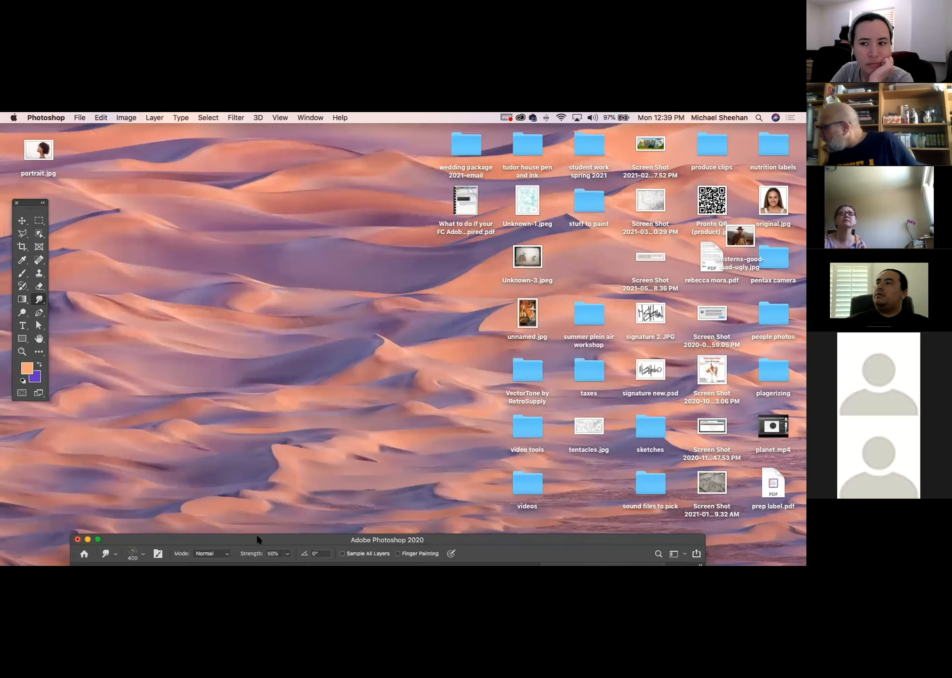
drag(257, 538, 255, 373)
drag(248, 205, 258, 168)
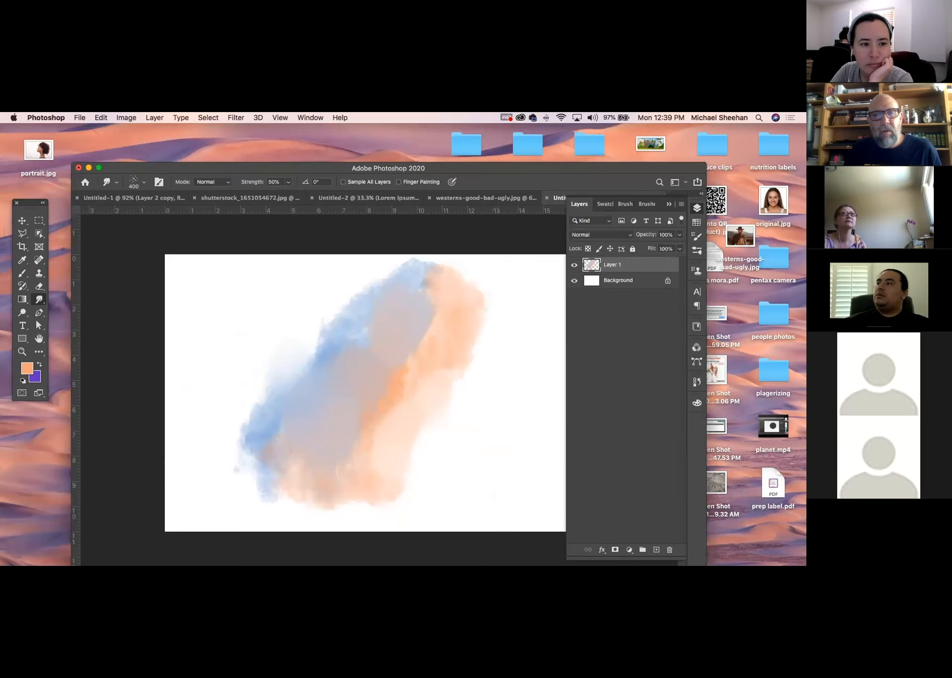
key(super+Tab)
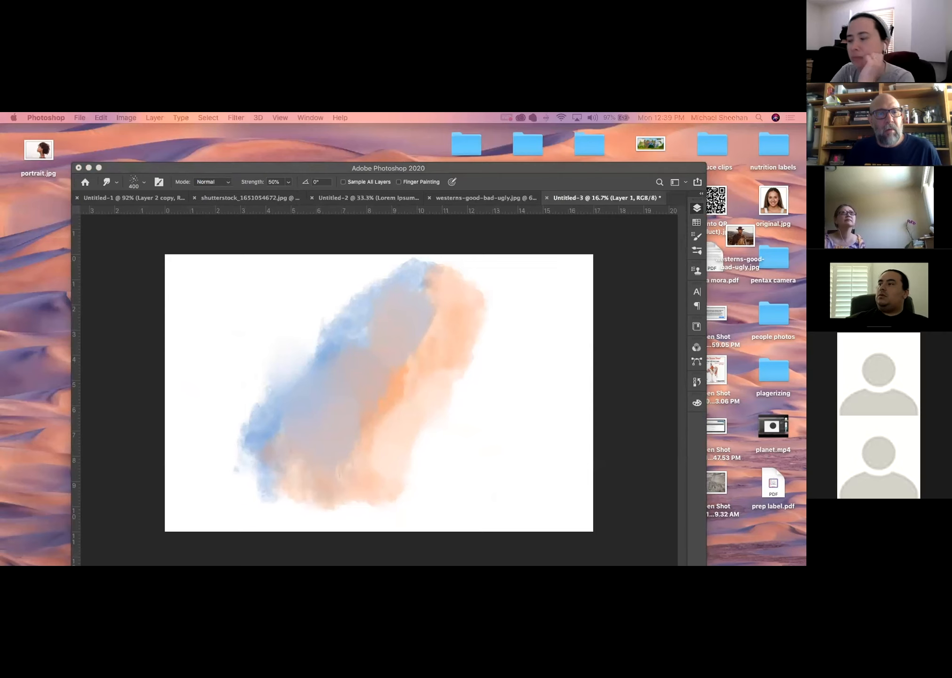
key(super+Tab)
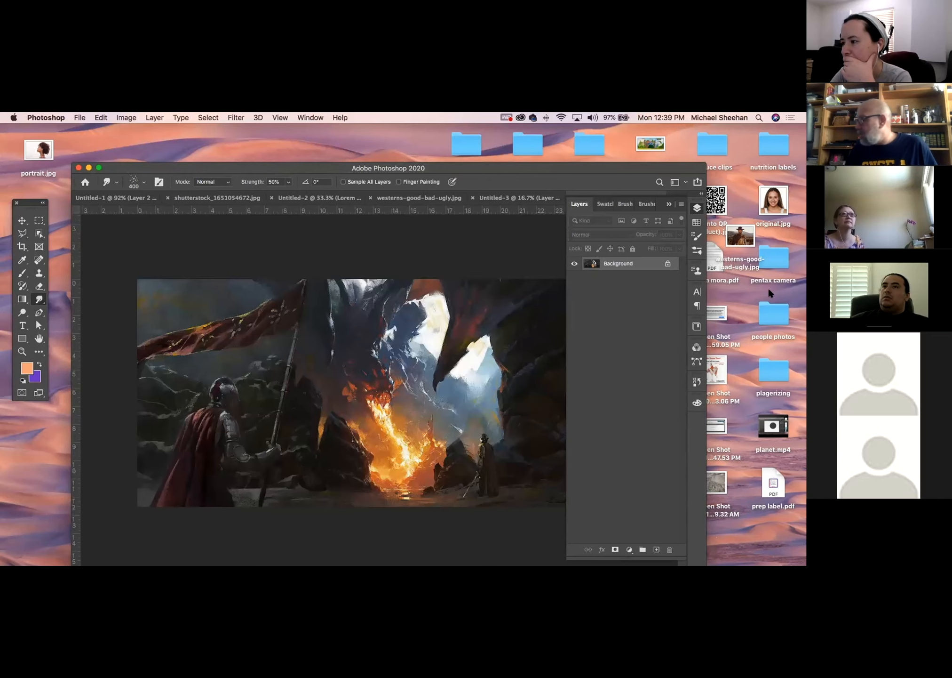
Step: Collapse the layers display, then reposition and enlarge the Photoshop window to fit the whole painting at 66.7%
click(698, 208)
drag(600, 169, 535, 133)
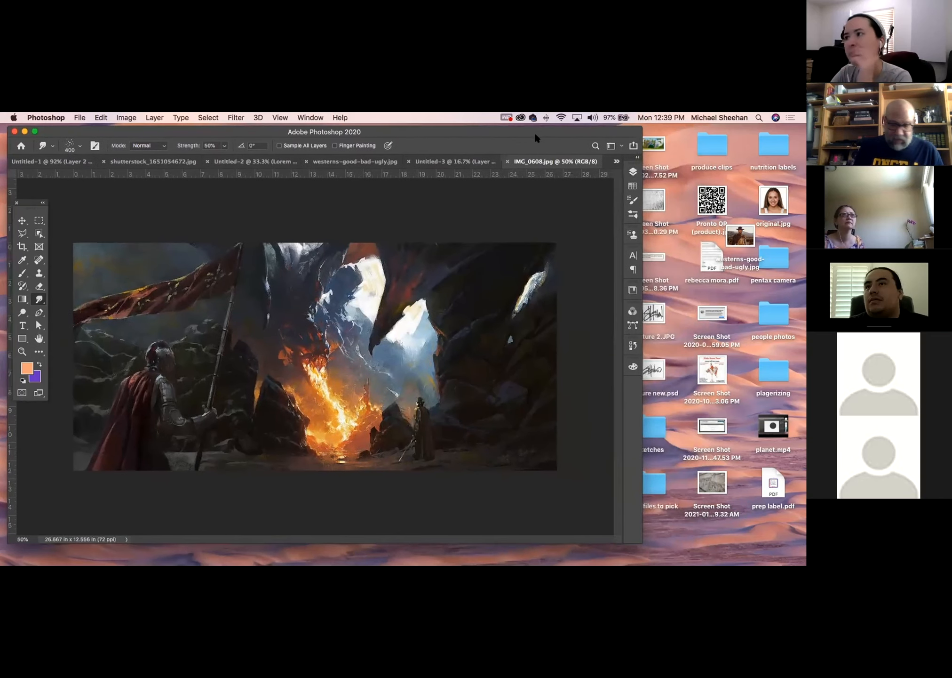
key(super+equal)
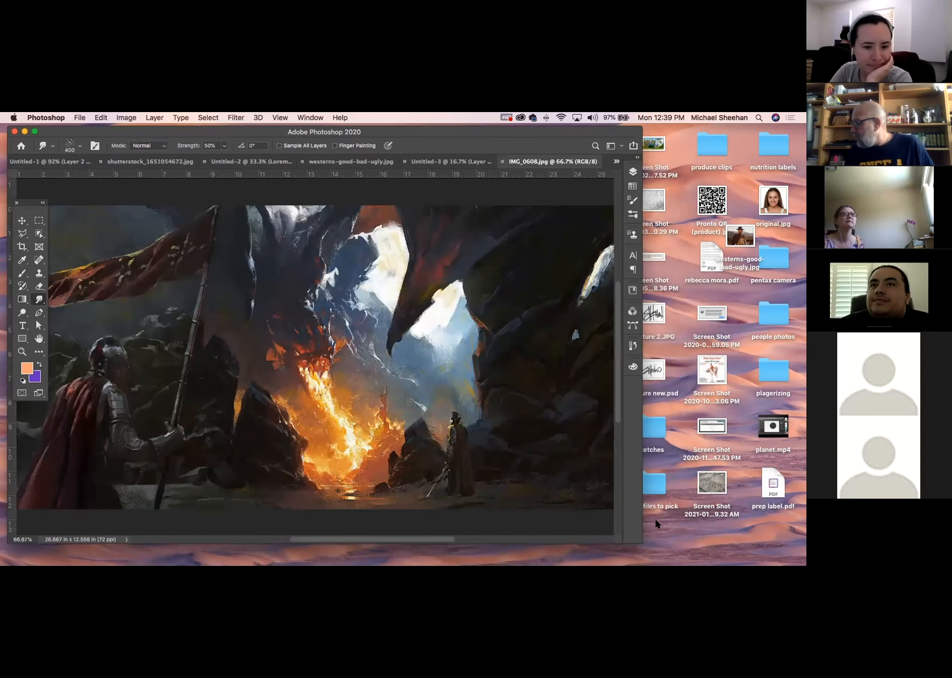
drag(644, 543, 731, 553)
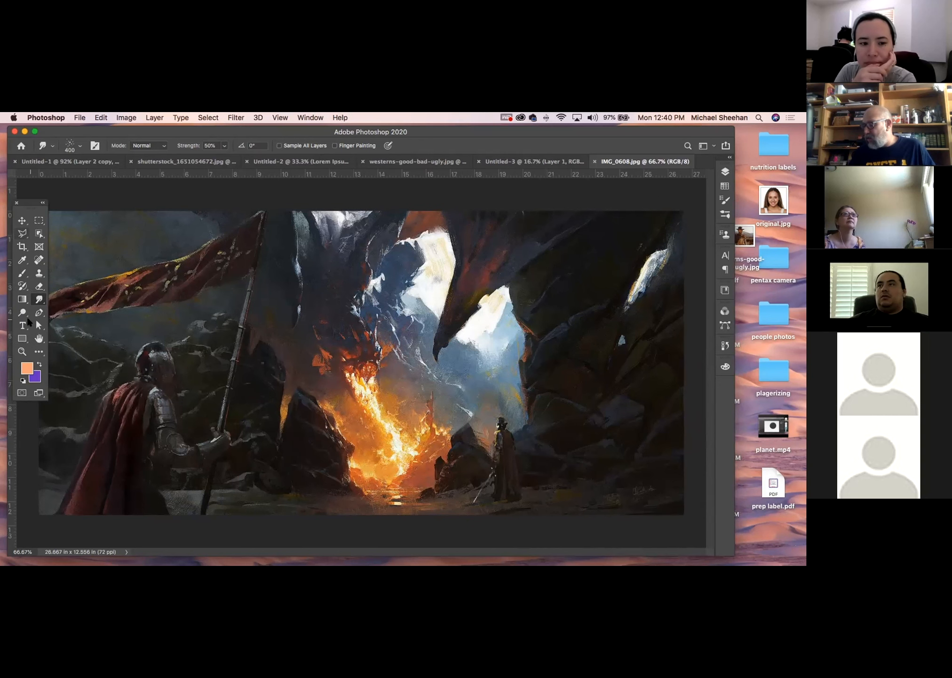
Step: Examine the brushwork and pixel detail around the armoured knight, the rocks and the banner pole in the painting
click(21, 351)
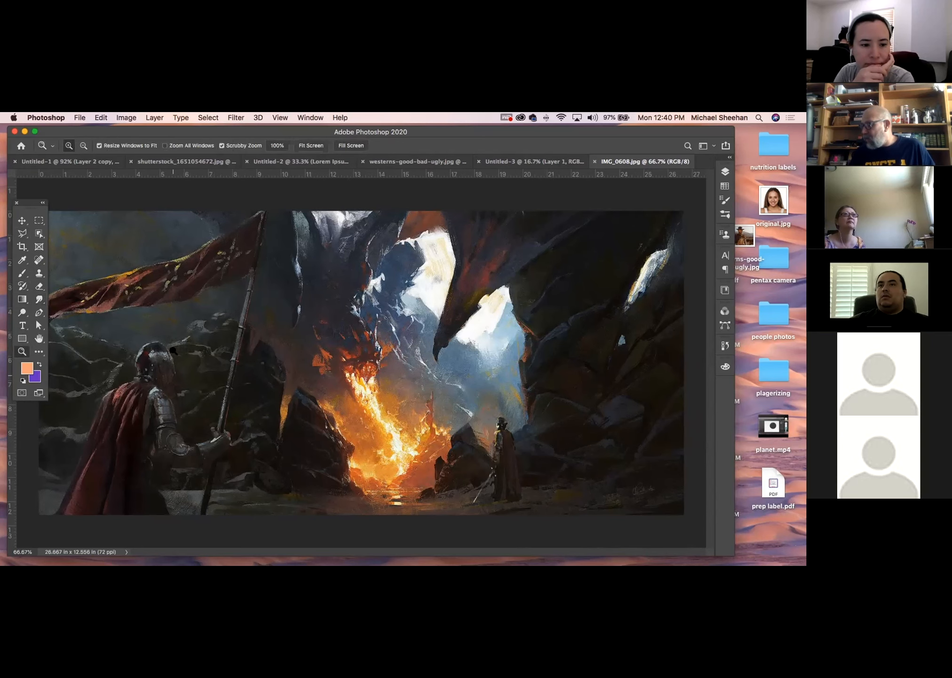
drag(203, 403, 313, 485)
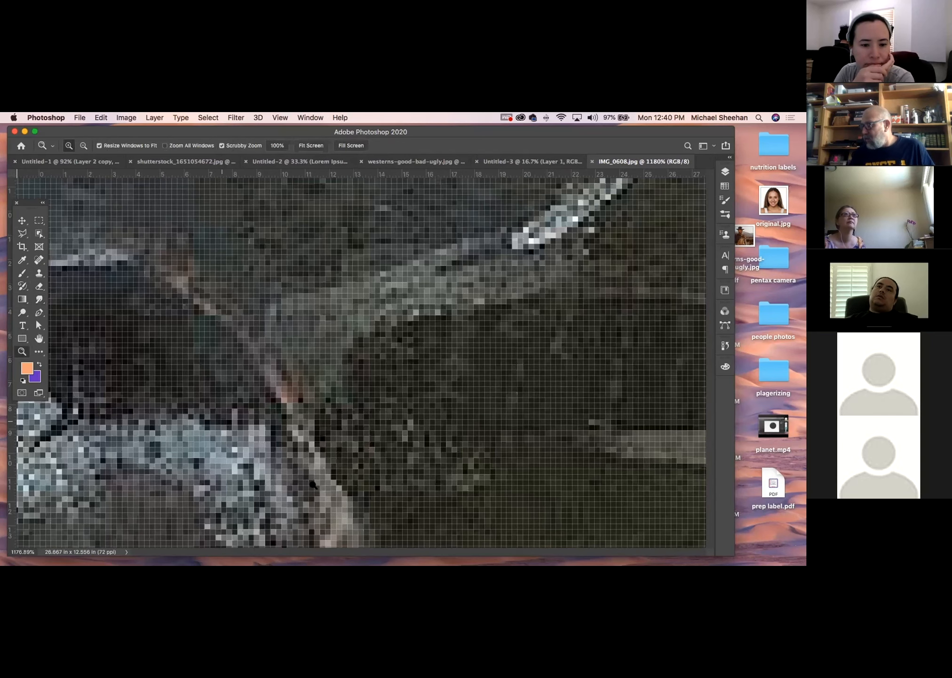
scroll(321, 347, down, 5)
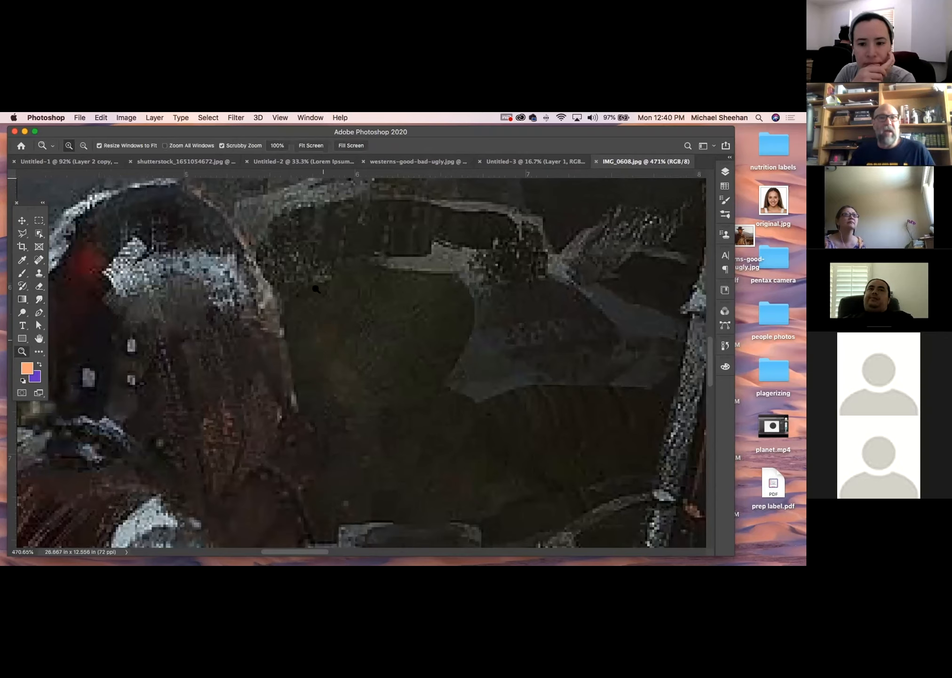
scroll(453, 303, right, 5)
scroll(254, 464, right, 5)
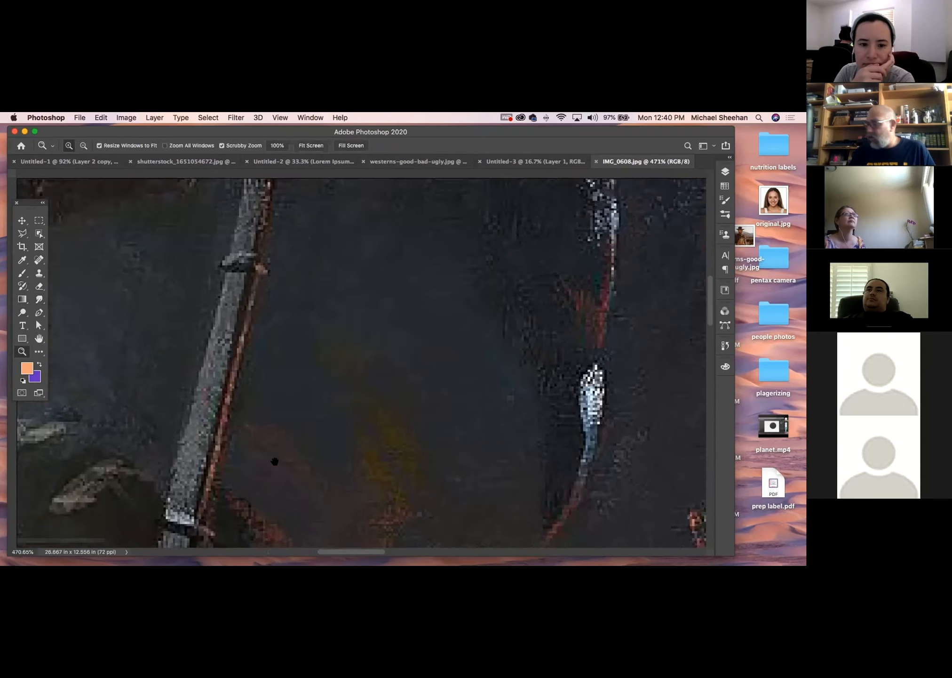
key(super+r)
scroll(279, 466, down, 2)
scroll(278, 465, down, 3)
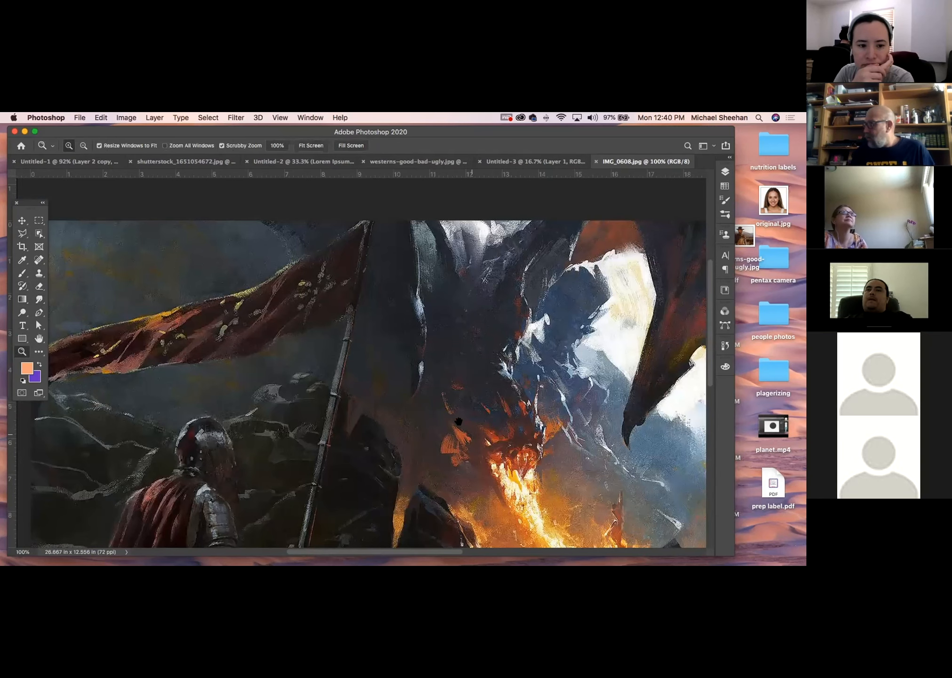
Step: Examine the brushwork at the source of the flames and around the bright cave opening, returning to the full painting
scroll(471, 432, up, 5)
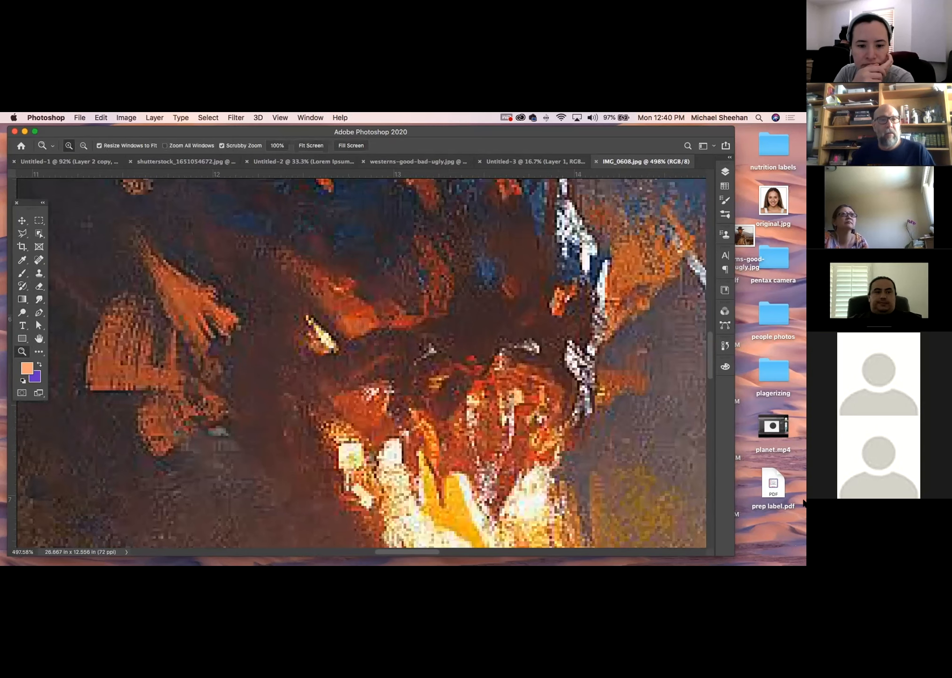
key(super+minus)
key(super+minus)
key(super+minus)
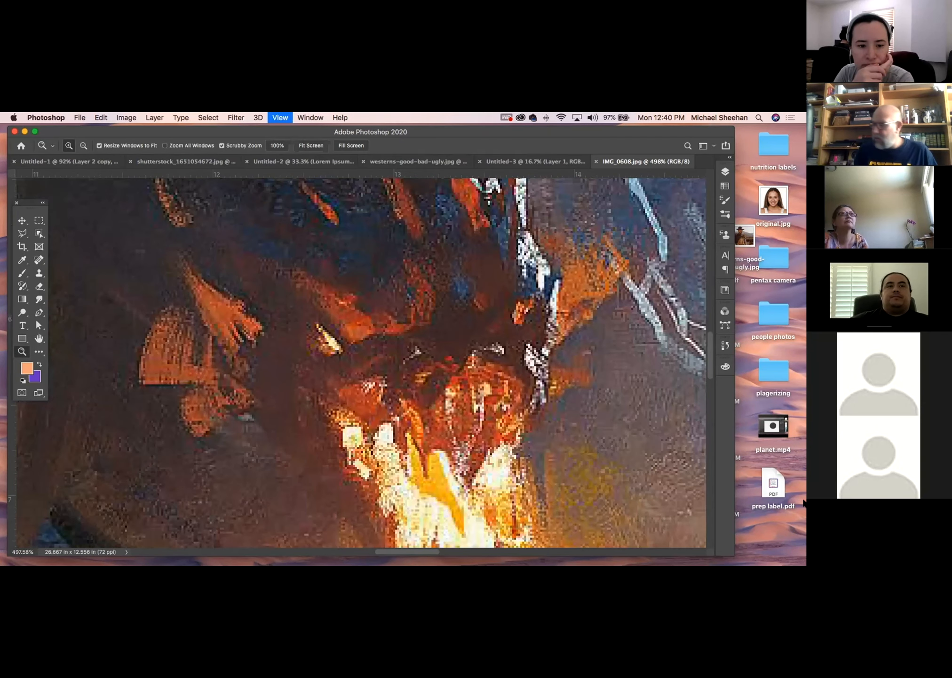
key(super+minus)
key(super+minus)
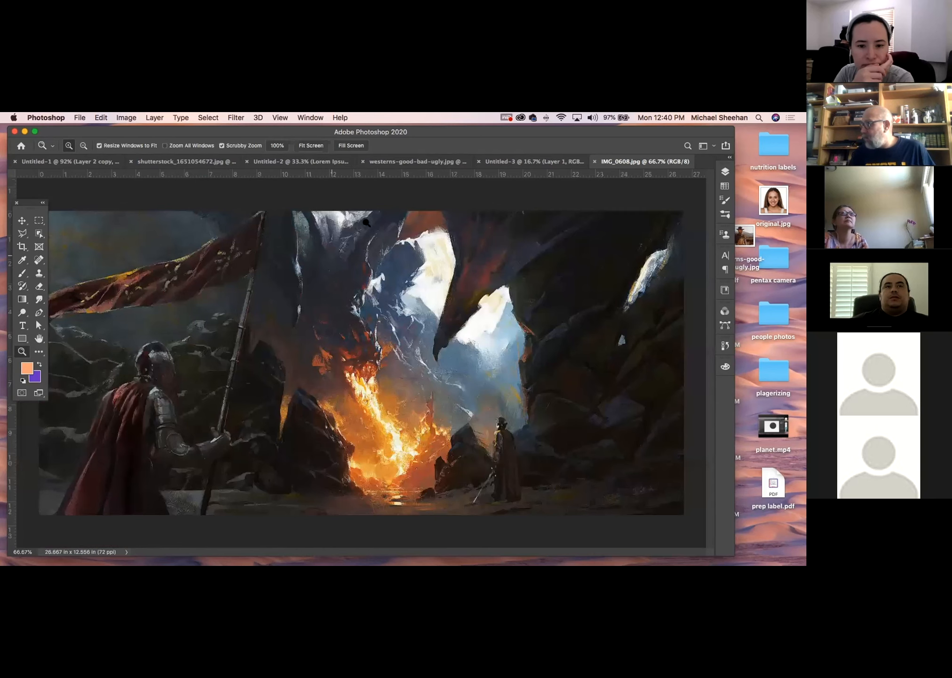
drag(376, 267, 743, 418)
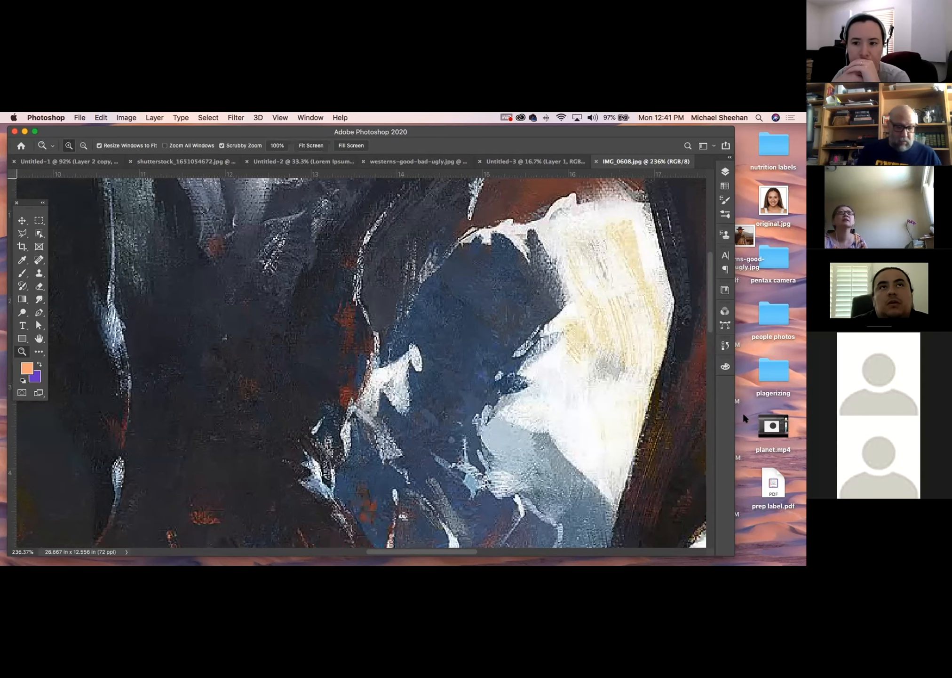
key(super+minus)
key(super+minus)
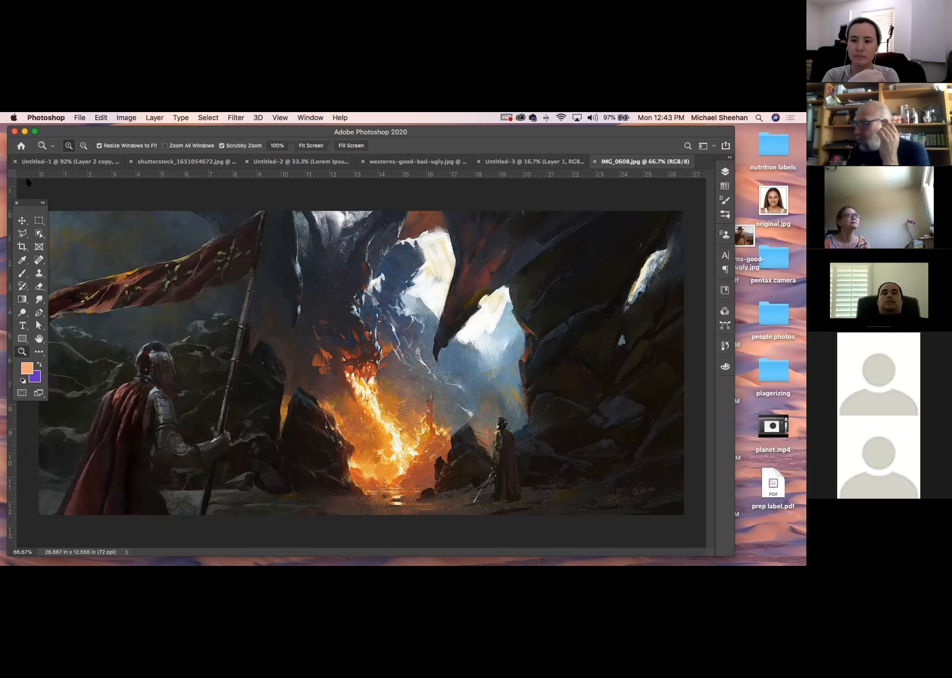
Step: Close the documents shutterstock_1651054672.jpg and westerns-good-bad-ugly.jpg
click(136, 161)
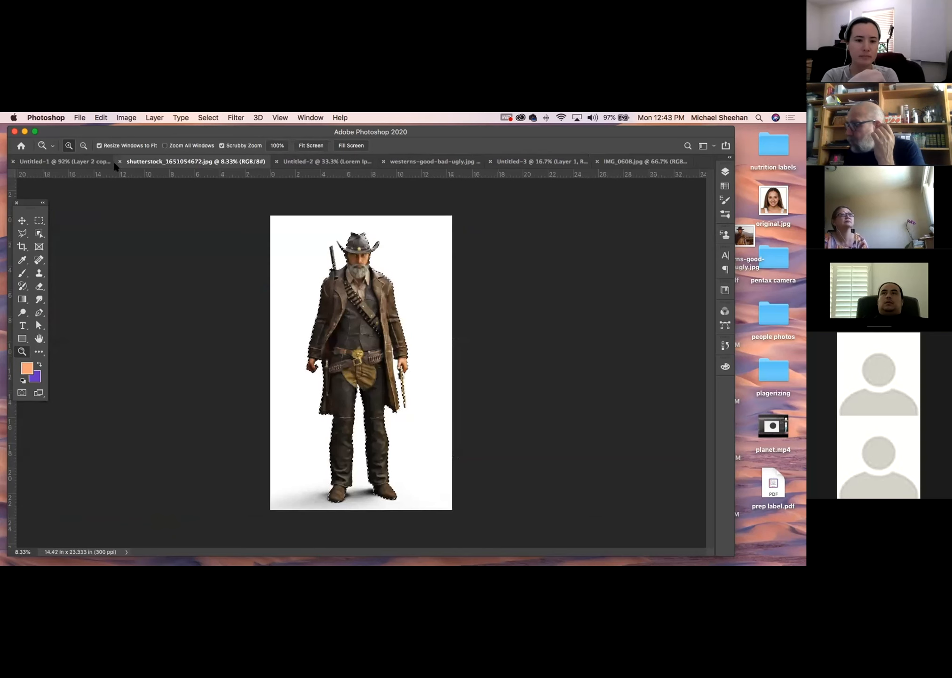
click(119, 161)
click(314, 160)
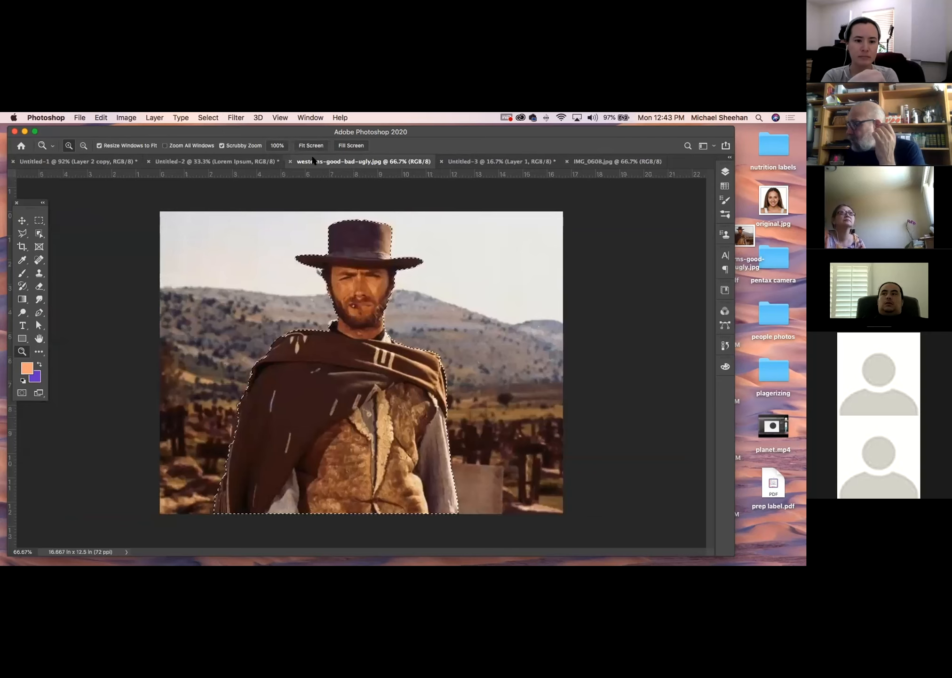
click(289, 161)
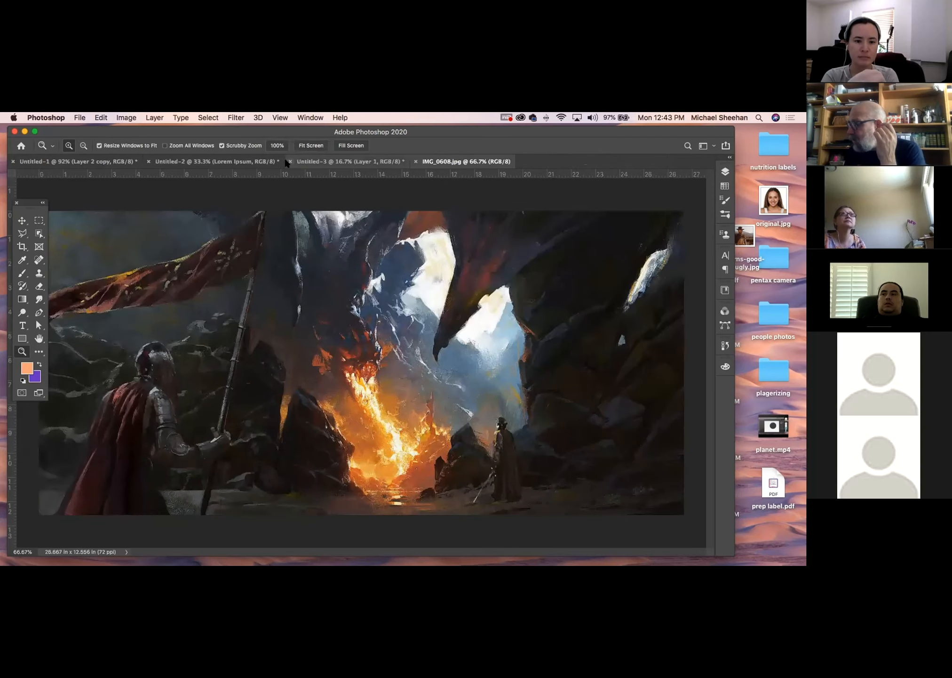
Step: Close Untitled-2 without saving its changes, and close the painting IMG_0608.jpg
click(238, 162)
click(149, 162)
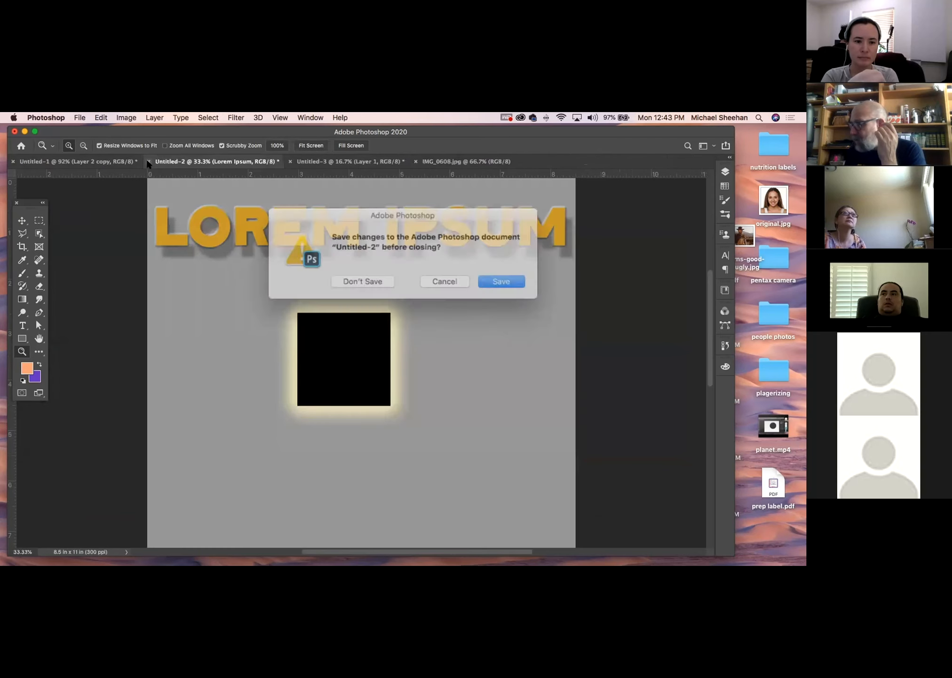
click(370, 276)
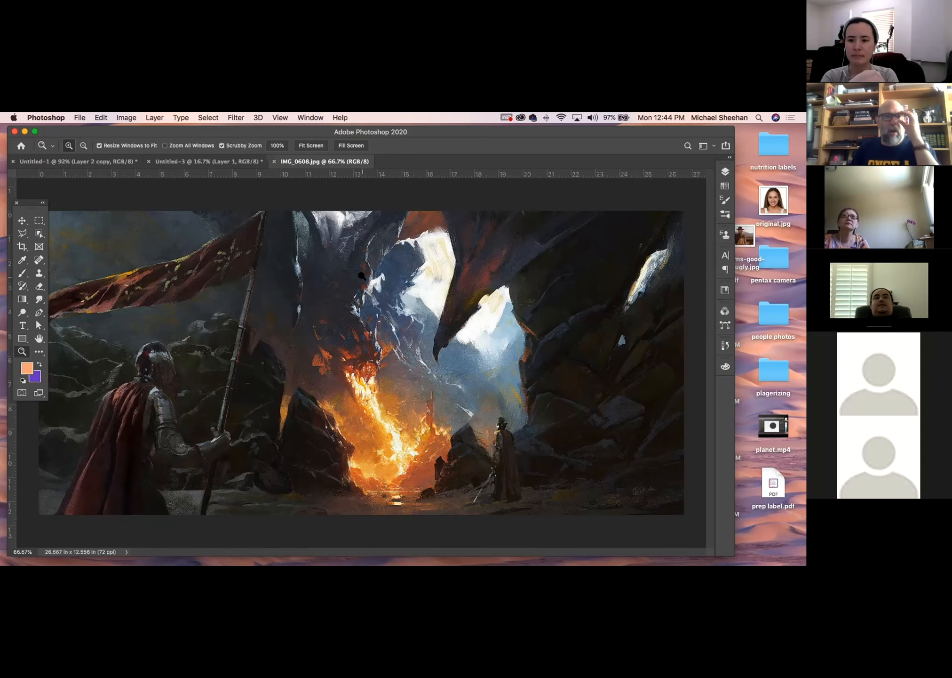
click(273, 161)
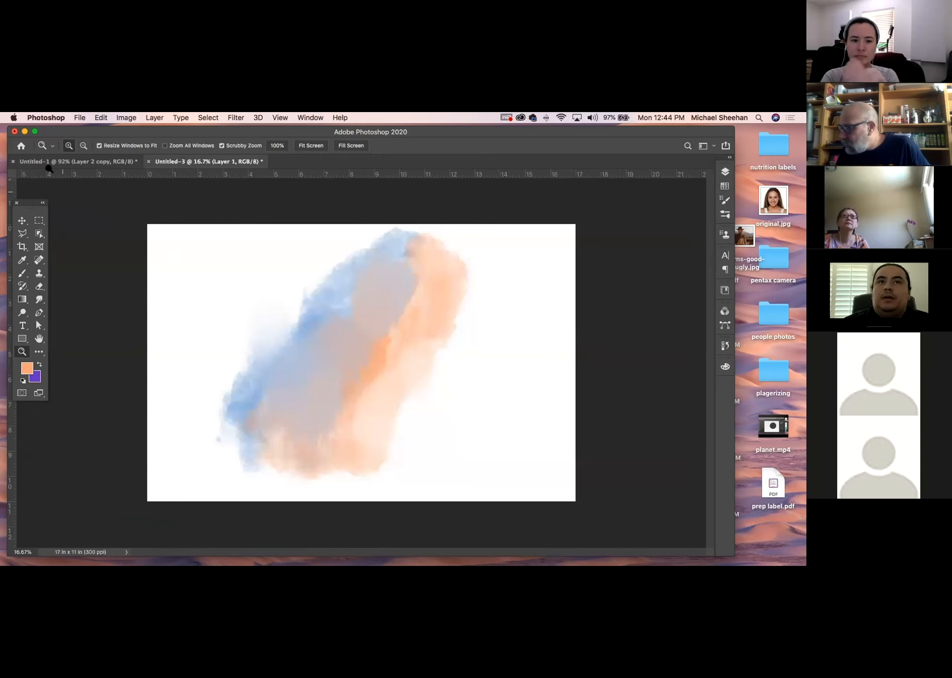
Step: Switch to the cowboy poster Untitled-1, bring the poster into view, and deselect all its layers
click(92, 161)
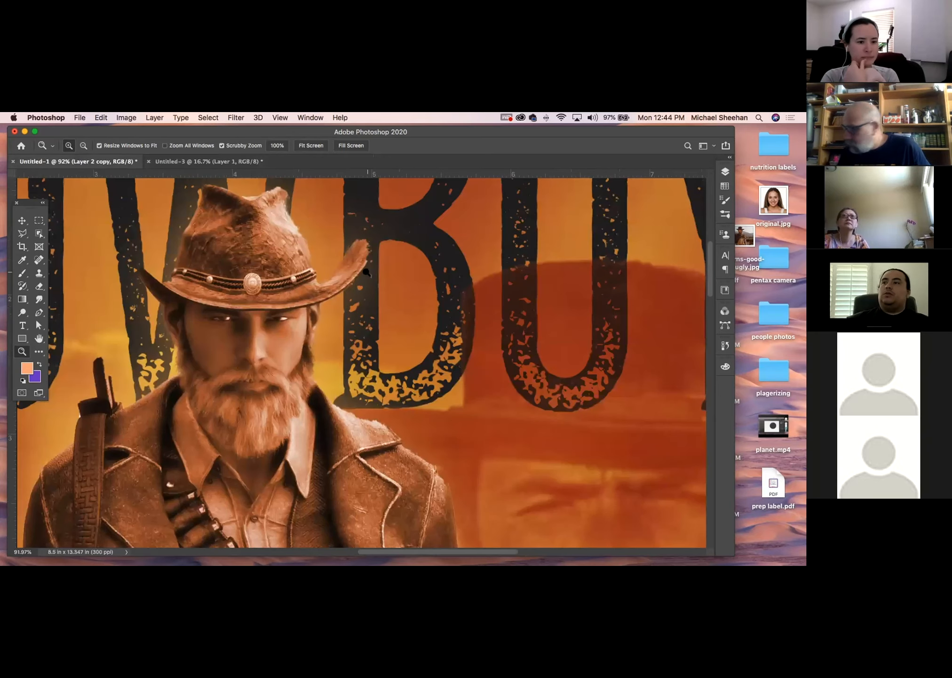
key(super+minus)
key(super+minus)
key(super+minus)
key(super+minus)
key(super+minus)
key(super+minus)
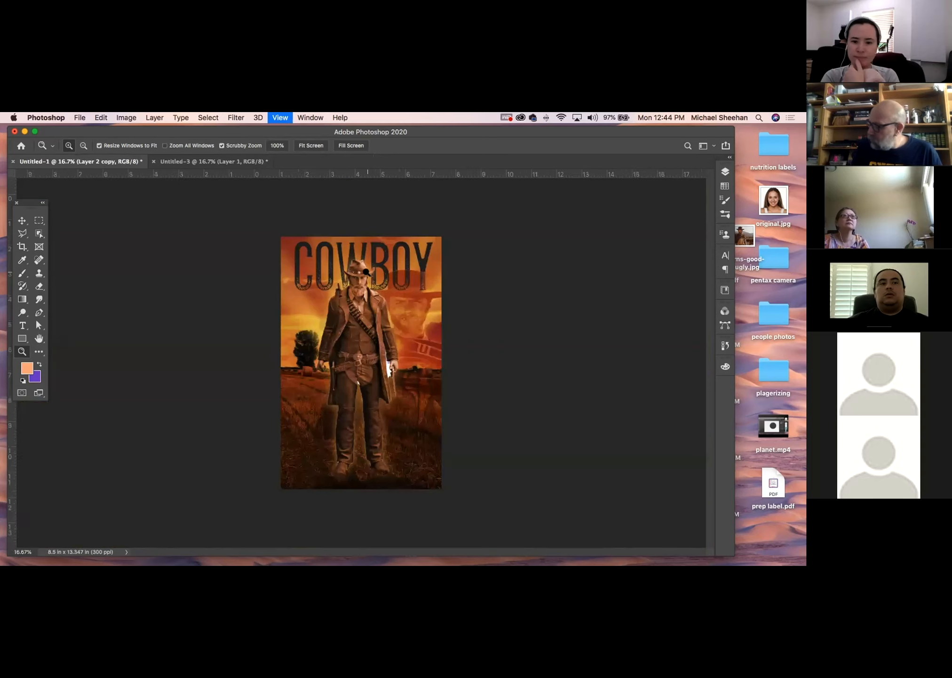
drag(362, 286, 370, 317)
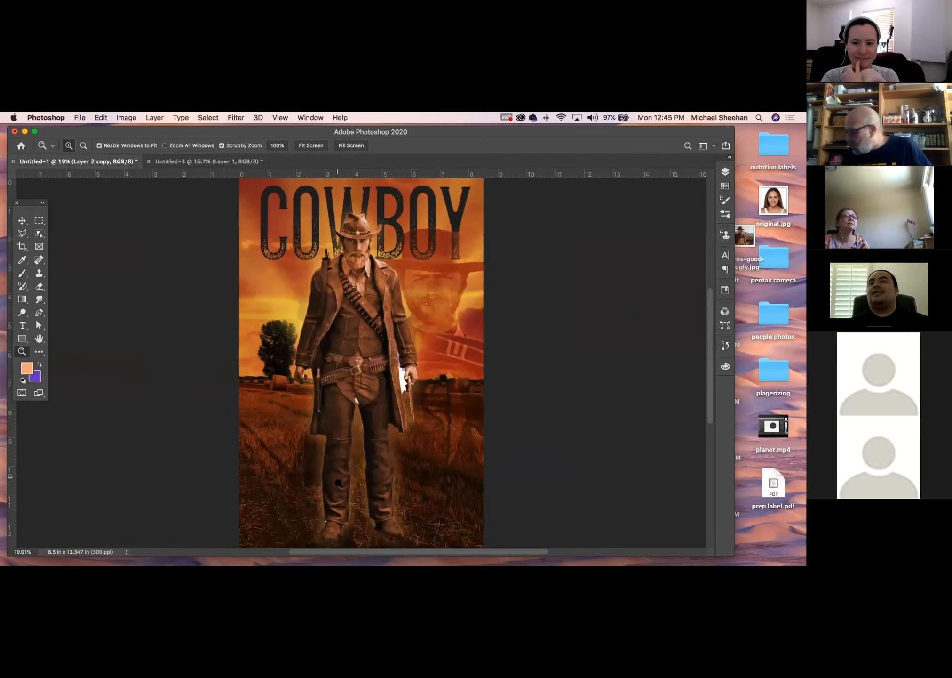
click(23, 221)
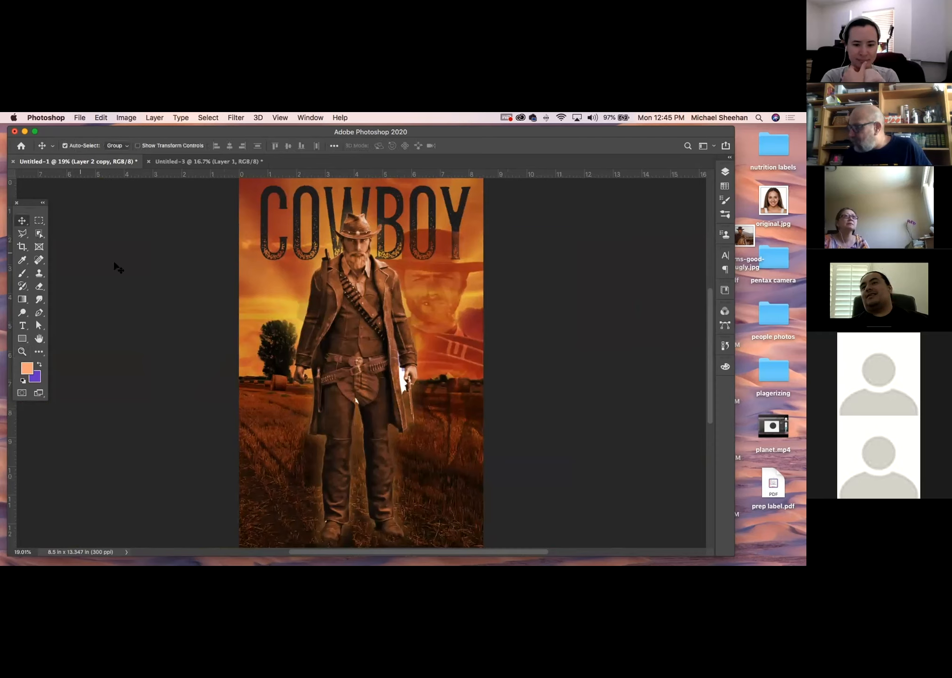
click(115, 265)
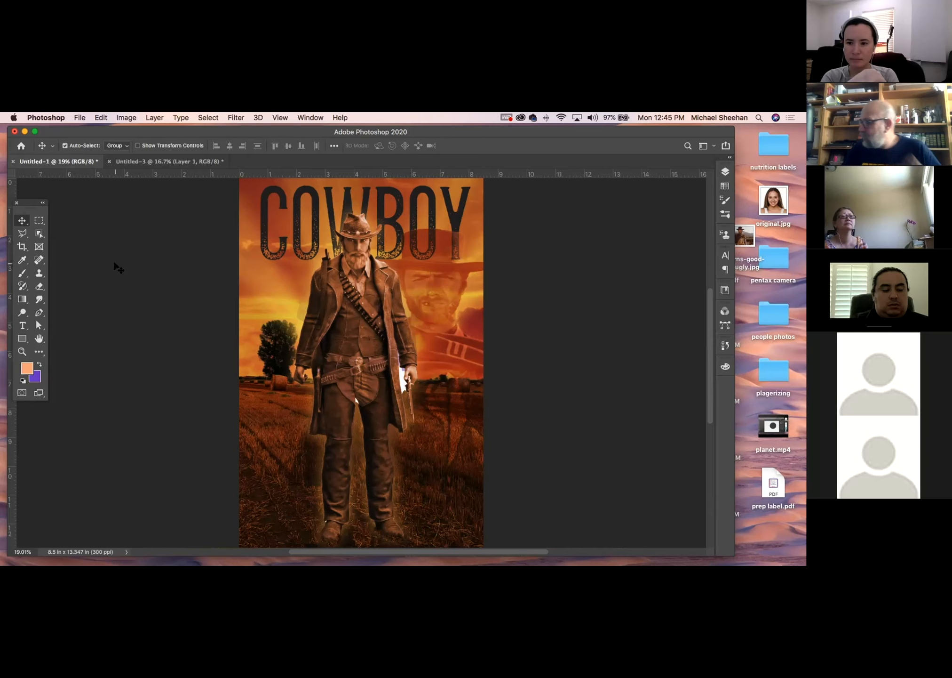
Step: Make the guide layer active and select the entire poster area with a rectangular marquee
click(39, 221)
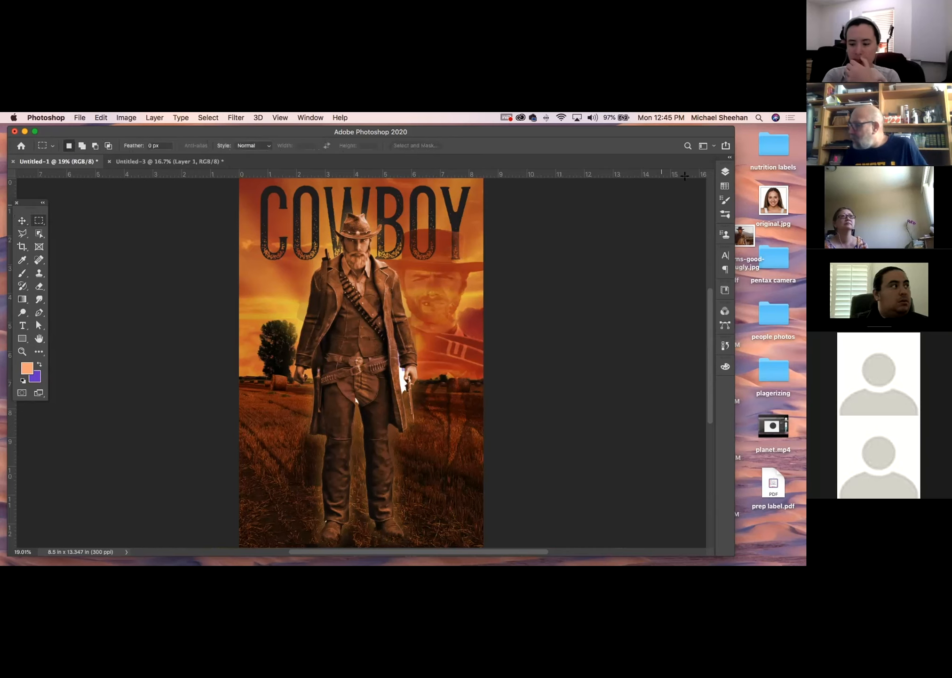
click(725, 171)
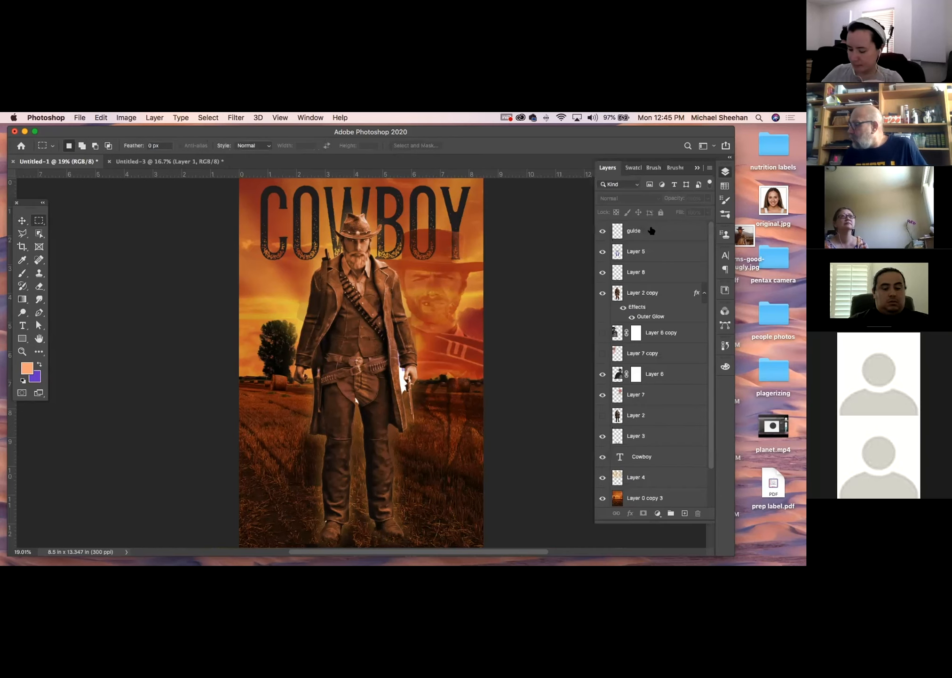
click(652, 231)
key(super+minus)
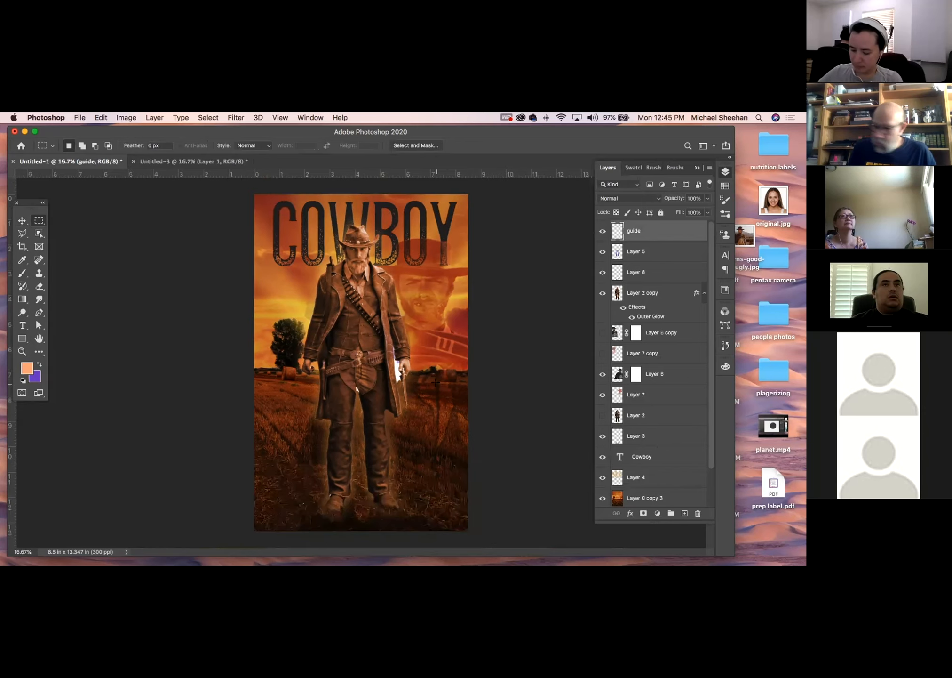
drag(251, 189, 485, 534)
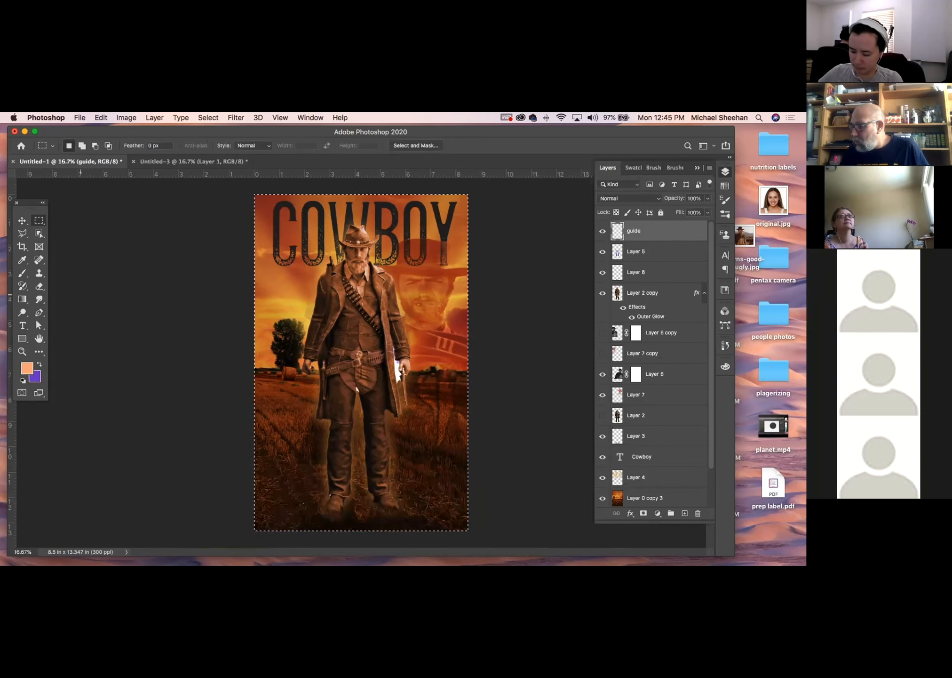
Step: Draw a linear purple-to-transparent gradient from the poster's top edge to the cowboy's thighs, and move the guide layer directly below Layer 6 copy
key(x)
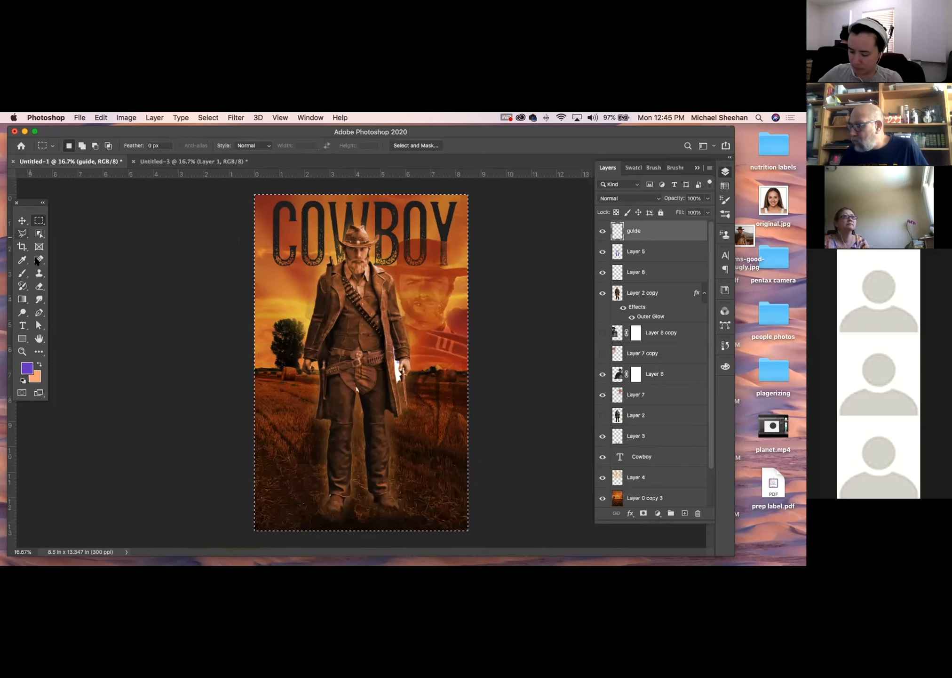
click(23, 299)
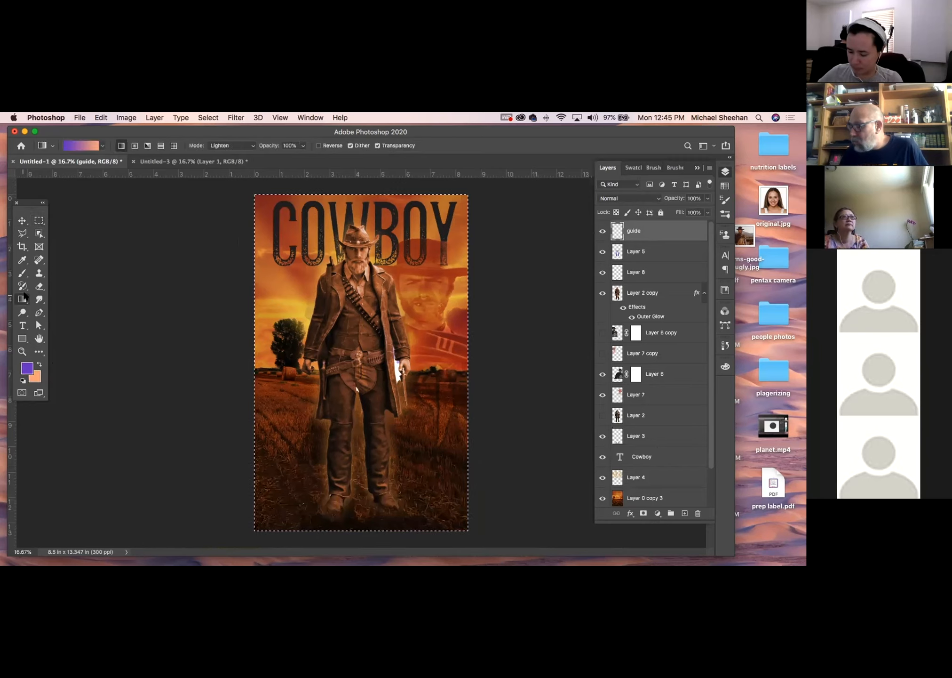
click(102, 146)
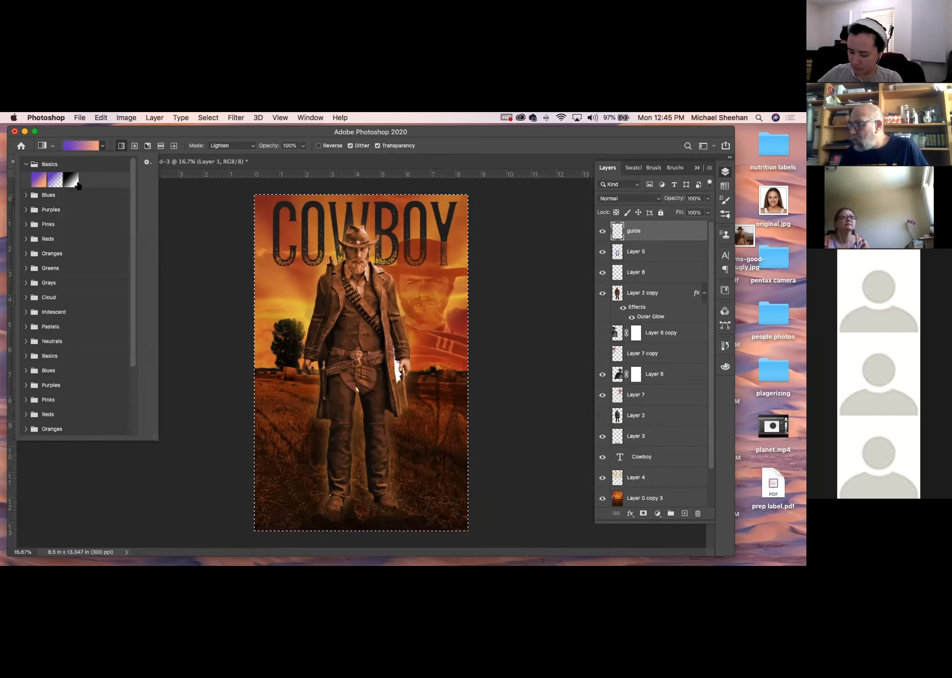
click(55, 180)
key(Return)
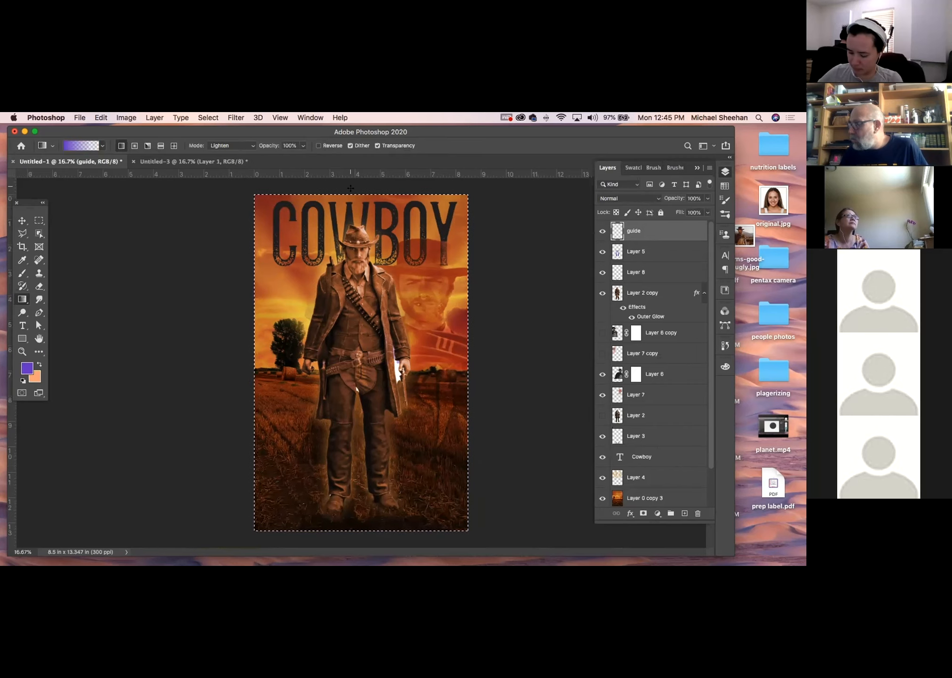
drag(361, 186, 362, 414)
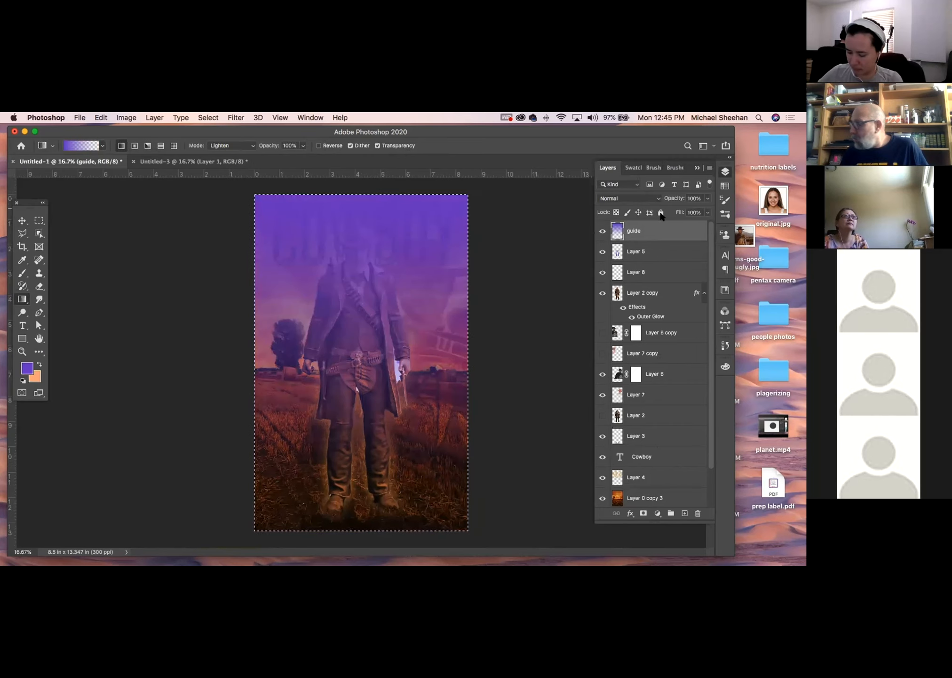
drag(662, 226, 665, 338)
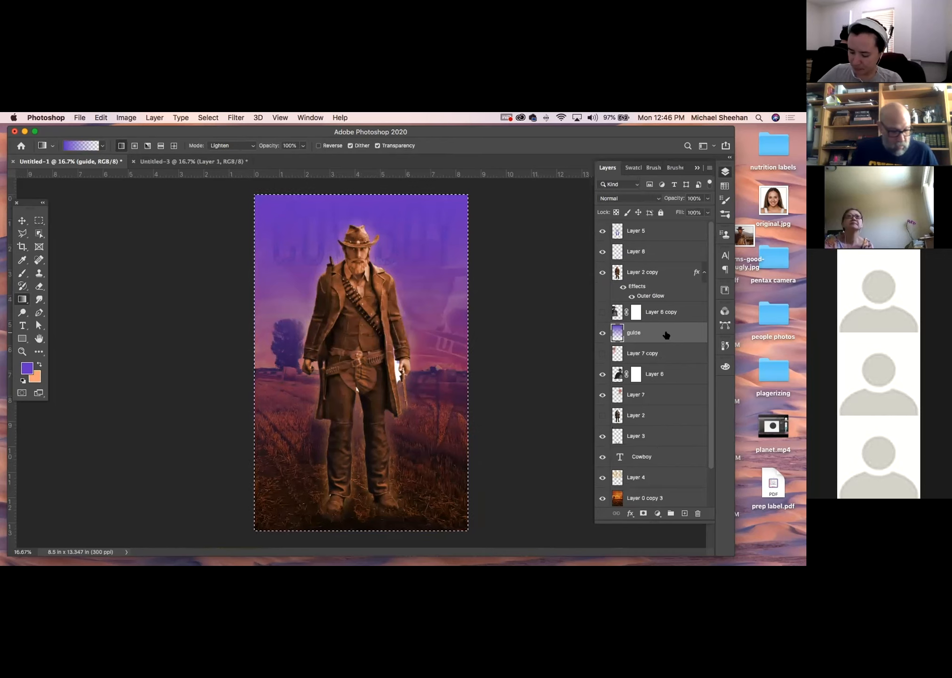
Step: Cycle through the blend modes on the guide layer's gradient and set it to Hard Light
key(v)
key(shift+plus)
key(shift+plus)
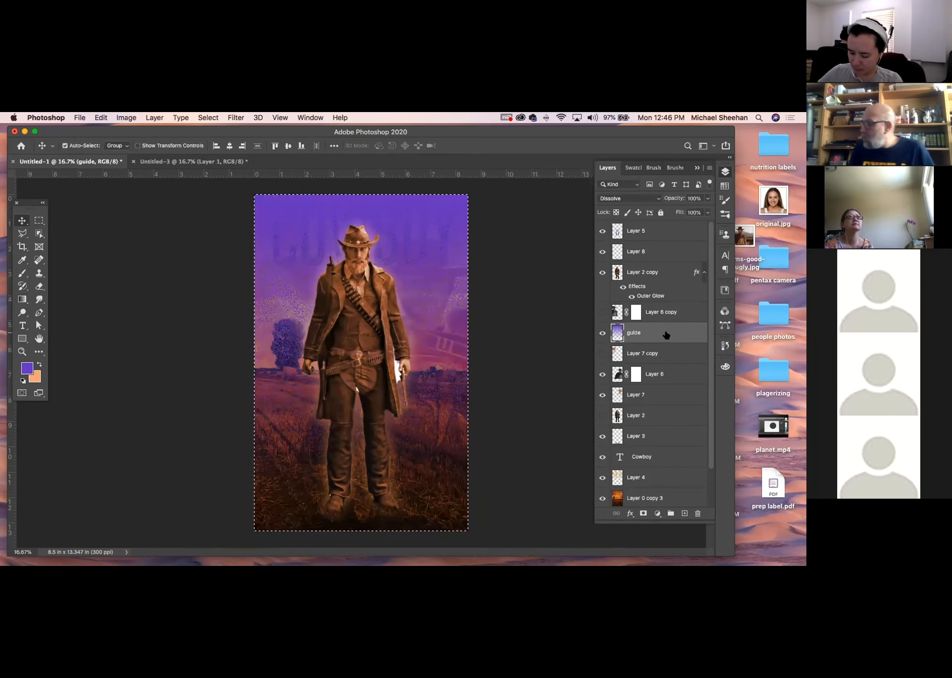
key(shift+plus)
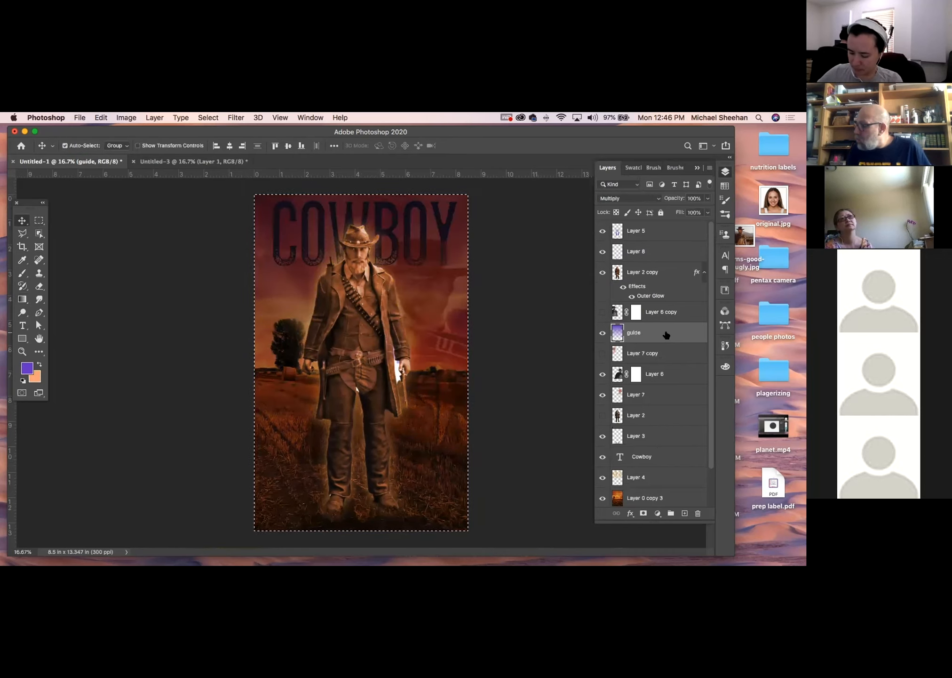
key(shift+plus)
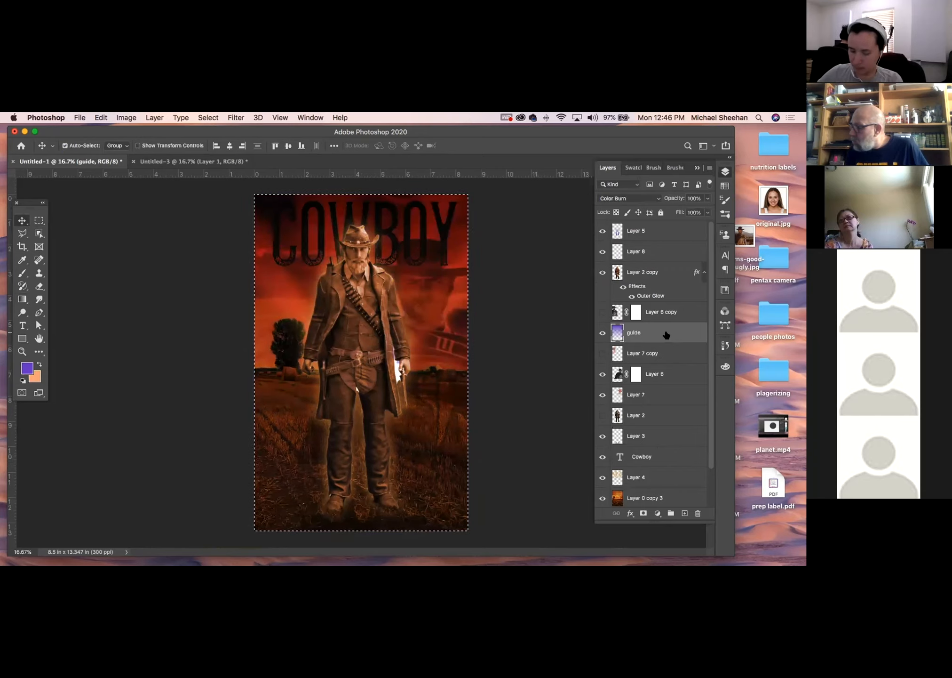
key(shift+plus)
key(shift+plus)
key(shift+plus)
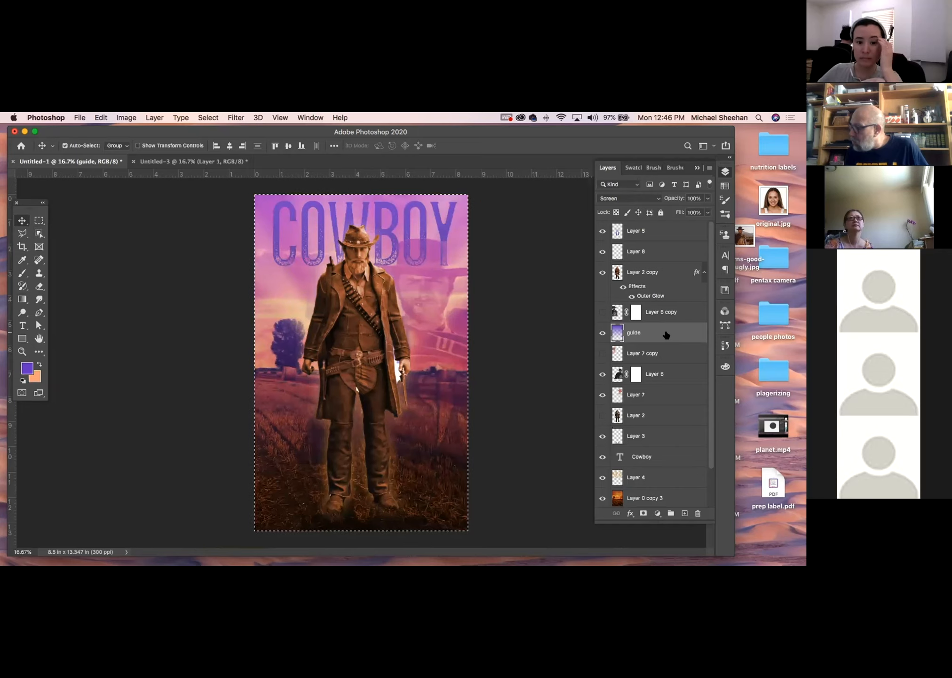
key(shift+plus)
key(shift+plus)
key(shift+plus)
key(shift+plus)
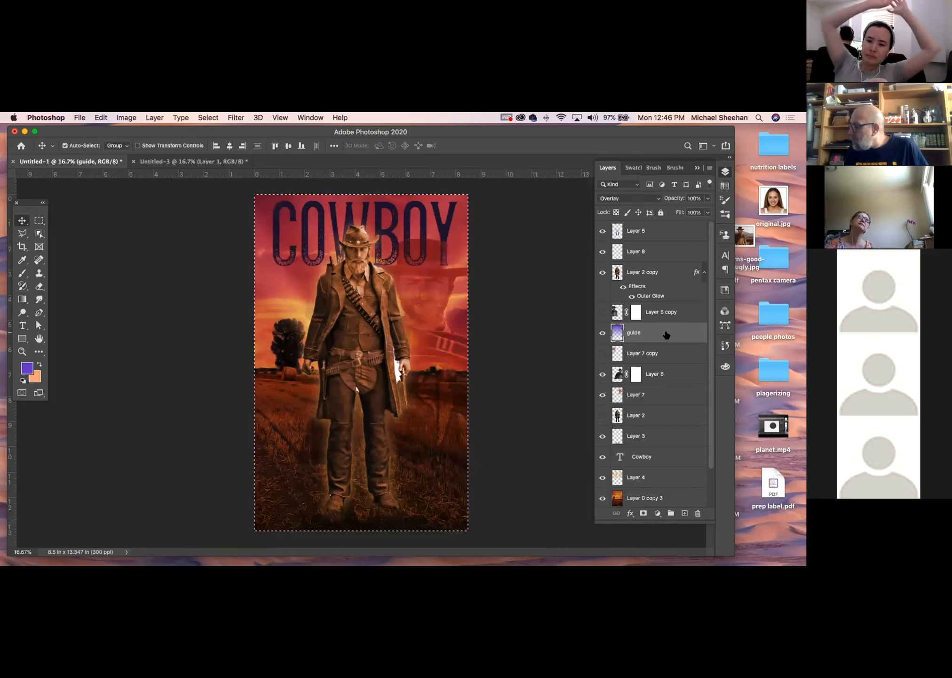
key(shift+plus)
key(shift+plus)
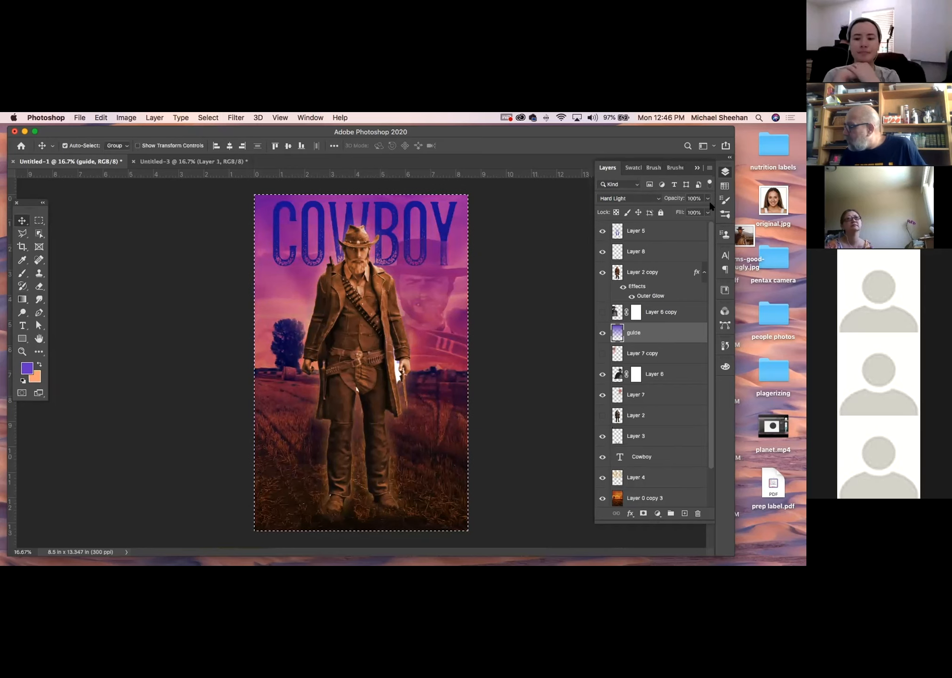
Step: Clear the selection and reduce the guide layer's opacity to 53%
key(super+d)
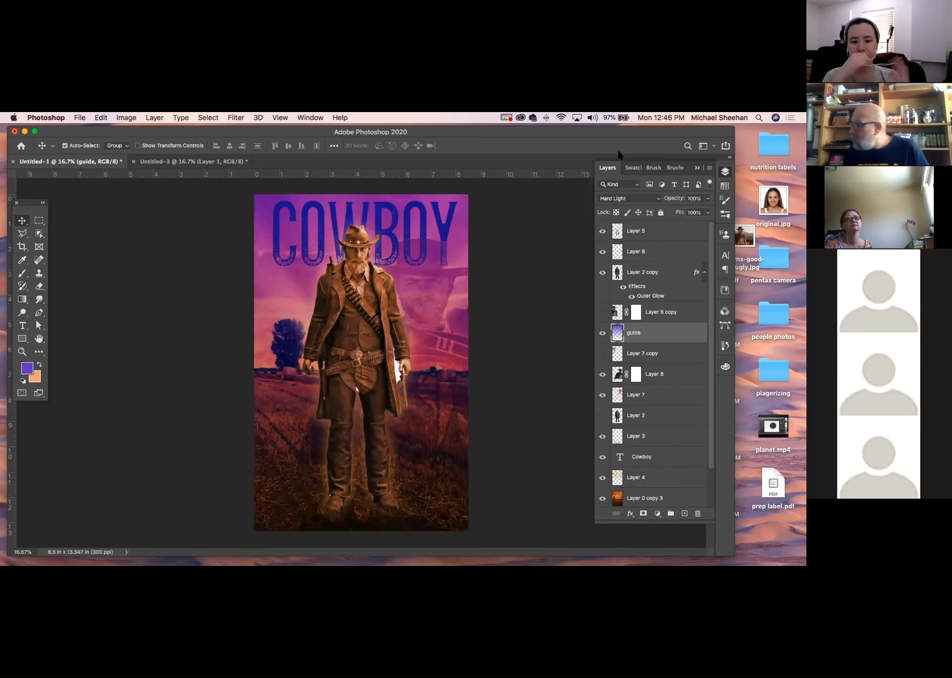
click(708, 198)
drag(709, 210, 685, 210)
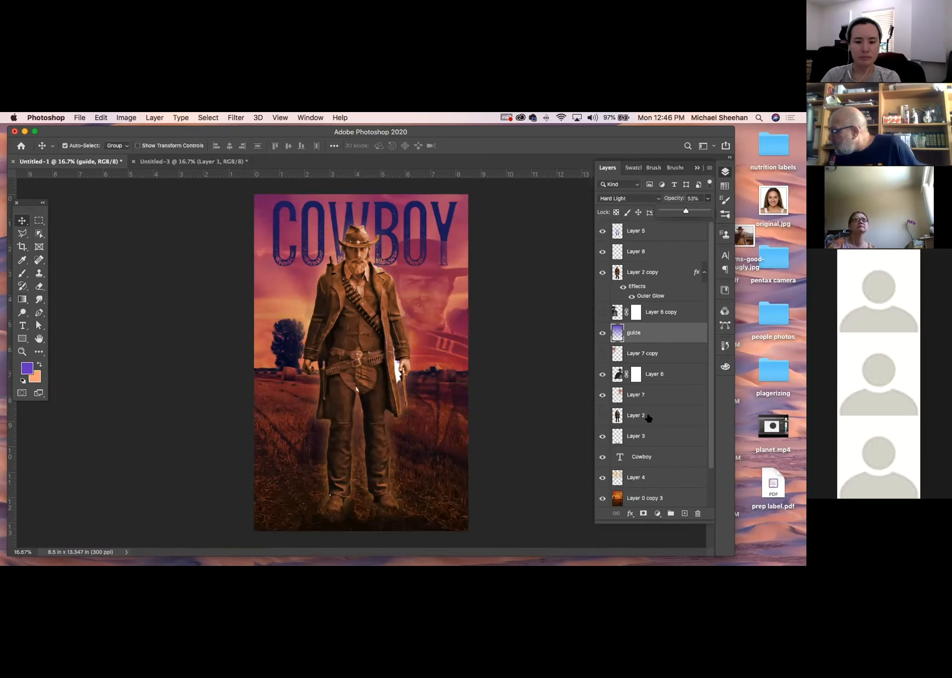
Step: Move the Cowboy text layer above the guide gradient but directly below Layer 2 copy, then deselect all layers
drag(654, 457, 672, 249)
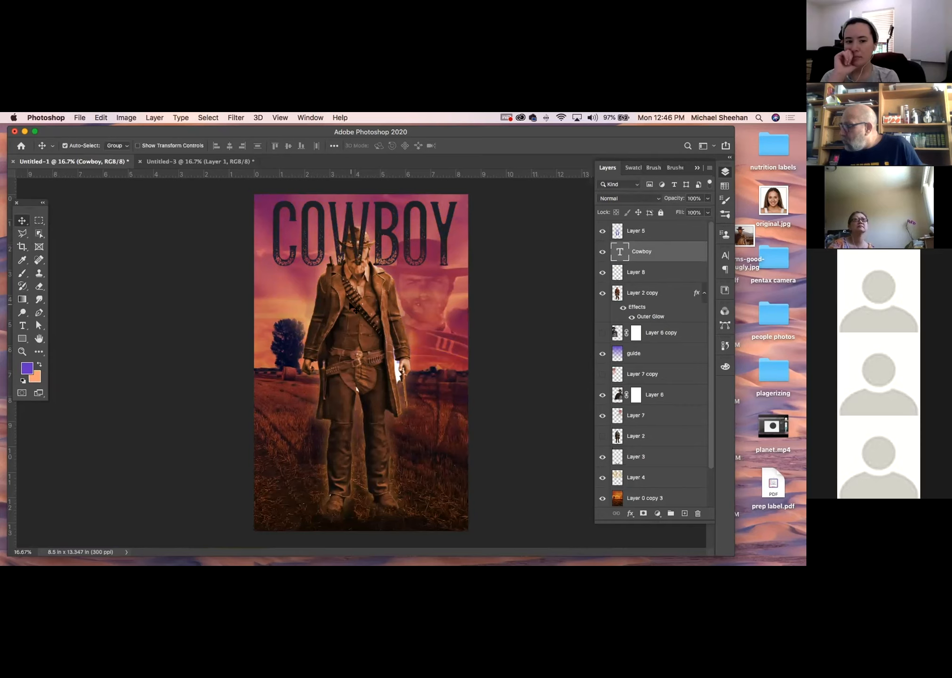
drag(661, 251, 659, 321)
click(197, 275)
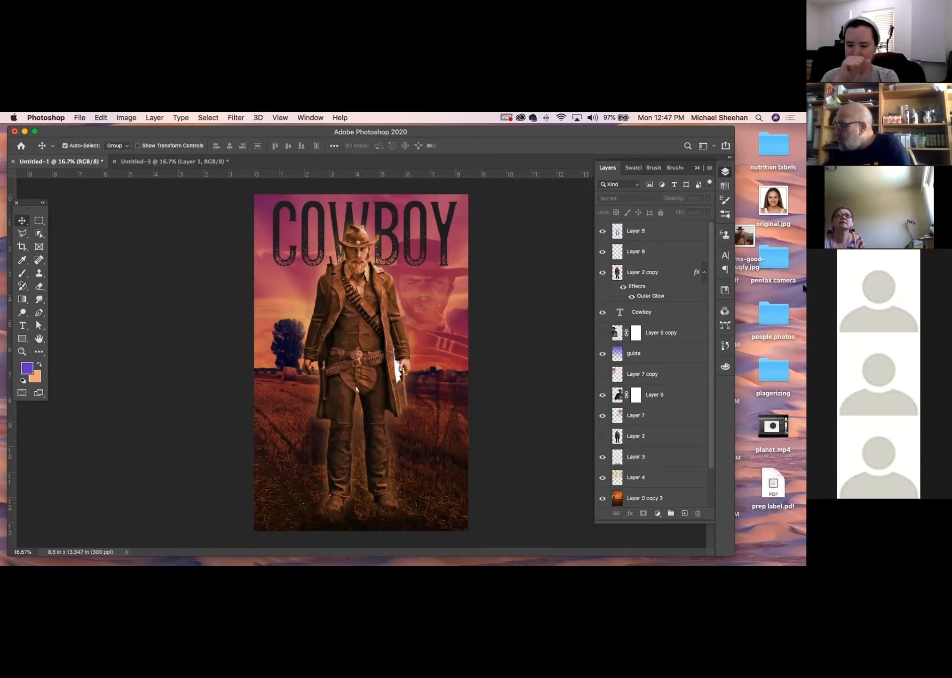
Step: Add a new layer above Layer 5 and reduce the Brush tool's size to 90
click(675, 236)
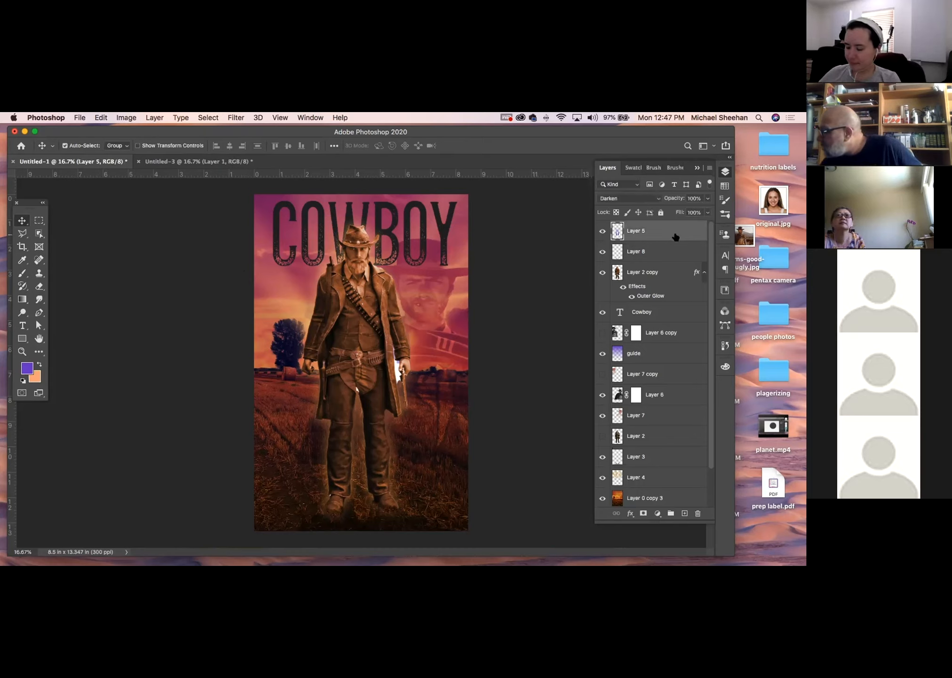
click(684, 513)
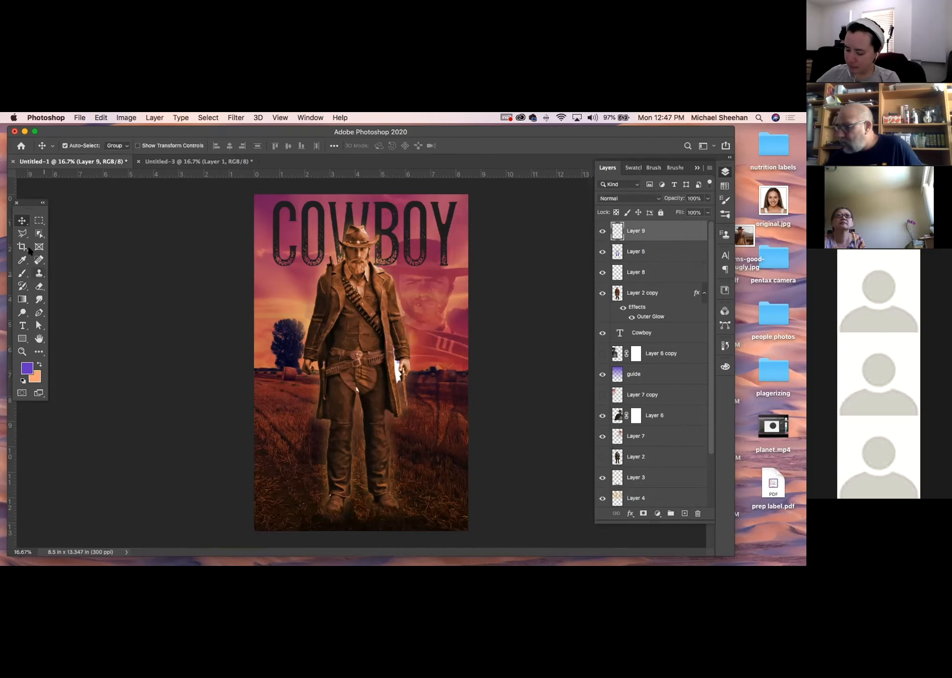
click(22, 274)
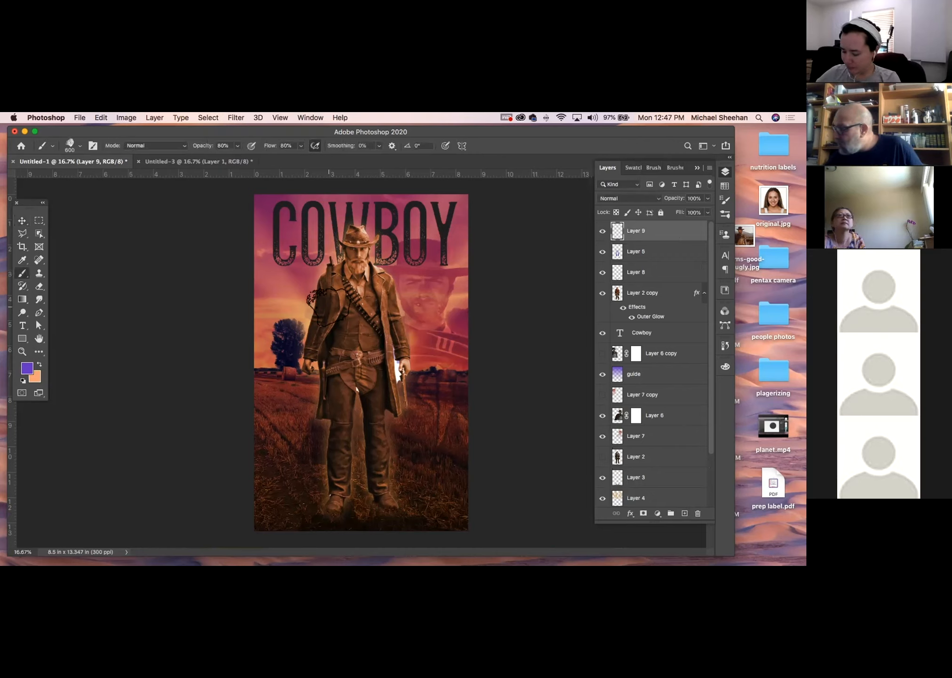
key(bracketleft)
key(bracketleft)
key(bracketleft)
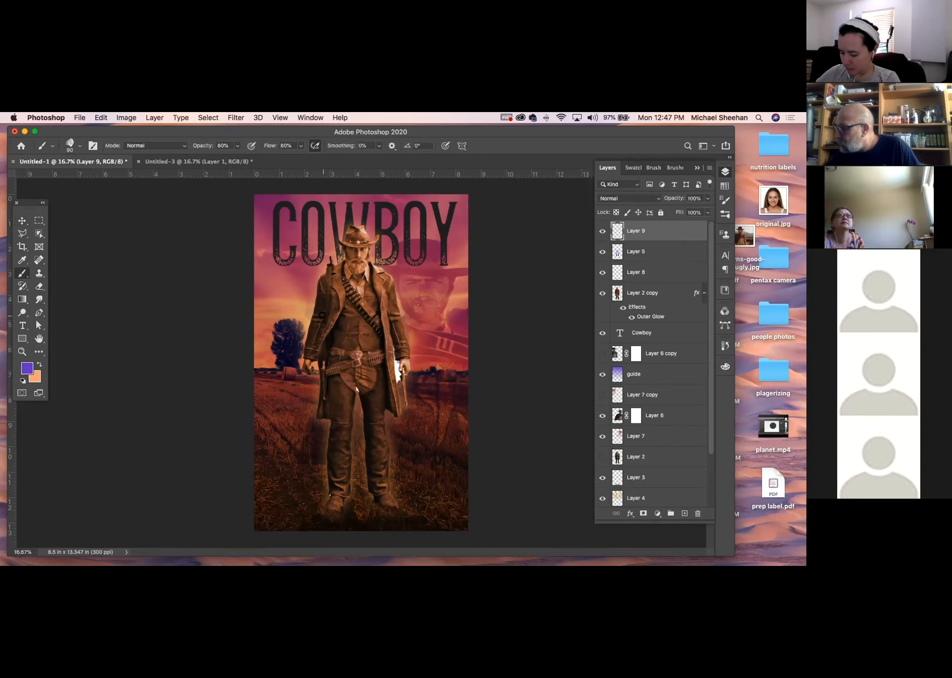
Step: Set the new top layer's blend mode to Darken, keeping the Brush tool active
click(23, 351)
mouse_move(358, 351)
mouse_down()
mouse_move(404, 350)
mouse_move(372, 351)
mouse_up()
click(23, 274)
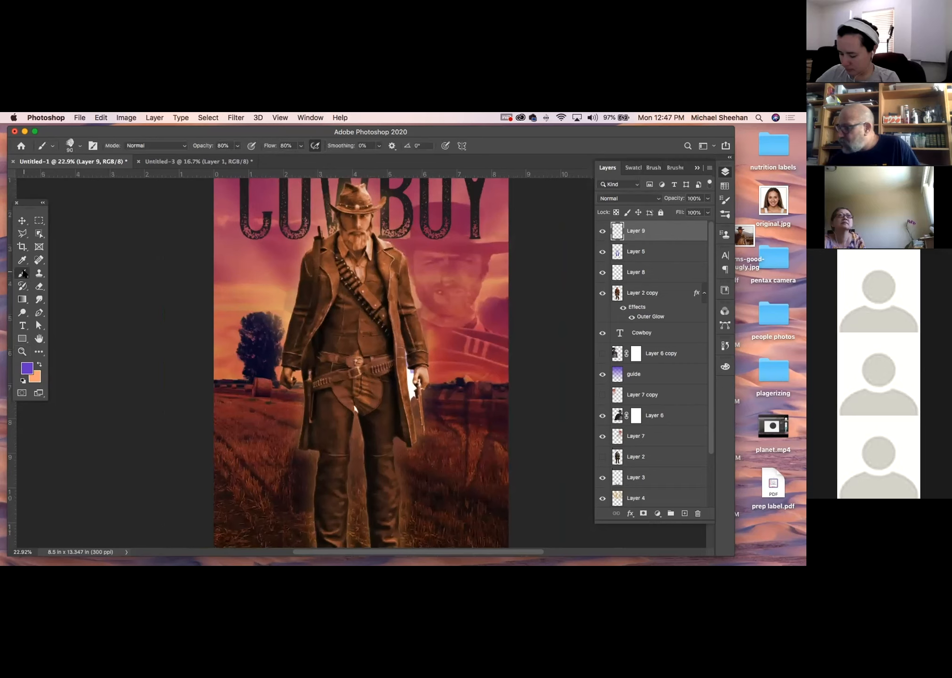
click(629, 198)
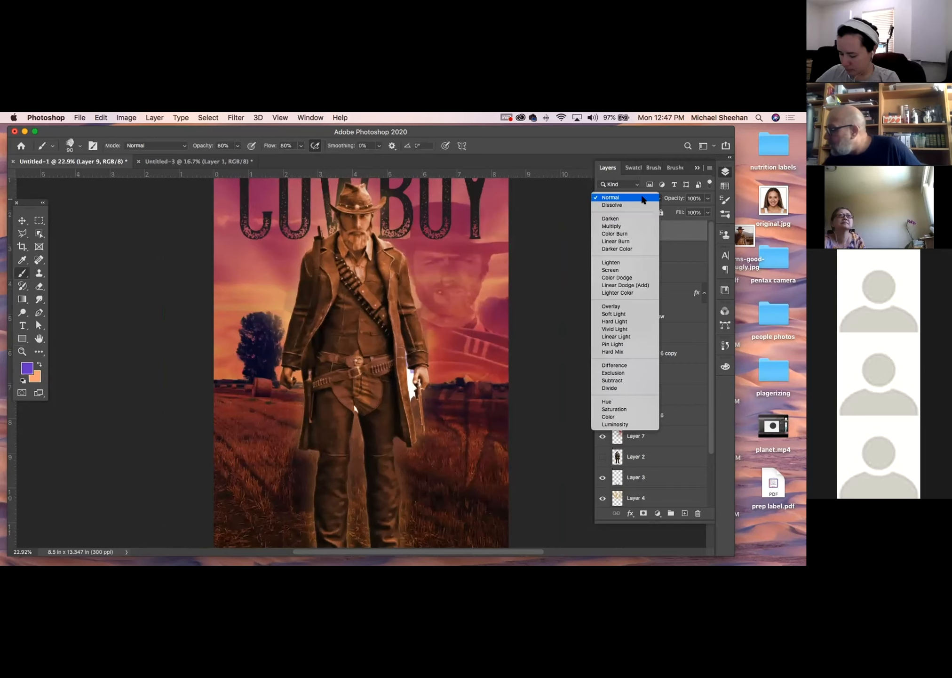
click(626, 226)
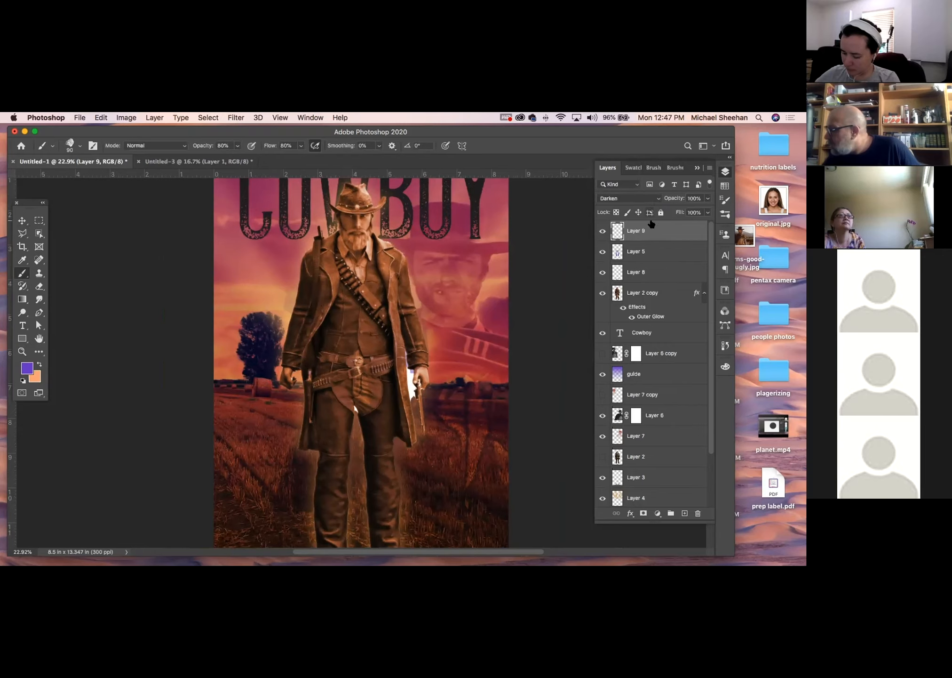
Step: Try Multiply, Darker Color and Color Dodge as the blend mode of Layer 9 with the Move tool active
click(647, 201)
click(645, 206)
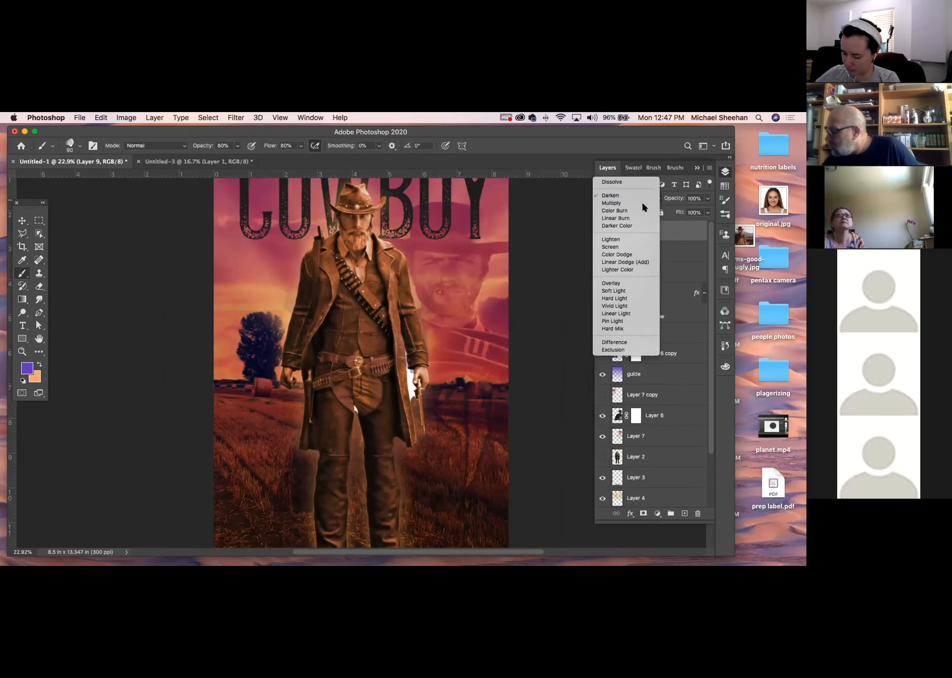
key(v)
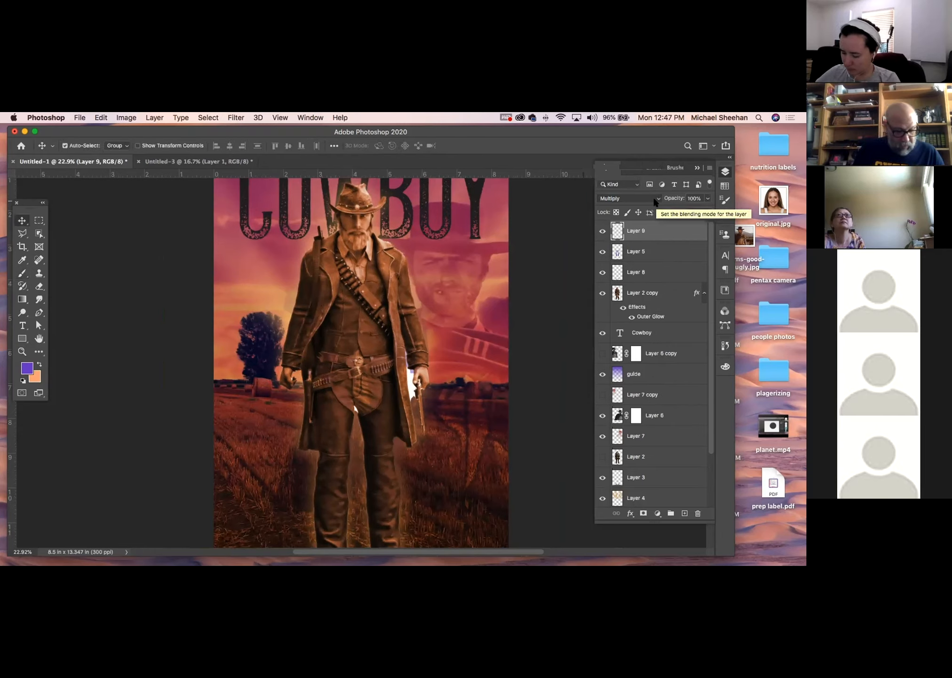
key(shift+equal)
key(shift+equal)
key(shift+equal)
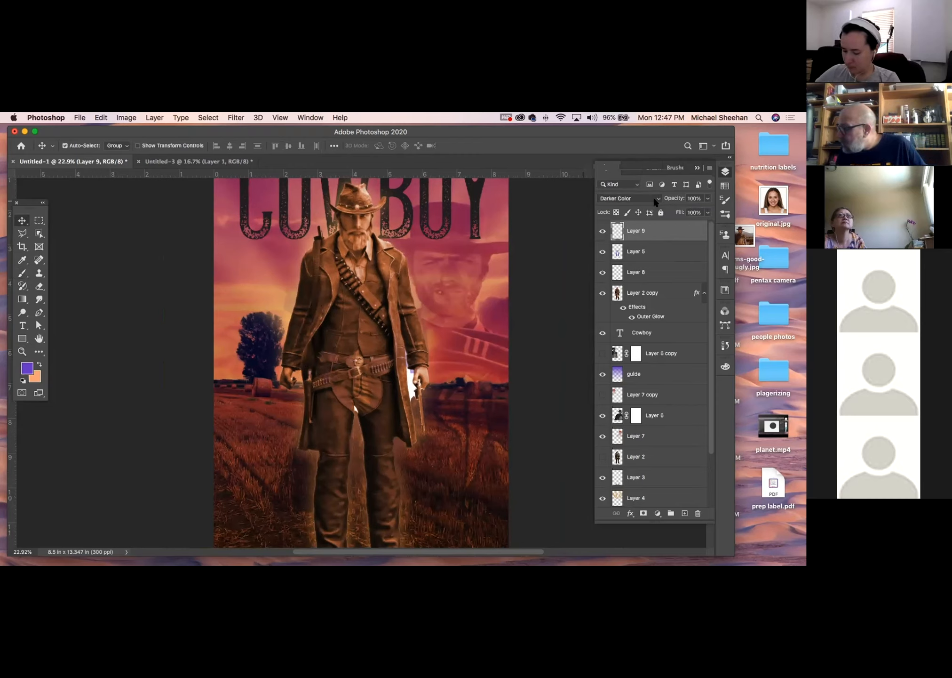
key(shift+equal)
key(shift+equal)
key(shift+equal)
key(shift+equal)
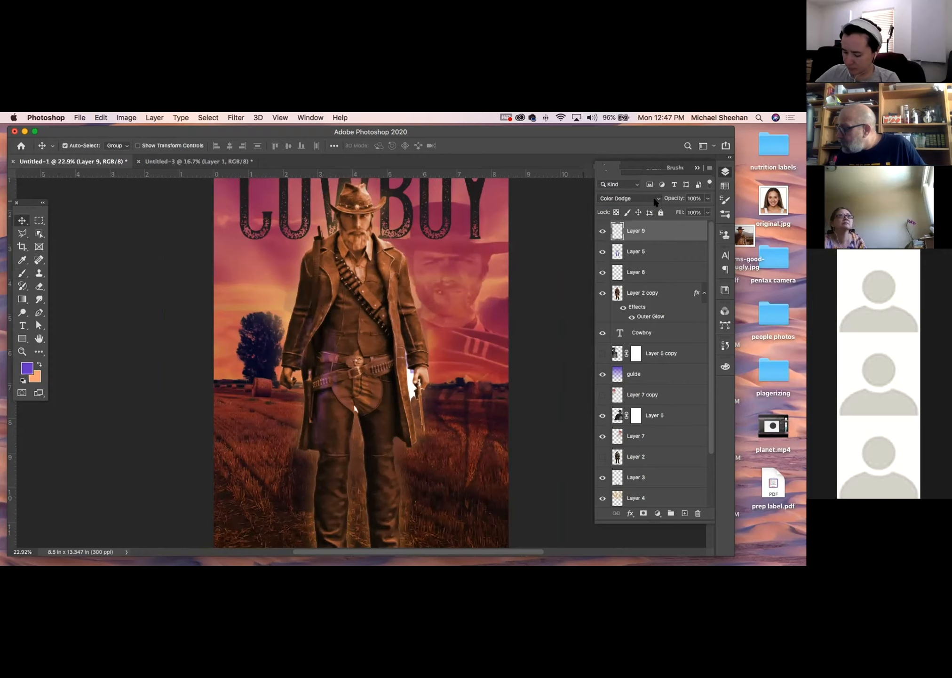
key(shift+minus)
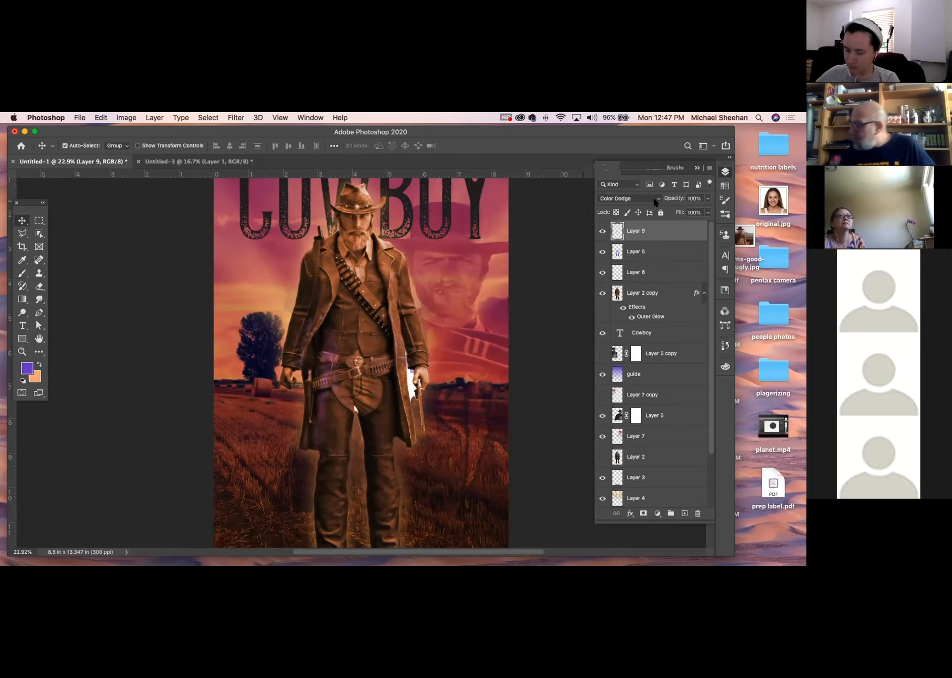
Step: Reselect Layer 9 and compare the poster with that layer hidden and shown
click(292, 349)
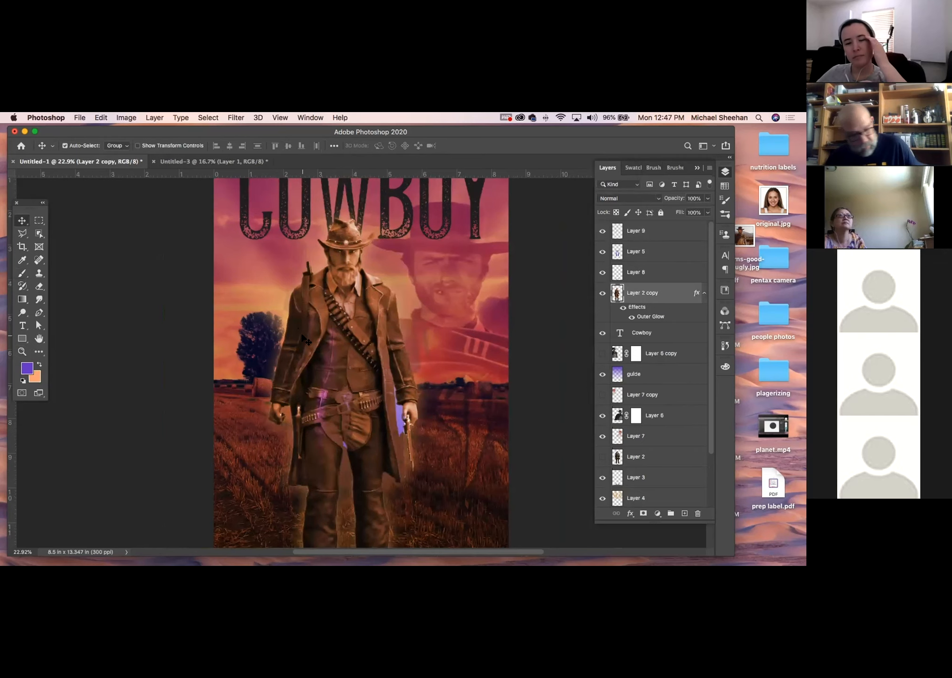
click(652, 229)
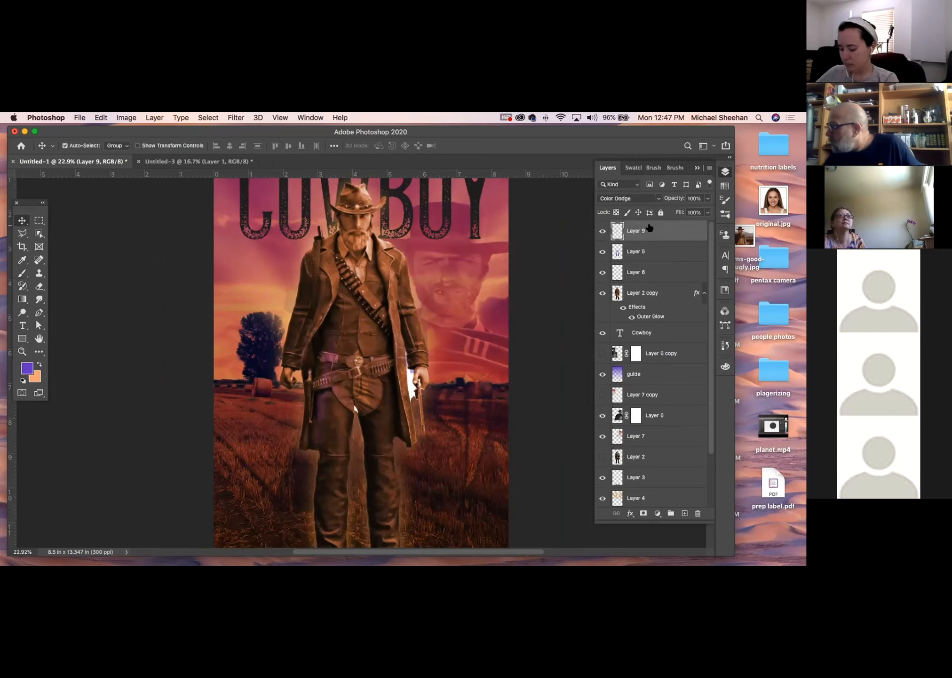
click(603, 231)
click(602, 231)
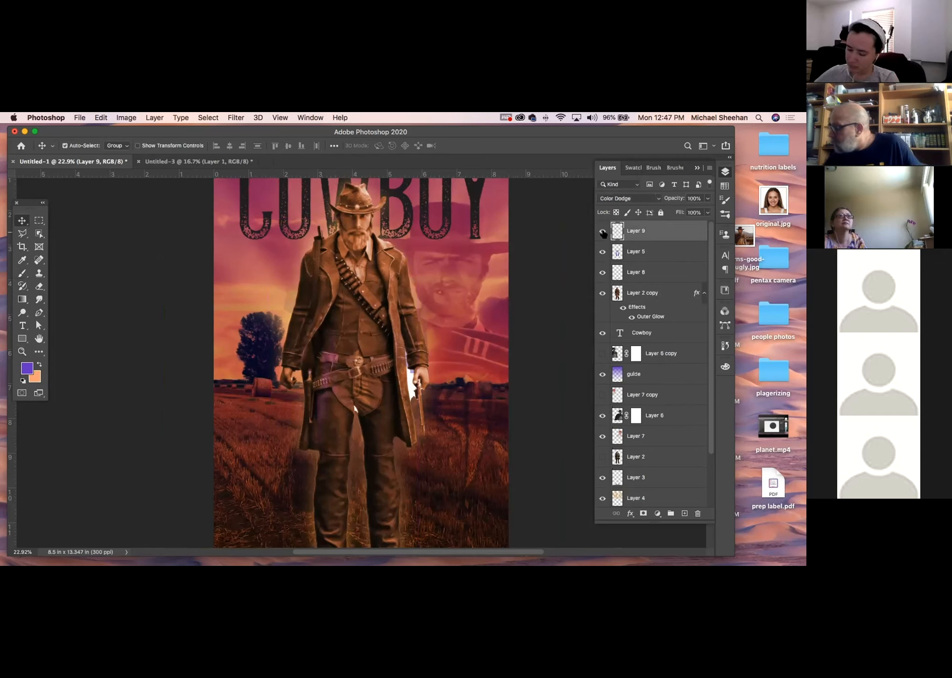
click(22, 274)
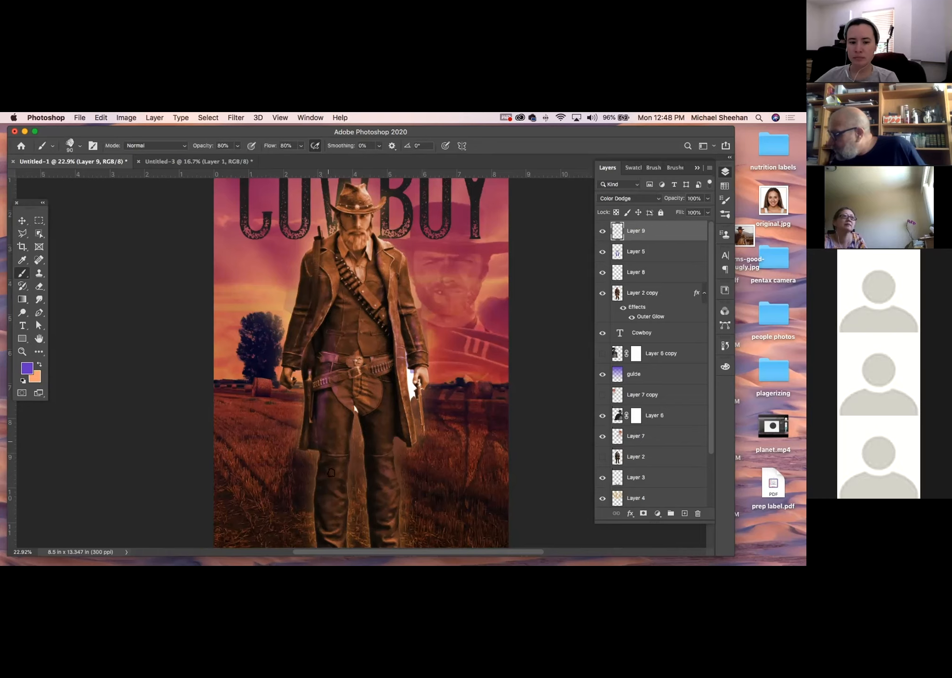
click(40, 300)
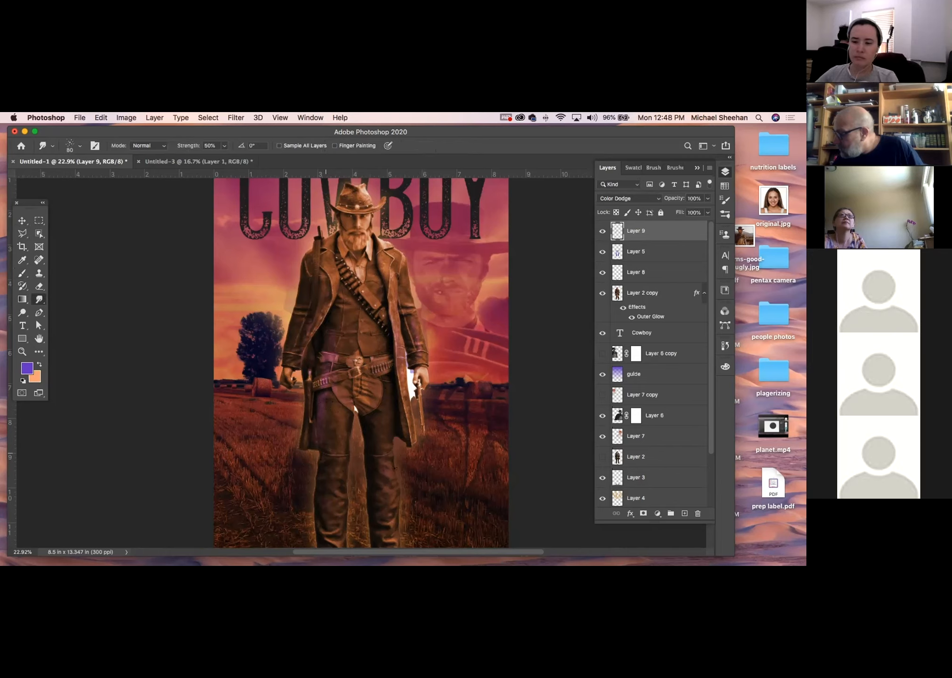
Step: With the Move tool active, cycle Layer 9 through the blend modes and settle on Hue
click(22, 221)
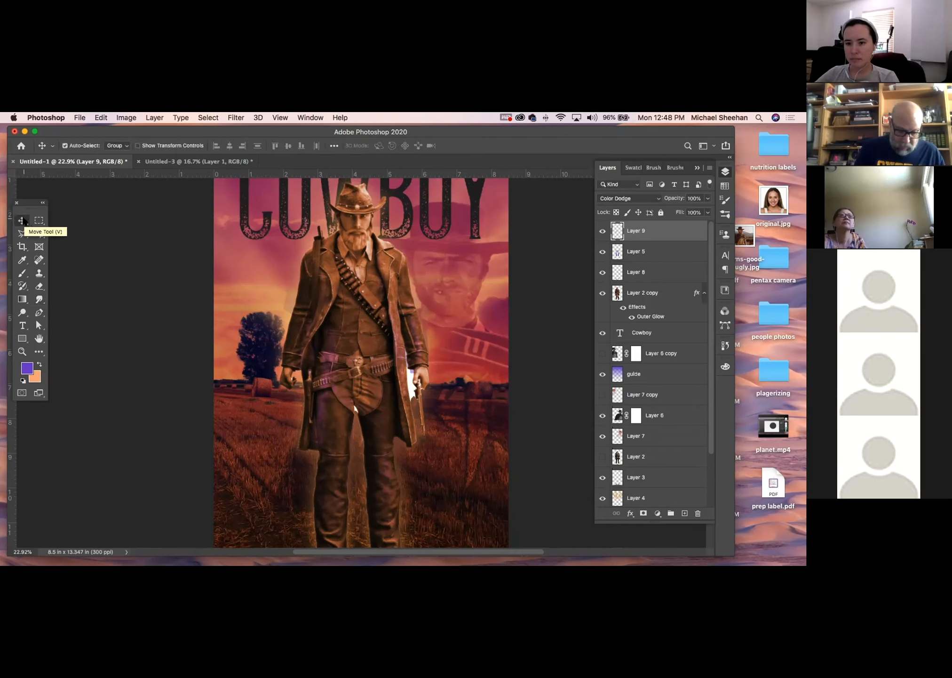
key(shift+plus)
key(shift+plus)
key(shift+plus)
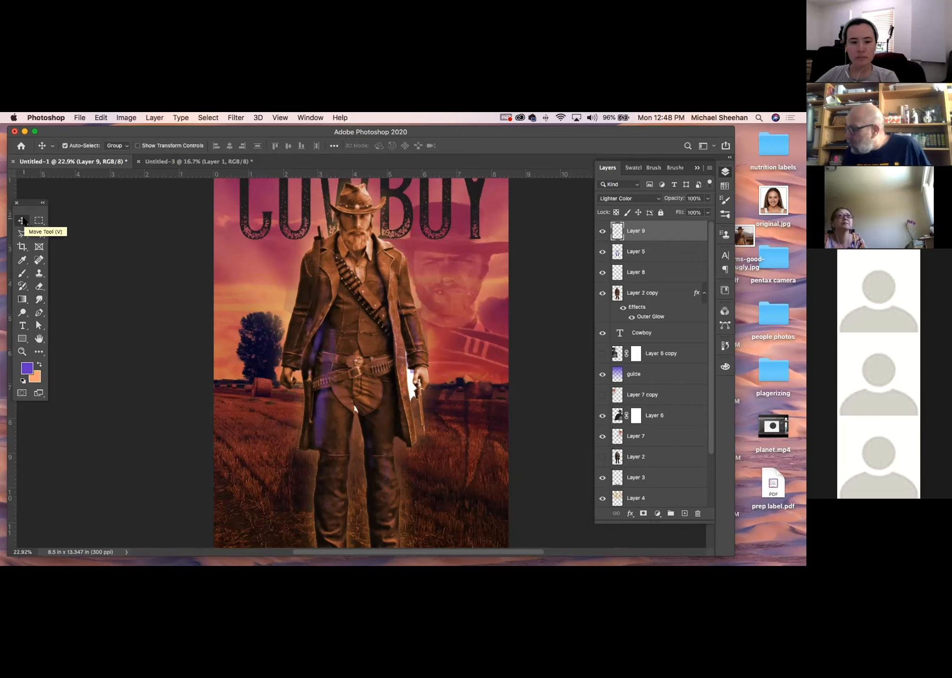
key(shift+plus)
key(shift+plus)
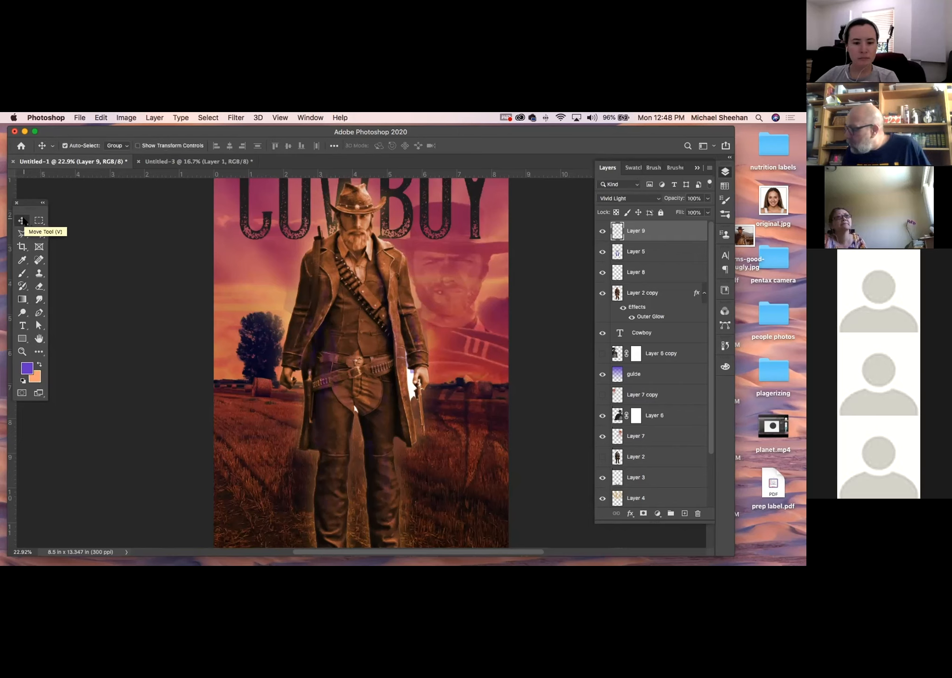
key(shift+plus)
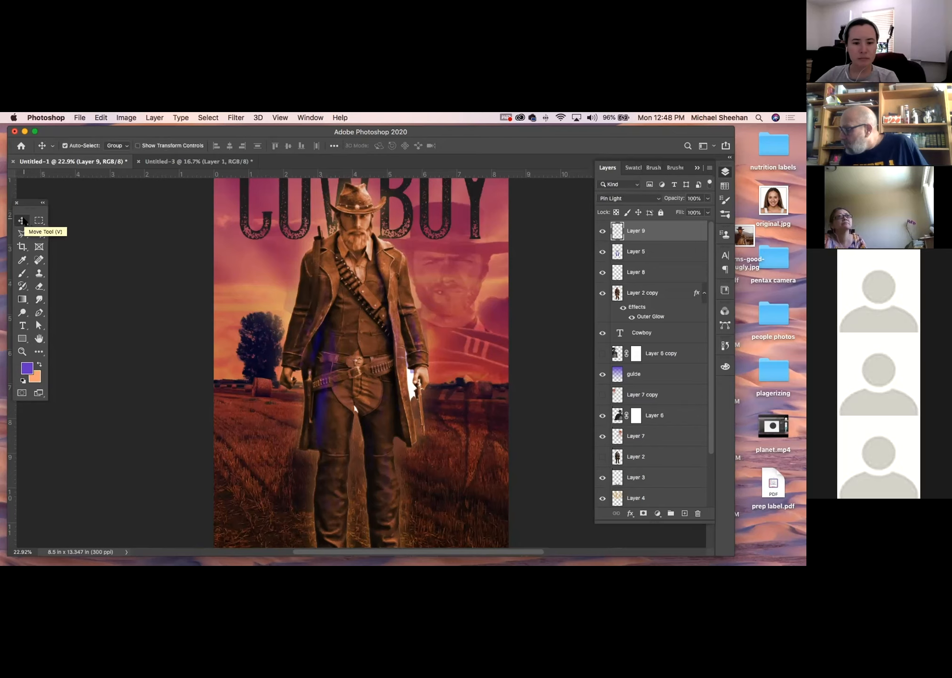
key(shift+plus)
key(shift+plus)
key(shift+plus)
key(shift+plus)
key(shift+plus)
key(shift+plus)
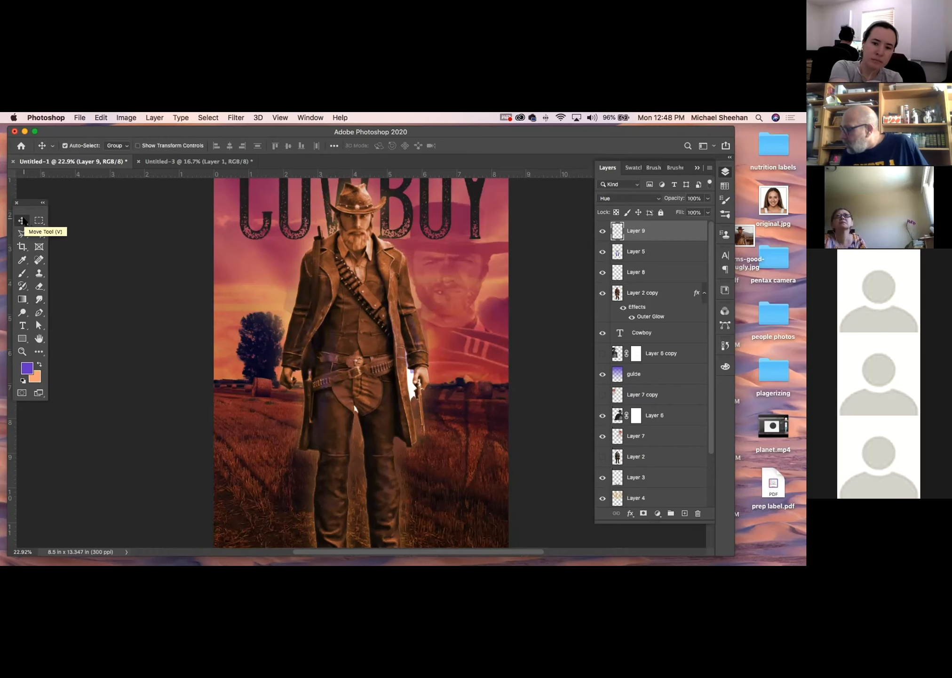
key(shift+plus)
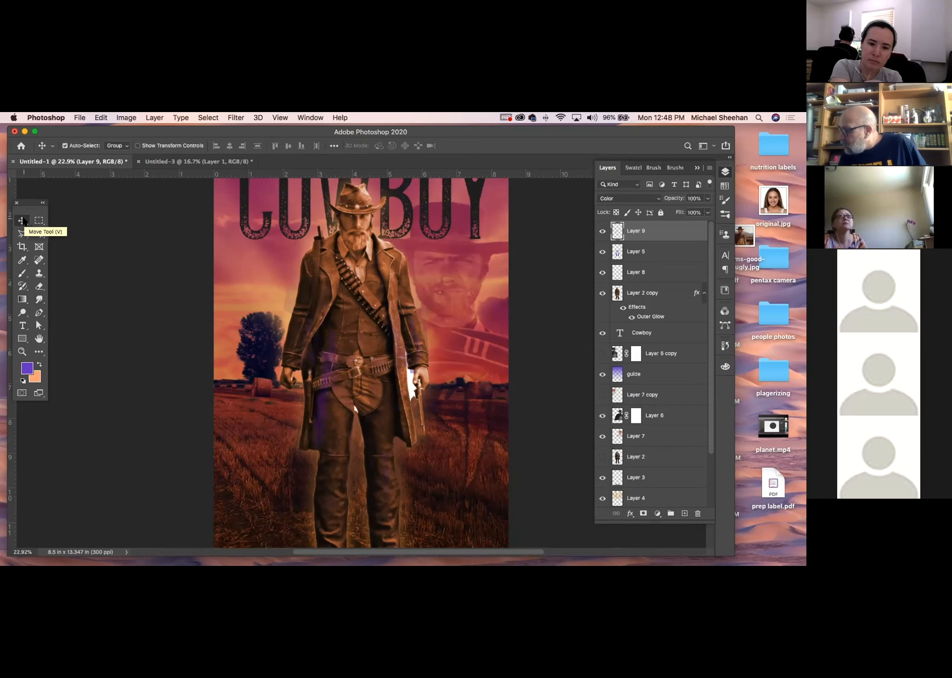
key(shift+plus)
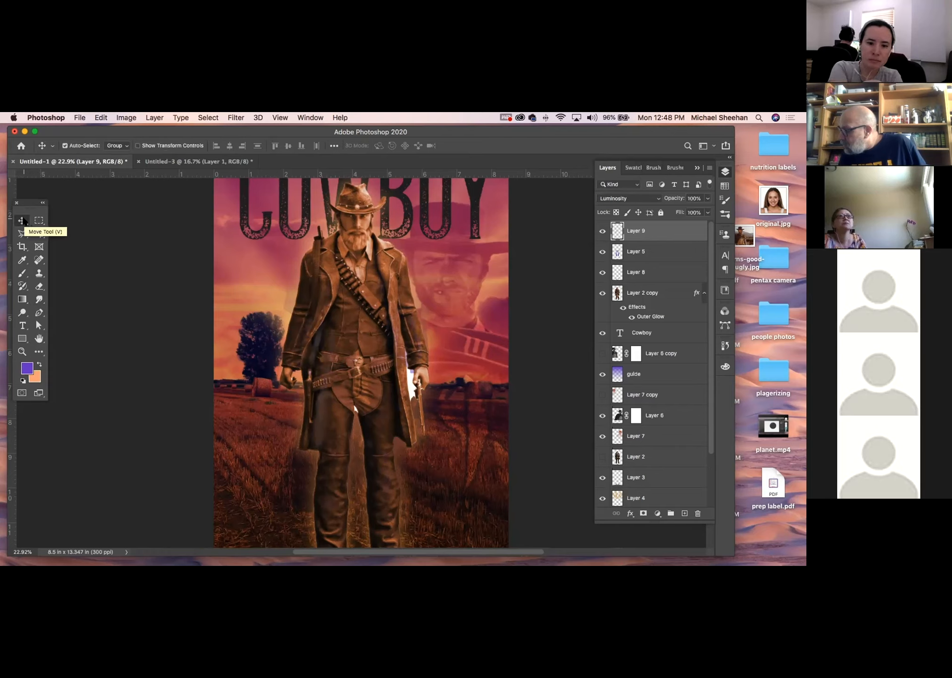
key(shift+plus)
key(shift+plus)
key(shift+plus)
key(shift+plus)
key(shift+plus)
key(shift+plus)
key(shift+plus)
key(shift+plus)
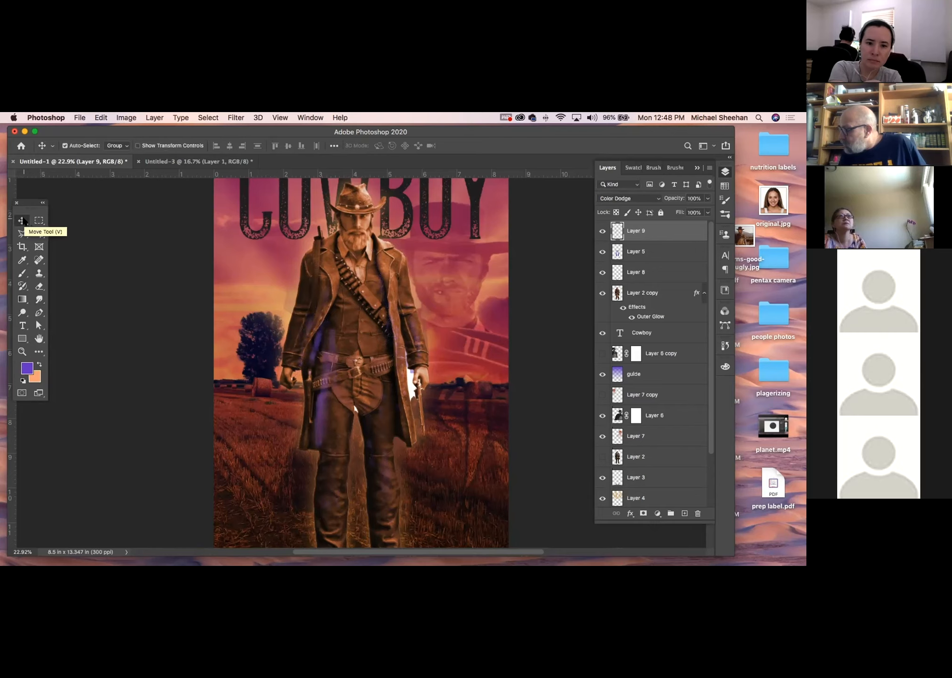
key(shift+plus)
key(shift+plus)
key(shift+plus)
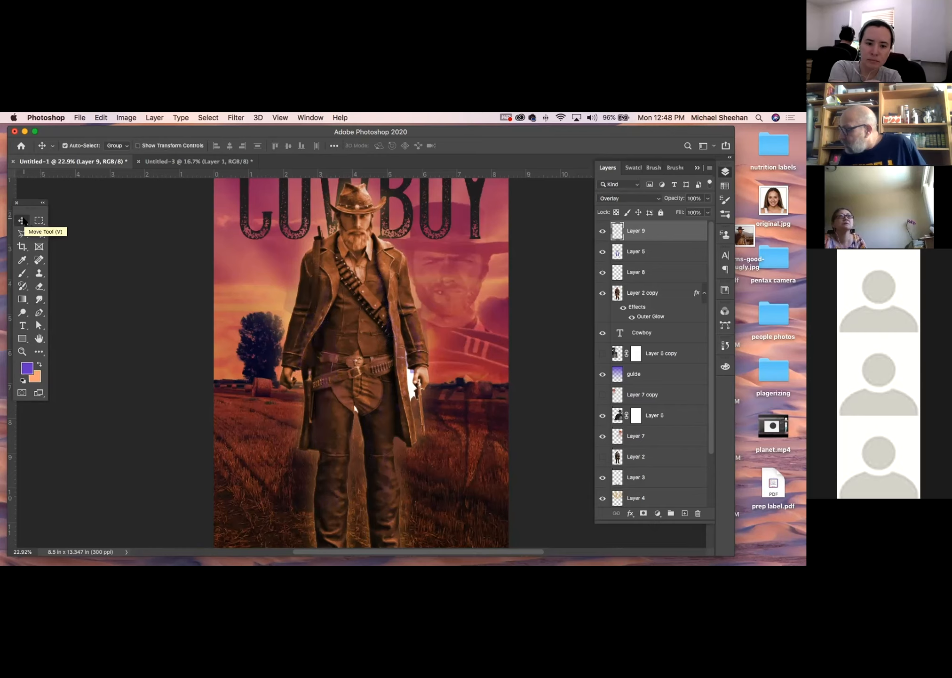
key(shift+minus)
key(shift+plus)
key(shift+plus)
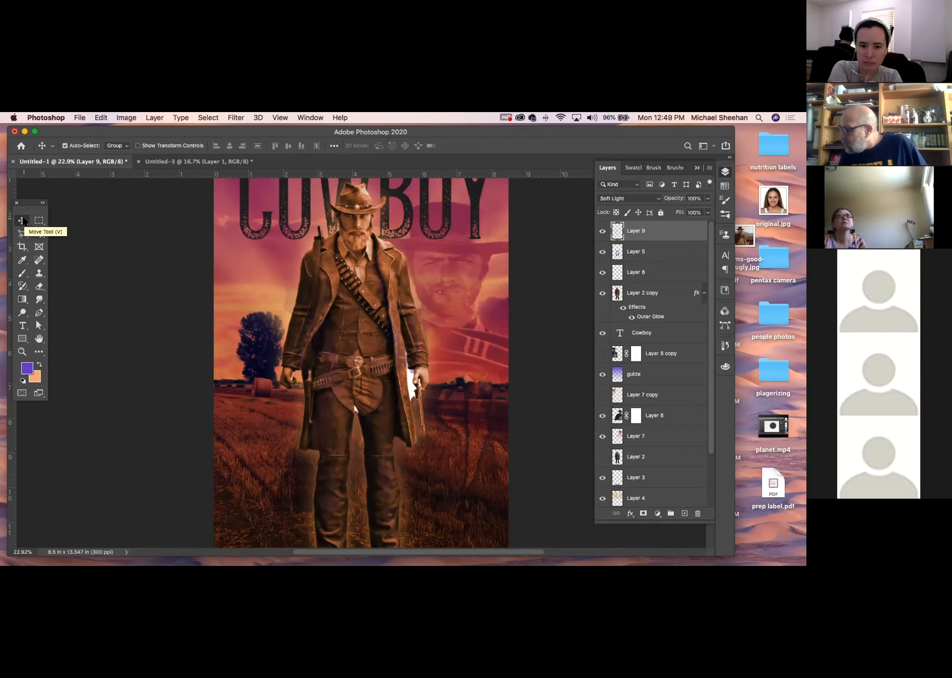
key(shift+plus)
key(shift+plus)
key(shift+plus)
key(shift+plus)
key(shift+plus)
key(shift+plus)
key(shift+plus)
key(shift+plus)
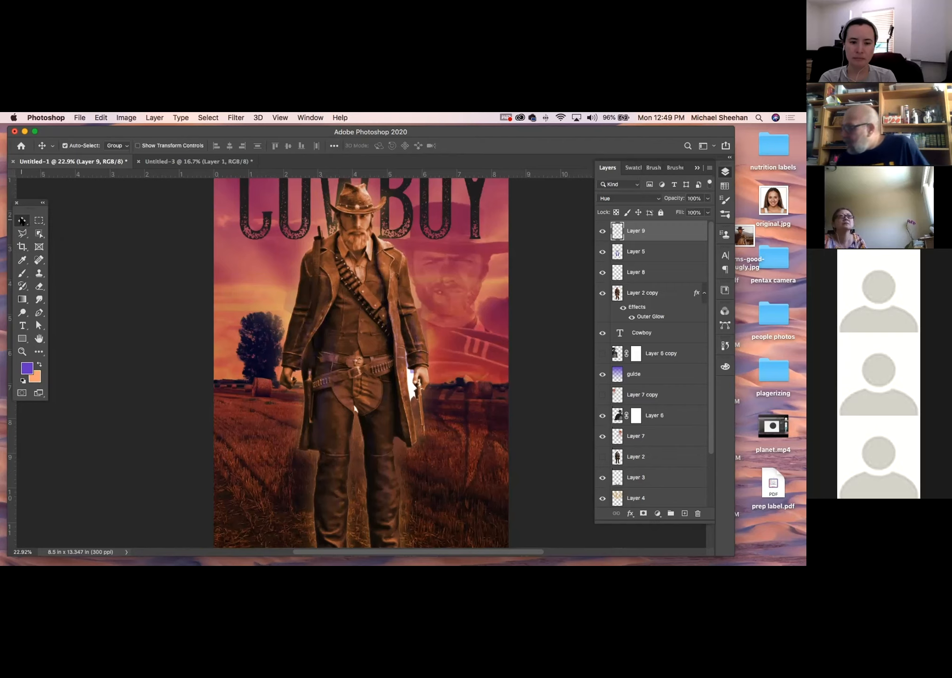
Step: Zoom in on the cowboy's face and brush purple shading across the eyes beneath the hat brim on Layer 9
click(23, 349)
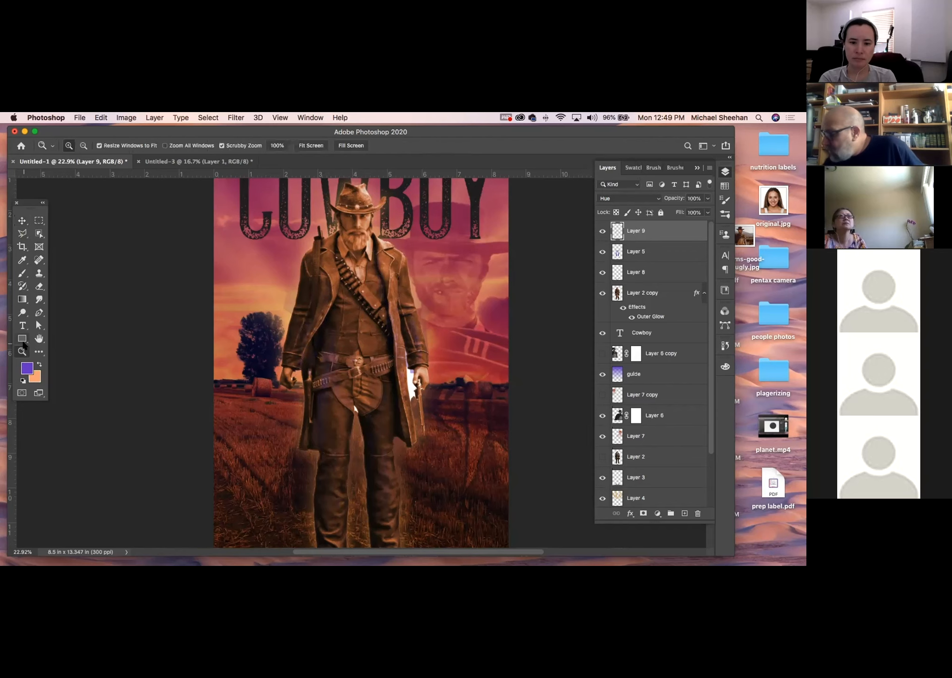
drag(380, 252, 452, 306)
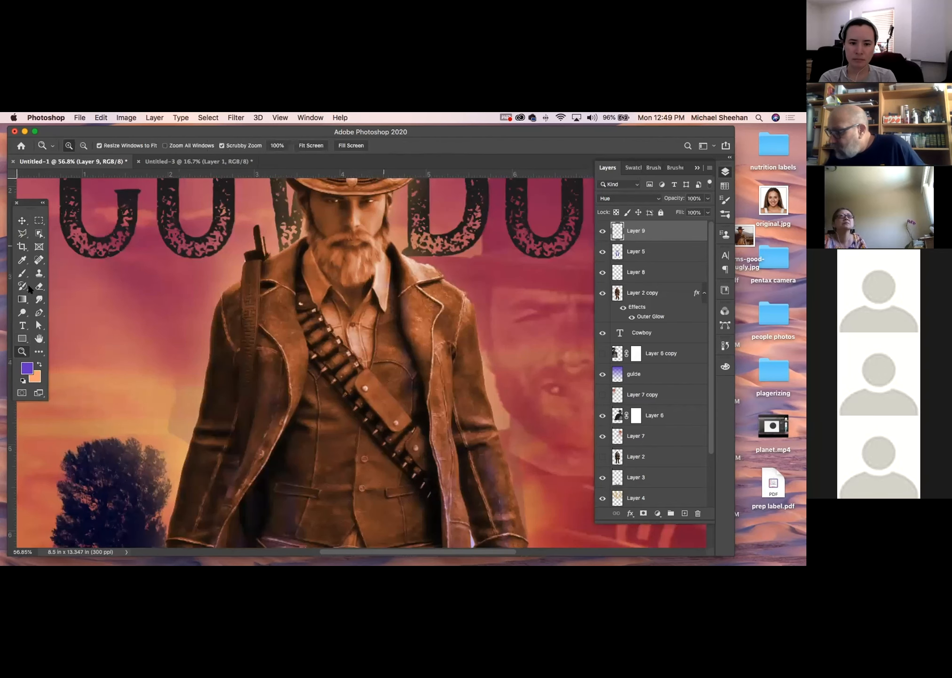
click(27, 274)
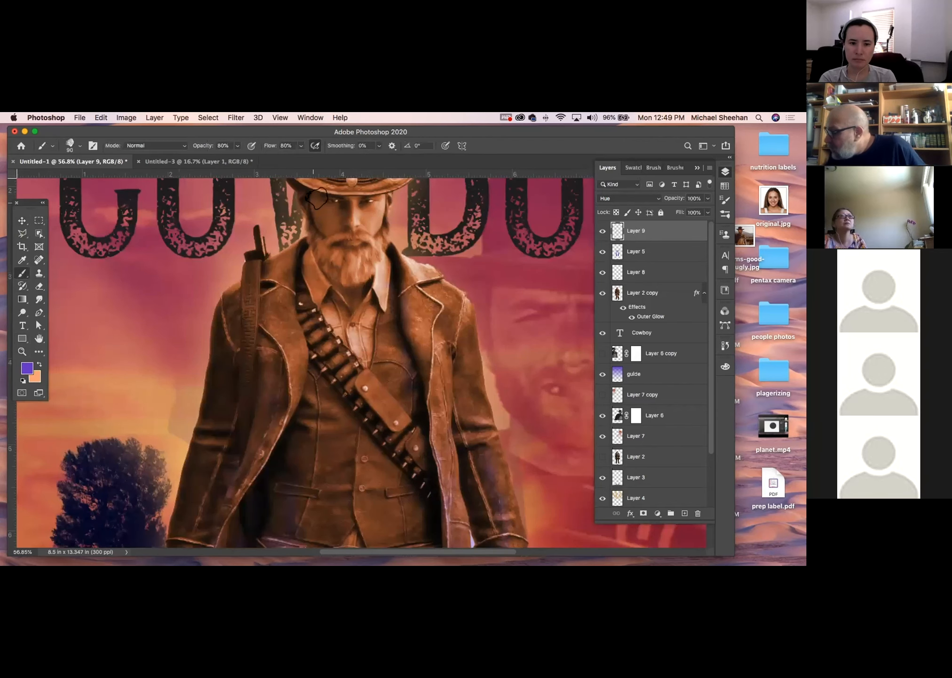
mouse_move(321, 198)
mouse_down()
mouse_move(392, 190)
mouse_move(313, 196)
mouse_move(328, 204)
mouse_move(318, 193)
mouse_move(331, 204)
mouse_move(379, 190)
mouse_up()
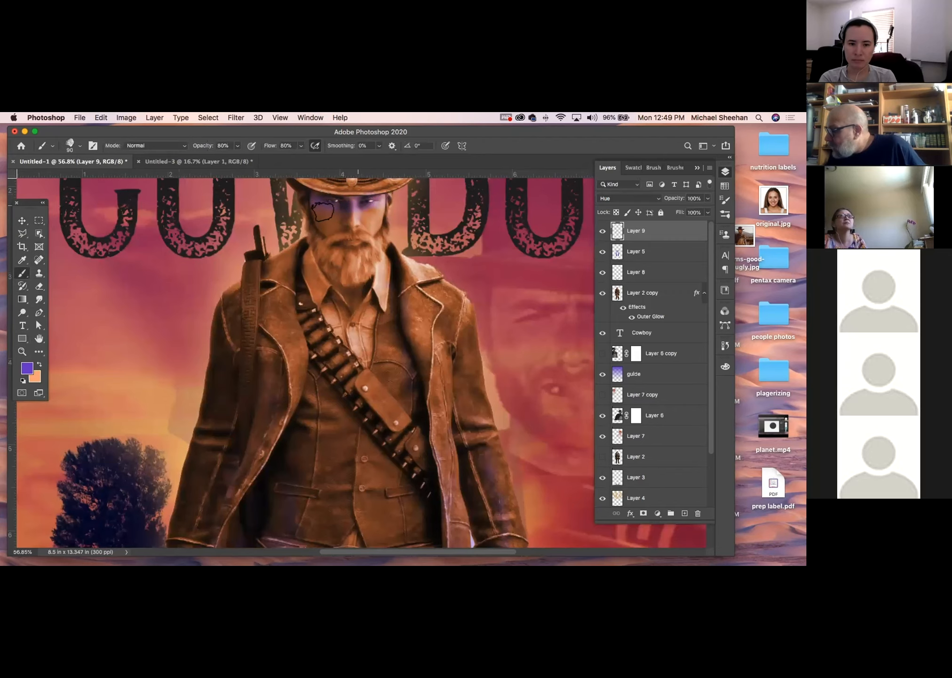
drag(388, 386, 376, 430)
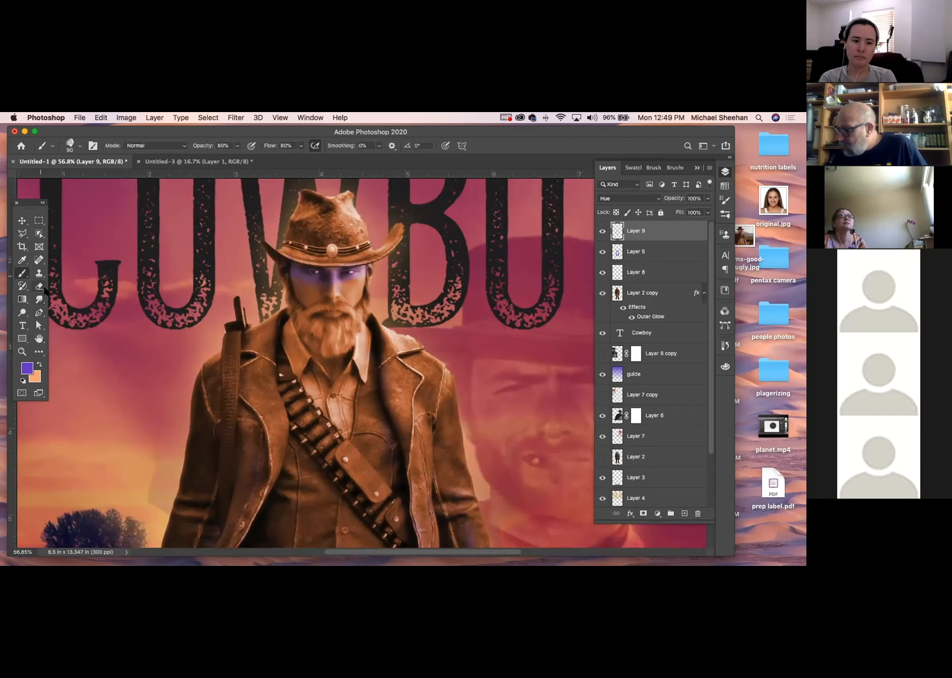
Step: Activate the Sponge tool in Desaturate mode and reduce its size to 60
click(24, 299)
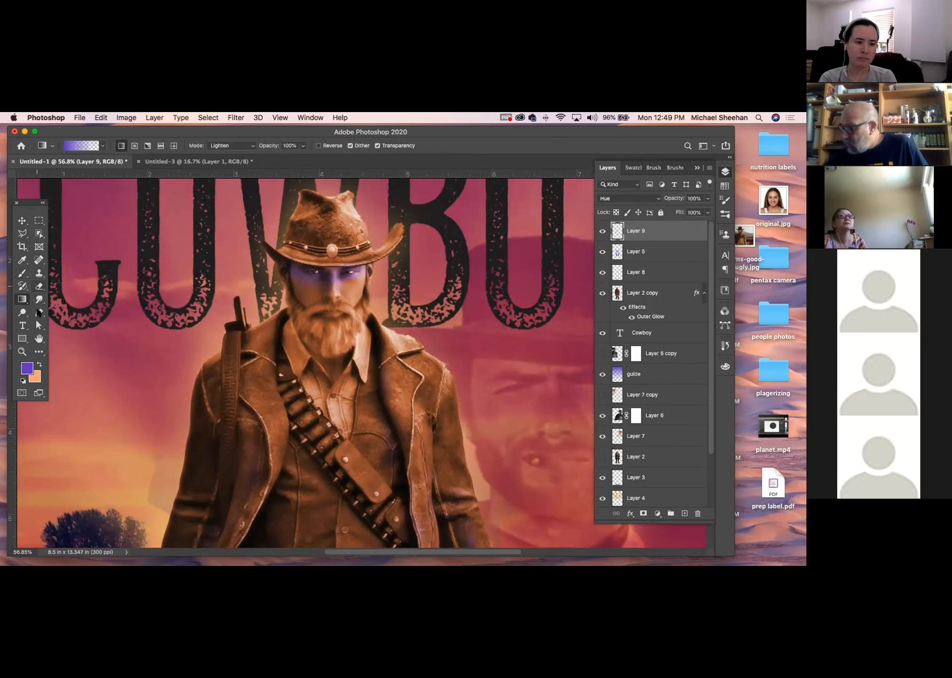
click(39, 299)
click(39, 299)
click(24, 312)
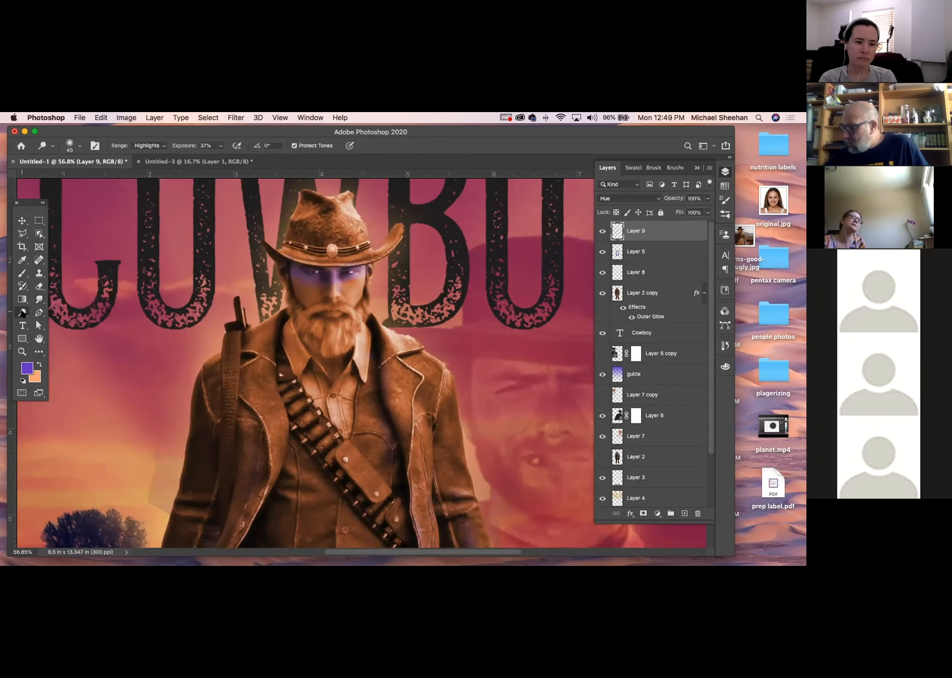
click(65, 330)
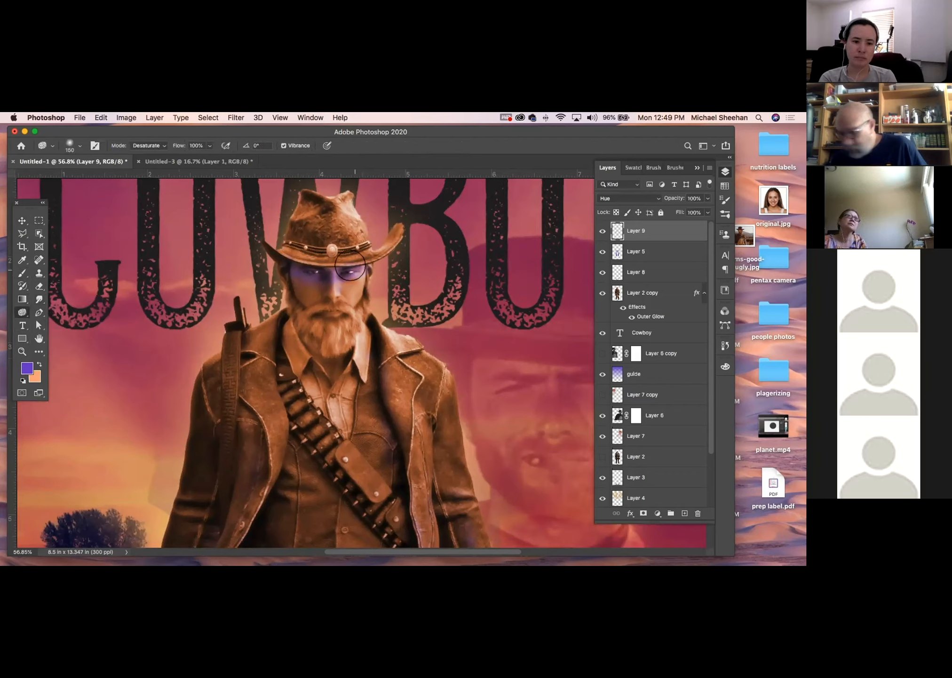
key(bracketleft)
key(bracketleft)
key(bracketleft)
key(bracketleft)
key(bracketleft)
key(bracketleft)
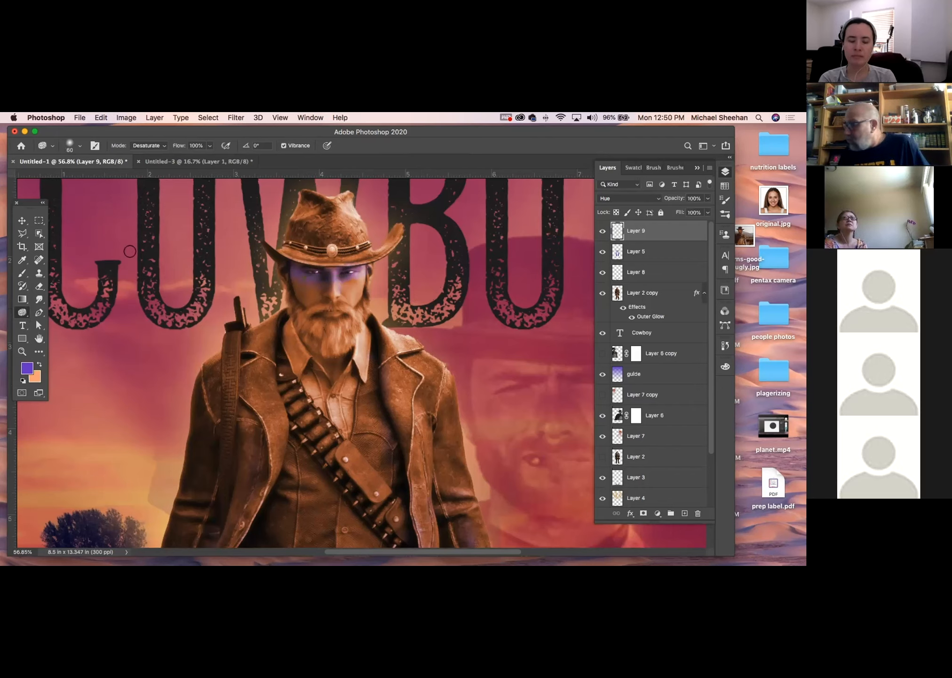
Step: Cut the purple eye shading from Layer 9 with a rectangular selection, paste it as a new layer, and reposition it over the eyes
key(m)
drag(277, 247, 389, 301)
key(super+x)
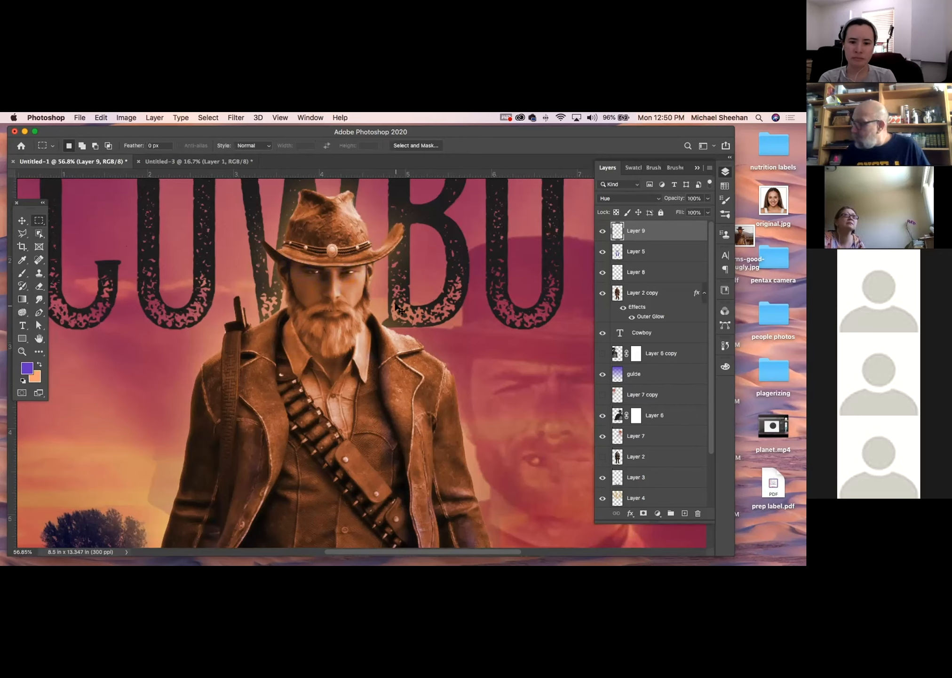
key(super+v)
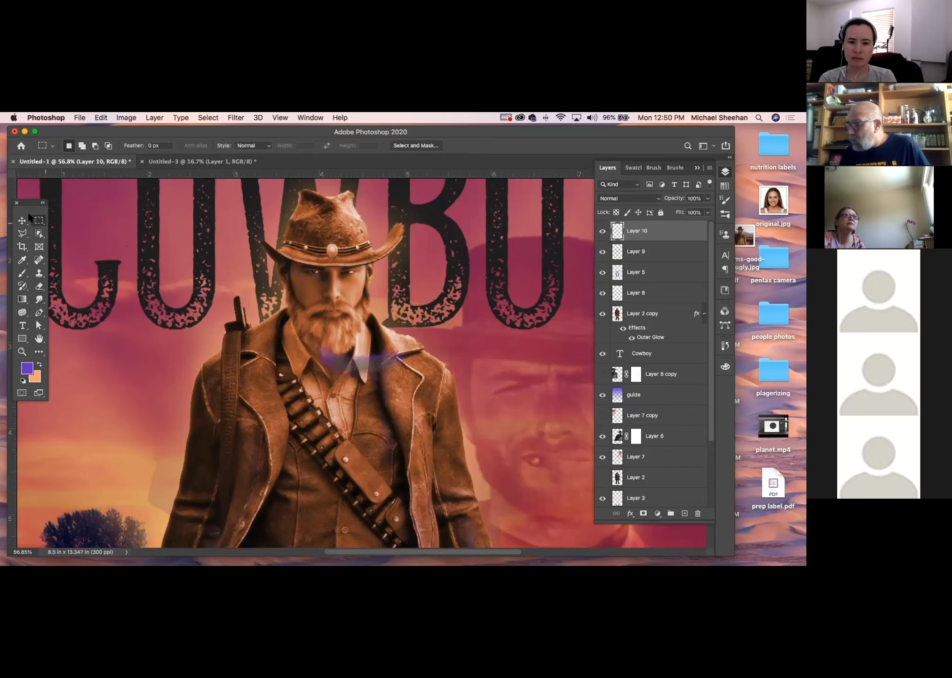
click(22, 220)
drag(346, 360, 310, 269)
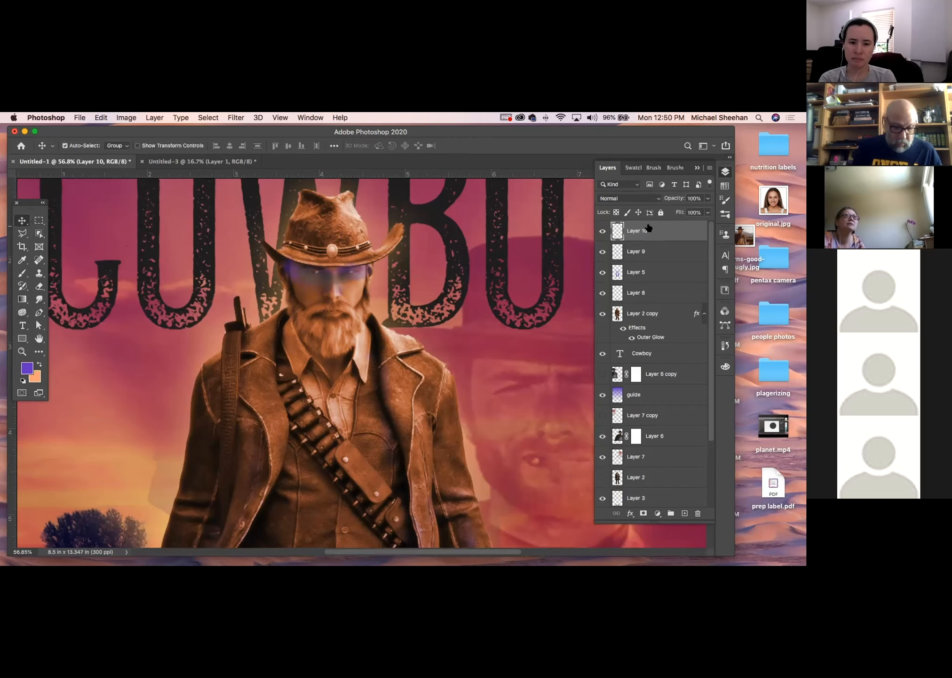
Step: Set Layer 10, the pasted eye shading, to the Multiply blend mode and lower its opacity to 74%
key(shift+plus)
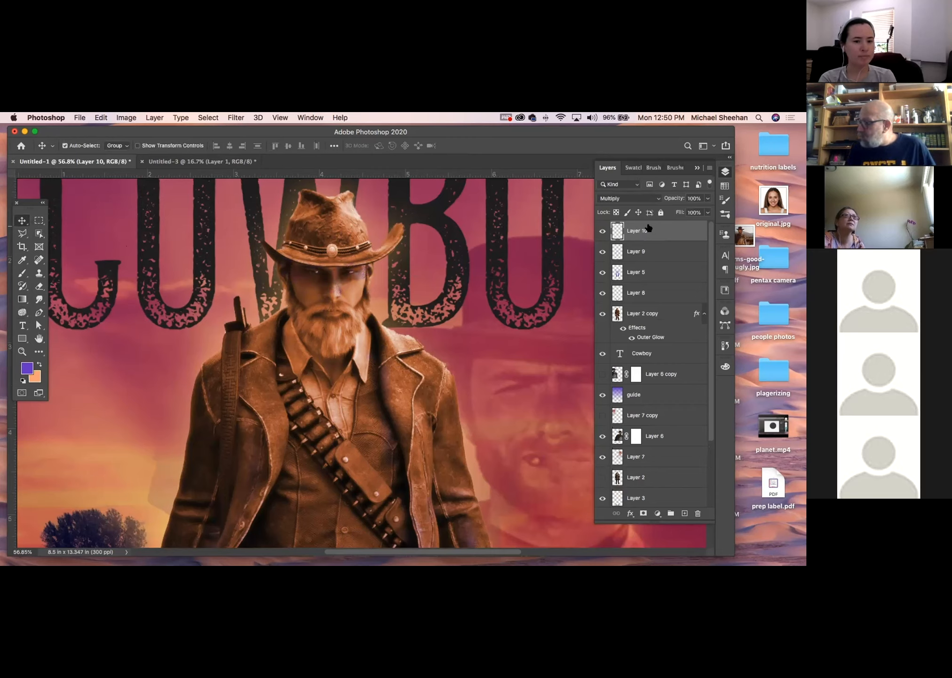
click(707, 198)
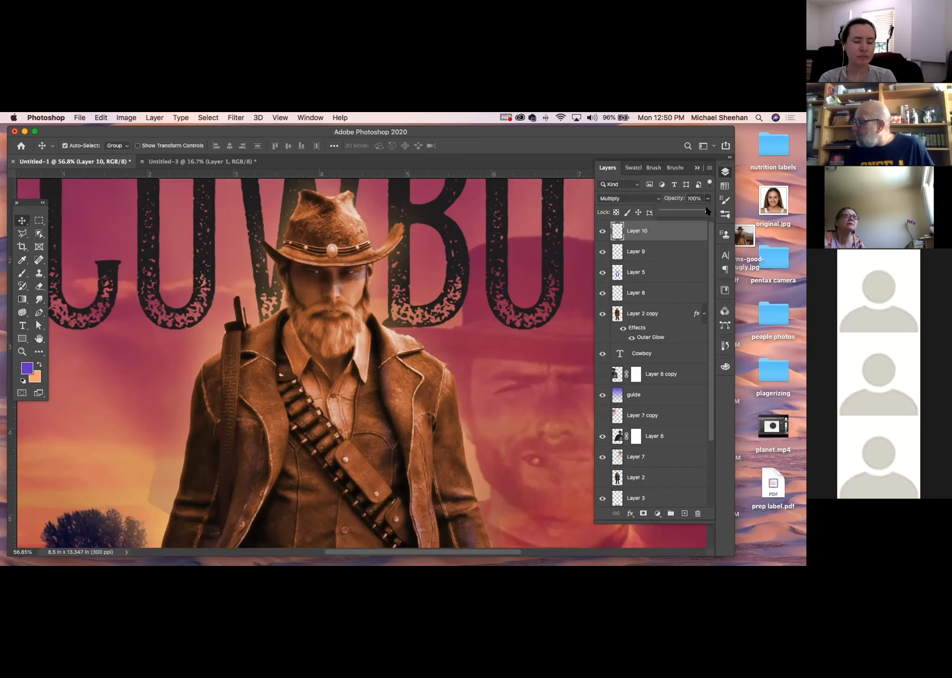
drag(691, 208, 695, 210)
key(super+minus)
key(super+minus)
key(super+minus)
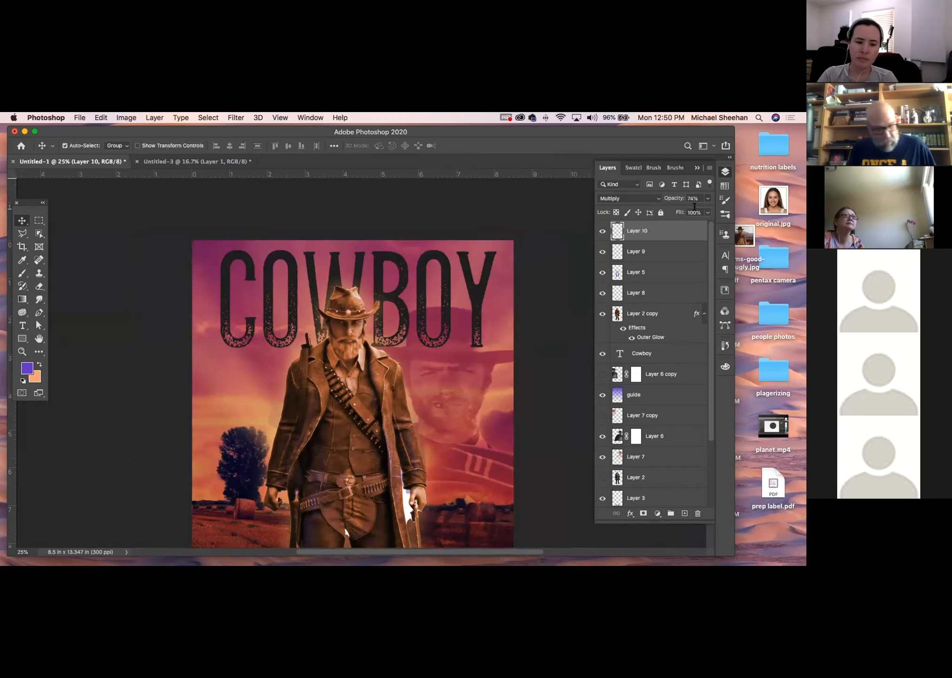
key(ctrl+Tab)
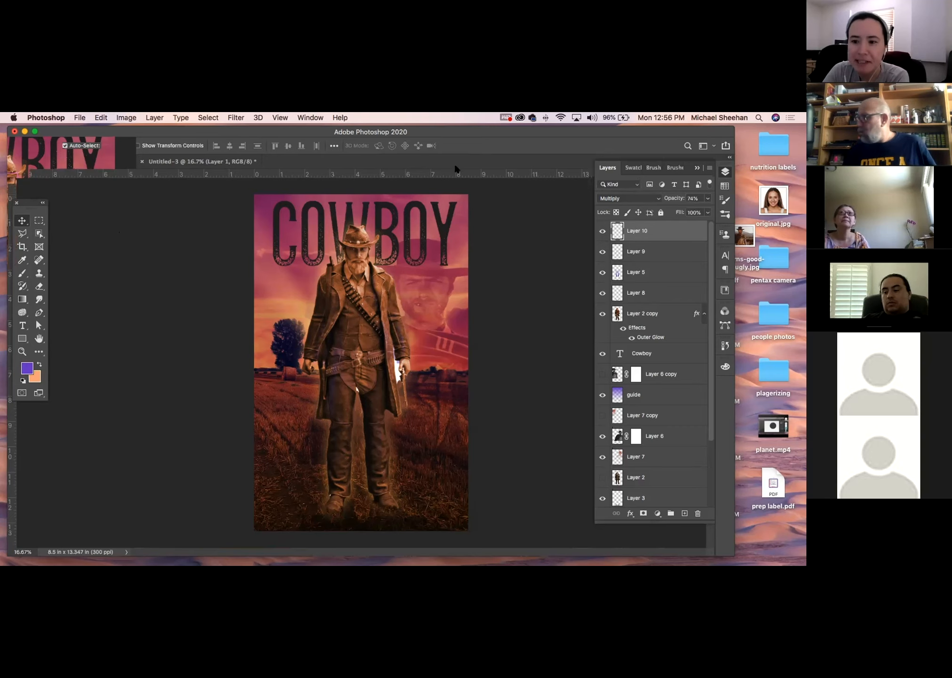
drag(451, 127, 462, 224)
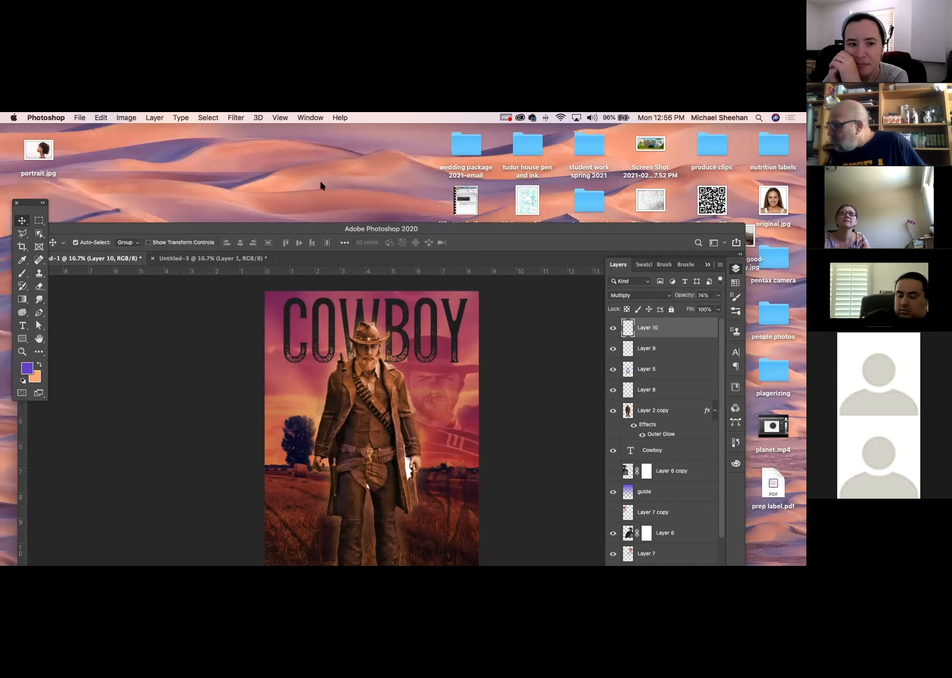
drag(310, 235, 265, 117)
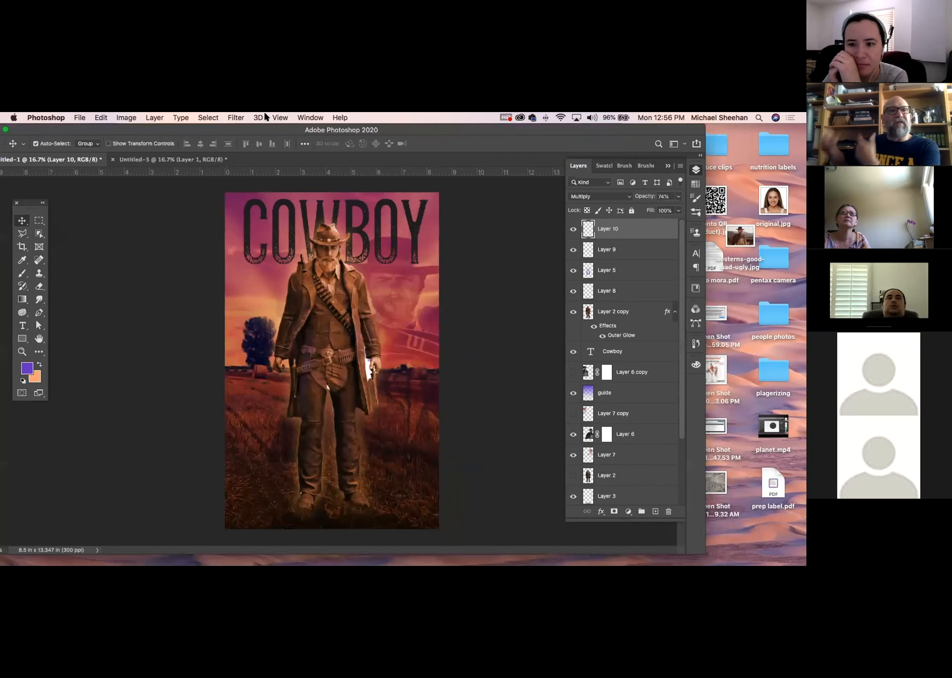
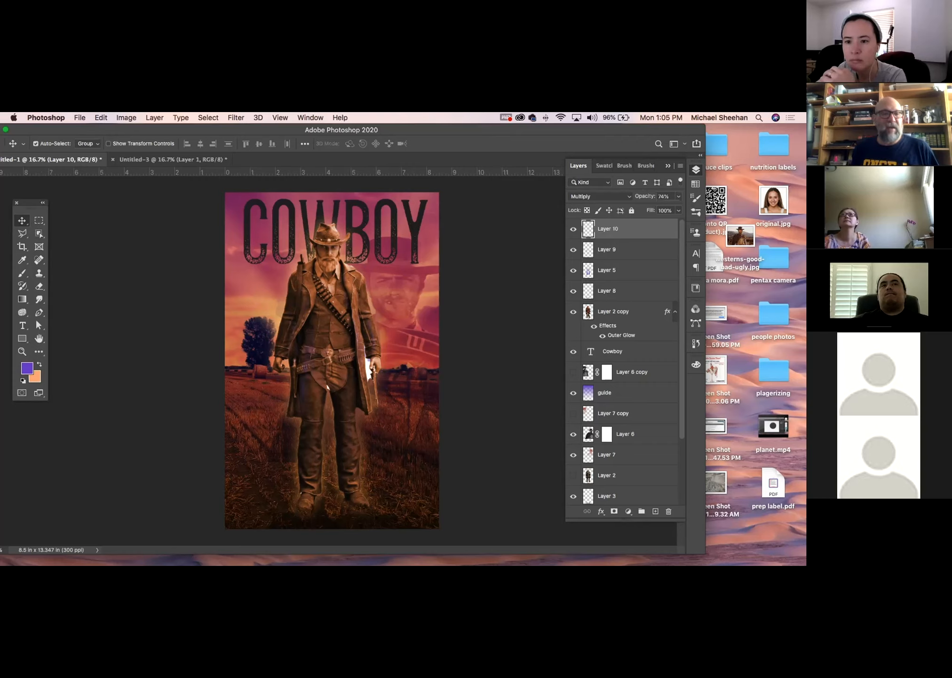
Step: Return to Photoshop, bring its window fully into view, and close Untitled-1 and Untitled-3 without saving changes
key(super+Tab)
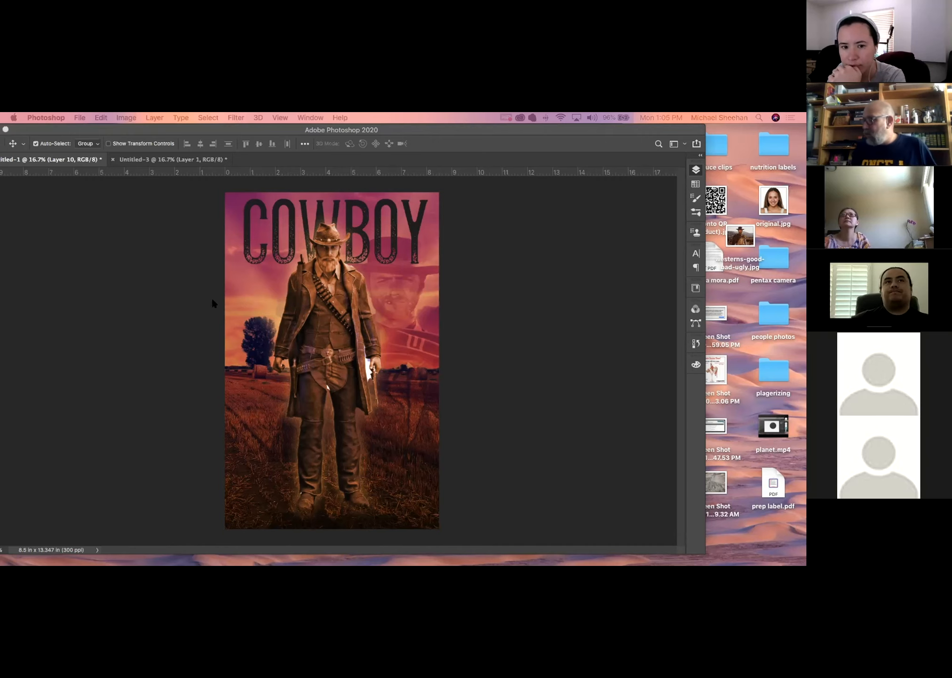
click(171, 128)
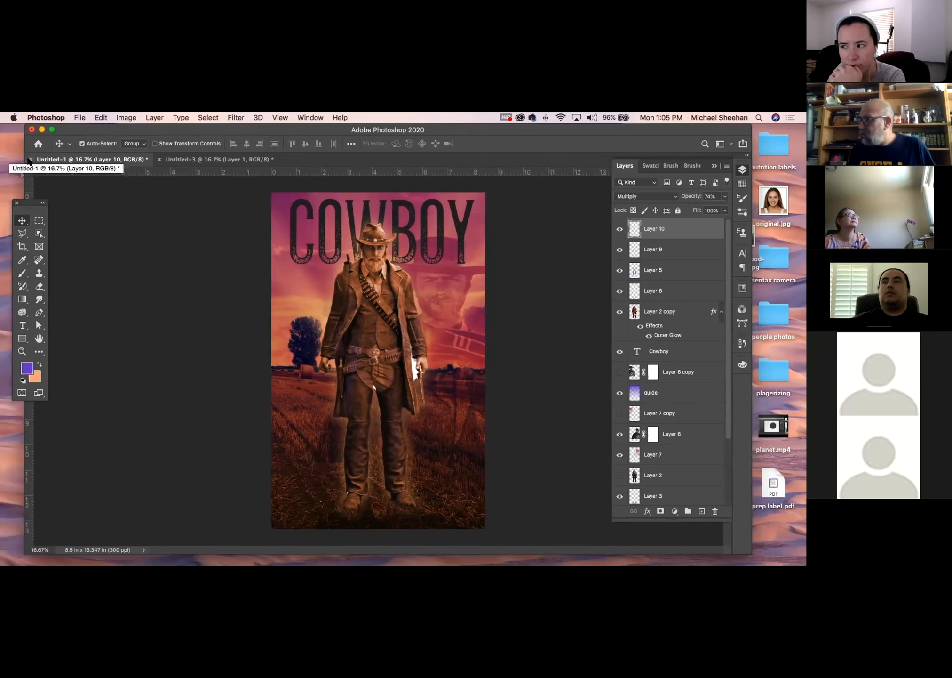
click(28, 159)
click(367, 277)
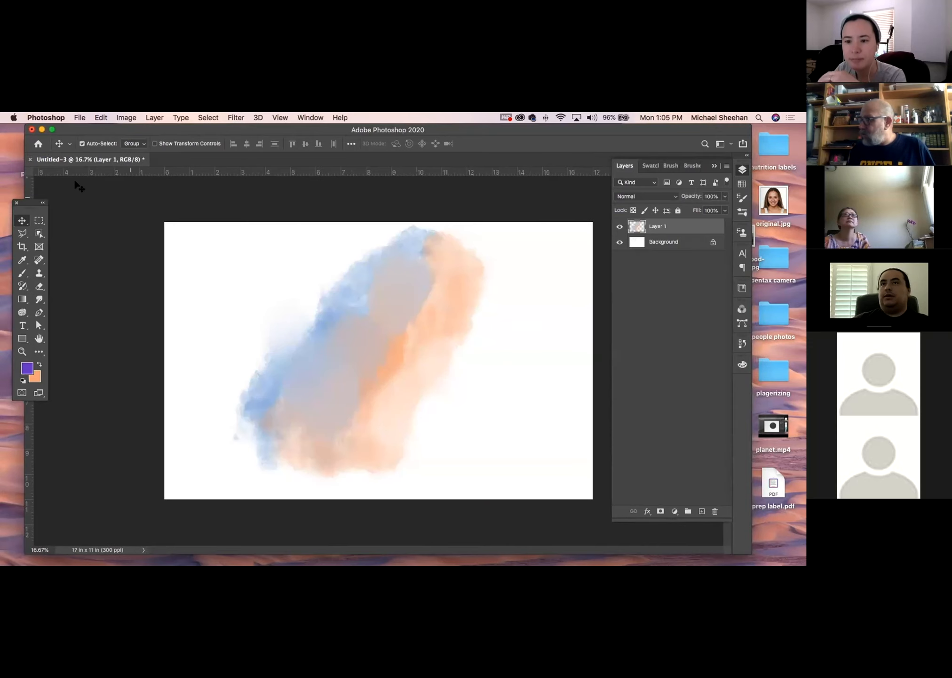
click(30, 159)
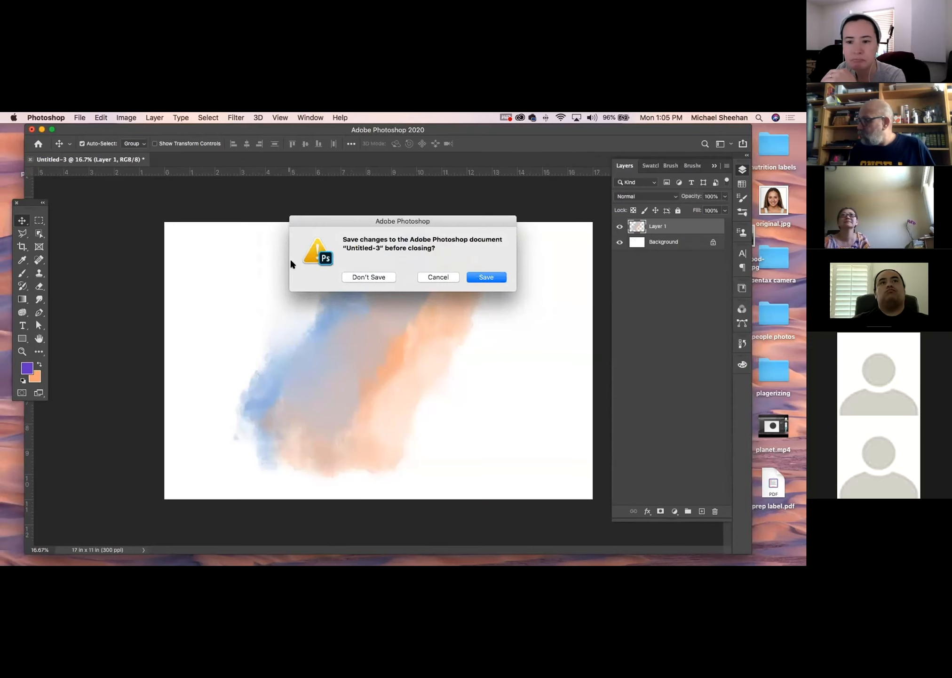
click(367, 273)
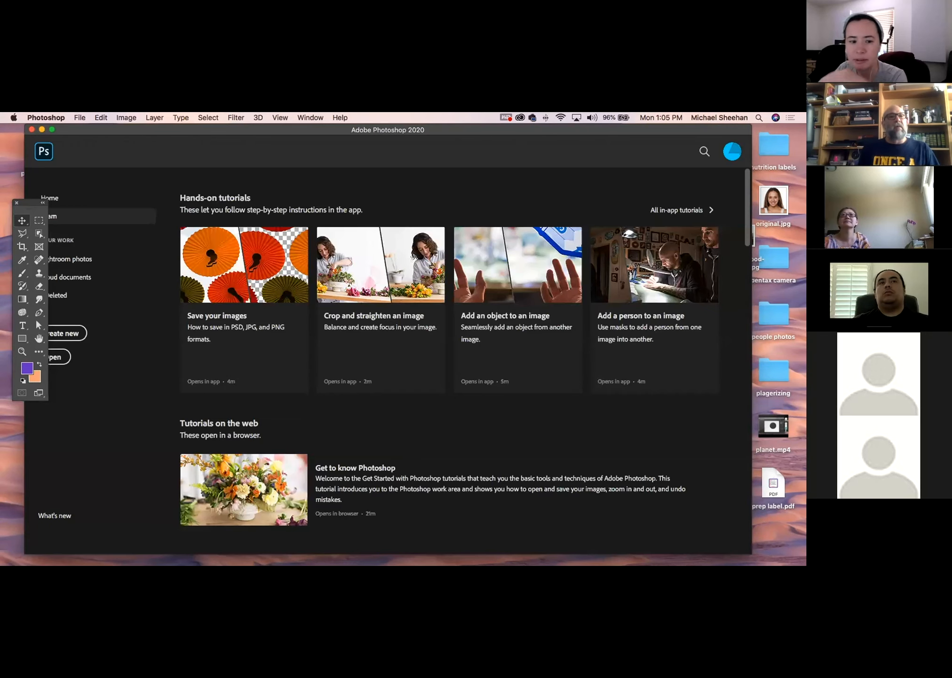